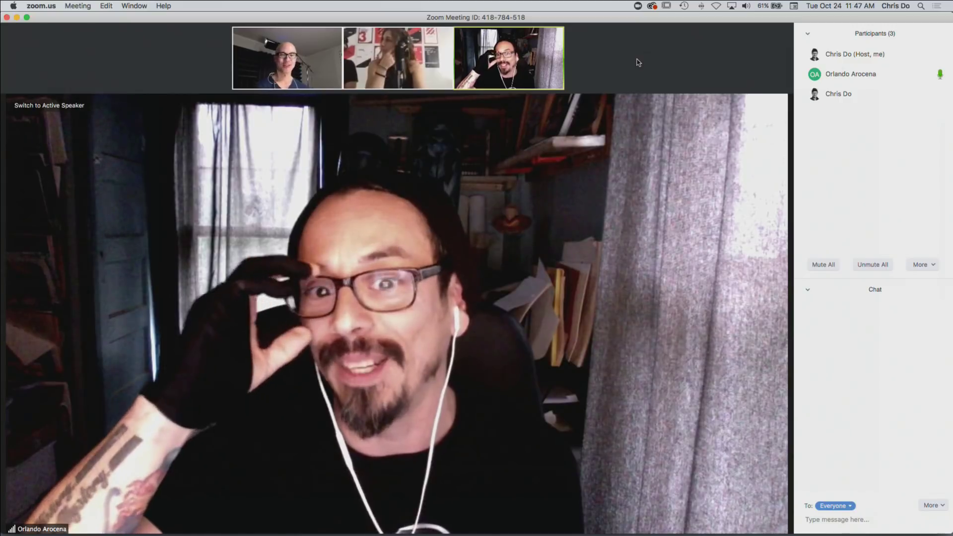
Show all meeting participants in a gallery and make the guest artist the meeting host.
mouse_move(717, 84)
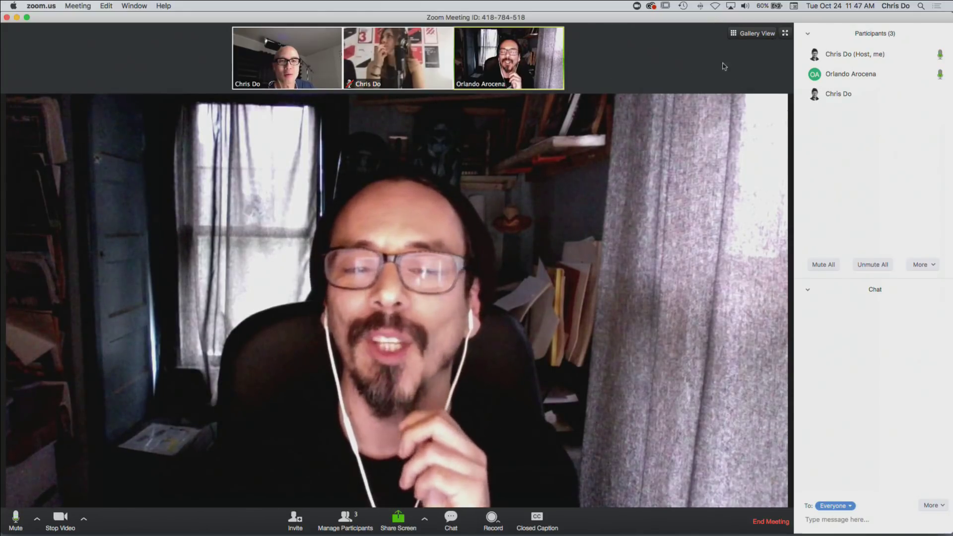
left_click(732, 36)
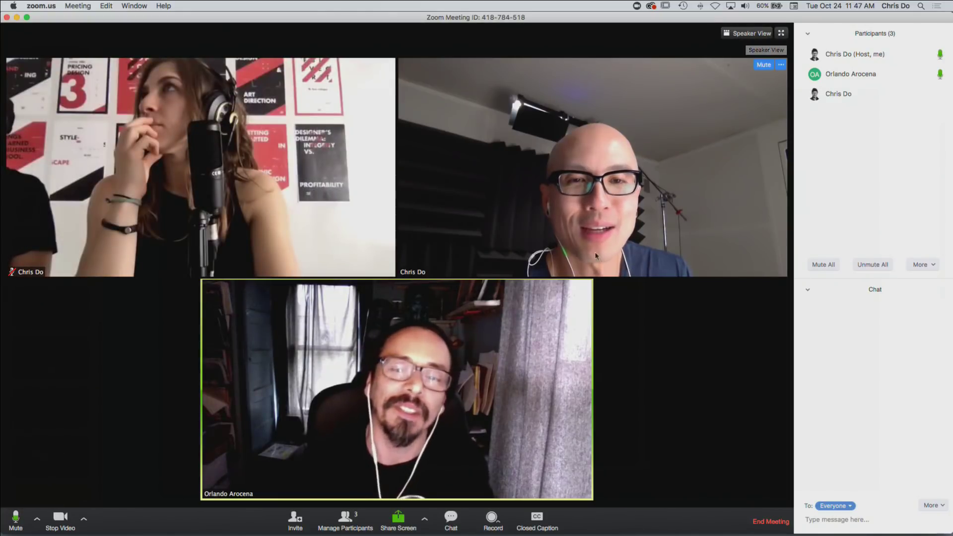
left_click(586, 286)
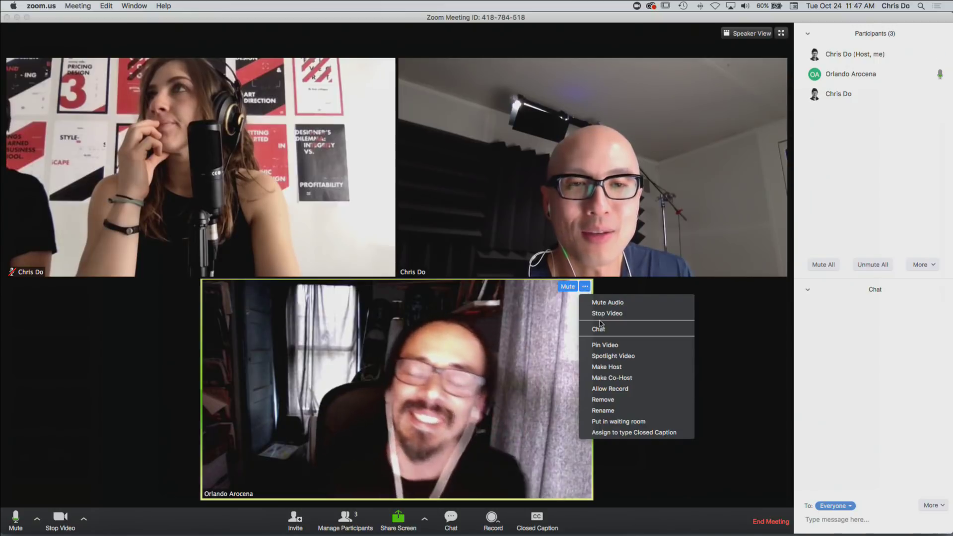
left_click(618, 367)
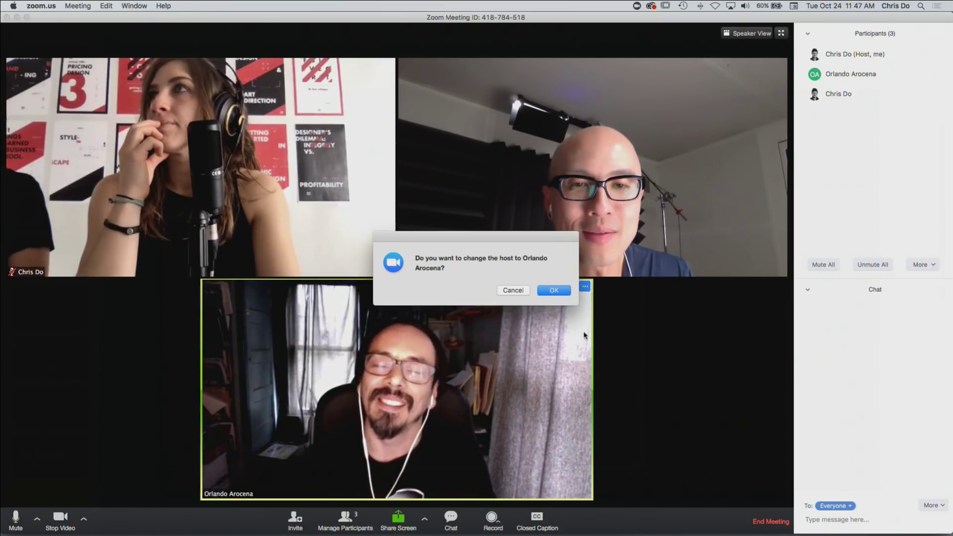
left_click(555, 291)
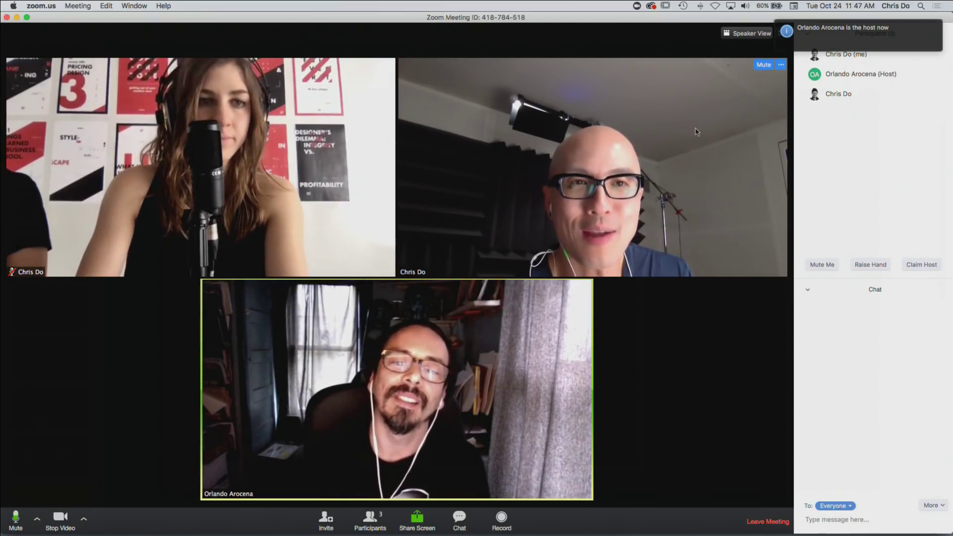
Switch the meeting to speaker view and show the guest's shared screen in full screen.
left_click(742, 34)
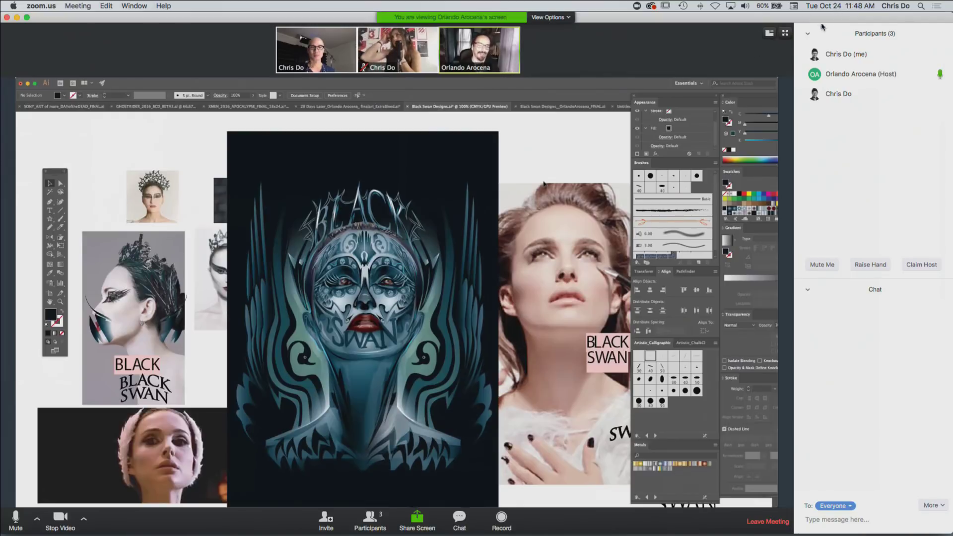
left_click(786, 35)
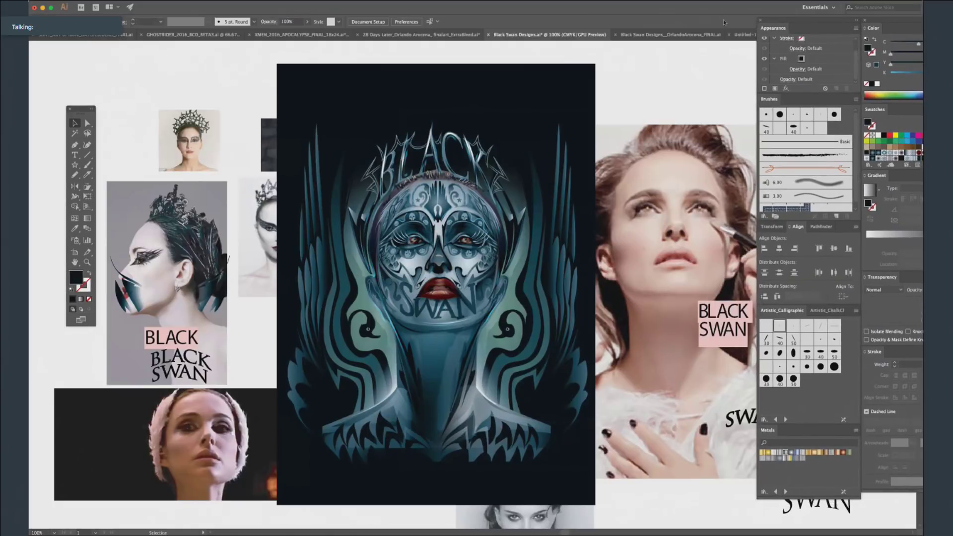
Compare the Black Swan Designs.ai draft with the FINAL version and enlarge the final artwork to 50%.
left_click(682, 36)
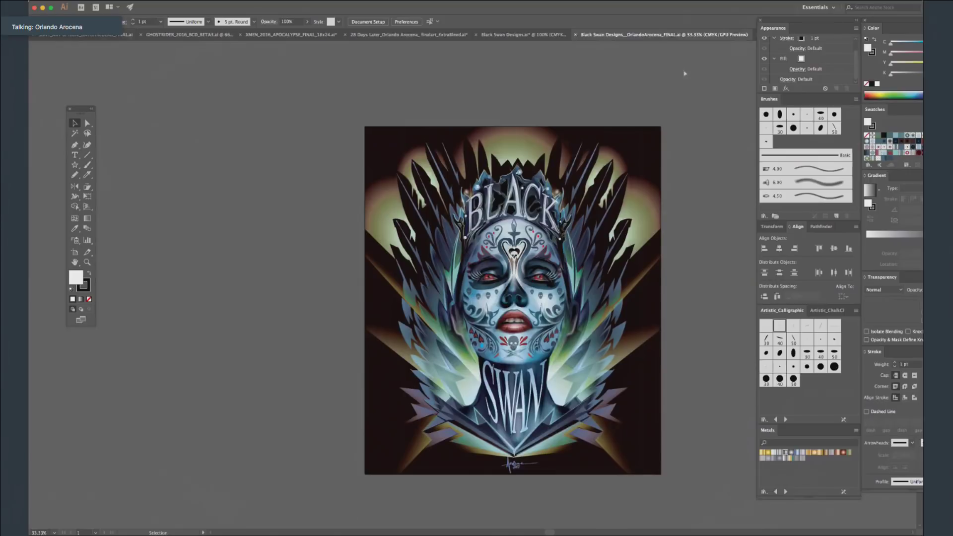
key("a")
left_click(527, 36)
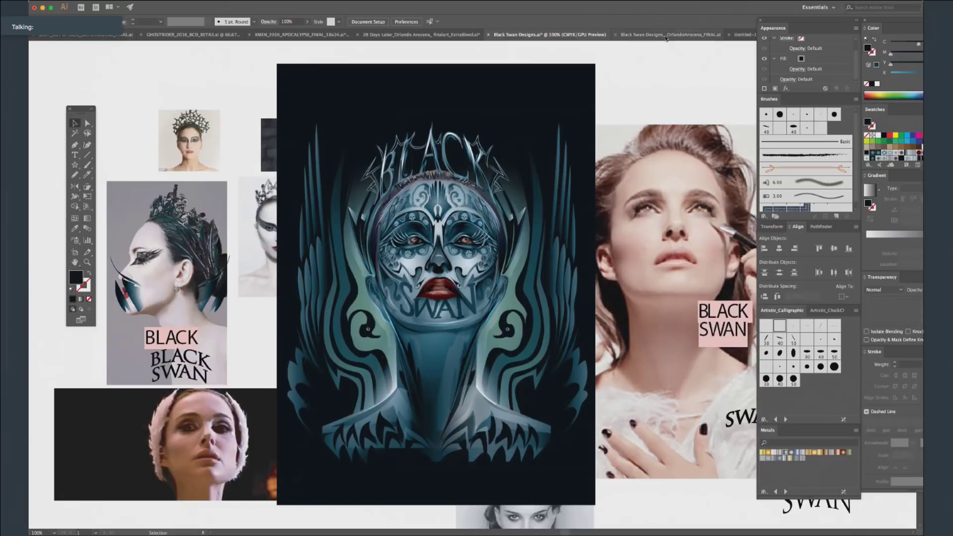
left_click(667, 35)
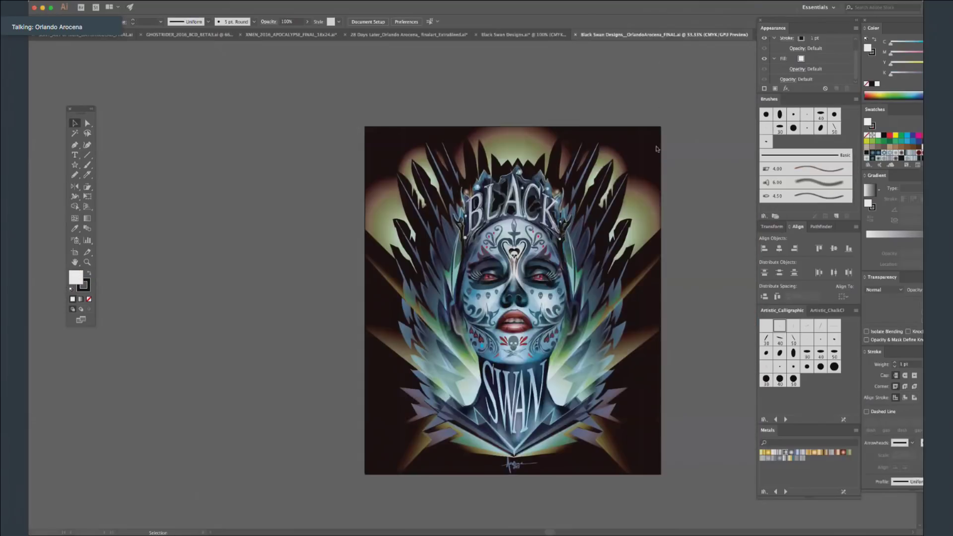
key("super+equal")
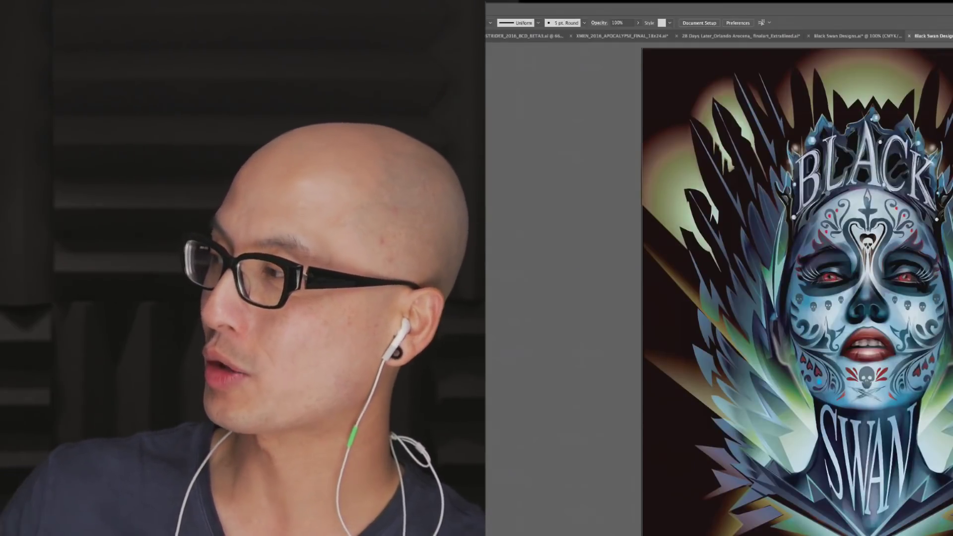
mouse_move(952, 249)
left_mouse_down()
mouse_move(931, 228)
mouse_move(938, 239)
left_mouse_up()
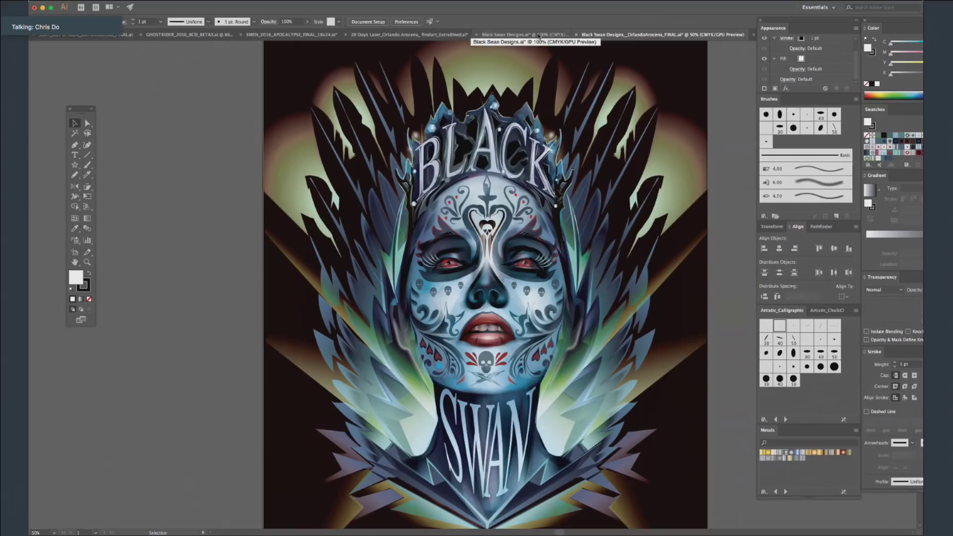
Show the Black Swan Designs.ai draft as outlines and return it to the colour preview.
left_click(870, 36)
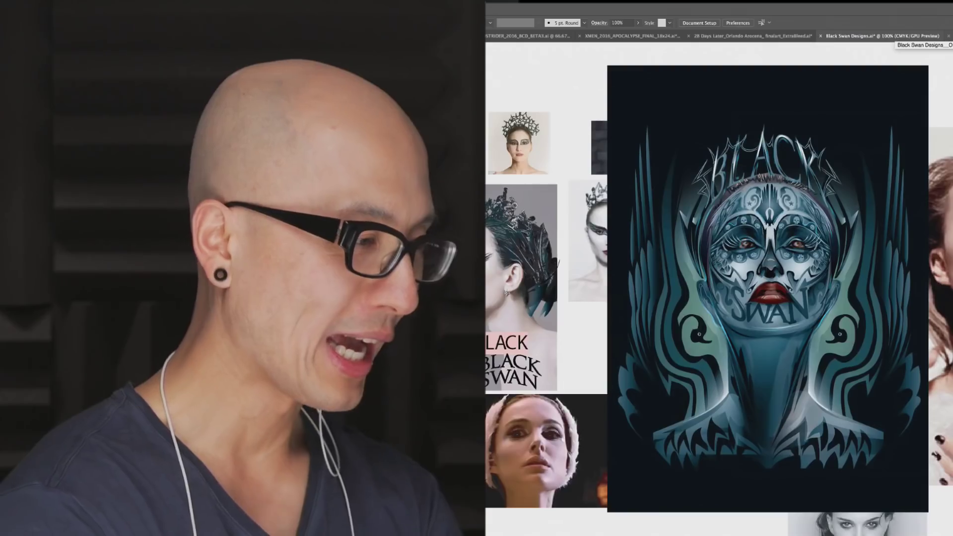
key("super+y")
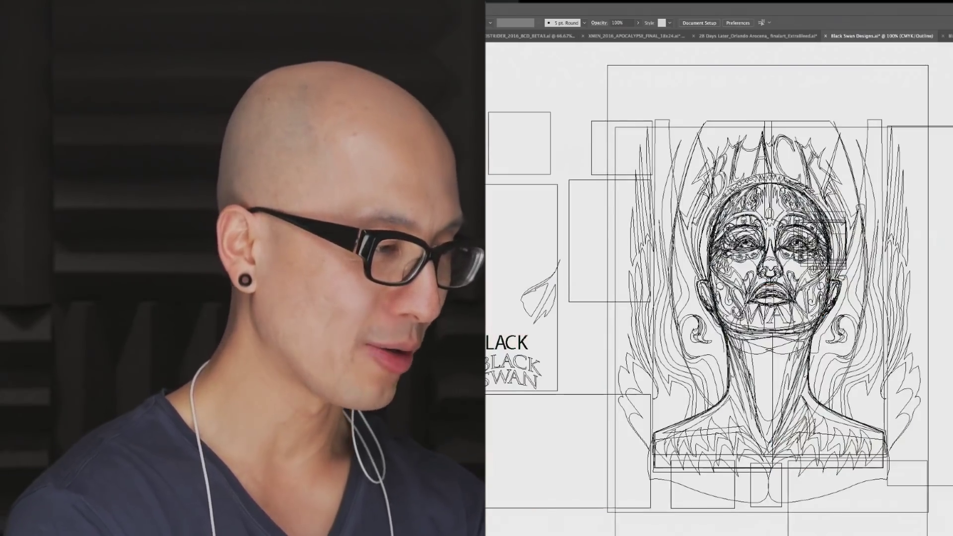
key("super+y")
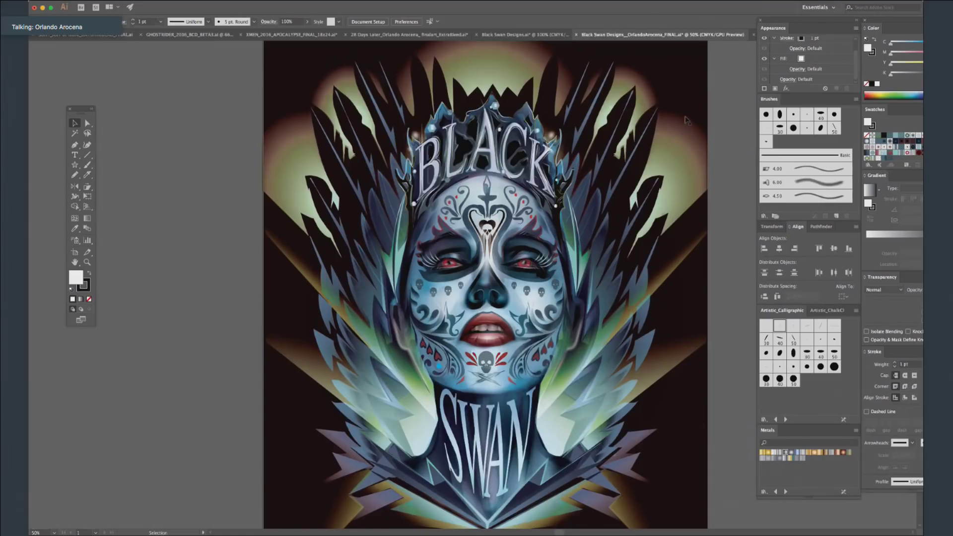
Select all artwork in the FINAL file to inspect the vector paths of the face up close, and clear the selection.
key("super+a")
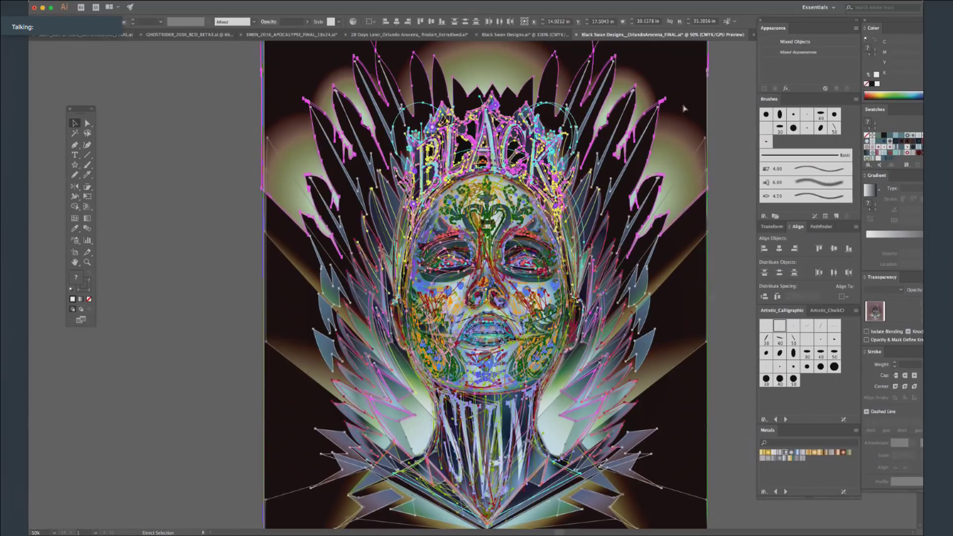
key("a")
key("super+equal")
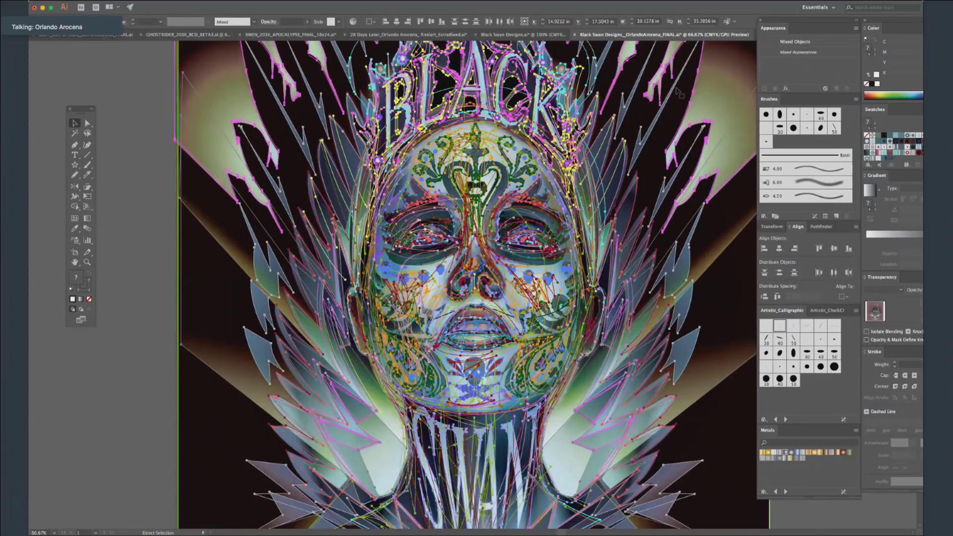
key("v")
key("super+equal")
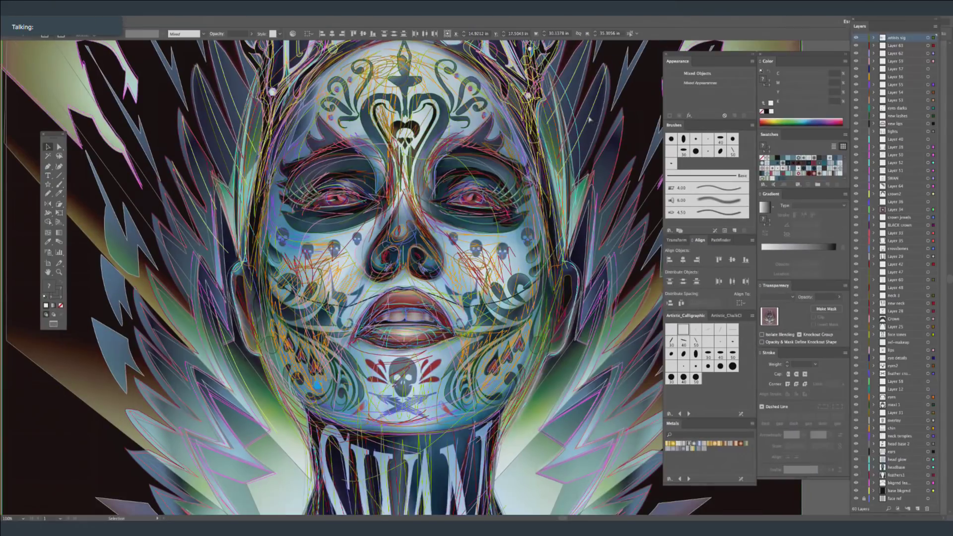
key("super+shift+a")
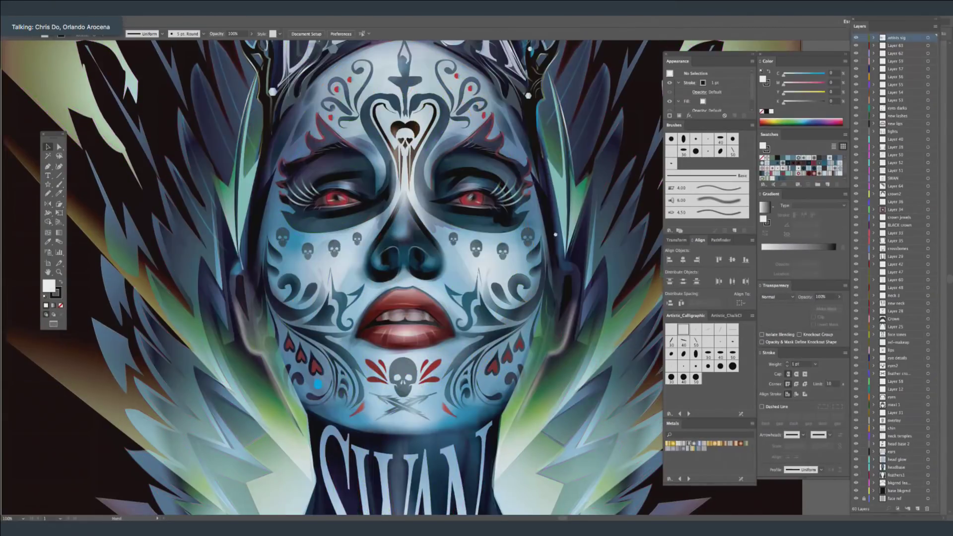
Examine the BLACK and SWAN lettering, painted face and feathers of the final poster up close and as a whole.
left_click_drag(555, 234, 567, 314)
left_click_drag(548, 131, 549, 120)
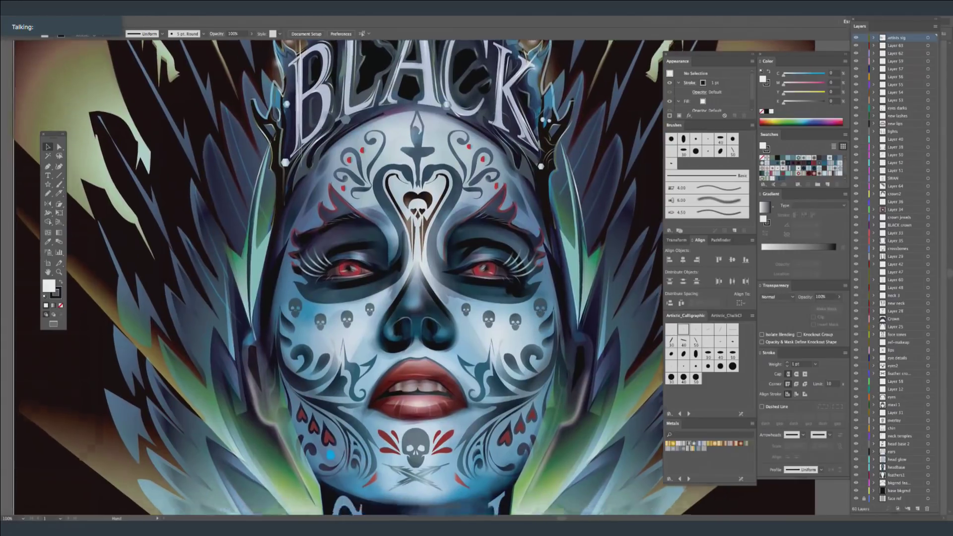
left_click_drag(523, 470, 548, 232)
left_click_drag(542, 79, 542, 357)
left_click_drag(531, 402, 549, 205)
left_click_drag(547, 388, 554, 243)
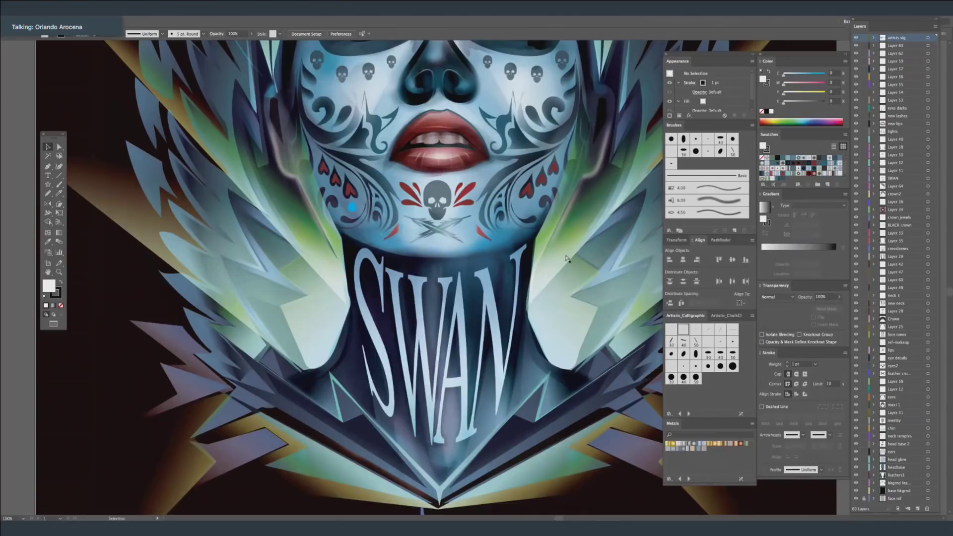
key("ctrl+0")
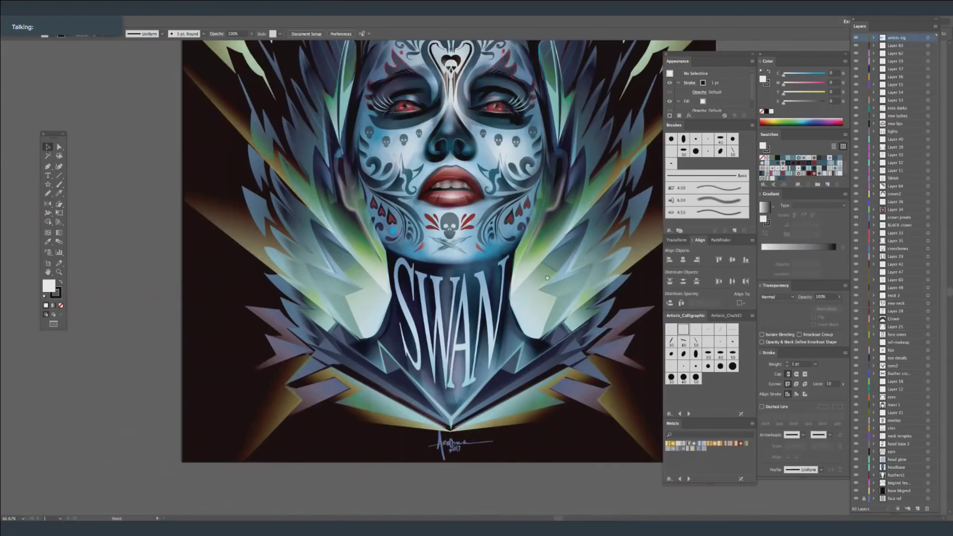
key("ctrl+equal")
left_click_drag(540, 285, 526, 310)
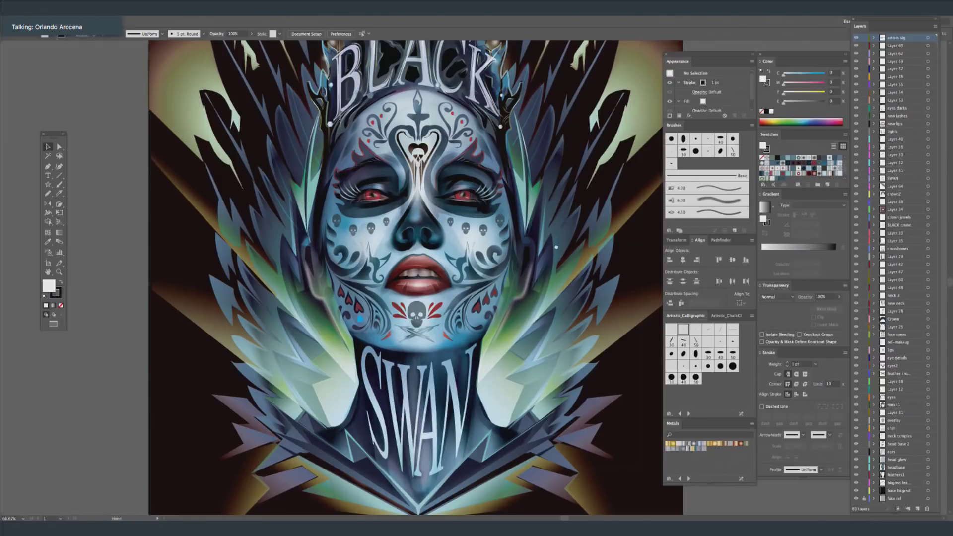
left_click_drag(623, 246, 619, 267)
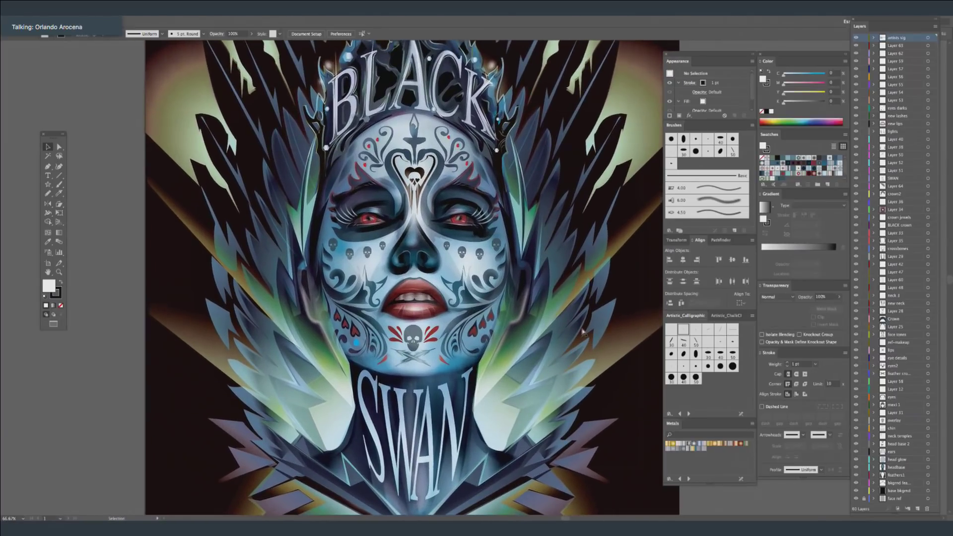
key("ctrl+0")
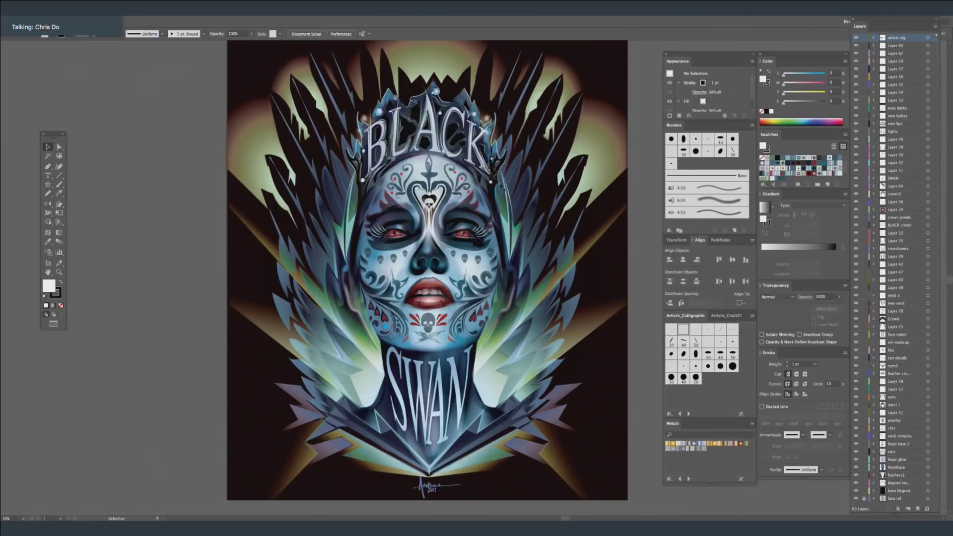
key("Tab")
key("Tab")
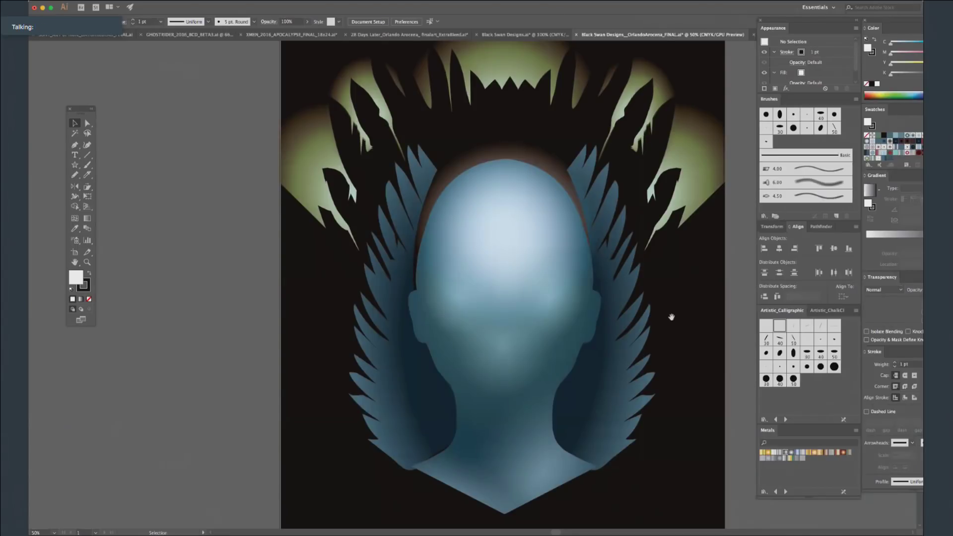
Try to move the gradient shapes stacked on the head to either side, and undo both moves.
left_click_drag(651, 315, 639, 319)
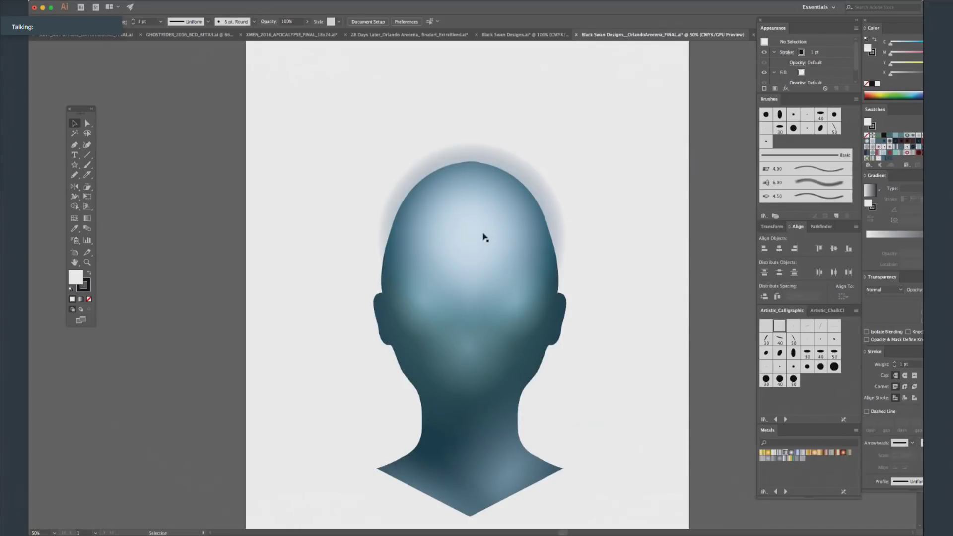
key("a")
left_click(498, 270)
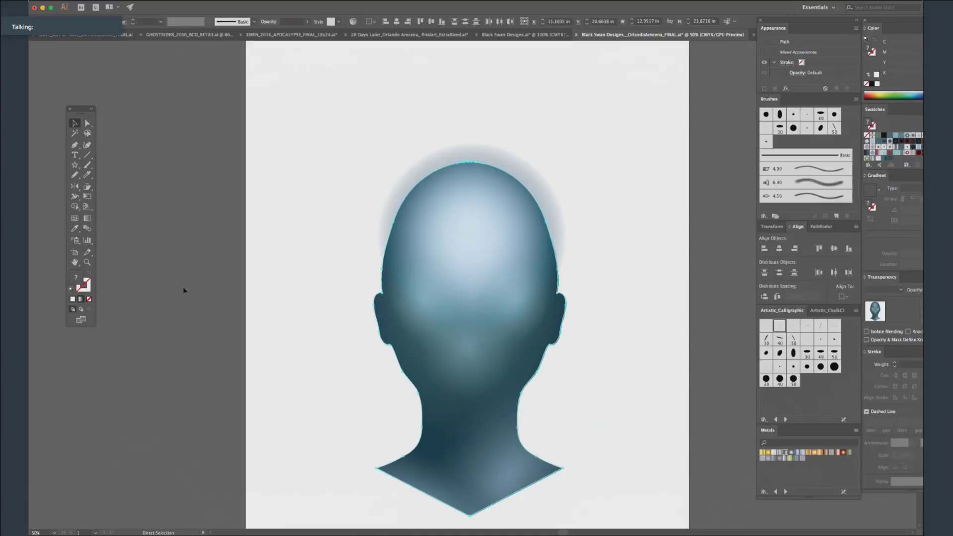
key("v")
key("super+shift+a")
left_click_drag(500, 236, 322, 242)
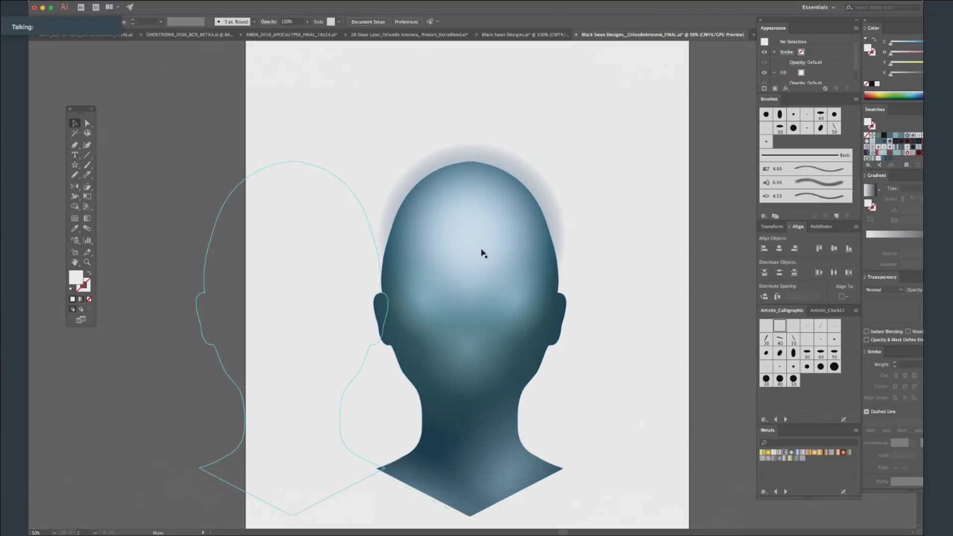
left_click_drag(666, 256, 652, 292)
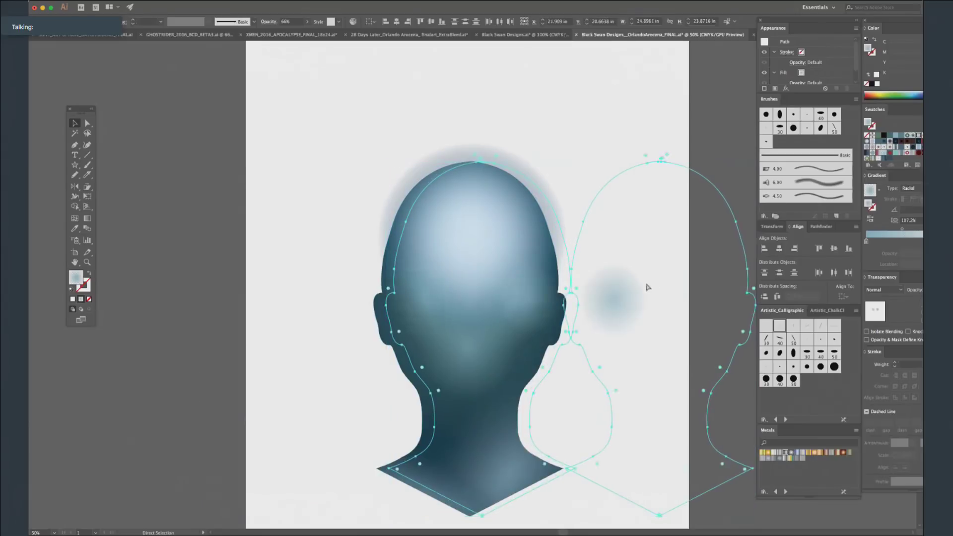
key("super+z")
key("super+z")
Move the two small blue cheek glow shapes horizontally off the head, one to each side.
left_click_drag(402, 242, 160, 251)
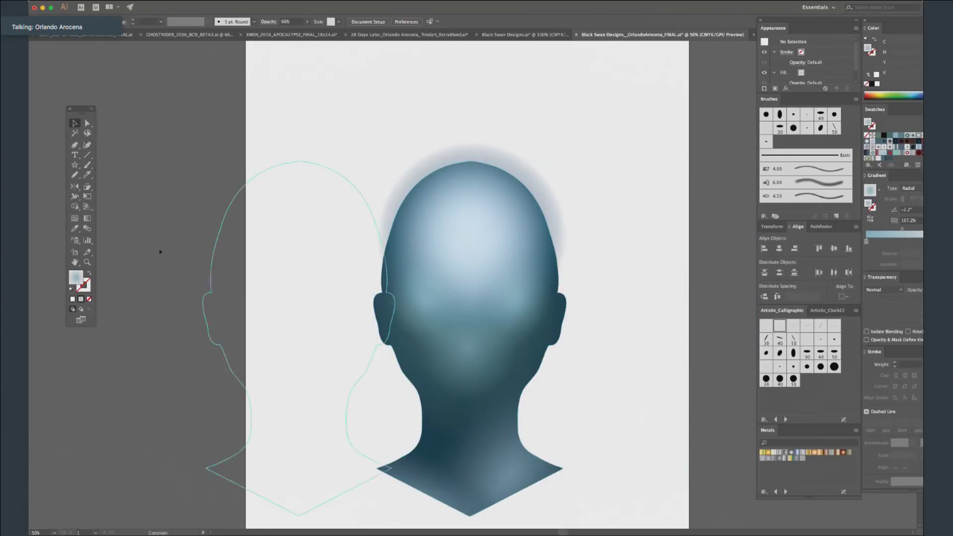
left_click_drag(461, 258, 693, 270)
left_click_drag(538, 440, 537, 438)
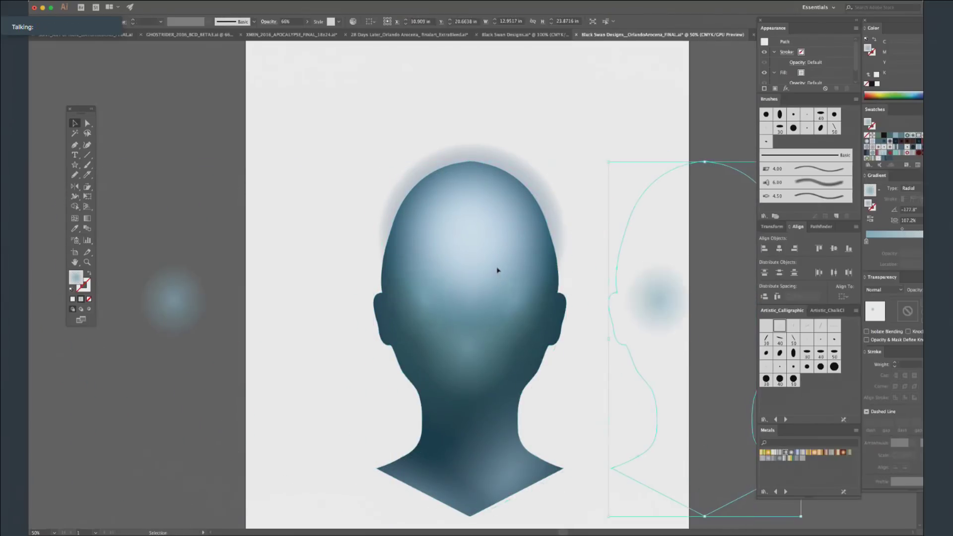
left_click_drag(500, 270, 442, 263)
key("super+z")
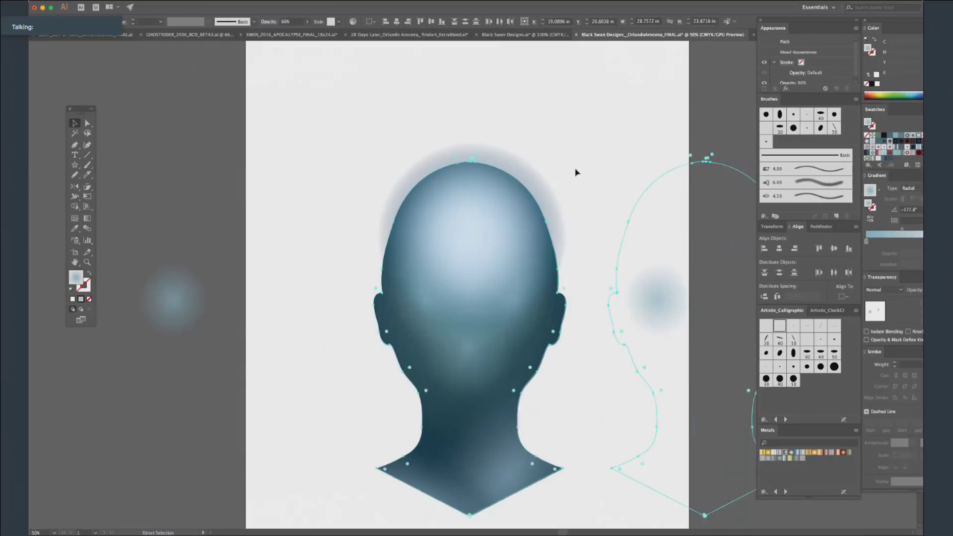
left_click(576, 173)
Move the remaining gradient shapes one by one off the face and neck, spreading them across the canvas around the head.
left_click_drag(544, 318, 392, 319)
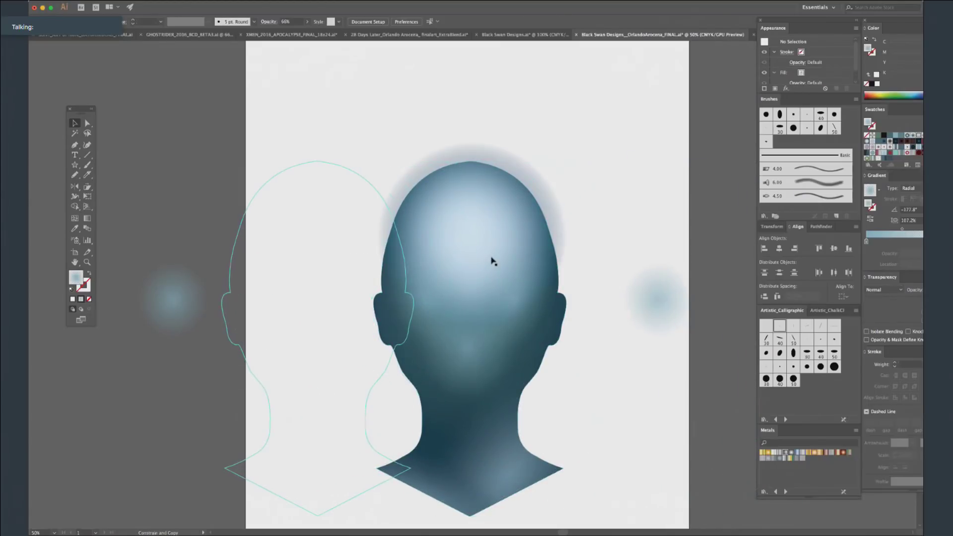
left_click_drag(495, 259, 769, 268)
left_click_drag(487, 343, 259, 466)
left_click_drag(440, 390, 84, 447)
left_click_drag(490, 250, 323, 168)
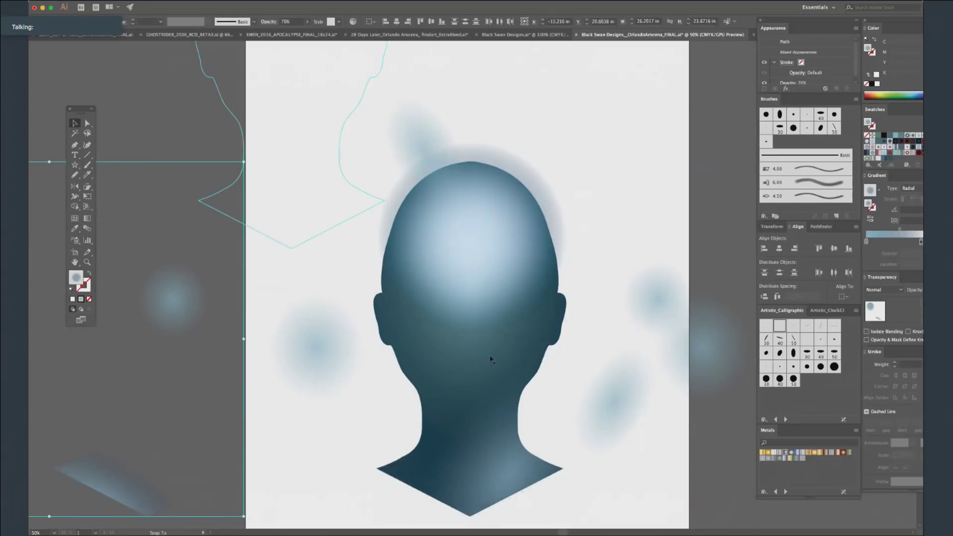
left_click_drag(490, 338, 310, 406)
Undo the gradient shape moves and the earlier removals of the poster artwork around and on the head.
key("ctrl+z")
key("ctrl+z")
key("ctrl+z")
key("ctrl+z")
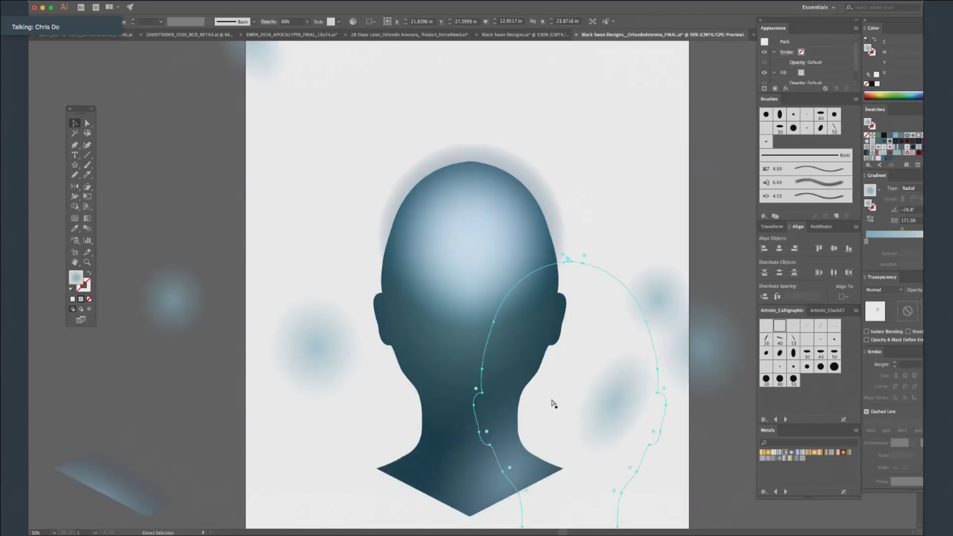
key("a")
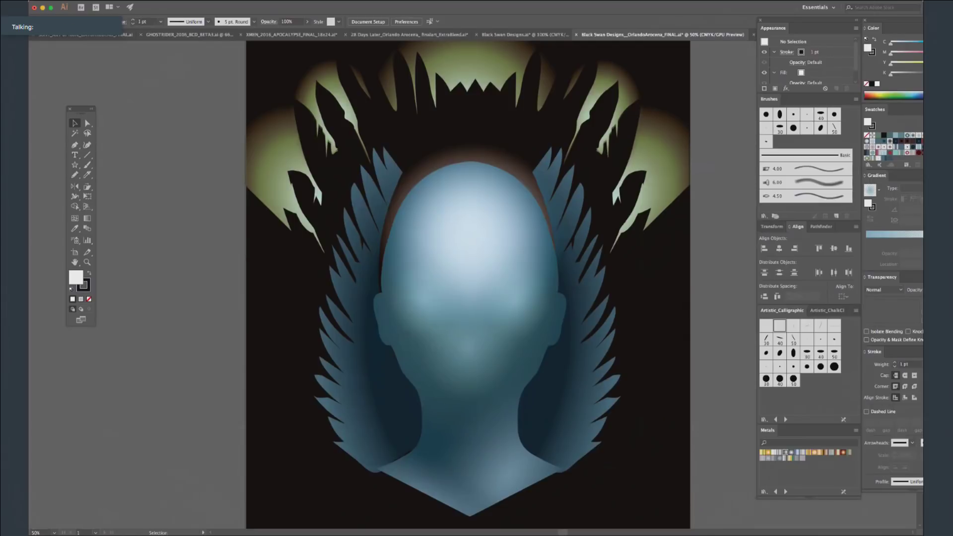
key("super+z")
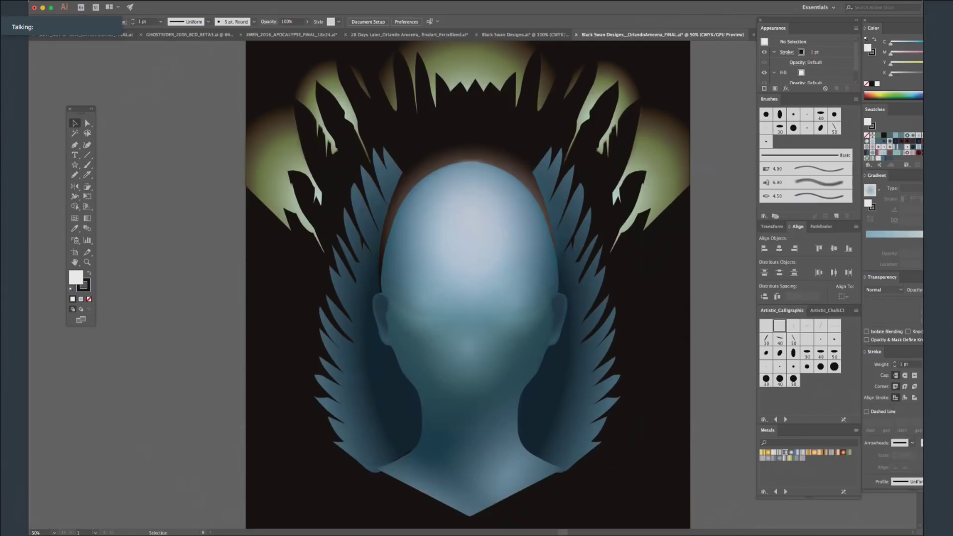
key("super+z")
key("super+z")
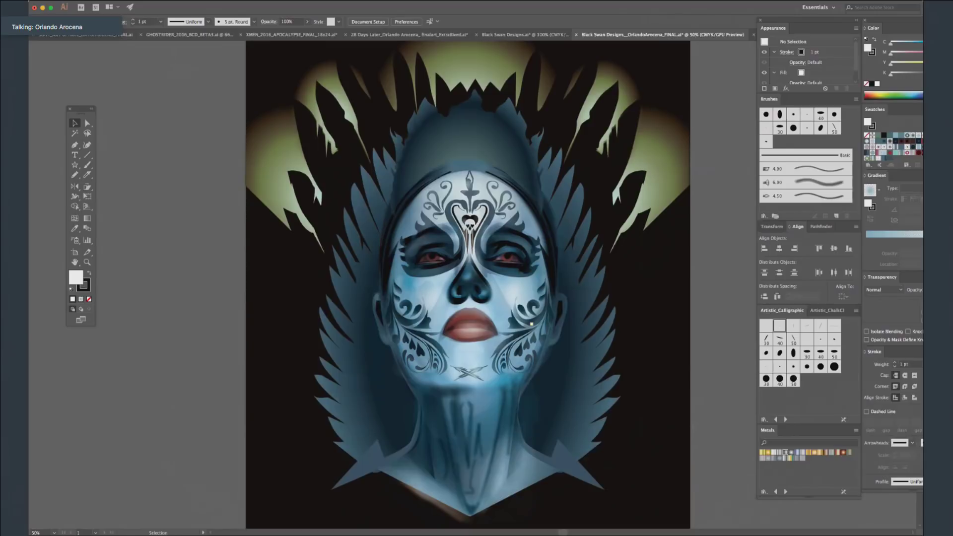
Compare the neck shading by undoing and redoing its last change, select shapes on the neck, and clear the selection.
key("super+z")
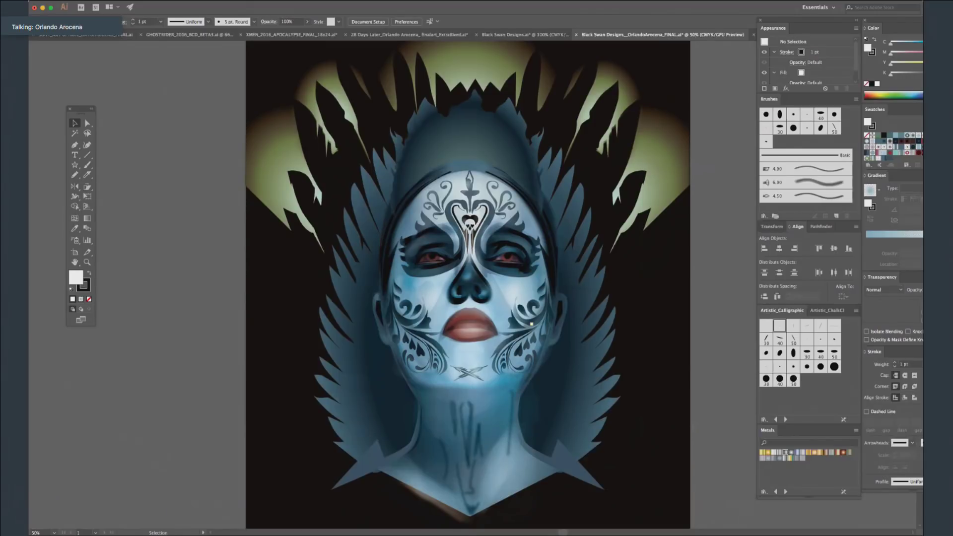
key("super+shift+z")
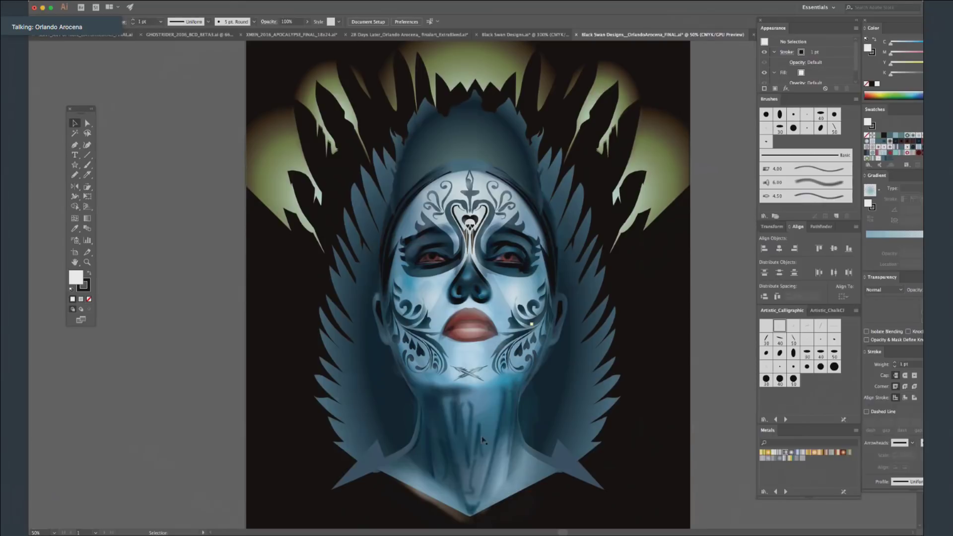
left_click(495, 505)
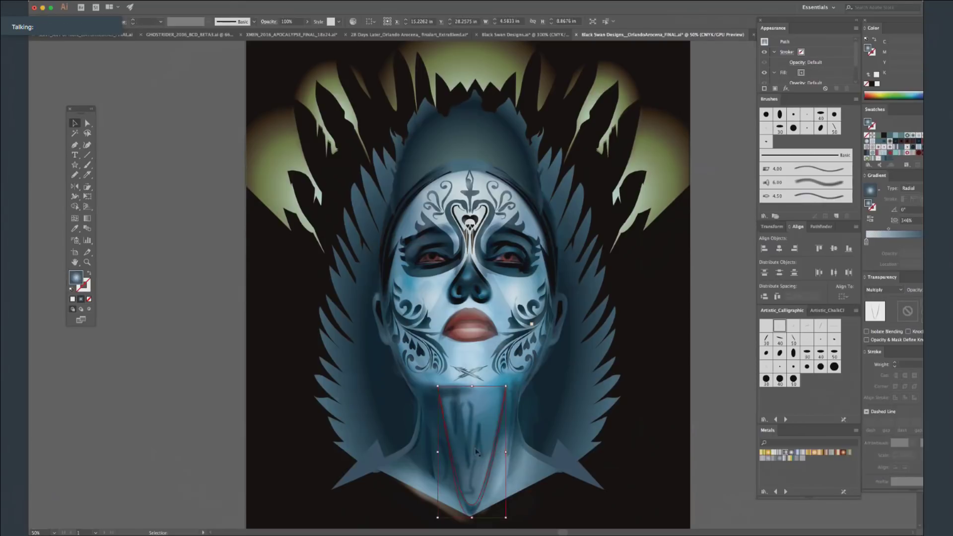
left_click(484, 459)
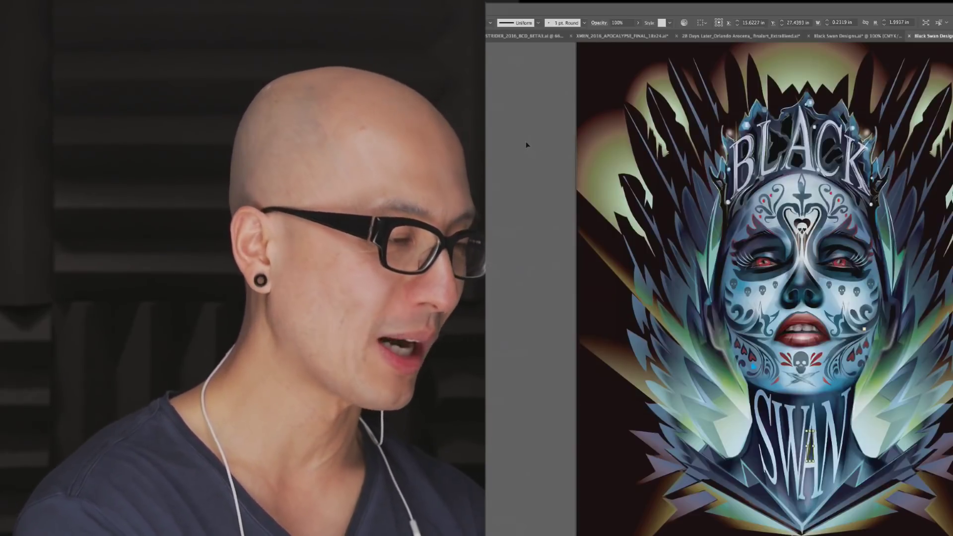
left_click(517, 83)
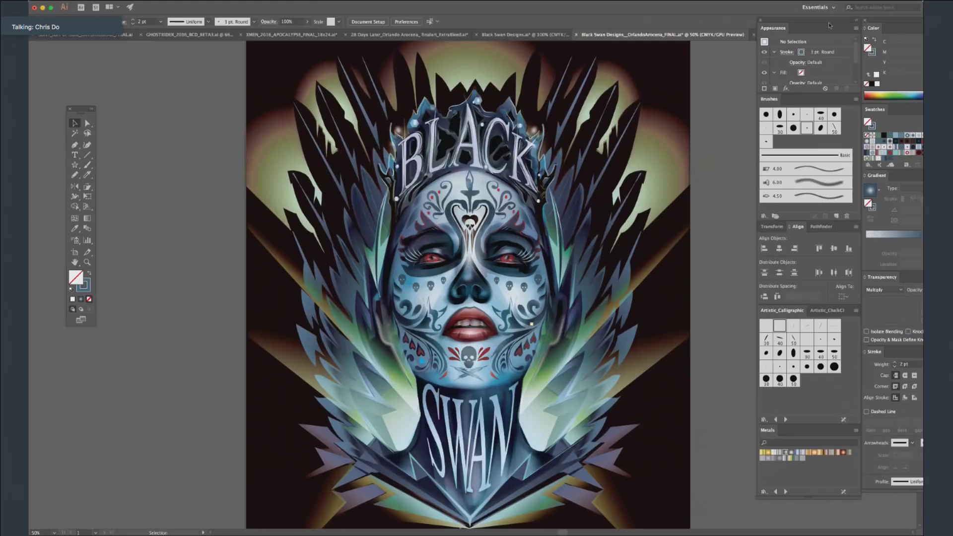
Move the floating Appearance and Brushes panel group inward over the artboard's edge and shift the Color panel group slightly.
left_click_drag(829, 24, 765, 29)
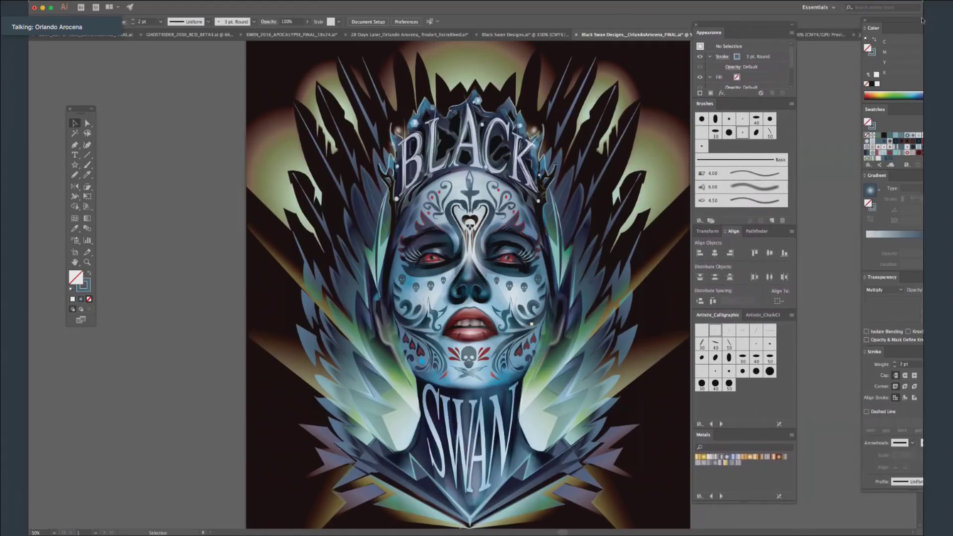
mouse_move(921, 21)
left_mouse_down()
mouse_move(902, 20)
mouse_move(917, 18)
left_mouse_up()
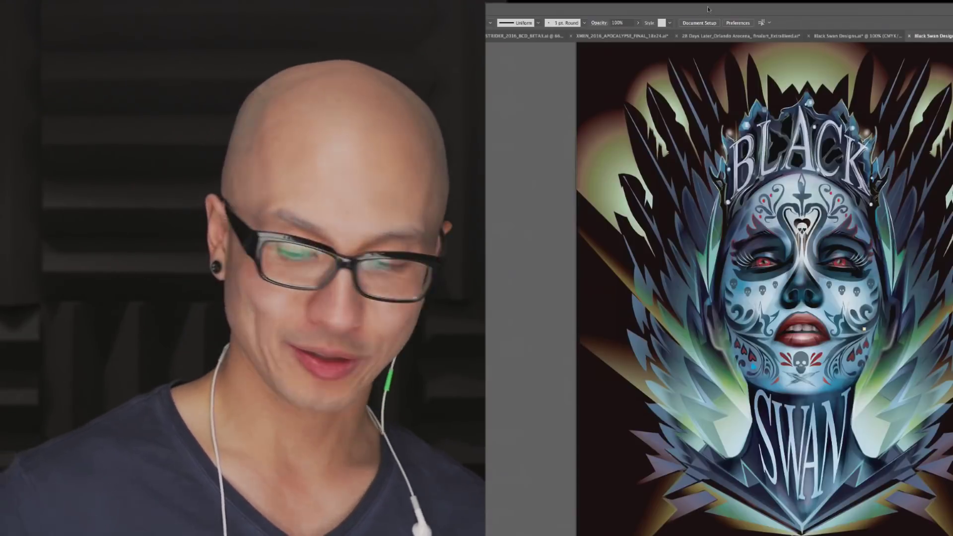
Show the 28 Days Later poster at 50% zoom, cycle through the screen modes, and check its outline view.
left_click(724, 37)
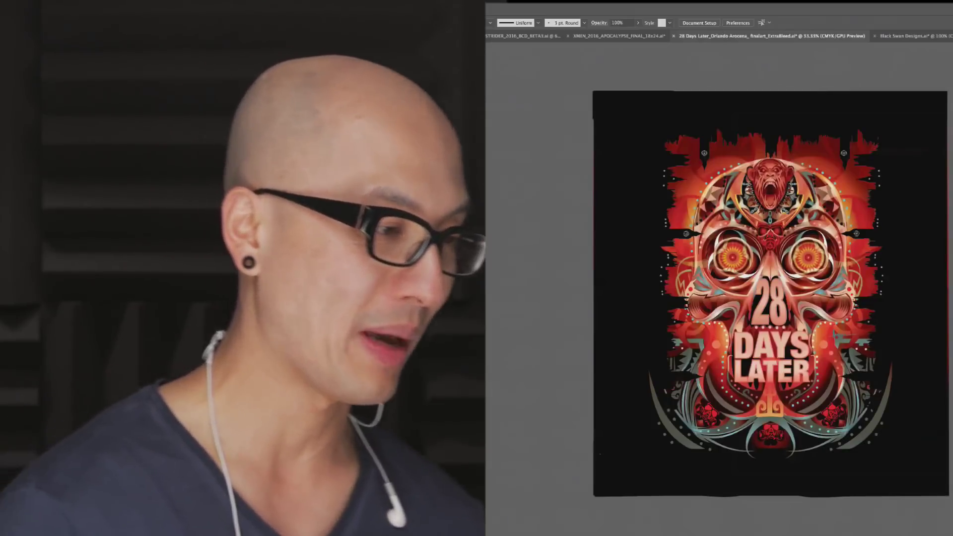
key("super+plus")
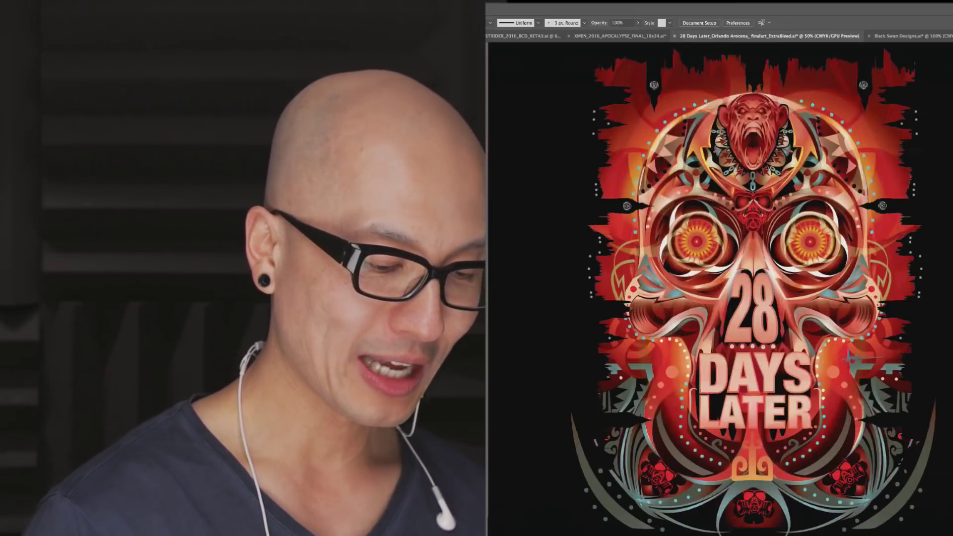
key("f")
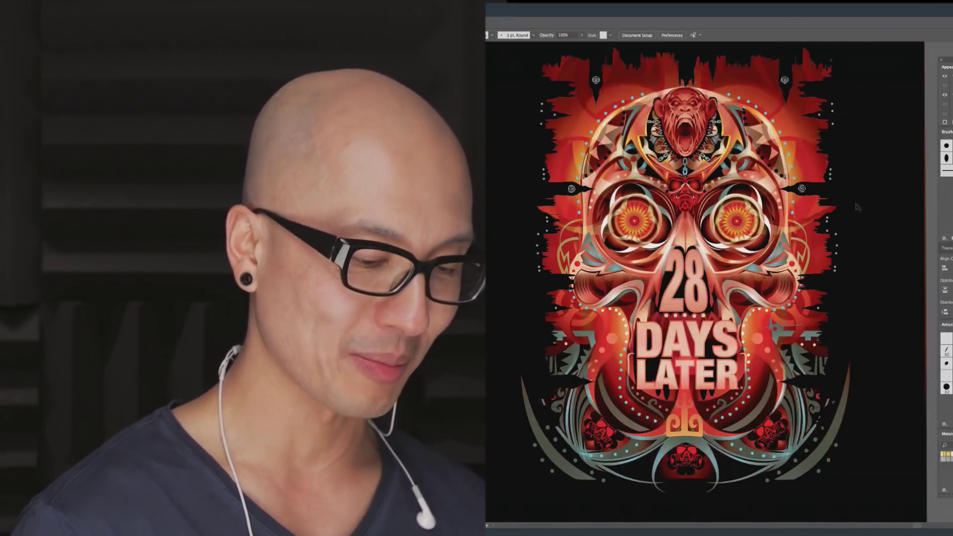
key("f")
key("f")
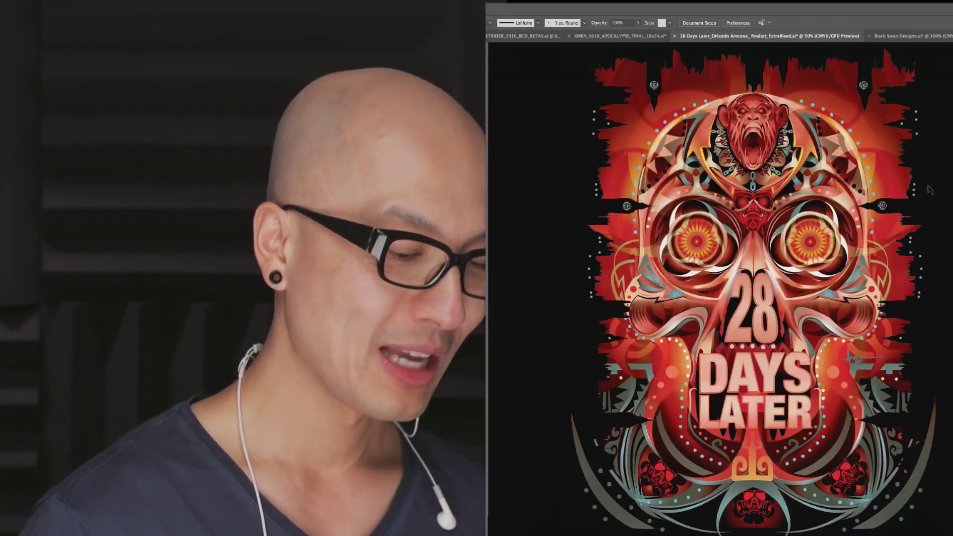
key("super+y")
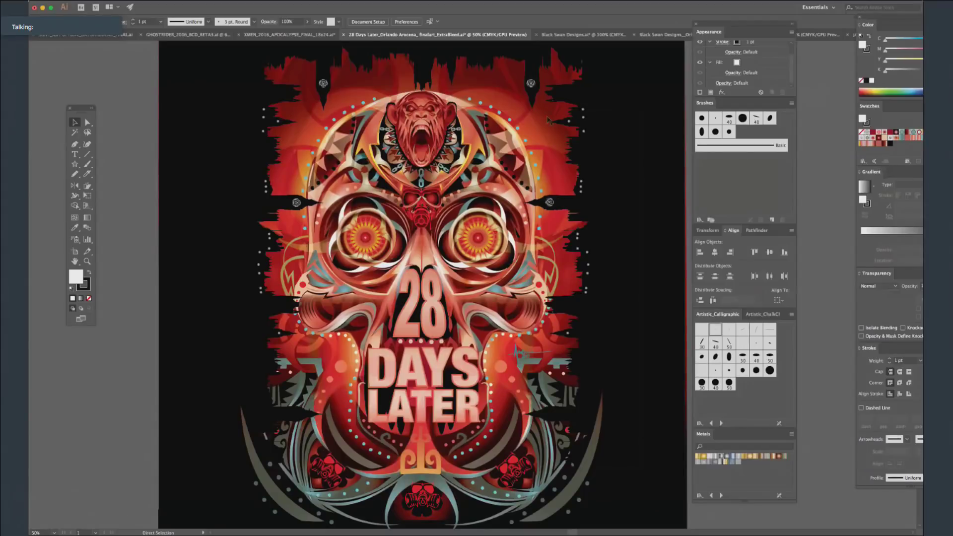
Look through the open XMEN Apocalypse, Ghost Rider and skull-painted Mona Lisa artwork files in turn.
left_click(306, 36)
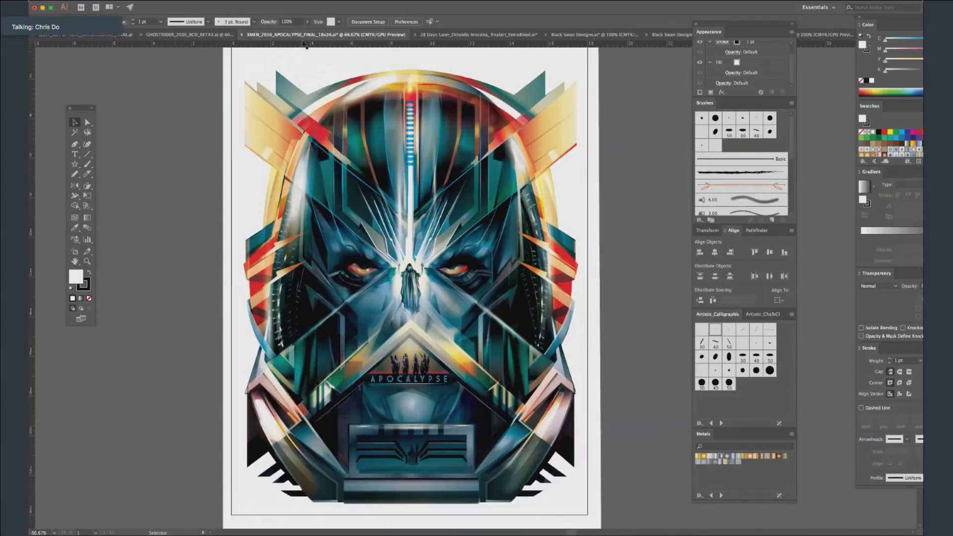
left_click(180, 35)
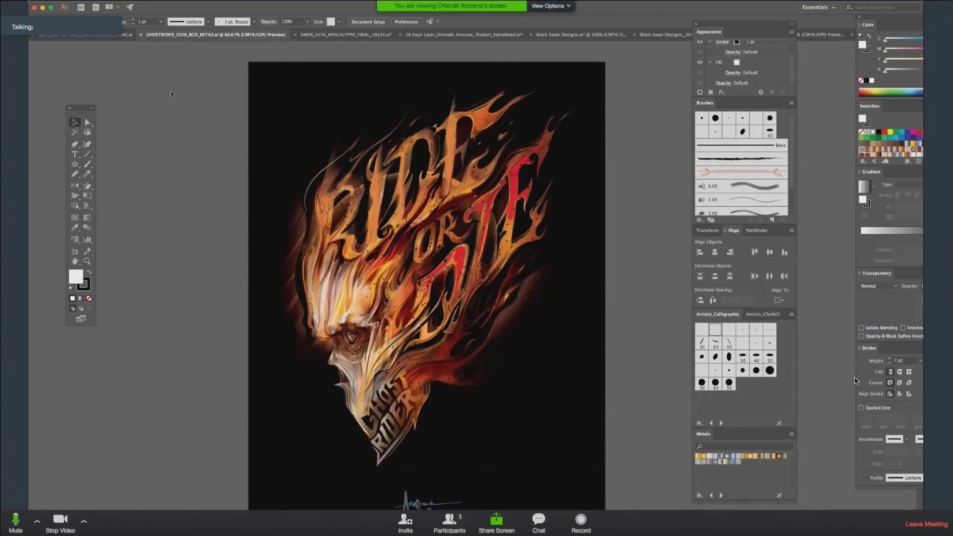
left_click(116, 35)
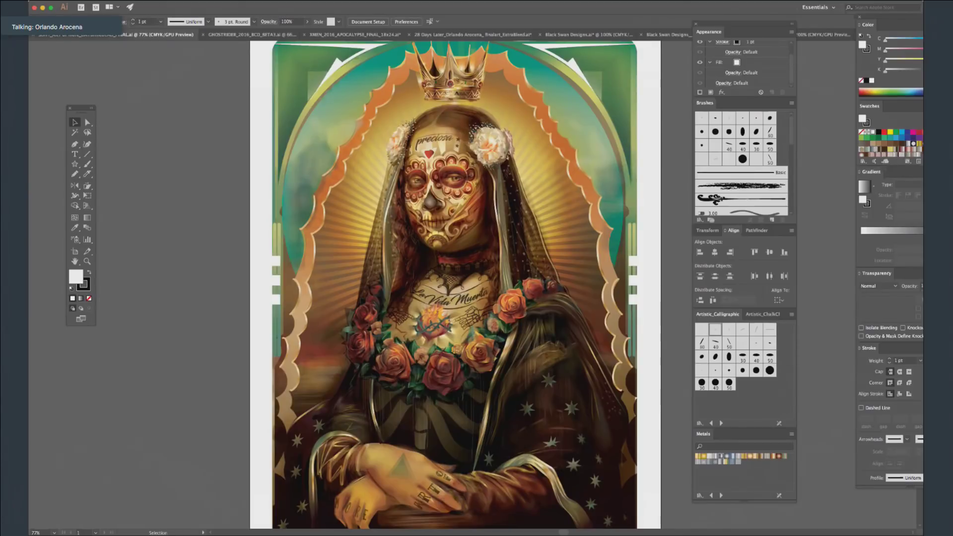
Enlarge the Mona Lisa artwork to 150% around the painted face and compare its outline view with the coloured preview.
key("super+equal")
key("super+equal")
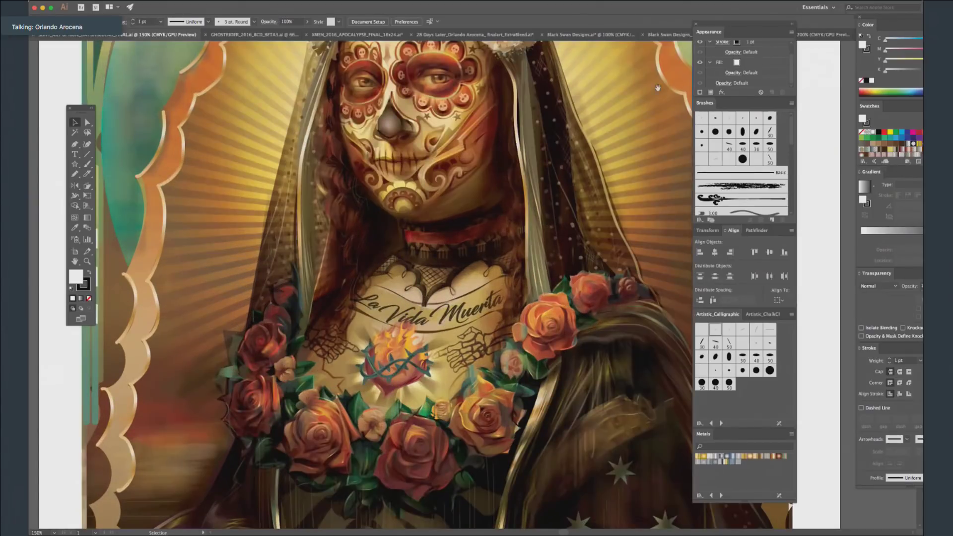
left_click_drag(536, 132, 556, 290)
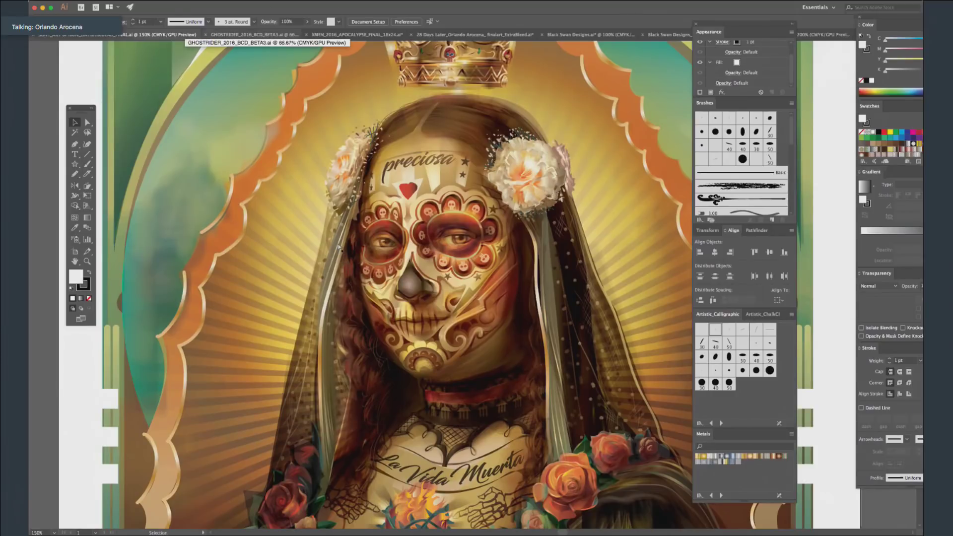
key("a")
key("super+y")
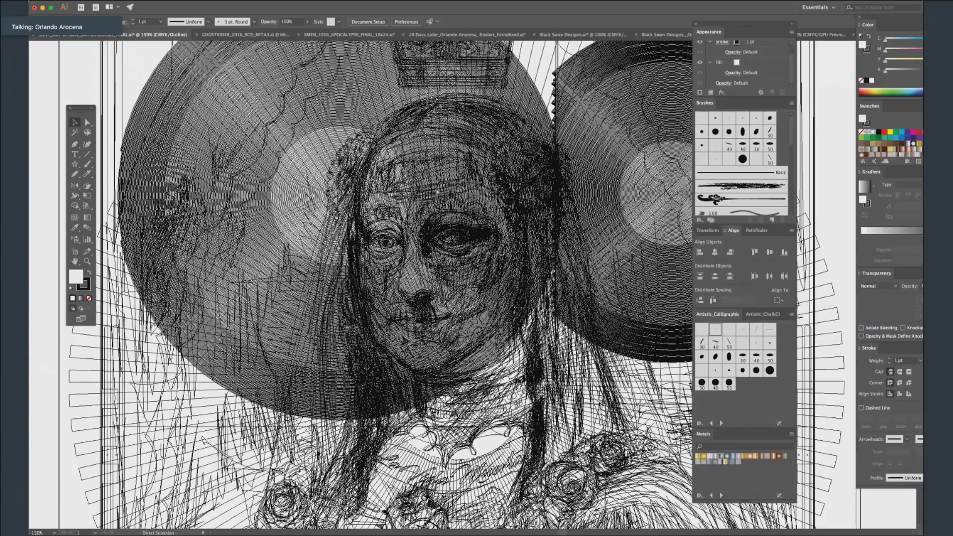
key("super+y")
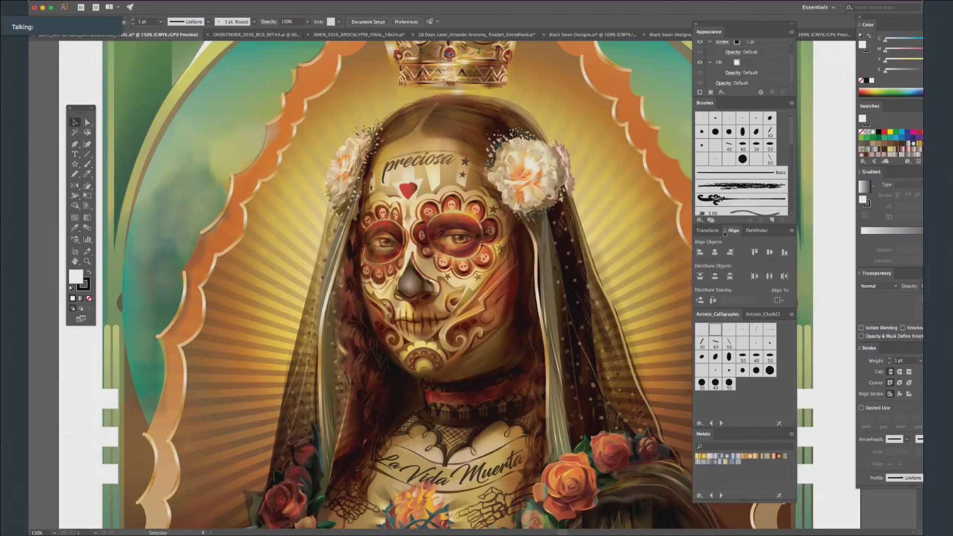
Select all of the portrait's artwork to inspect its anchor points and paths, and clear the selection.
key("super+a")
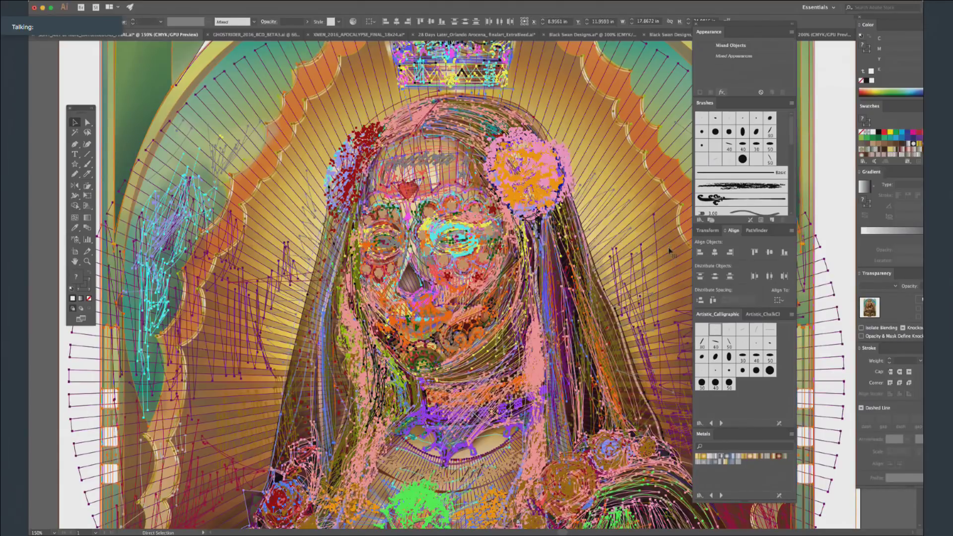
key("v")
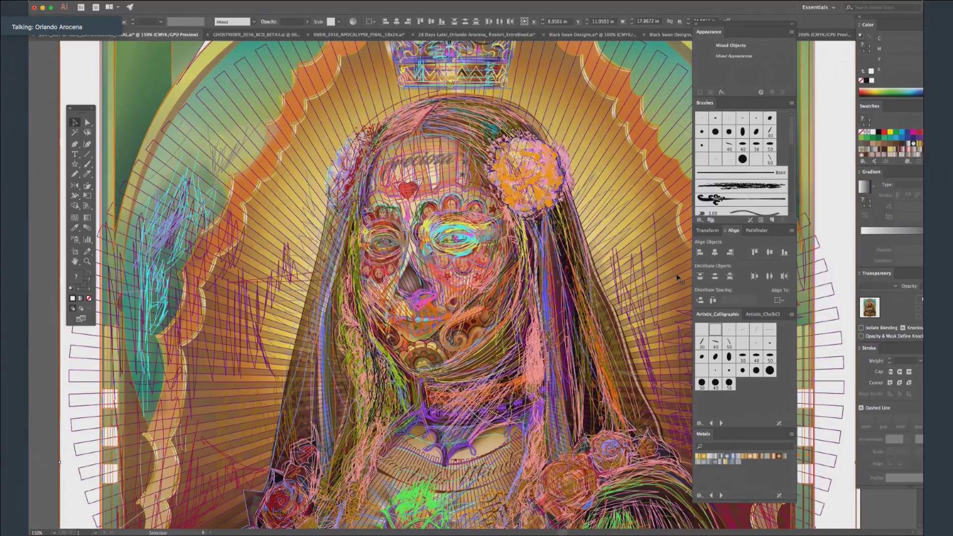
key("super+shift+a")
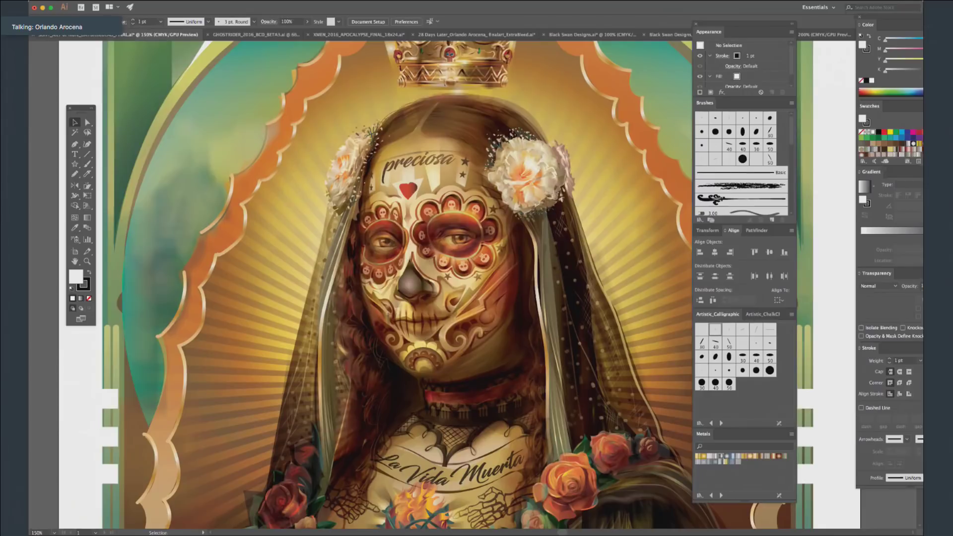
Toggle the floating panels to view the portrait without them covering the artwork.
key("Tab")
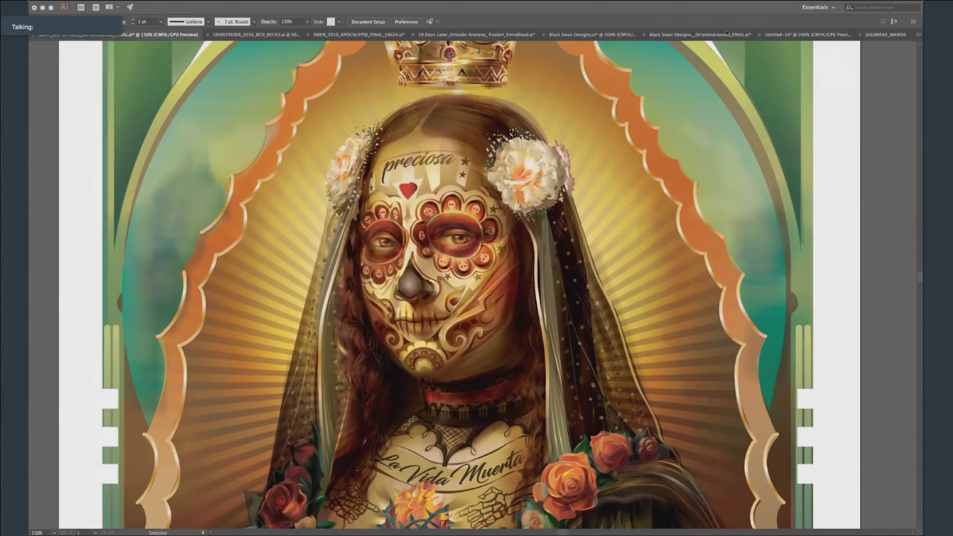
key("Tab")
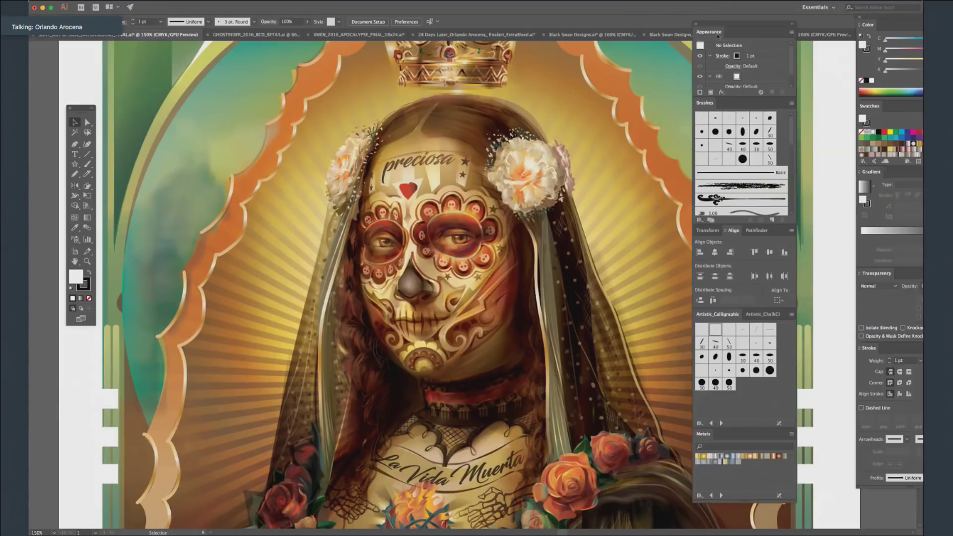
key("Tab")
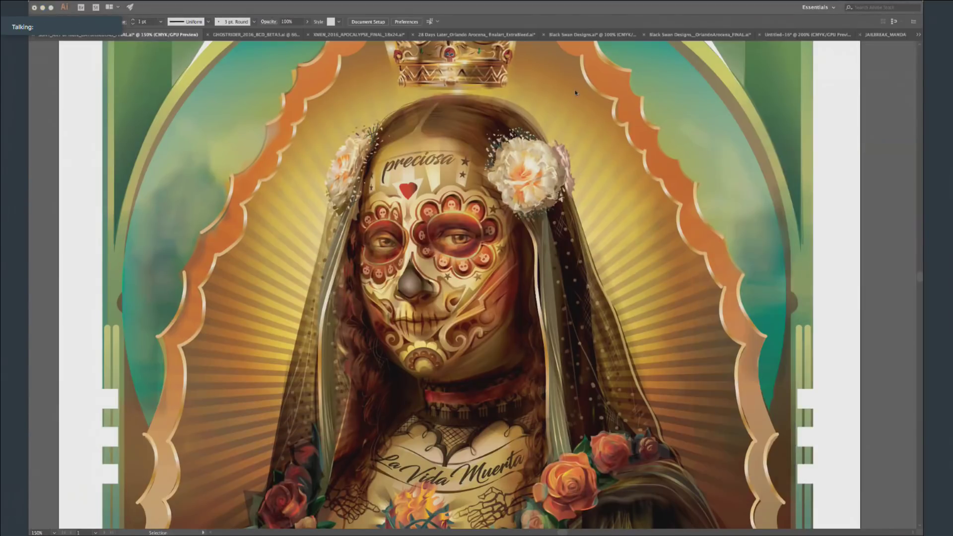
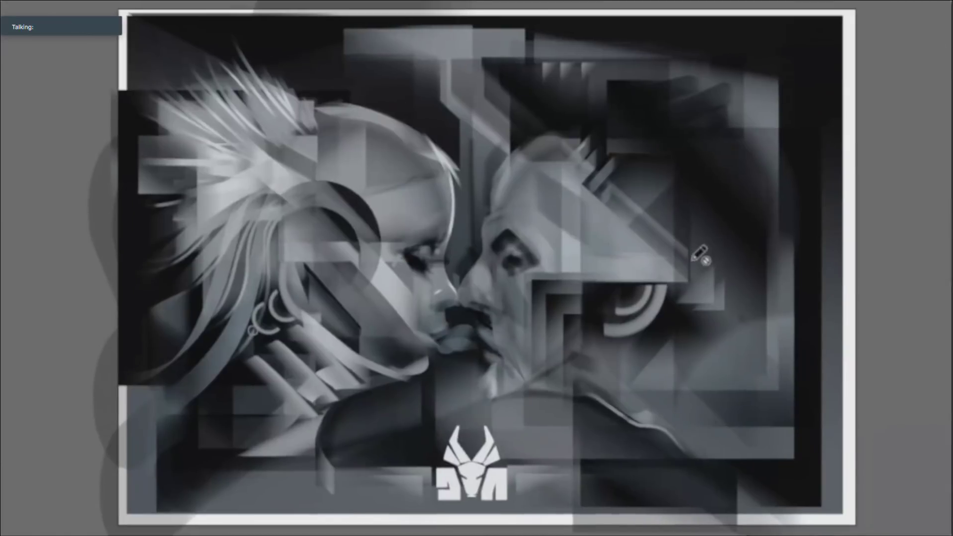
Enlarge the grayscale artwork of the kissing couple to examine its faces and geometric gradient shapes.
key("super+plus")
key("super+y")
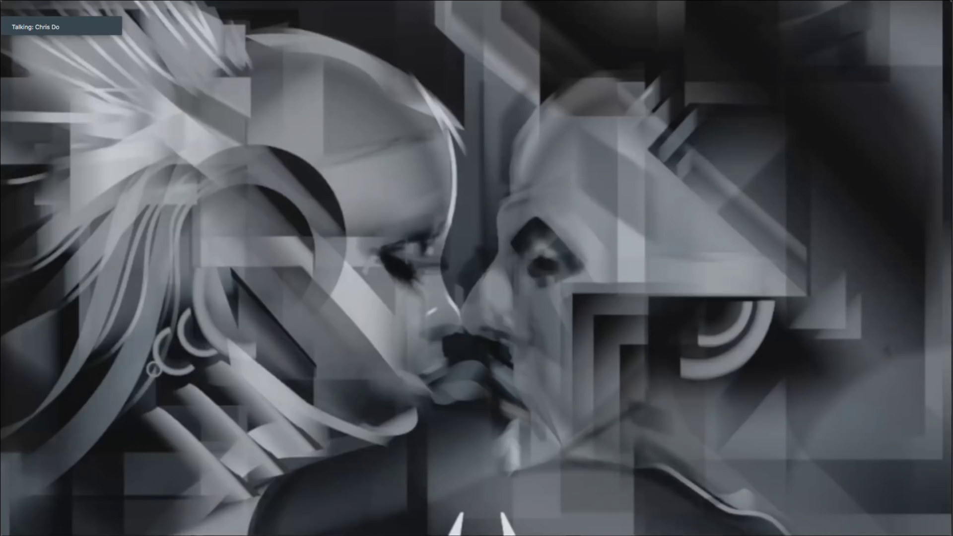
key("super+a")
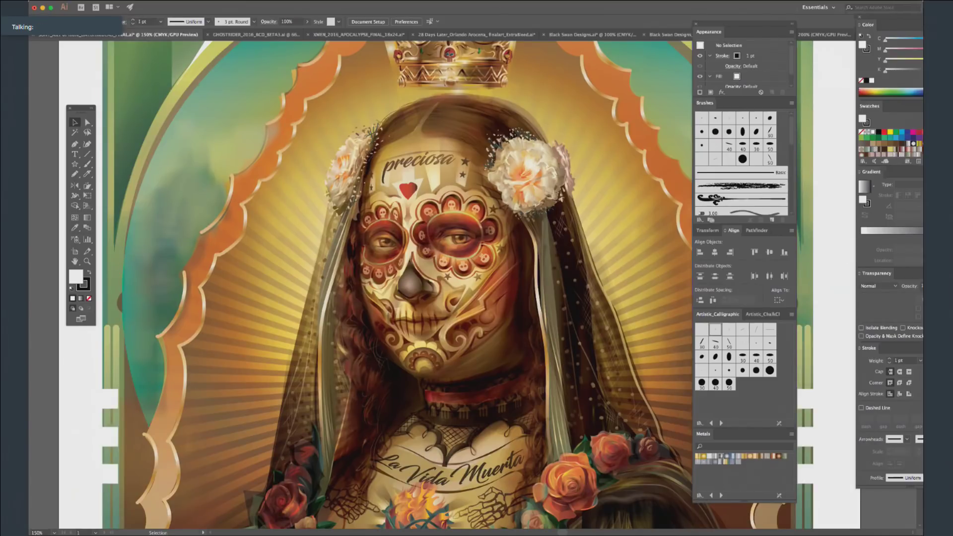
Place the Layers panel over the Mona Lisa portrait to display the file's full layer list.
left_click_drag(921, 61, 526, 23)
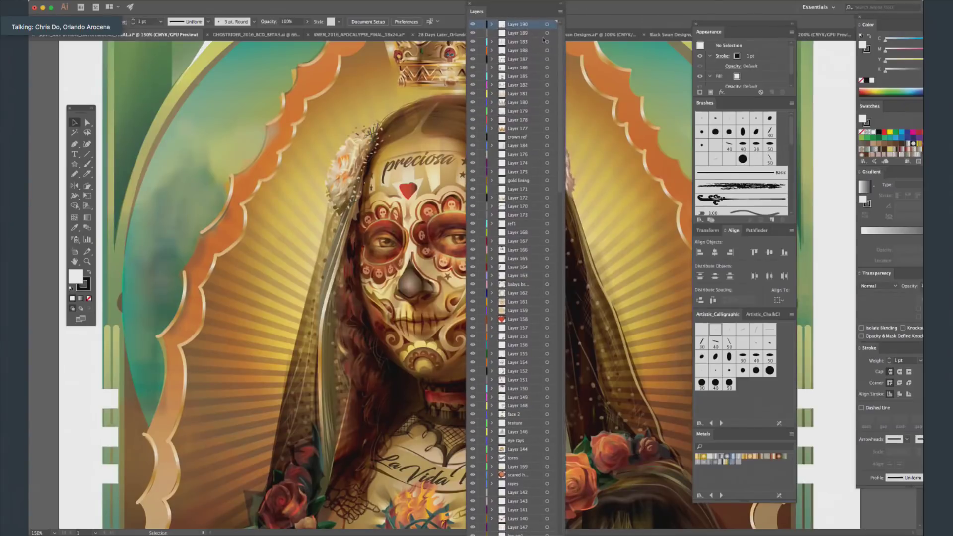
Look through the Mona Lisa portrait's long layer list and move the Layers panel off the artwork.
scroll(560, 48, "down", 15)
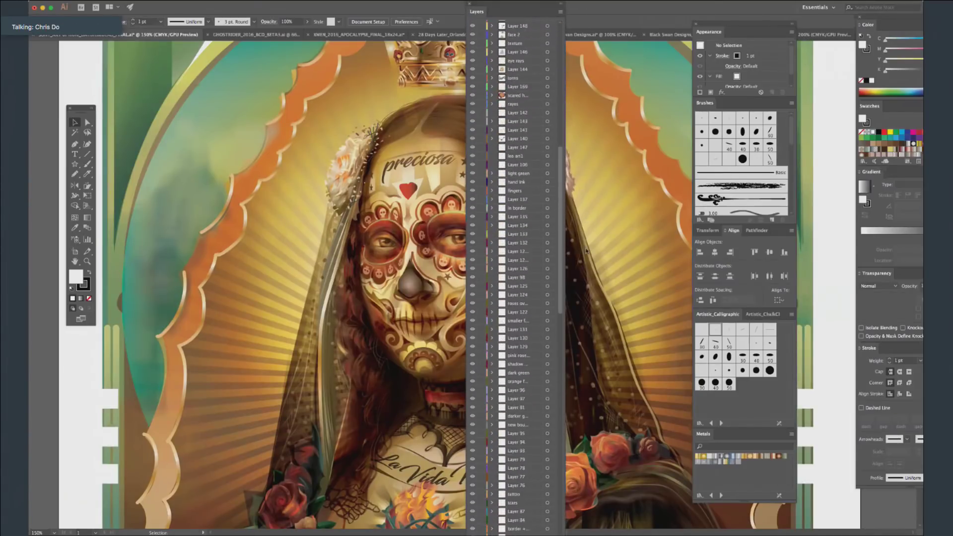
scroll(546, 298, "down", 15)
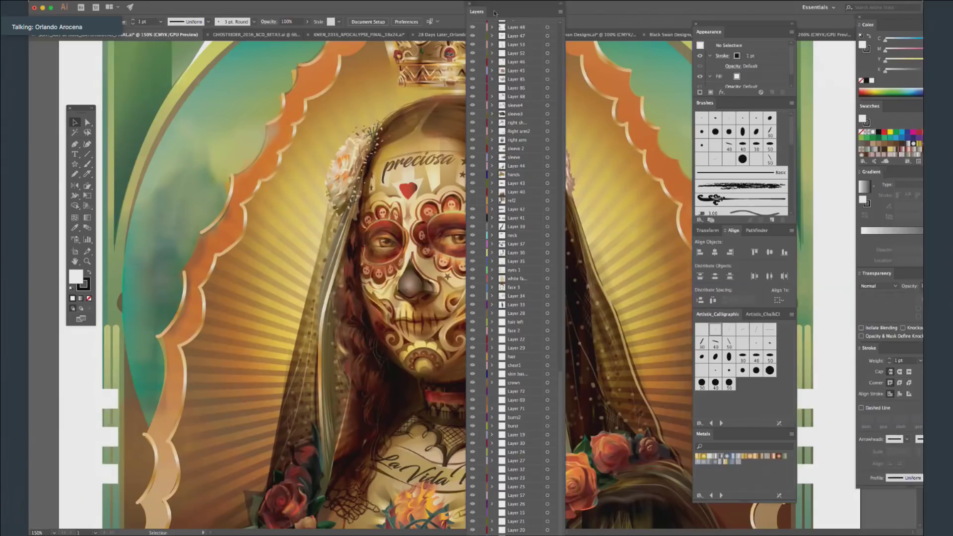
left_click_drag(491, 22, 604, 22)
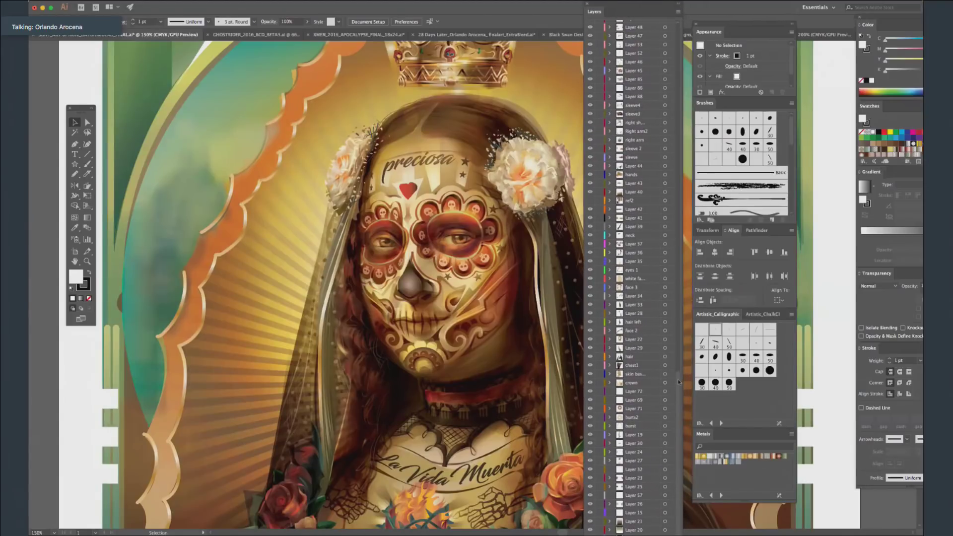
left_click_drag(679, 386, 759, 0)
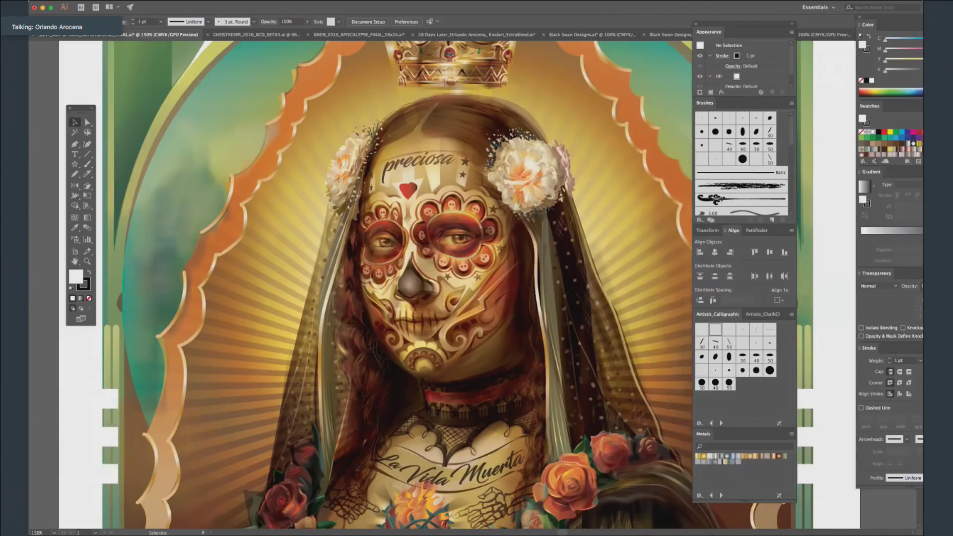
Select individual shapes on the portrait's painted cheek to inspect how they are layered.
right_click(447, 181)
left_click(66, 86)
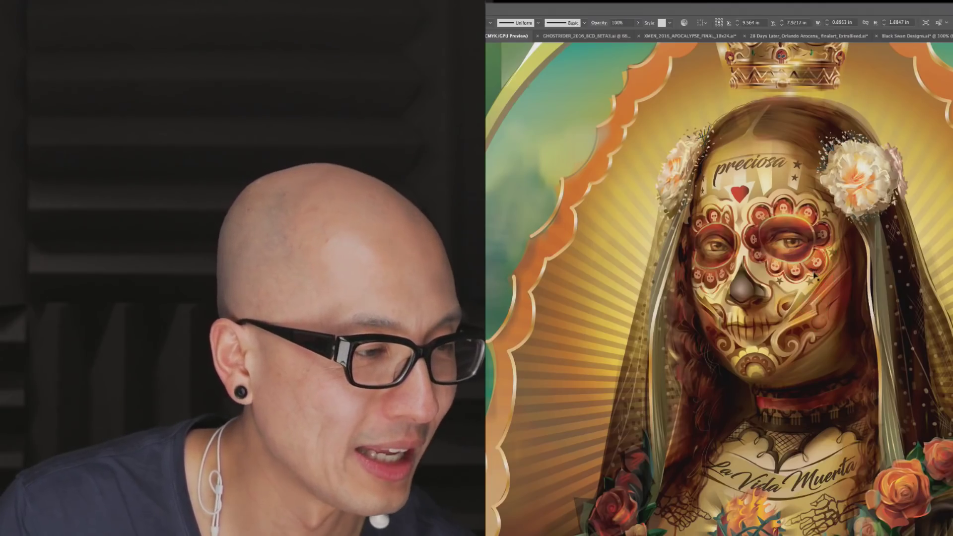
left_click(814, 276)
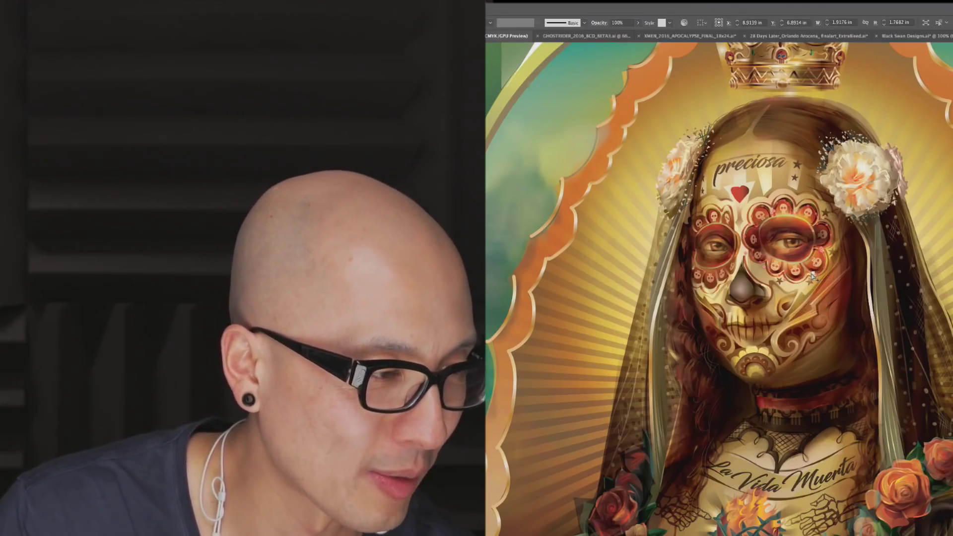
left_click(804, 272)
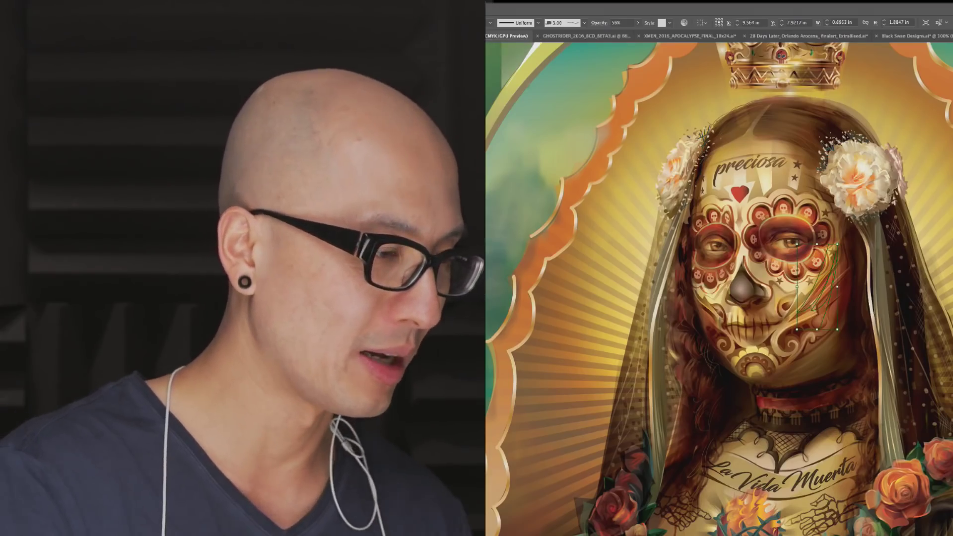
Close the Mona Lisa portrait without saving and view the Ghost Rider poster at 100%.
key("super+w")
left_click(811, 292)
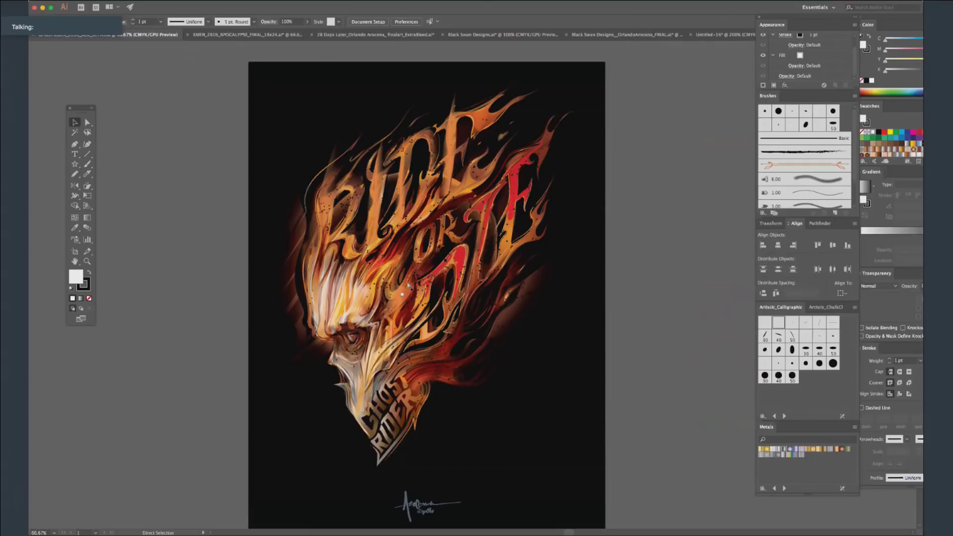
key("v")
key("super+1")
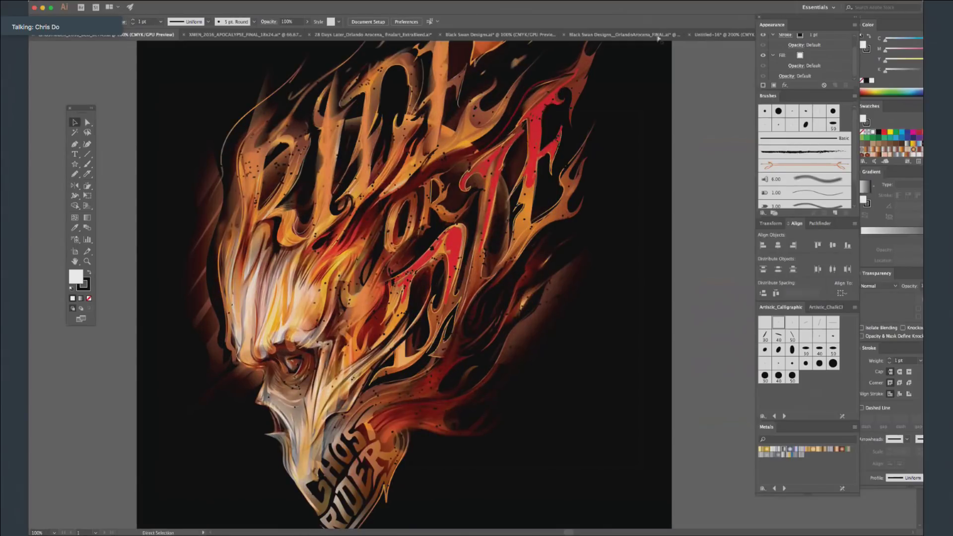
Enlarge the Ghost Rider poster to 150% and examine the flaming skull face and the Ride or Die lettering.
key("super+equal")
left_click_drag(522, 270, 640, 179)
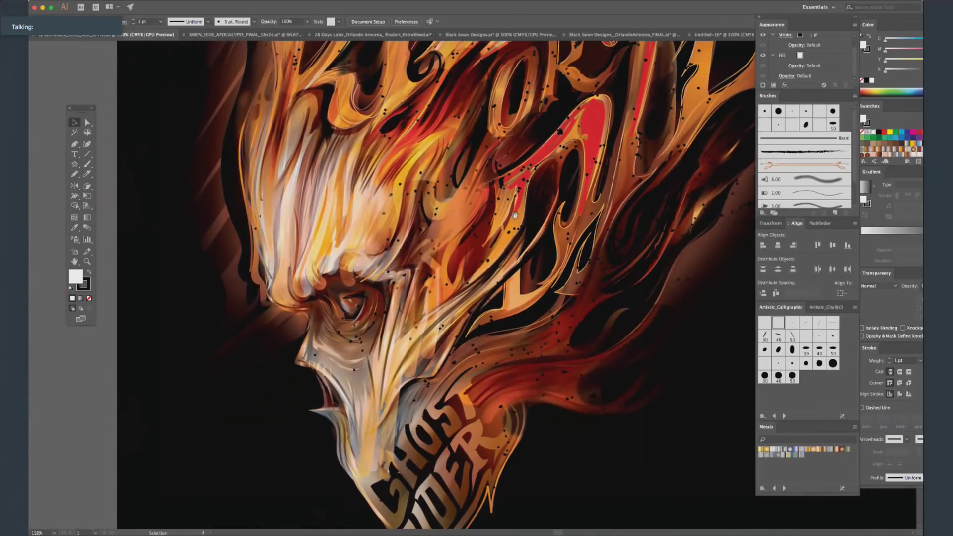
left_click_drag(509, 263, 541, 178)
scroll(542, 178, "up", 5)
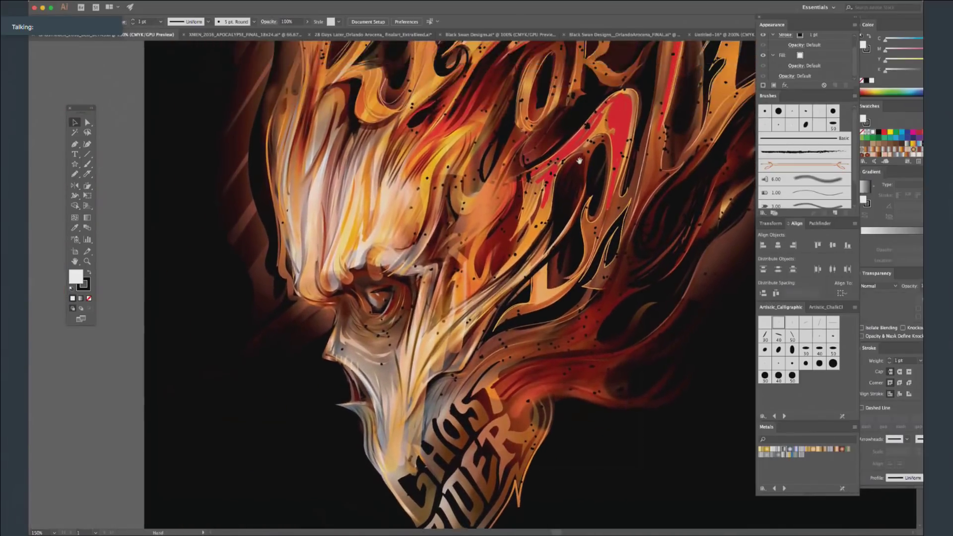
left_click_drag(545, 265, 499, 403)
left_click_drag(565, 158, 524, 261)
scroll(562, 180, "down", 5)
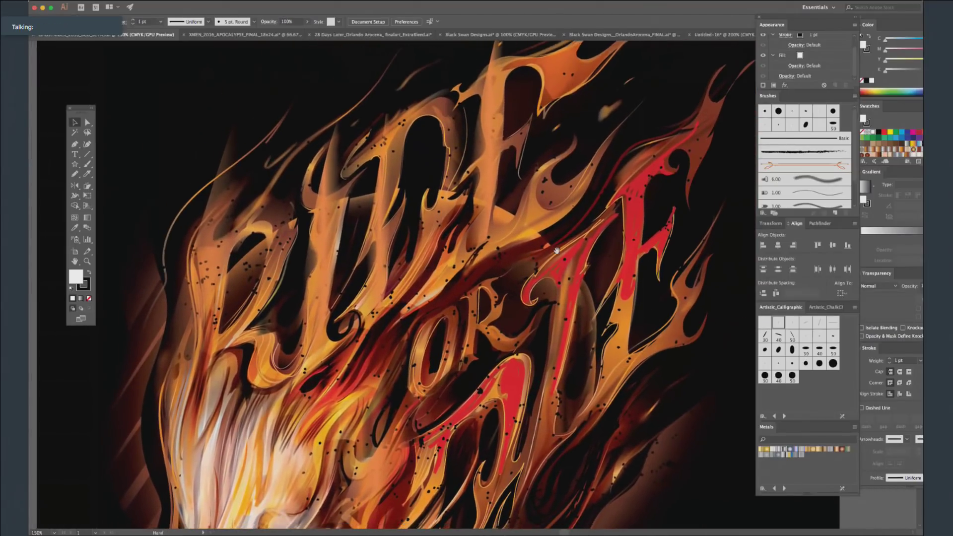
left_click_drag(564, 156, 578, 95)
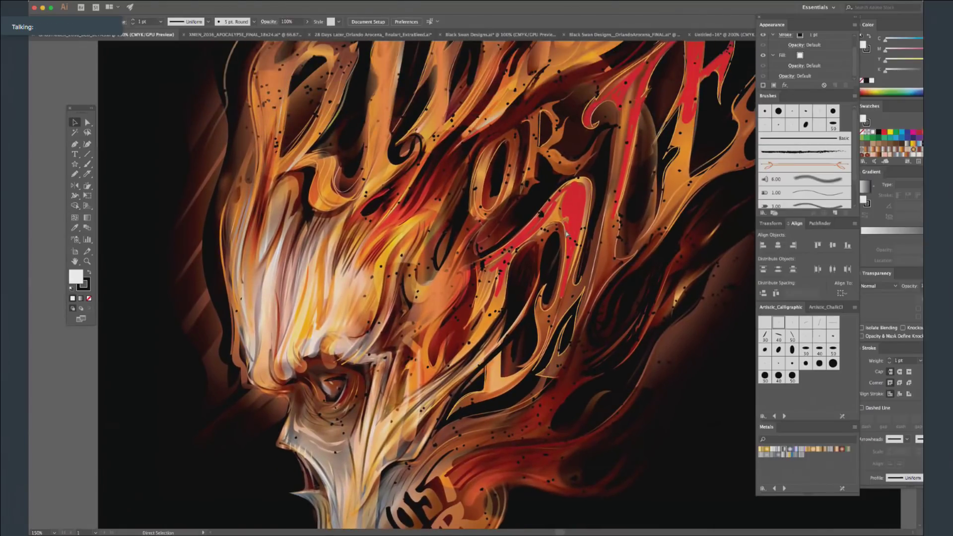
Show the Ghost Rider artwork as outlines to inspect its paths, and return to the colour preview.
key("ctrl+y")
key("ctrl+1")
key("ctrl+minus")
key("ctrl+equal")
key("ctrl+equal")
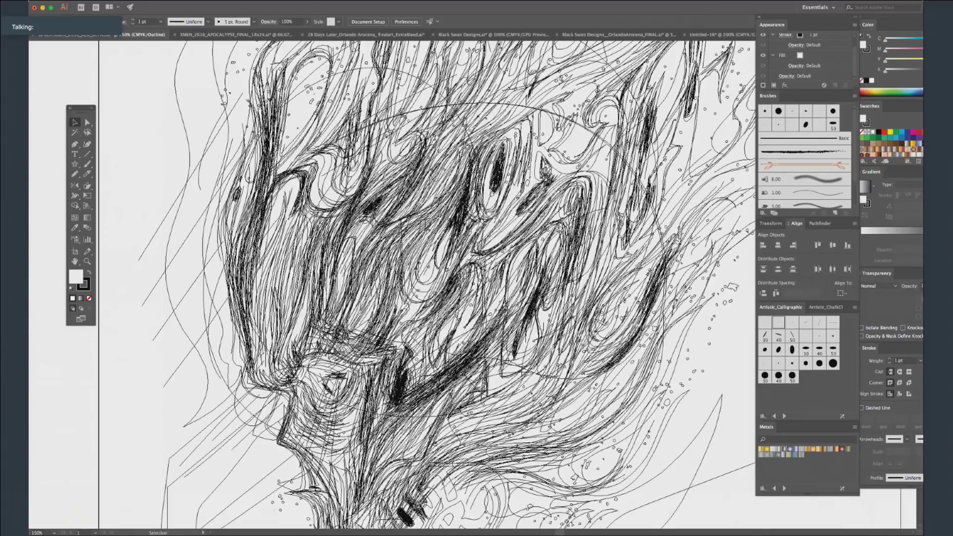
key("ctrl+y")
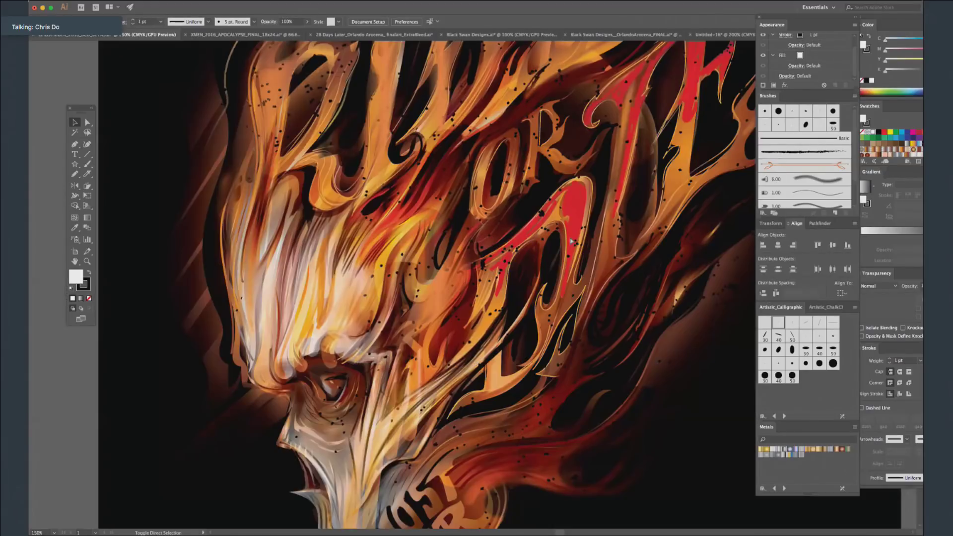
Select all Ghost Rider artwork to inspect its anchor points at 100%, and clear the selection.
key("v")
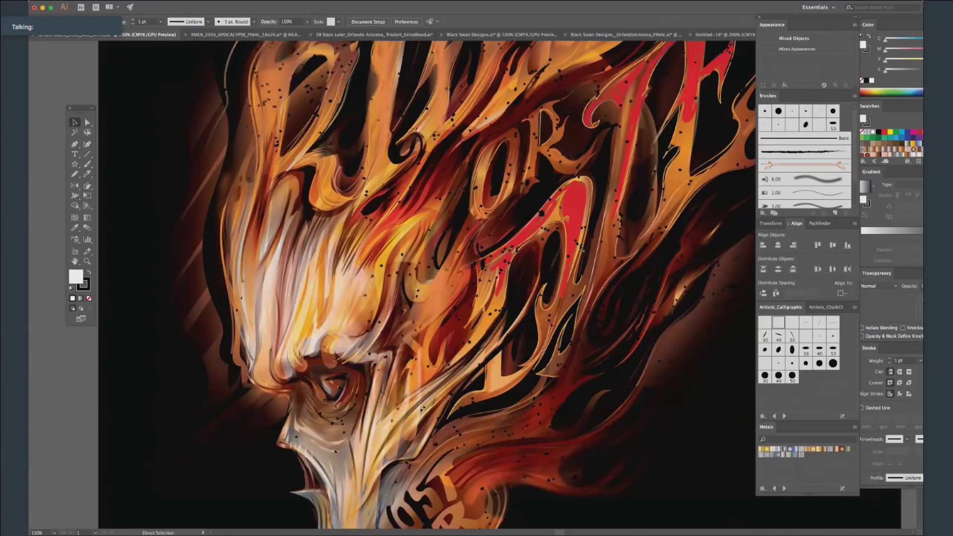
key("ctrl+a")
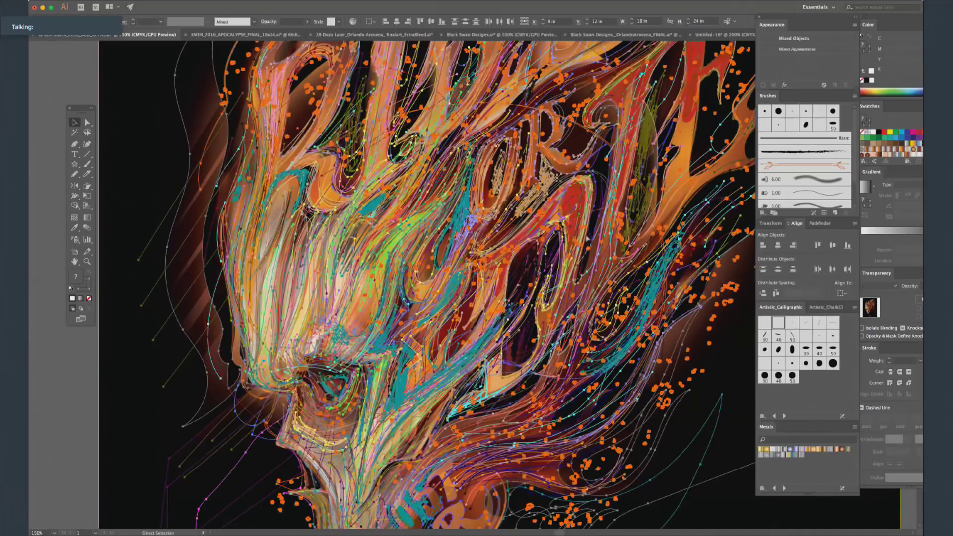
key("ctrl+minus")
left_click_drag(575, 141, 534, 239)
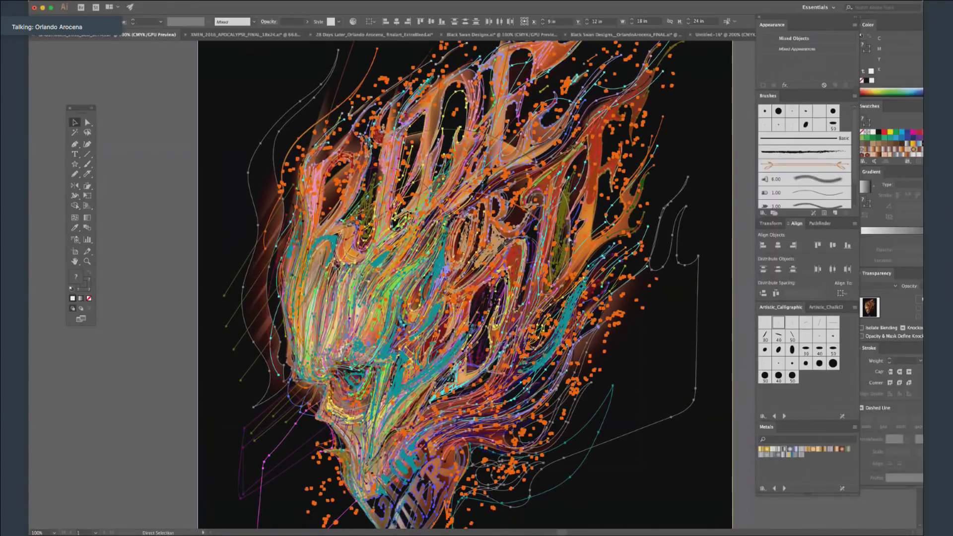
key("super+shift+a")
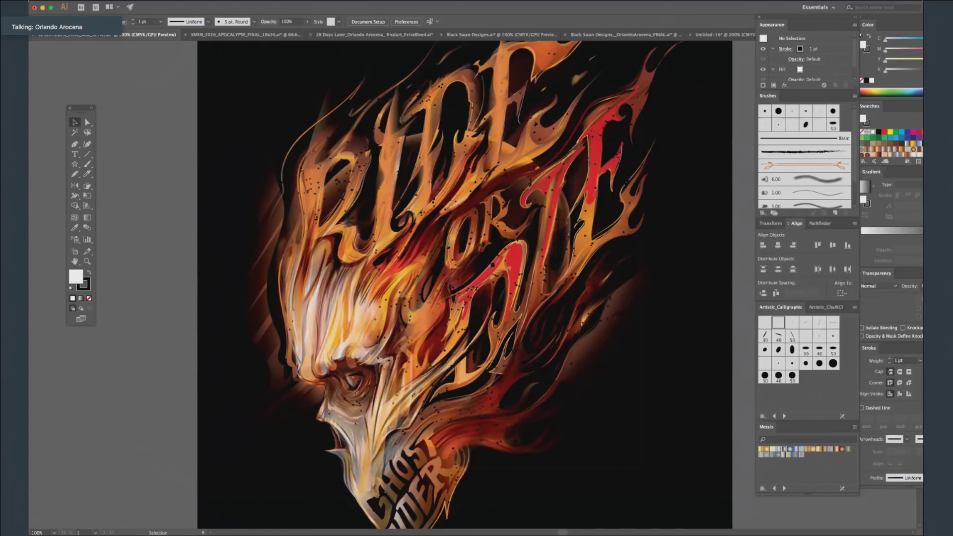
Close the Ghost Rider and X-Men Apocalypse posters without saving changes.
left_click(31, 36)
left_click(479, 289)
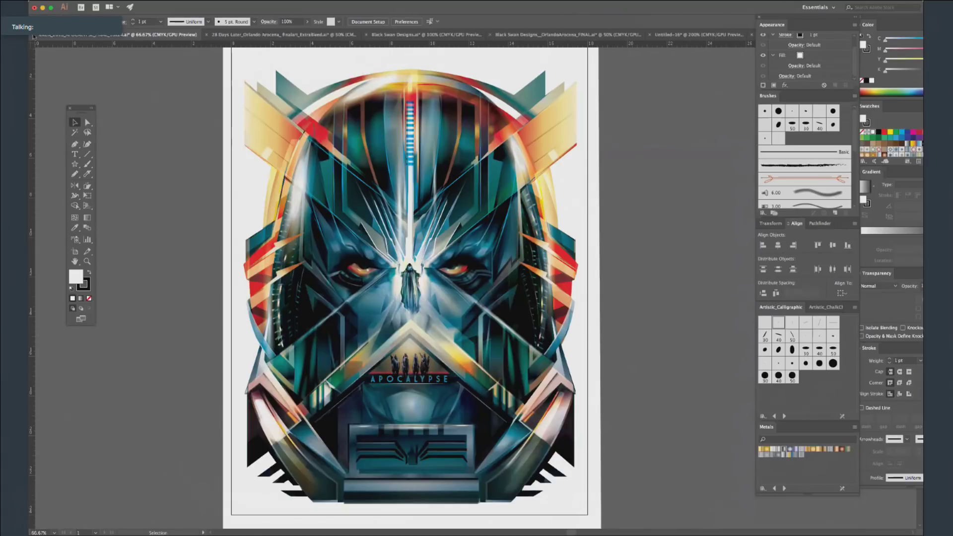
key("super+w")
left_click(479, 289)
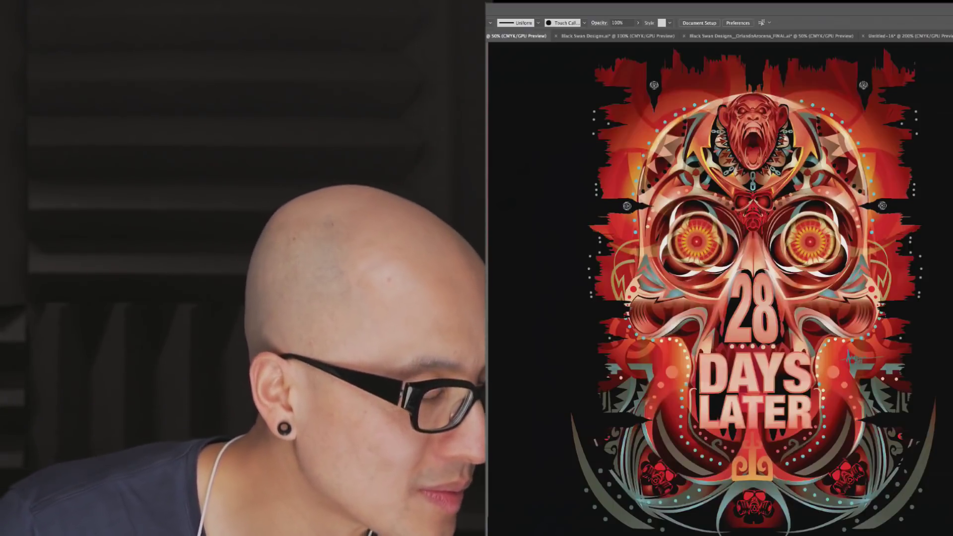
Inspect the 28 Days Later poster's paths in outline view and with all artwork selected, and clear the selection.
key("ctrl+y")
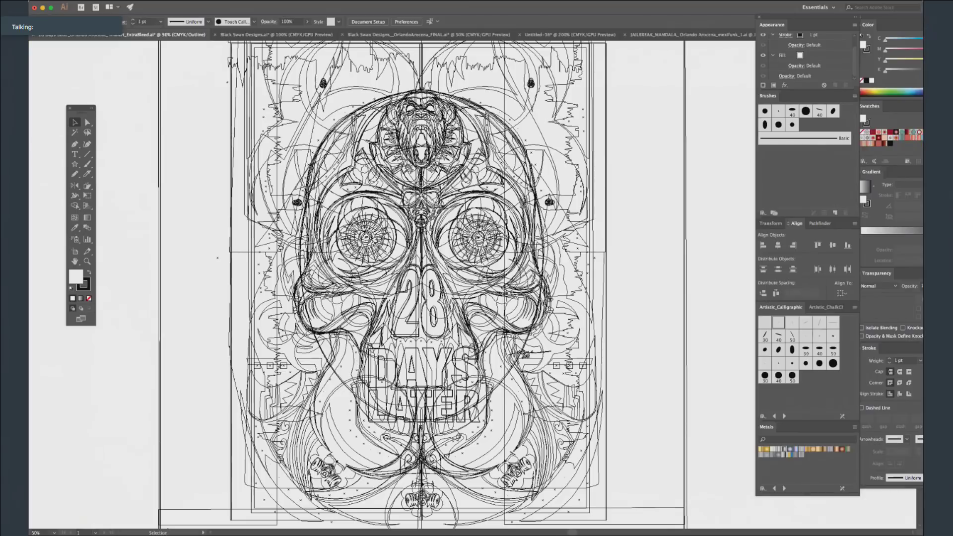
key("ctrl+y")
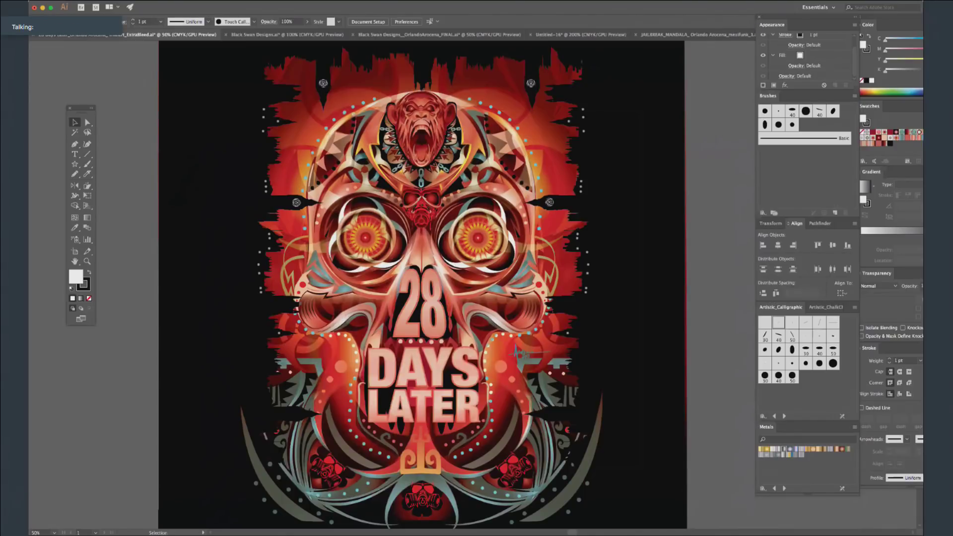
key("super+a")
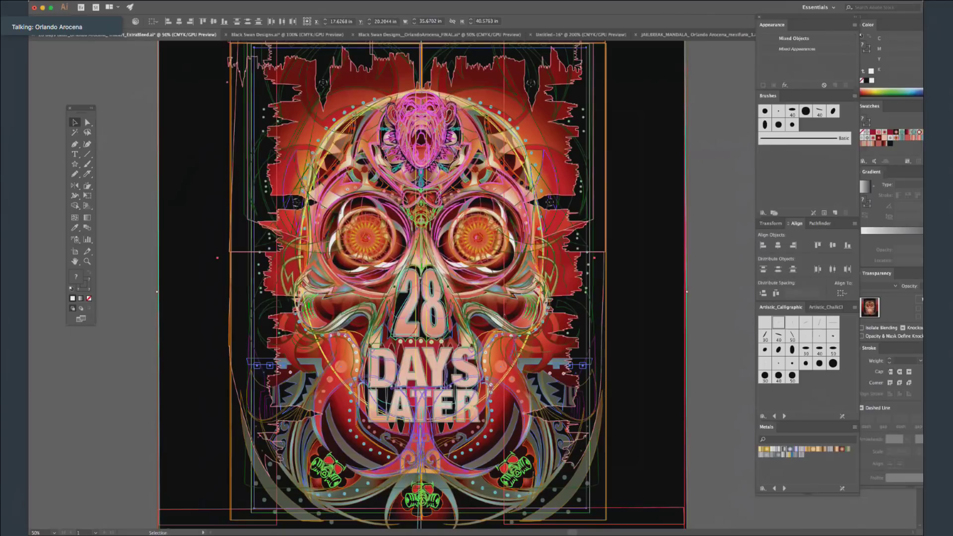
left_click(724, 166)
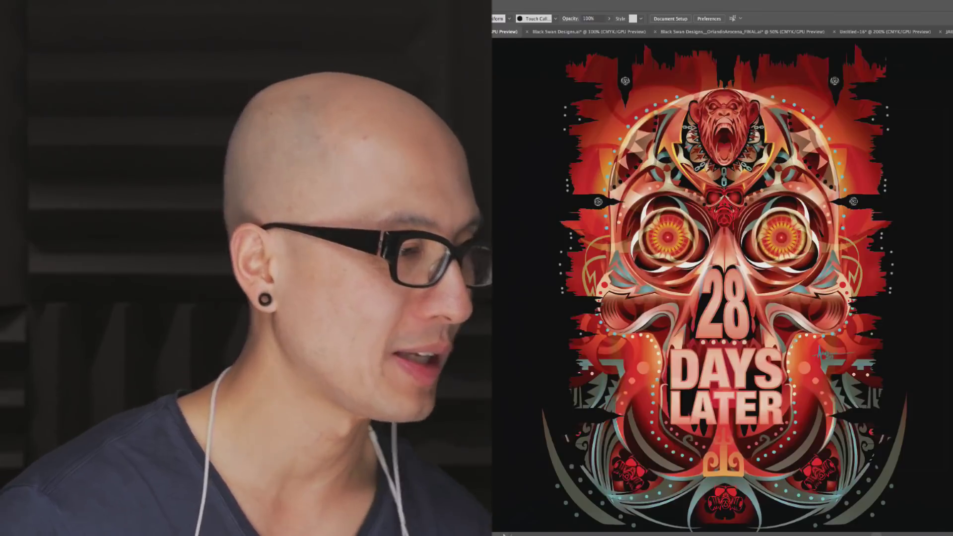
Close the 28 Days Later poster and both Black Swan documents without saving changes.
key("super+w")
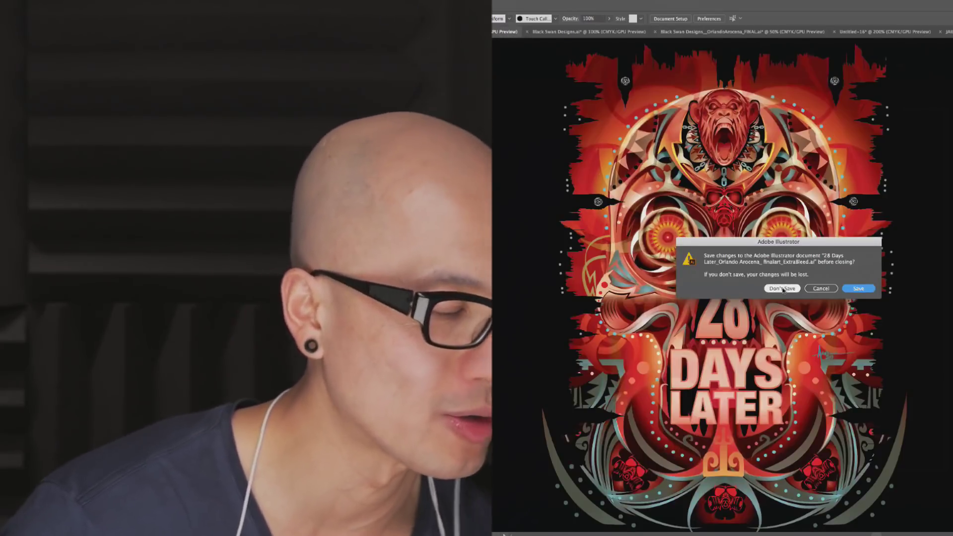
key("Return")
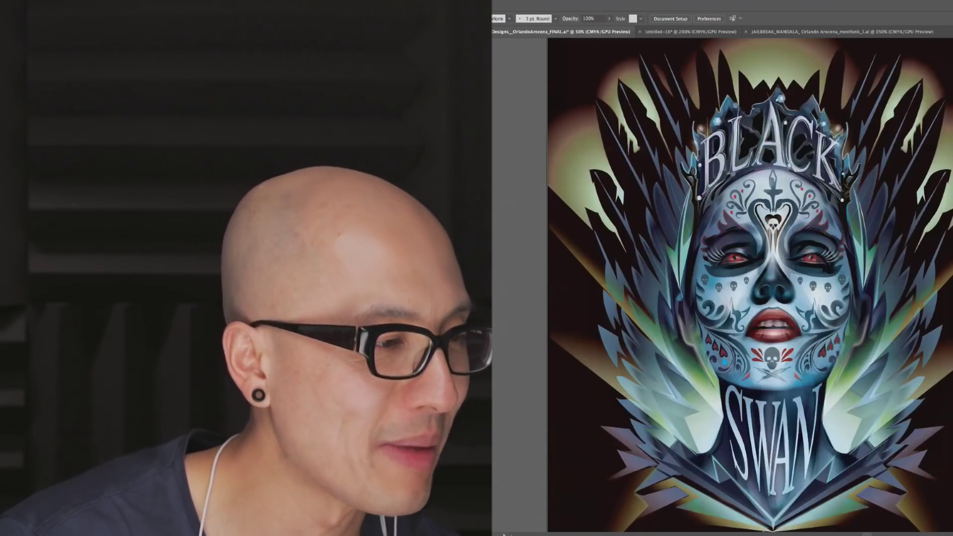
key("super+w")
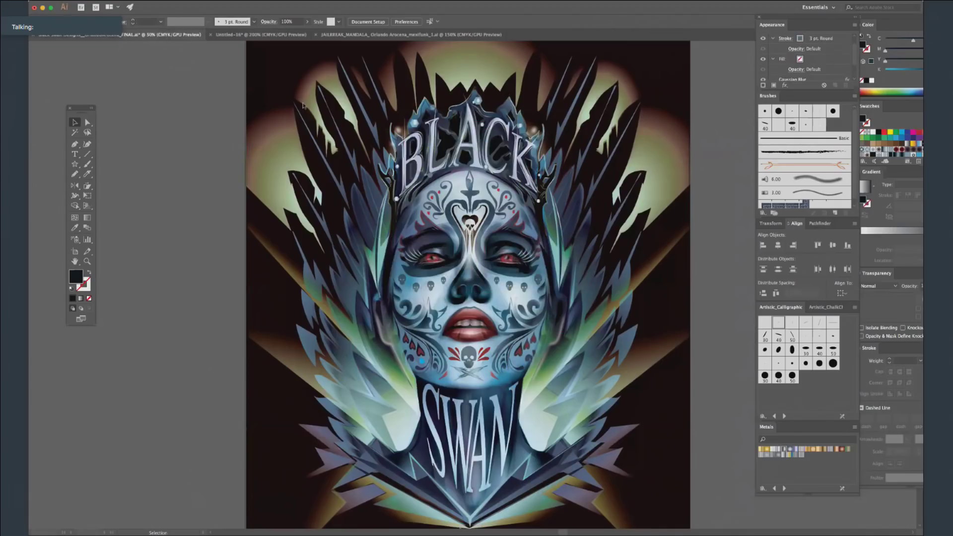
left_click(33, 36)
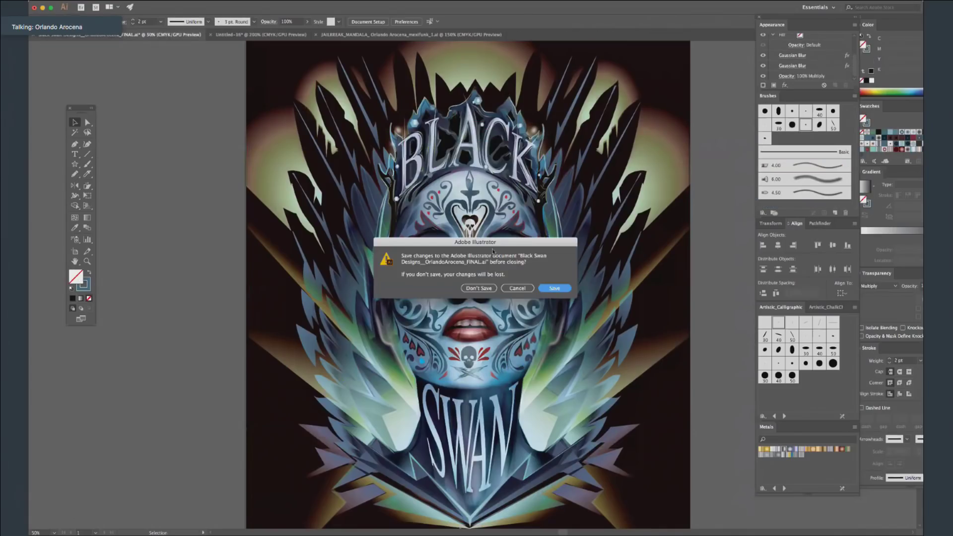
left_click(480, 288)
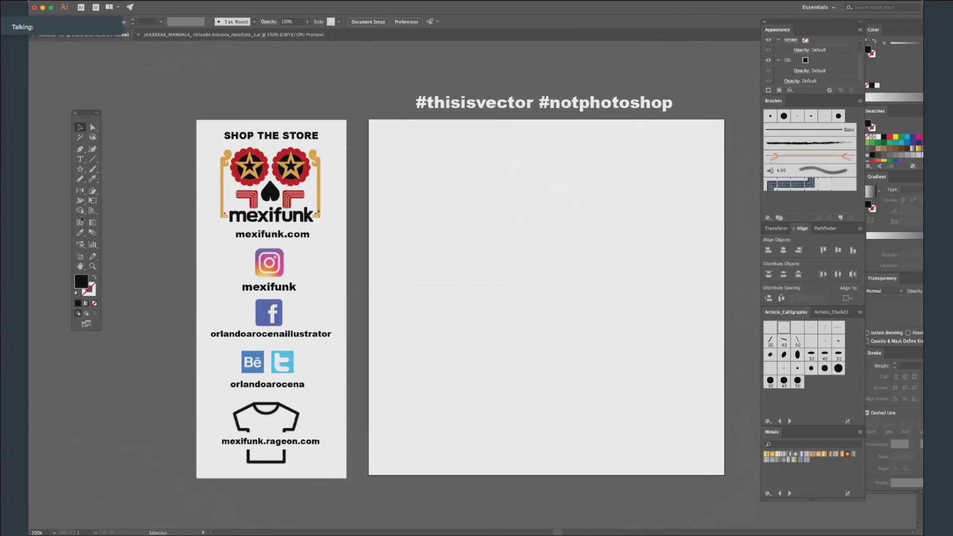
Choose the Ellipse tool and set the fill to a linear gradient.
left_click(81, 169)
left_click_drag(81, 169, 110, 187)
left_click(871, 193)
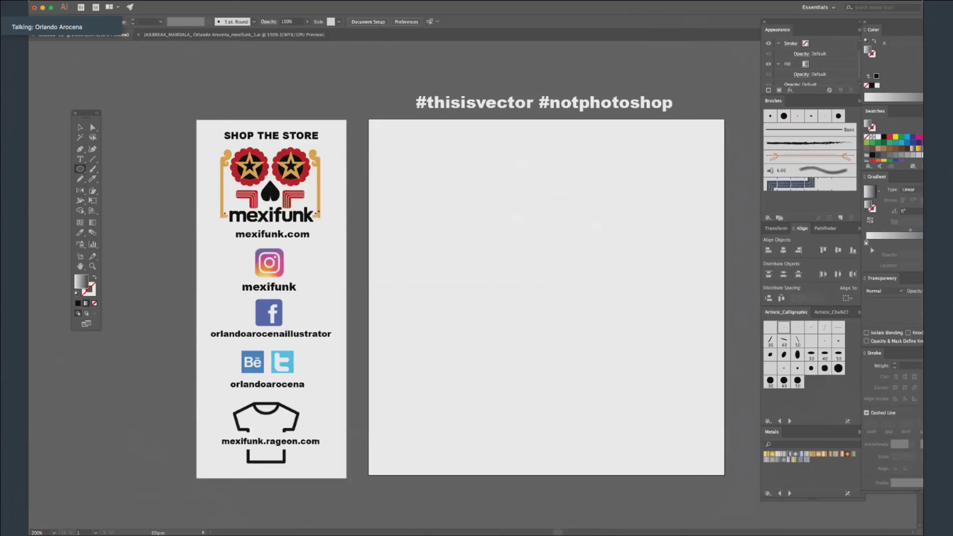
Build the fill gradient from tan and terracotta by adding colour stops and applying a swatch to the end stop.
left_click(898, 243)
left_click_drag(880, 152, 919, 243)
left_click(897, 244)
left_click_drag(911, 58, 921, 56)
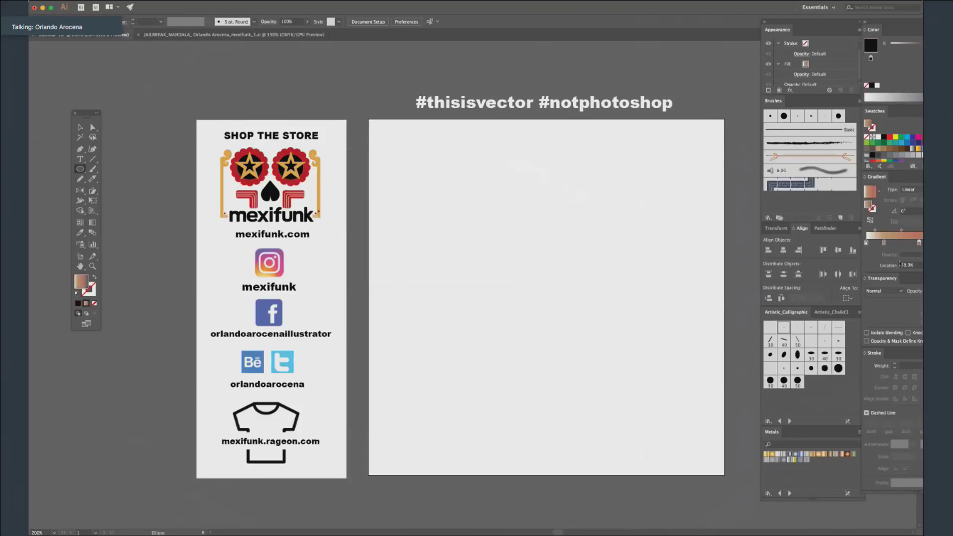
left_click(919, 242)
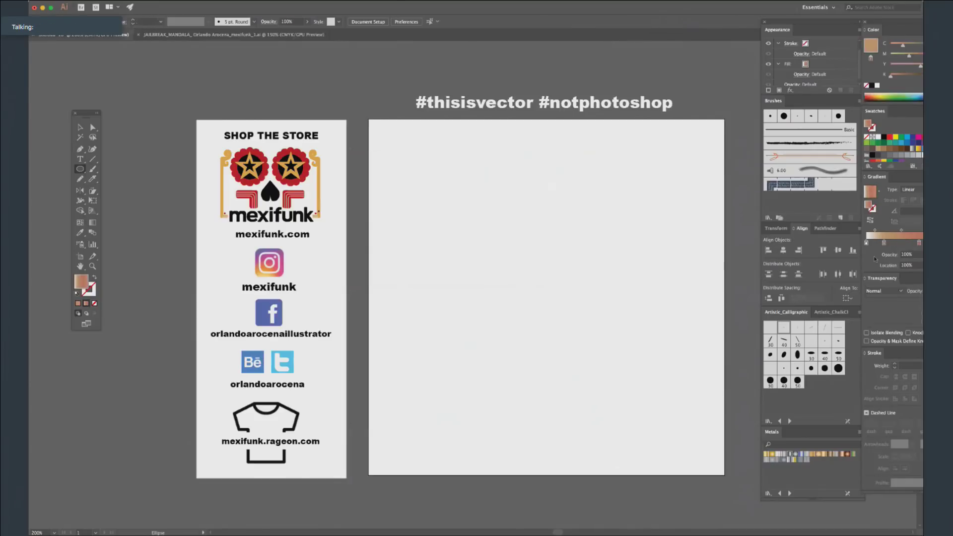
left_click_drag(866, 243, 867, 253)
key("ctrl+z")
Recolour the gradient's starting stop at 0% to a lighter yellow-gold by lowering its cyan and magenta.
left_click_drag(759, 12, 757, 28)
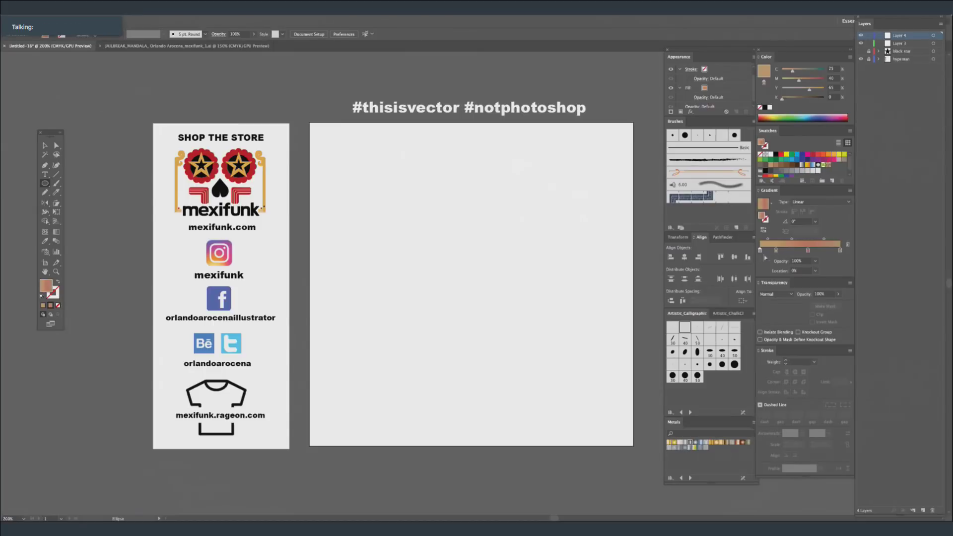
left_click_drag(793, 71, 790, 81)
scroll(835, 175, "down", 1)
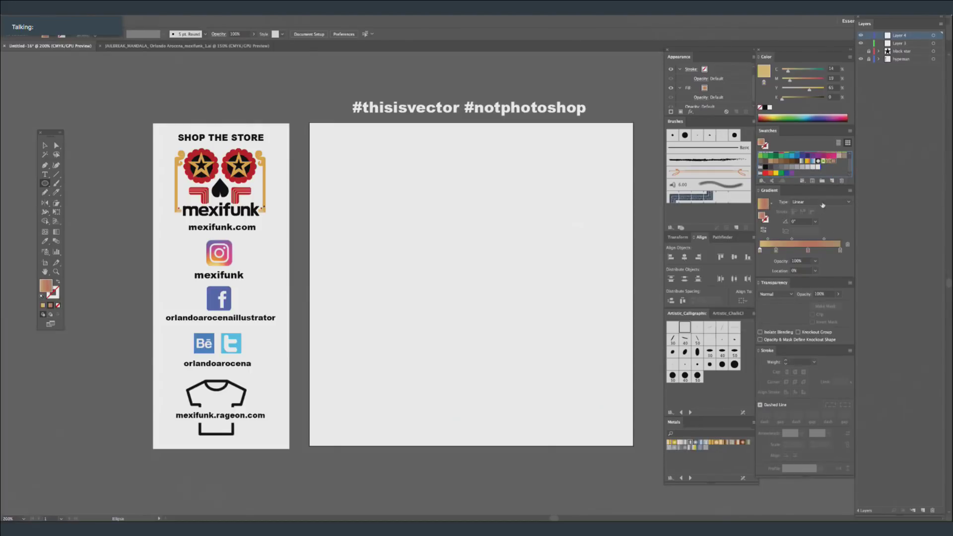
Switch the gradient type to radial and place an ellipse about 3.2 by 4.2 in on the blank artboard.
left_click(820, 202)
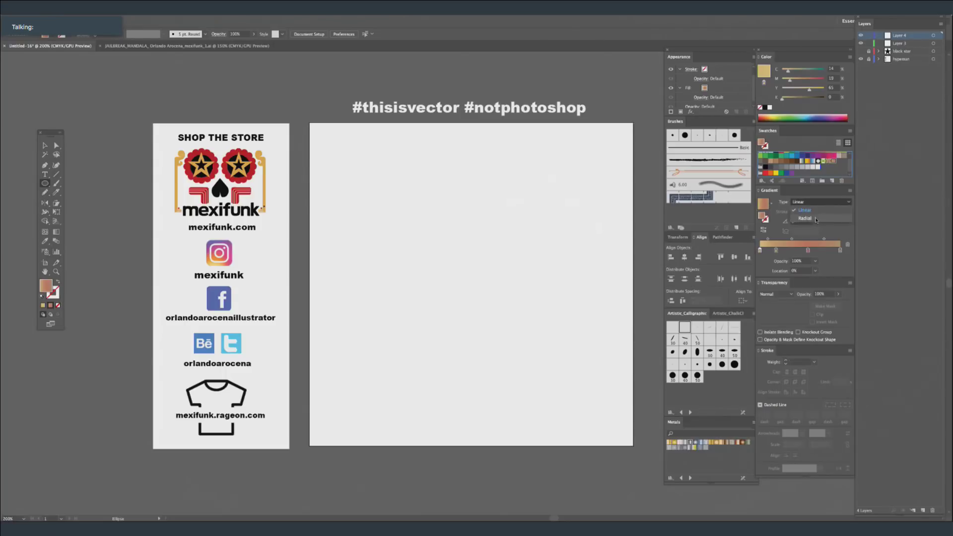
left_click(815, 218)
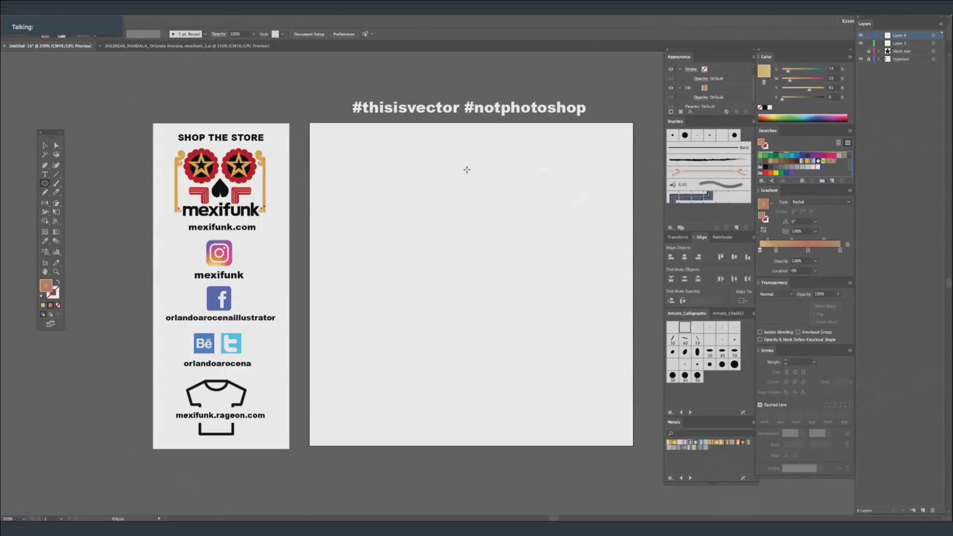
left_click_drag(418, 157, 591, 383)
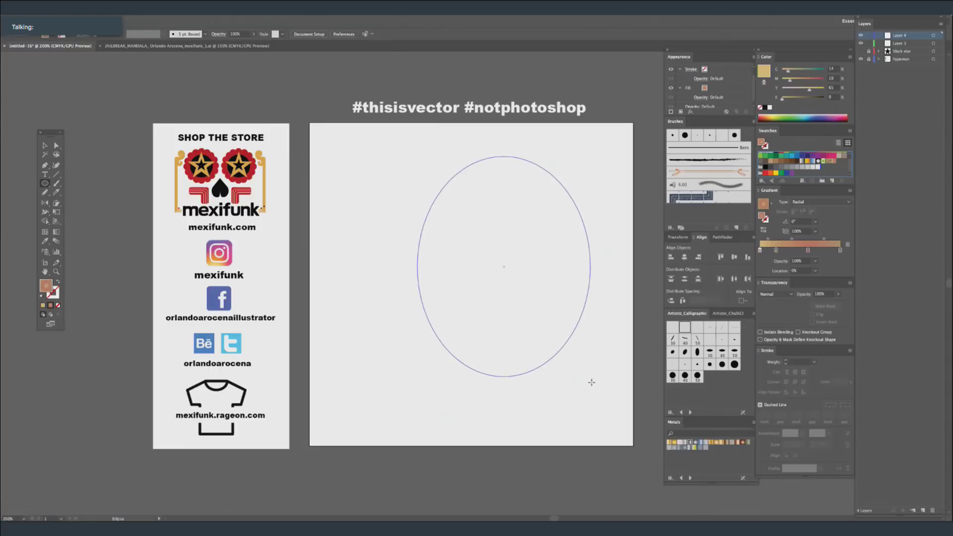
left_click_drag(504, 271, 471, 279)
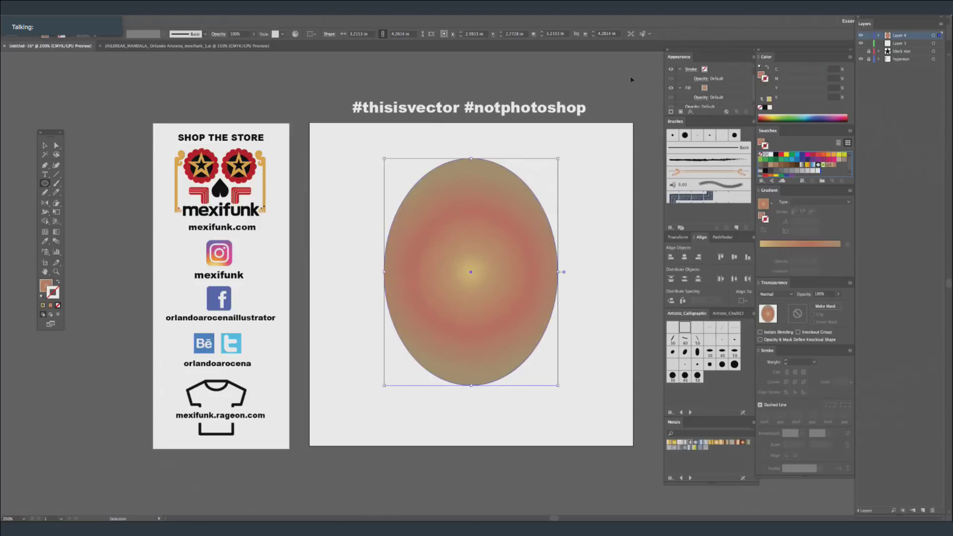
left_click(599, 194, "super")
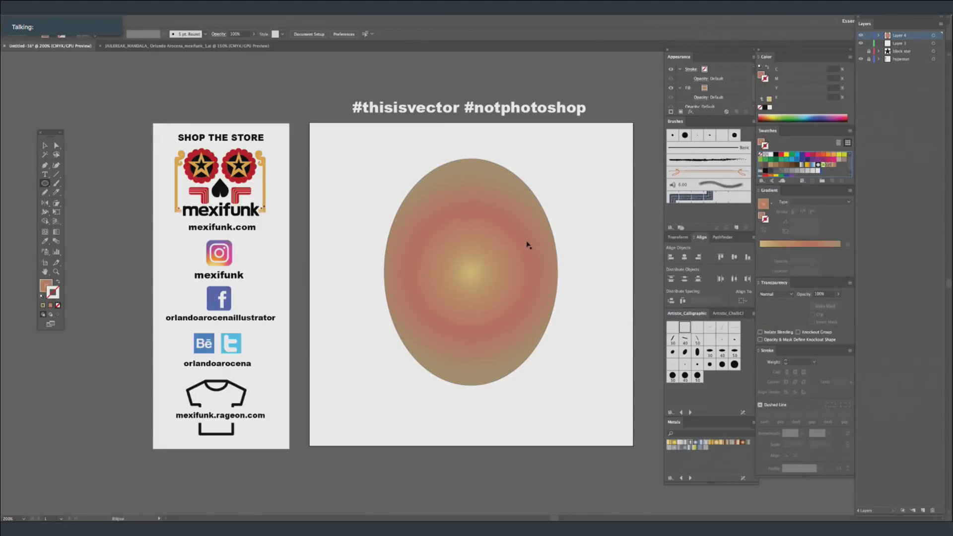
left_click(526, 196, "super")
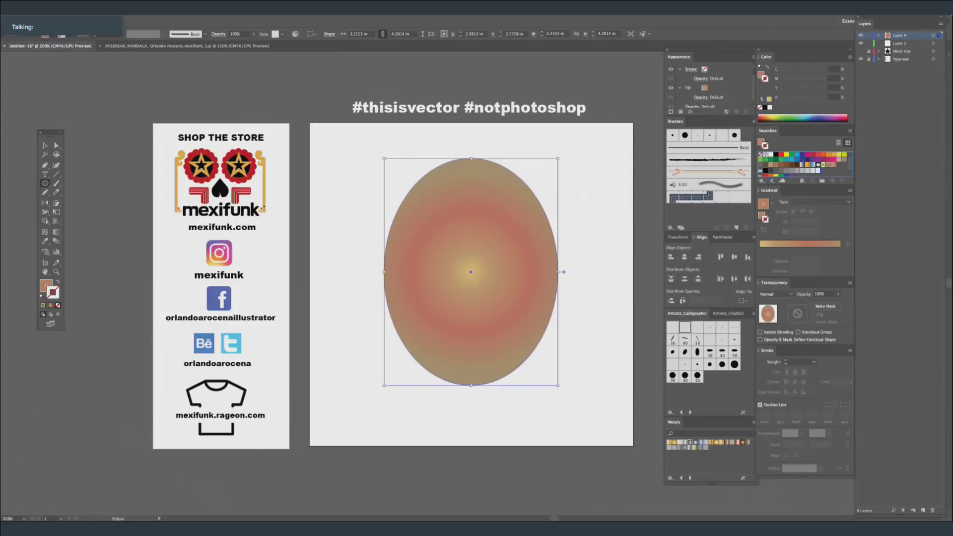
Stretch the radial gradient to a 121.9% aspect ratio and shift its terracotta stop outward to about 70%, leaving the ellipse deselected.
left_click(56, 232)
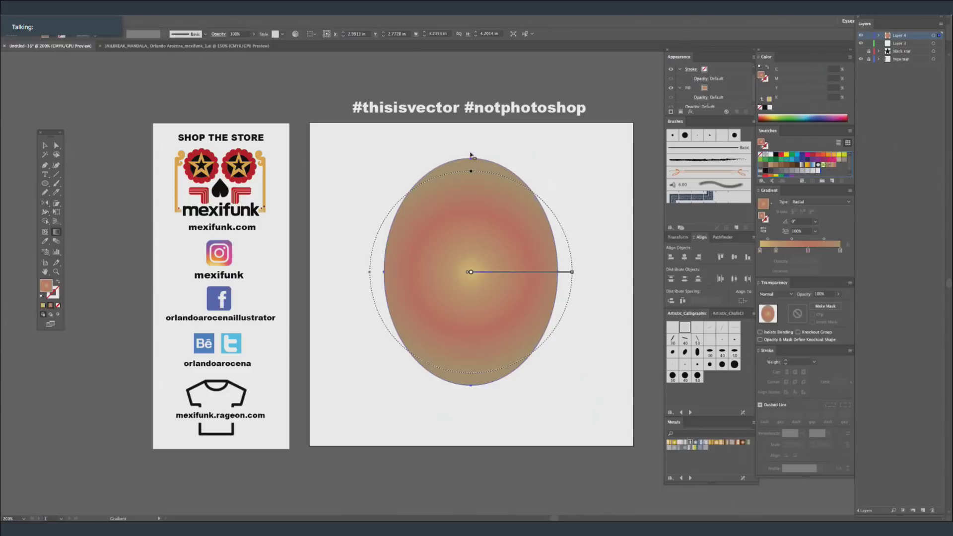
left_click_drag(776, 252, 818, 255)
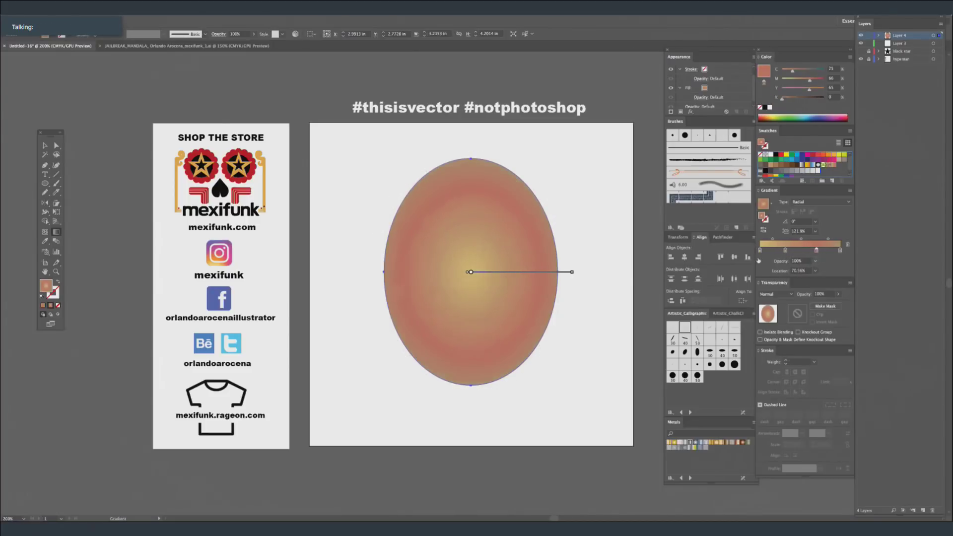
key("v")
key("ctrl+shift+a")
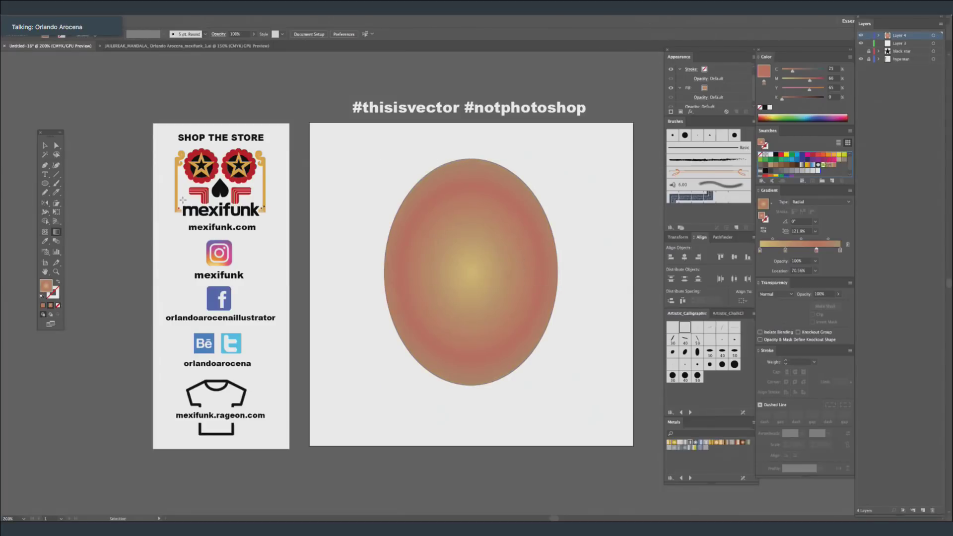
Try drawing smaller ellipses with the same radial gradient around the large one and undo them.
key("l")
left_click_drag(621, 271, 542, 137)
left_click_drag(602, 220, 394, 270)
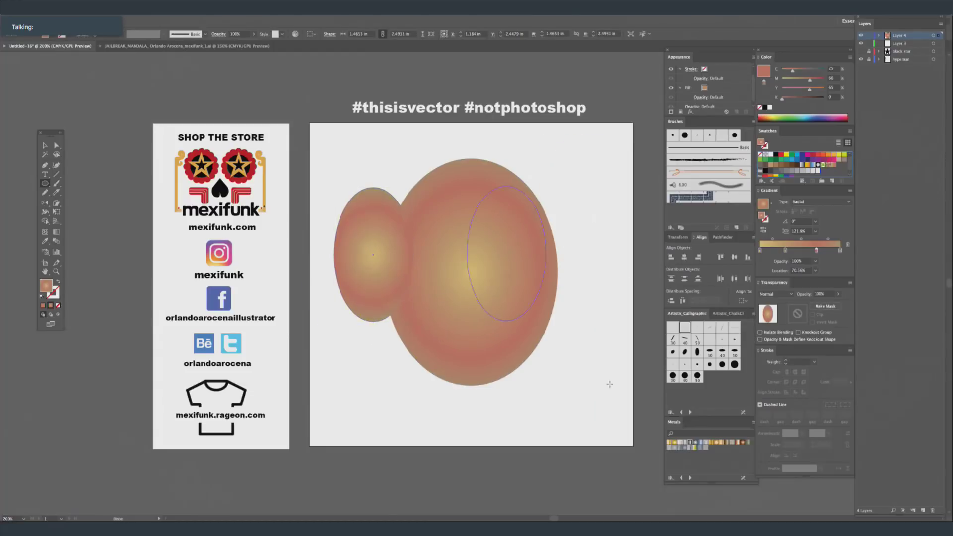
key("ctrl+z")
left_click_drag(626, 381, 505, 332)
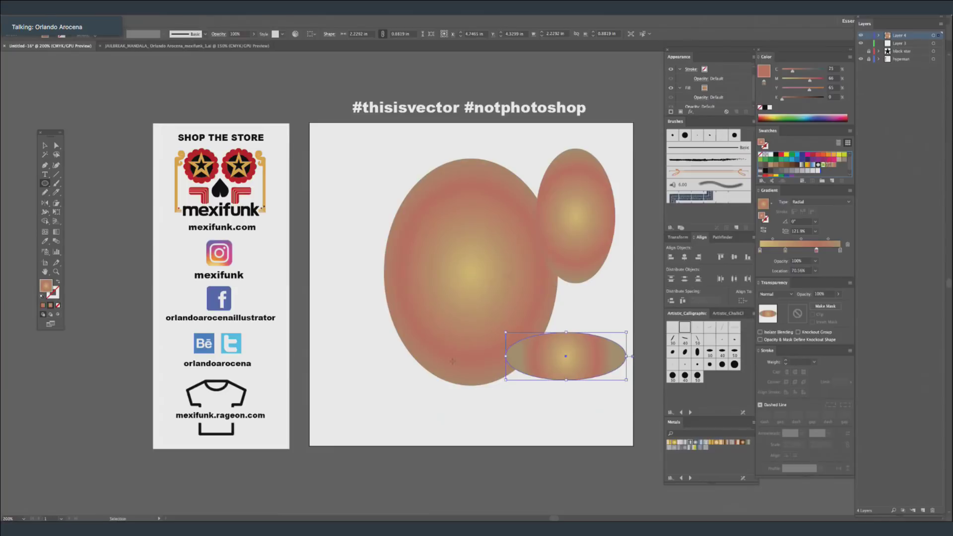
key("ctrl+z")
key("ctrl+z")
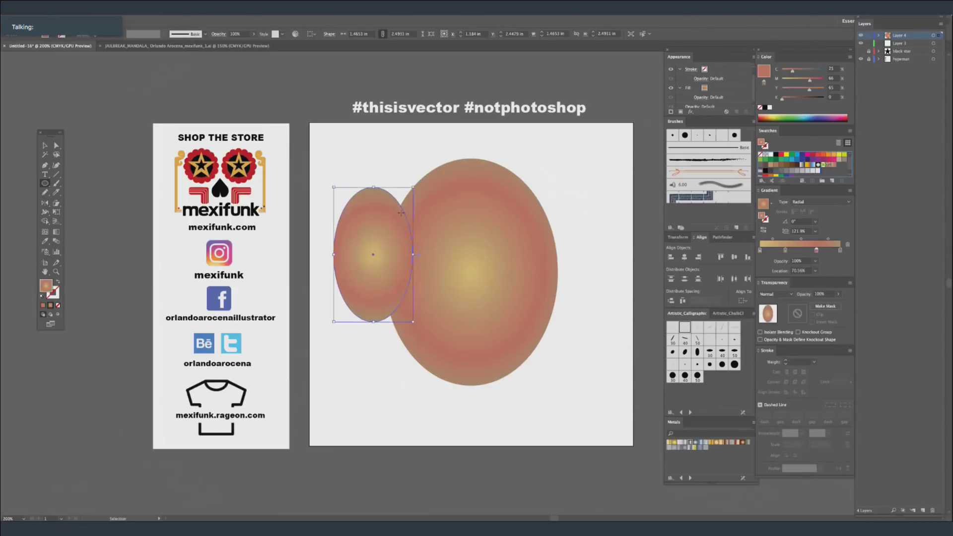
key("ctrl+z")
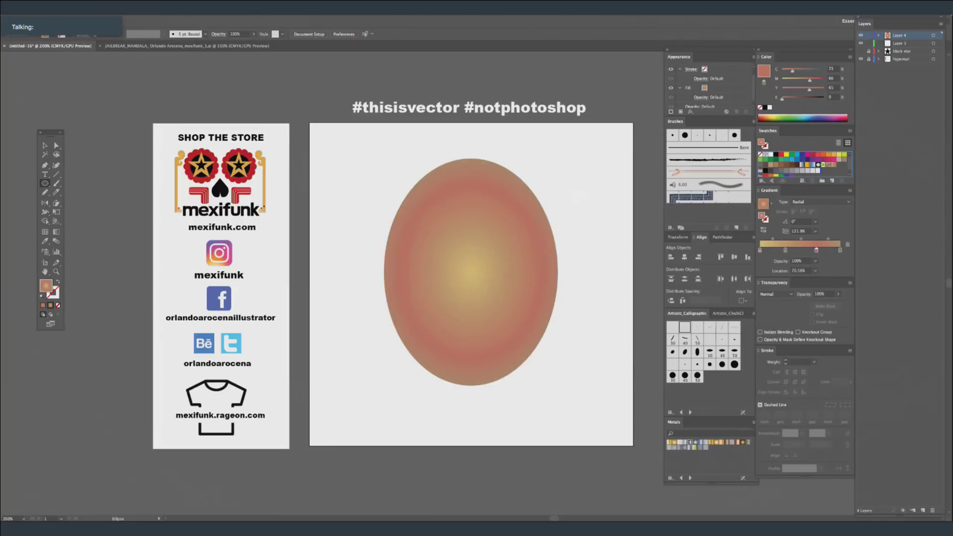
key("ctrl+z")
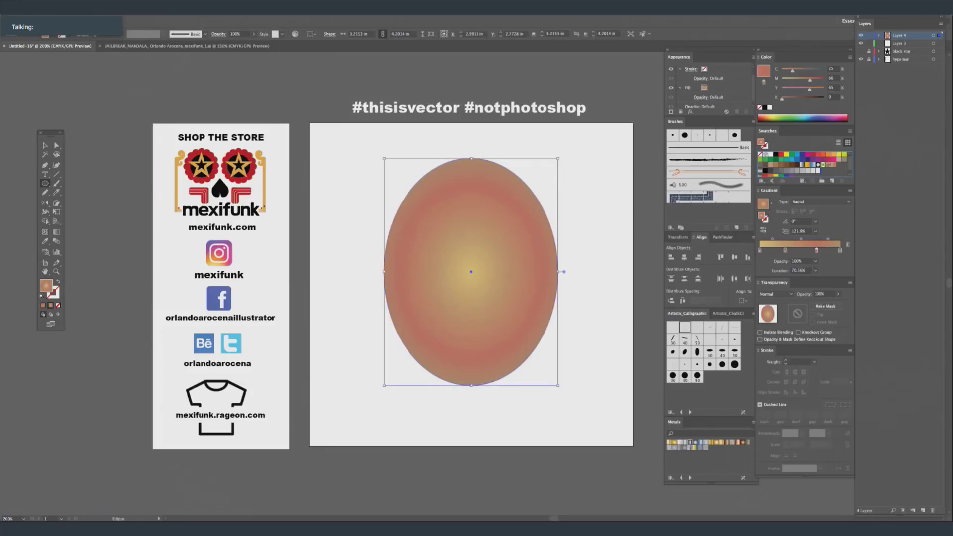
key("n")
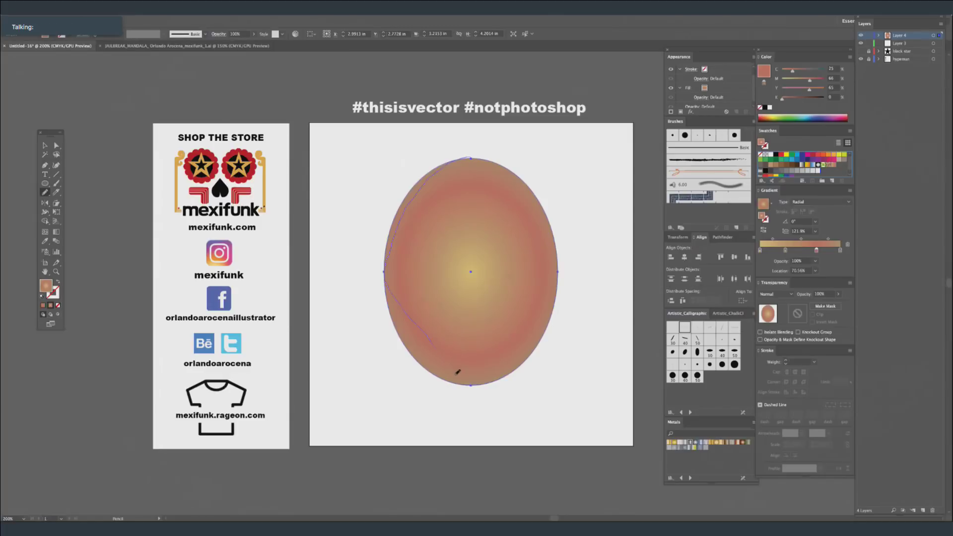
left_click_drag(474, 382, 474, 384)
key("ctrl+z")
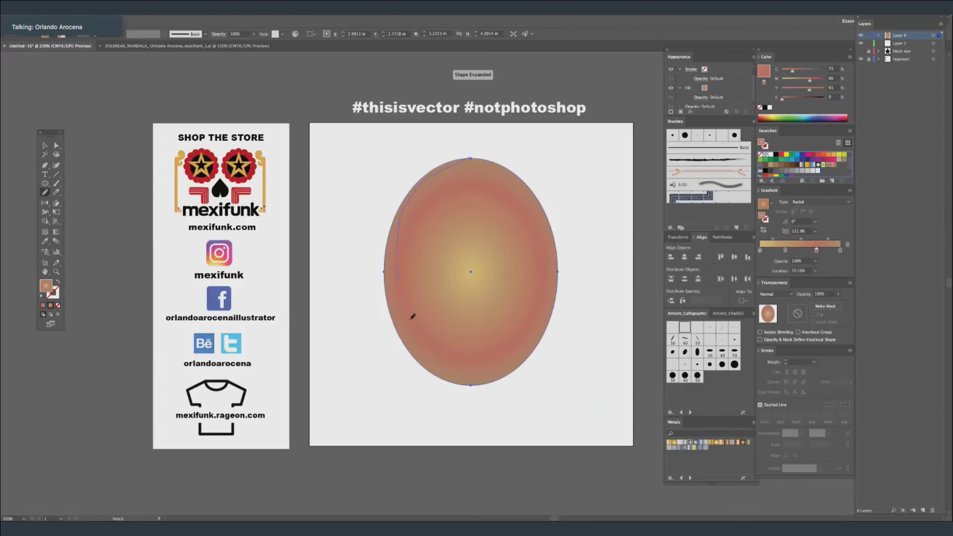
mouse_move(472, 383)
left_mouse_down()
mouse_move(451, 383)
mouse_move(406, 310)
mouse_move(384, 273)
mouse_move(393, 257)
left_mouse_up()
key("ctrl+z")
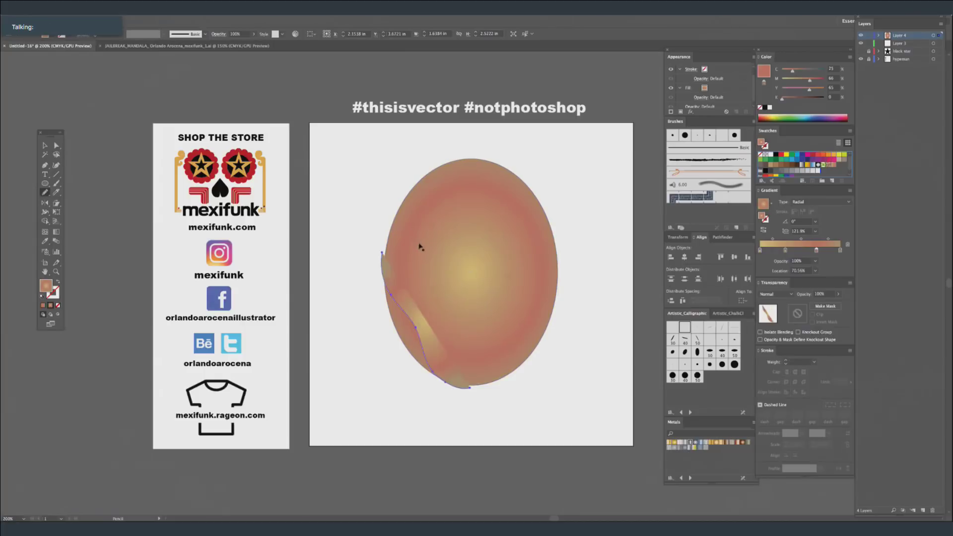
key("ctrl+z")
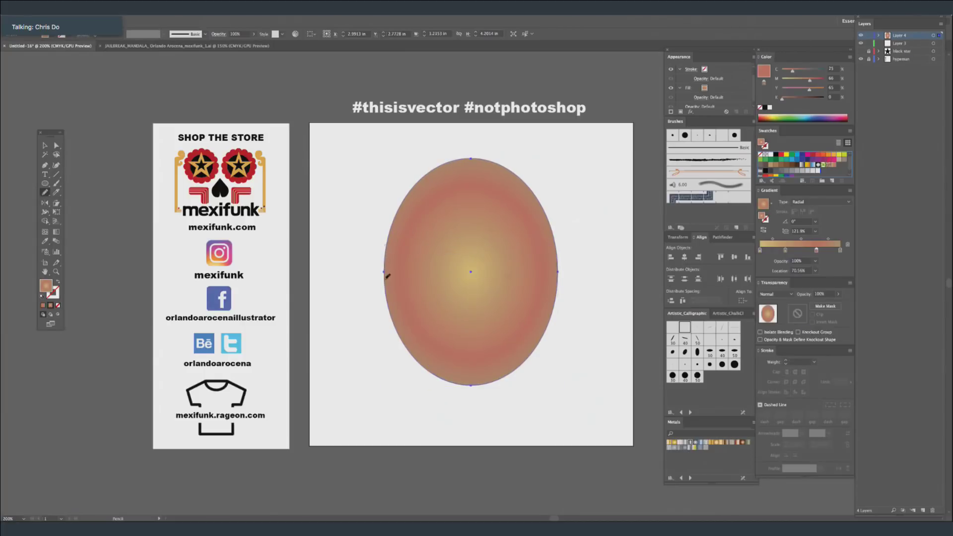
Redraw the ellipse's lower-left edge with the Pencil tool into an inward-curving jawline ending at the chin.
left_click_drag(470, 383, 476, 387)
key("v")
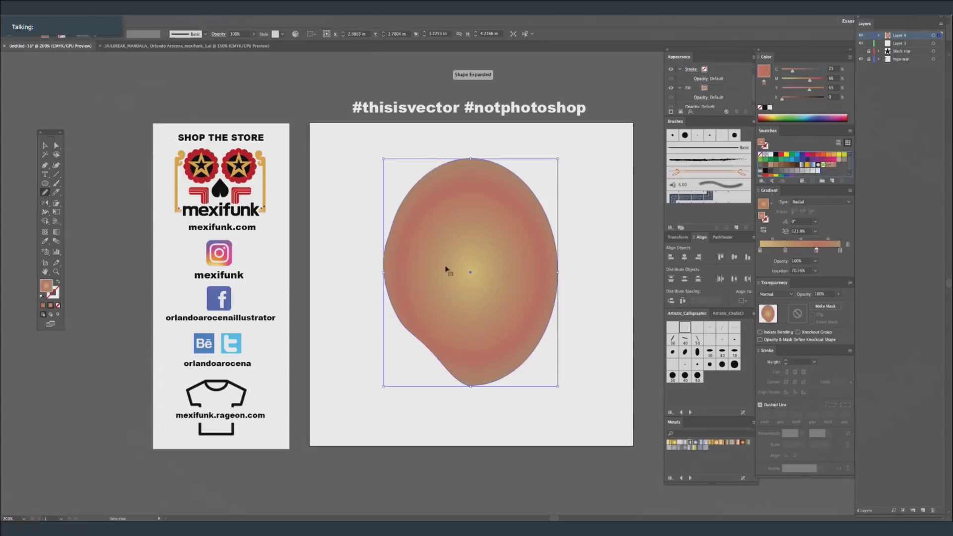
key("n")
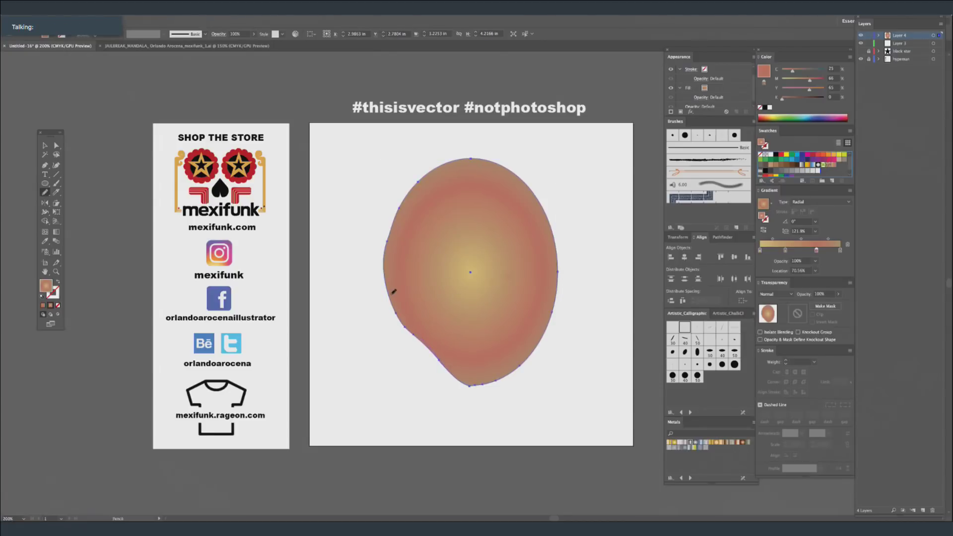
left_click_drag(444, 160, 474, 156)
key("v")
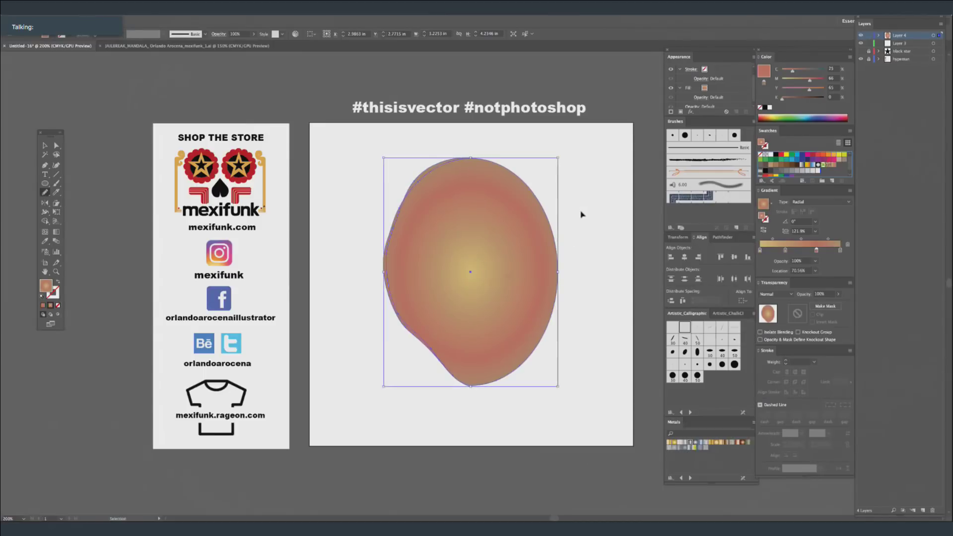
key("n")
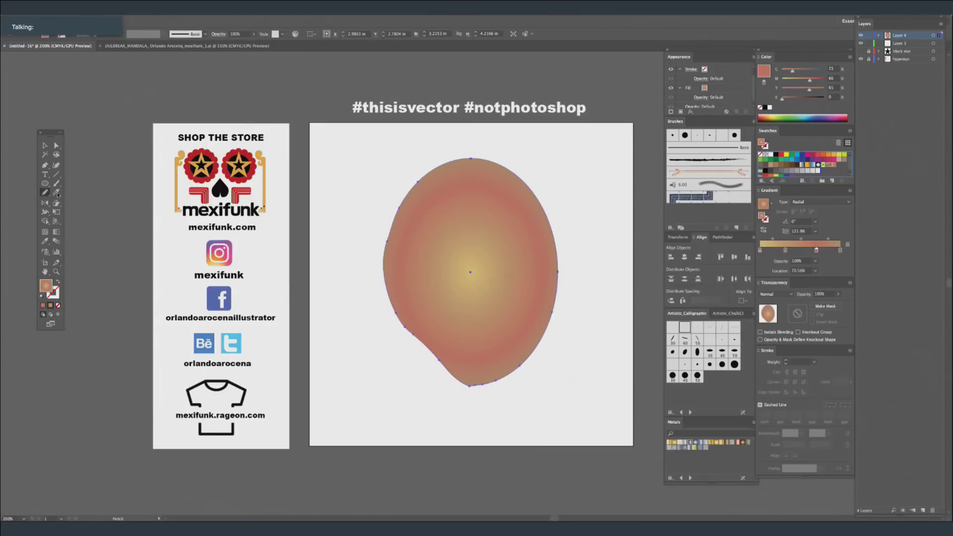
Cut the shape vertically through its centre with the Knife tool and delete the right half.
key("k")
mouse_move(470, 147)
left_mouse_down()
mouse_move(498, 313)
mouse_move(499, 397)
left_mouse_up()
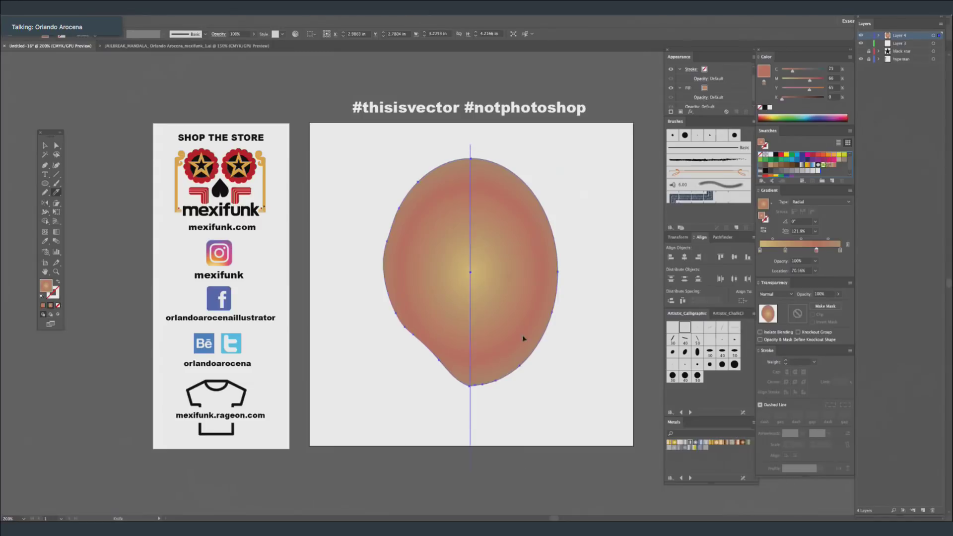
left_click(528, 270)
key("Delete")
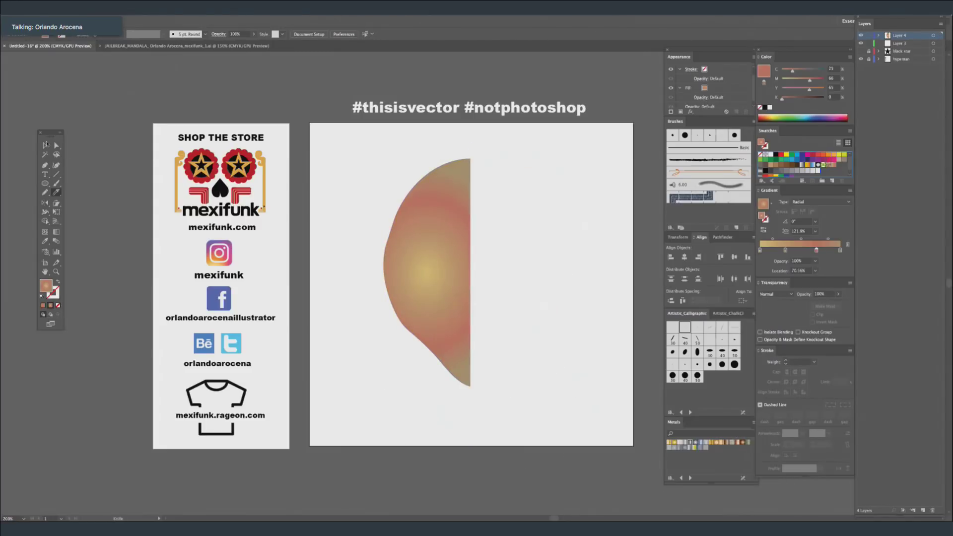
Reflect a copy of the remaining half across its straight cut edge and unite both halves into one face shape.
key("v")
left_click_drag(437, 237, 526, 234)
key("o")
key("ctrl+a")
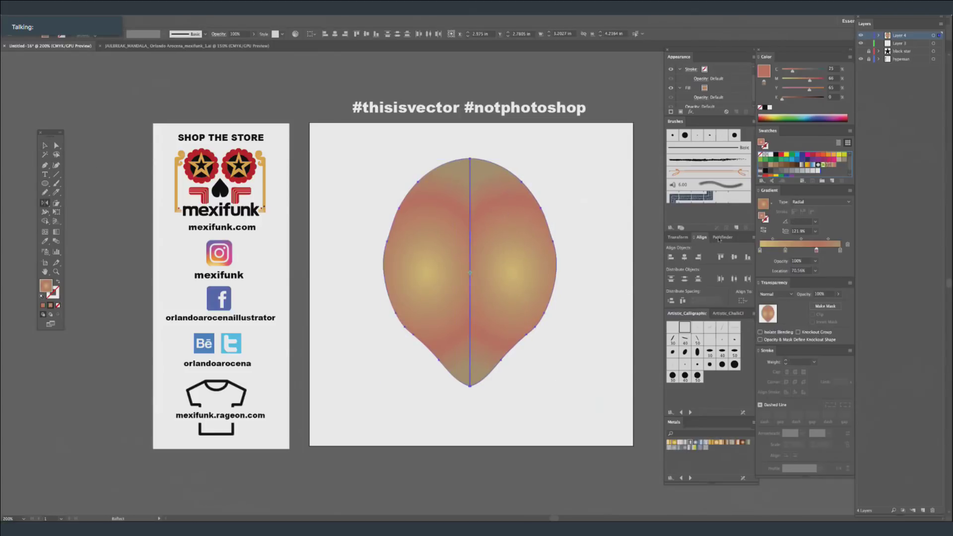
key("shift+ctrl+F9")
left_click(671, 257)
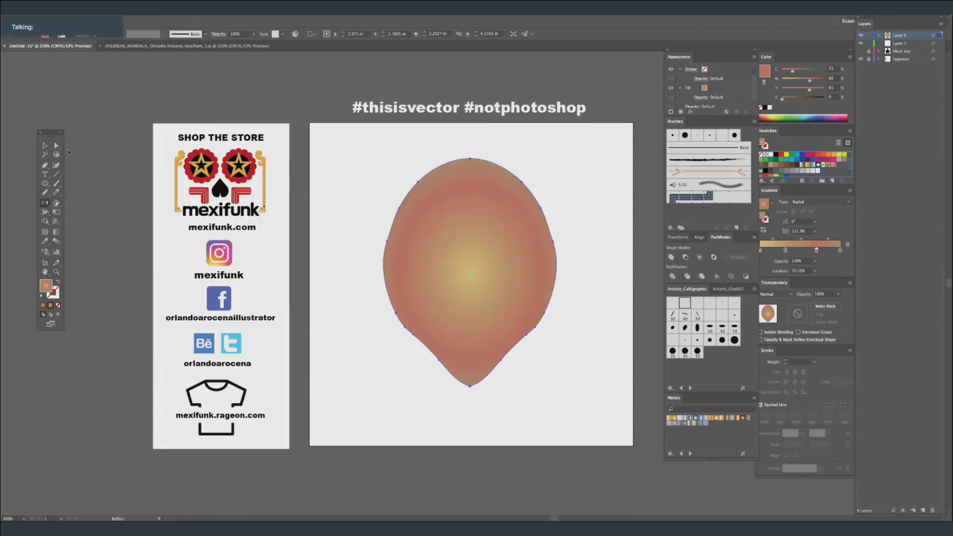
Narrow the united face shape to about 2.9 in wide, keeping its height.
key("v")
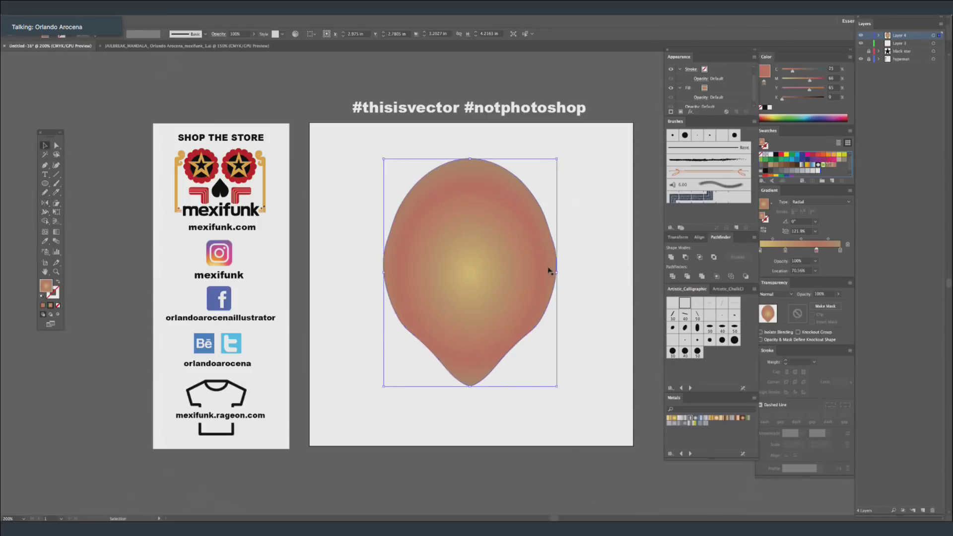
left_click_drag(543, 268, 515, 224)
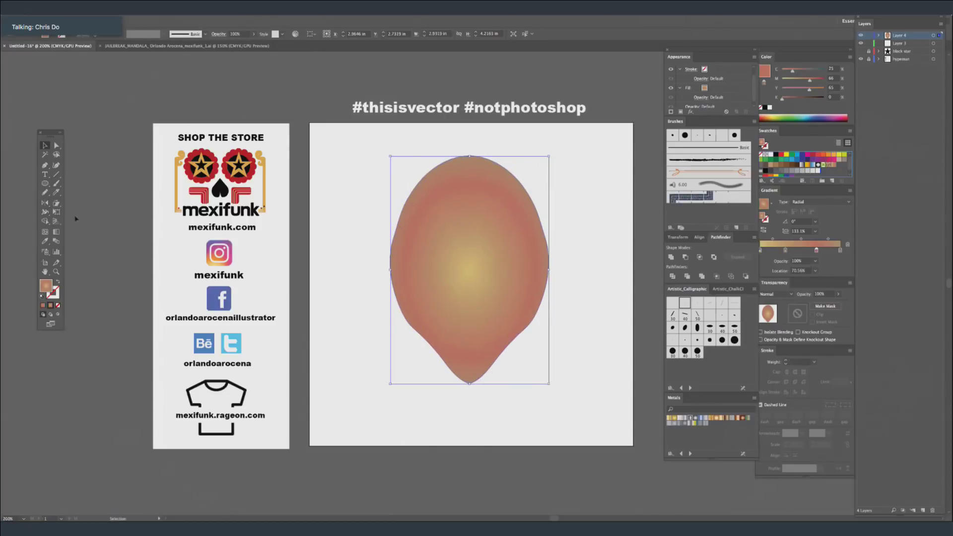
Try refining the lower jaw edge of the face shape with the Pencil tool and undo the last change.
left_click(45, 192)
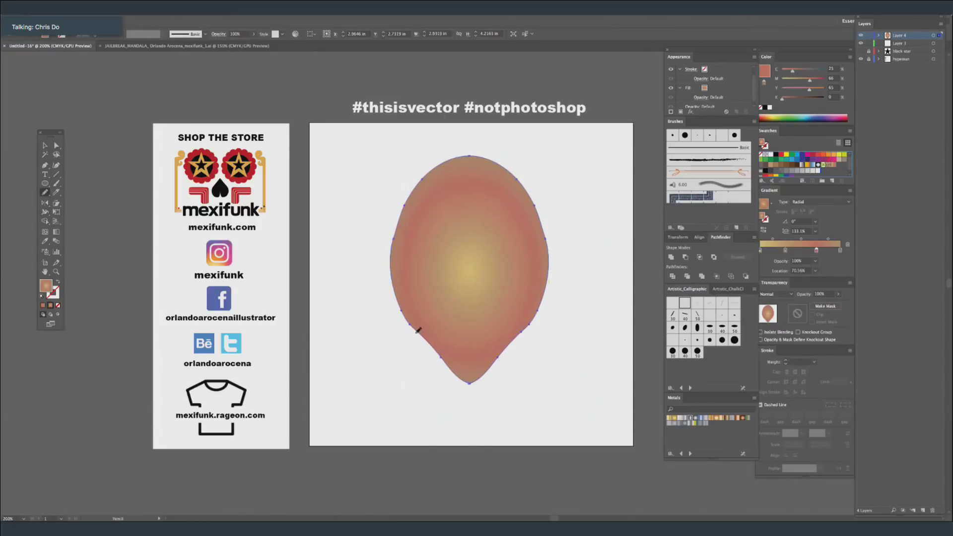
mouse_move(430, 343)
left_mouse_down()
mouse_move(455, 372)
mouse_move(485, 372)
mouse_move(496, 358)
mouse_move(507, 365)
left_mouse_up()
key("v")
left_click(571, 245, "super")
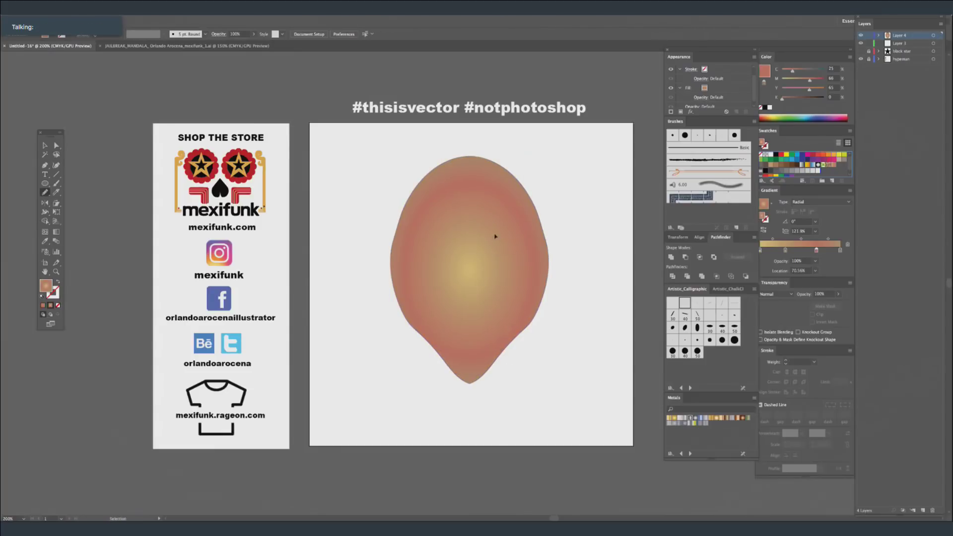
key("super+z")
Adjust the face shape's colour balance with preview on: cyan 18, magenta -13, yellow -6 and slightly reduced black.
left_click(82, 7)
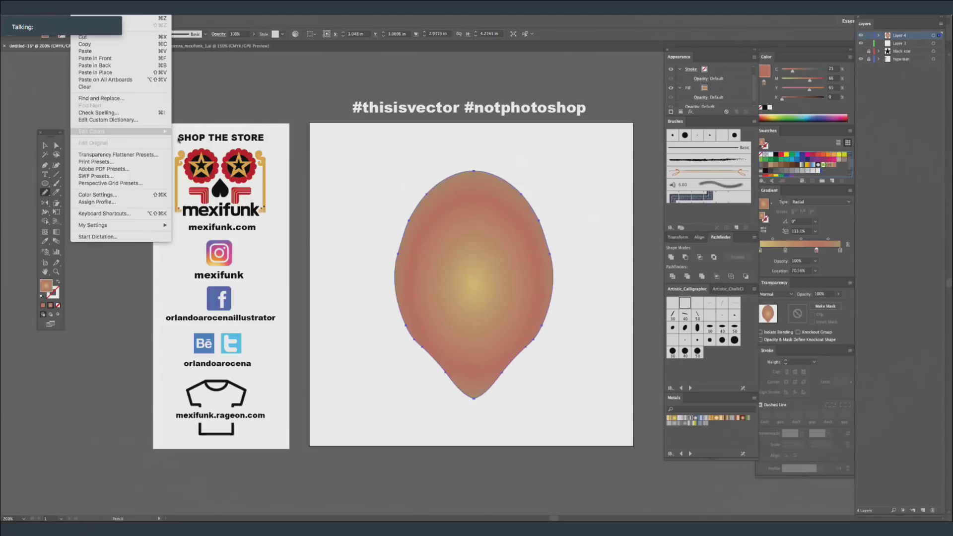
mouse_move(167, 132)
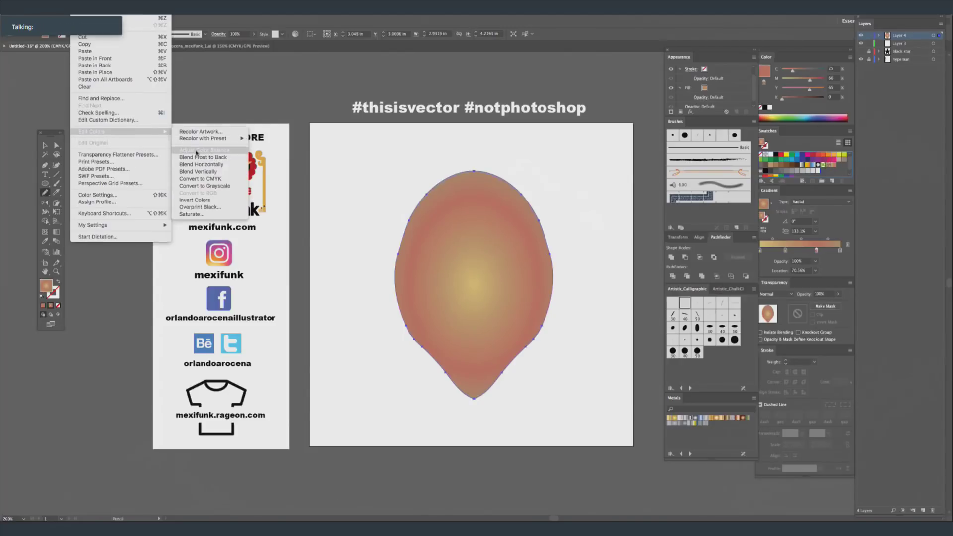
left_click(201, 150)
left_click(704, 255)
mouse_move(765, 173)
left_mouse_down()
mouse_move(755, 173)
mouse_move(771, 172)
left_mouse_up()
left_click(758, 183)
left_click(769, 194)
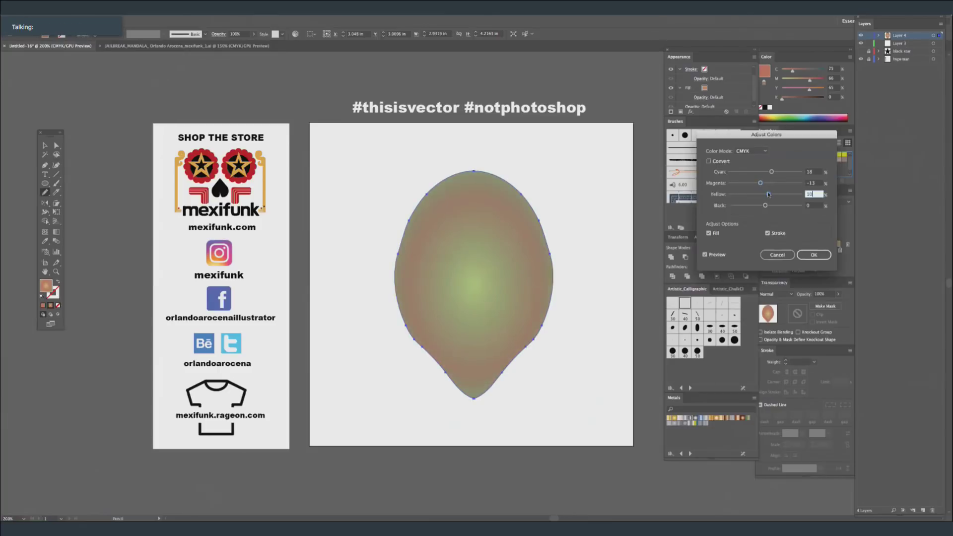
left_click_drag(765, 206, 761, 205)
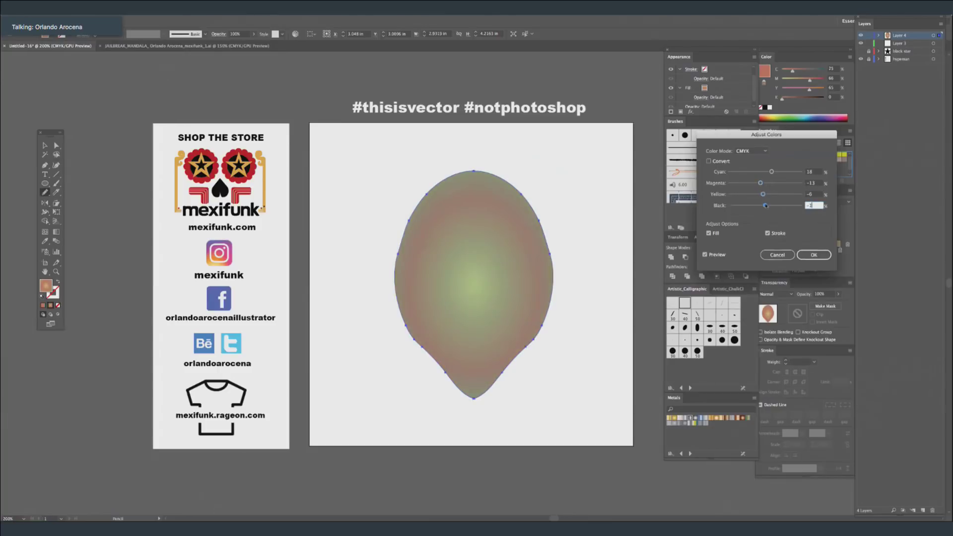
left_click(814, 255)
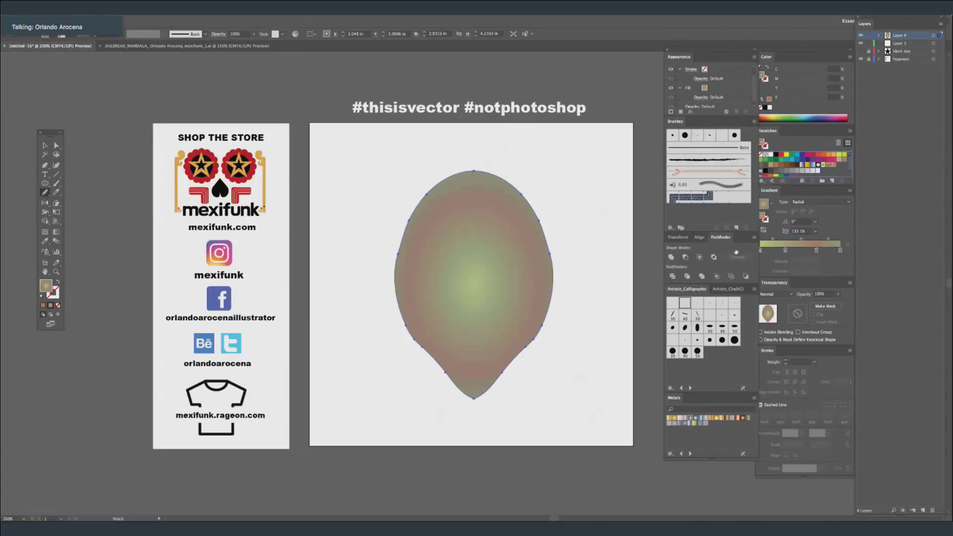
Save the face shape's radial gradient as a new swatch and deselect the shape.
left_click_drag(764, 204, 839, 168)
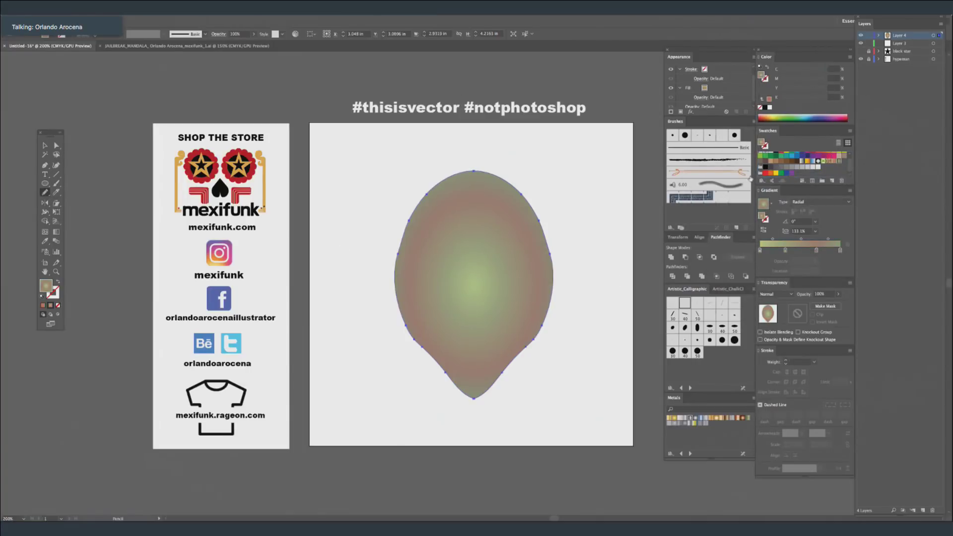
key("ctrl+shift+a")
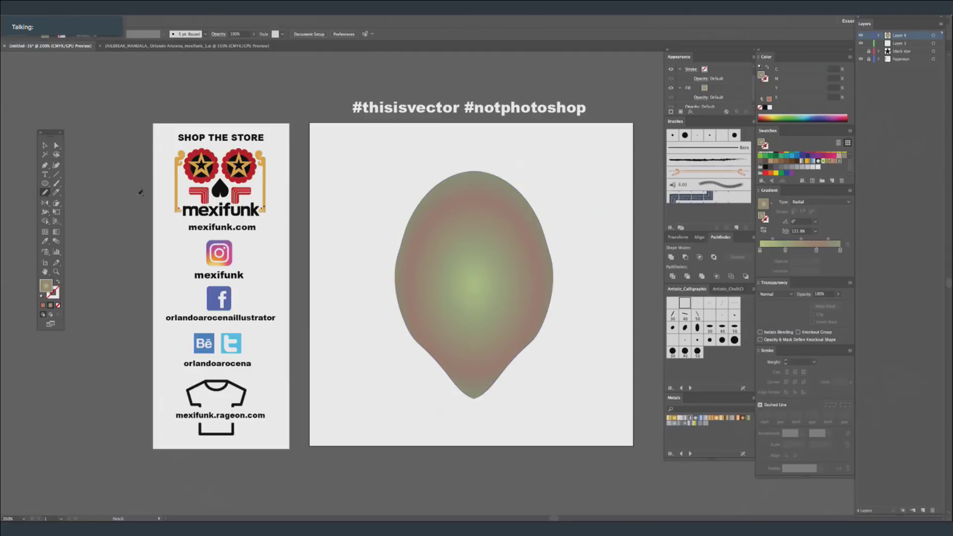
On a new layer, draw a circle about 0.99 in across over the face's left eye area.
key("l")
left_click(923, 510)
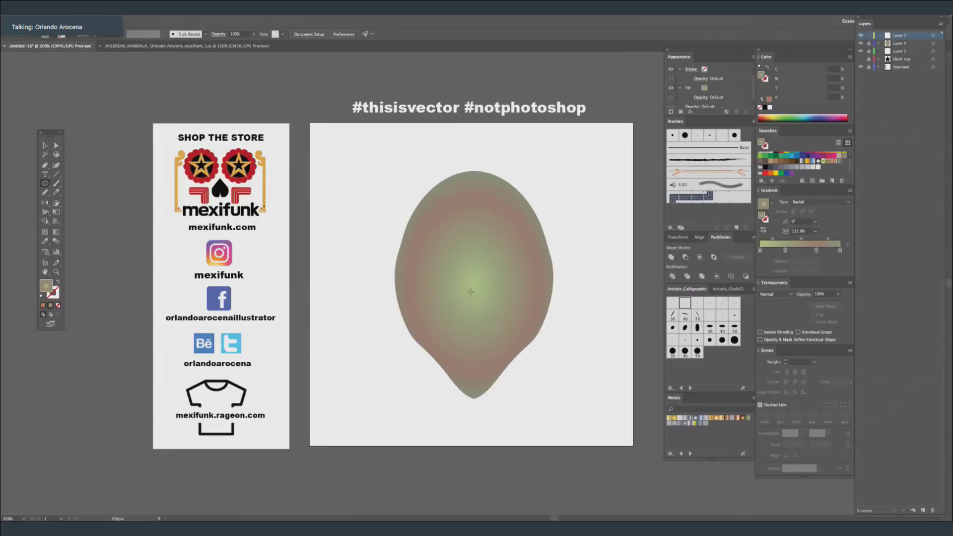
left_click_drag(462, 282, 410, 229)
Set the eye circle's blend mode to Multiply and remove the two middle stops of its gradient.
left_click(776, 294)
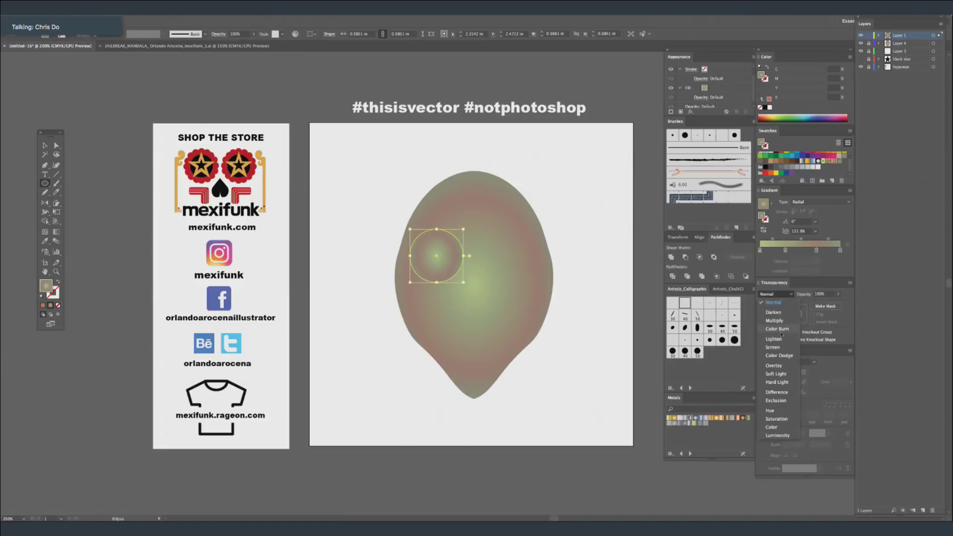
left_click(789, 323)
left_click_drag(786, 251, 766, 271)
left_click_drag(816, 250, 760, 251)
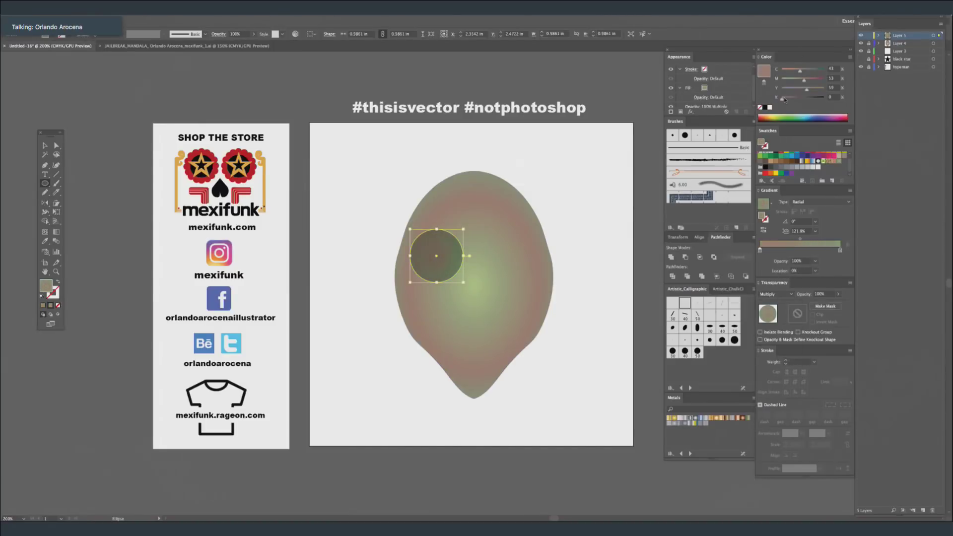
Darken the inner gradient stop of the eye circle with black and set the outer stop's opacity to 0%.
left_click(799, 98)
mouse_move(840, 250)
left_mouse_down()
mouse_move(798, 239)
mouse_move(840, 251)
left_mouse_up()
left_click(815, 261)
left_click(824, 270)
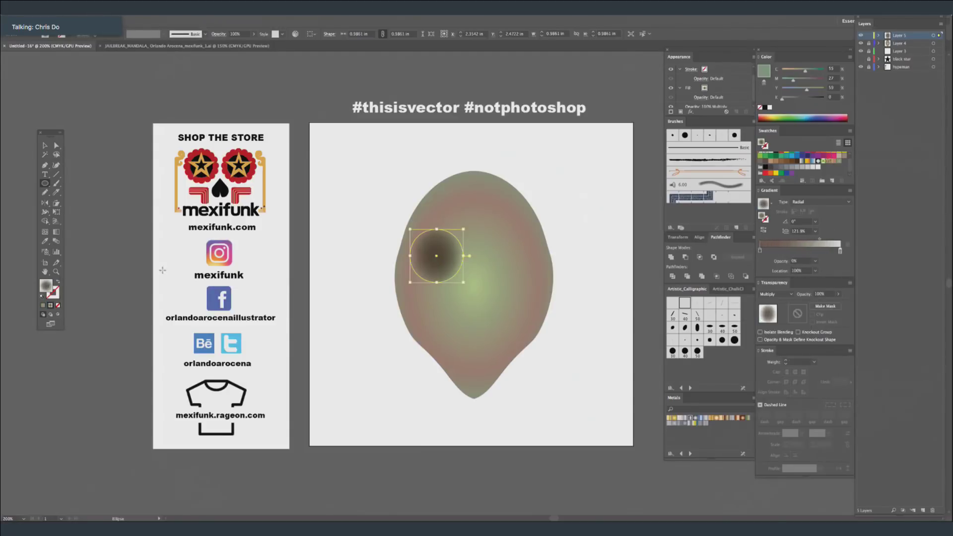
Enlarge the shaded eye circle into a slightly tilted oval socket about 1.1 in across.
key("v")
left_click_drag(437, 230, 529, 158)
mouse_move(456, 269)
left_mouse_down()
mouse_move(536, 267)
mouse_move(502, 277)
mouse_move(513, 267)
mouse_move(445, 264)
left_mouse_up()
Reflect a copy of the eye socket to the other side and centre the pair on the face.
key("o")
left_click_drag(522, 268, 518, 269)
left_click(591, 193)
left_click(449, 262, "super")
left_click(517, 260, "shift+super")
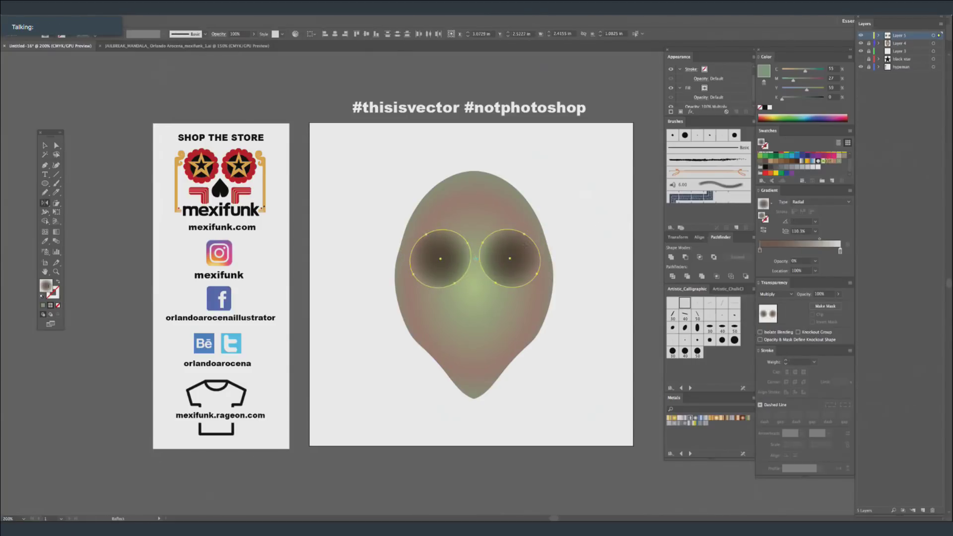
key("v")
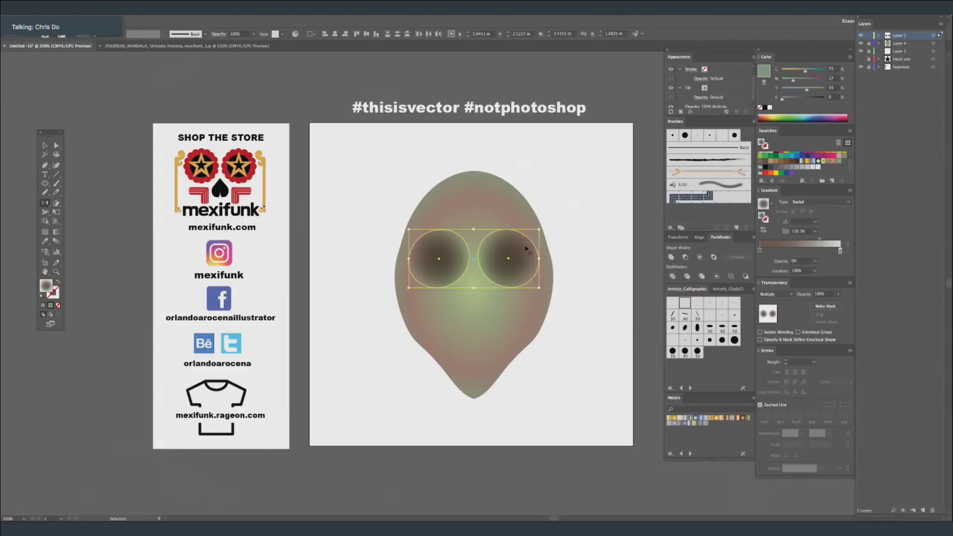
left_click(613, 99)
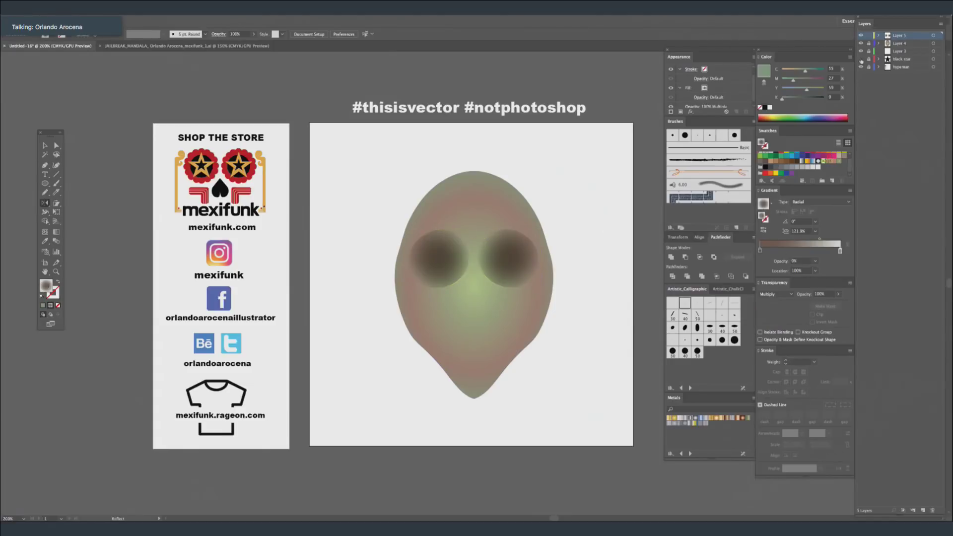
On a new layer, draw a narrow tapered half-nose shape, about 0.27 by 1.05 in, between the eyes with the Pen tool.
left_click(923, 511)
left_click(44, 165)
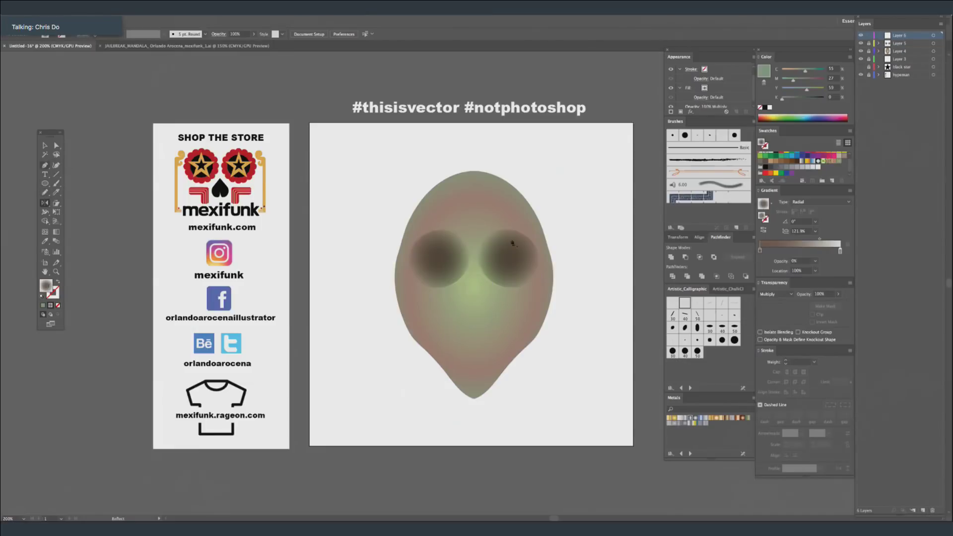
left_click(471, 263)
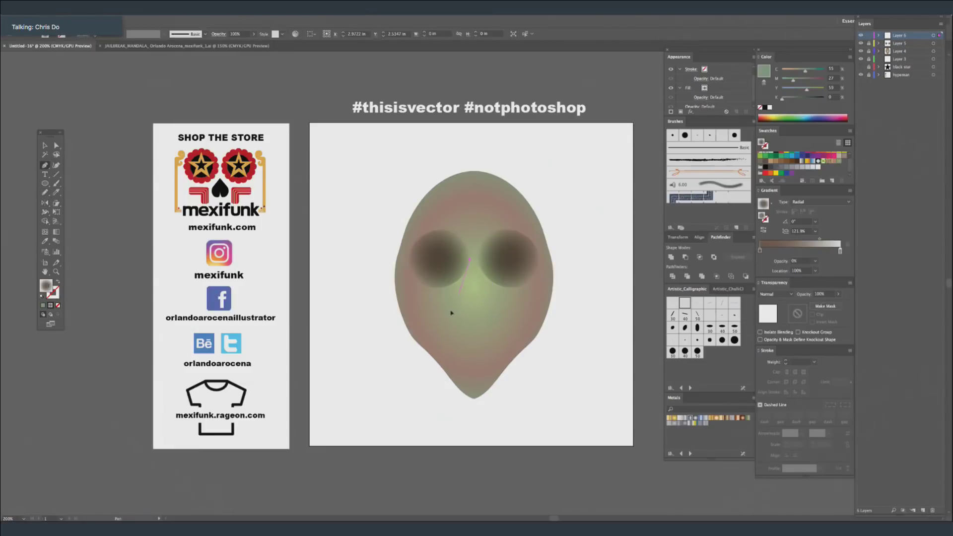
left_click_drag(472, 305, 474, 290)
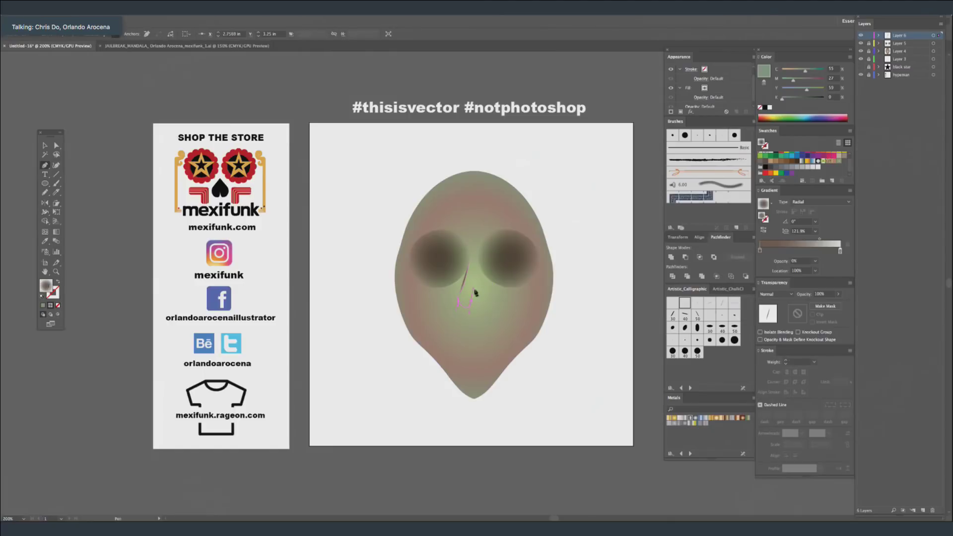
left_click(471, 263)
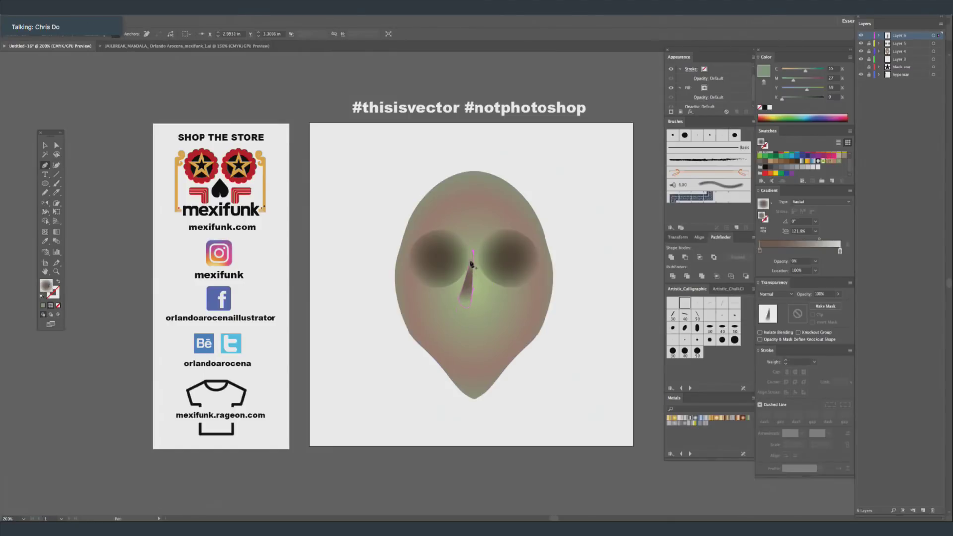
key("ctrl+shift+a")
Reflect a copy of the half-nose shape across the face's centre and move both halves down slightly.
left_click(45, 145)
mouse_move(468, 291)
left_mouse_down()
mouse_move(552, 289)
mouse_move(478, 293)
left_mouse_up()
left_click(45, 203)
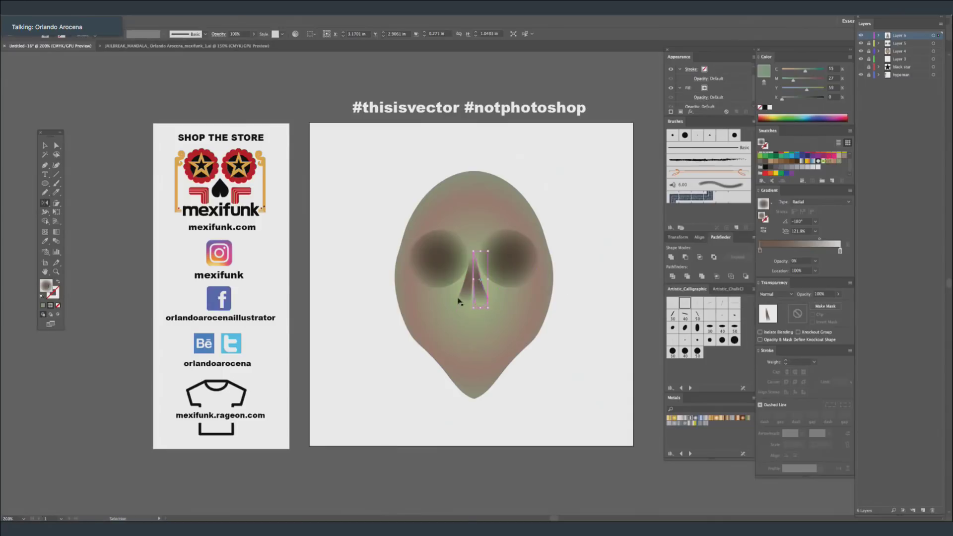
left_click(467, 297, "shift")
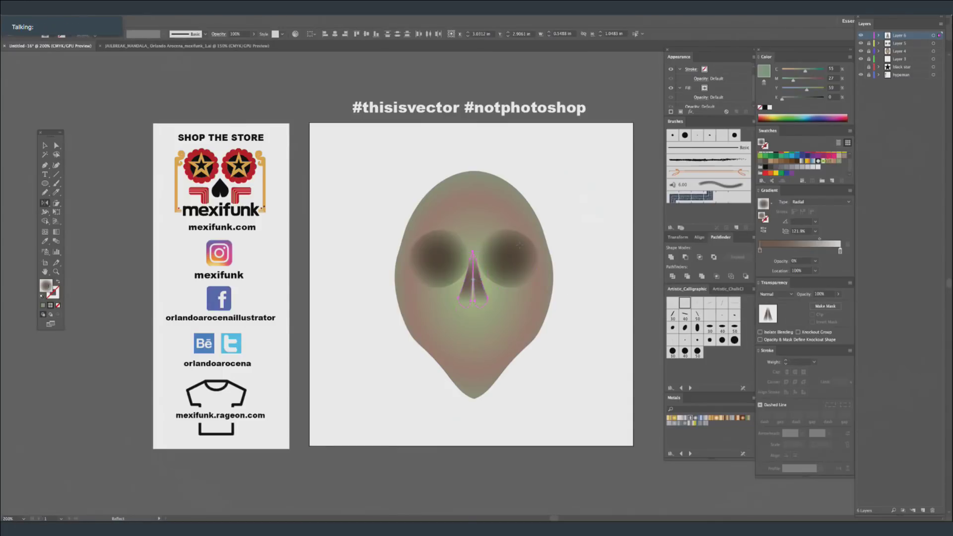
key("shift+Down")
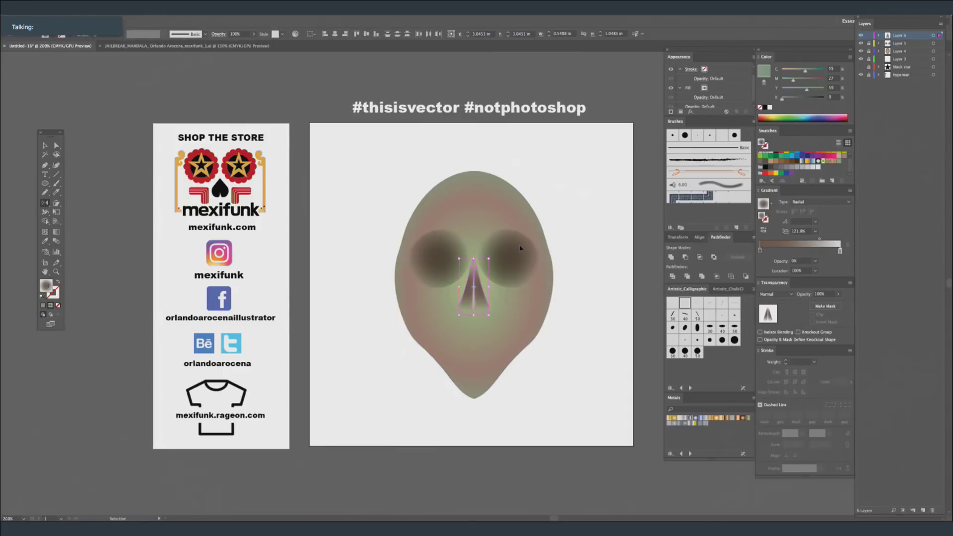
left_click(629, 53)
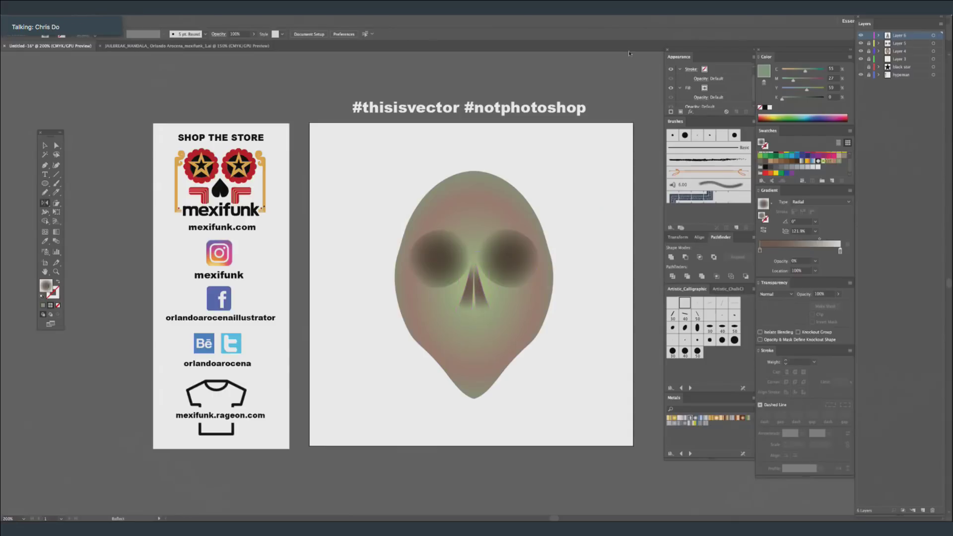
Create a new layer, choose the saved face gradient as fill, and set its second stop to cyan 25 and yellow 47.
key("n")
key("ctrl+l")
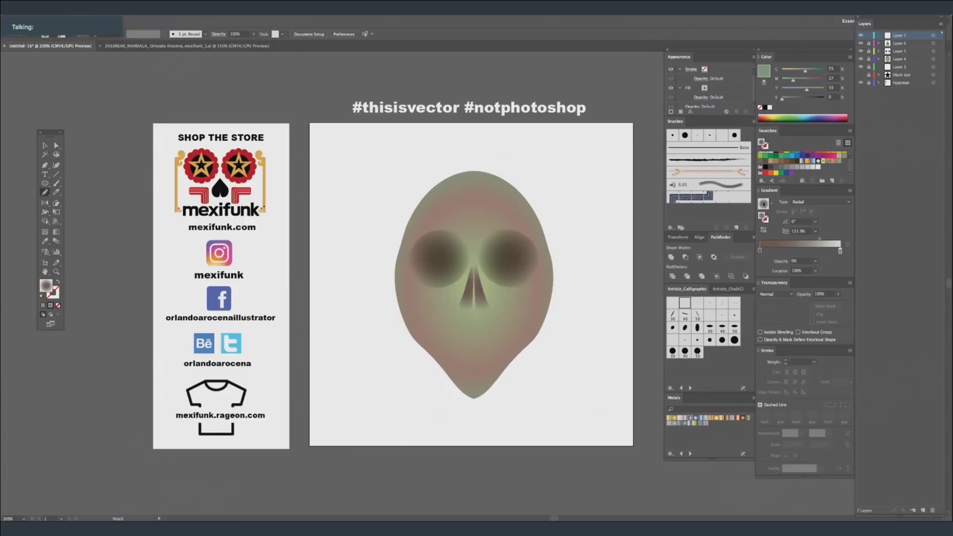
left_click(838, 160)
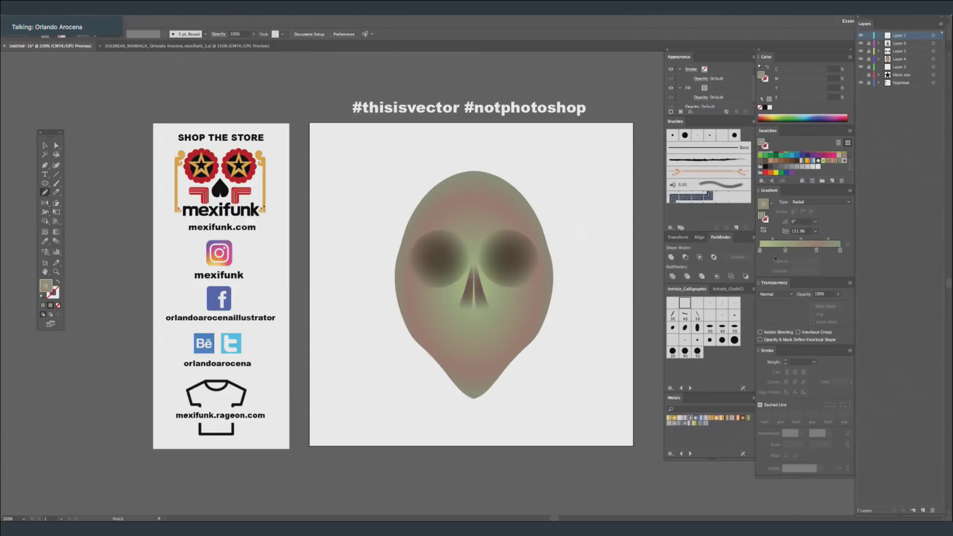
left_click(786, 251)
left_click(793, 72)
left_click(802, 89)
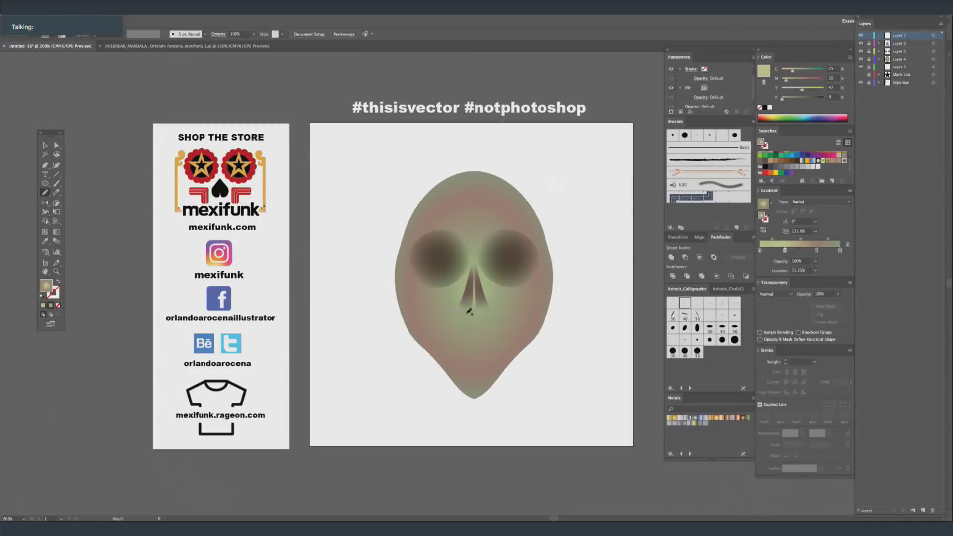
Draw a swirled cheek shape about 1 by 1.2 in below the left eye with the Pencil tool and reposition its gradient.
mouse_move(439, 285)
left_mouse_down()
mouse_move(411, 319)
mouse_move(418, 339)
mouse_move(446, 348)
mouse_move(456, 338)
mouse_move(438, 319)
mouse_move(444, 313)
mouse_move(463, 341)
mouse_move(462, 318)
left_mouse_up()
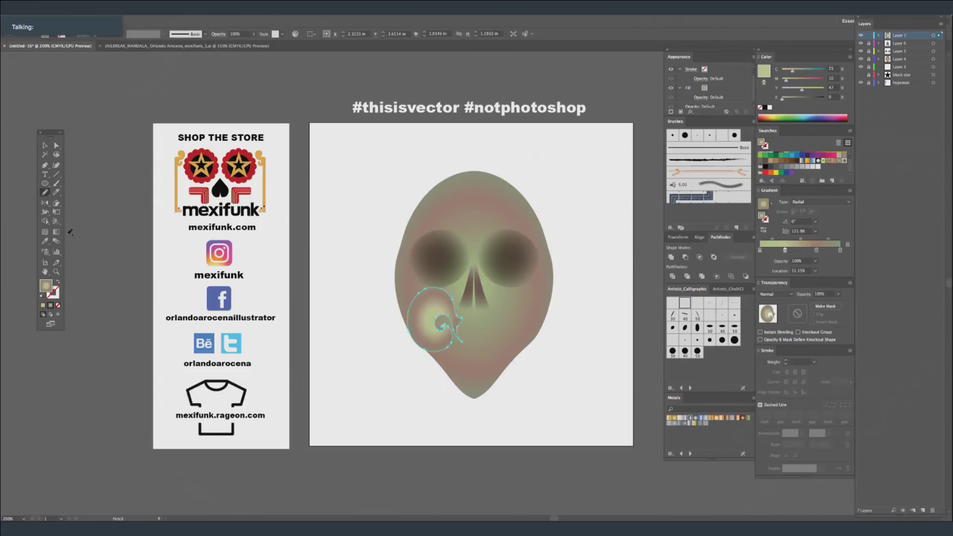
key("g")
left_click_drag(452, 320, 448, 311)
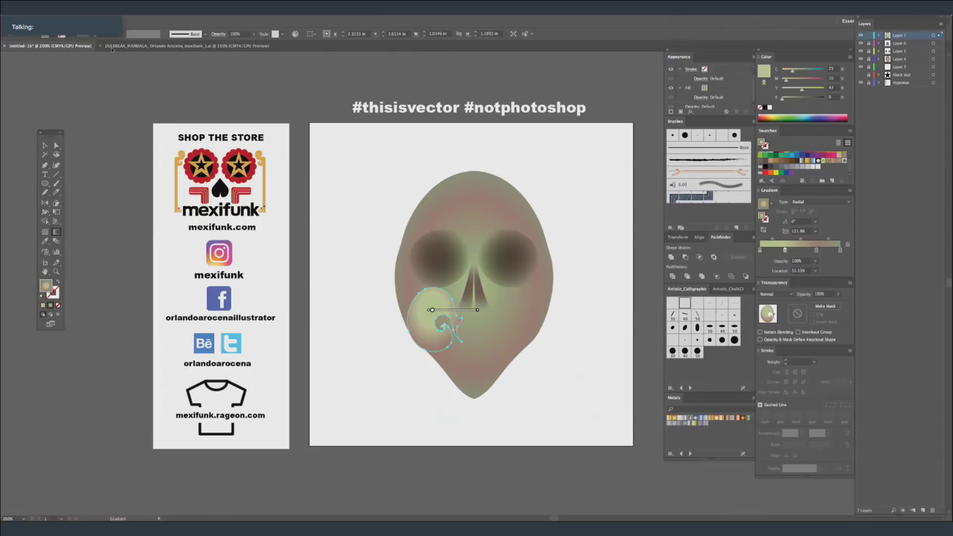
Adjust the cheek shape's colour balance with preview on, setting cyan to -16, and deselect it.
left_click(98, 9)
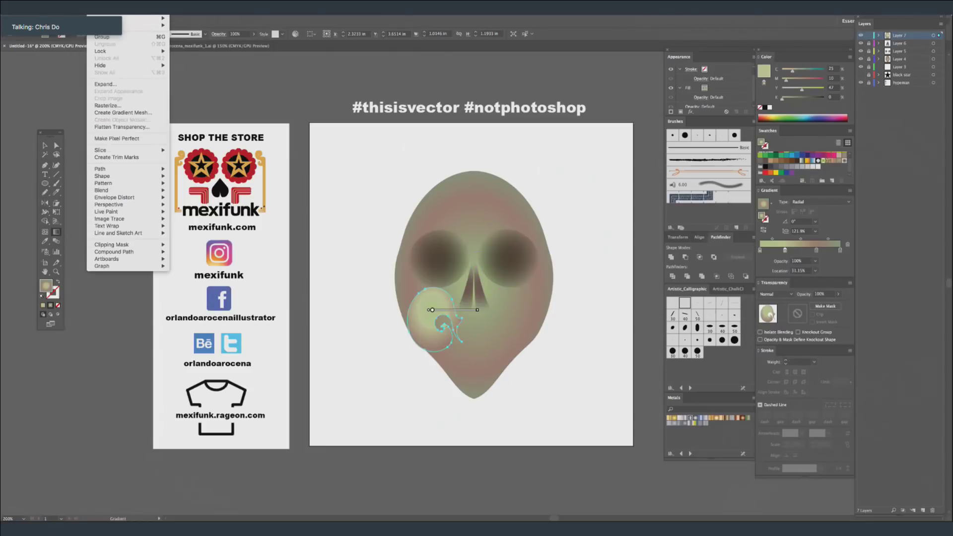
mouse_move(130, 132)
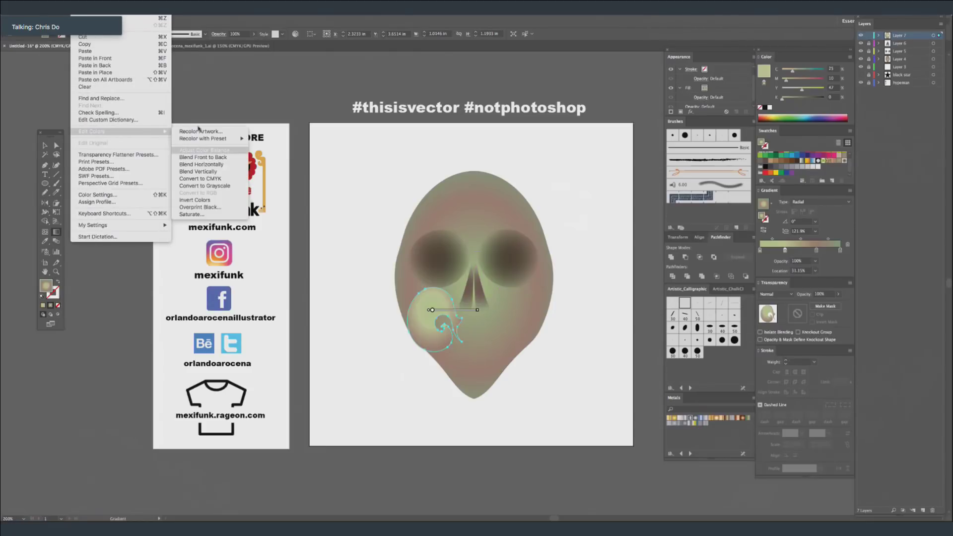
left_click(203, 150)
left_click(705, 255)
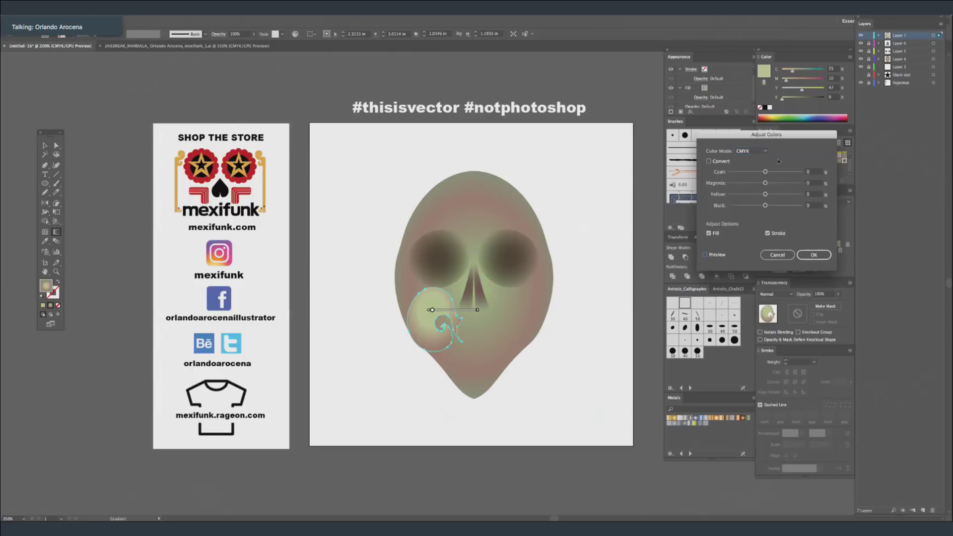
left_click(759, 172)
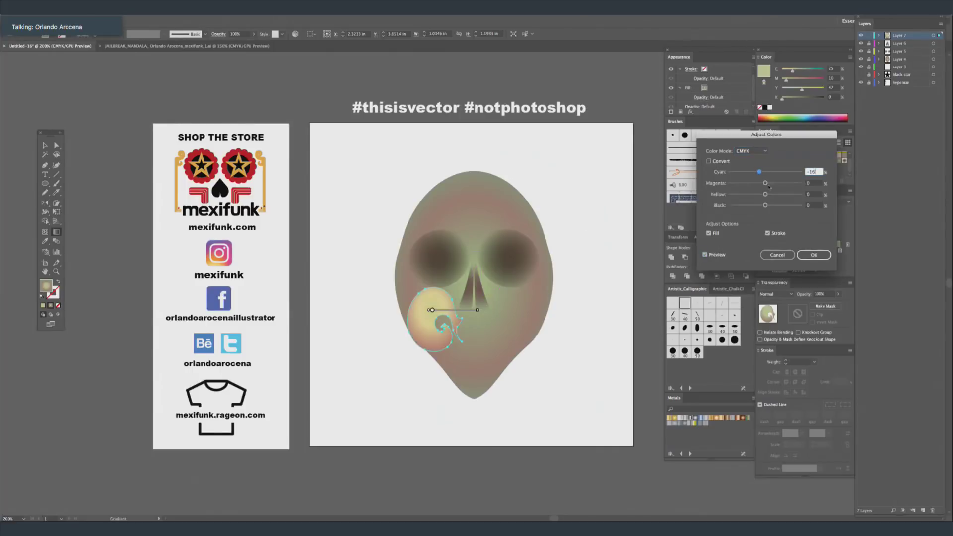
left_click(812, 255)
key("ctrl+shift+a")
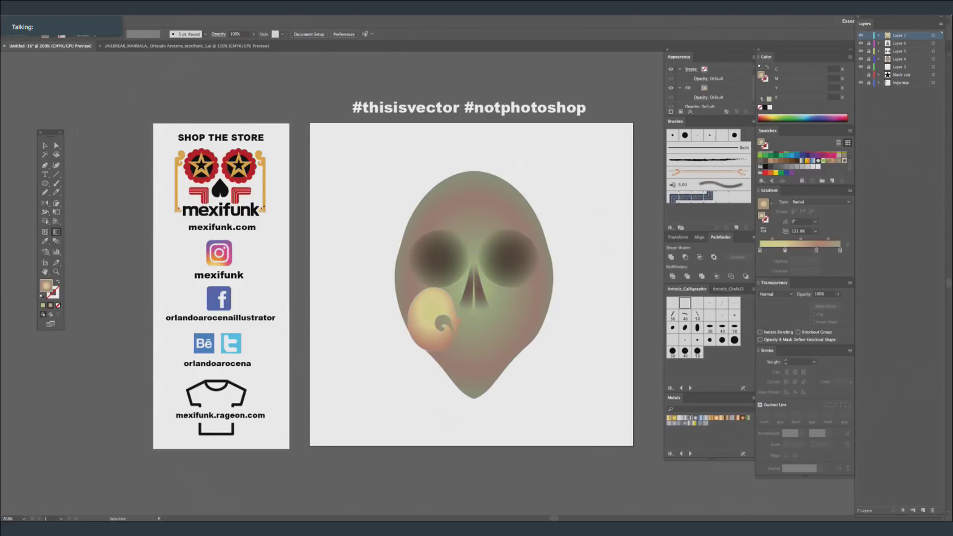
Reflect a copy of the swirled cheek shape onto the opposite cheek.
left_click(48, 145)
left_click_drag(432, 306, 494, 330)
left_click(45, 203)
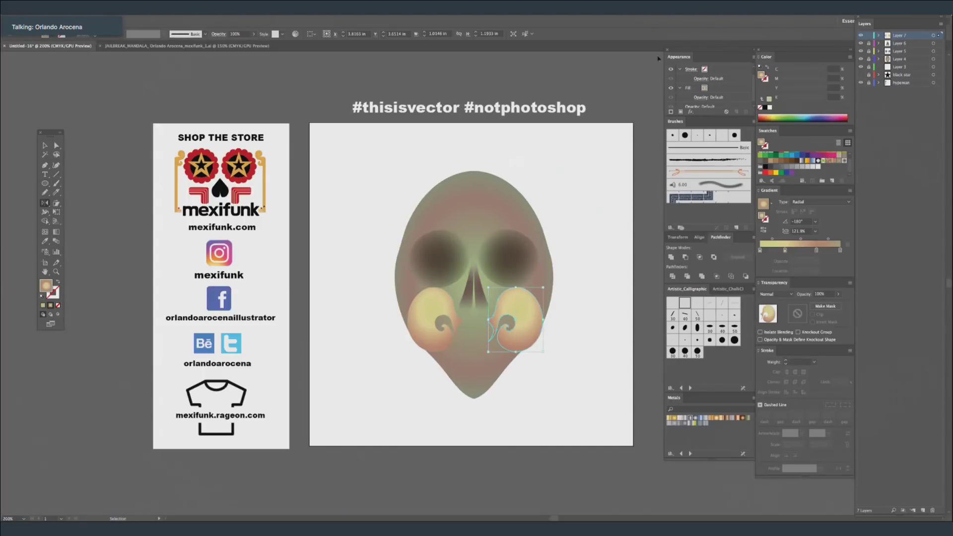
key("ctrl+shift+a")
On a new layer, draw a thin curved highlight, about 0.7 by 1.8 in, along the left temple with the Pencil tool.
left_click(45, 193)
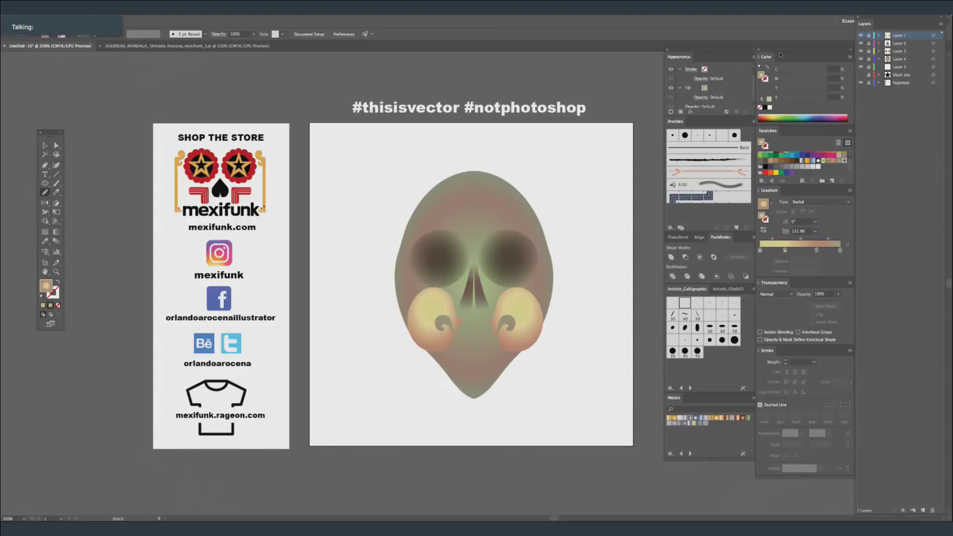
left_click(923, 510)
key("super+f")
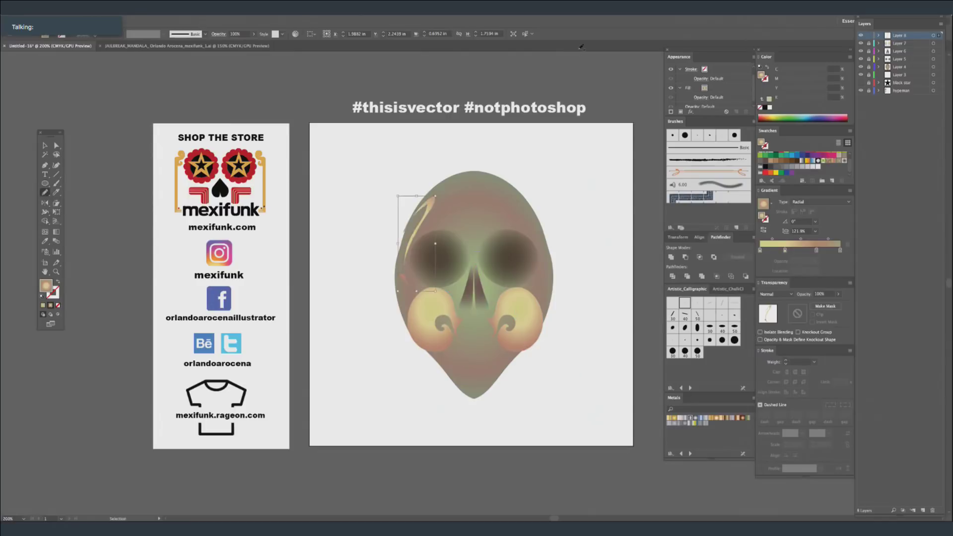
key("super+shift+a")
Reflect a copy of the temple highlight and place it on the opposite temple.
left_click(45, 145)
left_click_drag(437, 211, 523, 219)
left_click(45, 203)
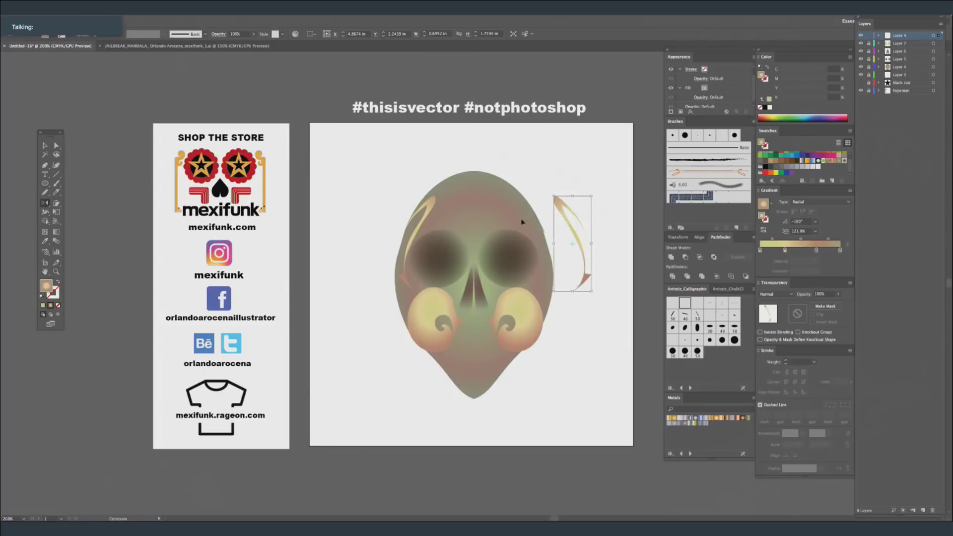
left_click(618, 245, "ctrl")
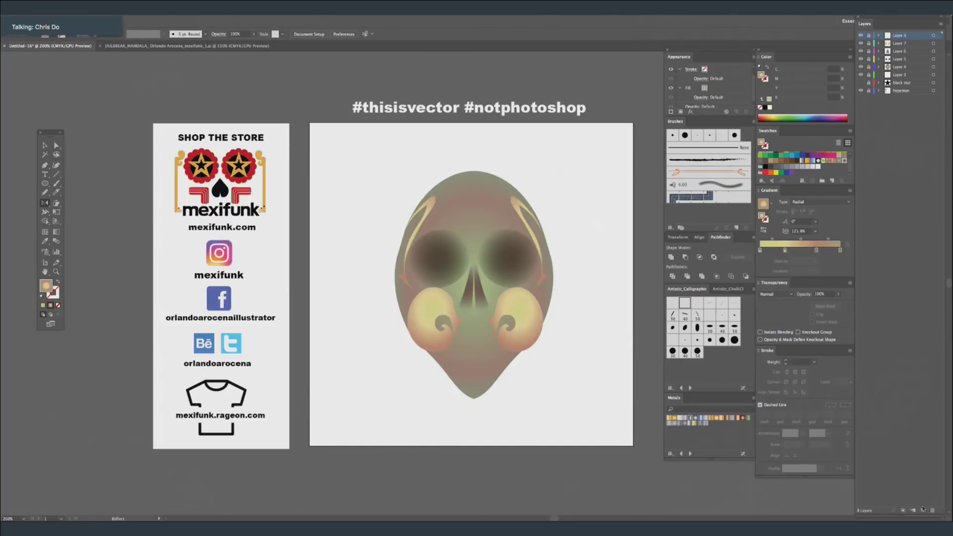
On a new layer, draw a circle about 3 in across and position it over the upper part of the face.
key("ctrl+l")
left_click_drag(44, 184, 71, 203)
left_click_drag(477, 206, 534, 287)
left_click_drag(504, 194, 504, 220)
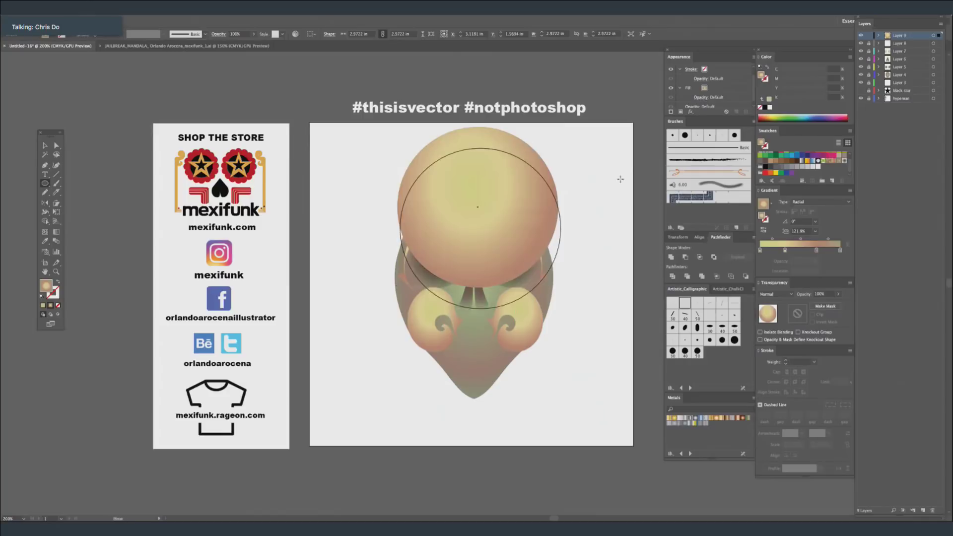
Position the circle over the upper skull, fill it with the muted green-brown radial gradient swatch, and set its blending mode to Multiply.
left_click_drag(838, 171, 837, 170)
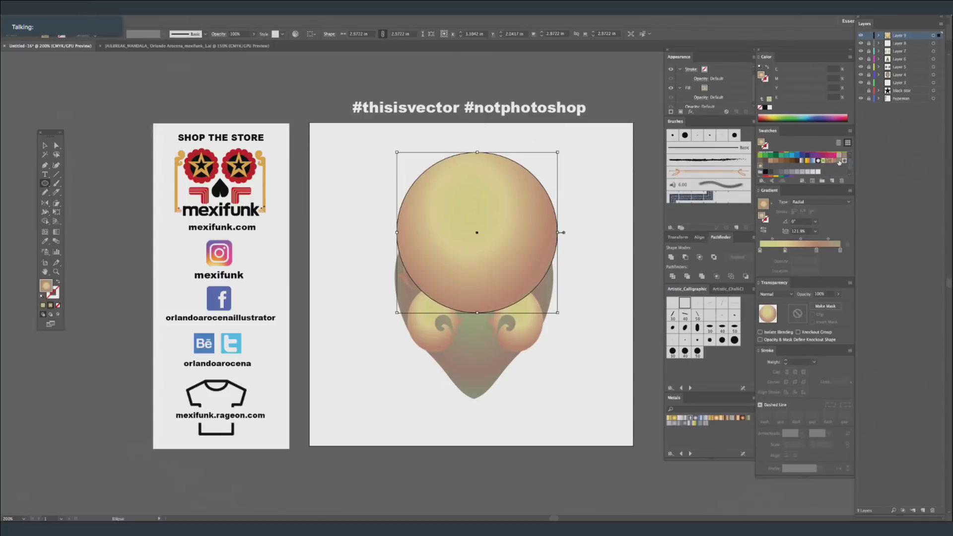
left_click(839, 161)
left_click(786, 294)
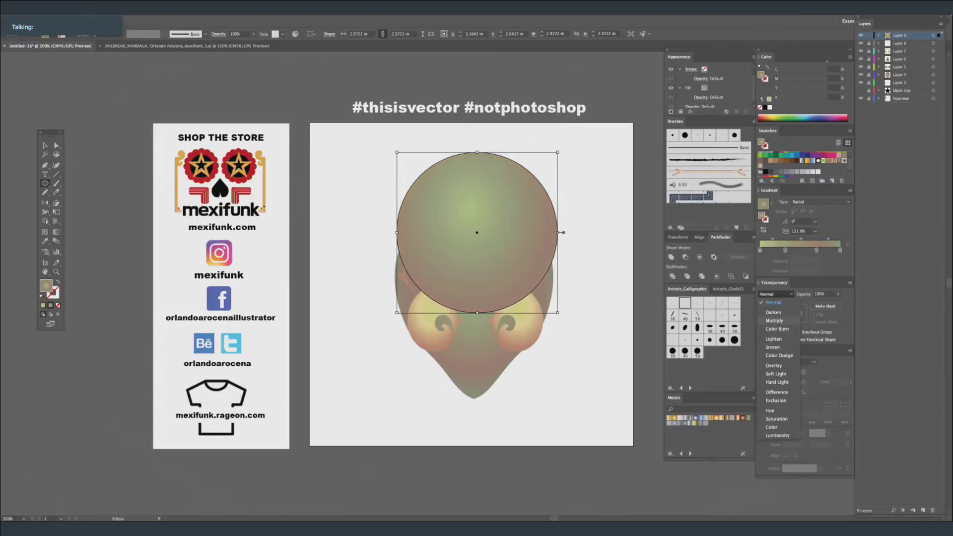
left_click(774, 321)
Cut the circle with a curved Knife stroke across the forehead and delete the lower piece, keeping the cap-shaped top.
left_click(57, 192)
mouse_move(397, 226)
left_mouse_down()
mouse_move(515, 205)
mouse_move(577, 265)
mouse_move(582, 298)
left_mouse_up()
left_click(486, 127, "super")
left_click(511, 211, "super")
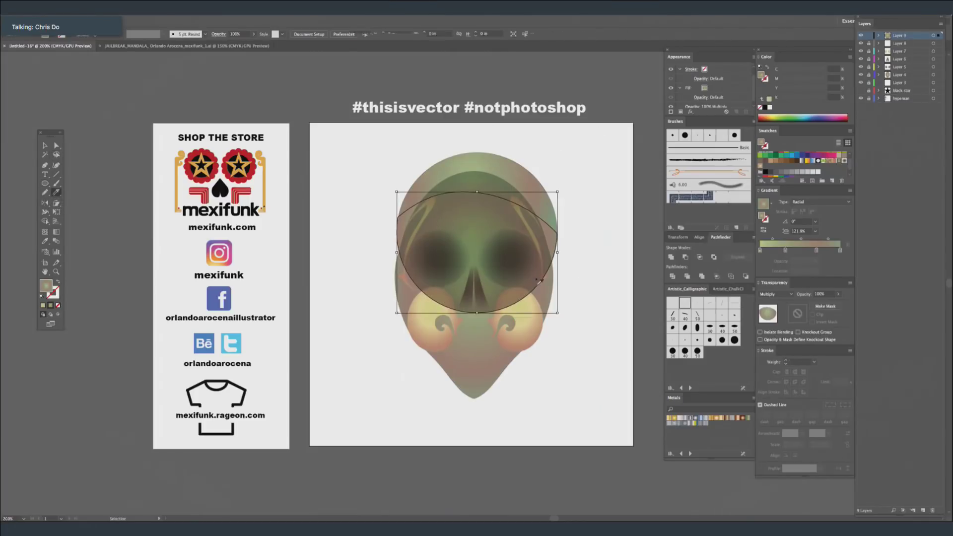
key("Delete")
left_click(513, 168)
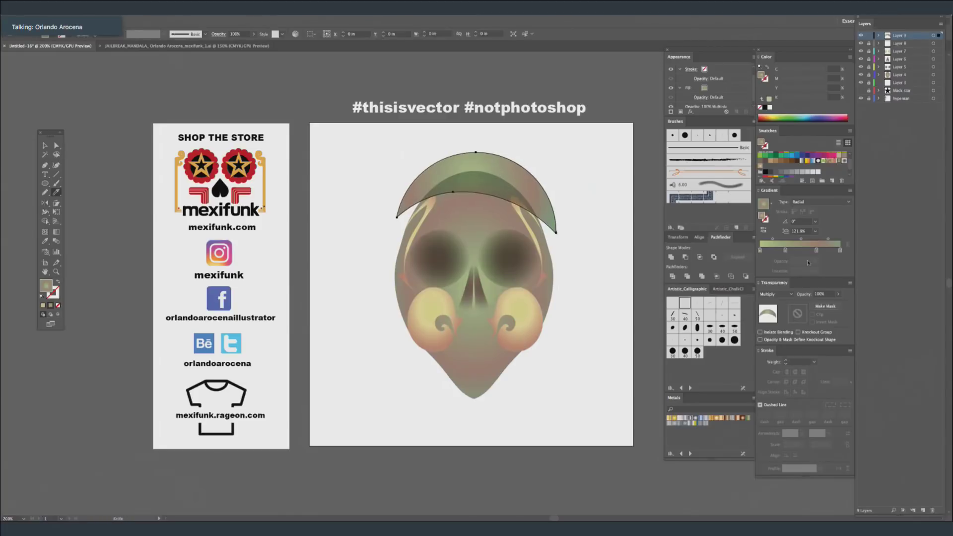
Set the cap's blending mode to Normal, scale it to about 2.46 by 1.25 in, and nudge it down onto the crown.
left_click(776, 294)
left_click(774, 303)
key("v")
left_click_drag(553, 156, 541, 163)
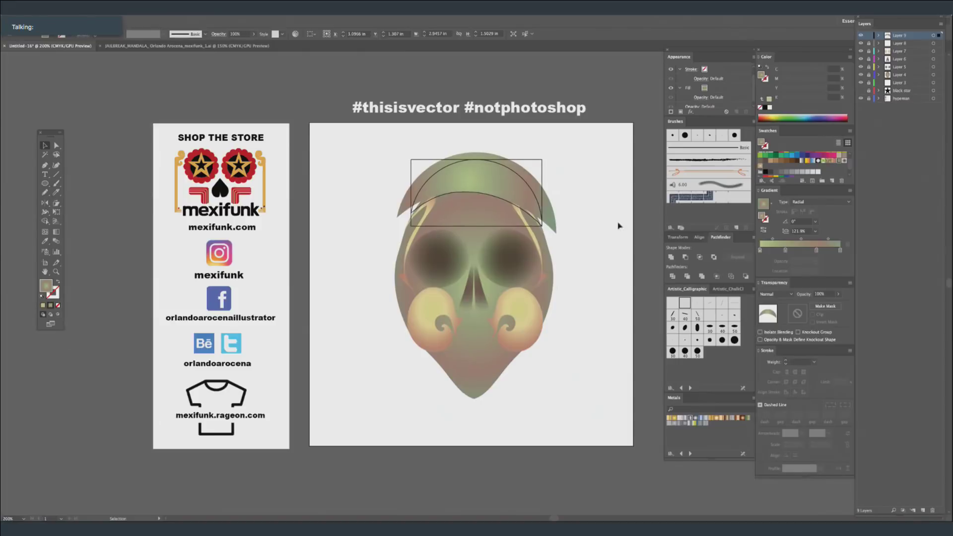
key("Down")
key("Down")
key("Down")
key("Down")
key("Down")
key("Down")
key("Down")
key("Down")
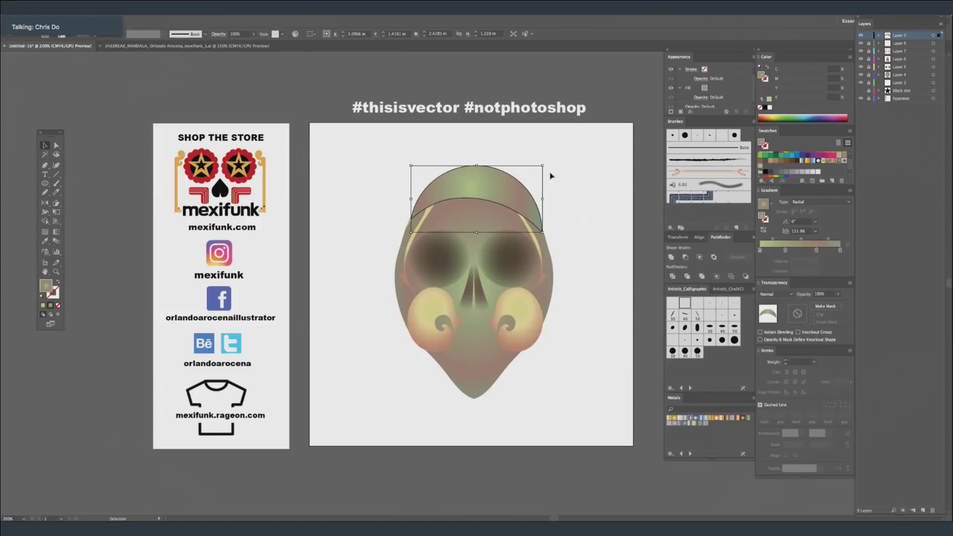
left_click_drag(544, 165, 547, 162)
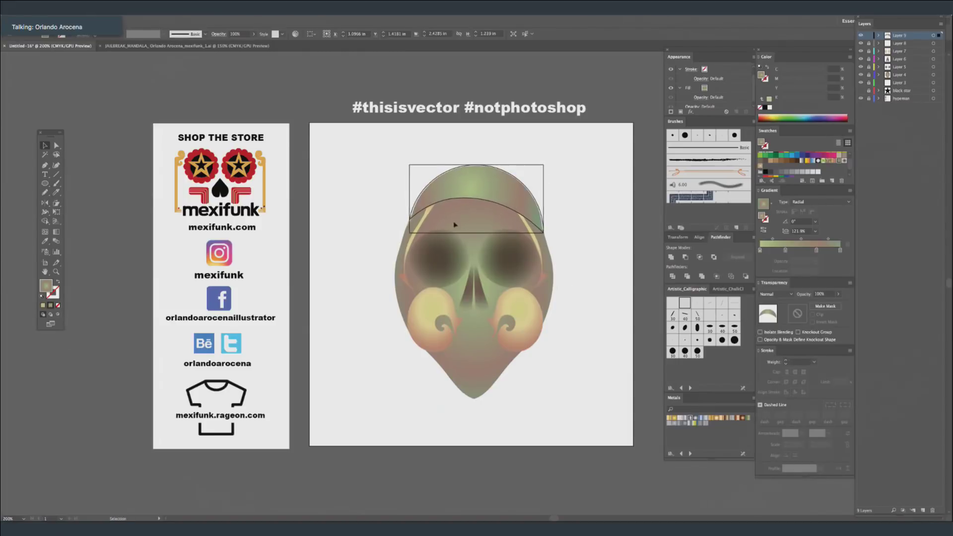
Adjust the cap's colours with preview on: Cyan 27%, Magenta 23%, Yellow -7%, Black 38%.
left_click(82, 9)
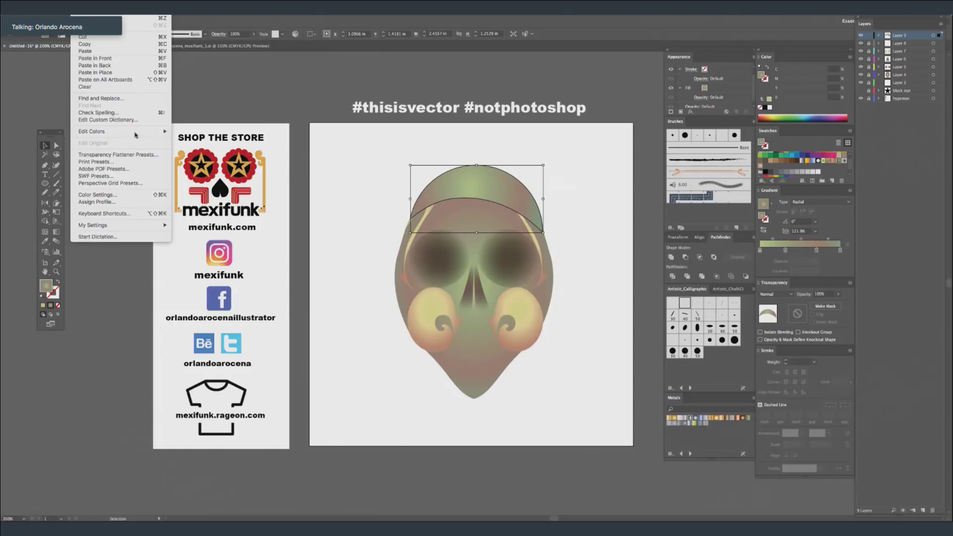
mouse_move(137, 132)
left_click(203, 150)
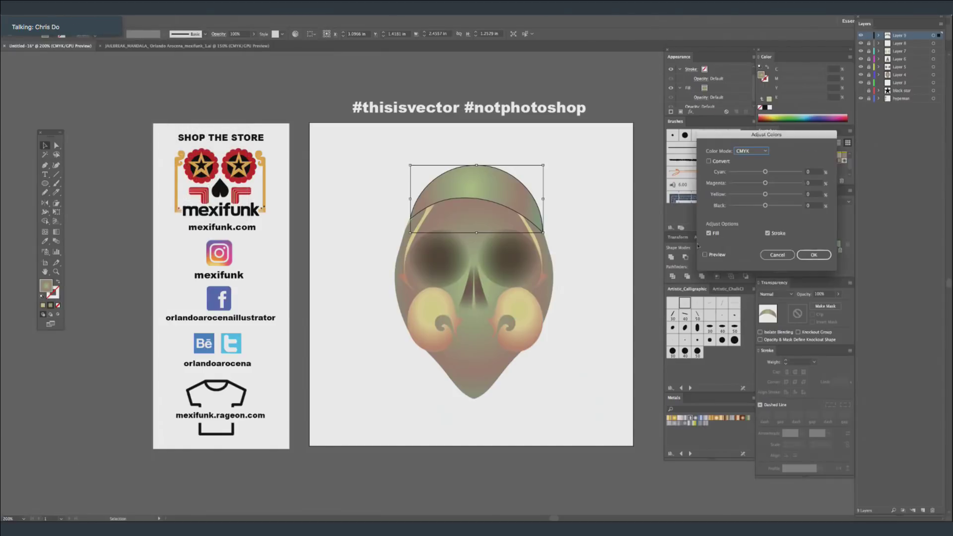
left_click(704, 254)
left_click_drag(766, 172, 779, 173)
left_click(777, 183)
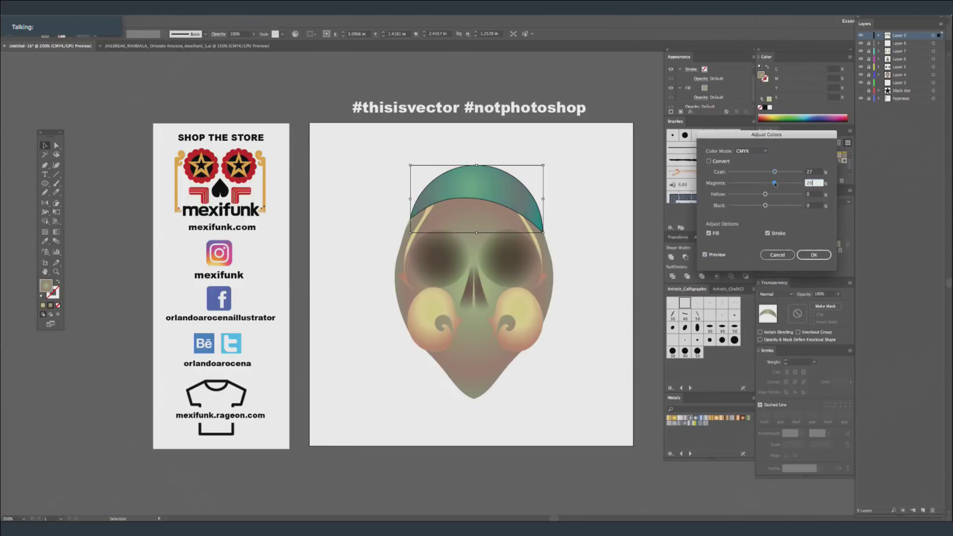
left_click(771, 195)
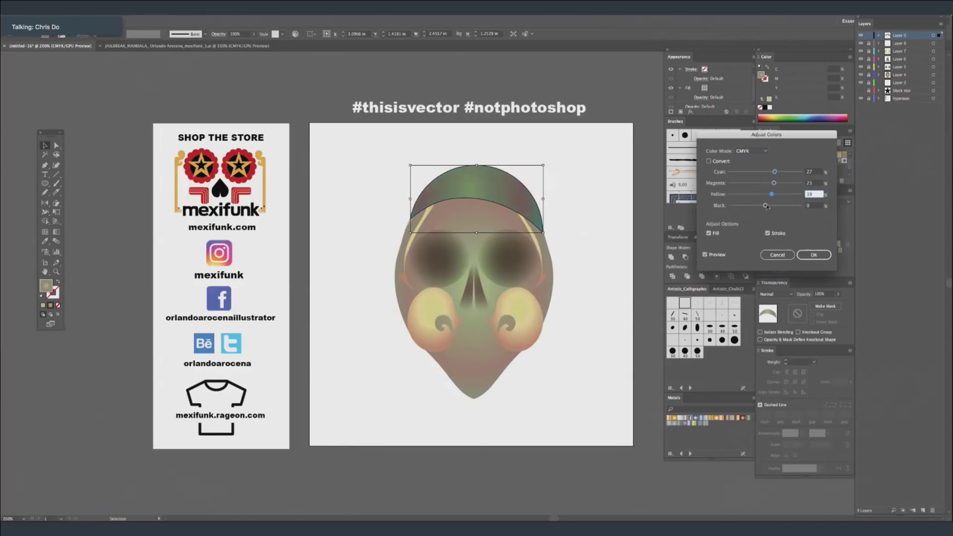
mouse_move(767, 207)
left_mouse_down()
mouse_move(766, 184)
mouse_move(777, 205)
left_mouse_up()
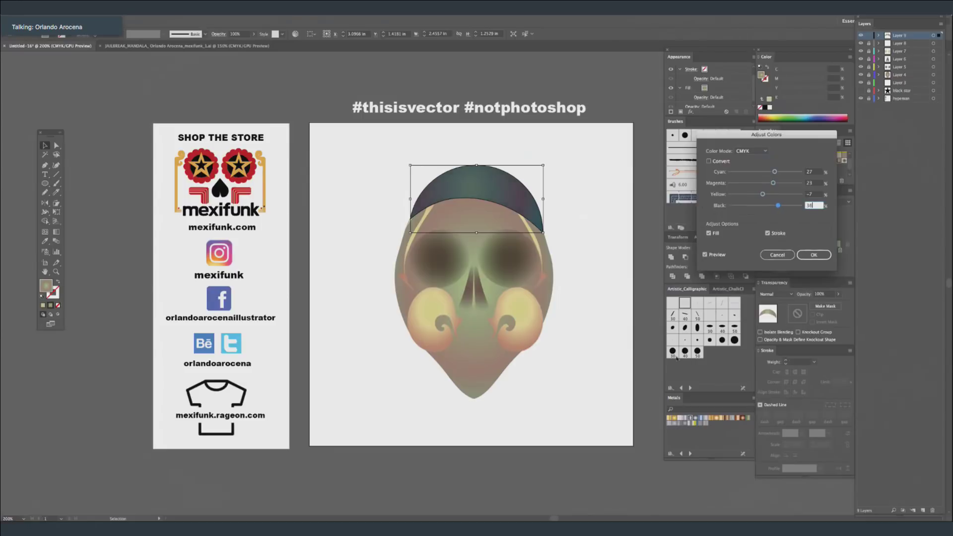
key("Return")
left_click(601, 324)
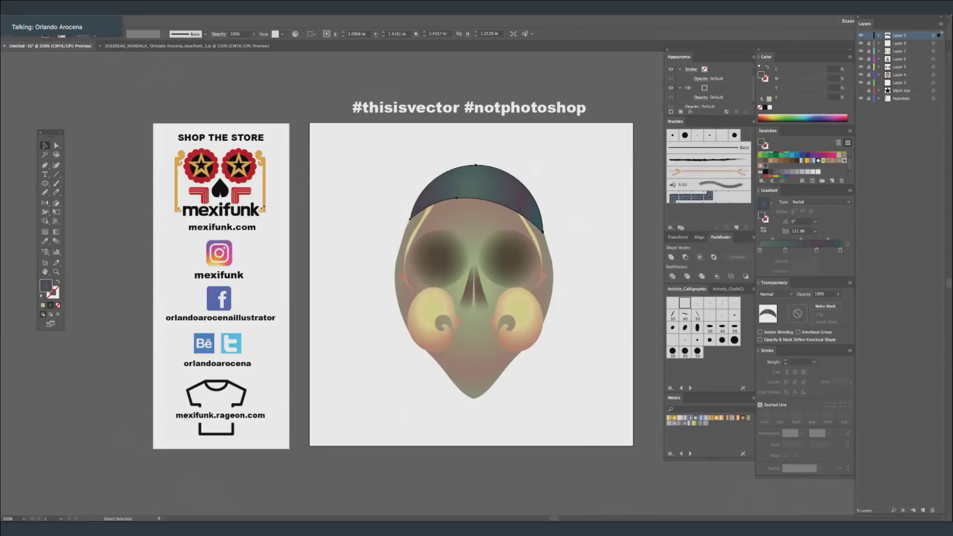
Draw a dark circle about 1.5 in across as an ear beside the cap and copy it horizontally to the opposite side.
left_click(45, 183)
left_click_drag(437, 206, 359, 127)
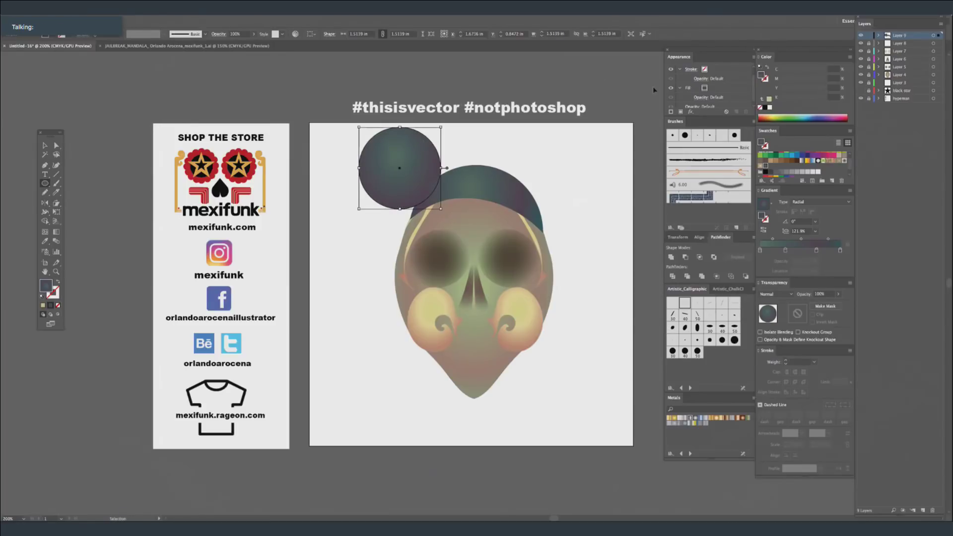
left_click_drag(406, 173, 561, 172)
key("ctrl+shift+a")
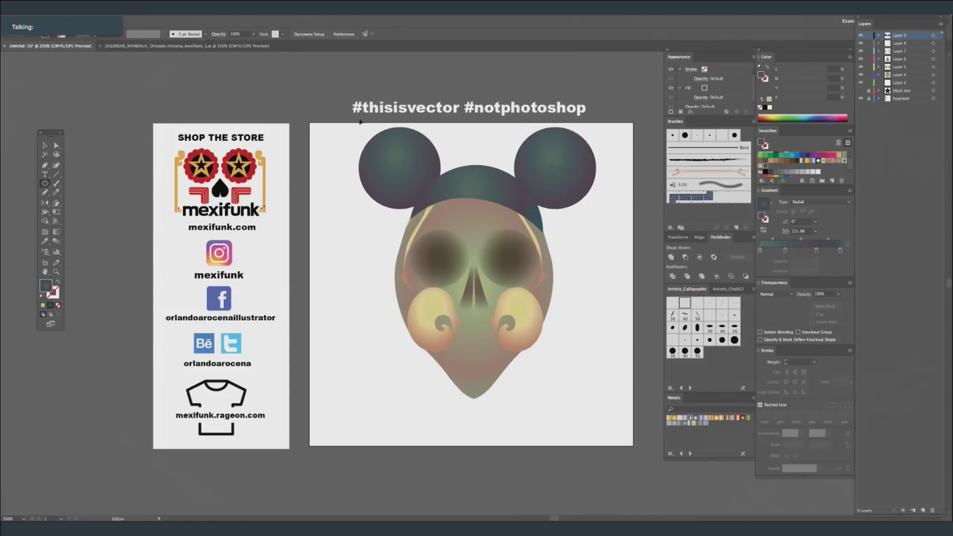
Select the complete skull with its cap and ears and move it slightly down the artboard.
left_click_drag(627, 434, 346, 137)
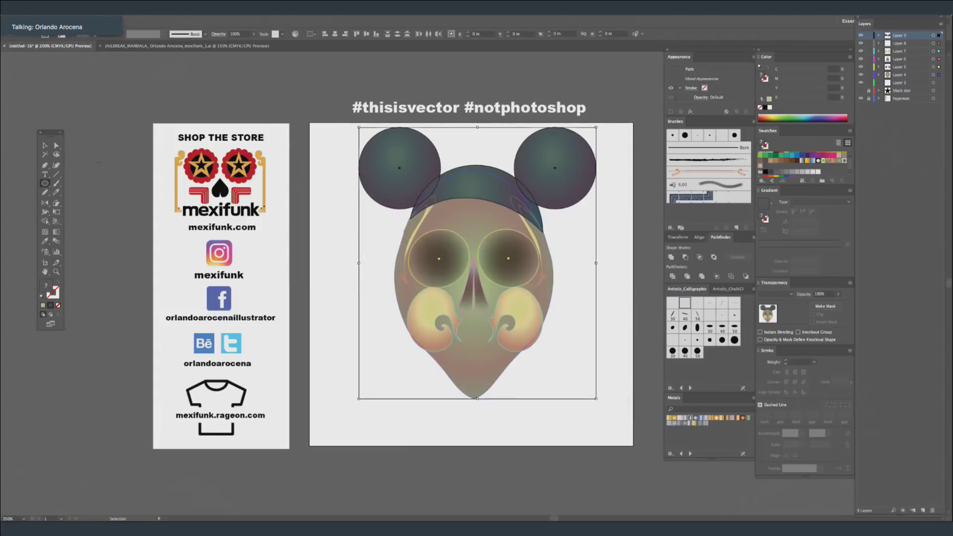
key("v")
key("shift+Down")
key("shift+Down")
key("shift+Down")
left_click(619, 82)
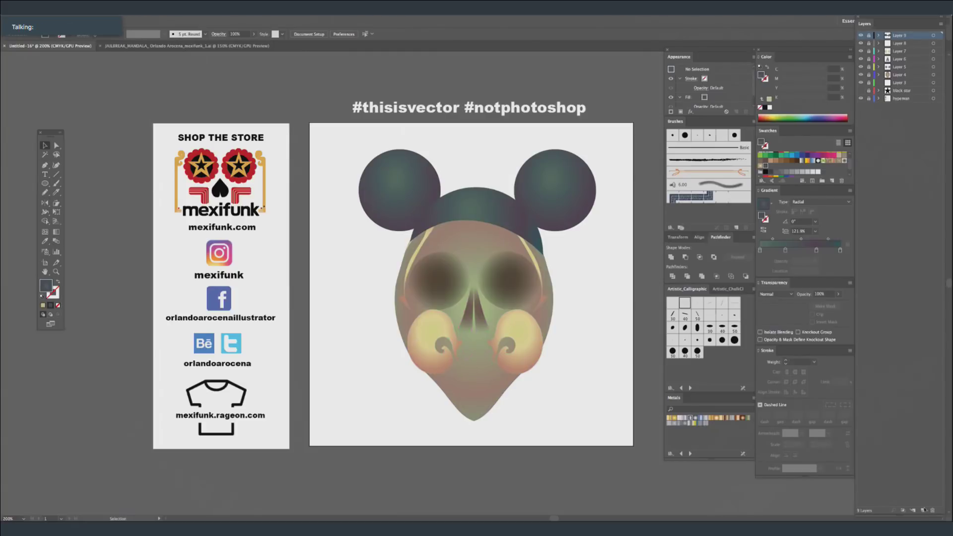
Add a new layer directly above the skull base layer and draw a narrow dark crease between nose and left cheek with the Pencil tool.
key("ctrl+l")
left_click(44, 184)
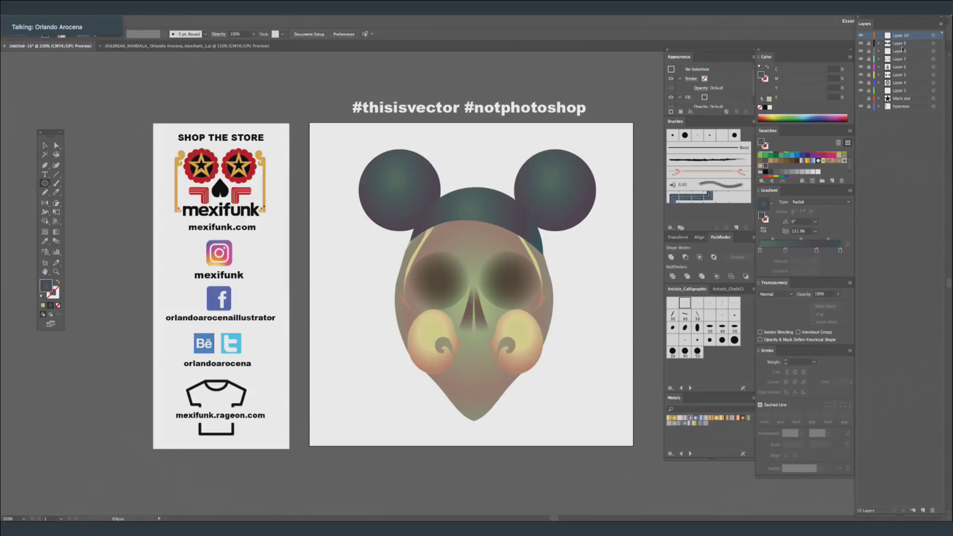
left_click_drag(915, 79, 915, 78)
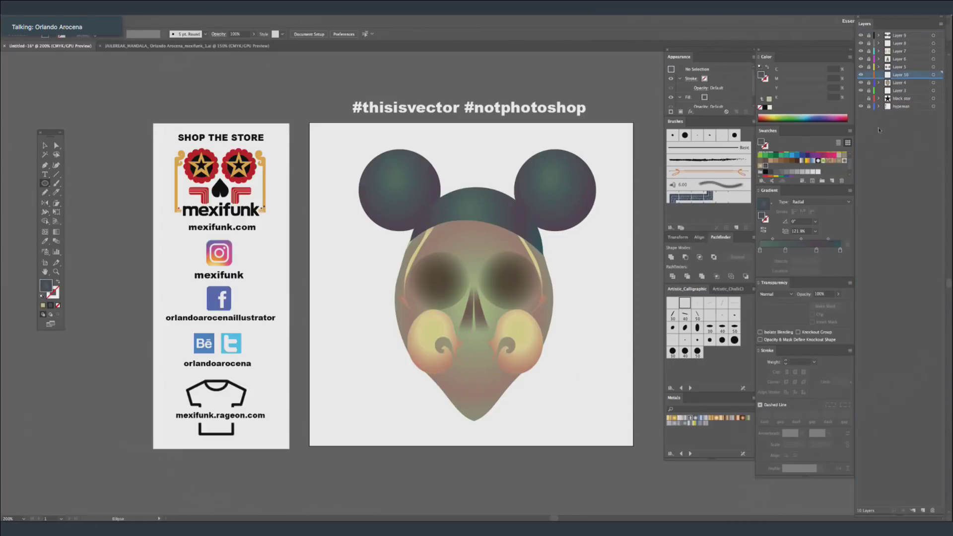
left_click(45, 192)
mouse_move(467, 346)
left_mouse_down()
mouse_move(453, 321)
mouse_move(461, 311)
mouse_move(464, 343)
left_mouse_up()
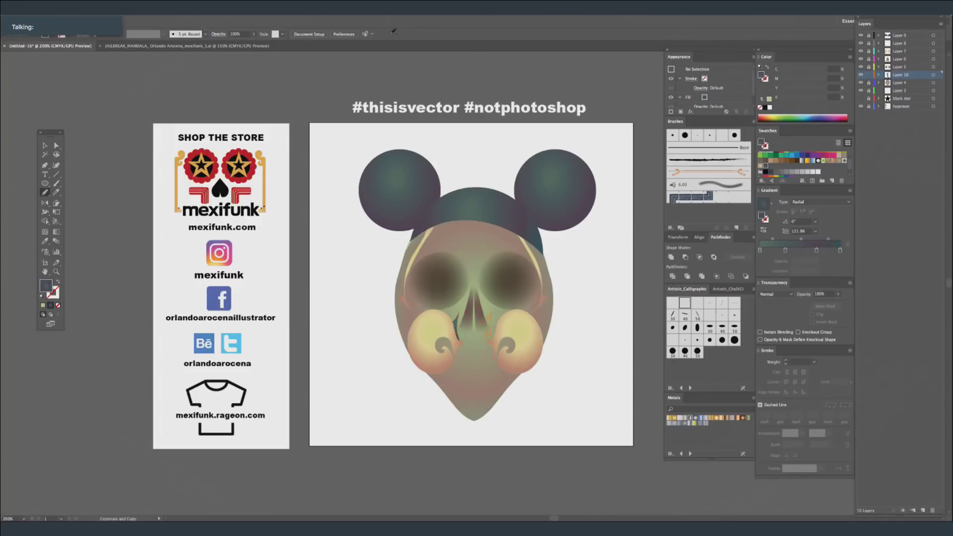
Copy the dark crease to the other side of the nose, reflect it, and nudge it against the right cheek.
left_click_drag(492, 311, 489, 342)
key("o")
left_click_drag(523, 297, 523, 298)
key("Right")
key("Right")
key("Right")
key("Right")
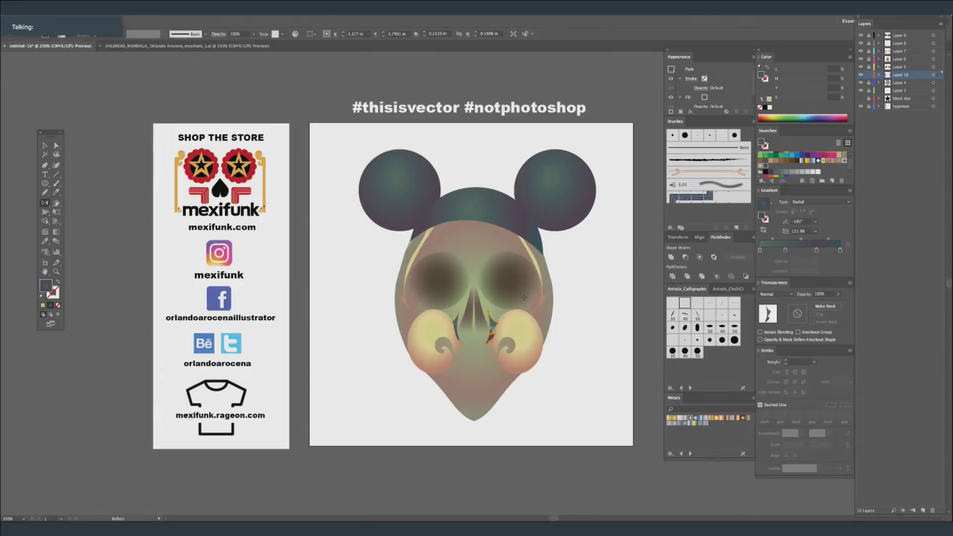
left_click(602, 322, "super")
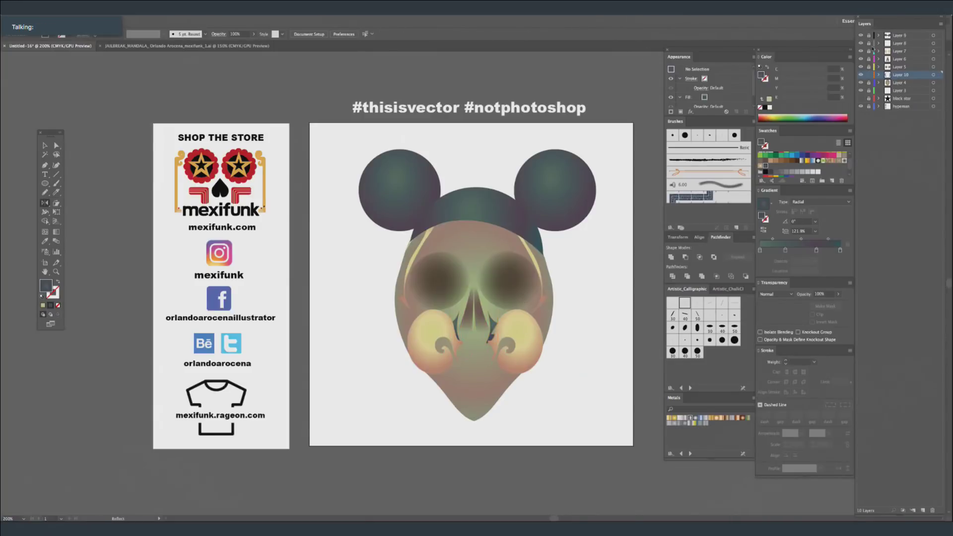
Shift the right cheek slightly toward the nose, relock the upper layers, and leave the skull base layer unlocked.
left_click(545, 310, "super")
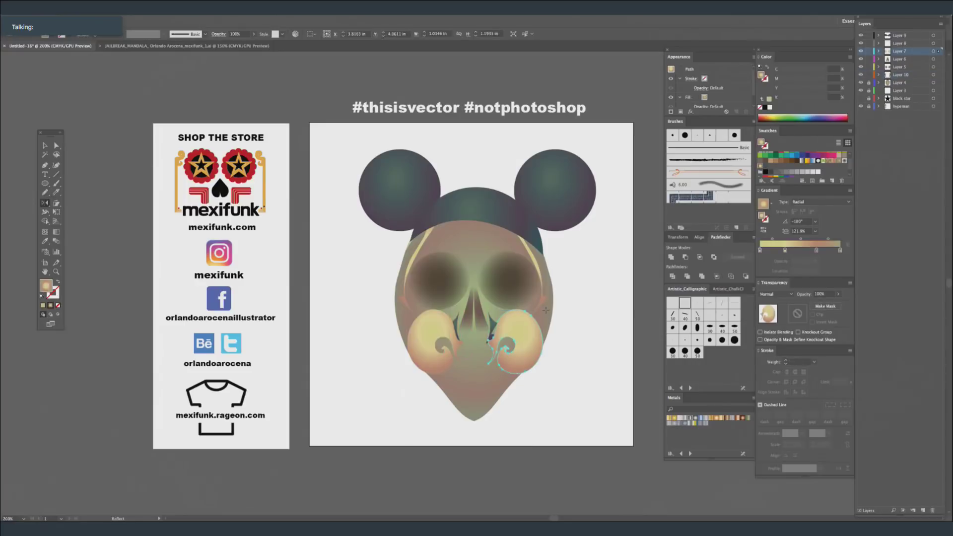
key("v")
left_click(637, 52)
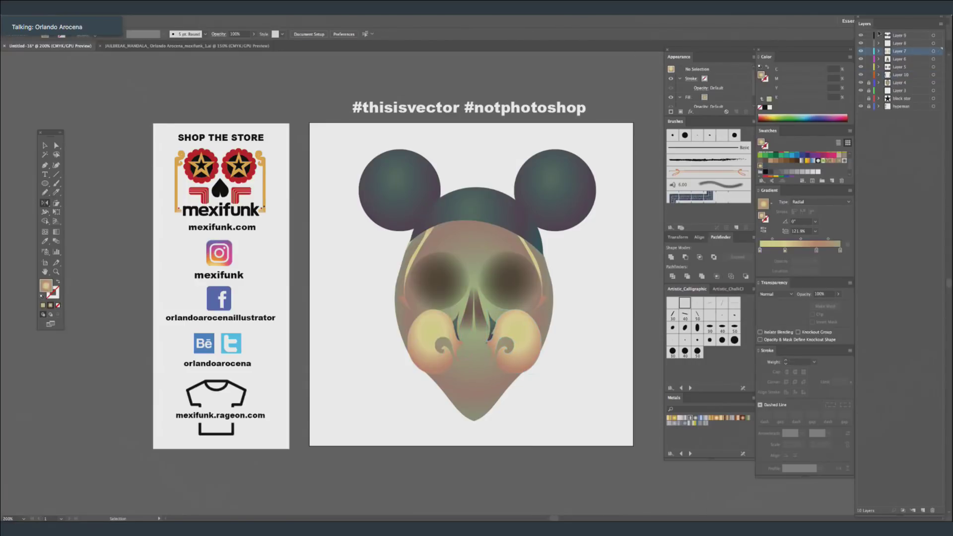
left_click_drag(869, 35, 870, 70)
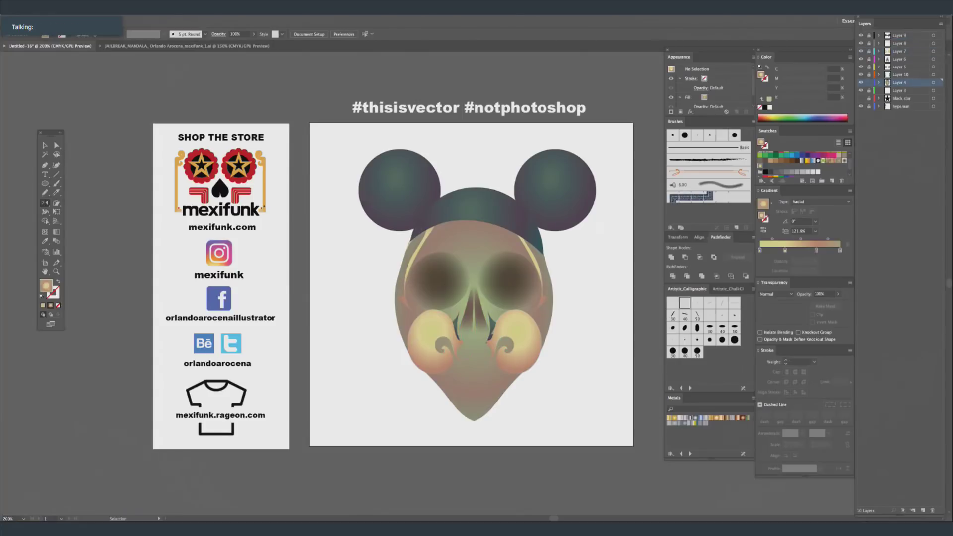
Reshape both sides of the skull base with the Pencil tool so the outline bulges at the cheekbones beside the eye sockets.
left_click(408, 243)
key("l")
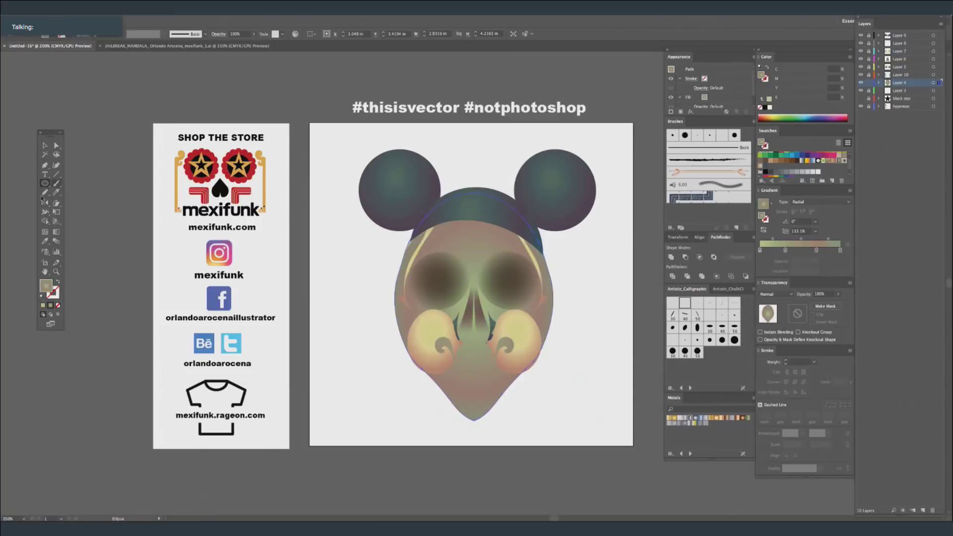
key("n")
mouse_move(412, 238)
left_mouse_down()
mouse_move(393, 312)
mouse_move(411, 327)
mouse_move(424, 359)
left_mouse_up()
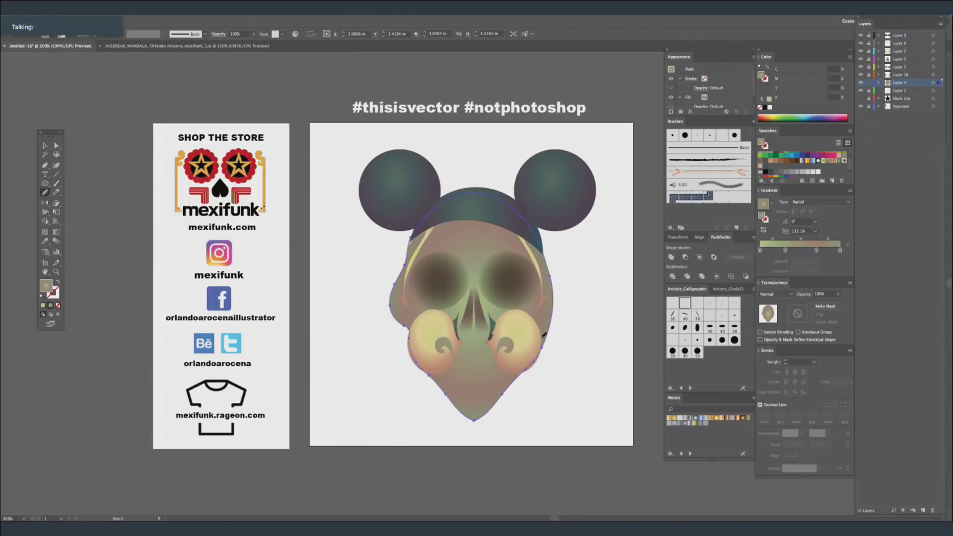
left_click_drag(558, 305, 555, 251)
key("ctrl")
key("ctrl+shift+a")
left_click_drag(526, 340, 527, 395)
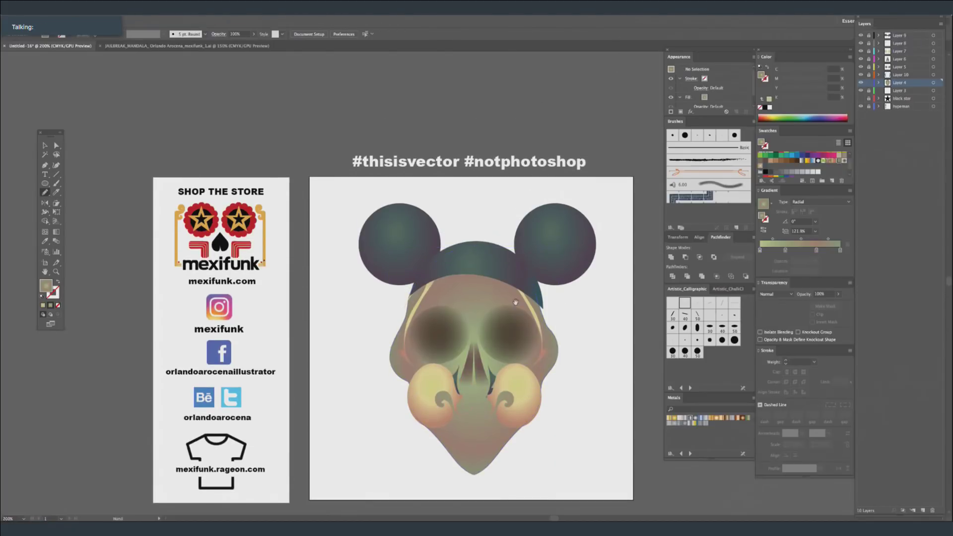
left_click_drag(516, 304, 503, 215)
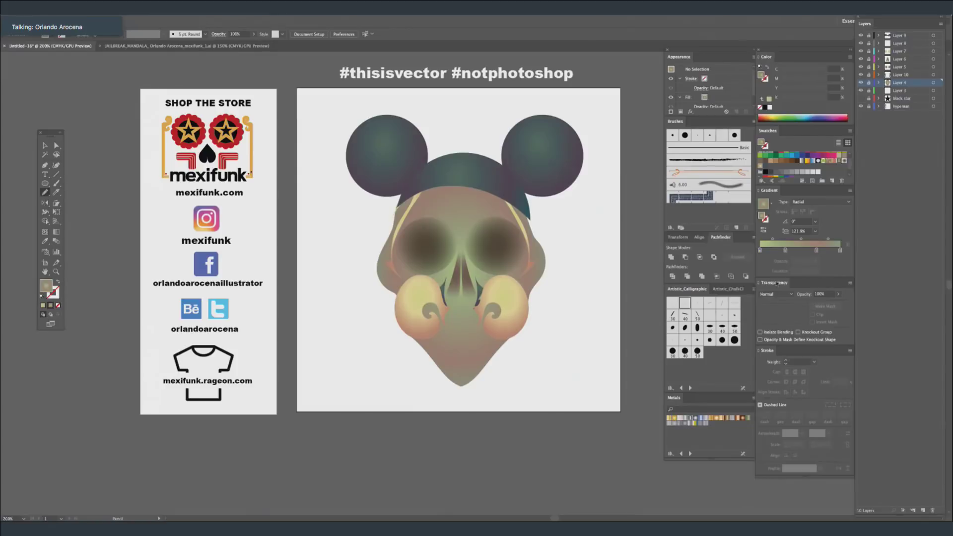
On a new topmost layer, draw a small gradient circle centred in the left eye socket and copy it into the right socket.
left_click(910, 37)
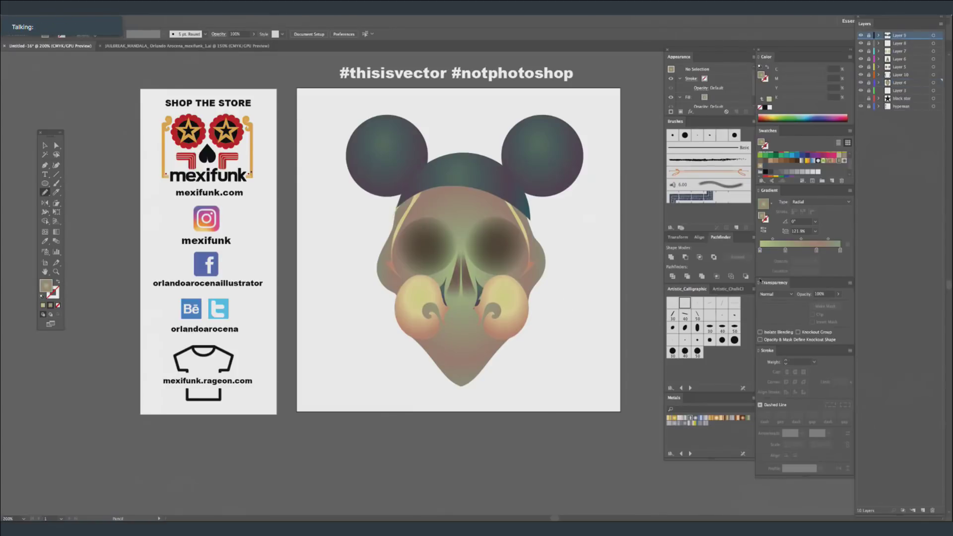
left_click(923, 511)
left_click_drag(914, 62, 913, 32)
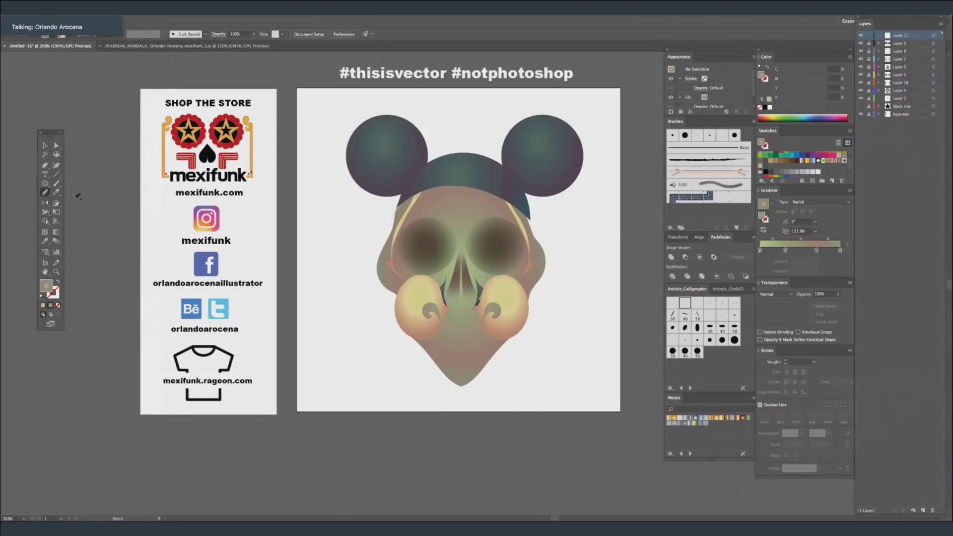
left_click(44, 183)
left_click_drag(425, 246, 495, 248)
key("super+shift+a")
left_click(45, 146)
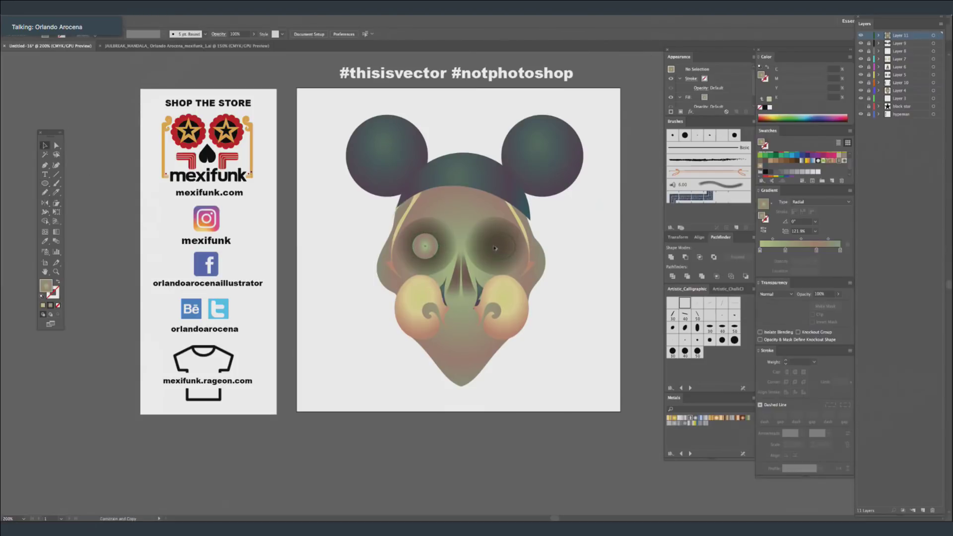
left_click_drag(426, 246, 495, 246, "alt")
left_click(647, 198)
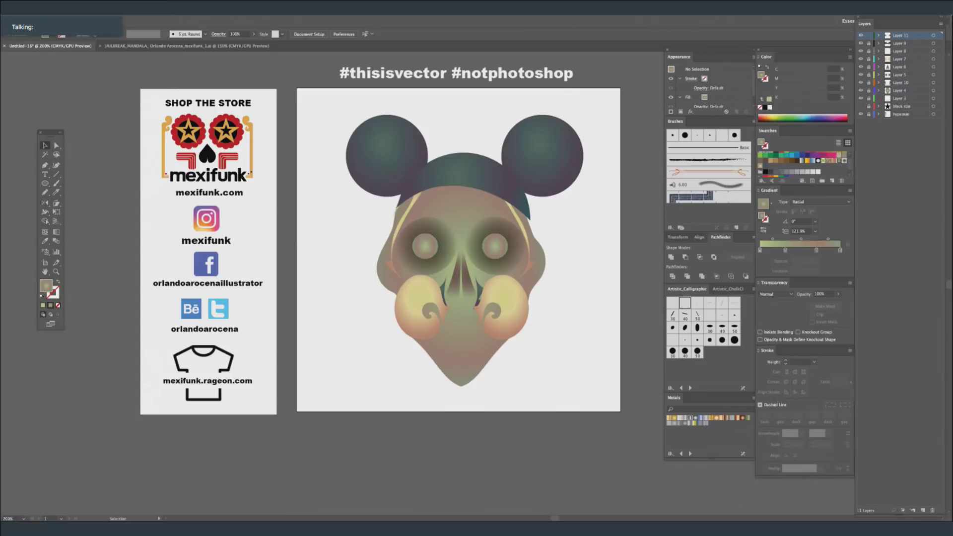
On a new layer beneath the eye circles, draw a five-petal flower around the left one with the Pencil tool and set it to Multiply.
left_click(44, 192)
left_click(903, 75)
key("ctrl+l")
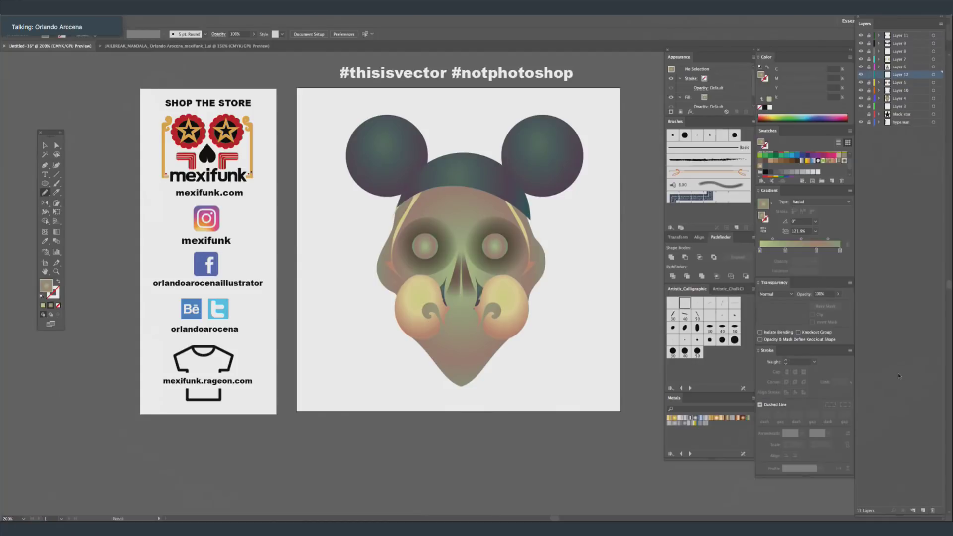
key("ctrl+plus")
left_click_drag(511, 277, 498, 254)
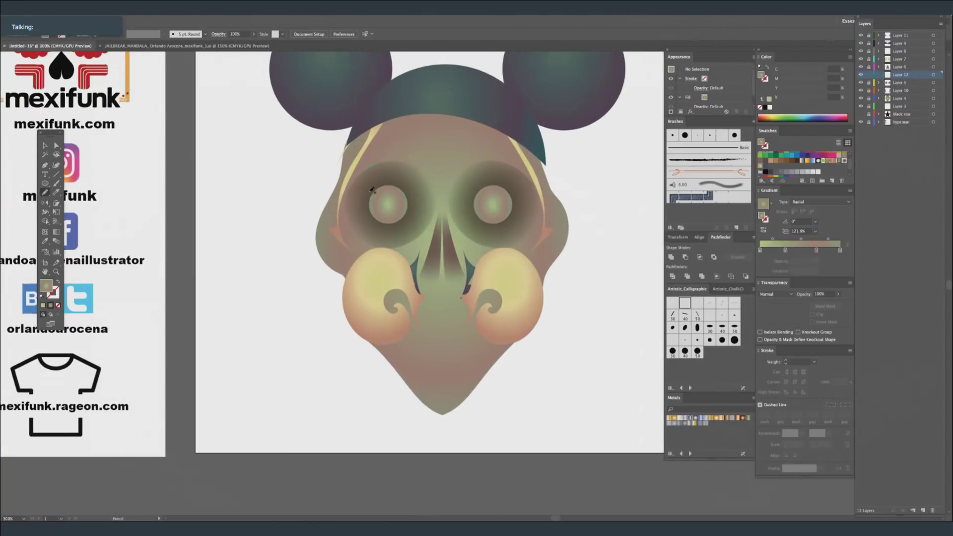
left_click_drag(358, 184, 351, 213)
mouse_move(398, 240)
left_mouse_down()
mouse_move(424, 224)
mouse_move(429, 184)
mouse_move(392, 158)
mouse_move(371, 165)
left_mouse_up()
left_click(777, 294)
left_click(784, 319)
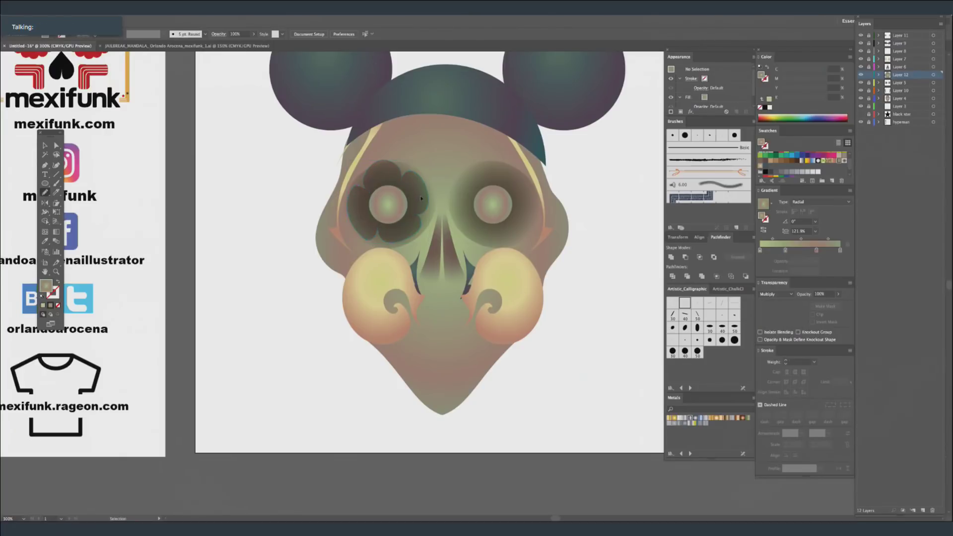
Nudge the left eye's flower slightly right and down, and set its blending mode to Normal.
key("Down")
key("Down")
key("Right")
key("Right")
key("Right")
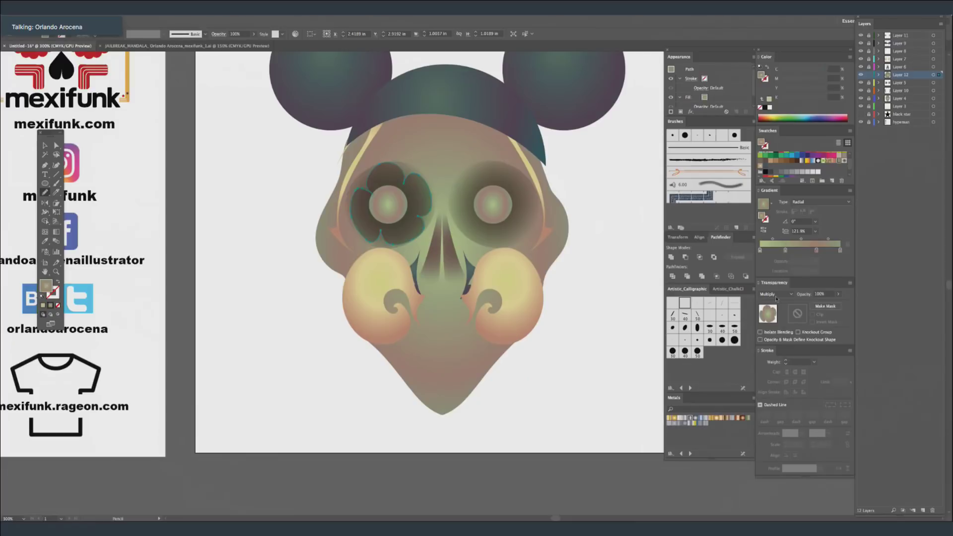
left_click(776, 295)
left_click(774, 303)
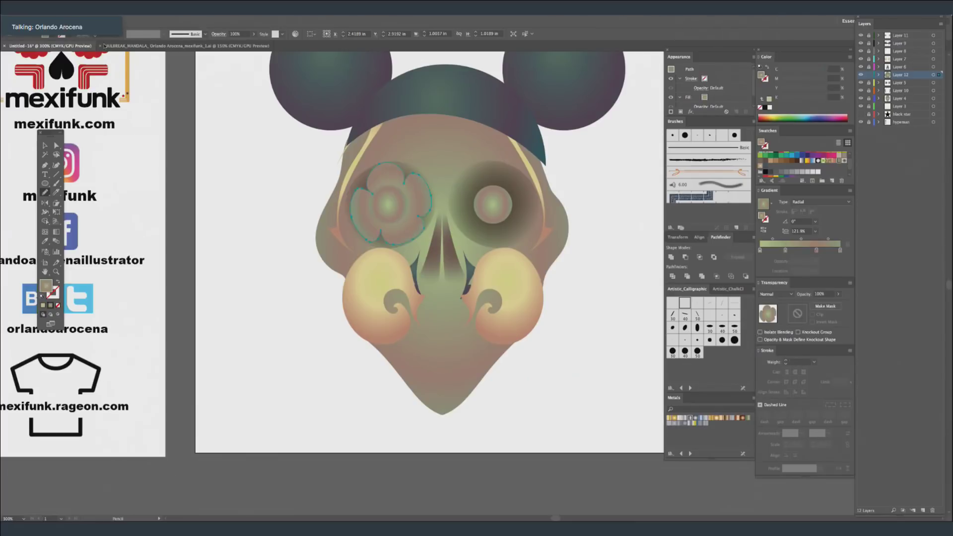
left_click(78, 11)
mouse_move(122, 132)
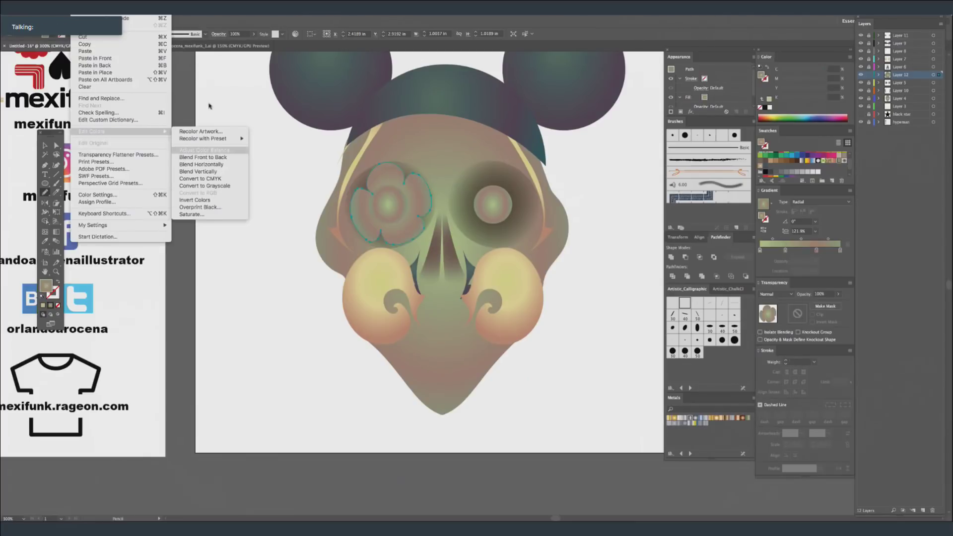
left_click(204, 150)
left_click(778, 172)
left_click(751, 184)
type("24")
key("Tab")
type("33")
key("Tab")
type("33")
left_click(815, 255)
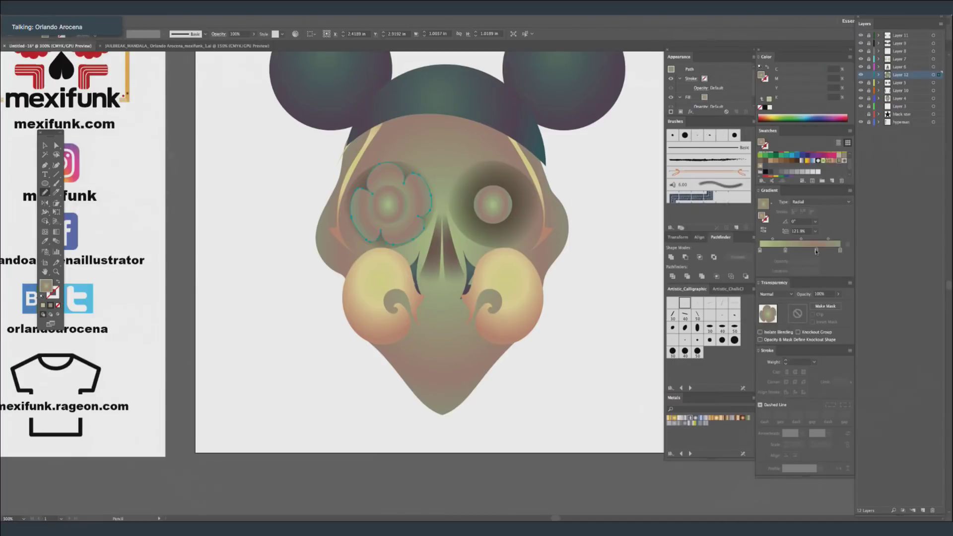
Recolour the flower's brownish gradient stop to orange (C 18, M 57, Y 87, K 0) and remove the inner green stop beside it.
left_click_drag(799, 71, 788, 72)
left_click_drag(805, 81, 807, 82)
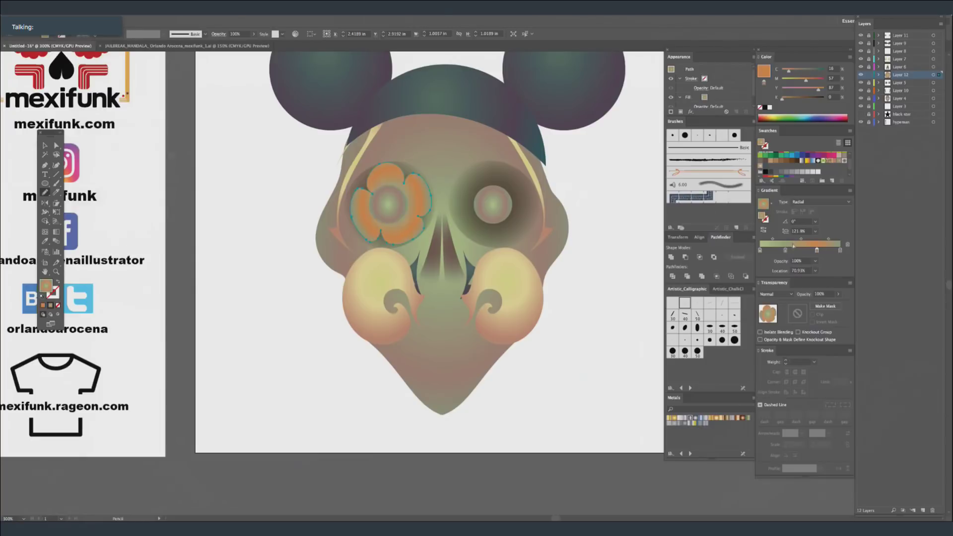
left_click_drag(785, 250, 785, 288)
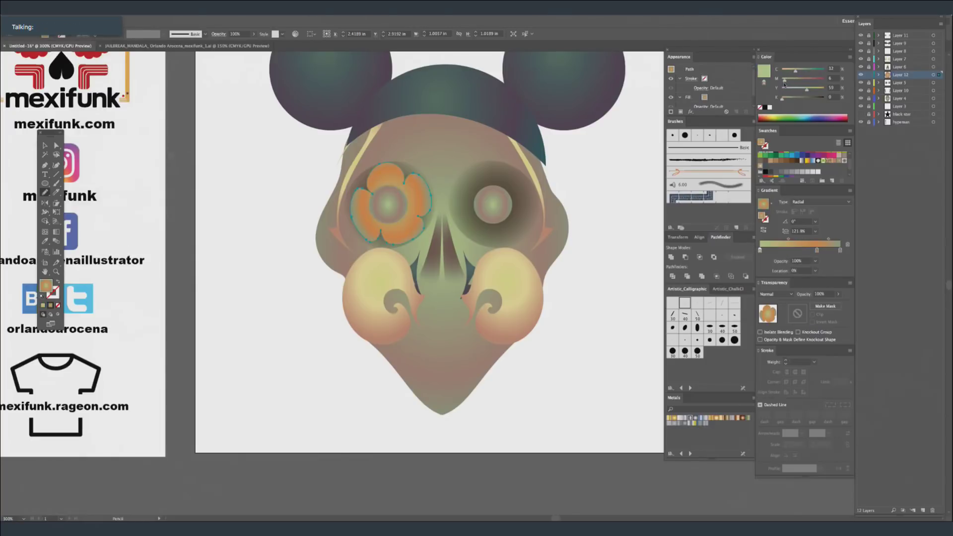
left_click(422, 195, "ctrl")
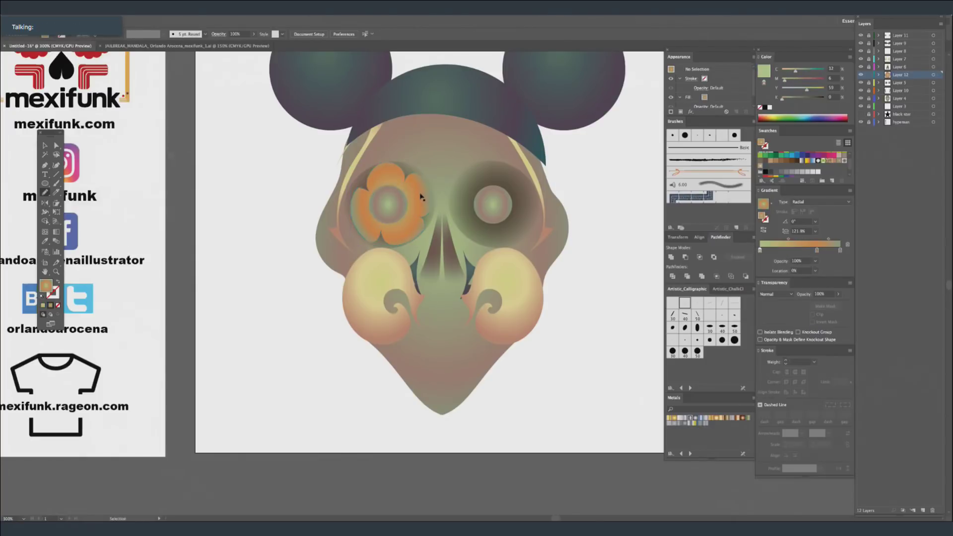
Copy the orange flower onto the right eye socket and reflect it to mirror the left one.
left_click_drag(429, 203, 481, 185)
left_click(45, 203)
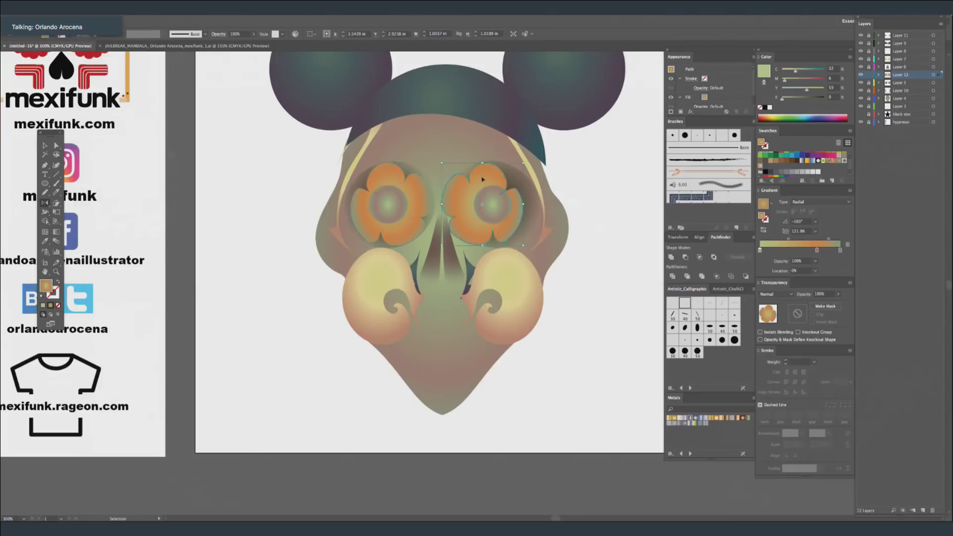
left_click(542, 296, "ctrl")
left_click_drag(555, 279, 536, 266)
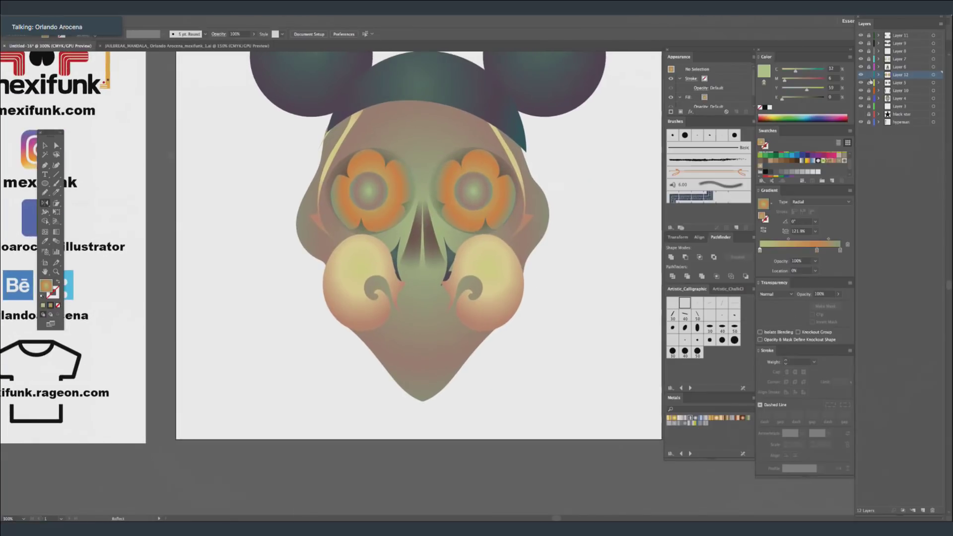
Unlock the layers from Layer 5 up, and adjust both eye circles' colour balance by Cyan 11, Magenta 6, Yellow -18 and Black 17.
left_click_drag(869, 82, 868, 36)
left_click(370, 194, "ctrl")
left_click(474, 195, "ctrl+shift")
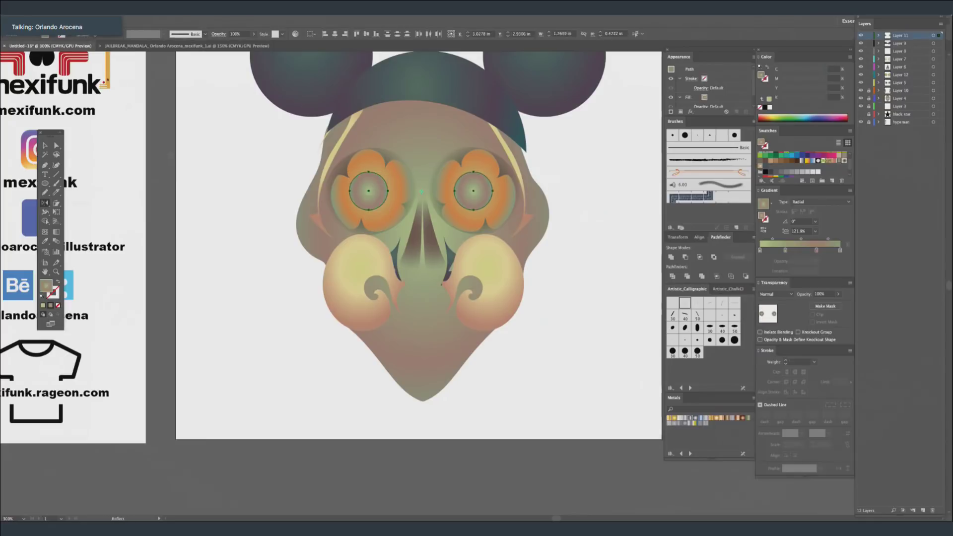
left_click(82, 7)
mouse_move(126, 131)
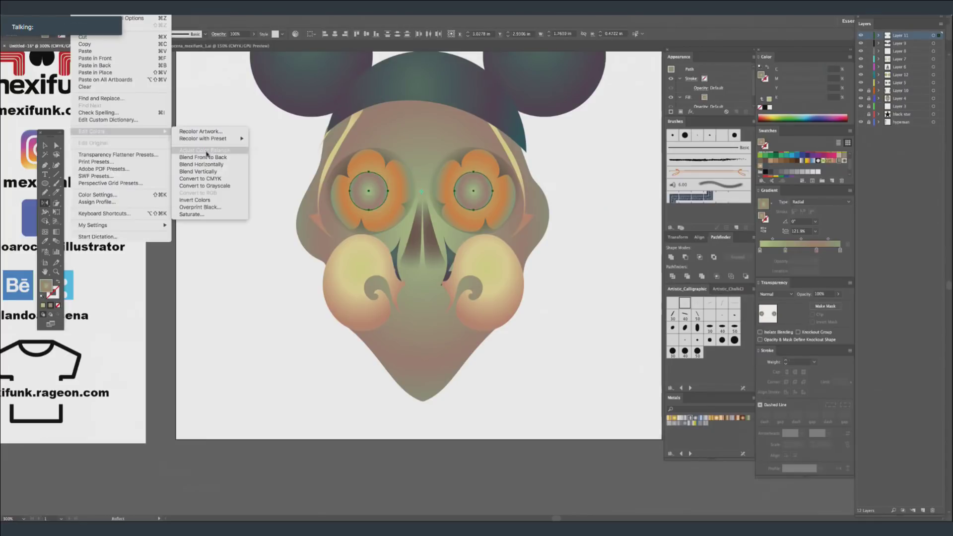
left_click(206, 151)
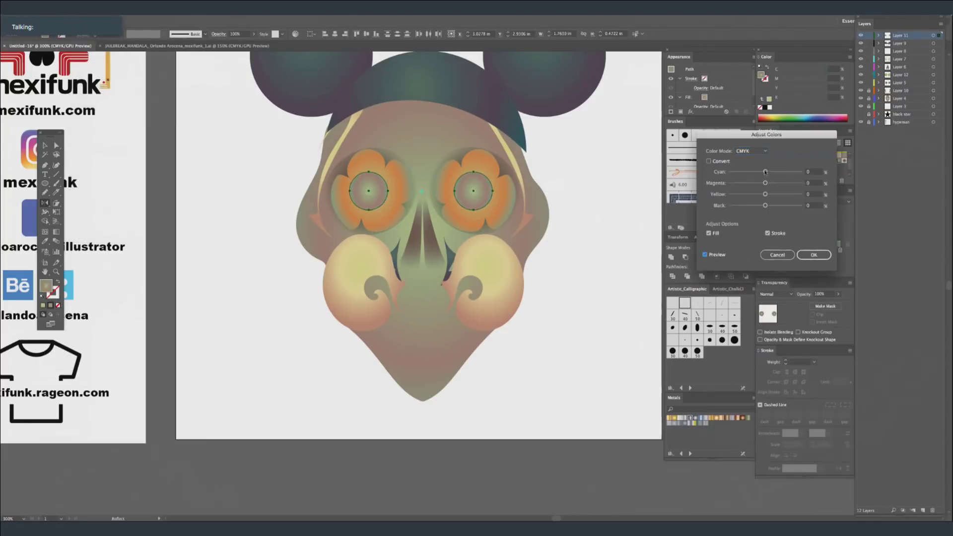
left_click_drag(765, 171, 760, 207)
left_click(777, 208)
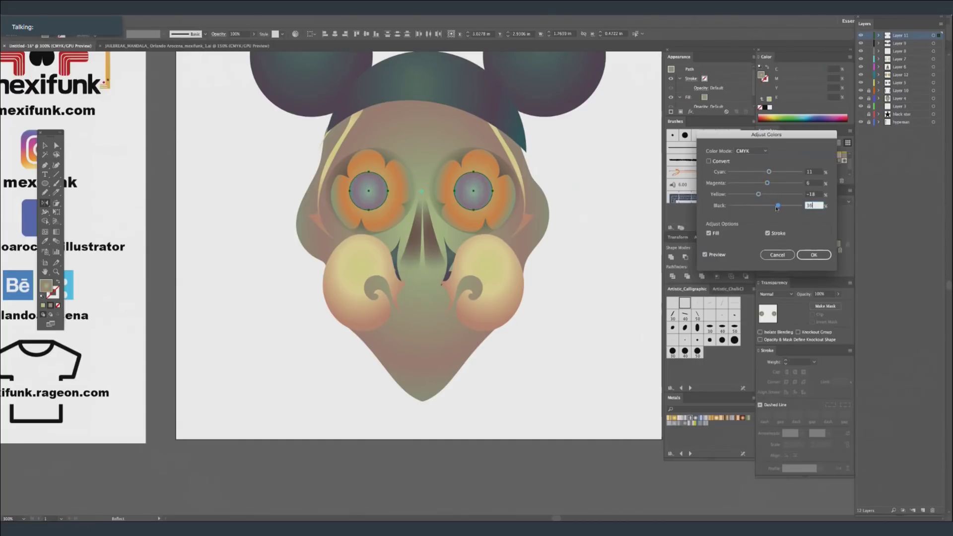
left_click(772, 207)
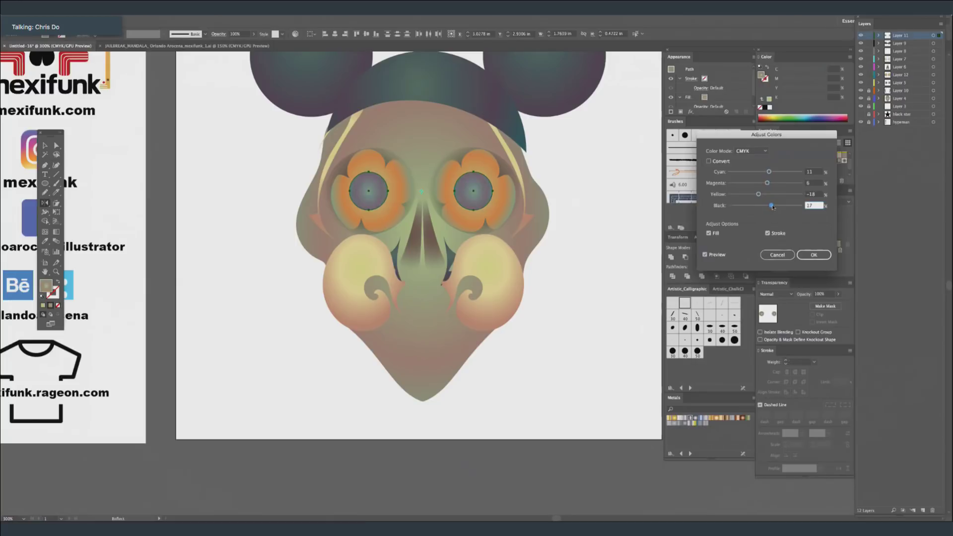
left_click(813, 255)
key("ctrl+shift+a")
Copy both dark eye circles, lock their layers, and paste the copies onto a new topmost layer.
left_click(46, 146)
left_click(376, 193)
left_click(480, 193, "shift")
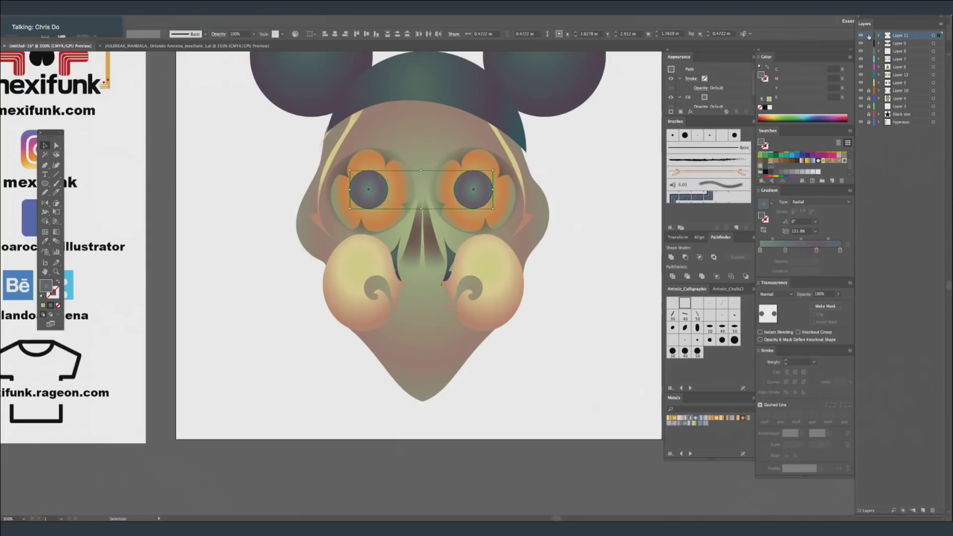
key("ctrl+shift+a")
key("ctrl+l")
key("ctrl+v")
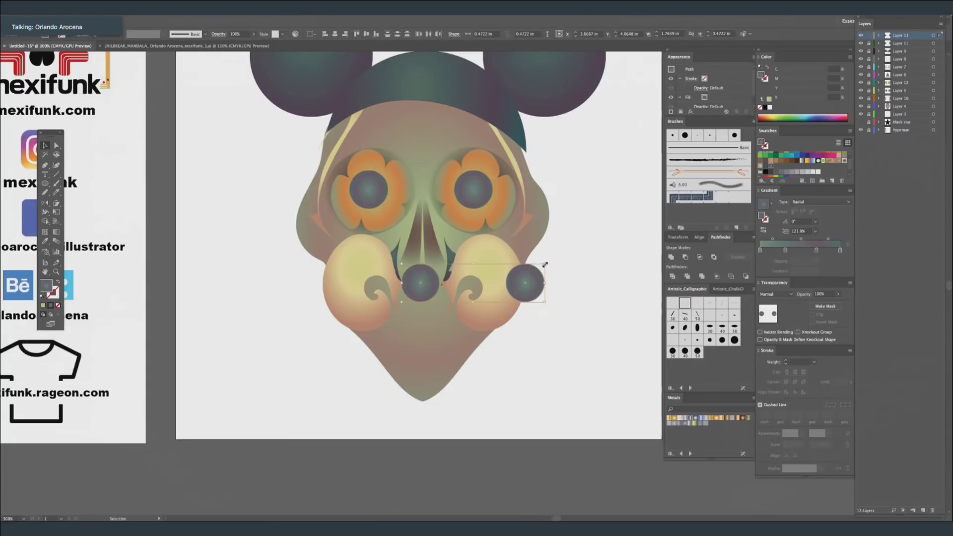
Shrink the pasted circles to about 0.31 in, centre one in the right eye, and delete the spare beside the nose.
left_click_drag(544, 266, 486, 178)
key("ctrl+shift+a")
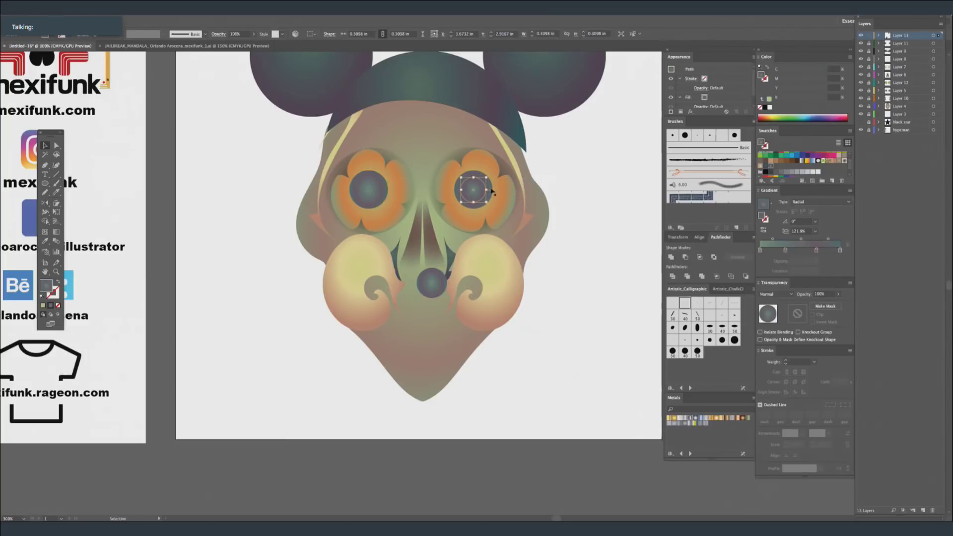
left_click(433, 283)
key("Delete")
Lighten the small right-eye circle by adjusting its colour balance by Cyan -25, Magenta -26, Yellow -30 and Black -19.
left_click(474, 191)
left_click(79, 10)
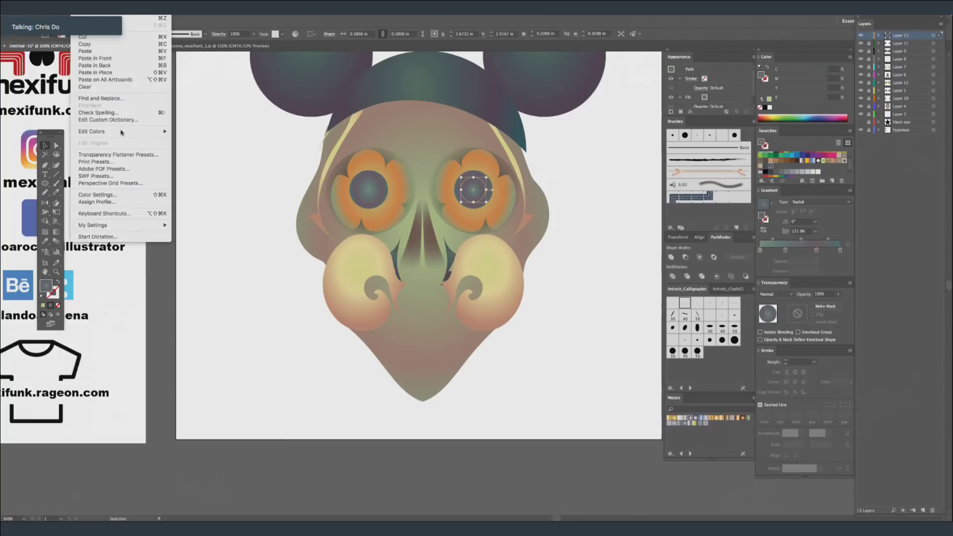
mouse_move(122, 133)
left_click(204, 149)
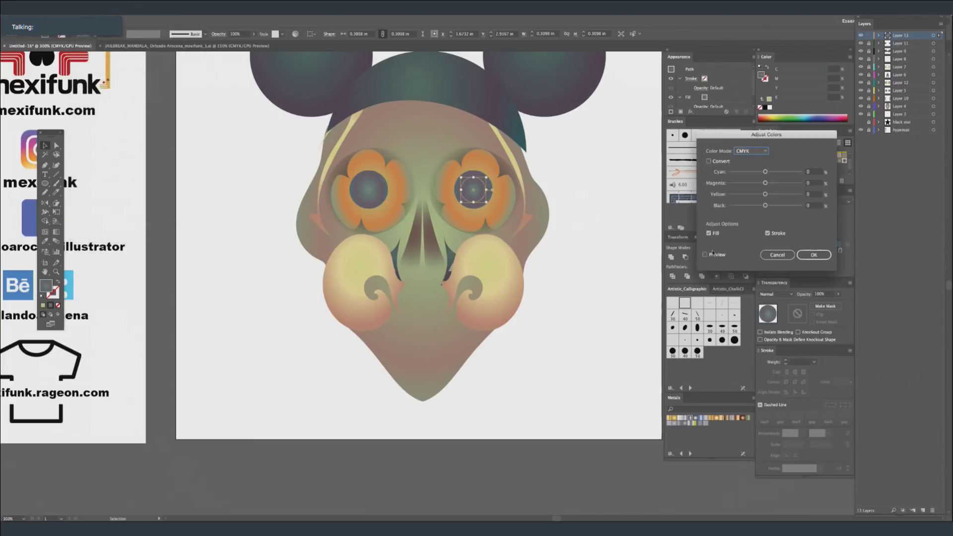
left_click(778, 172)
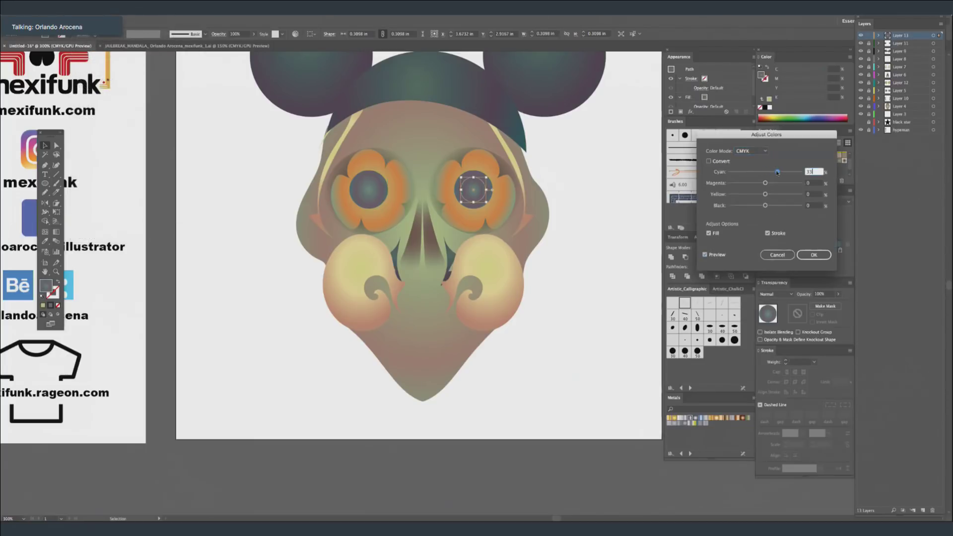
left_click(751, 173)
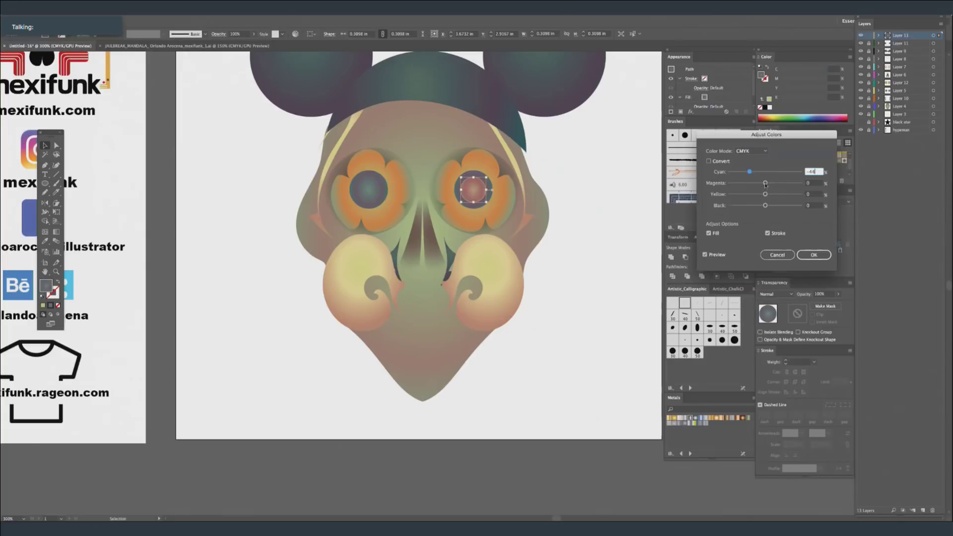
left_click(756, 183)
left_click(772, 206)
left_click_drag(759, 208, 756, 172)
left_click(814, 255)
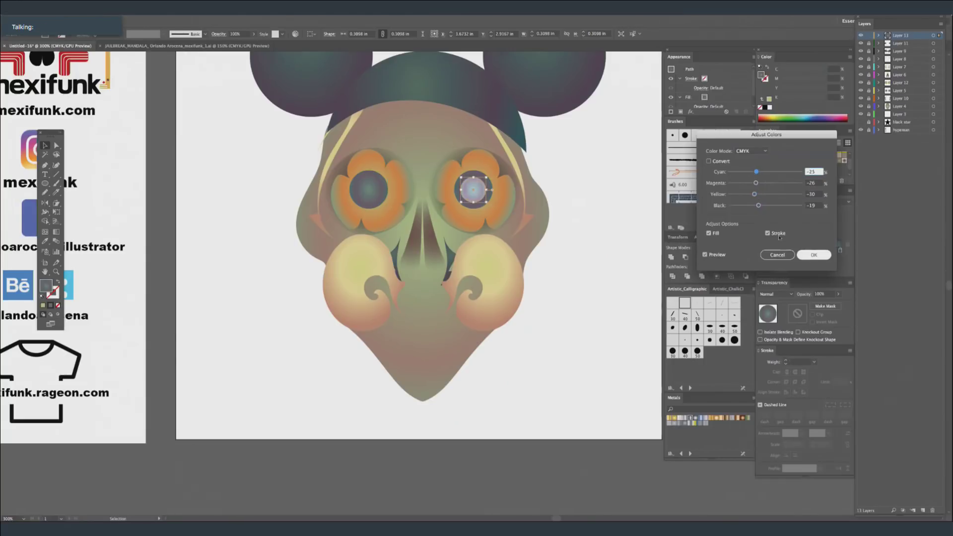
key("Return")
left_click(87, 230)
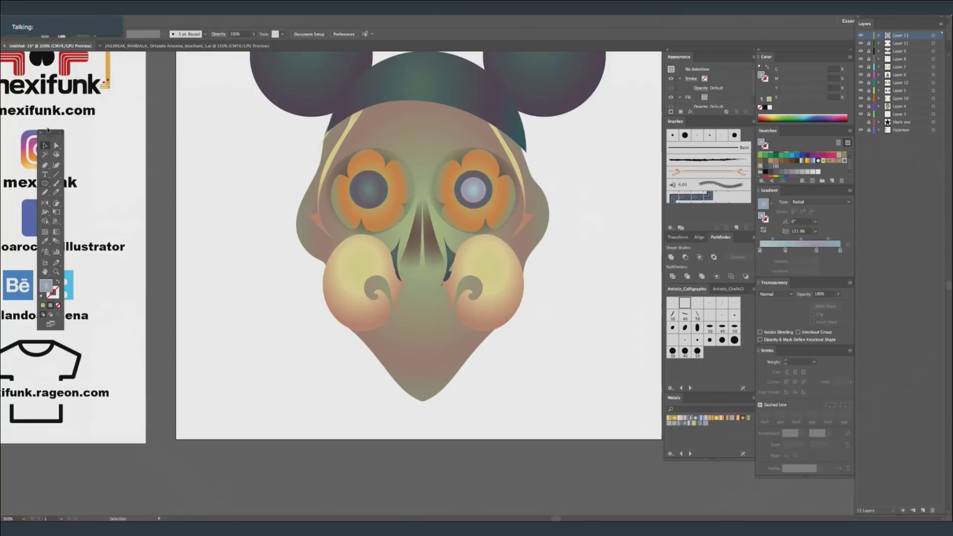
Slightly adjust the gradient of the light circle in the right eye and copy the circle into the left eye.
key("super+a")
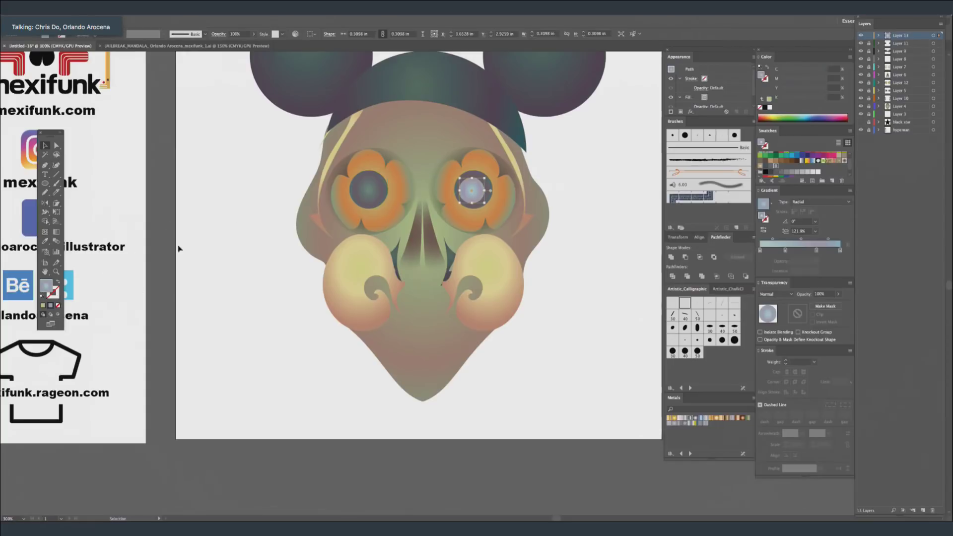
left_click(56, 232)
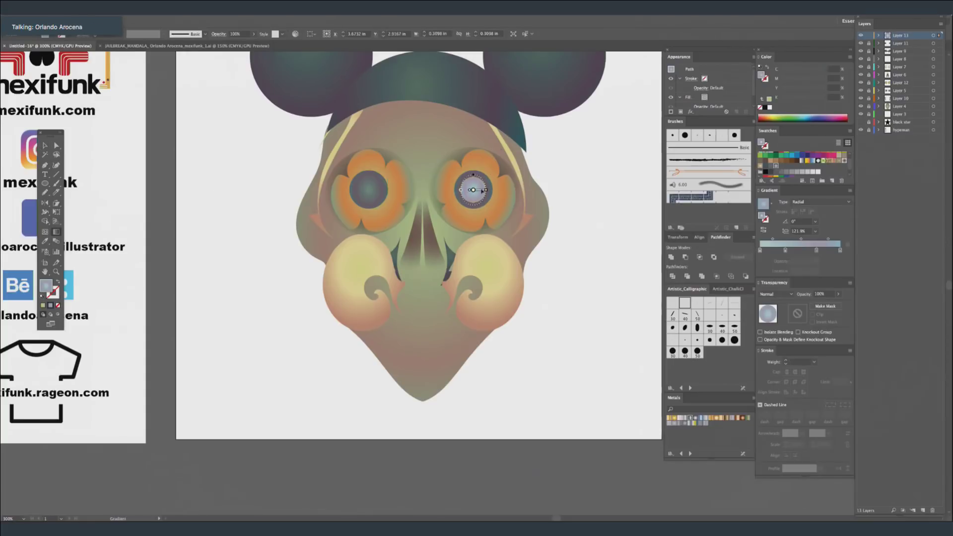
left_click_drag(481, 190, 480, 187)
key("super+shift+a")
key("v")
left_click_drag(391, 203, 372, 197)
left_click(591, 148)
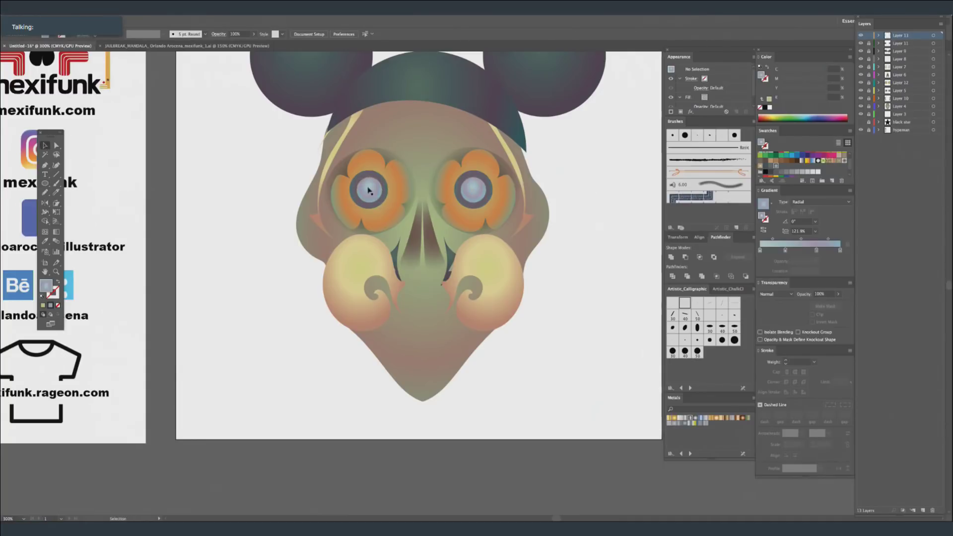
Draw a circle about 0.21 in wide centred in the left eye and fill it with the dark gradient sampled from the left ear.
key("l")
mouse_move(246, 190)
left_mouse_down()
mouse_move(258, 178)
mouse_move(251, 185)
mouse_move(369, 190)
left_mouse_up()
key("v")
key("ctrl+shift+a")
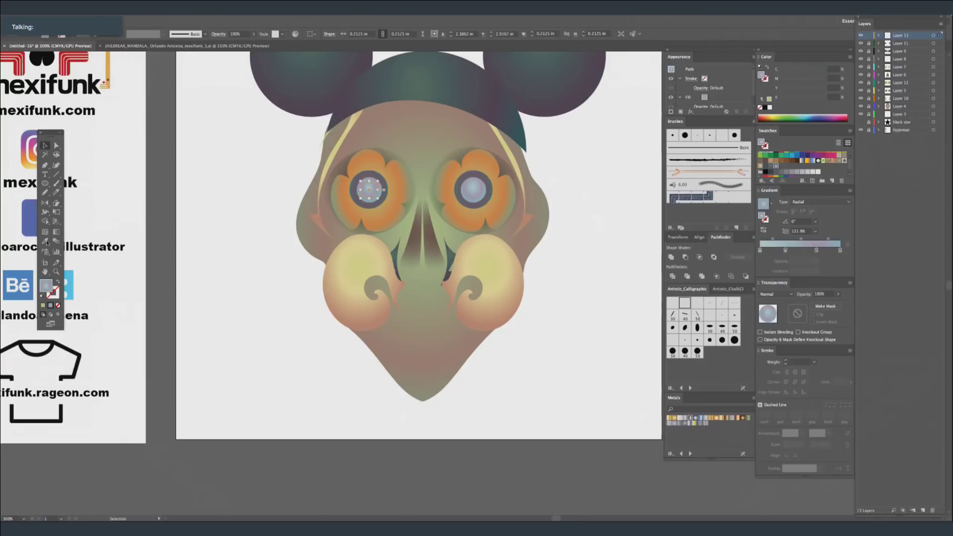
key("i")
left_click(310, 78)
key("ctrl+shift+a")
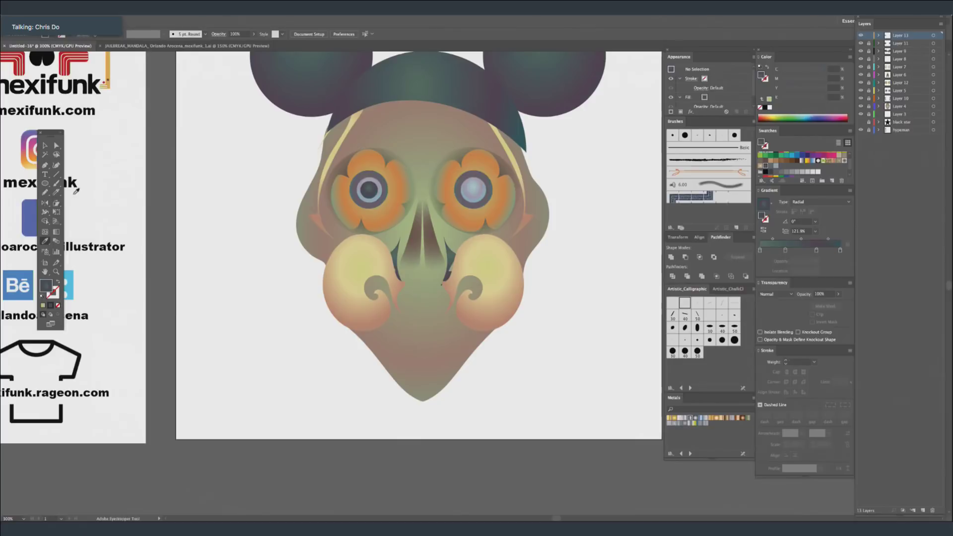
Shrink the dark pupil to about 0.19 in and keep it centred in the left eye's light circle.
key("v")
left_click(380, 195)
key("ctrl+shift+a")
left_click(383, 194)
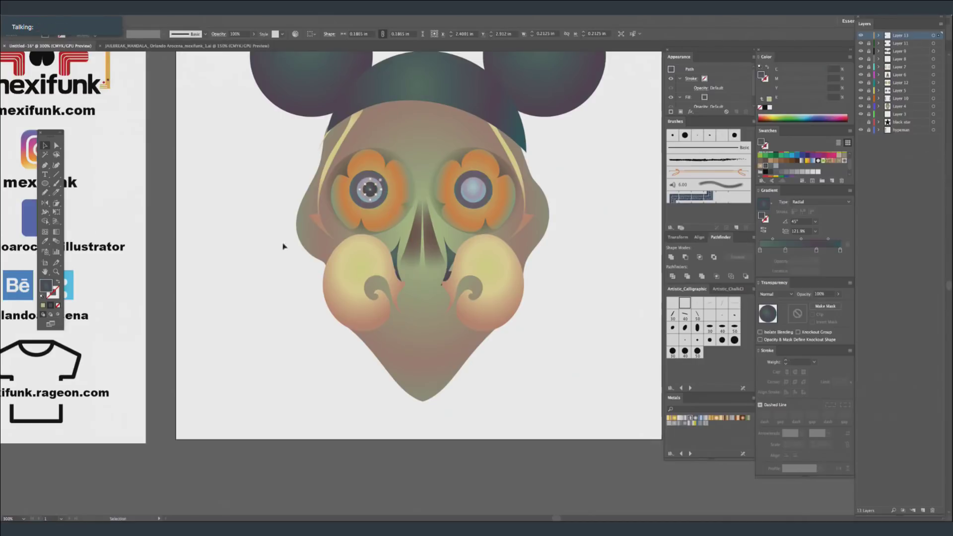
key("ctrl+shift+a")
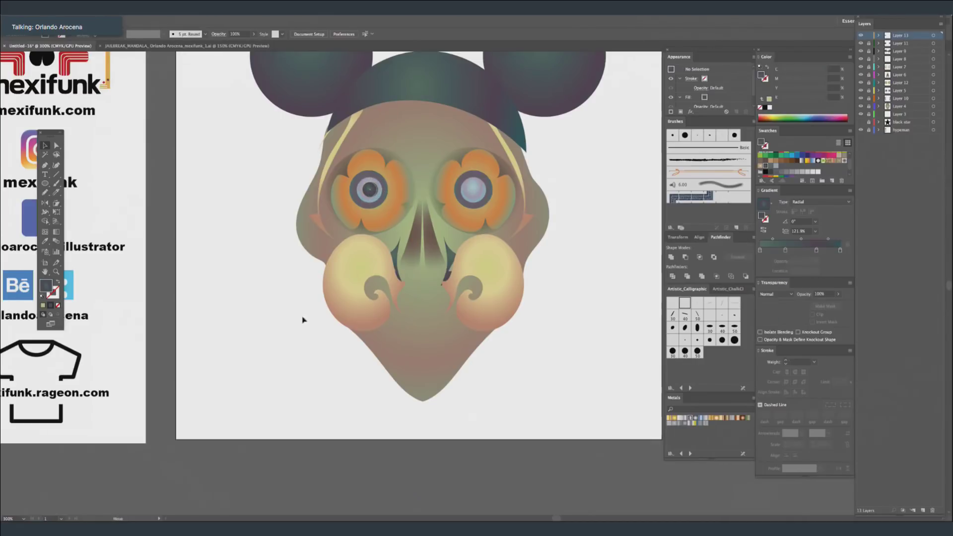
Copy the dark pupil into the right eye and nudge it to the centre of the light circle.
left_click(467, 202)
key("Left")
key("Left")
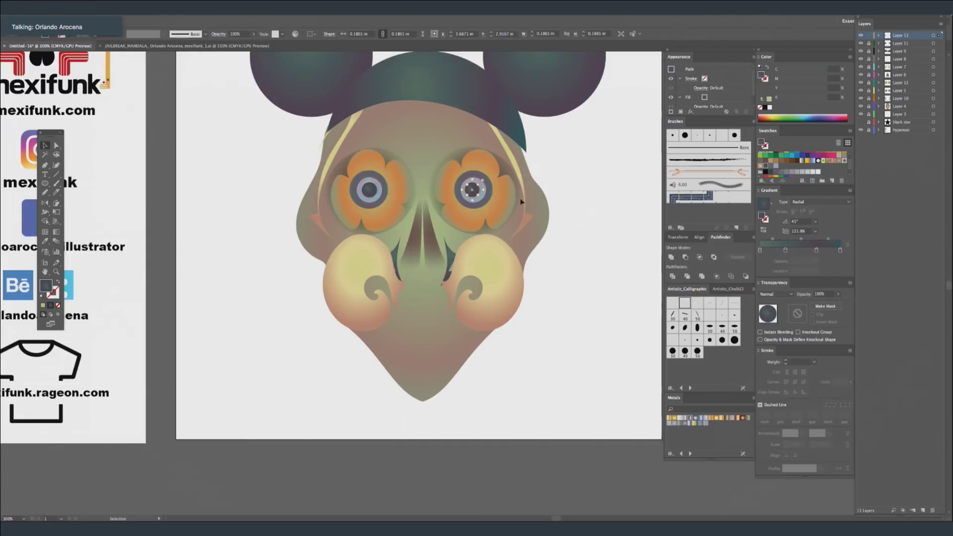
key("Right")
left_click(647, 85)
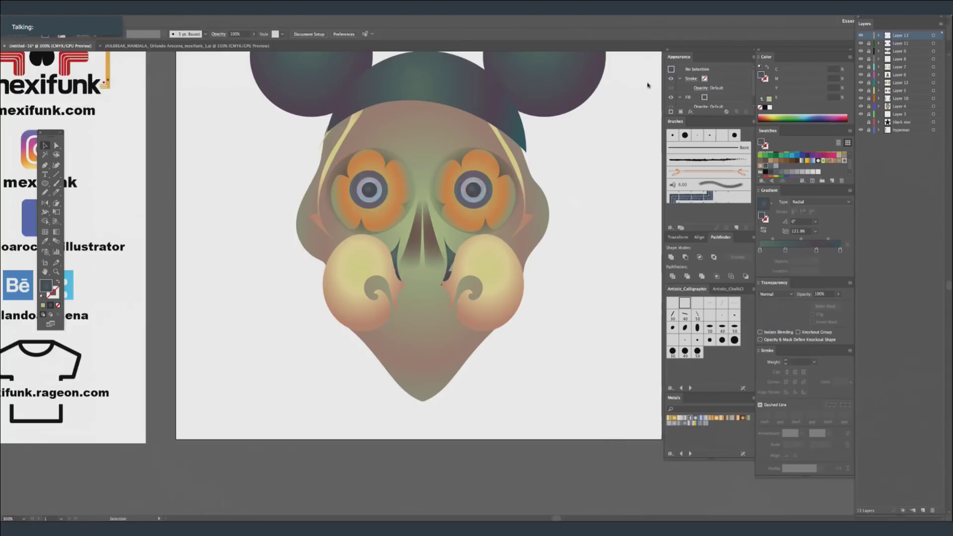
In a new layer above Layer 4, draw a dark arched brow about 1.12 × 0.94 in over the left eye with the Pen tool.
left_click(906, 107)
key("ctrl+l")
left_click(45, 166)
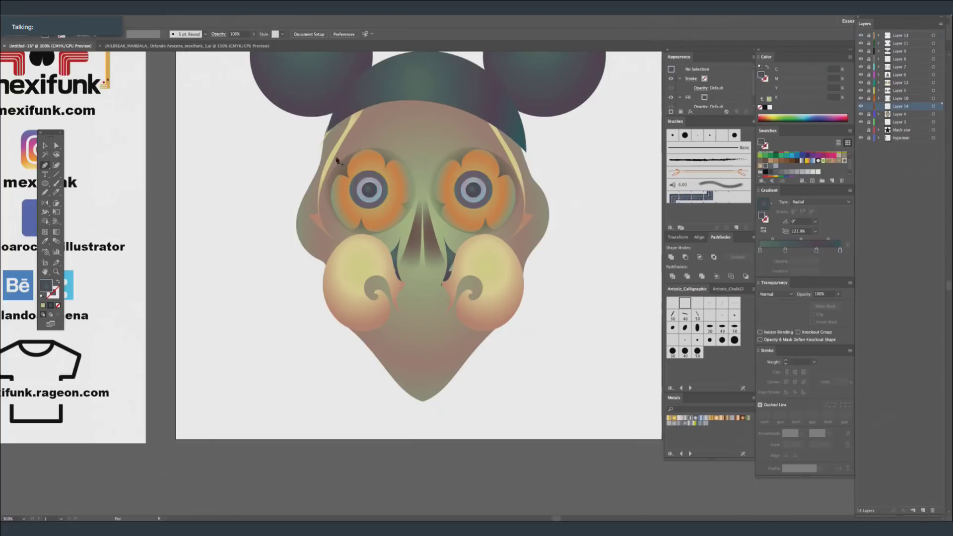
left_click(331, 172)
left_click_drag(349, 131, 351, 149)
left_click(350, 131)
left_click_drag(389, 112, 404, 113)
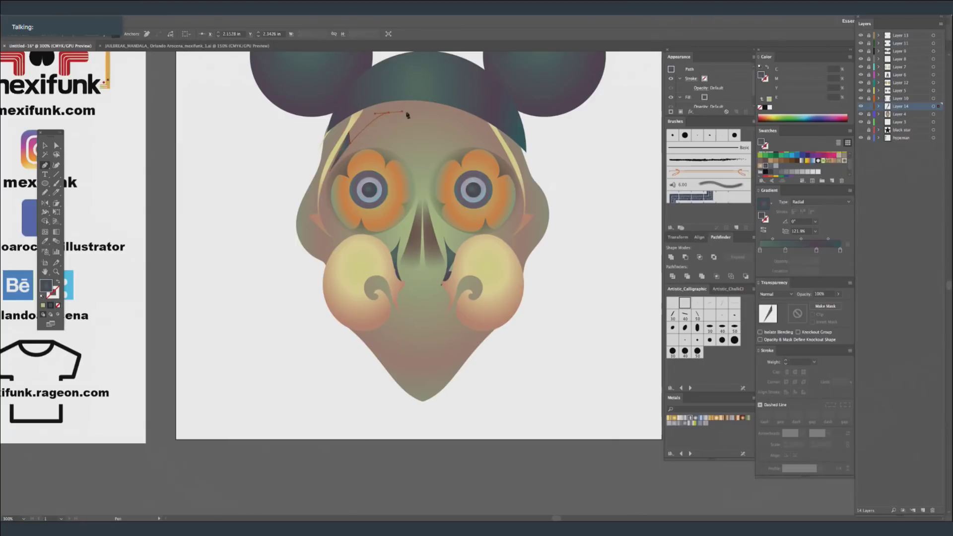
left_click_drag(419, 159, 397, 140)
left_click(417, 188)
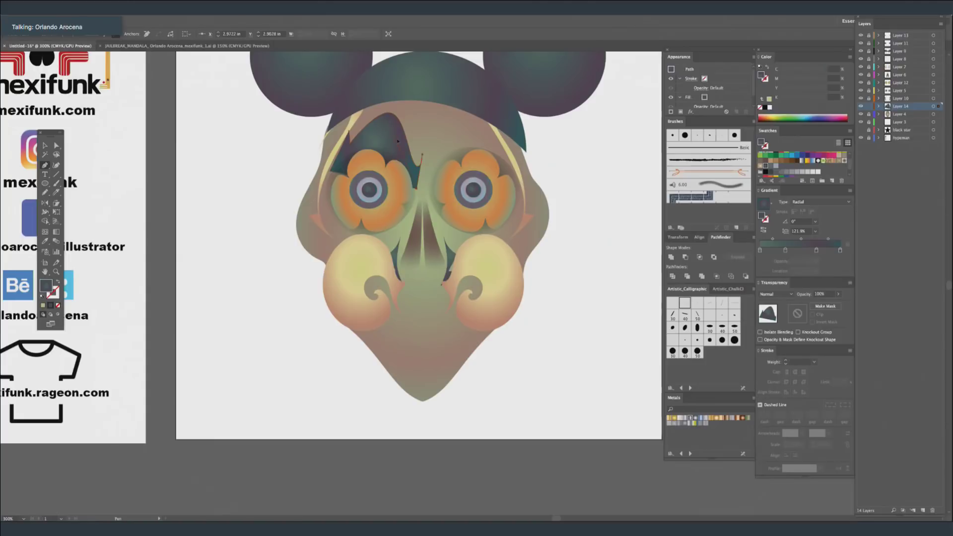
left_click(333, 174)
left_click(332, 172)
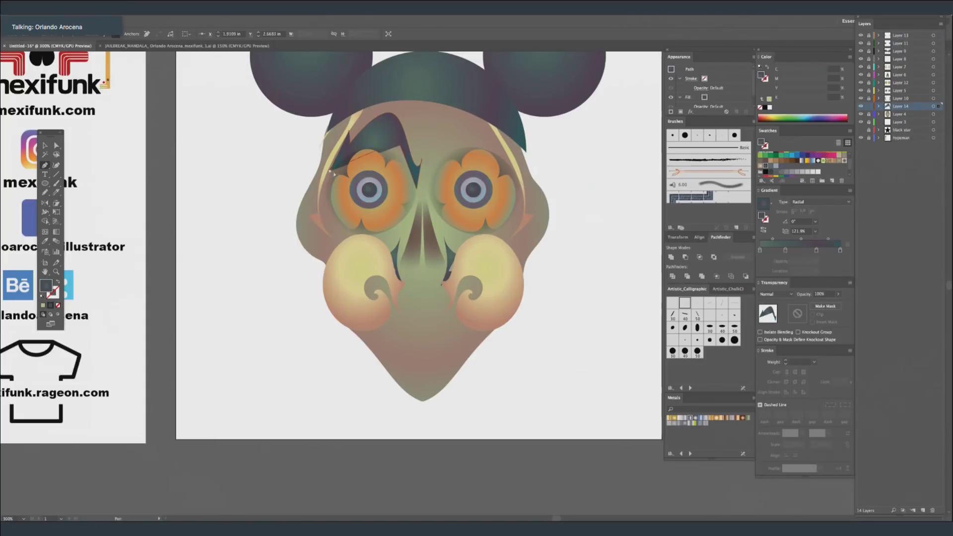
key("v")
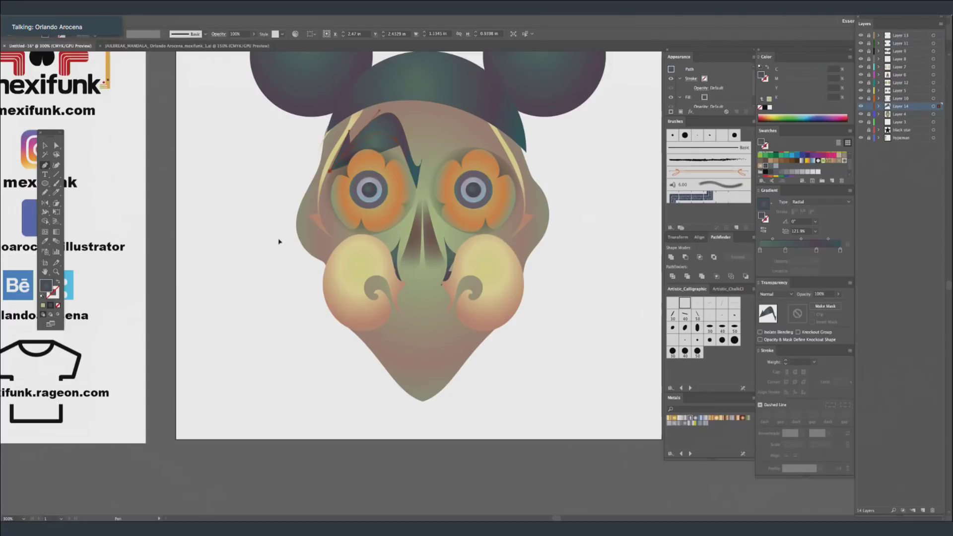
left_click(293, 282)
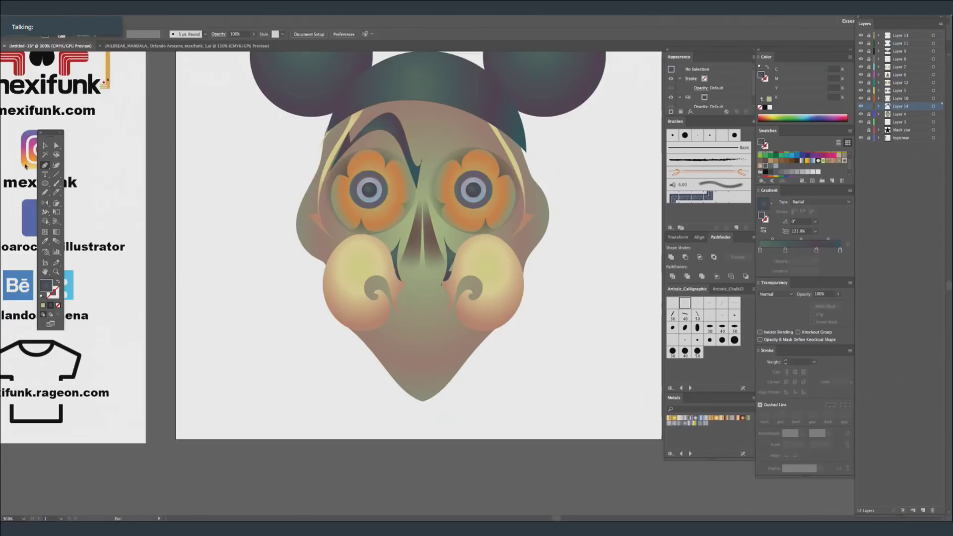
Copy the dark brow, reflect it horizontally and place it symmetrically over the right eye.
key("ctrl+v")
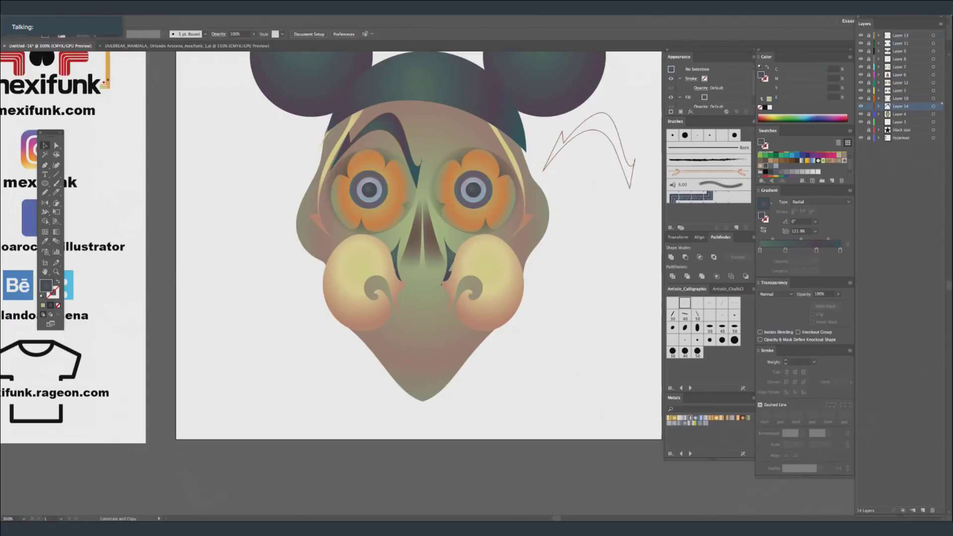
left_click(45, 203)
left_click_drag(609, 123, 473, 144)
left_click(552, 210)
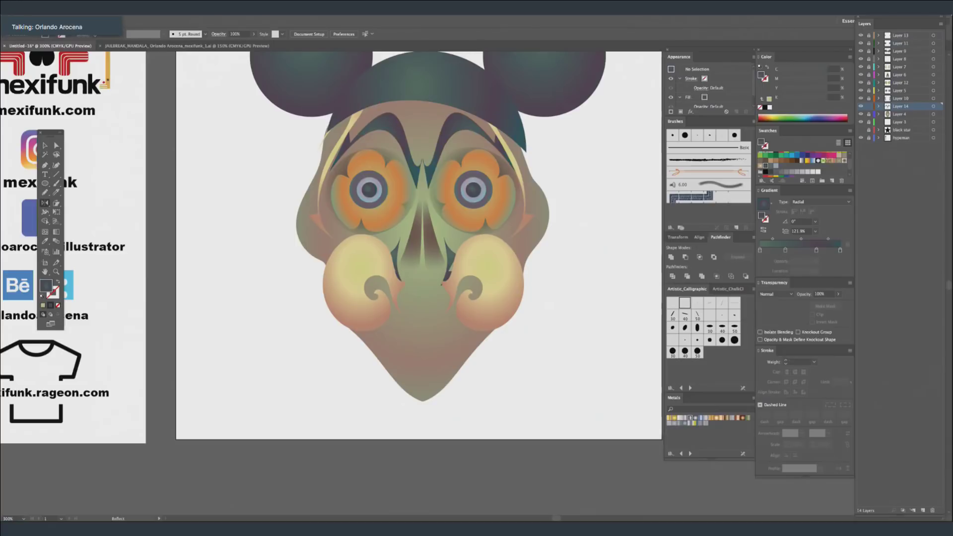
In a new layer above Layer 14, draw a small dark curved shadow behind the left cheek at the side of the face.
left_click(45, 166)
left_click_drag(469, 250, 485, 302)
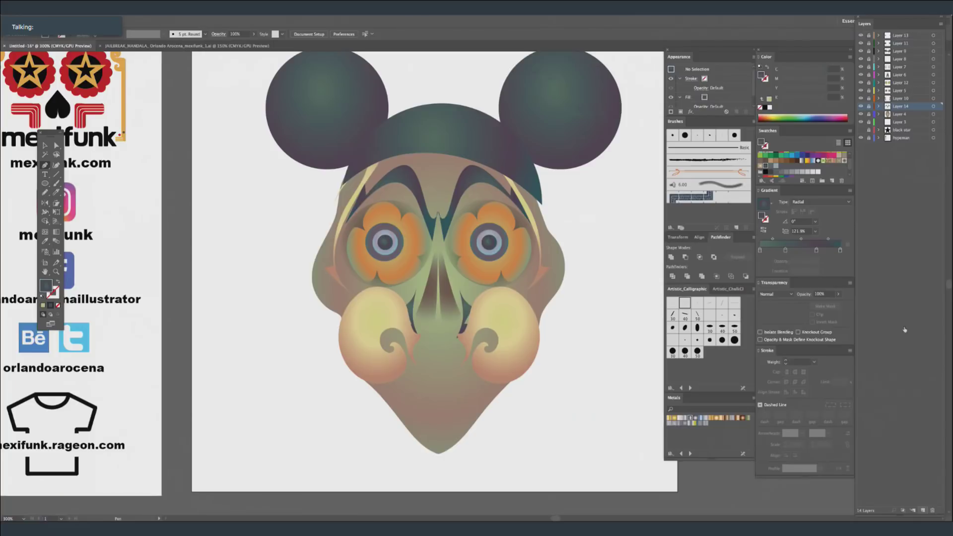
left_click(334, 265)
left_click(324, 268)
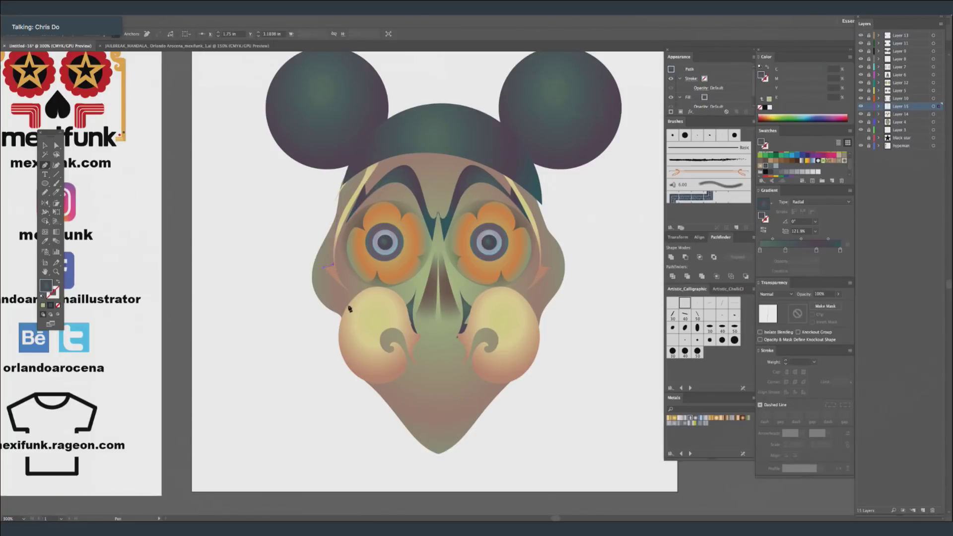
left_click_drag(346, 307, 344, 152)
left_click(348, 294)
left_click(241, 301, "super")
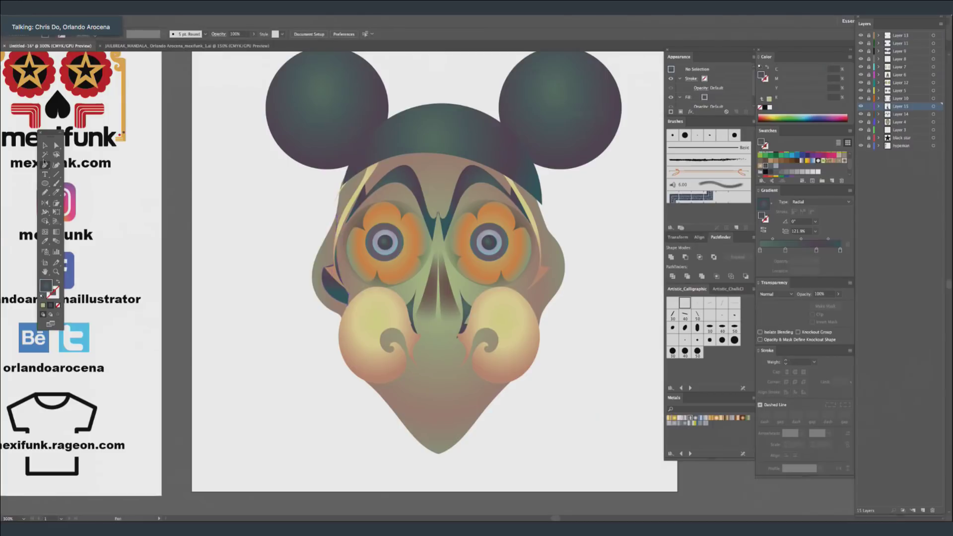
Copy the dark side shadow and mirror it onto the matching spot on the right side of the face.
left_click(45, 146)
left_click_drag(336, 289, 534, 265)
key("o")
key("v")
key("super+shift+a")
In a new top layer, draw the left half of a long tongue about 1.56 in high, running from below the nose past the chin.
left_click(45, 164)
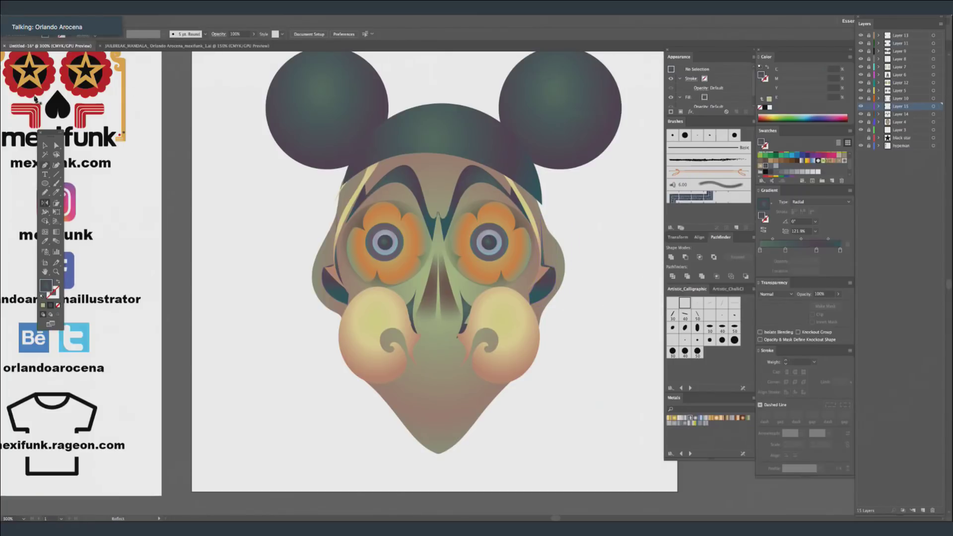
left_click(914, 36)
left_click(922, 510)
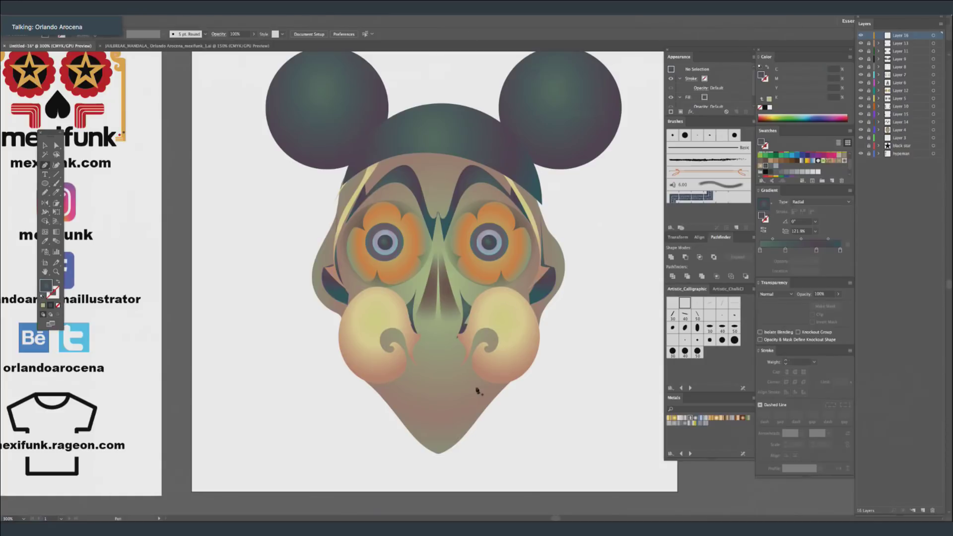
left_click_drag(410, 346, 416, 420)
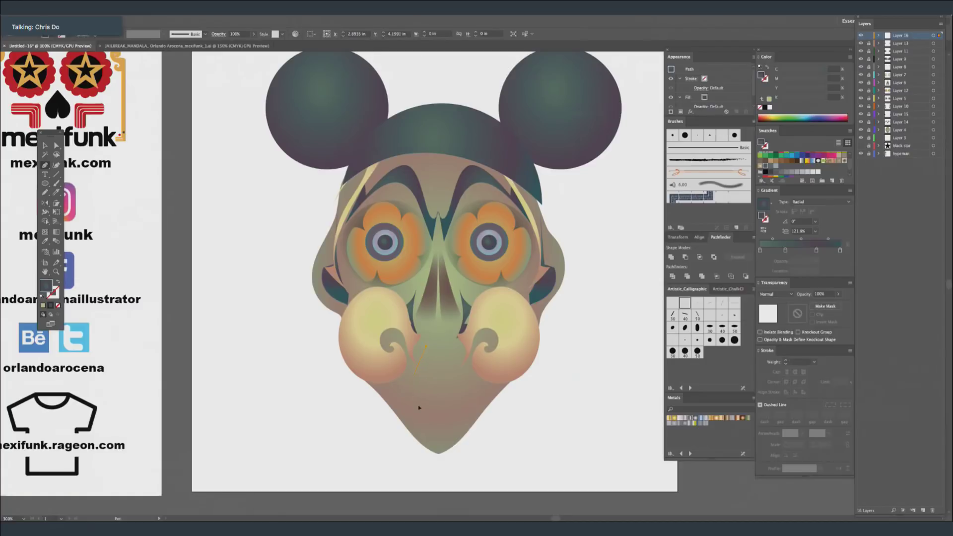
left_click(411, 453)
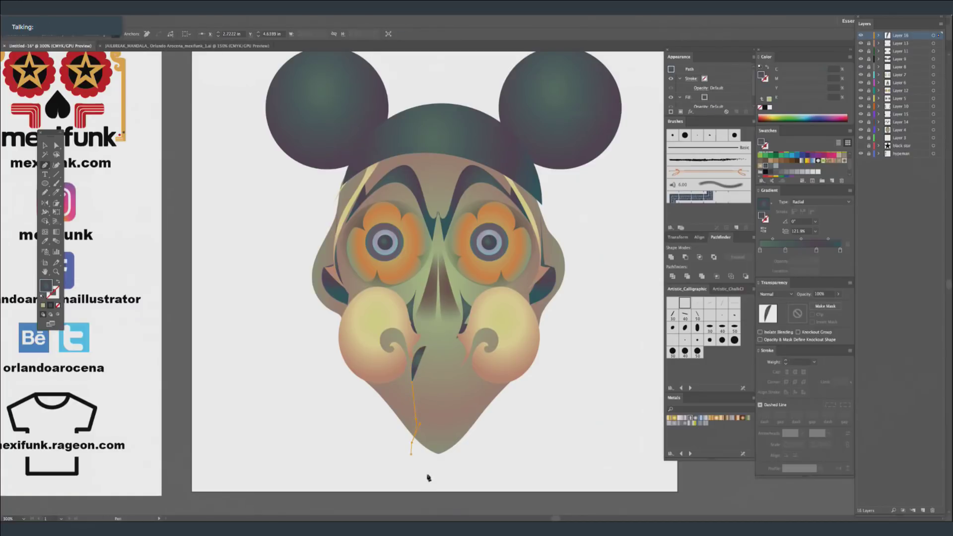
left_click_drag(425, 471, 432, 476)
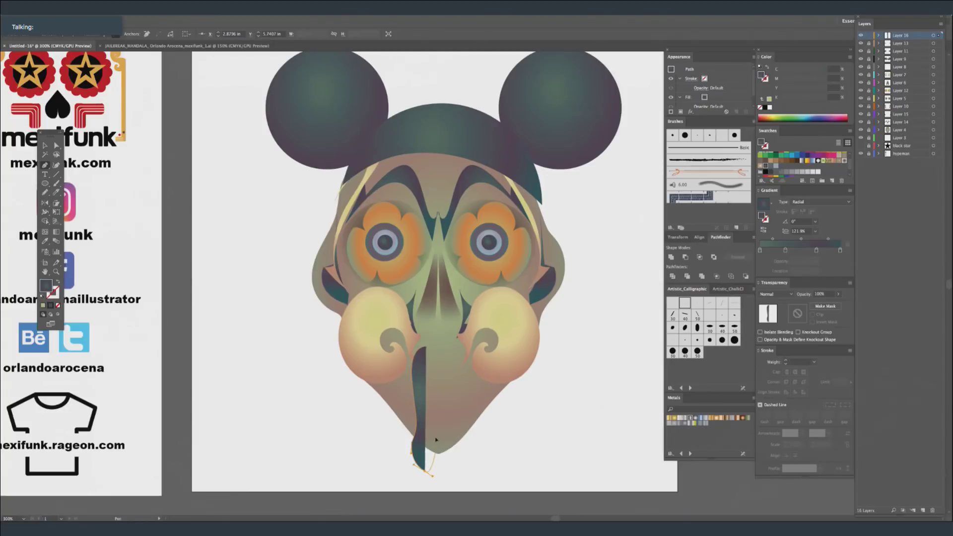
left_click(436, 439)
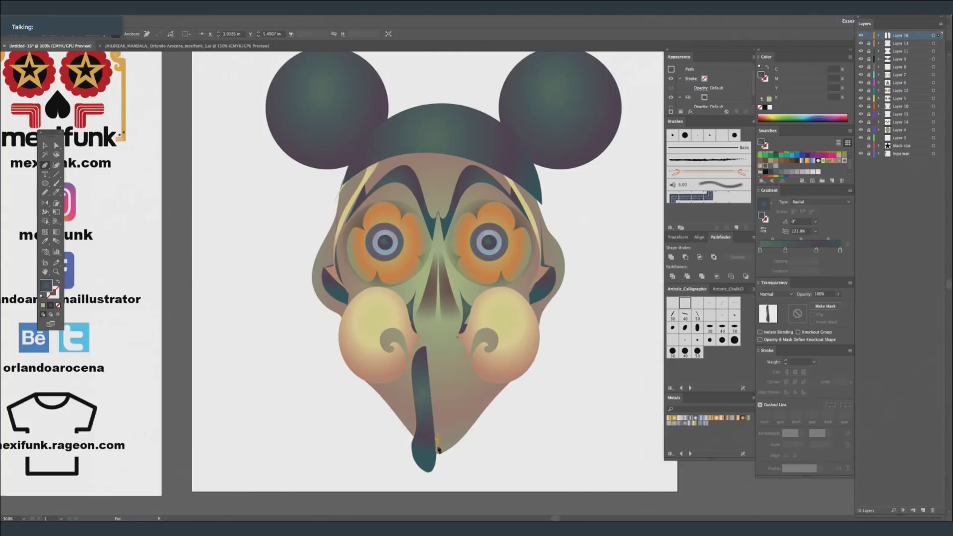
left_click(435, 350)
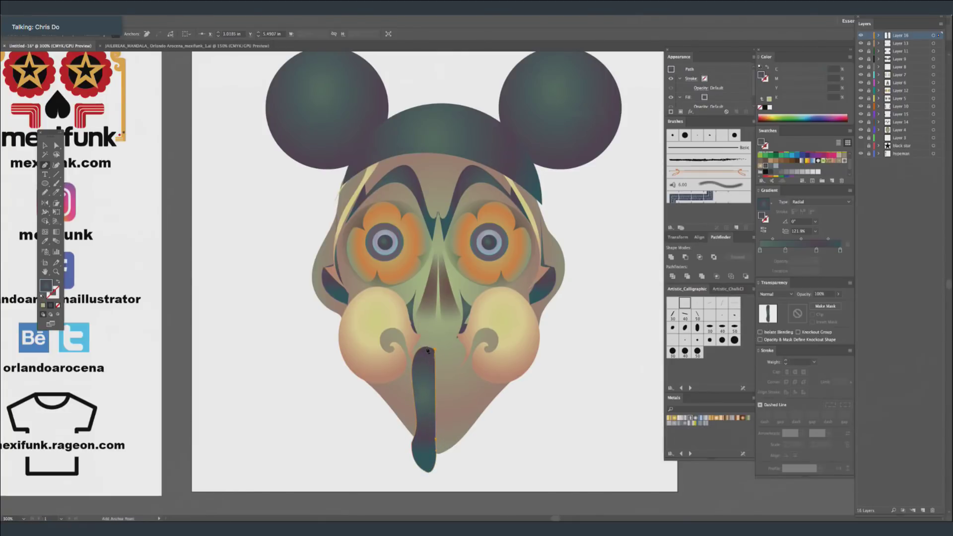
left_click(428, 351)
Copy the tongue half, mirror it horizontally and set it beside the original to form the right half.
left_click(45, 146)
left_click(245, 140)
left_click_drag(431, 384, 597, 317)
left_click_drag(589, 384, 471, 407)
Nudge both tongue halves to the face's centre, widen them to about 0.64 in overall and unite them into one shape.
key("ctrl+a")
key("Right")
key("Right")
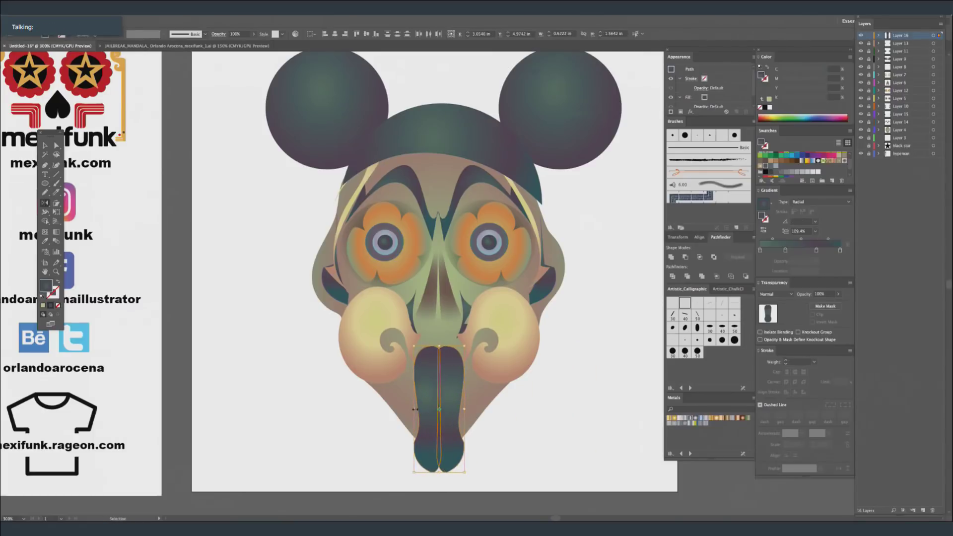
left_click_drag(411, 408, 408, 408)
key("o")
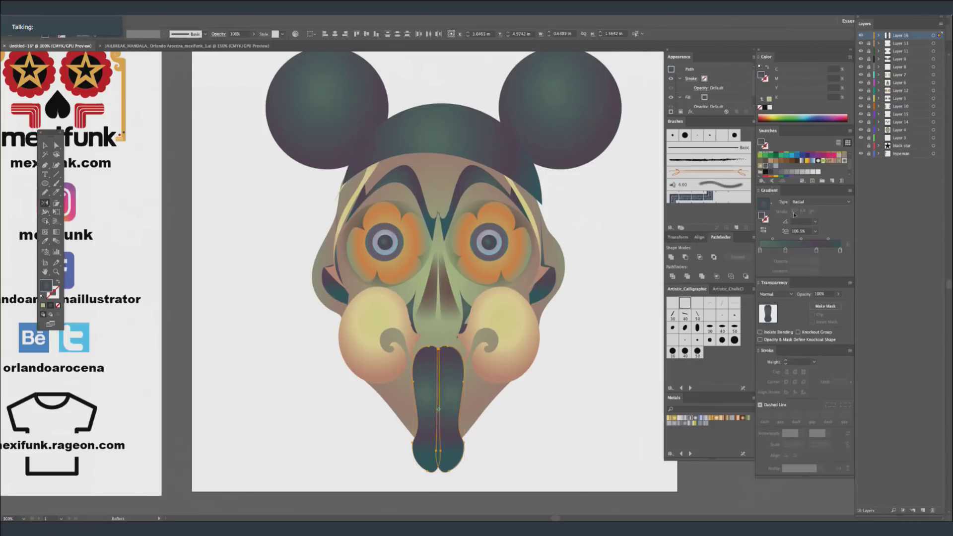
left_click(671, 257)
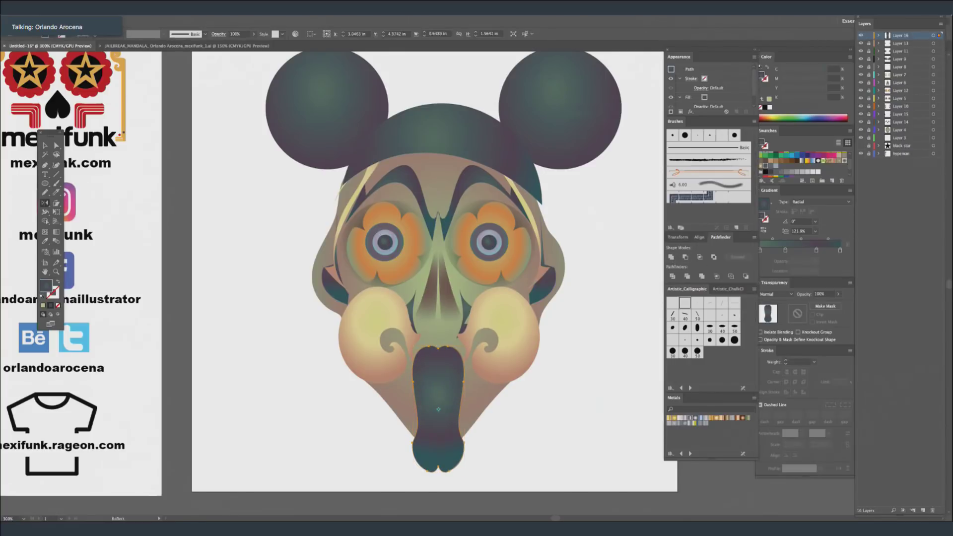
Recolour the tongue to red by adjusting its colour balance to Cyan -66, Magenta 18 and Yellow 21.
left_click(64, 6)
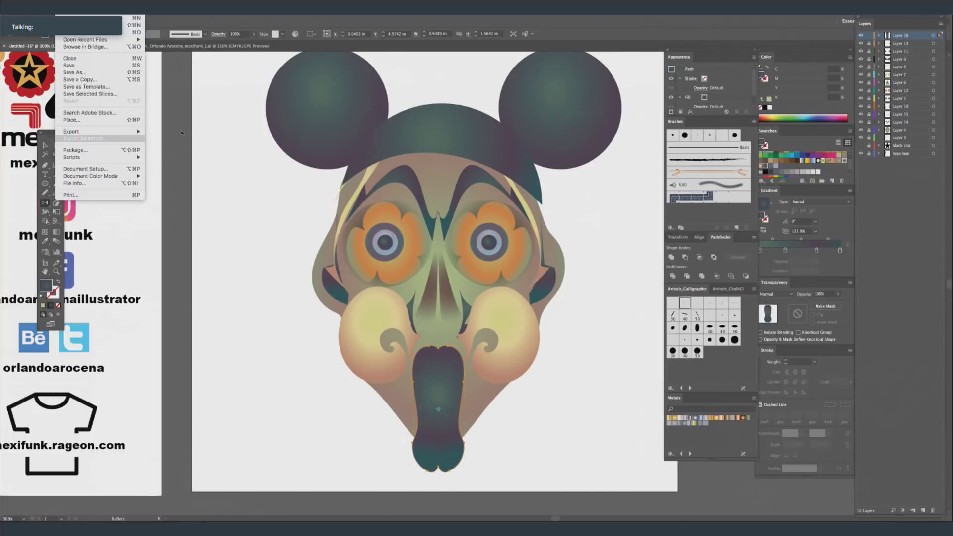
mouse_move(80, 9)
mouse_move(123, 133)
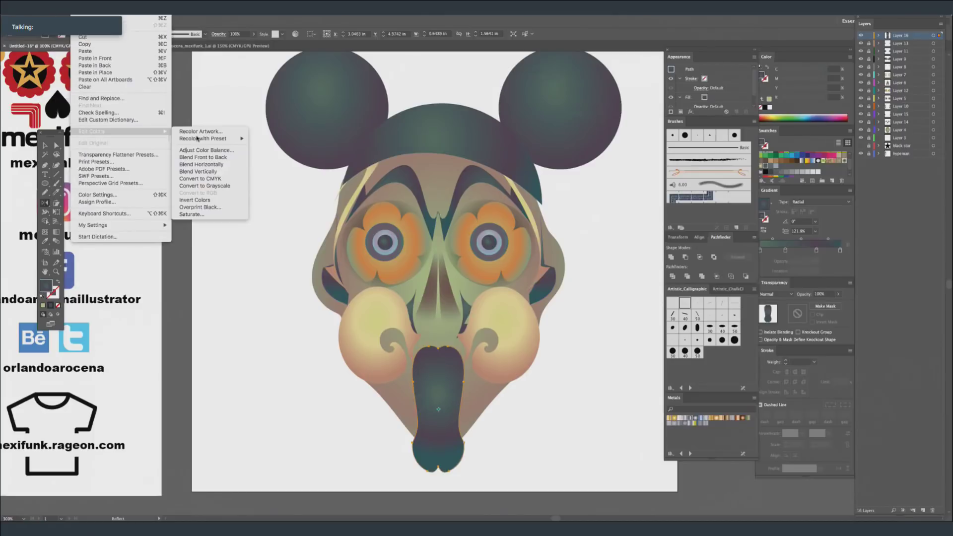
left_click(199, 150)
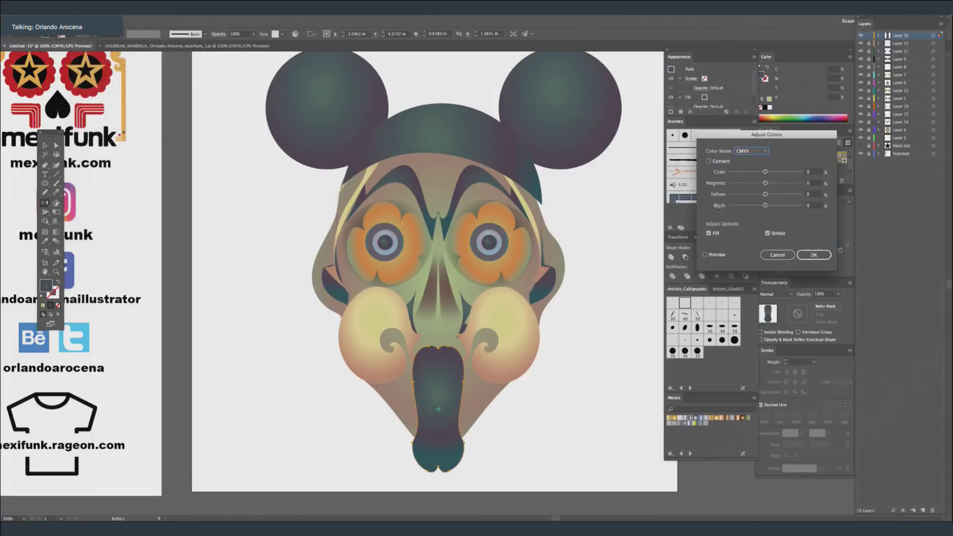
left_click(705, 254)
mouse_move(765, 172)
left_mouse_down()
mouse_move(750, 172)
mouse_move(771, 183)
left_mouse_up()
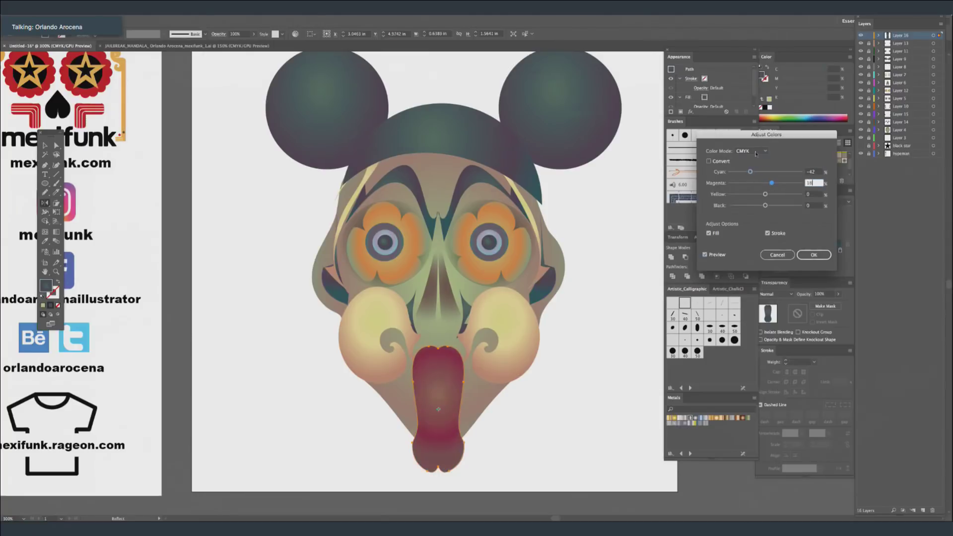
left_click(771, 195)
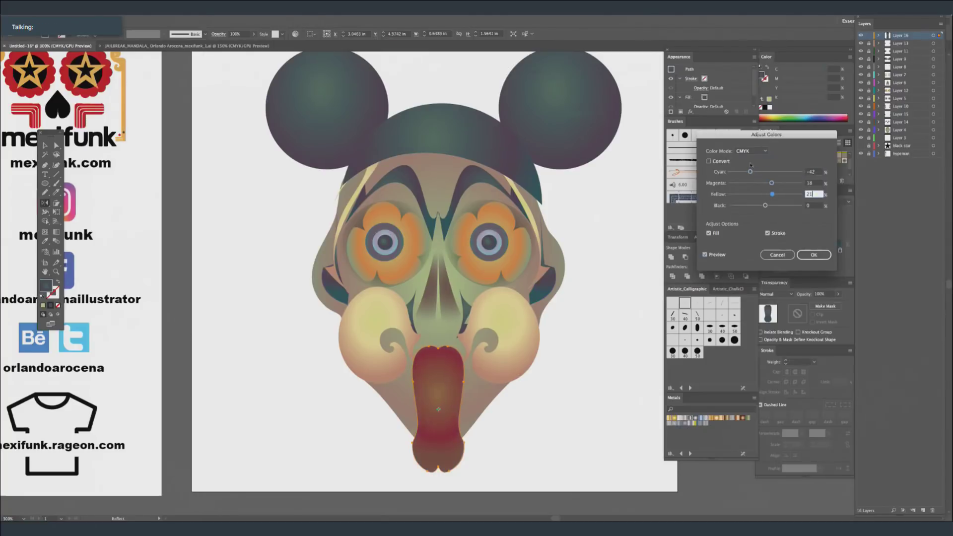
left_click_drag(750, 172, 741, 172)
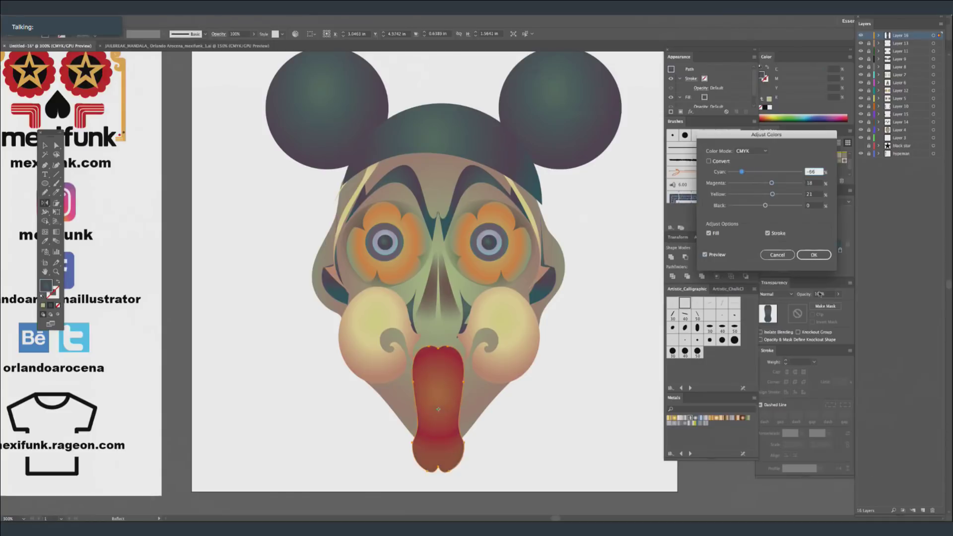
left_click(814, 255)
Hide the tongue's layer and create a new layer directly beneath it, ready for the Pencil tool.
left_click(861, 36)
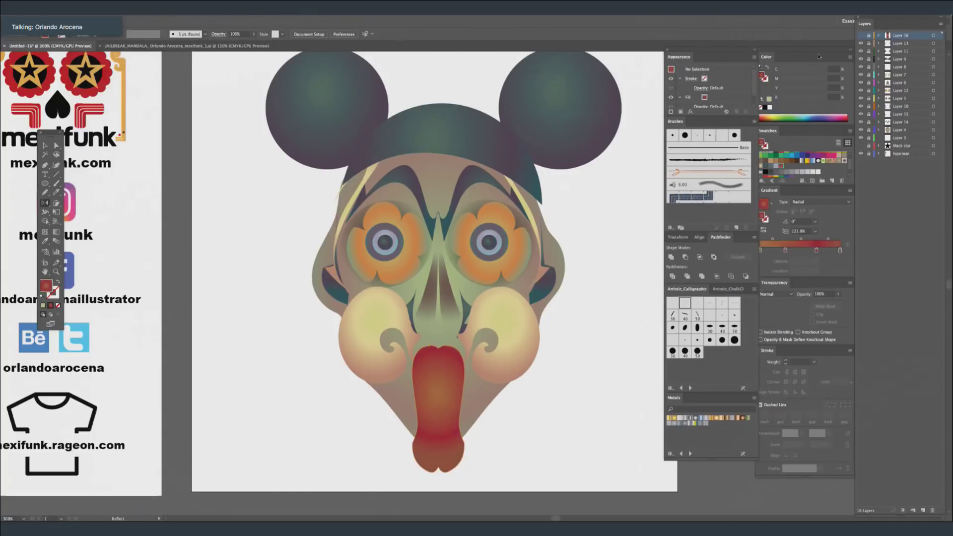
left_click(45, 192)
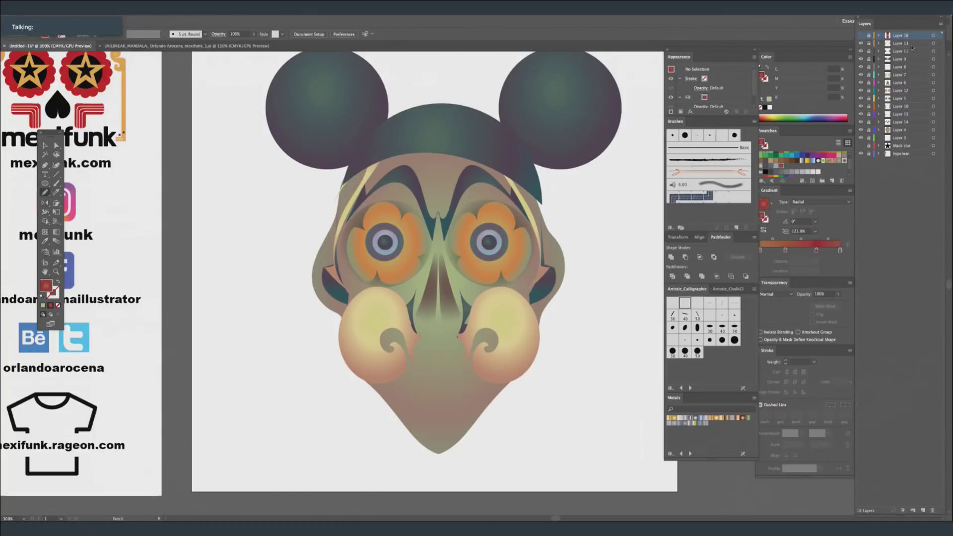
left_click(911, 43)
key("ctrl+l")
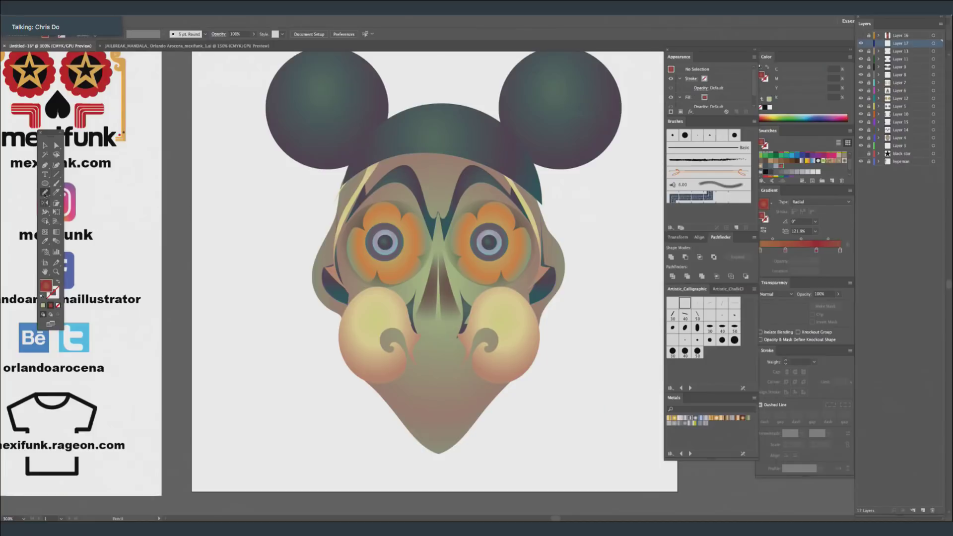
key("space")
left_click_drag(513, 360, 511, 336)
mouse_move(430, 328)
left_mouse_down()
mouse_move(430, 317)
mouse_move(419, 326)
left_mouse_up()
key("super+z")
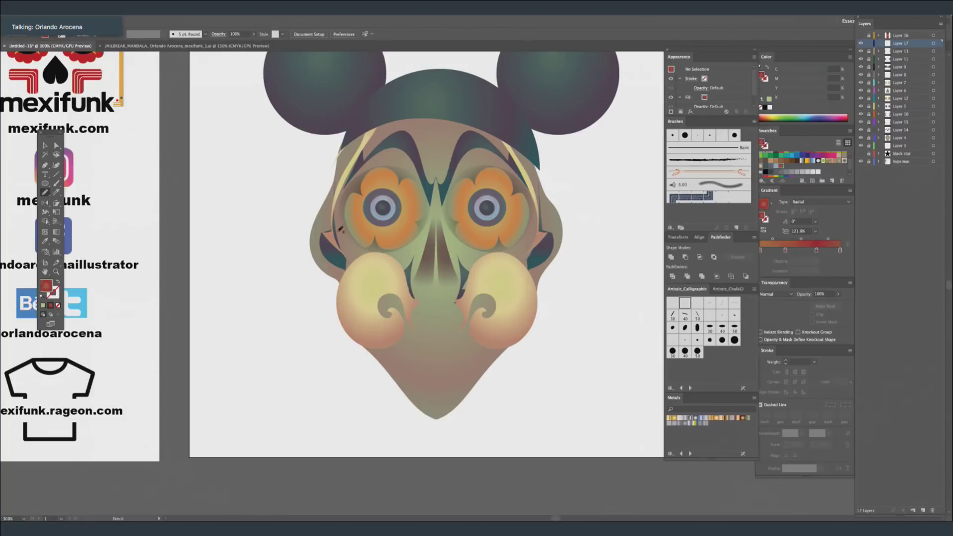
Move the black star layer up to just beneath Layer 16 and place the black star in the middle of the left ear.
left_click_drag(507, 309, 542, 380)
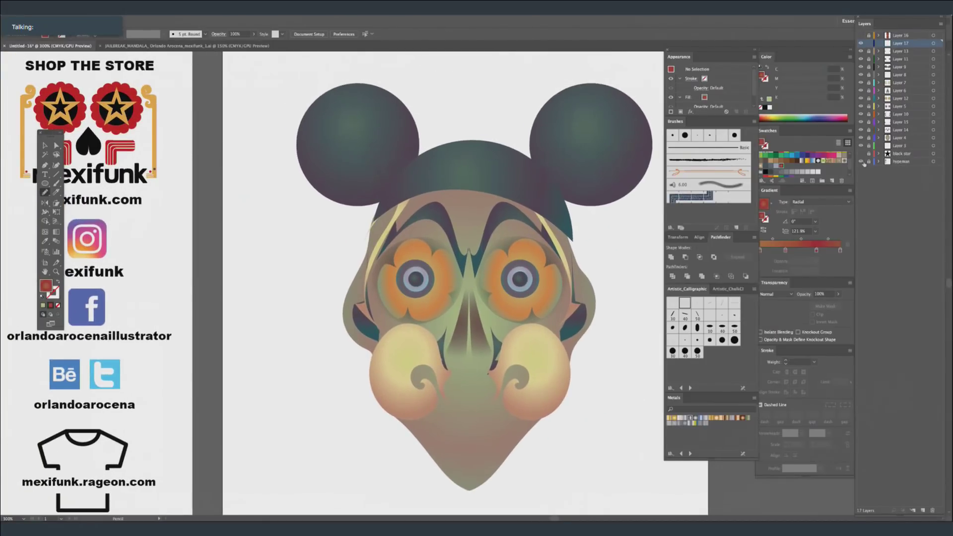
left_click_drag(910, 155, 904, 41)
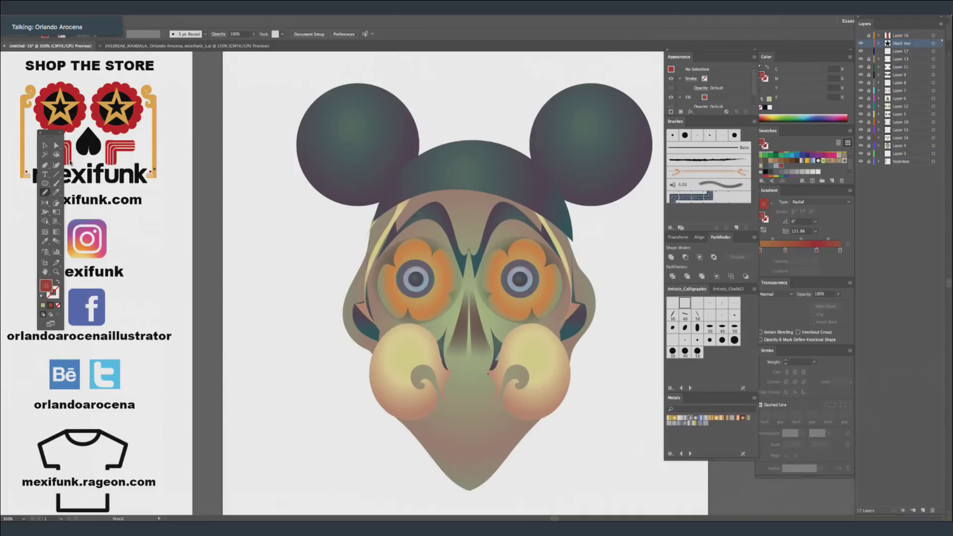
left_click(45, 146)
left_click_drag(372, 295, 539, 271)
left_click_drag(110, 233, 485, 232)
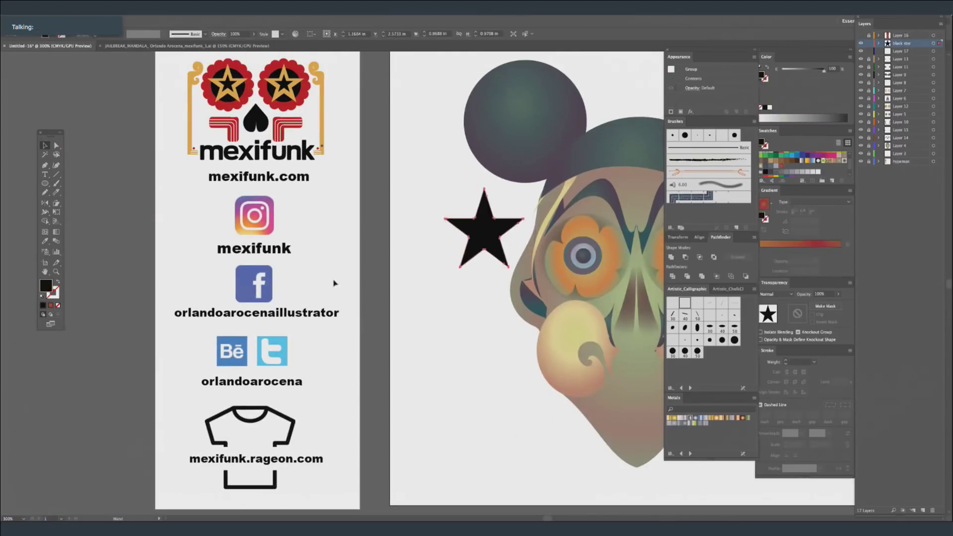
left_click_drag(335, 284, 112, 332)
left_click_drag(262, 276, 302, 165)
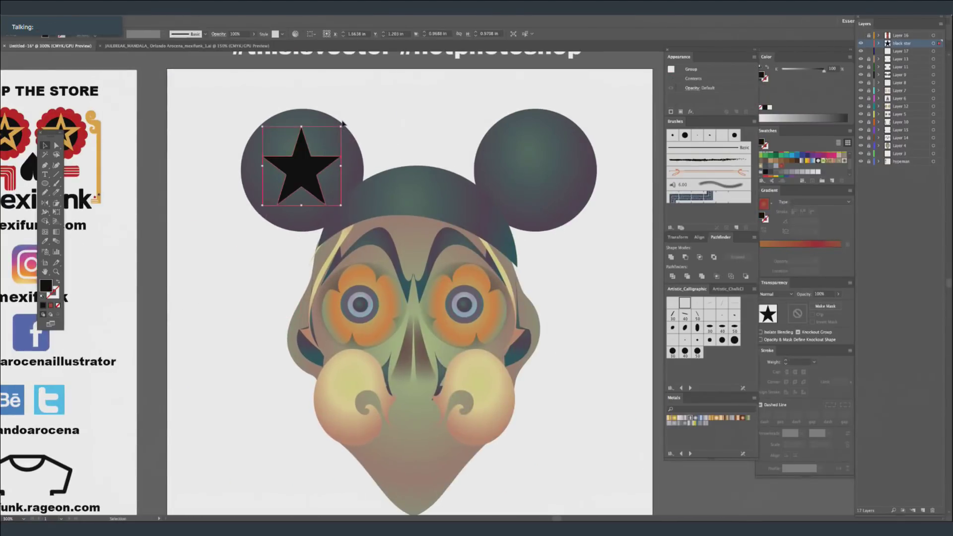
Turn the black star in the left ear upside down, enlarge it to about 1.21 in and nudge it slightly down.
left_click(343, 123)
left_click(314, 165)
left_click_drag(345, 123, 252, 211)
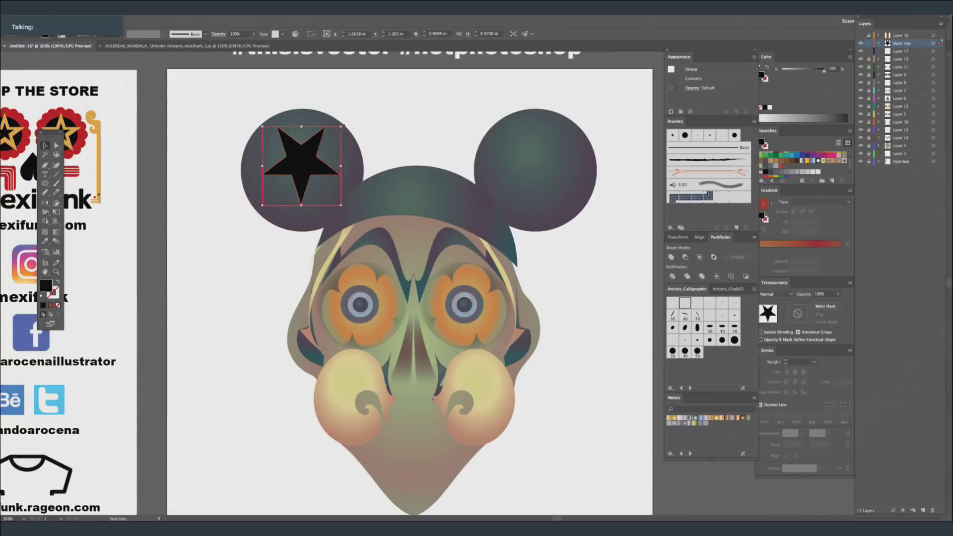
left_click_drag(342, 126, 352, 117)
key("Down")
key("Down")
key("Down")
key("Down")
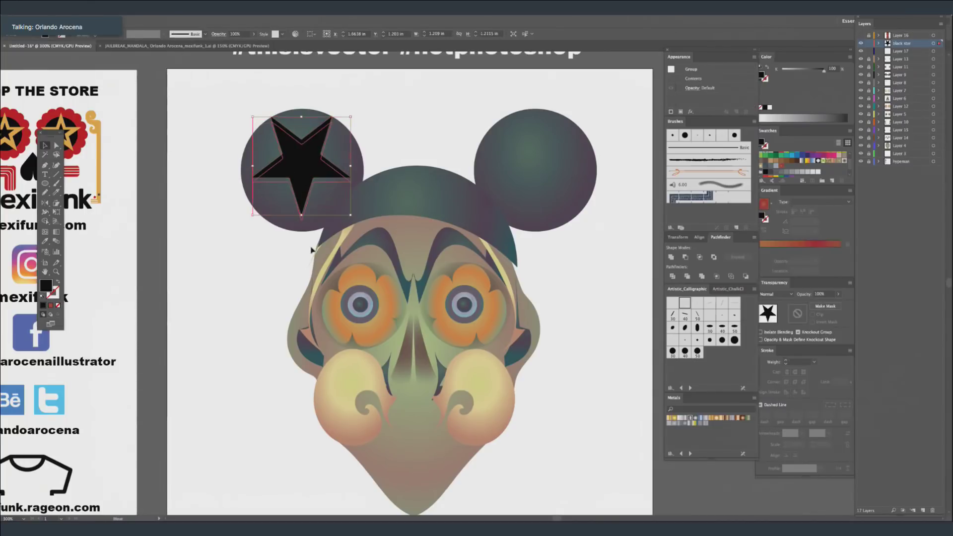
left_click(116, 102)
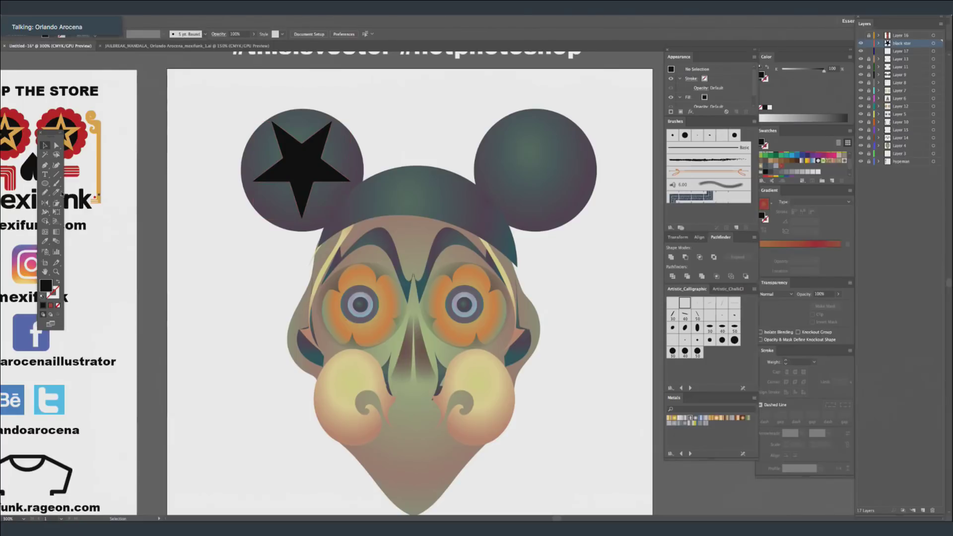
Draw a circle about 1.07 in across, centred over the star in the left ear, with an outline and no fill.
left_click_drag(45, 183, 80, 201)
left_click_drag(301, 164, 344, 207)
left_click(58, 283)
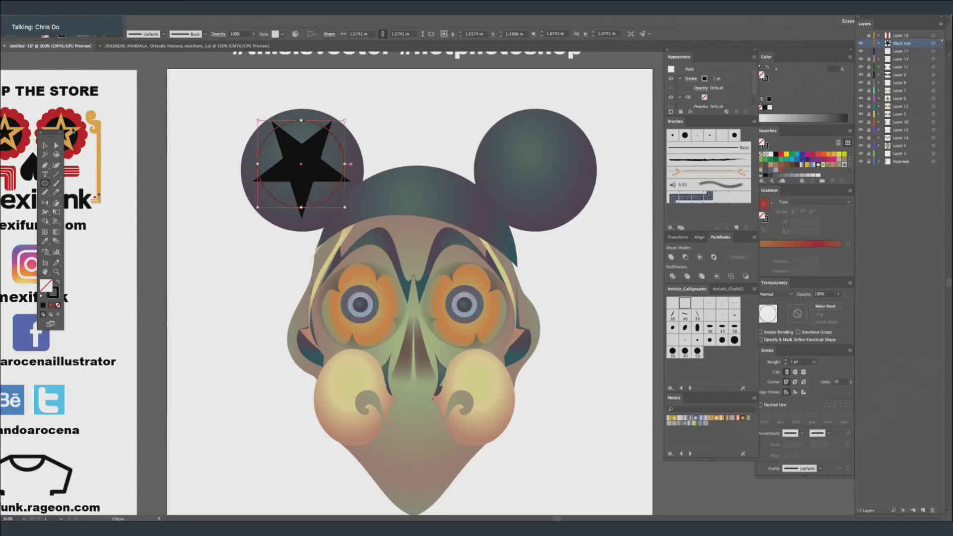
Give the circle a light blue CMYK outline with Cyan 45 and a stroke weight of 2 pt.
left_click(769, 108)
left_click(850, 56)
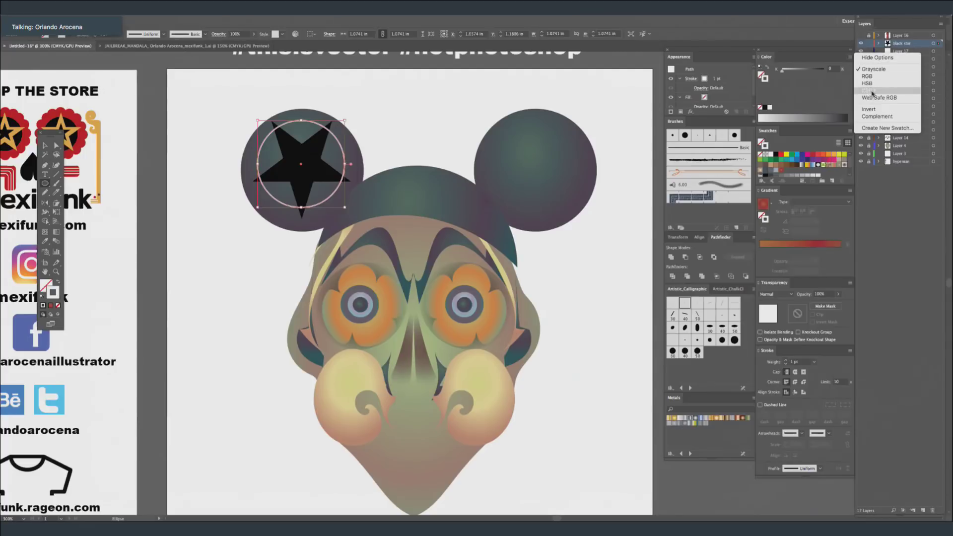
left_click(874, 94)
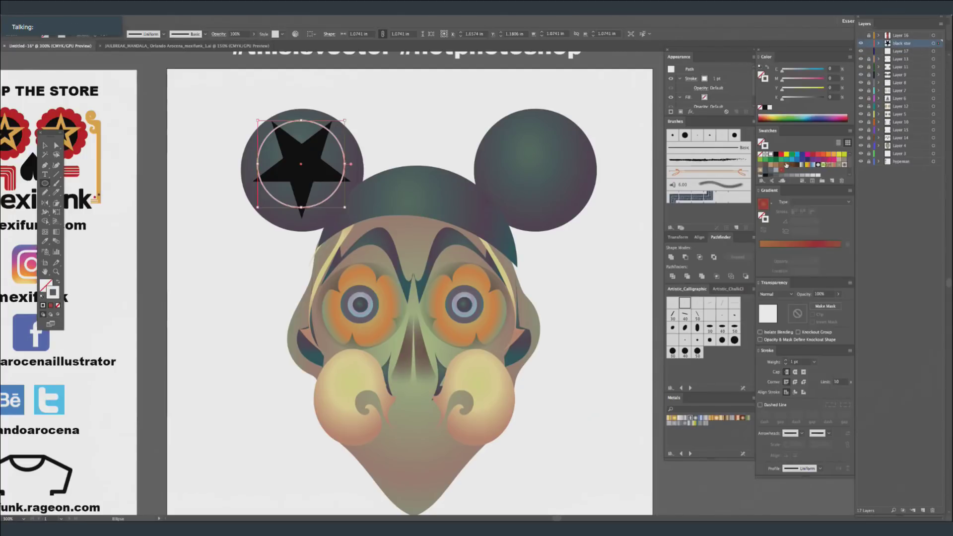
left_click(800, 72)
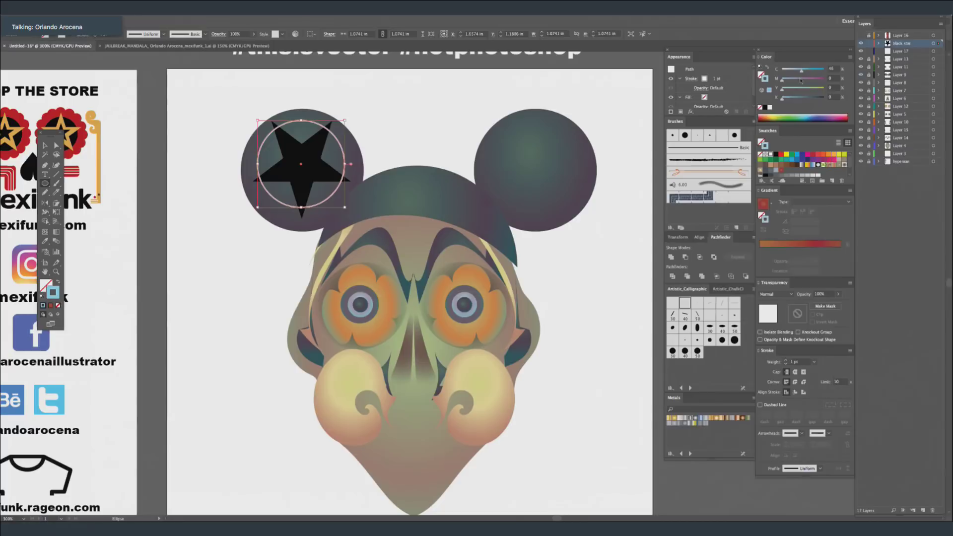
left_click(814, 363)
left_click(830, 231)
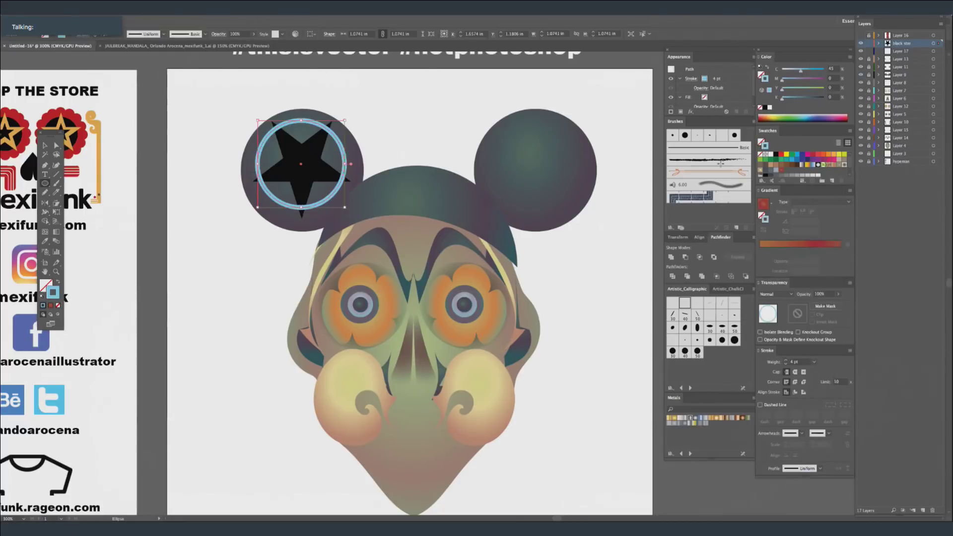
left_click(814, 362)
left_click(832, 215)
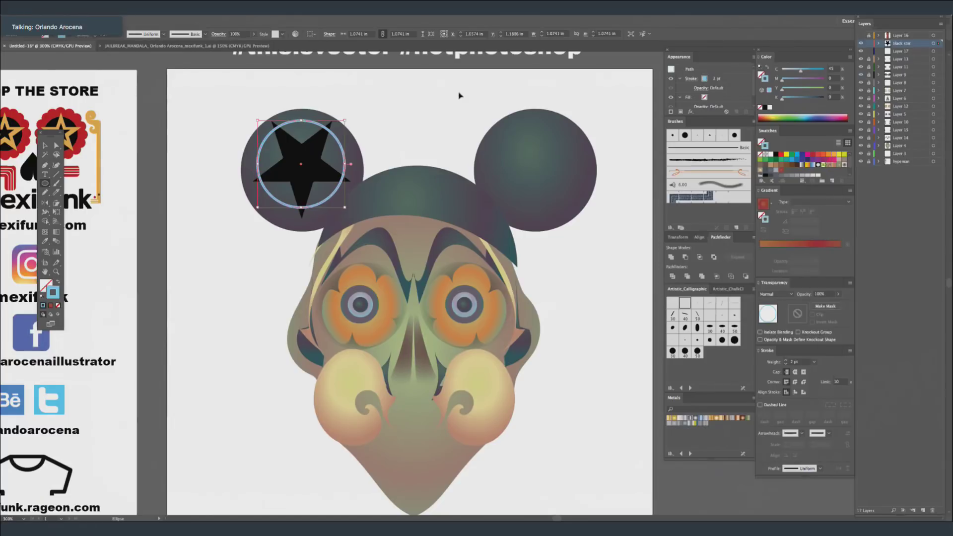
Match the star to the circle's light blue outline with no fill by sampling the circle with the Eyedropper.
left_click(458, 94, "super")
left_click(312, 173, "super")
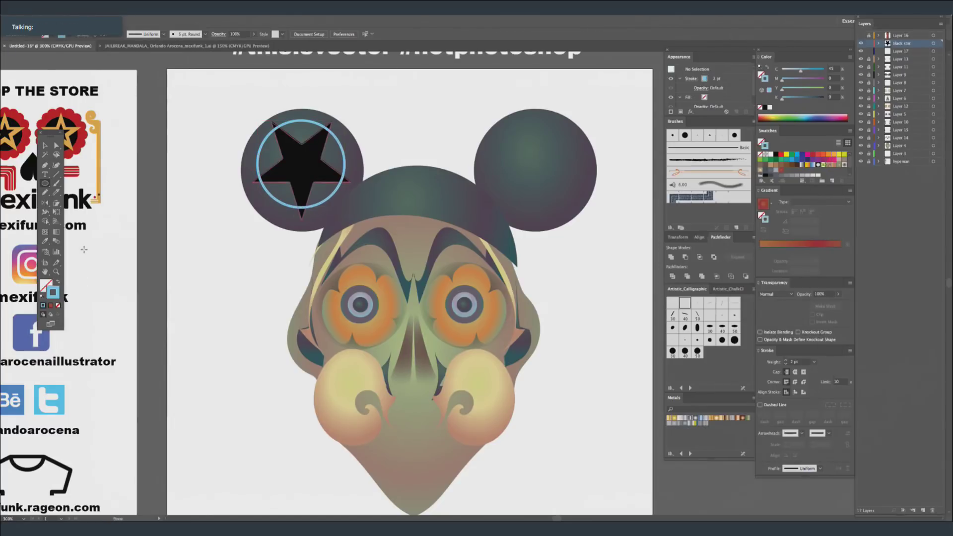
key("i")
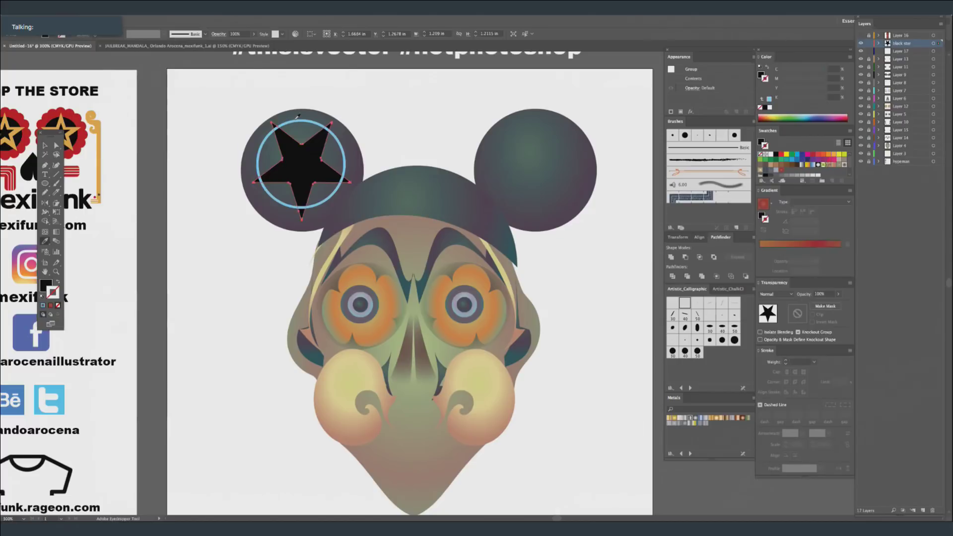
left_click(297, 119)
left_click(241, 114, "super")
Duplicate the star and circle outlines together onto the right ear and nudge the copy to match the left ear.
key("v")
left_click(320, 157)
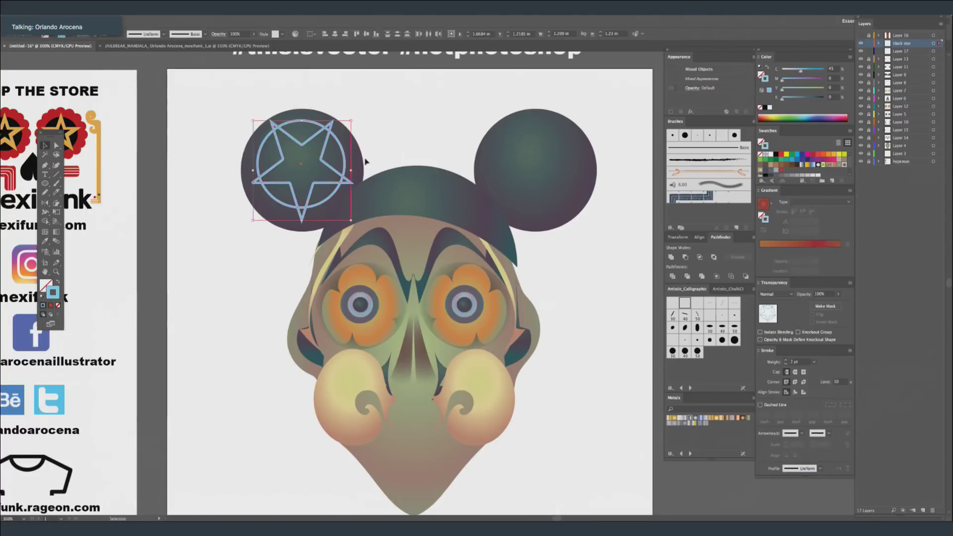
left_click(308, 153)
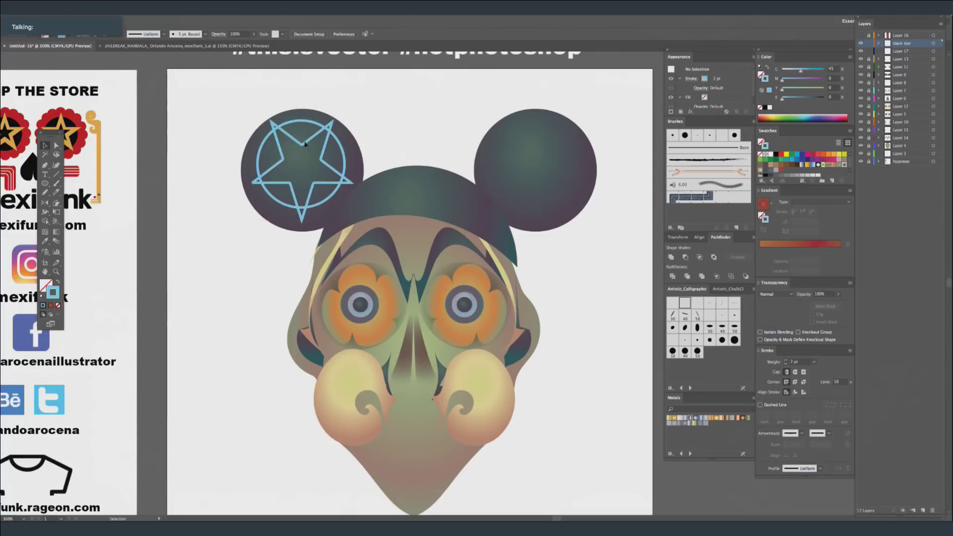
left_click(315, 144)
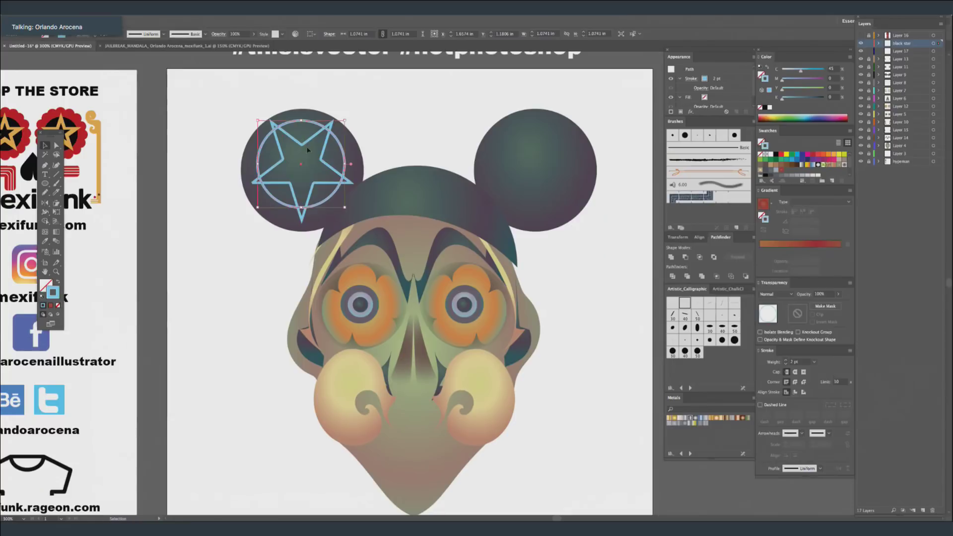
left_click_drag(303, 147, 545, 150)
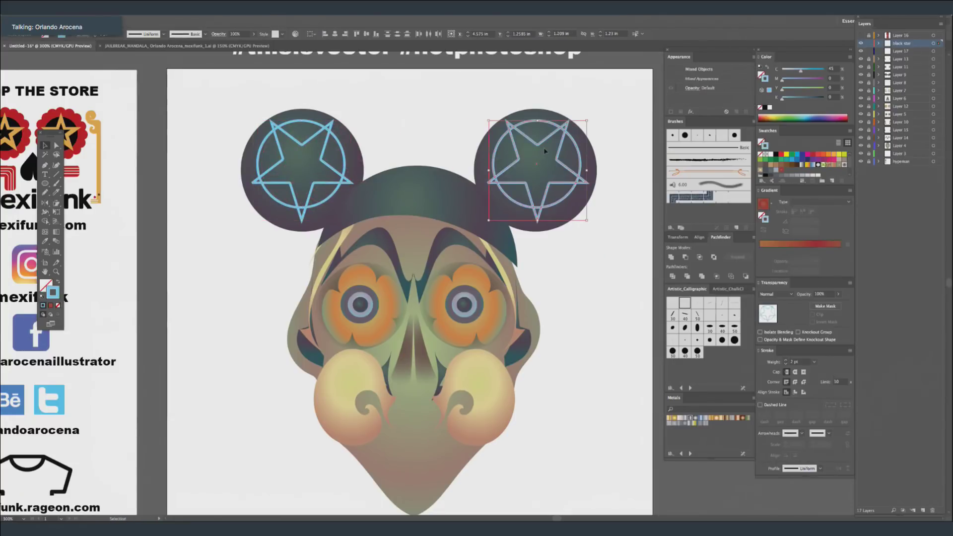
key("Left")
key("Left")
key("Right")
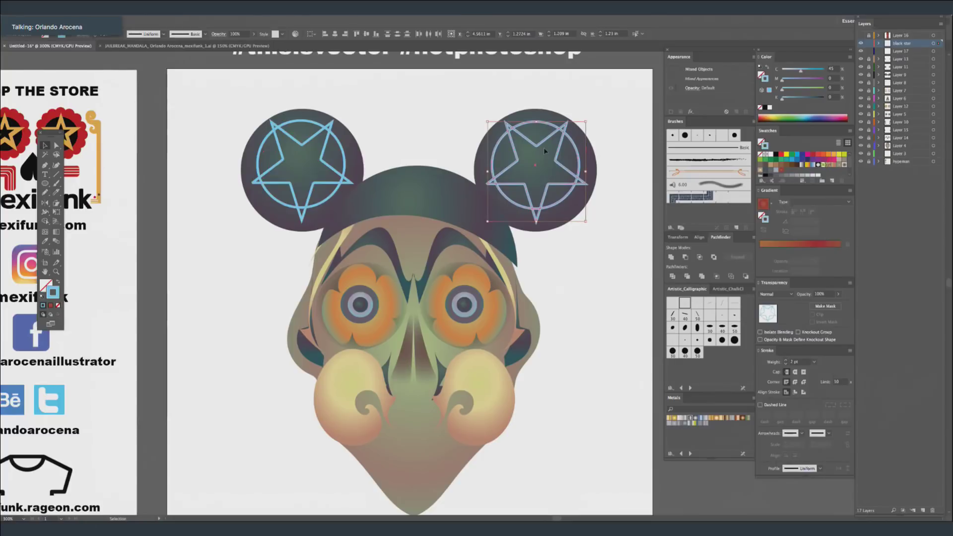
key("ctrl+shift+a")
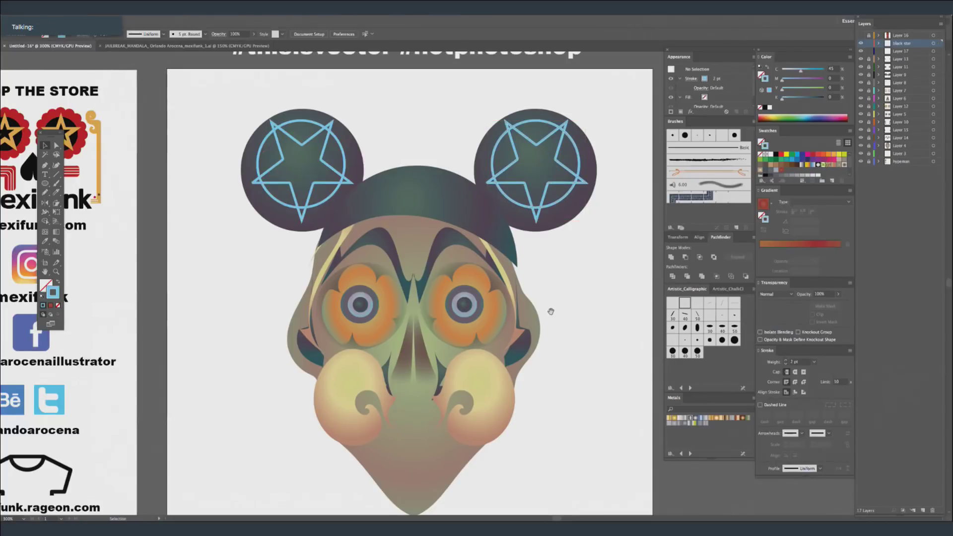
Draw an upright rectangle about 0.25 by 0.63 in over the centre of the cap's lower edge, filled light blue without outline.
scroll(555, 256, "down", 2)
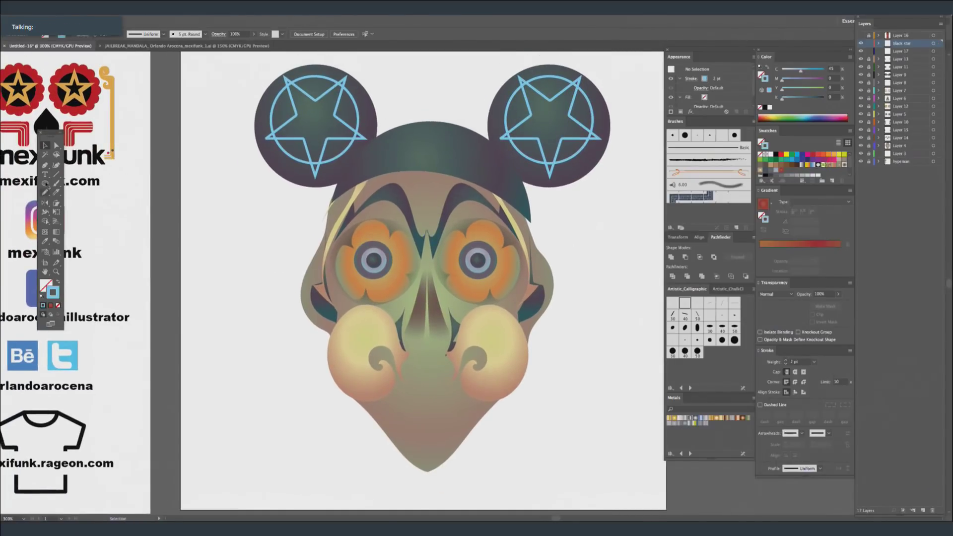
left_click(45, 185)
left_click_drag(45, 184, 74, 181)
left_click_drag(437, 197, 436, 195)
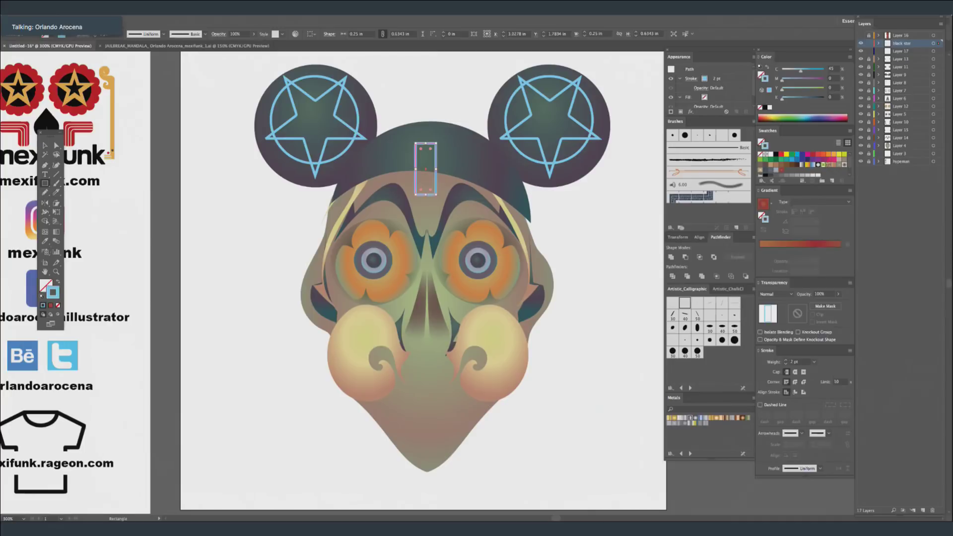
key("shift+x")
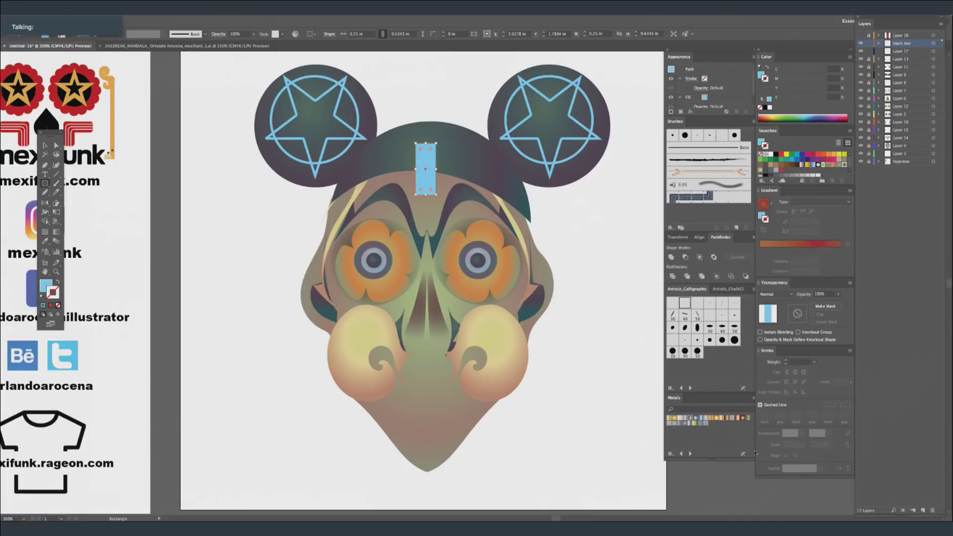
Fill the rectangle with a silver metal gradient running vertically at -90° and remove its outline.
left_click(690, 422)
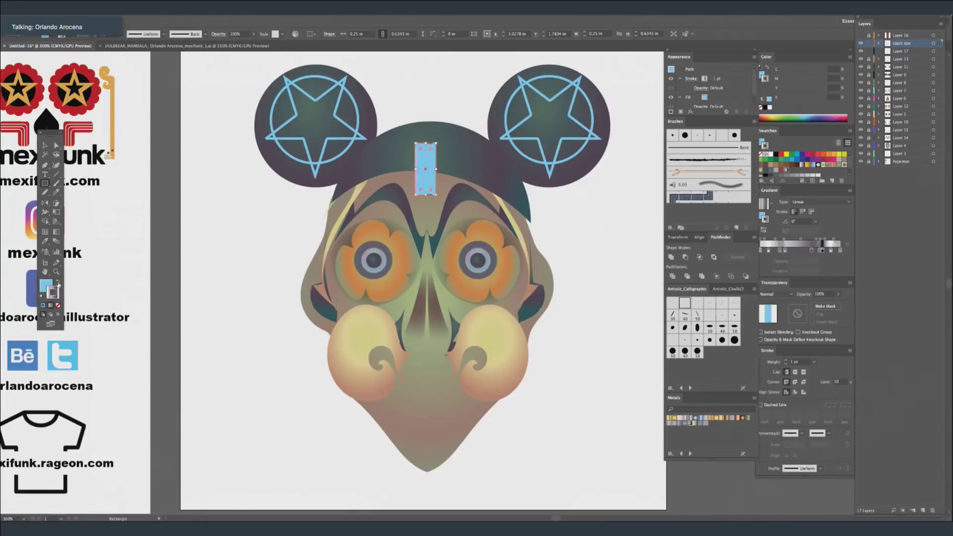
key("shift+x")
key("slash")
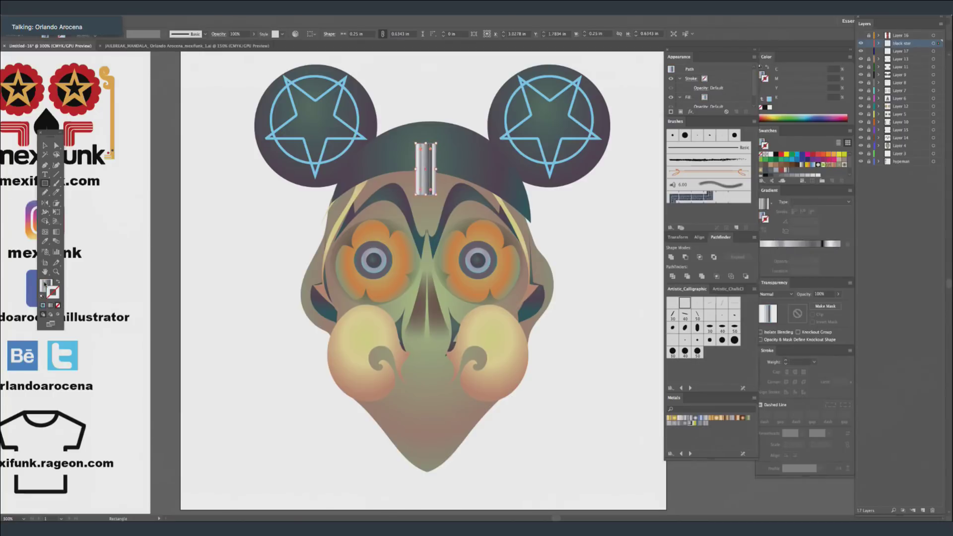
left_click(57, 232)
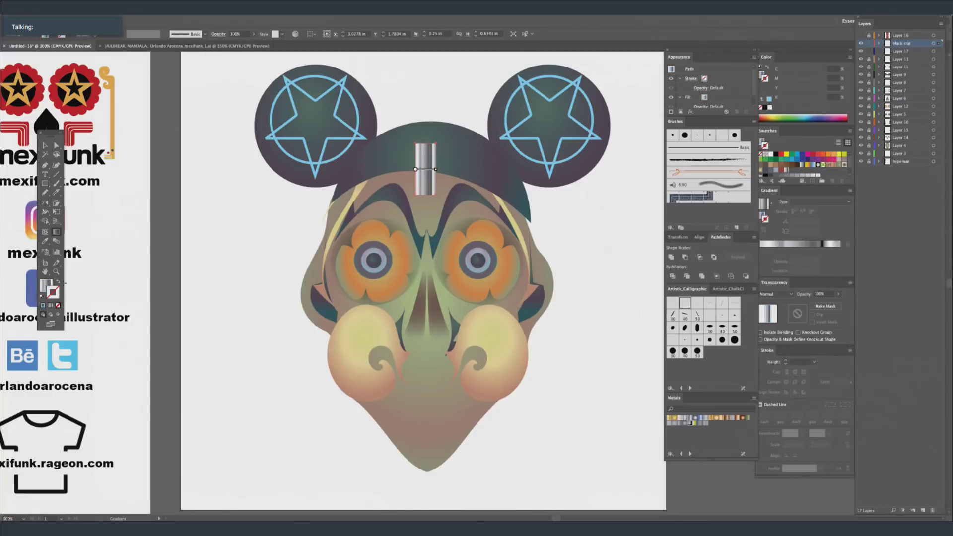
left_click_drag(425, 136, 425, 229)
key("ctrl+shift+a")
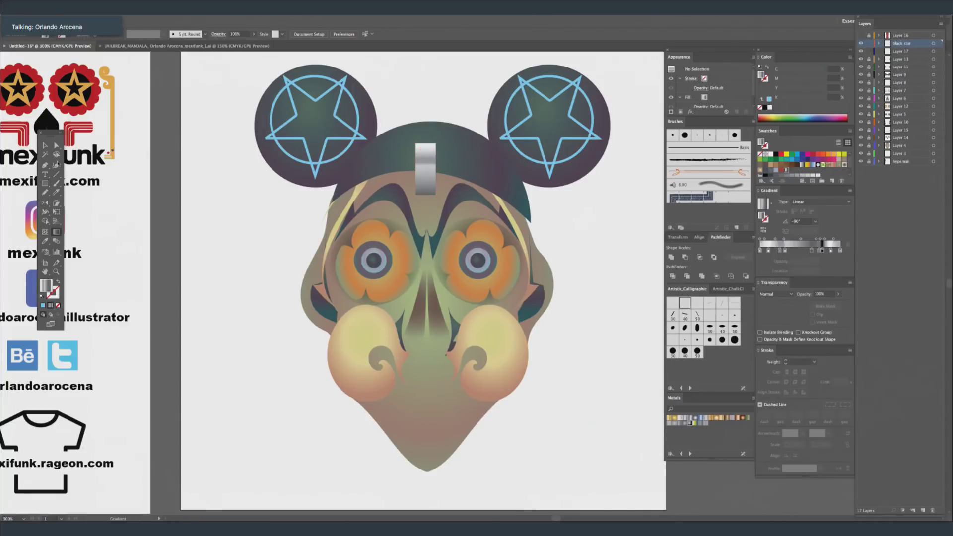
Create a new layer directly beneath the black star layer and set the Paintbrush to a teal radial gradient stroke without fill.
left_click(44, 146)
left_click(913, 145)
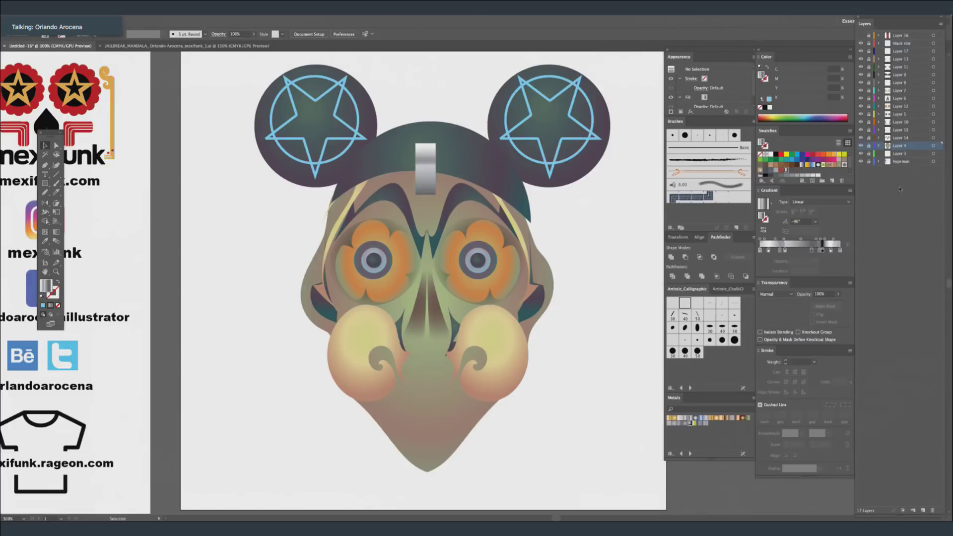
left_click(923, 511)
key("b")
left_click(58, 282)
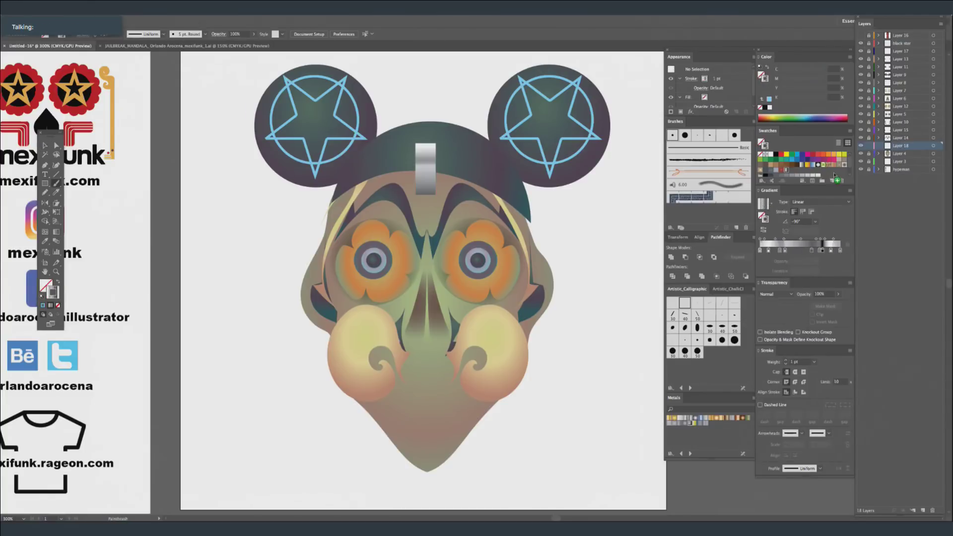
scroll(834, 172, "down", 2)
left_click(771, 167)
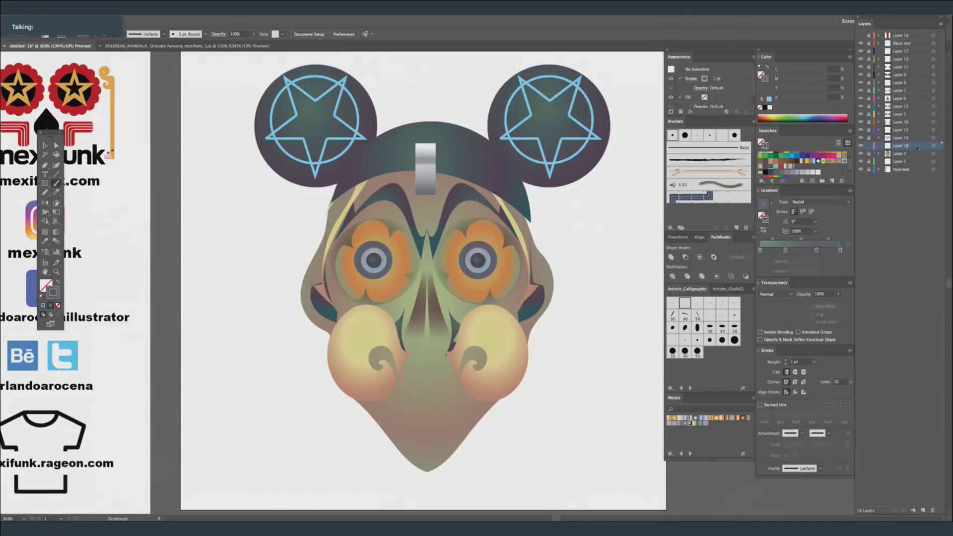
mouse_move(917, 147)
left_mouse_down()
mouse_move(901, 109)
mouse_move(901, 48)
left_mouse_up()
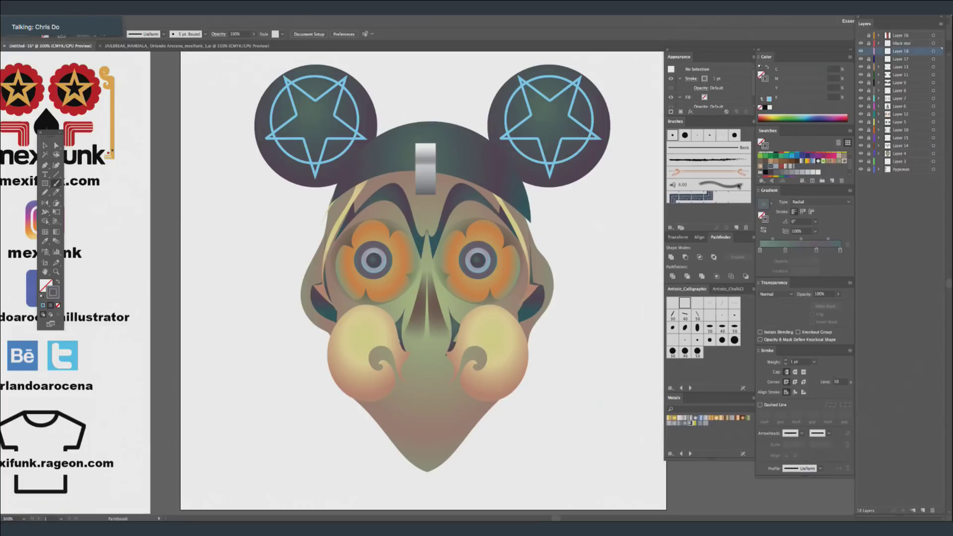
Set both end stops of the stroke gradient to 0% opacity, change its type to Linear and keep the stops at the ends.
left_click_drag(840, 250, 834, 250)
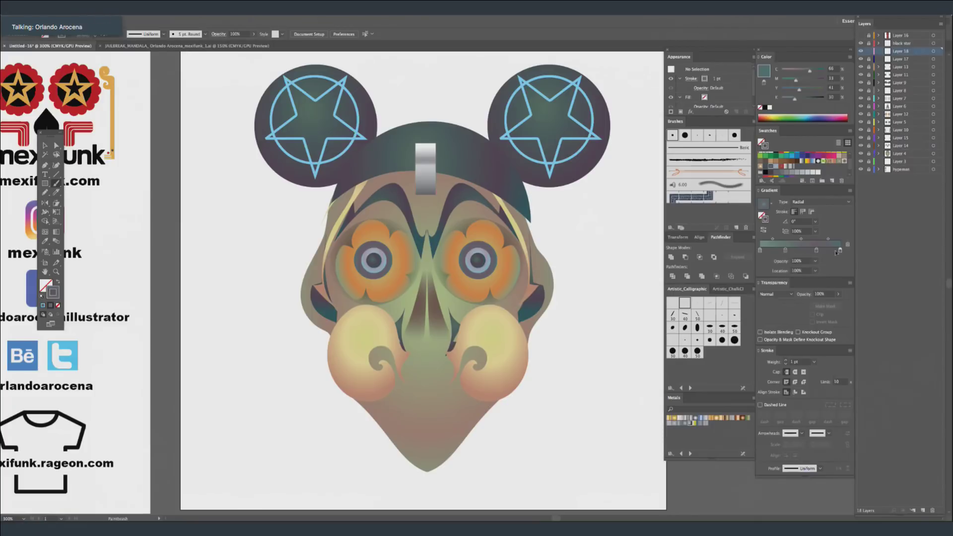
left_click(762, 250)
left_click(815, 261)
left_click(824, 269)
left_click(835, 250)
left_click(816, 261)
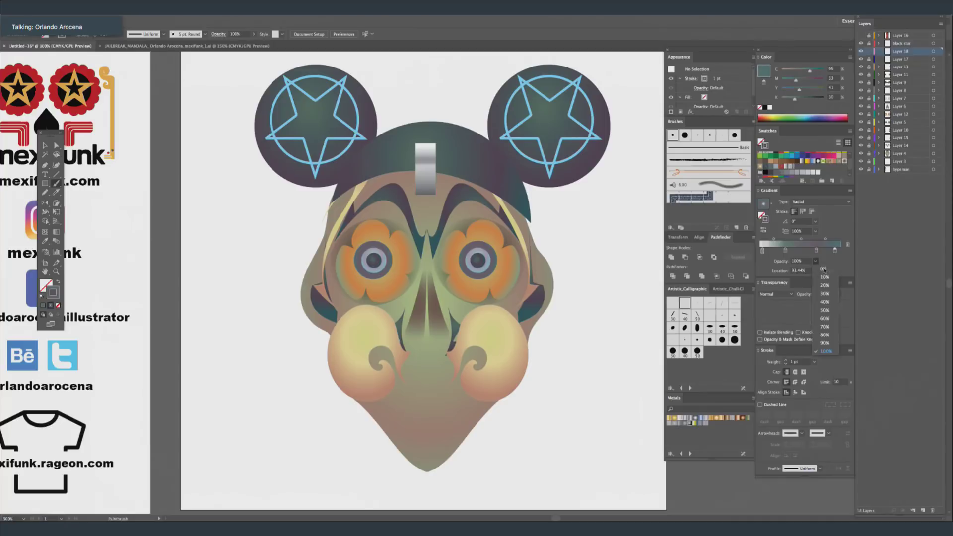
left_click(824, 269)
left_click(822, 202)
left_click(805, 210)
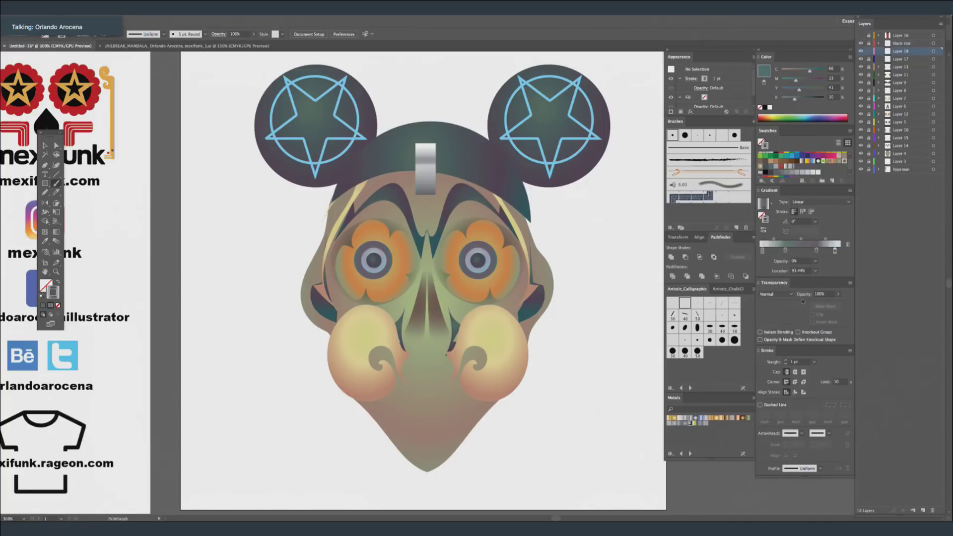
left_click_drag(763, 252, 759, 252)
left_click_drag(836, 250, 841, 250)
Redistribute the linear gradient's inner colour stops, moving the purple stop to about 79%.
left_click(822, 202)
left_click(824, 209)
left_click(824, 202)
left_click(824, 202)
left_click_drag(786, 251, 778, 251)
left_click_drag(793, 100, 785, 99)
left_click_drag(818, 252, 824, 252)
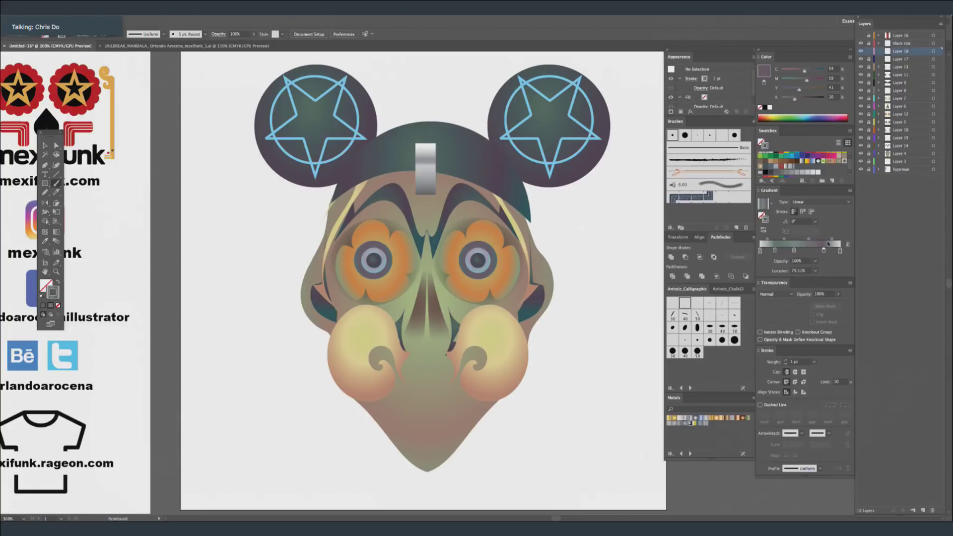
Paint soft gradient strokes along the cap's outer edges with the 3 pt. Flat calligraphic brush.
left_click(685, 303)
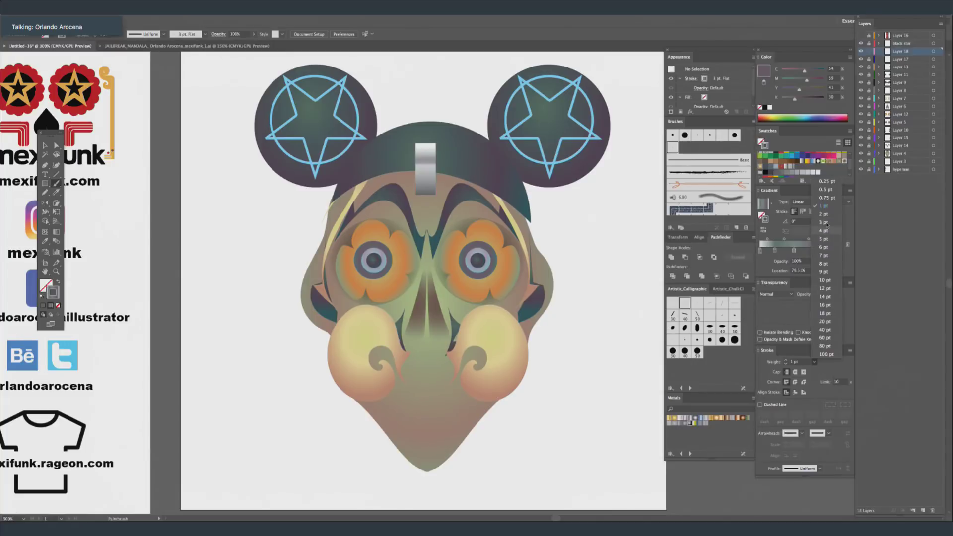
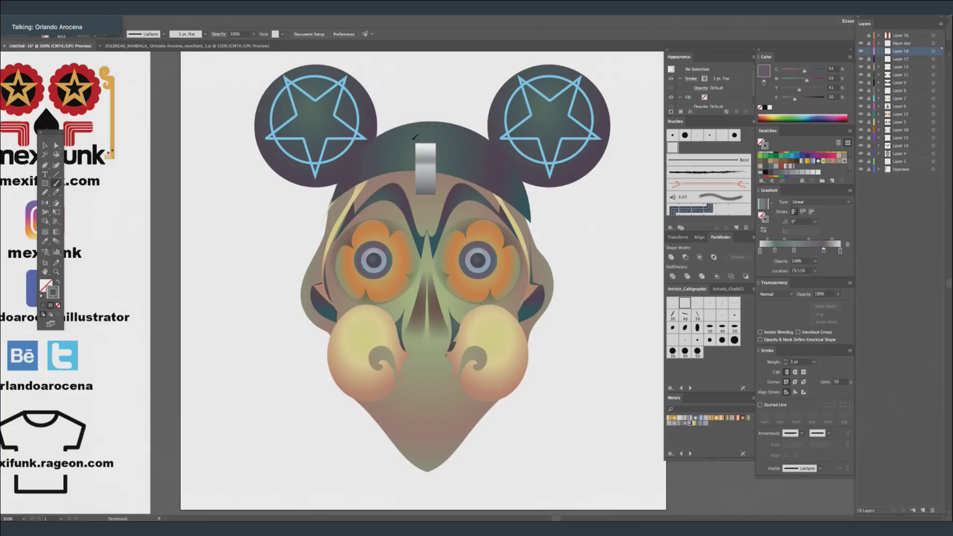
mouse_move(479, 137)
left_mouse_down()
mouse_move(523, 173)
mouse_move(543, 213)
left_mouse_up()
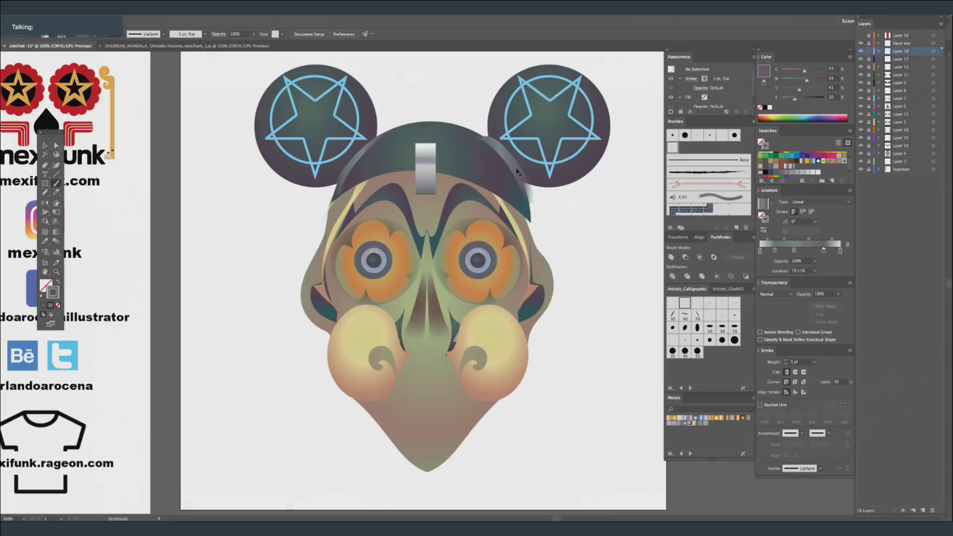
Undo the last cap stroke, then paint soft strokes down both sides of the face using the Hard Light blending mode.
key("ctrl+z")
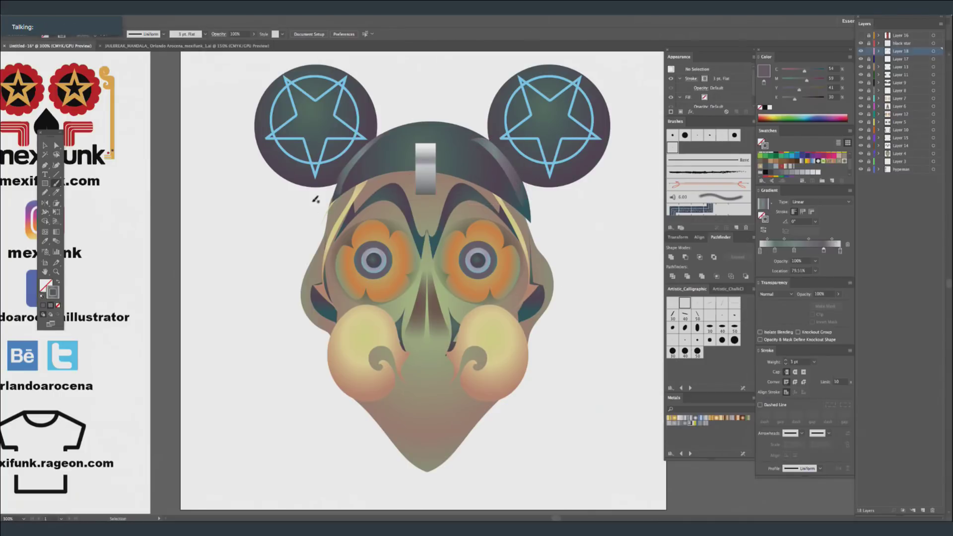
left_click(775, 294)
left_click(777, 382)
mouse_move(509, 210)
left_mouse_down()
mouse_move(536, 221)
mouse_move(552, 298)
left_mouse_up()
left_click_drag(331, 186, 305, 276)
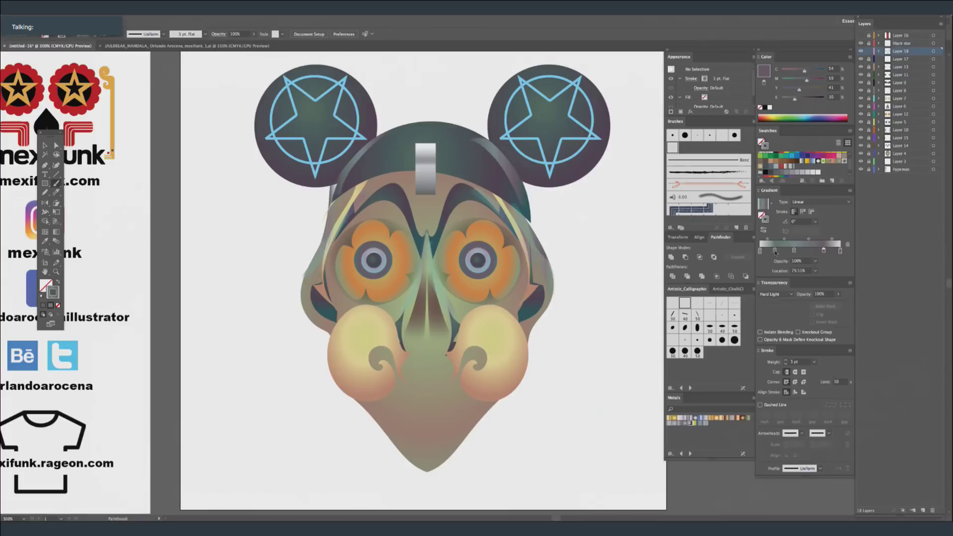
Reduce the stroke gradient's inner colours to one teal stop at about 53% and lighten it to a pale teal.
mouse_move(823, 250)
left_mouse_down()
mouse_move(826, 271)
mouse_move(825, 252)
left_mouse_up()
left_click_drag(775, 250, 803, 251)
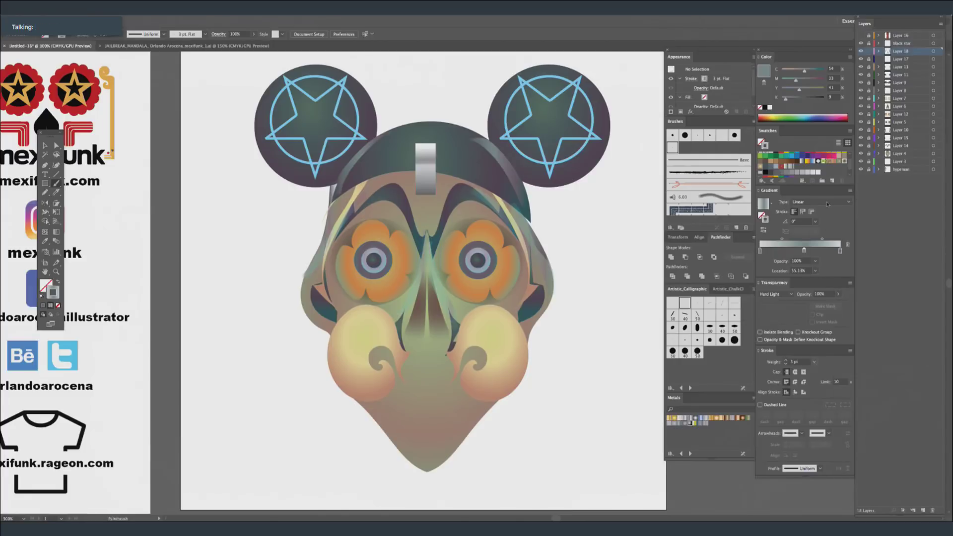
left_click(814, 362)
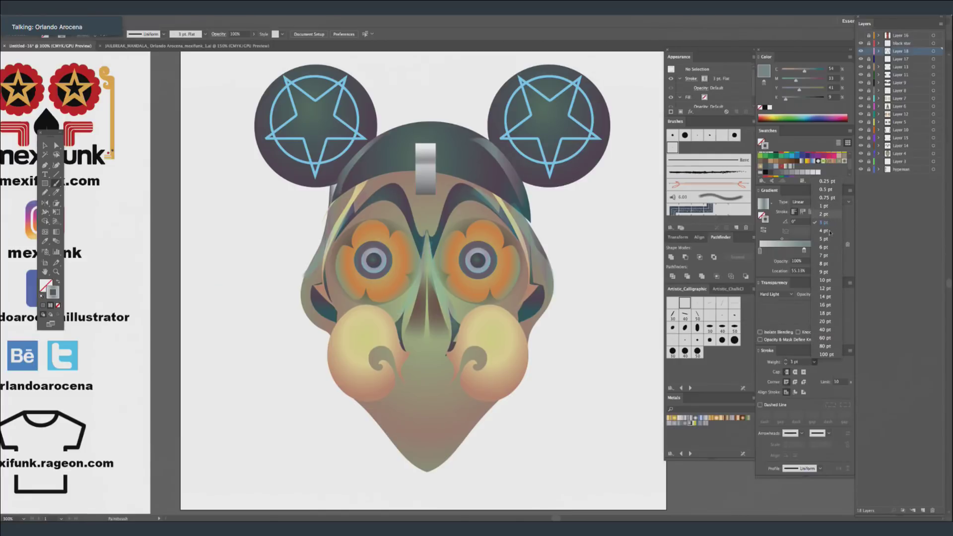
left_click(803, 254)
left_click_drag(803, 252, 802, 251)
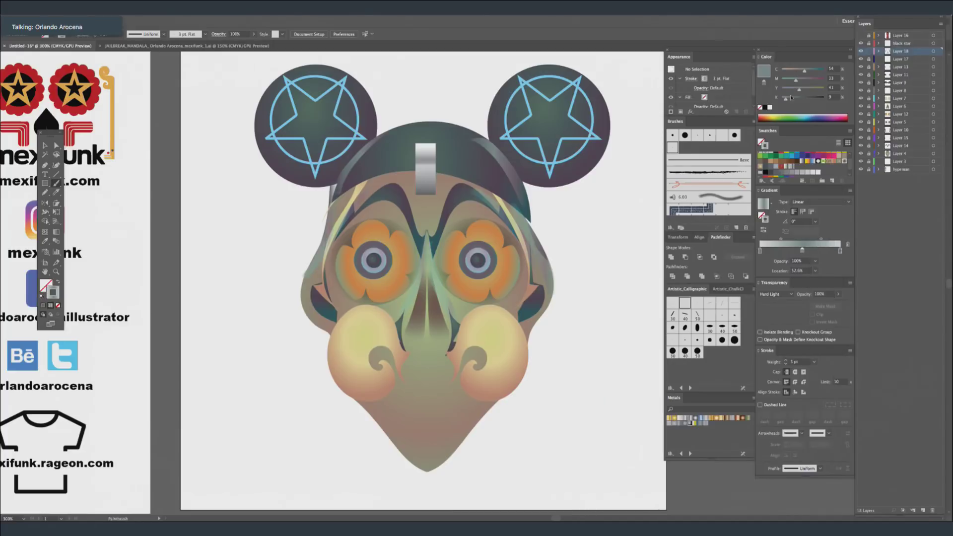
left_click(796, 71)
left_click(788, 81)
Paint pale Hard Light highlights along the nose, between the brows, around the eye sockets and across the cap's top.
left_click_drag(428, 248, 466, 320)
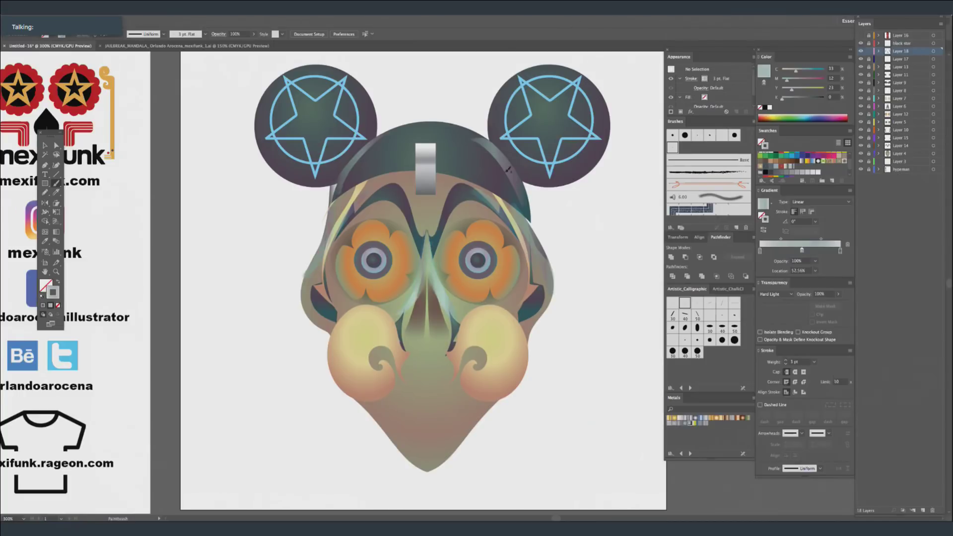
mouse_move(431, 204)
left_mouse_down()
mouse_move(428, 225)
mouse_move(446, 188)
mouse_move(416, 196)
left_mouse_up()
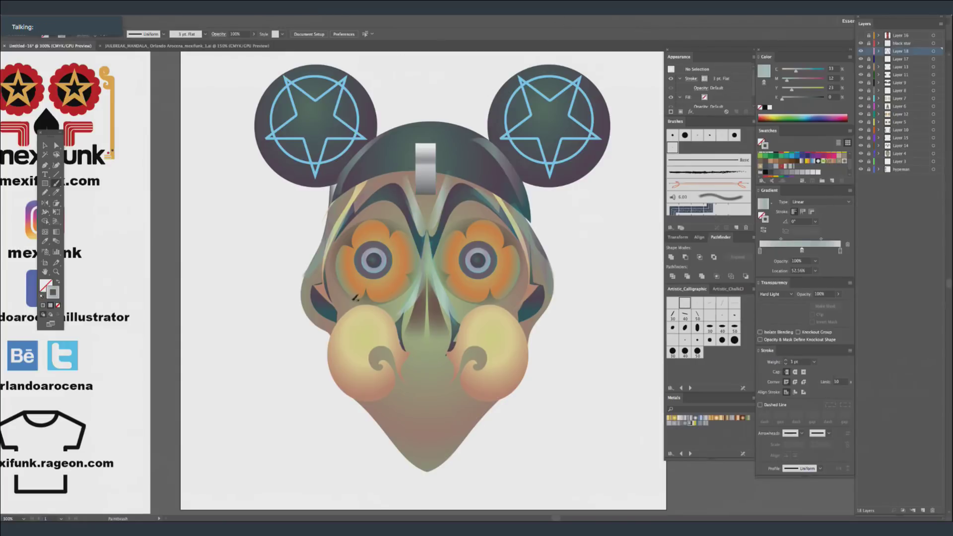
left_click_drag(331, 244, 344, 309)
left_click_drag(493, 308, 524, 282)
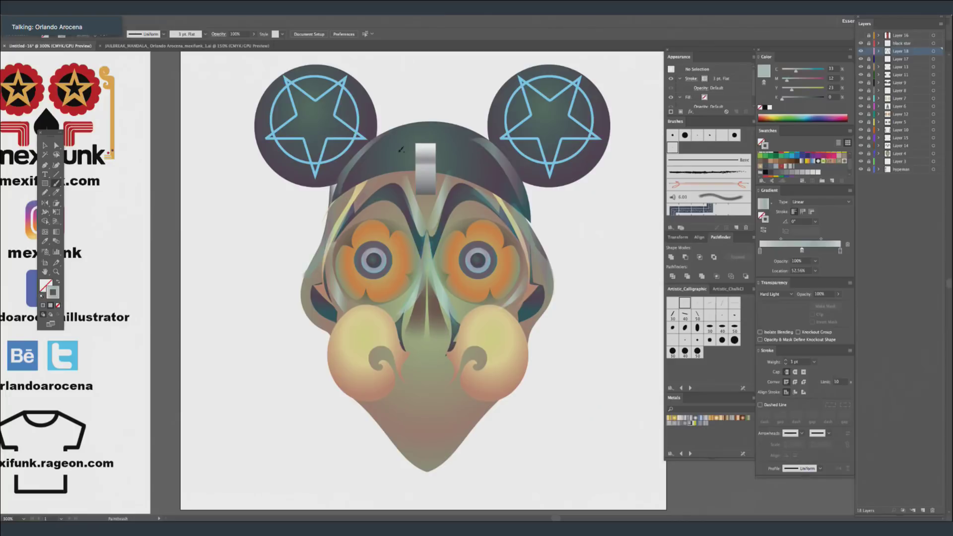
left_click_drag(400, 137, 466, 133)
Create a new layer above Layer 18 and paint shading strokes inside the nose cavity with the Multiply blending mode.
left_click(922, 511)
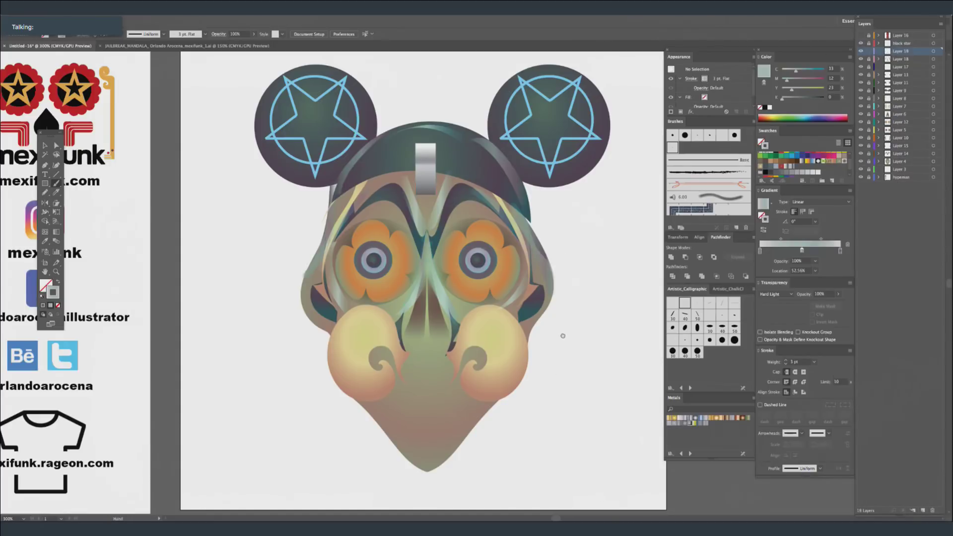
left_click_drag(576, 350, 585, 322)
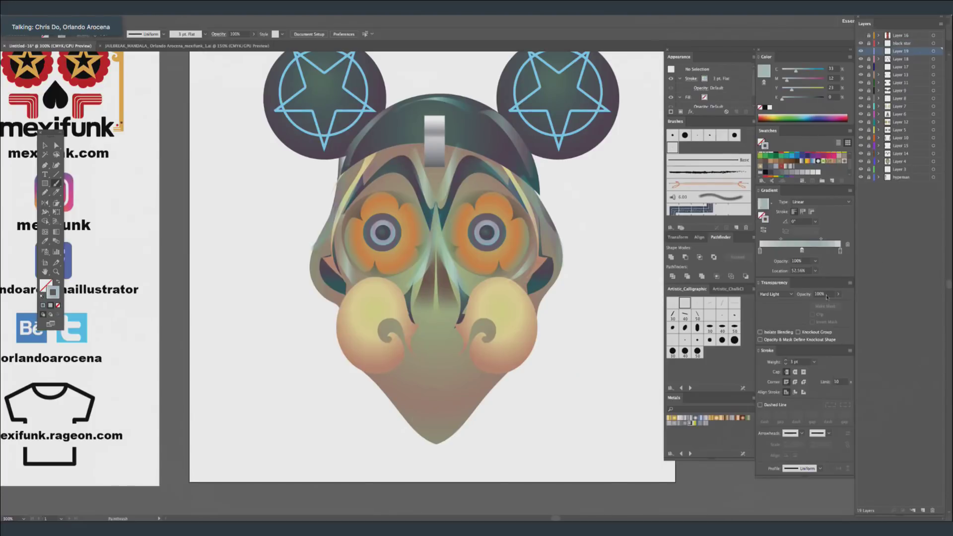
left_click(771, 296)
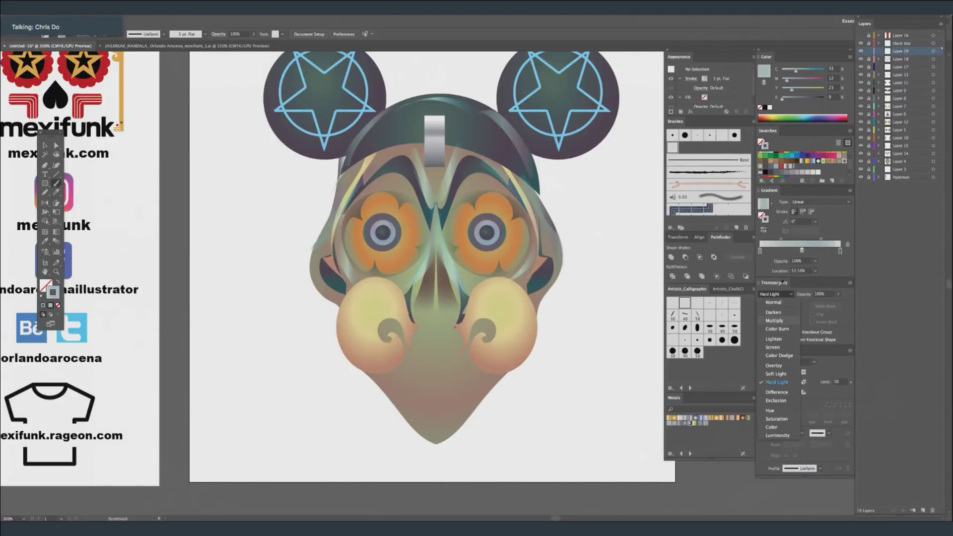
left_click(771, 321)
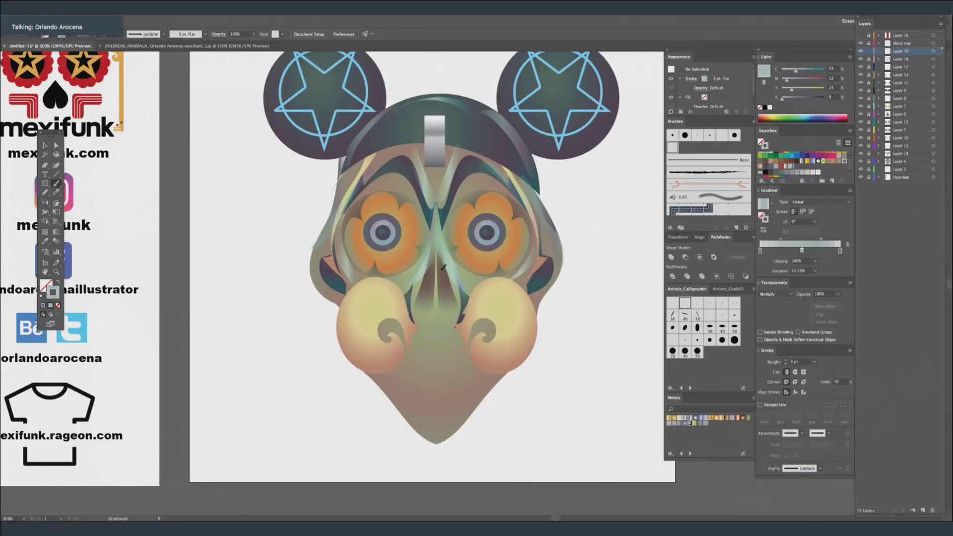
left_click_drag(449, 255, 437, 297)
left_click_drag(446, 232, 428, 296)
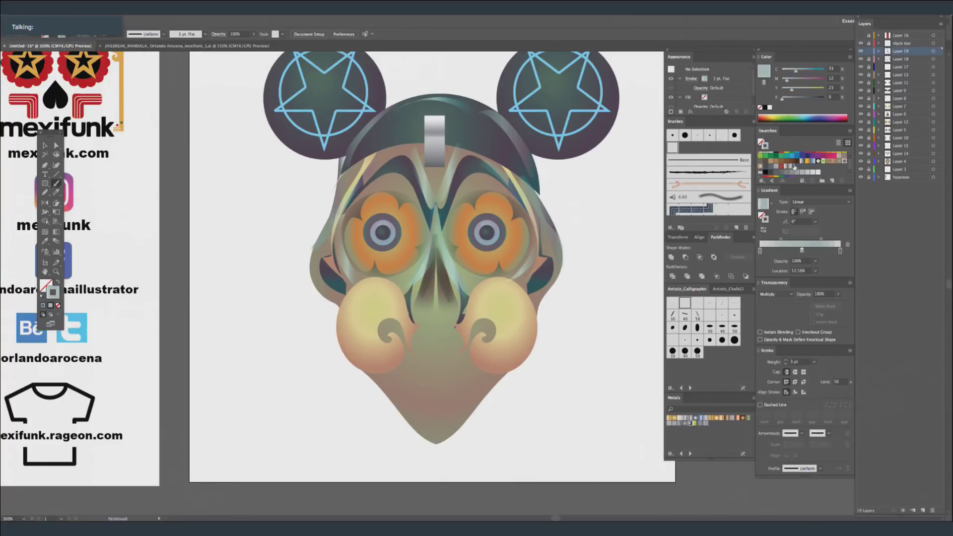
Create a new layer above Layer 4 and paint Multiply shading strokes around the curls of both cheeks.
left_click(915, 163)
mouse_move(380, 345)
left_mouse_down()
mouse_move(389, 317)
mouse_move(417, 386)
left_mouse_up()
left_click_drag(459, 353, 493, 320)
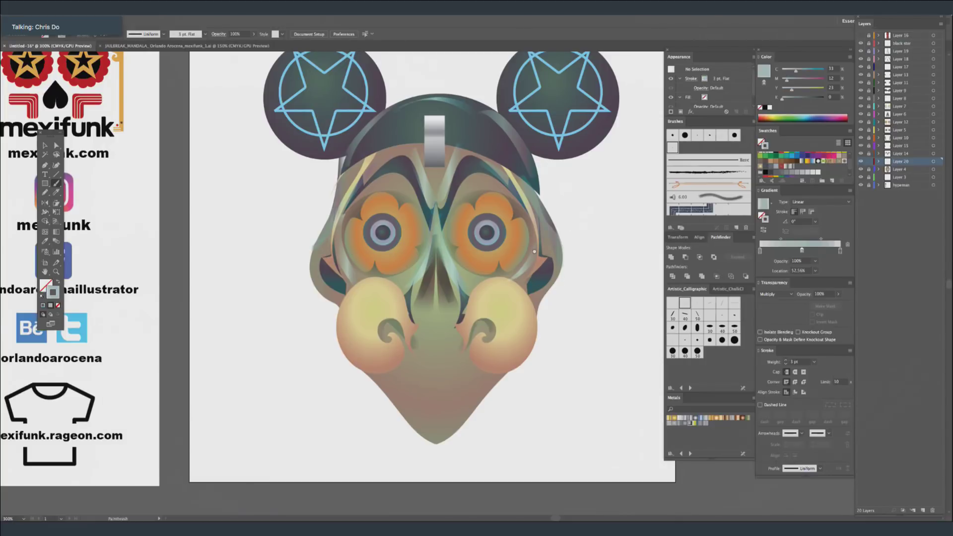
Create another new layer and place it between Layer 3 and the bottom layer.
scroll(553, 332, "up", 3)
key("ctrl+minus")
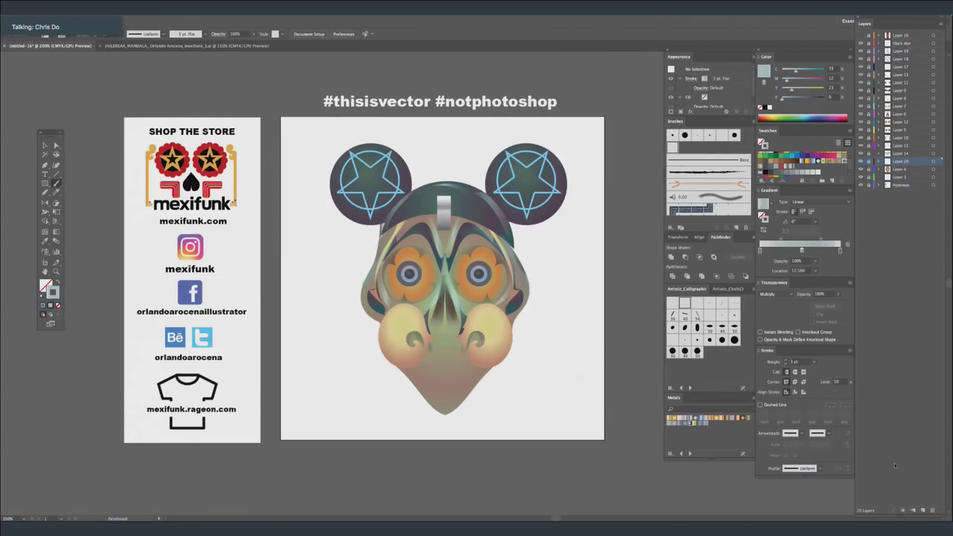
left_click(923, 511)
left_click_drag(924, 162, 922, 189)
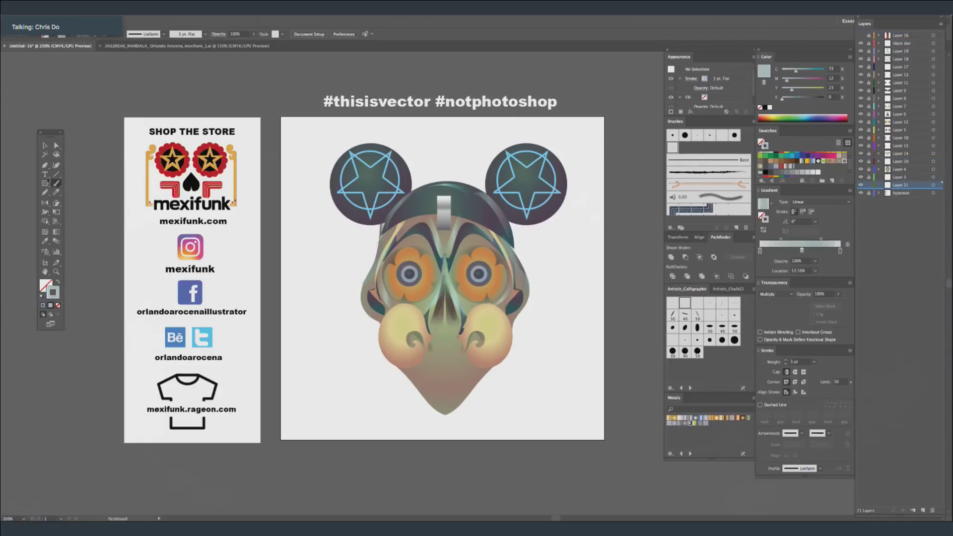
Start a Pen path on the new layer, tracing beside the face from the left temple down to the chin.
key("p")
left_click(376, 242)
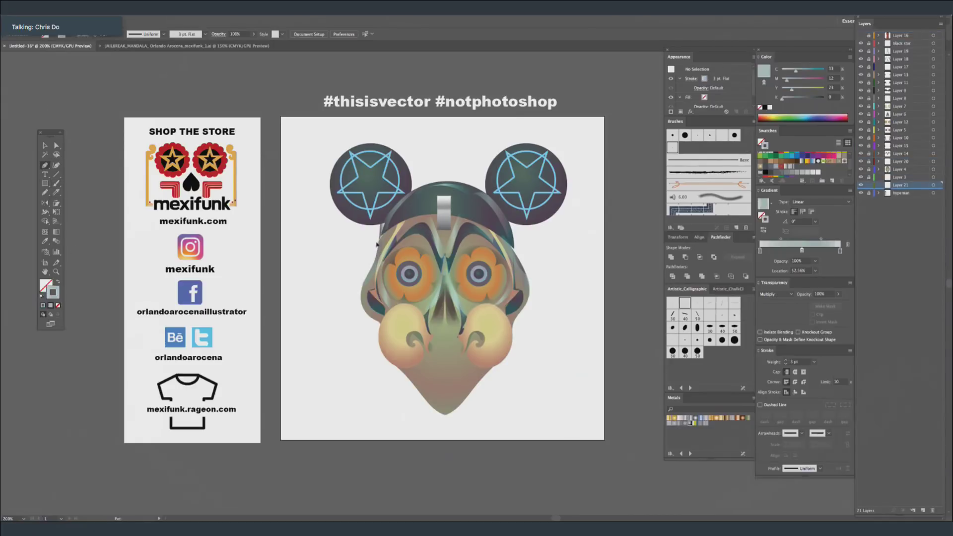
left_click(350, 287)
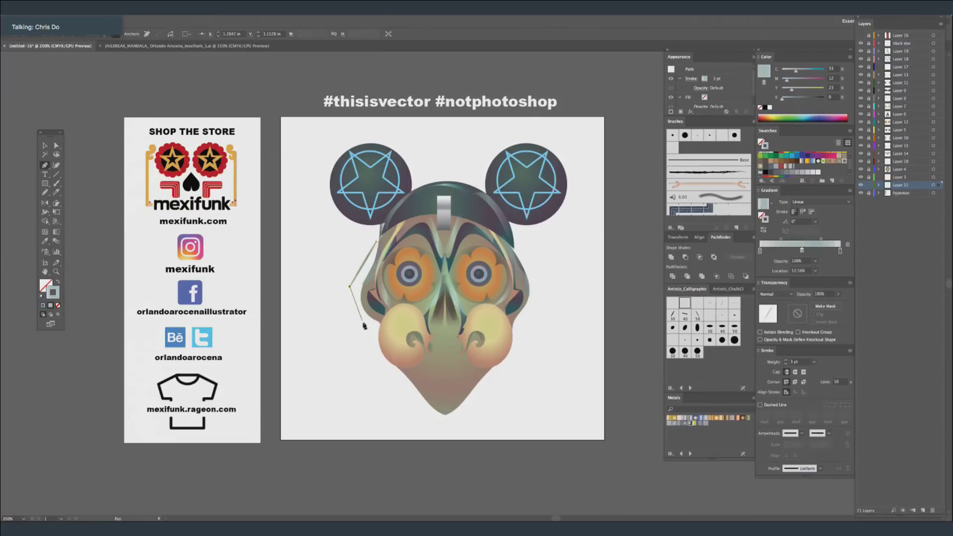
left_click(369, 324)
left_click(376, 345)
left_click(382, 361)
left_click_drag(410, 387, 431, 412)
Draw the path's jagged outer edge back up from the chin and close the spiky shape at the temple.
left_click(388, 382)
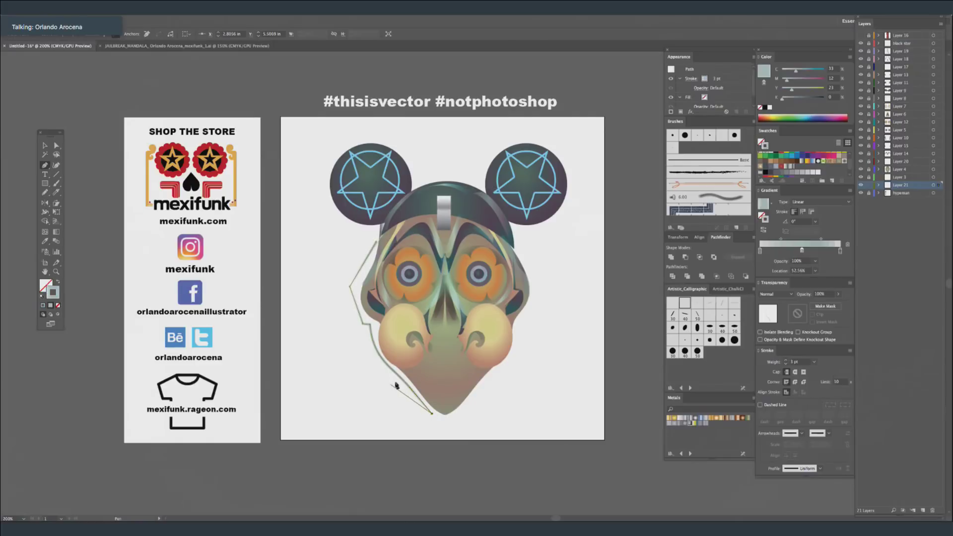
left_click(394, 380)
left_click_drag(374, 352, 368, 340)
left_click(351, 340)
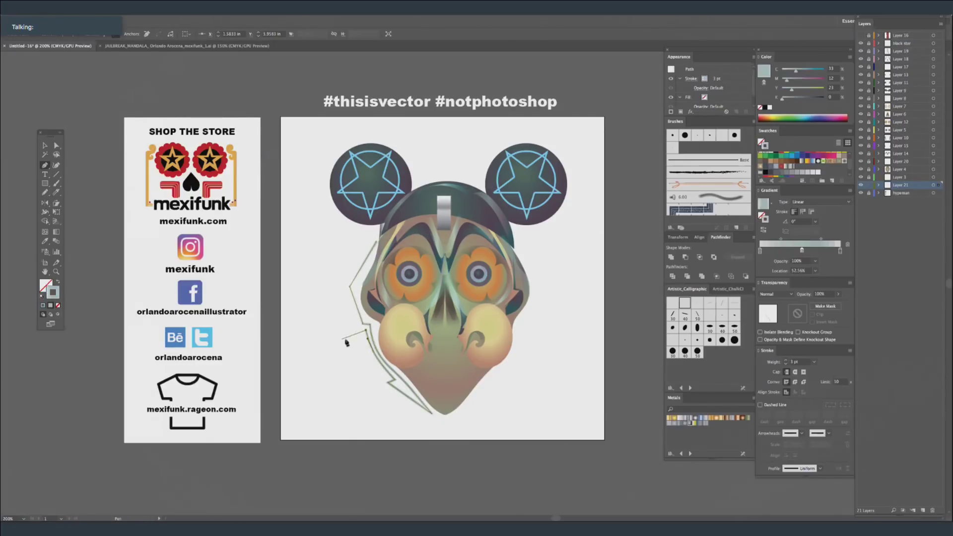
left_click(322, 289)
left_click(348, 282)
left_click(375, 243)
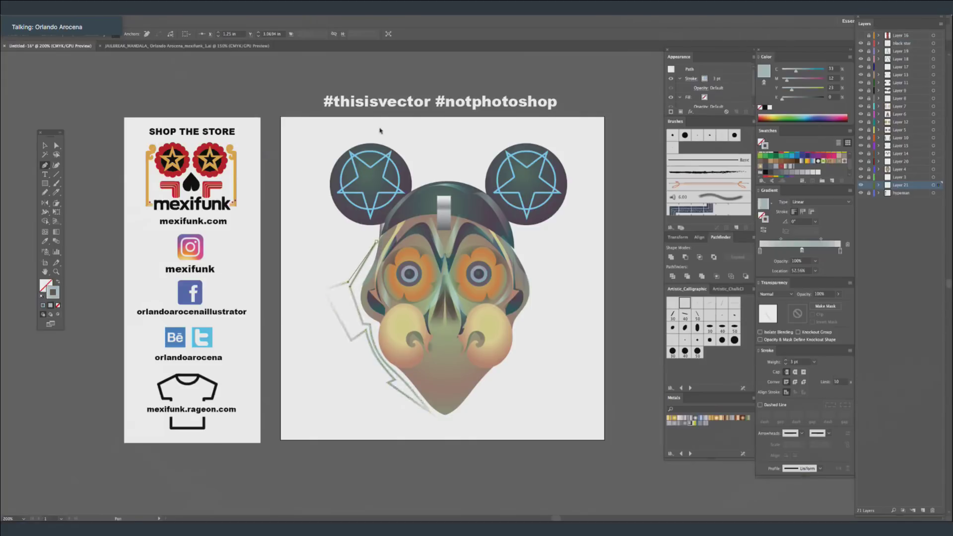
Move the pale gradient from the spiky shape's stroke to its fill and give its outline a 1 pt metallic gradient stroke.
left_click(58, 282)
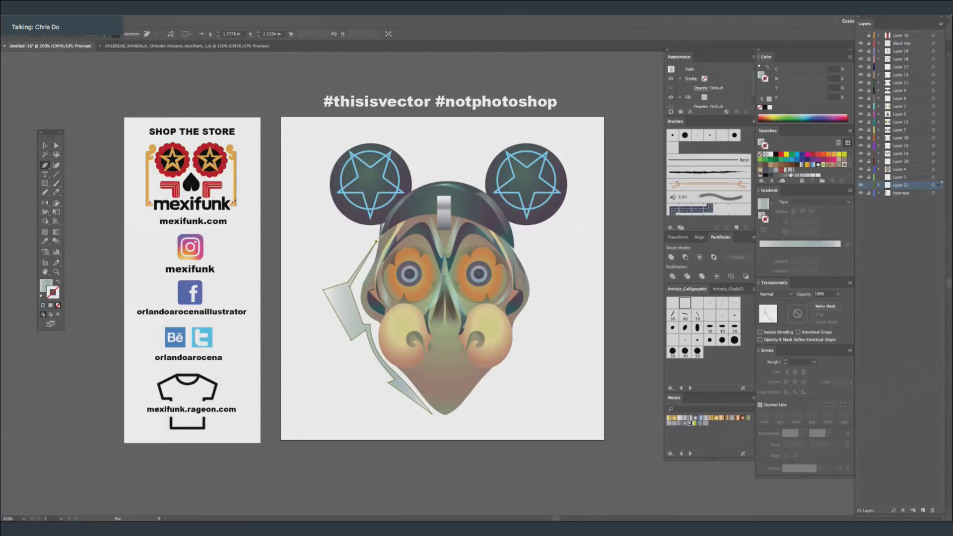
left_click(763, 204)
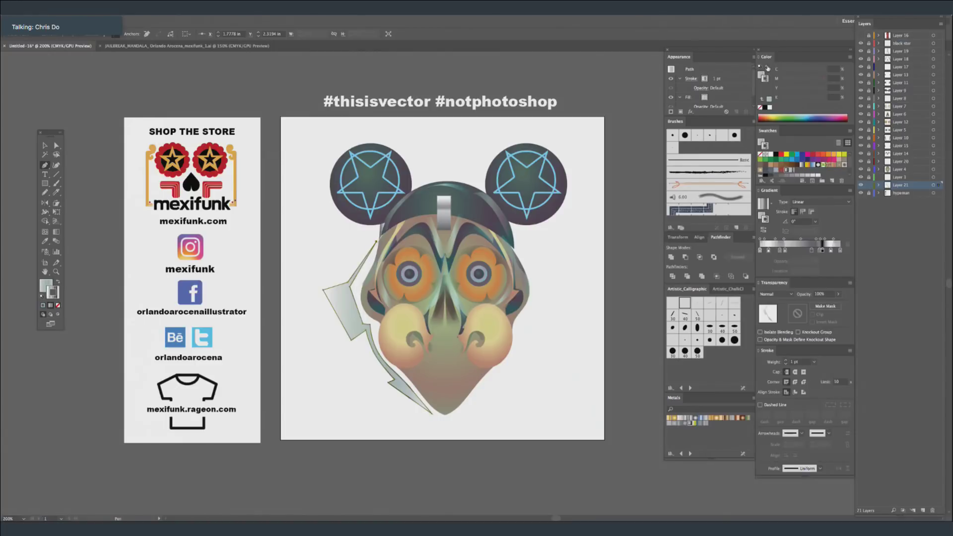
Fill the jagged shape beside the face with the dark green-purple gradient swatch, made linear with its end stop at 0% opacity.
key("shift+x")
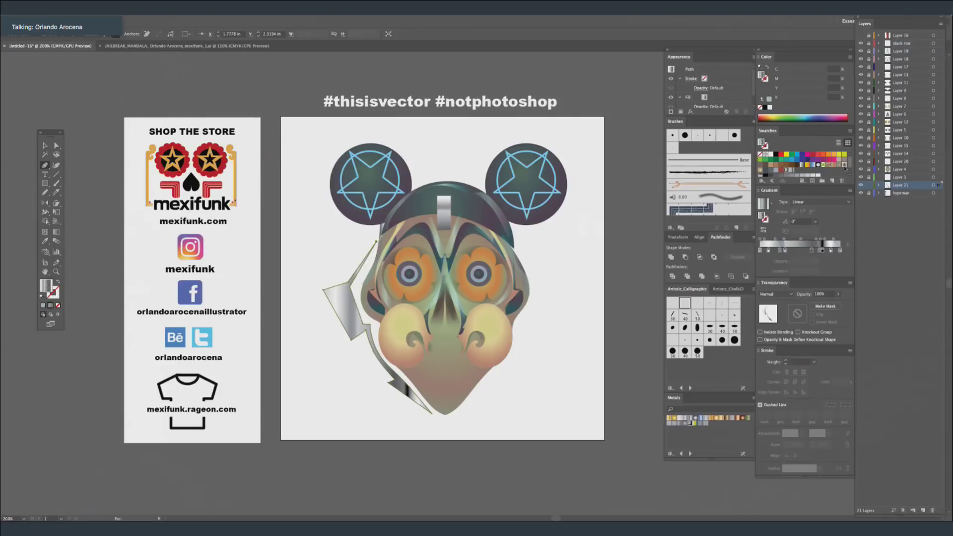
left_click(765, 170)
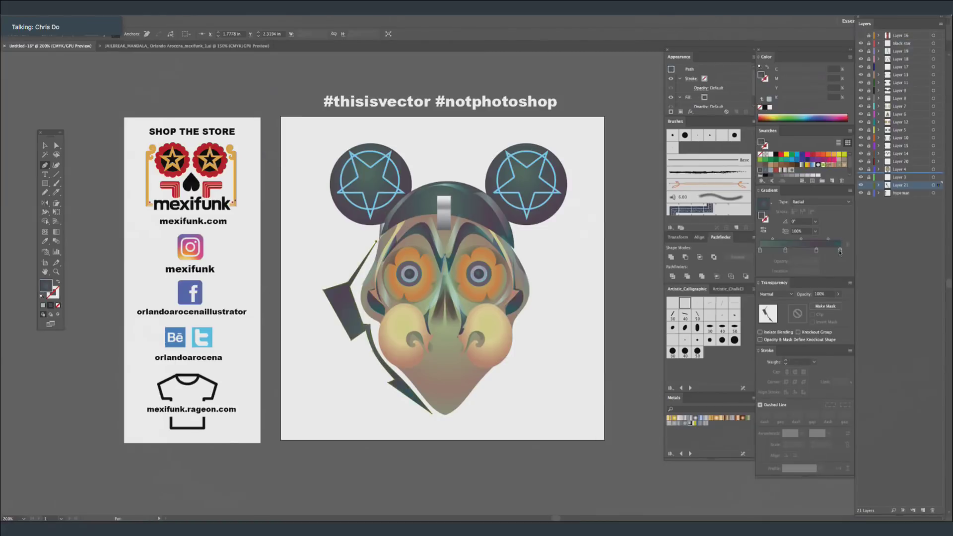
left_click_drag(840, 251, 816, 267)
left_click(815, 261)
left_click(823, 269)
left_click(847, 202)
left_click(829, 210)
Run the gradient across the jagged shape from the face outward so it fades toward its outer edge.
key("g")
left_click_drag(394, 327, 314, 320)
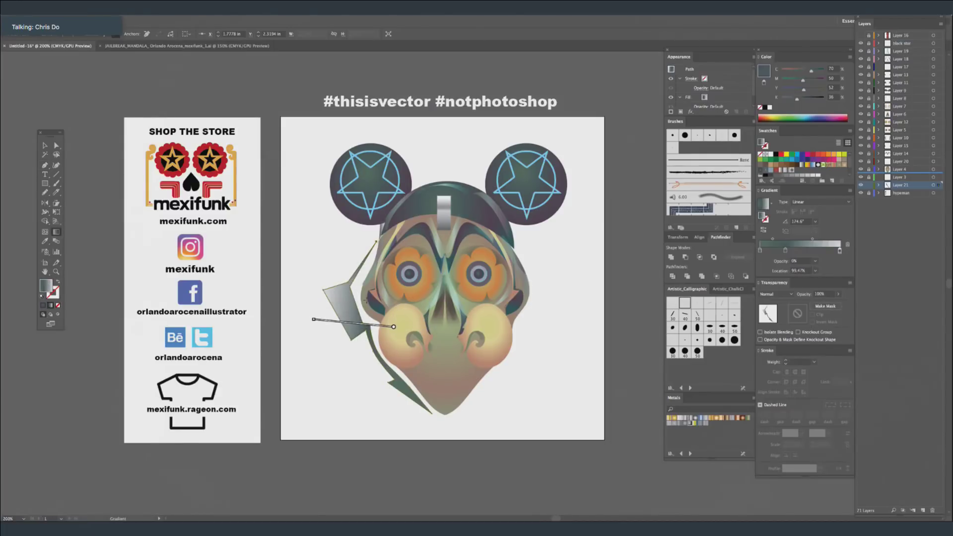
key("v")
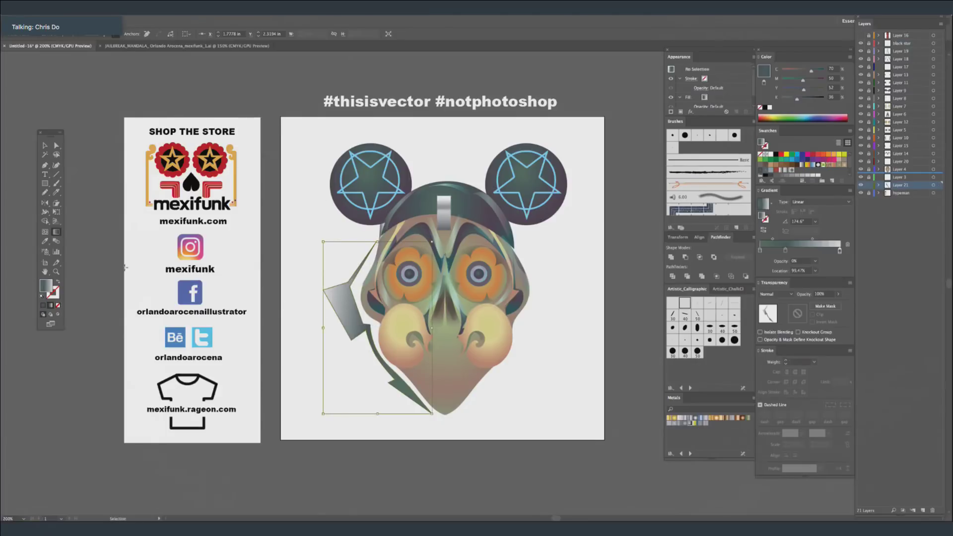
left_click(125, 267)
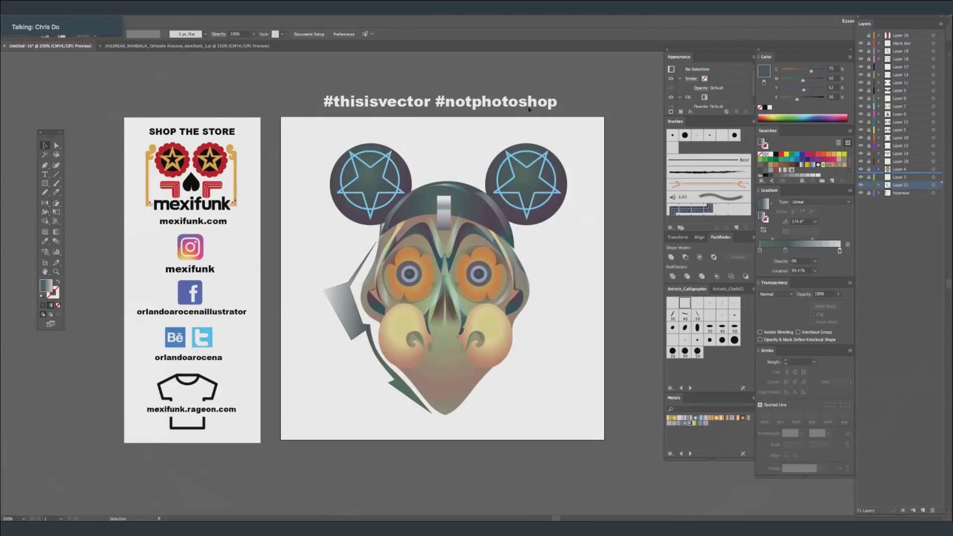
Place a reflected copy of the jagged shape on the opposite side of the face, matching the original's spacing.
left_click_drag(350, 310, 528, 311)
left_click(44, 203)
left_click_drag(647, 312, 566, 309)
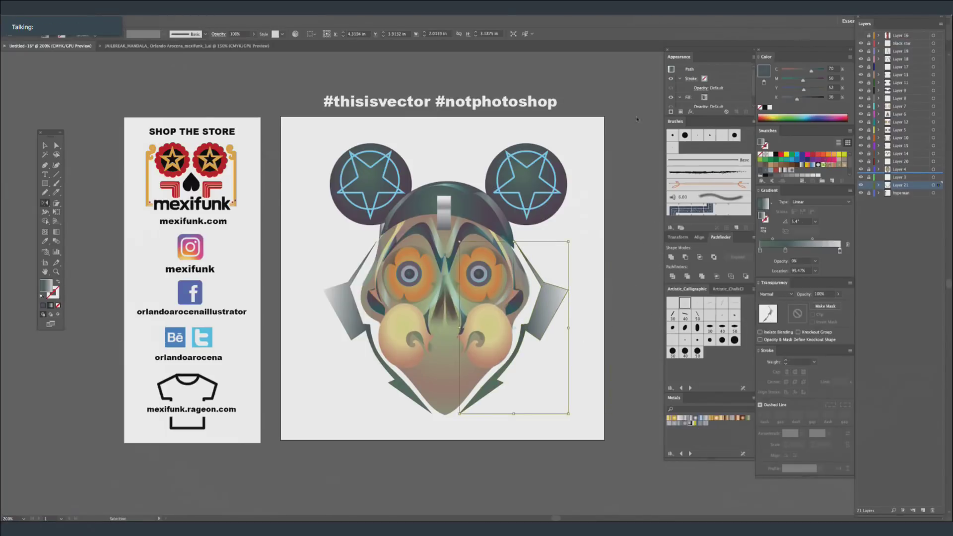
key("ctrl+shift+a")
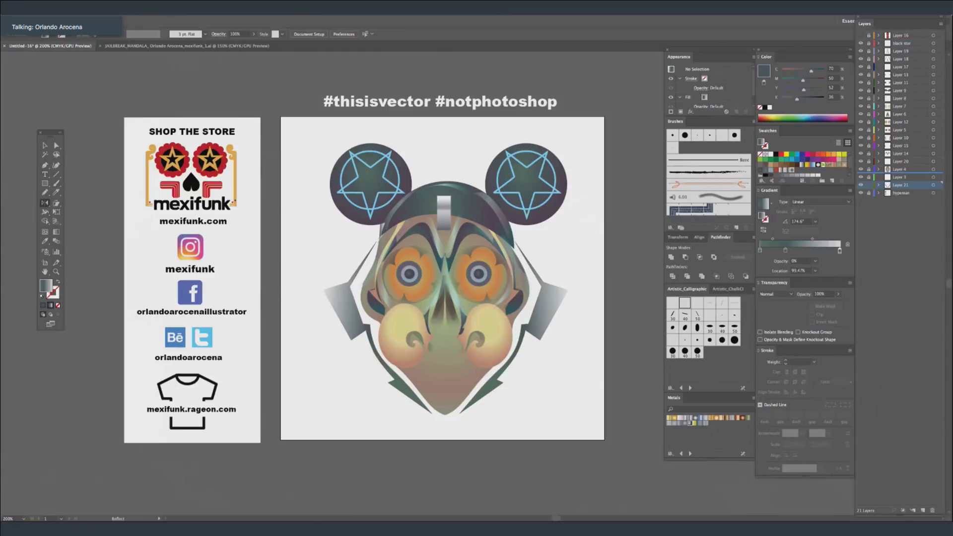
Draw a tapered, curved blade shape with the Pen tool along the outer side of the left jagged strip, below its wide panel.
left_click(45, 165)
scroll(434, 279, "up", 1)
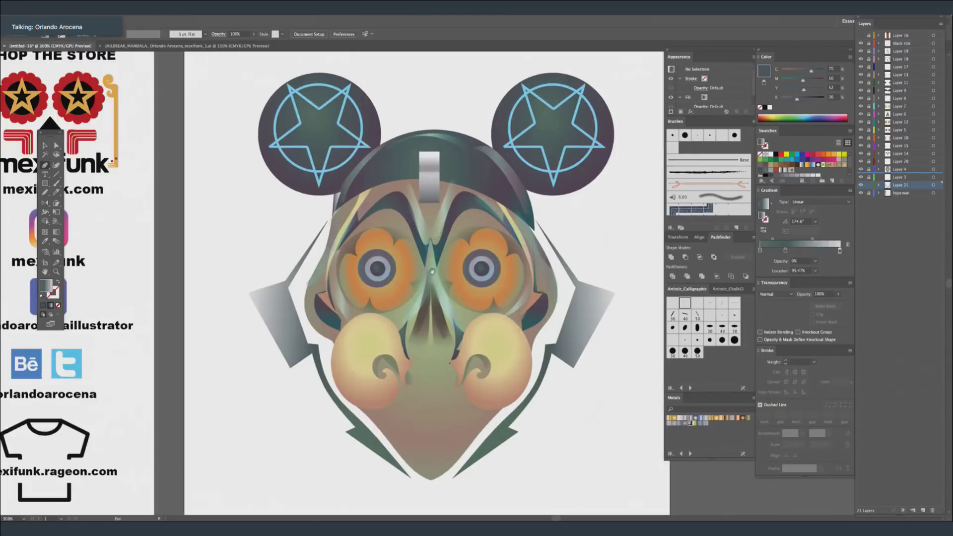
scroll(432, 172, "down", 2)
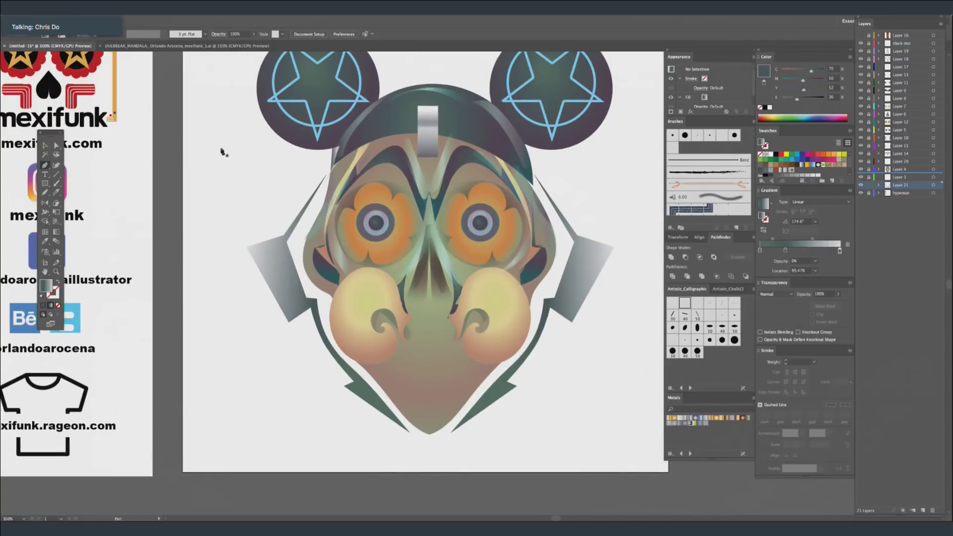
left_click_drag(289, 332, 310, 321)
left_click_drag(350, 380, 384, 410)
left_click_drag(350, 380, 342, 382)
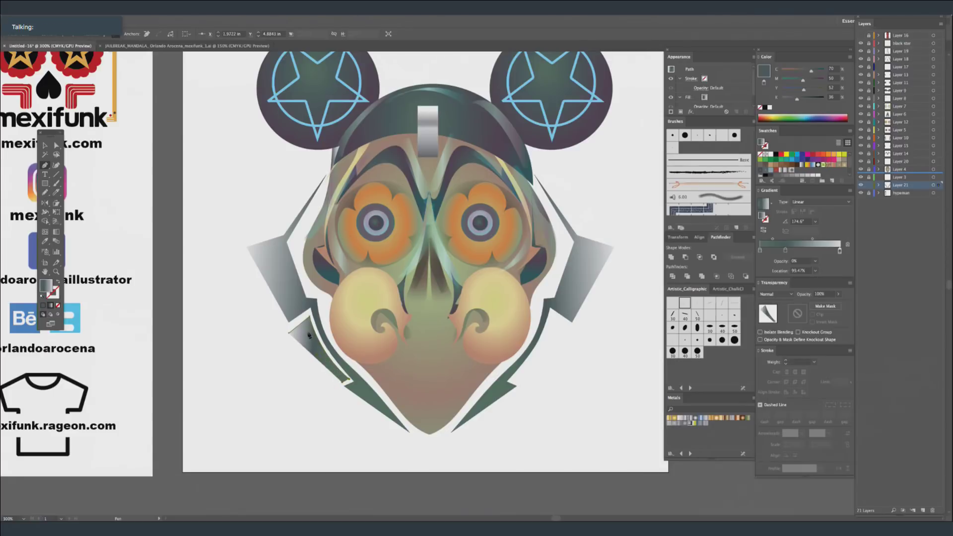
left_click(290, 332)
Apply the gradient along the blade shape so it is dark at the wide upper end and fades toward the lower tip.
left_click(56, 232)
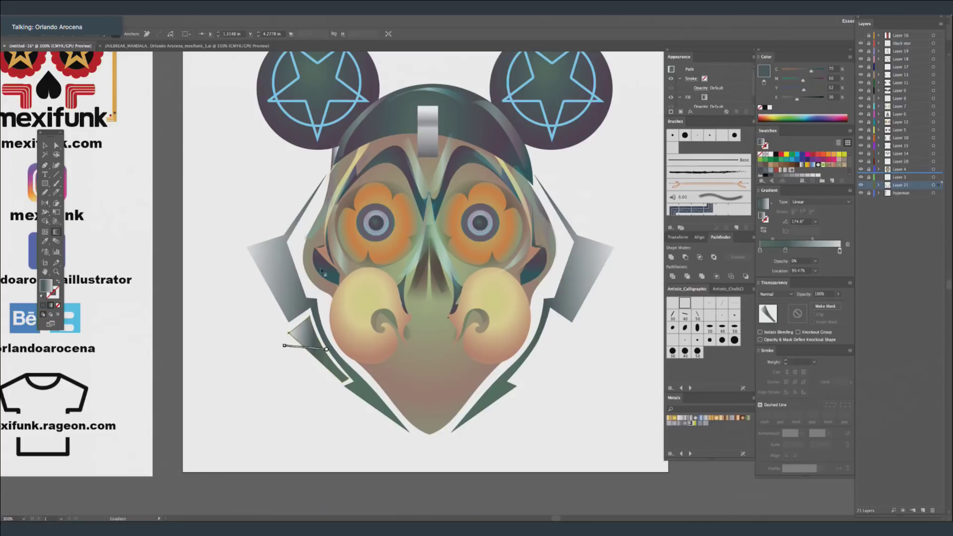
left_click_drag(304, 259, 325, 387)
left_click_drag(279, 276, 349, 389)
left_click(264, 403, "super")
Place a reflected copy of the blade shape beside the right jagged strip.
left_click(45, 145)
left_click(314, 342)
left_click_drag(314, 342, 616, 327)
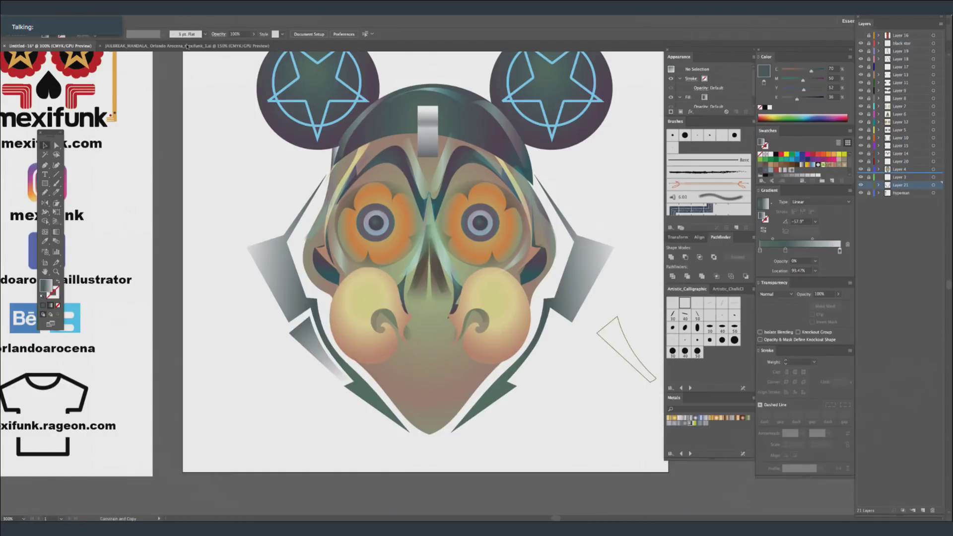
left_click_drag(616, 323, 555, 344)
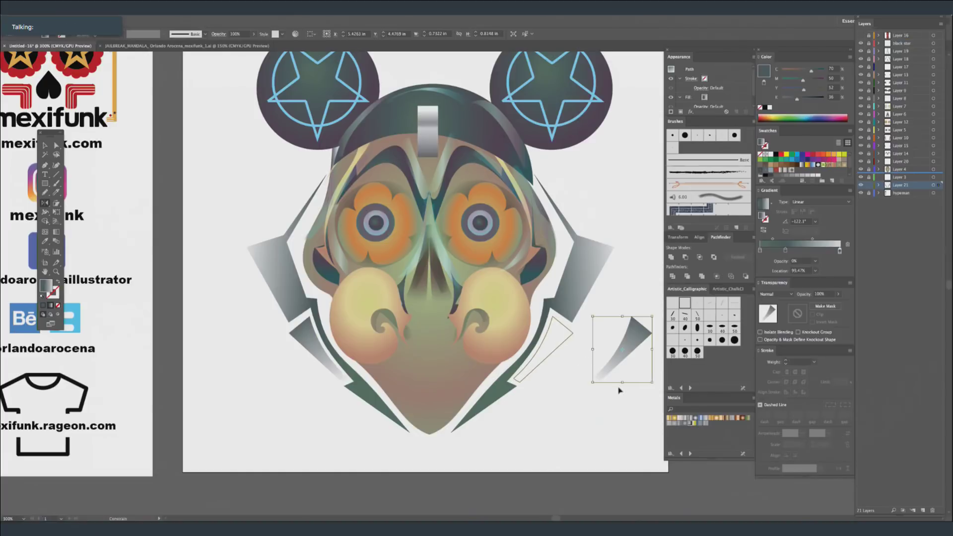
left_click(621, 388, "super")
On a new layer, sketch a forked shadow shape with the Pencil tool from the left cheek's swirl down along the beak.
key("p")
left_click_drag(386, 193, 402, 191)
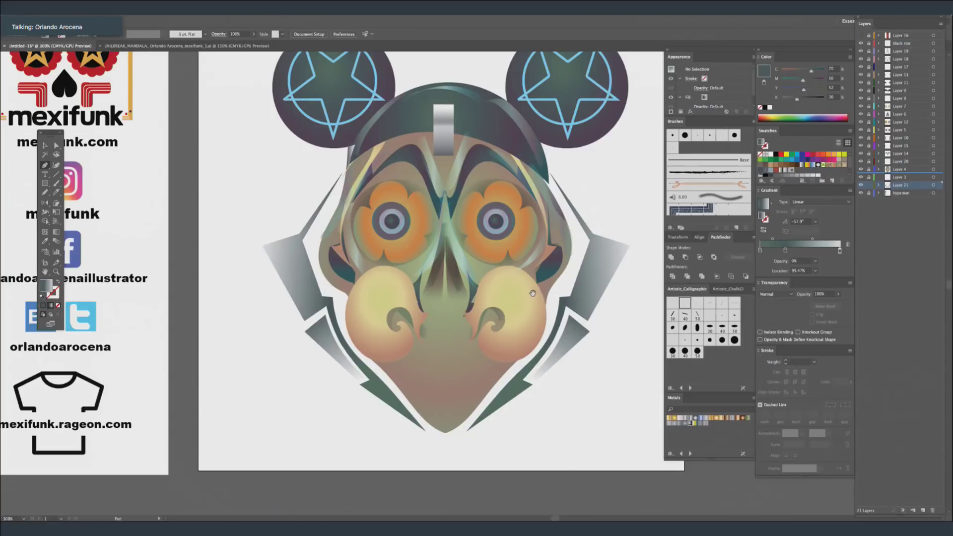
left_click_drag(535, 294, 501, 297)
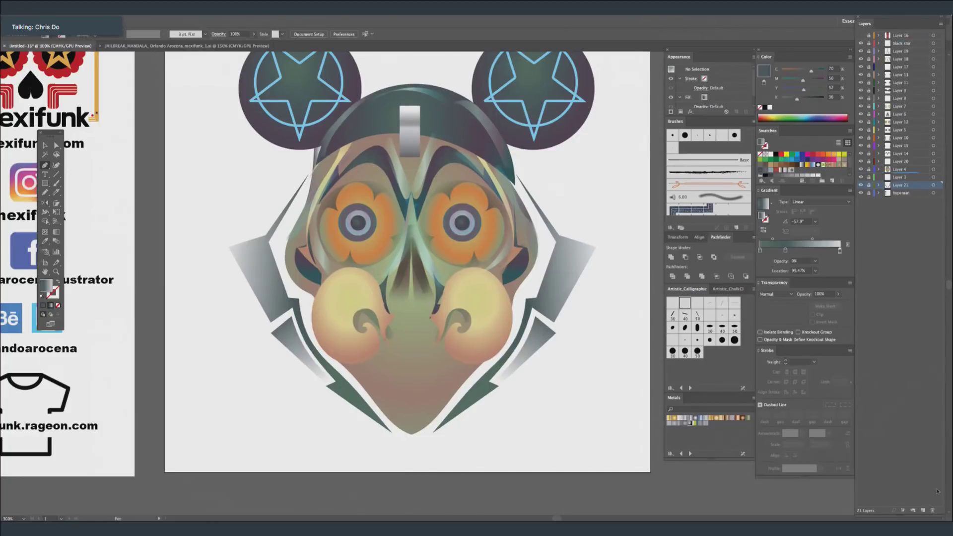
key("ctrl+l")
left_click(45, 193)
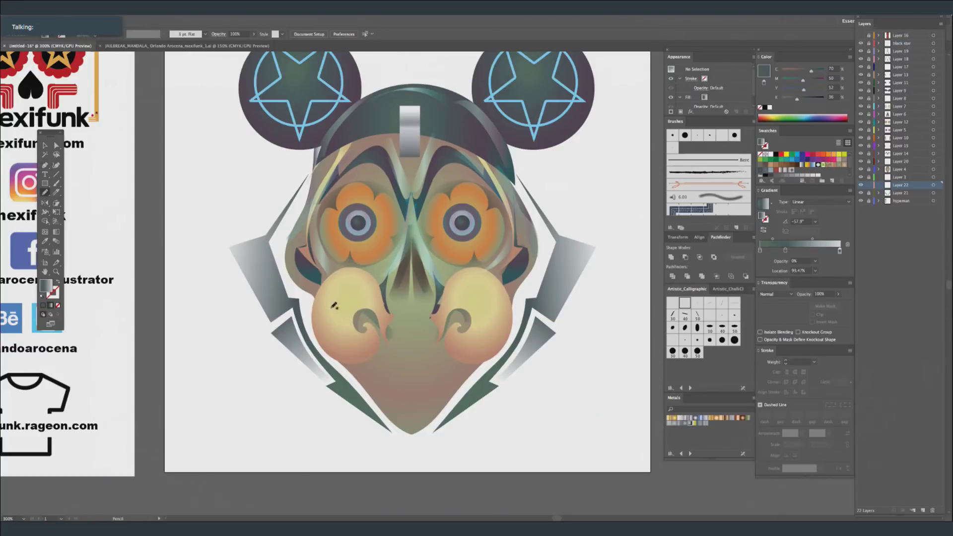
left_click_drag(392, 365, 410, 422)
left_click_drag(394, 346, 367, 309)
Move the forked shadow's layer up the stack to sit just above Layer 12.
left_click(918, 187)
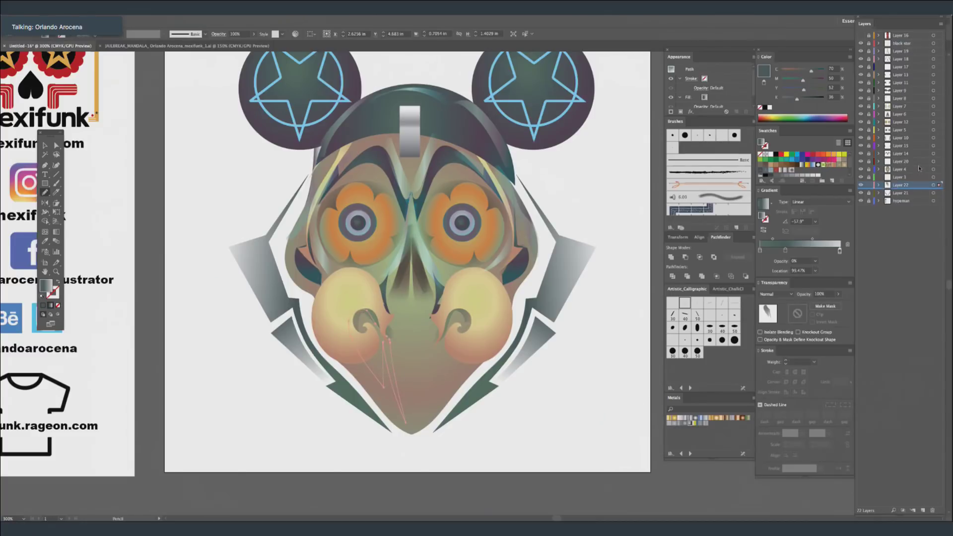
left_click_drag(921, 167, 918, 119)
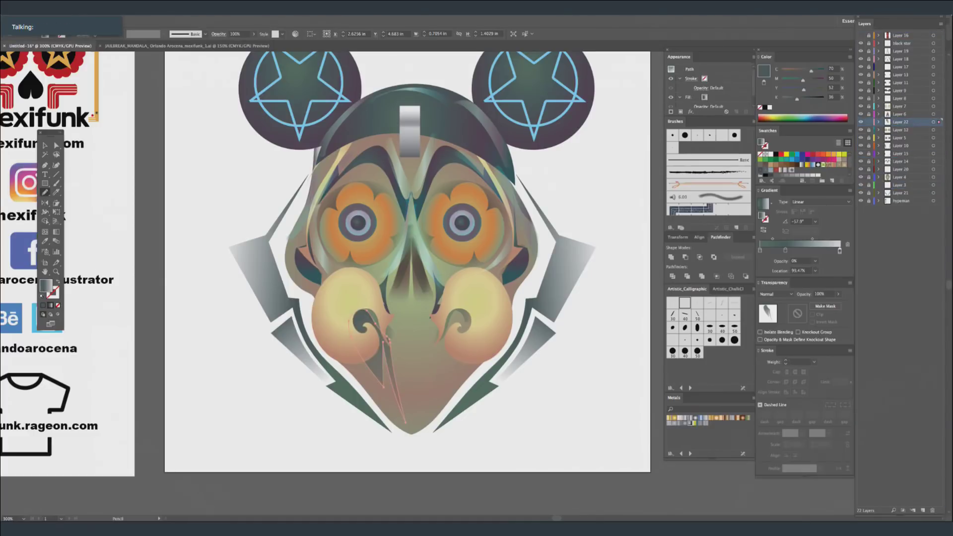
key("v")
left_click(220, 56)
Set the forked shadow shape's blending mode to Multiply.
key("n")
left_click(389, 361, "super")
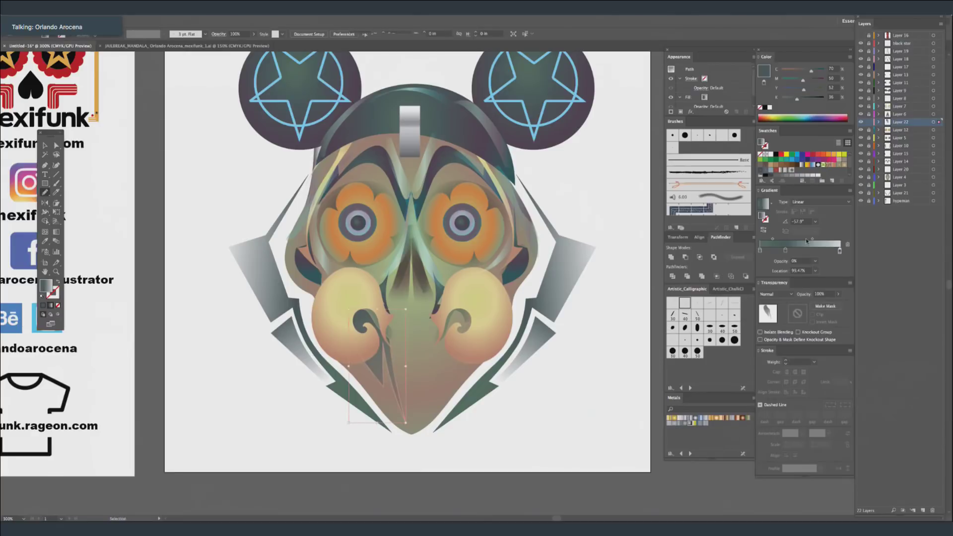
left_click(774, 293)
left_click(777, 310)
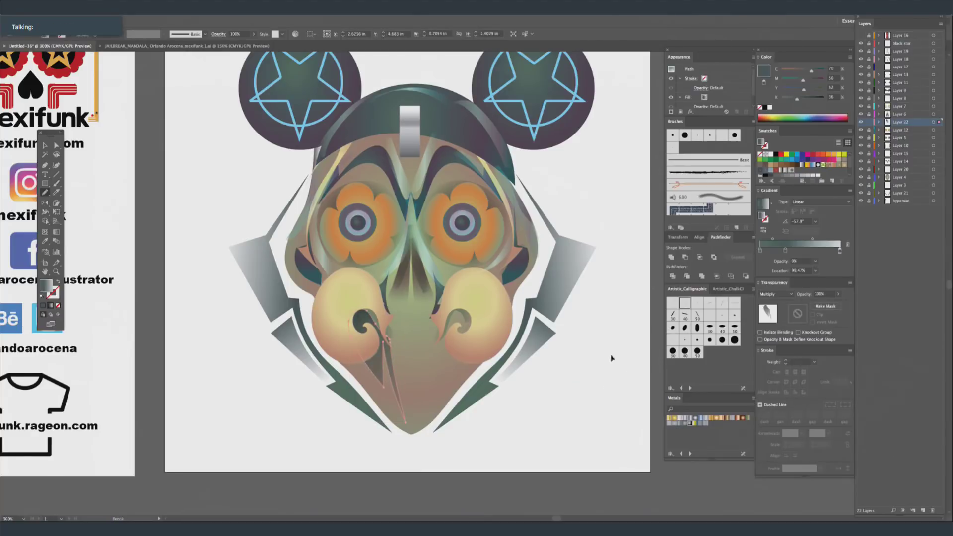
left_click(655, 110, "super")
Place a reflected copy of the forked shadow shape on the right side of the beak.
left_click(45, 146)
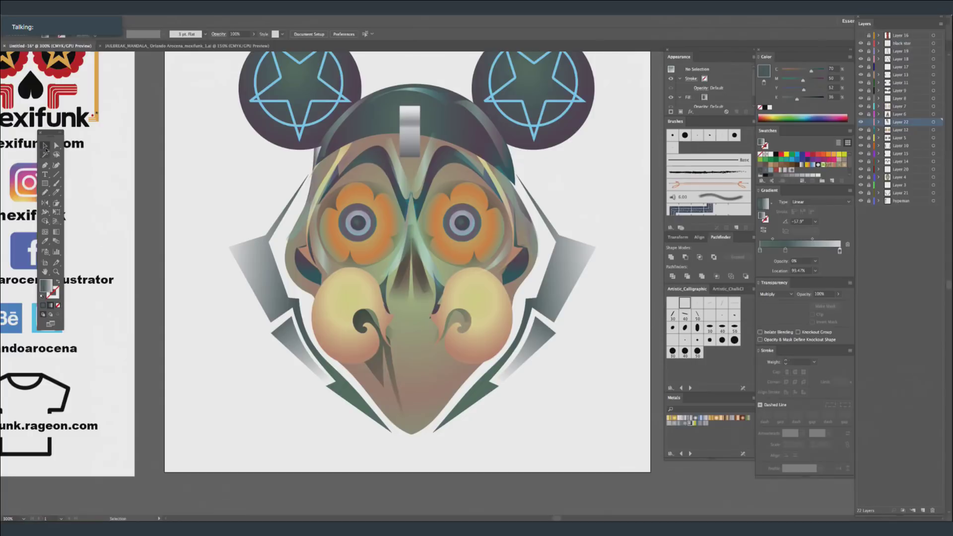
left_click(611, 348)
left_click(44, 203)
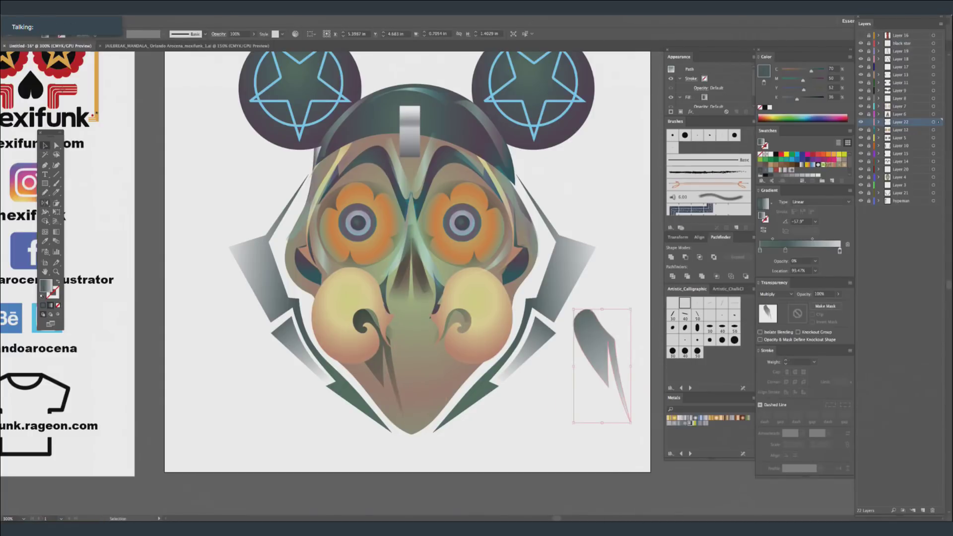
left_click_drag(619, 342, 467, 358)
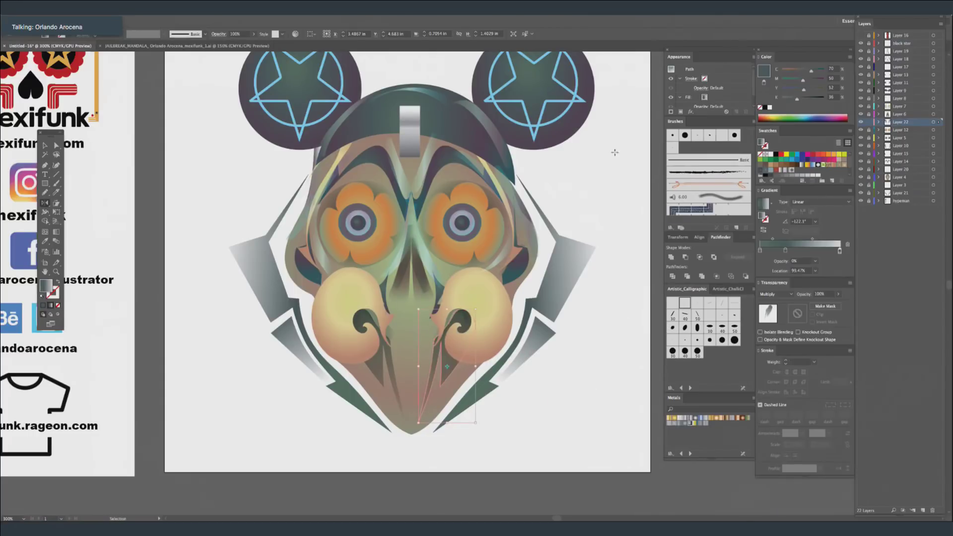
key("ctrl+shift+a")
On a new layer, draw a thin shadow sliver with the Pen tool along the lower left edge of the beak.
left_click(45, 164)
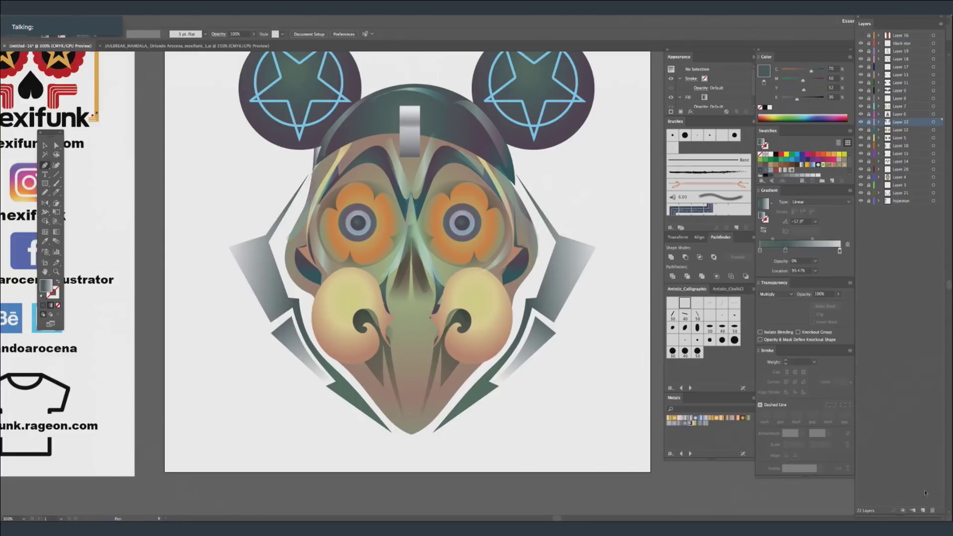
key("ctrl+l")
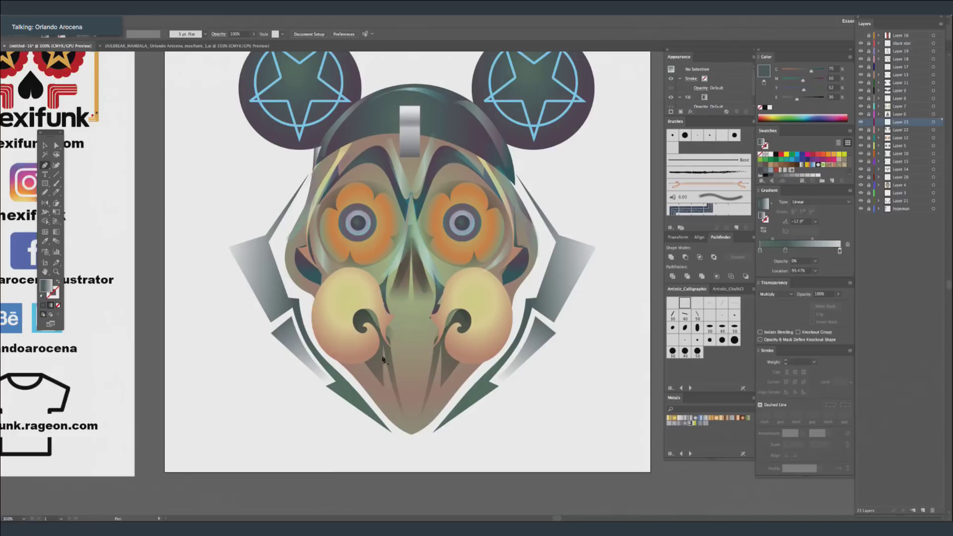
left_click(349, 363)
left_click(404, 425)
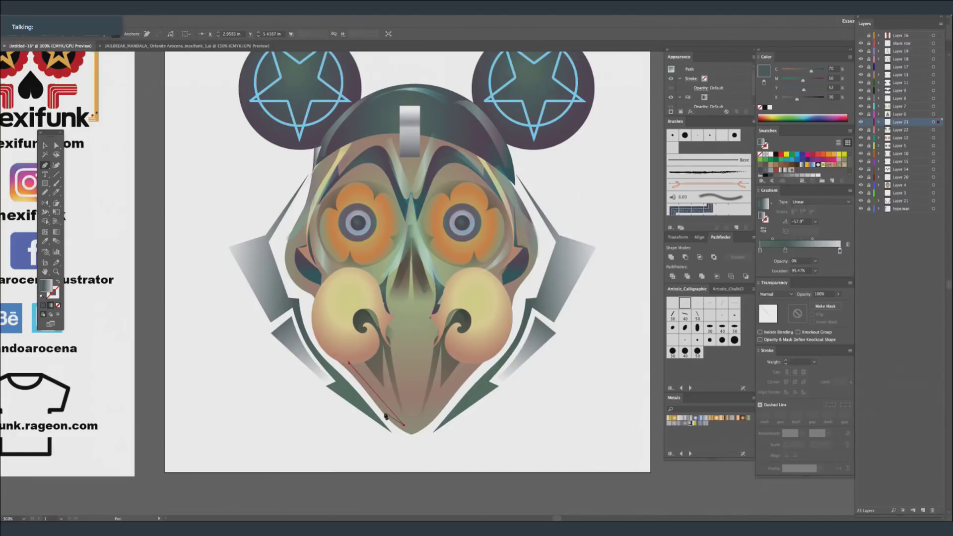
left_click(360, 380)
left_click_drag(343, 365, 340, 362)
key("ctrl+shift+a")
Place a reflected copy of the thin sliver along the lower right edge of the beak.
key("v")
left_click_drag(395, 421, 624, 388)
key("o")
left_click_drag(608, 397, 438, 410)
left_click(532, 175, "super")
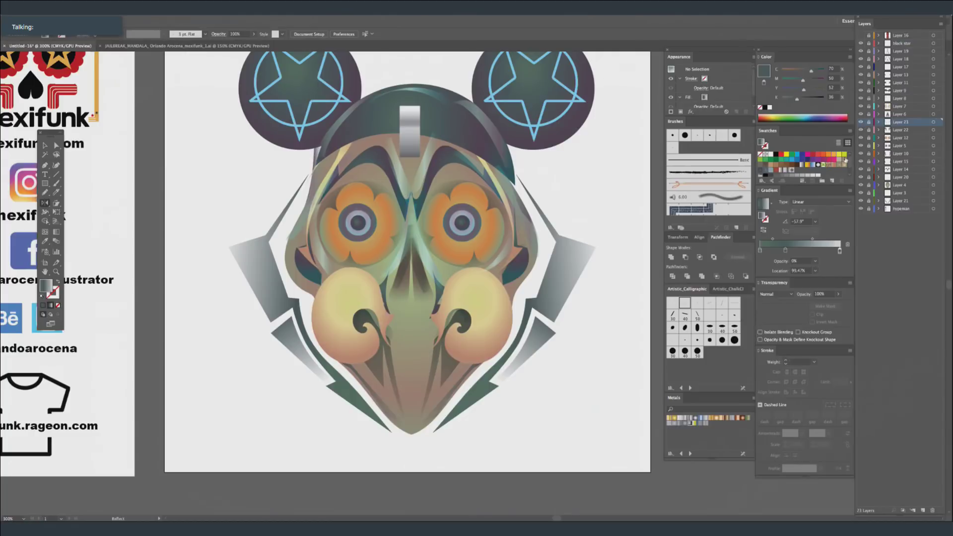
On a new layer, draw a narrow crescent with the Pen tool inside the left ear.
left_click(924, 512)
left_click(45, 166)
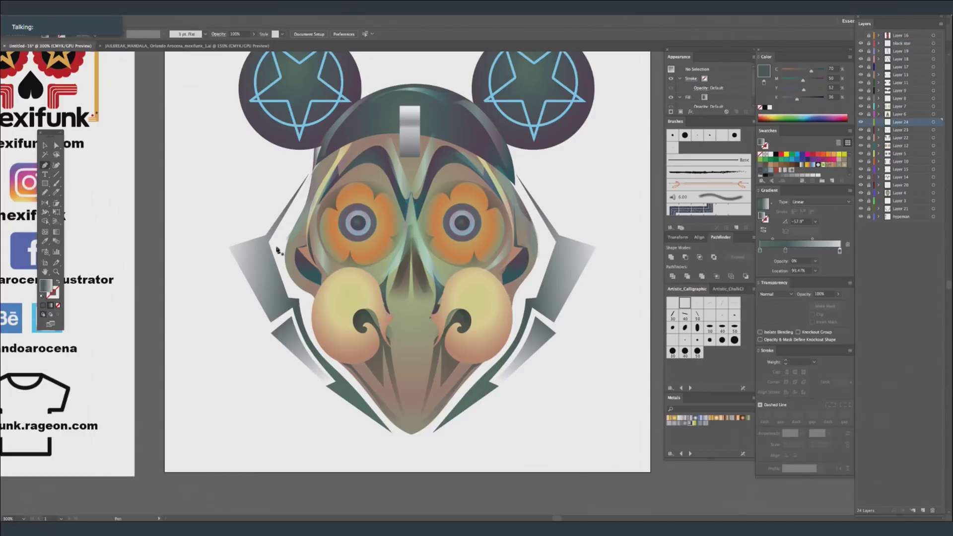
key("ctrl+=")
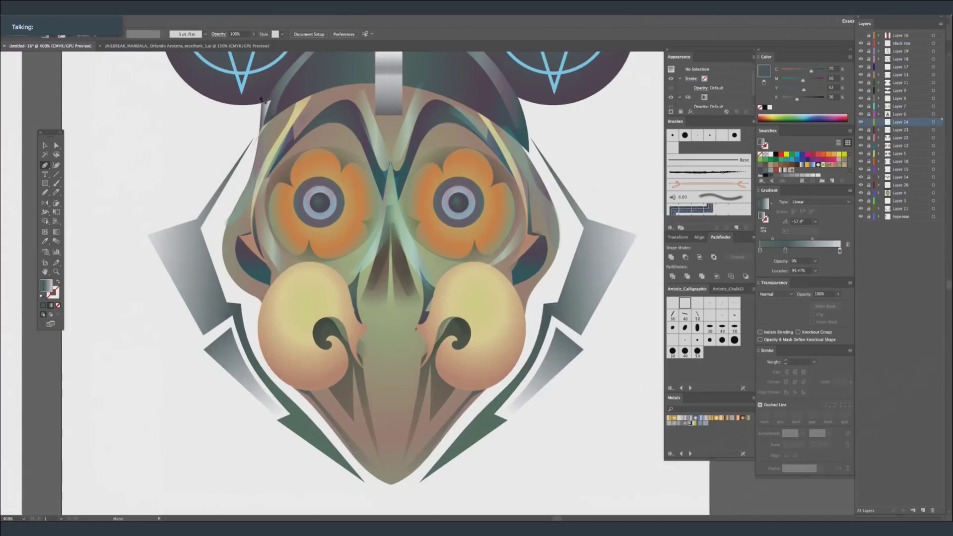
left_click_drag(242, 257, 256, 203)
left_click_drag(286, 231, 316, 239)
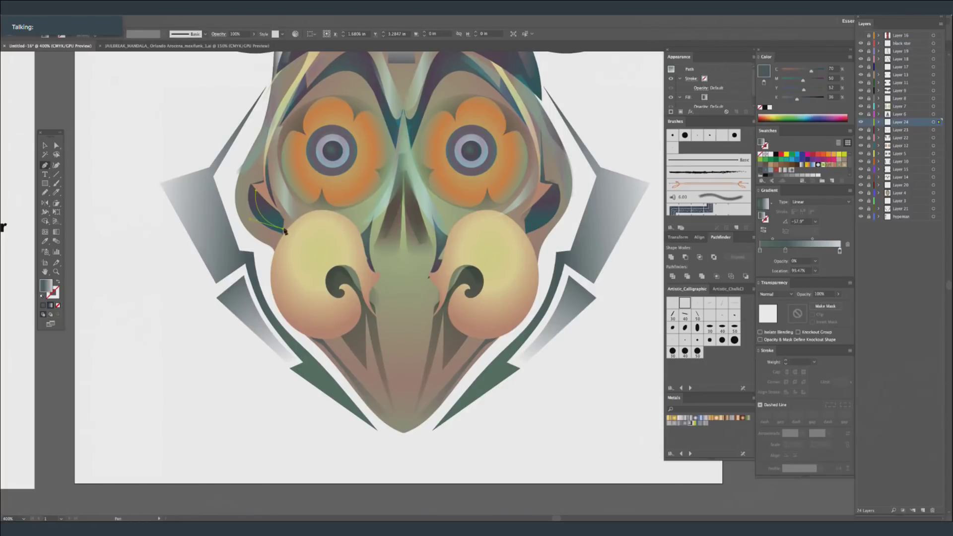
left_click(282, 223)
left_click(258, 193)
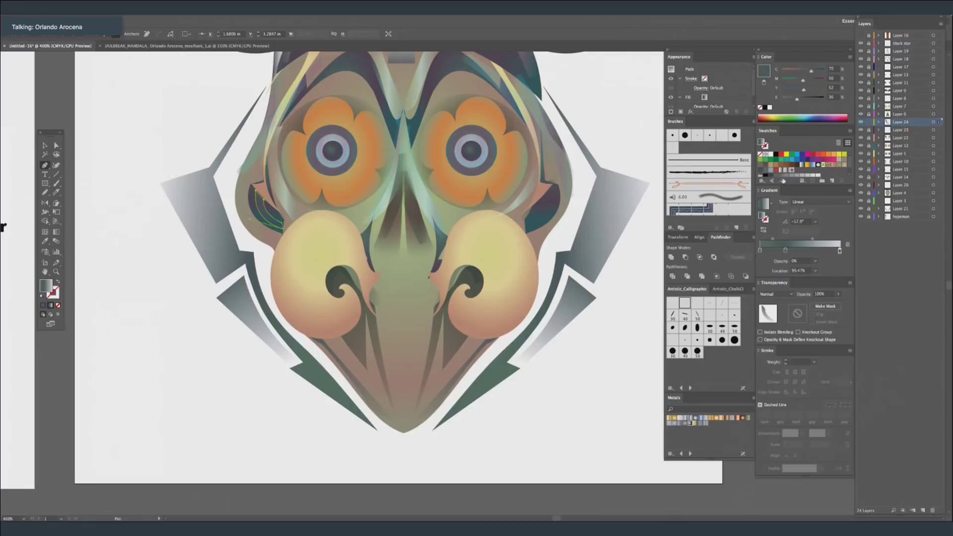
Fill the ear crescent with the metallic silver gradient swatch and angle the gradient across its length.
left_click(781, 172)
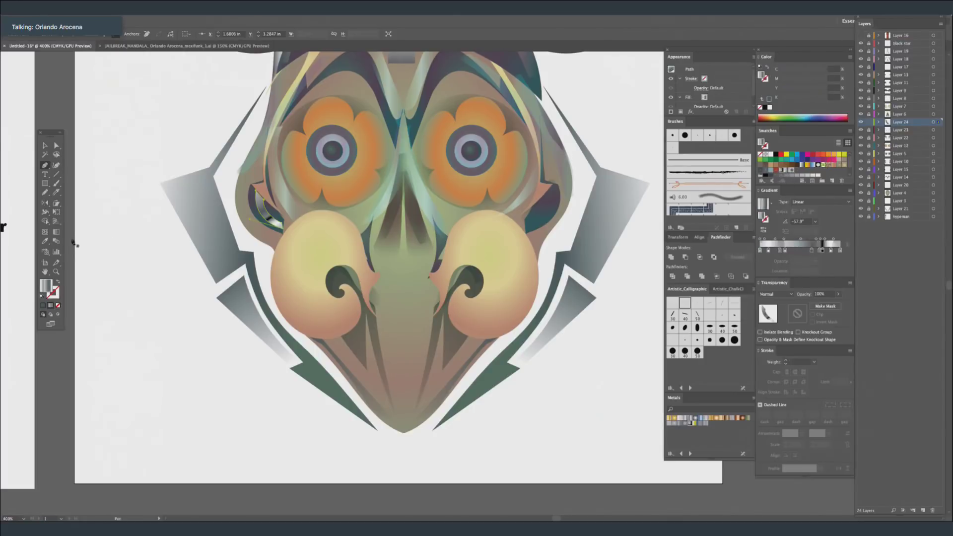
left_click(56, 232)
left_click_drag(225, 178, 312, 245)
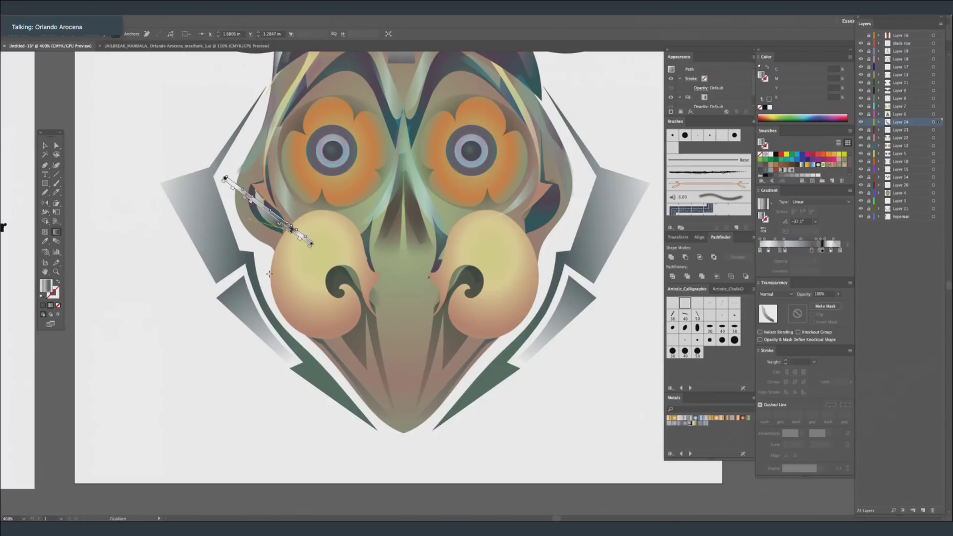
mouse_move(252, 230)
left_mouse_down()
mouse_move(279, 241)
mouse_move(307, 228)
left_mouse_up()
left_click(213, 132)
Place a reflected copy of the metallic crescent inside the right ear.
key("v")
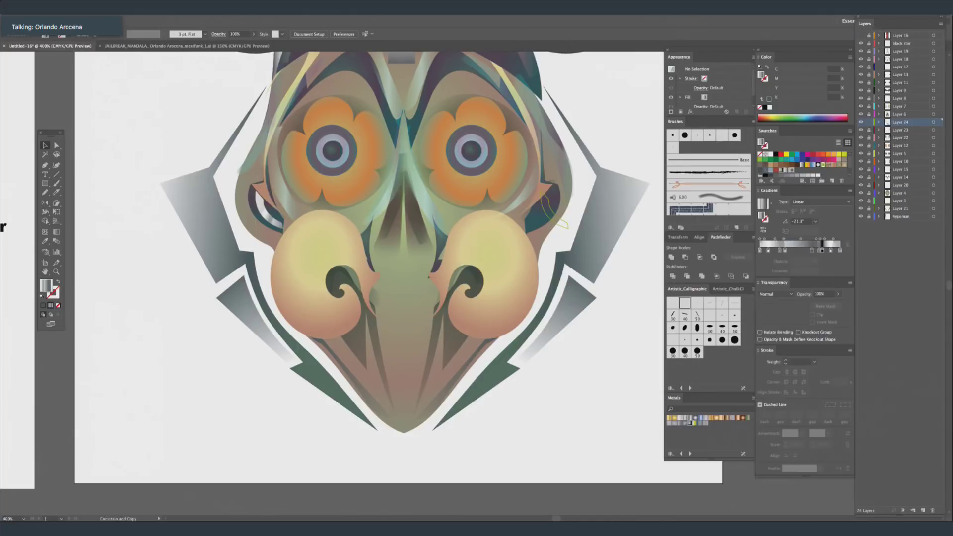
left_click(549, 209)
key("o")
left_click_drag(631, 188, 547, 210)
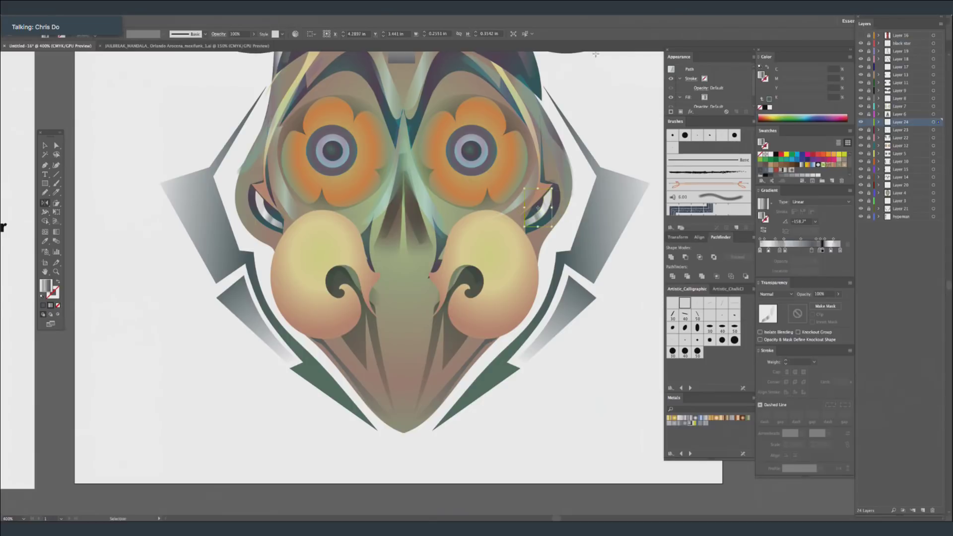
Draw a curved, tapering shape with the Pen tool inside the dark left eyebrow, narrowing down towards the nose bridge.
key("ctrl+shift+a")
left_click(46, 165)
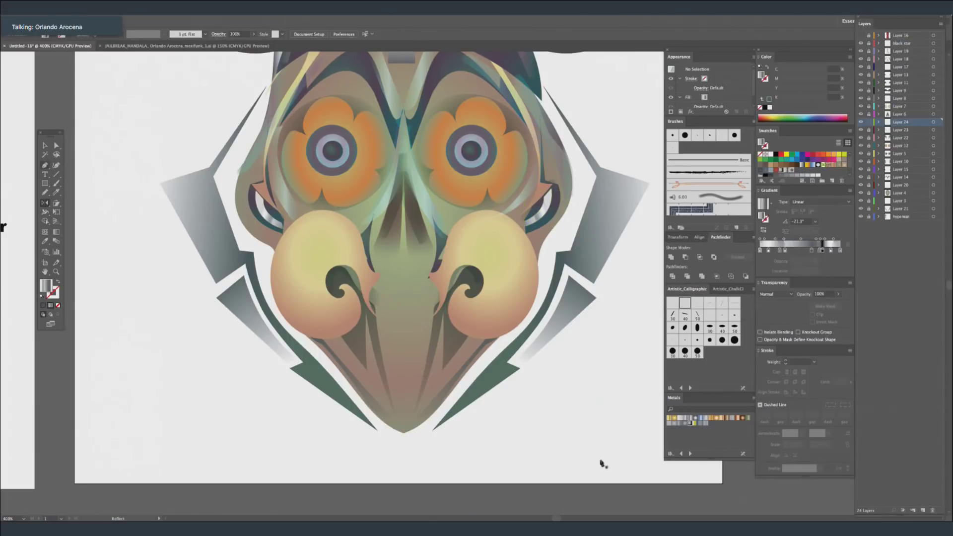
key("ctrl+minus")
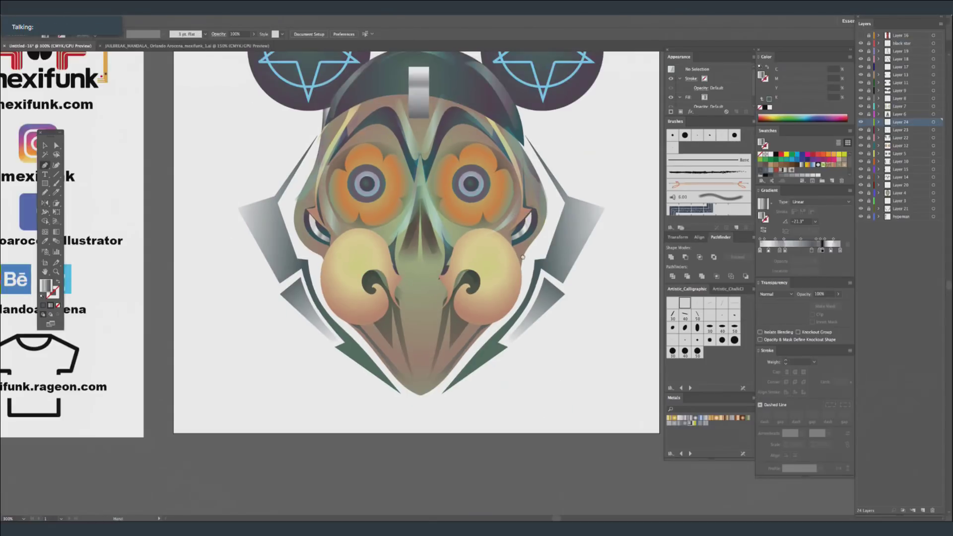
left_click_drag(542, 297, 564, 314)
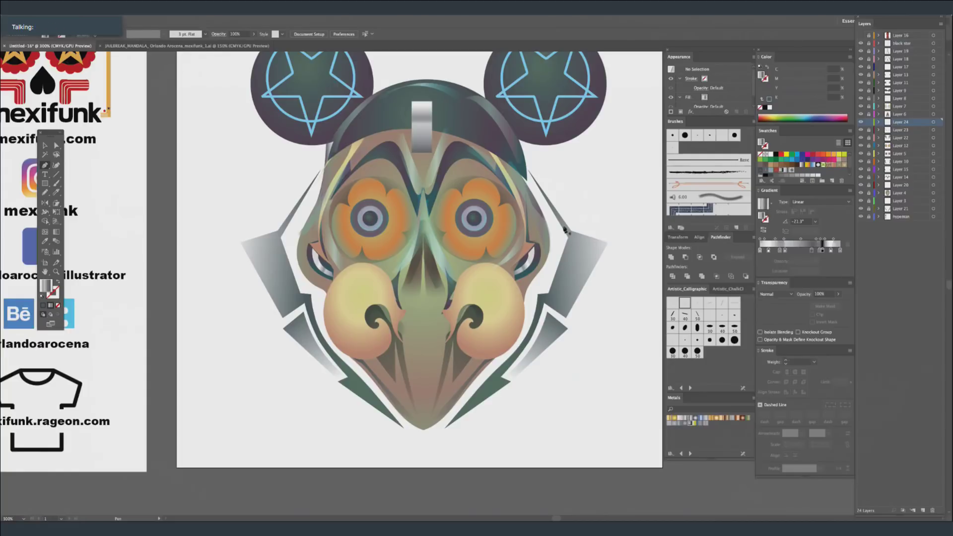
key("ctrl+minus")
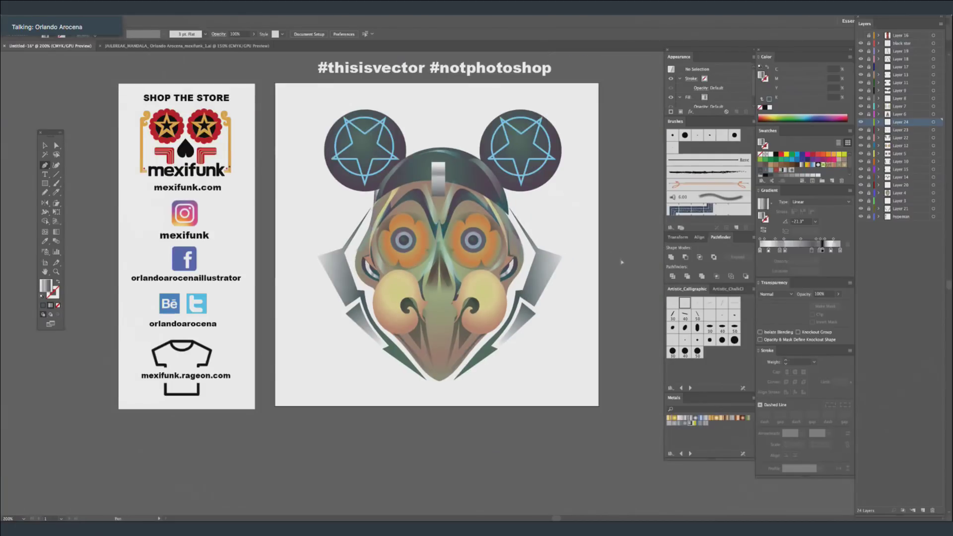
key("ctrl+plus")
key("ctrl+plus")
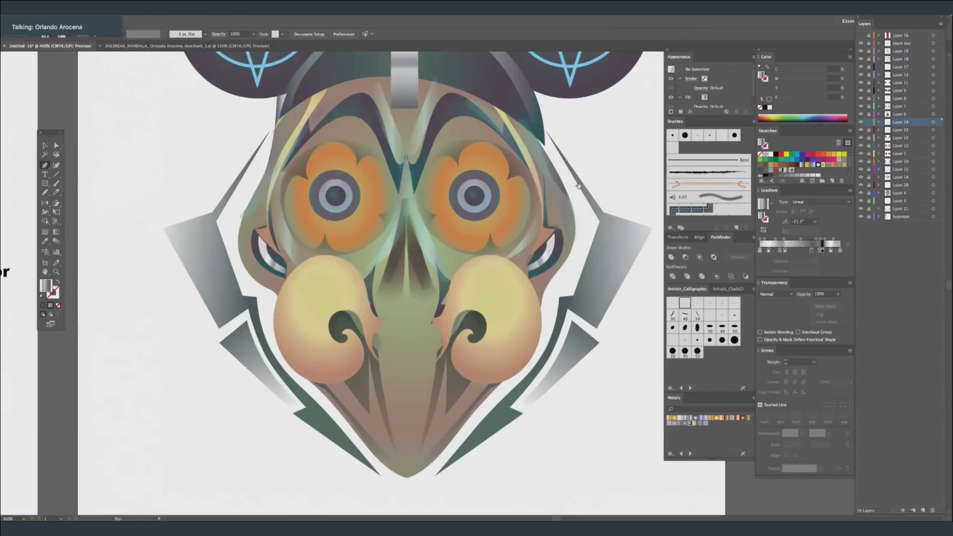
left_click_drag(615, 223, 578, 251)
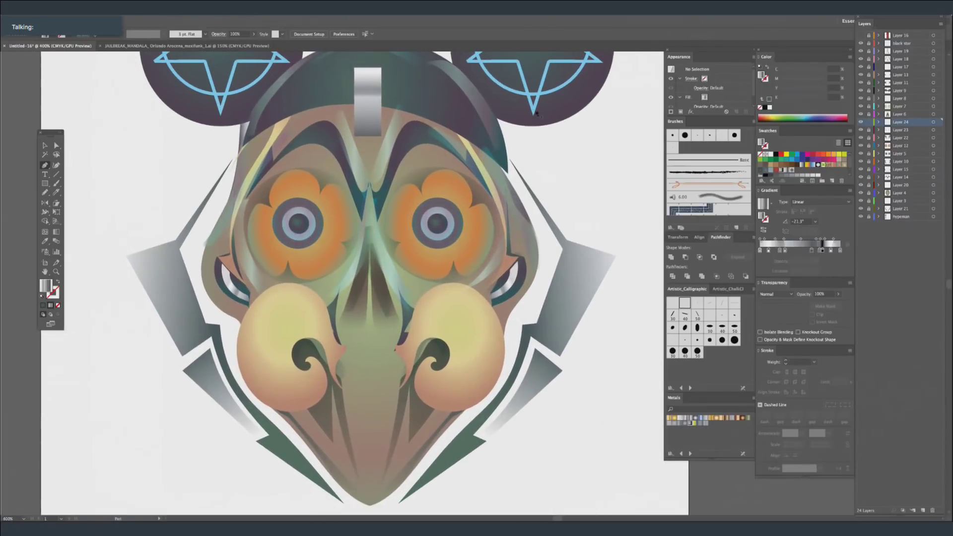
left_click(305, 136)
left_click_drag(328, 128, 338, 141)
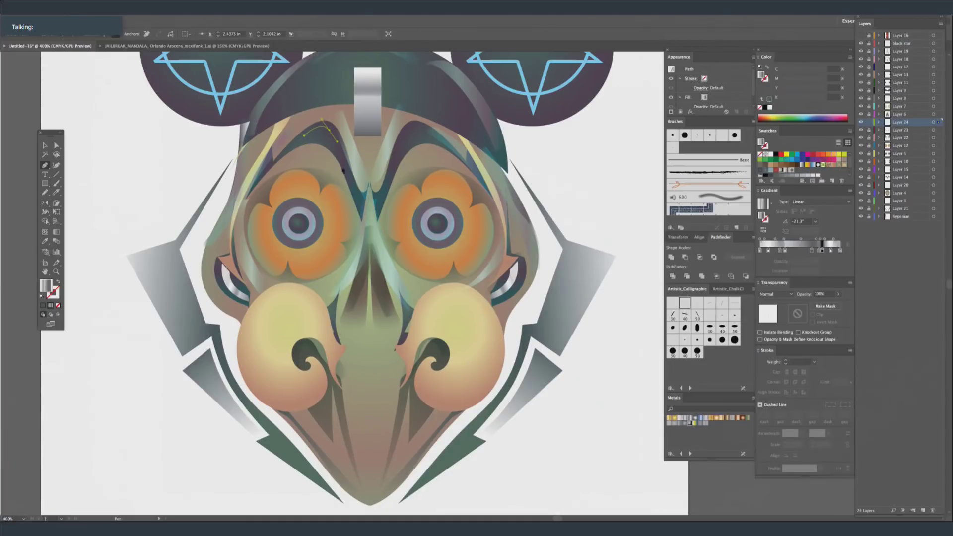
left_click(359, 213)
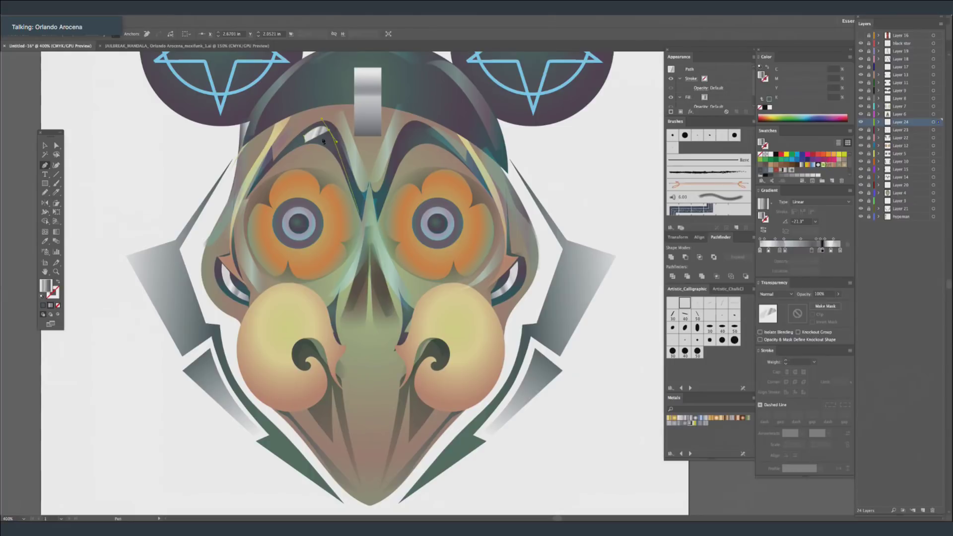
left_click(306, 142)
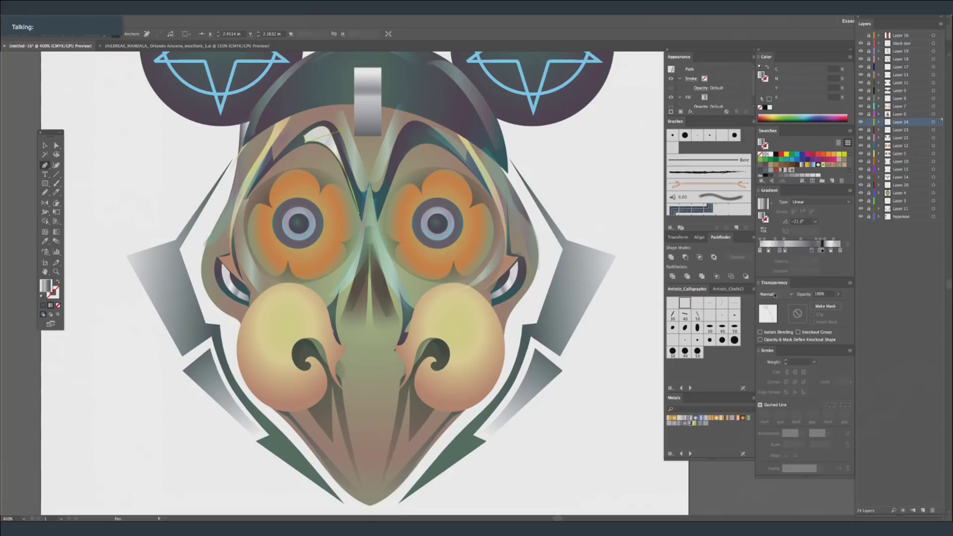
Place a reflected copy of the tapering eyebrow shape inside the dark right eyebrow.
key("ctrl+shift+a")
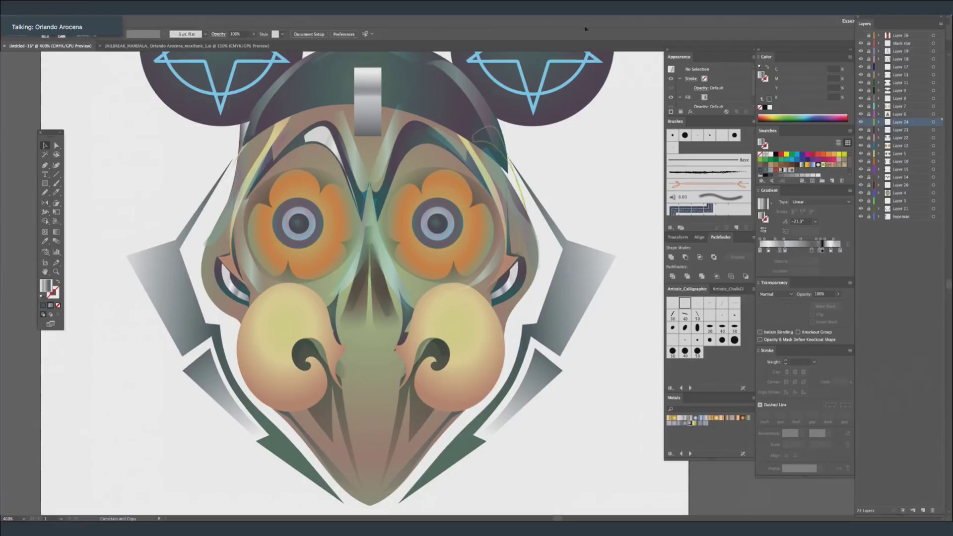
key("ctrl+z")
key("o")
left_click_drag(589, 150, 586, 145)
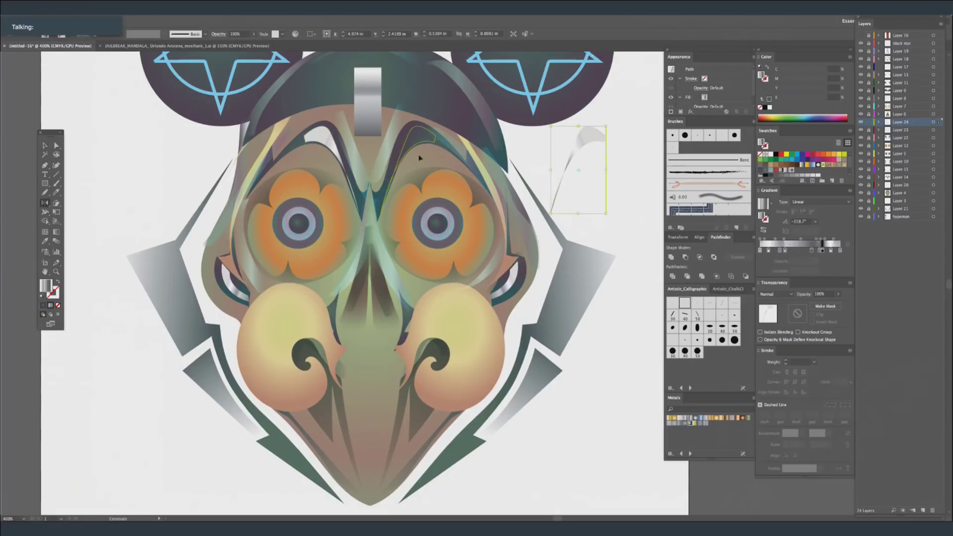
key("ctrl+z")
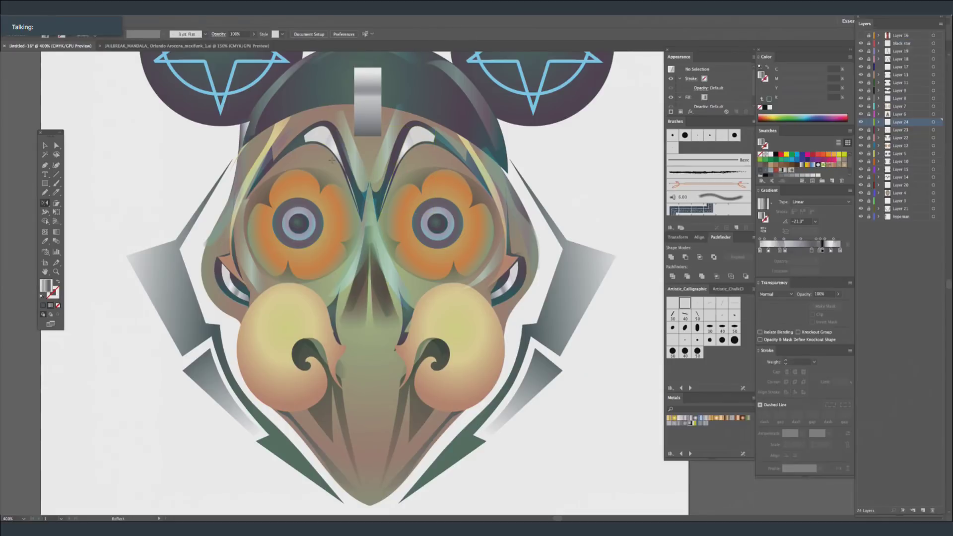
Fill both eyebrow shapes with the muted teal radial gradient swatch and set their blending mode to Multiply.
left_click(422, 140)
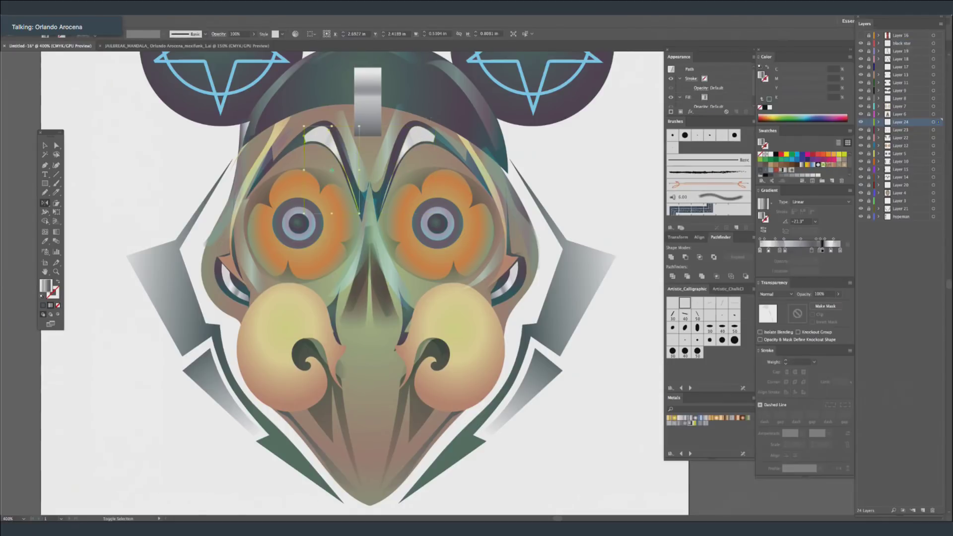
left_click(765, 172)
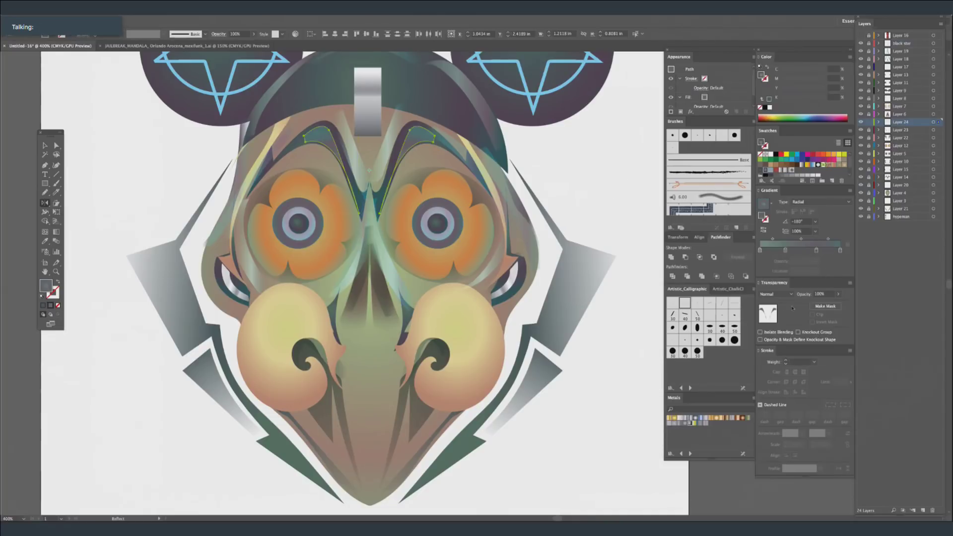
left_click(776, 294)
left_click(779, 312)
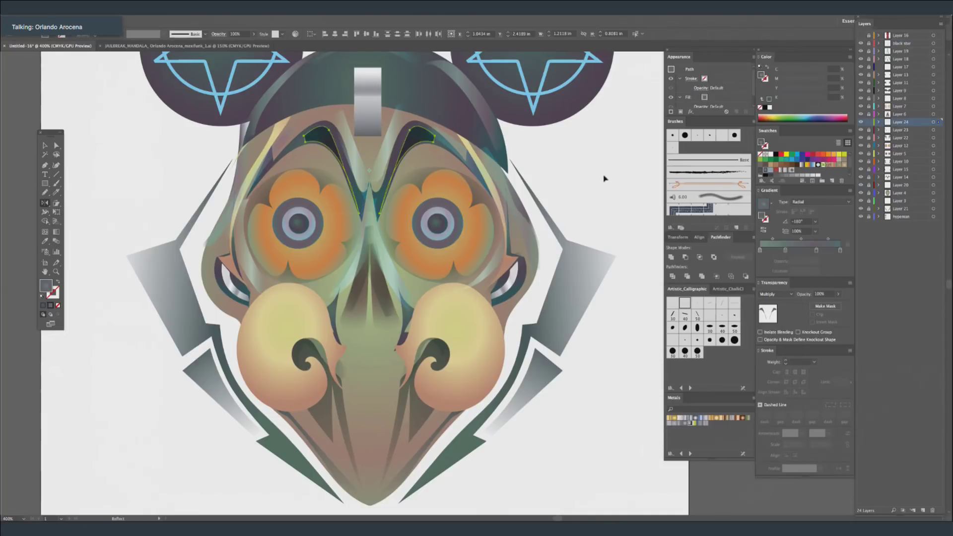
left_click(527, 250, "super")
scroll(486, 301, "down", 2)
scroll(486, 300, "left", 1)
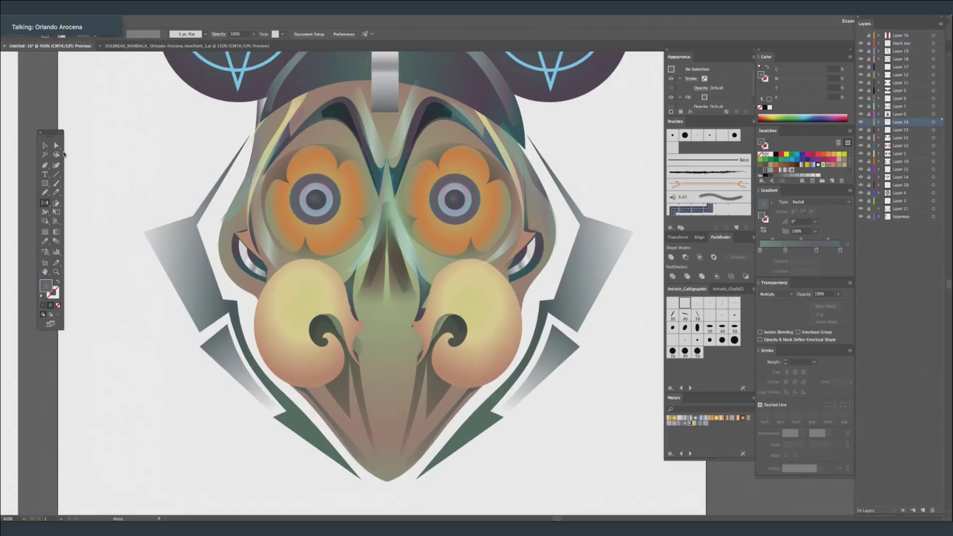
On a new layer above Layer 5, draw a Pencil shadow along the outer edge of the left orange flower and set it to Multiply.
left_click(908, 154)
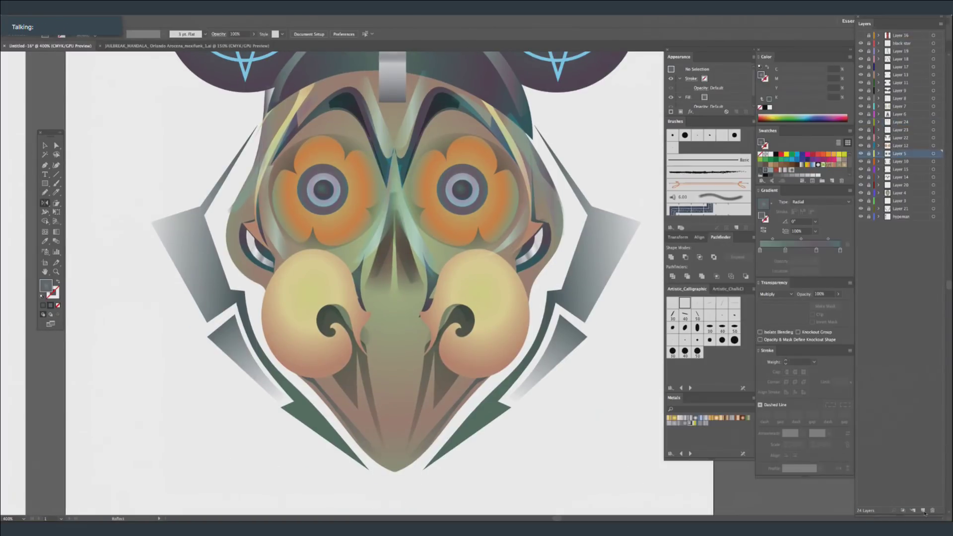
key("ctrl+l")
left_click(45, 193)
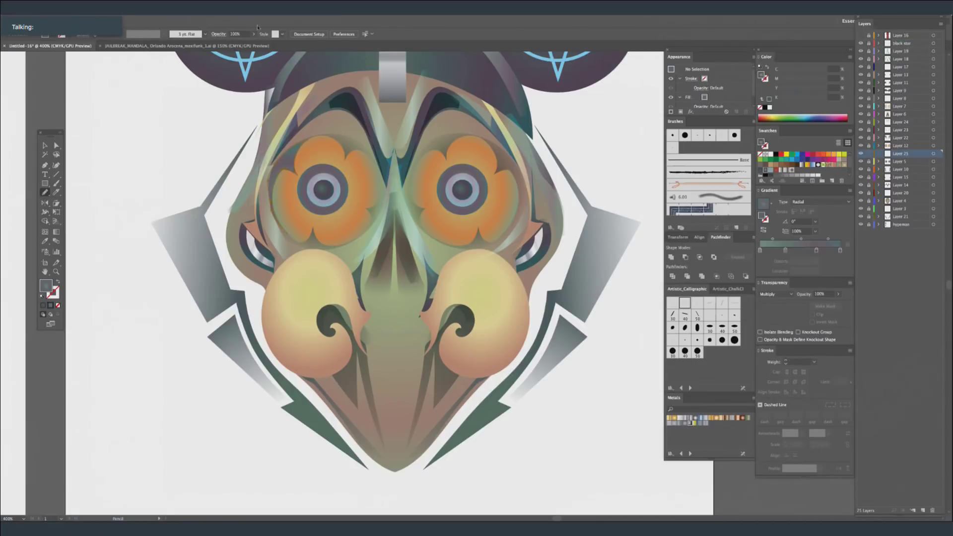
left_click_drag(308, 141, 305, 144)
left_click(777, 295)
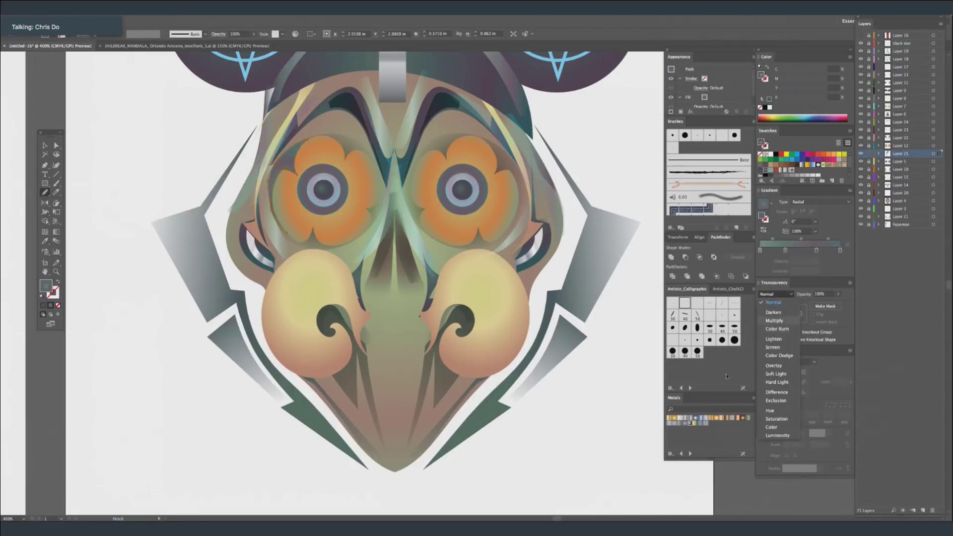
left_click(772, 310)
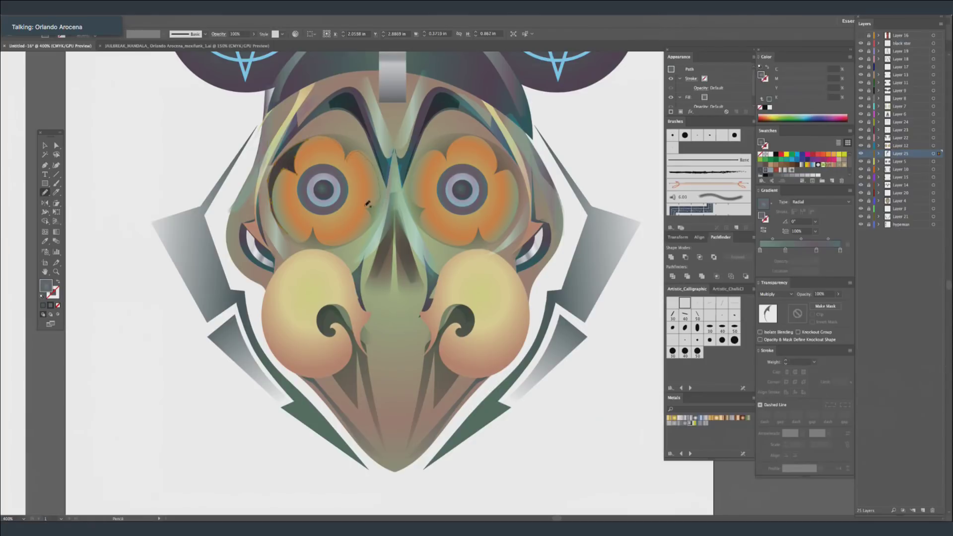
Draw a second shadow with the Pencil tool around the upper inner edge of the left flower and set it to Multiply.
left_click_drag(368, 147, 328, 132)
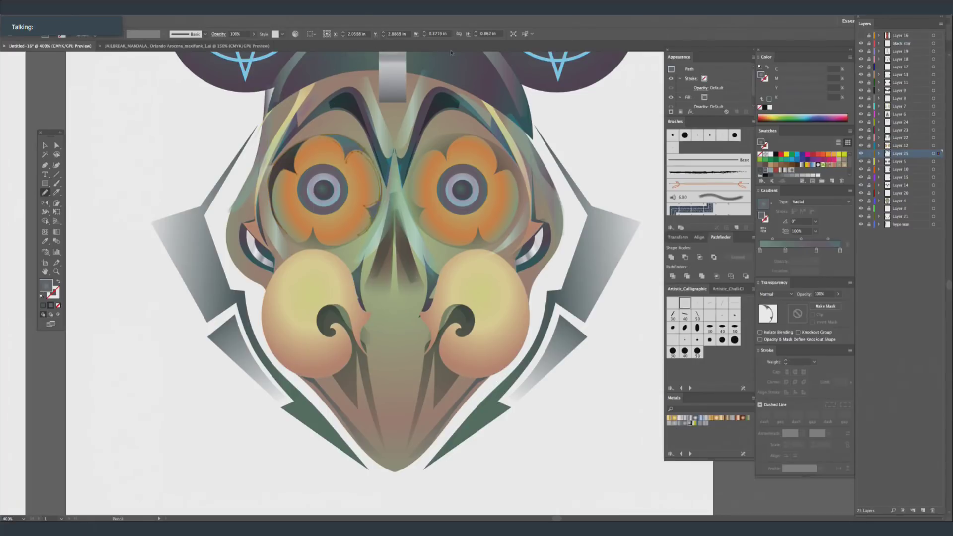
left_click(781, 295)
left_click(783, 319)
left_click(635, 280, "super")
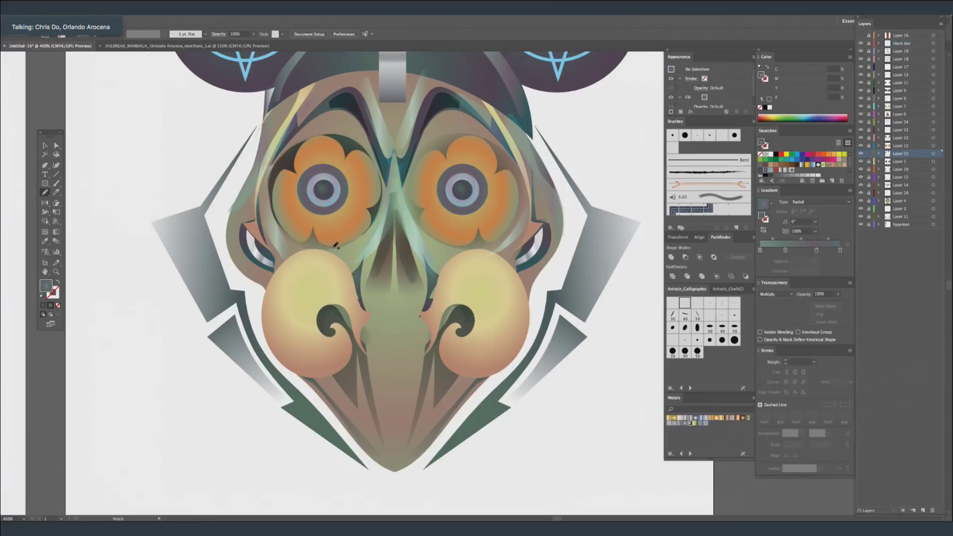
Draw a shadow beneath the left flower, set it to Multiply at 83% opacity, and nudge it into place.
left_click_drag(290, 237, 276, 209)
left_click(780, 294)
left_click(775, 309)
left_click(838, 294)
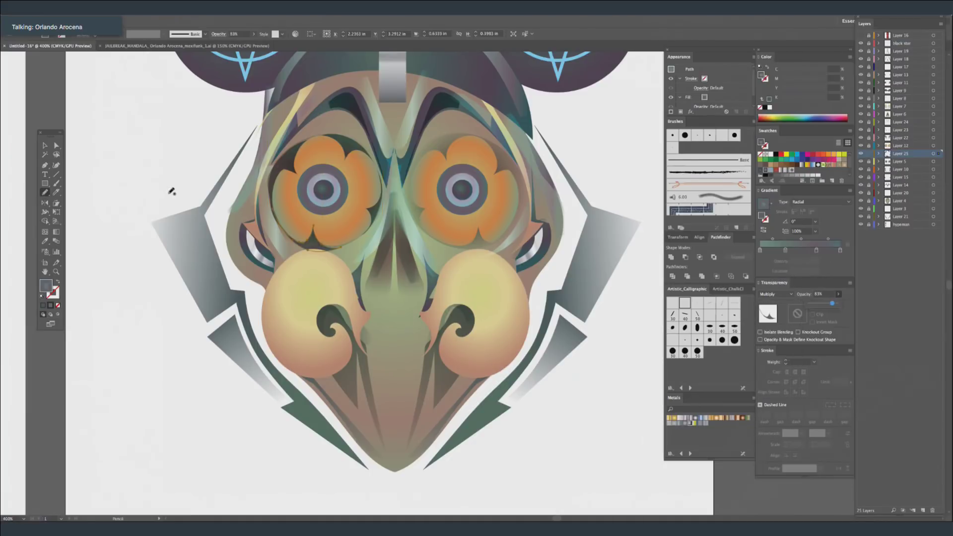
key("Return")
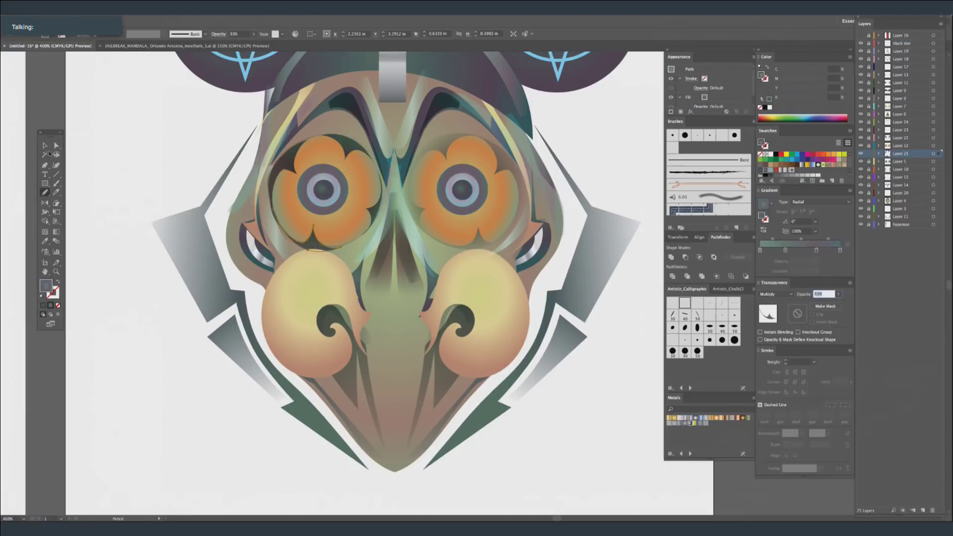
key("v")
left_click_drag(306, 253, 307, 252)
left_click(178, 234)
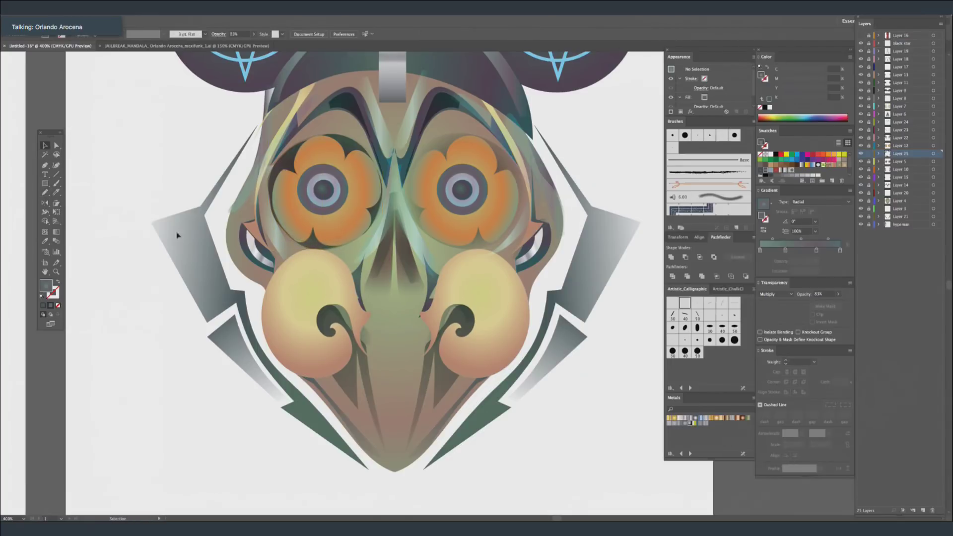
Copy the three shadows around the left flower and reflect the copies around the right flower.
left_click(344, 154)
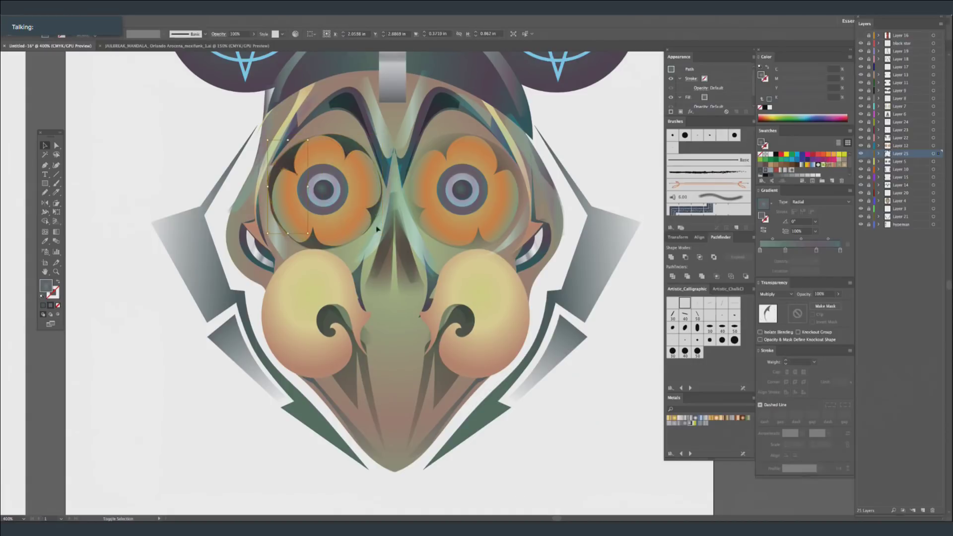
left_click(319, 248, "shift")
left_click_drag(349, 148, 584, 113)
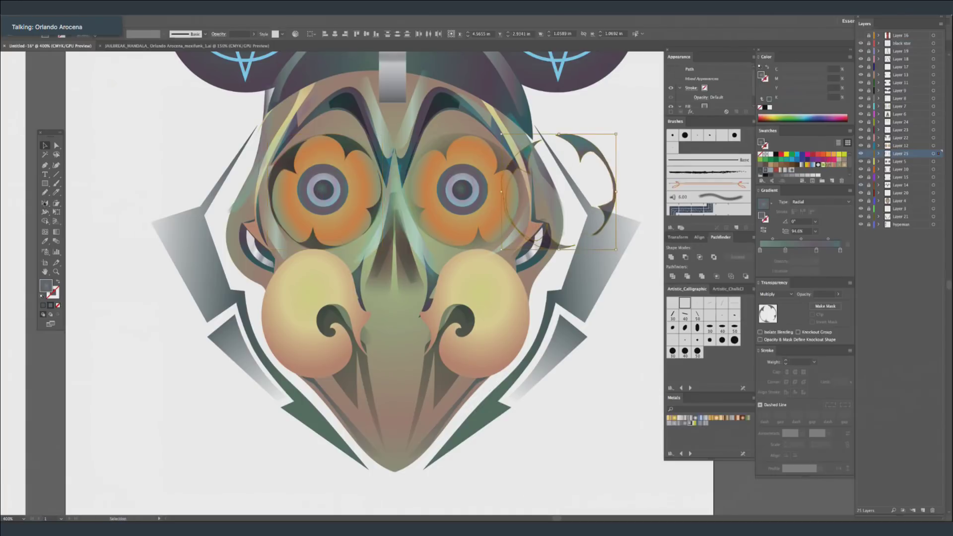
left_click(45, 203)
left_click_drag(624, 181, 428, 168)
left_click(611, 132, "super")
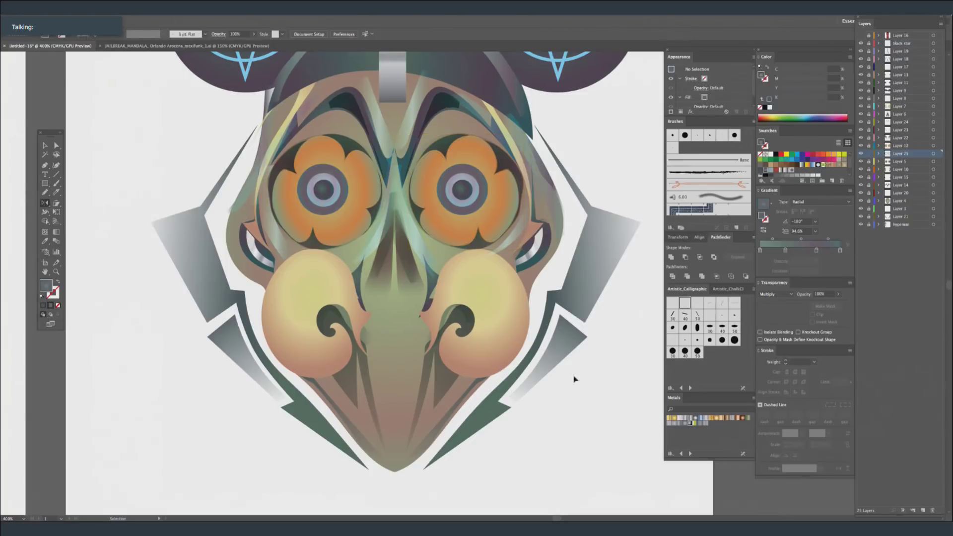
On a new layer above the black star layer, draw a tapering shadow with the Pen tool below the left cheek's curl.
key("super+minus")
scroll(475, 232, "up", 2)
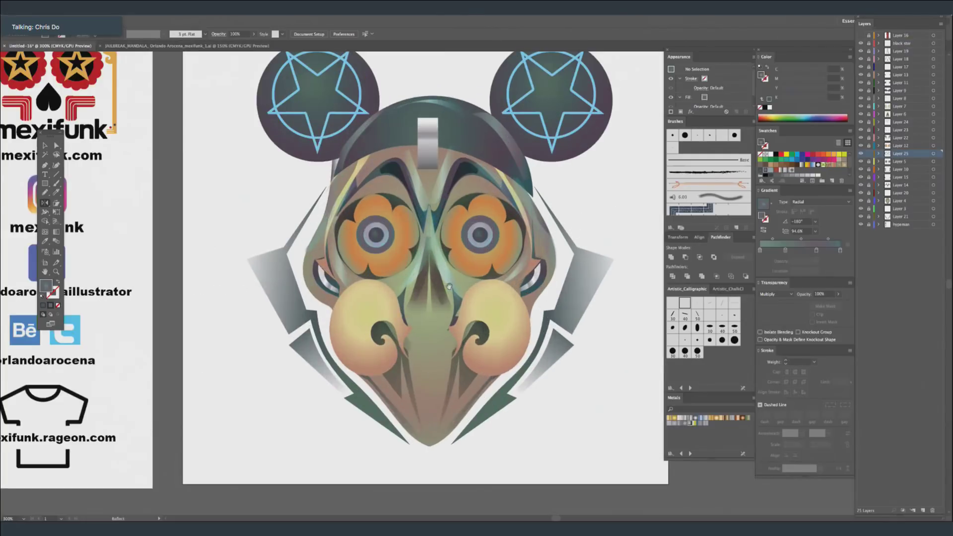
scroll(582, 357, "down", 3)
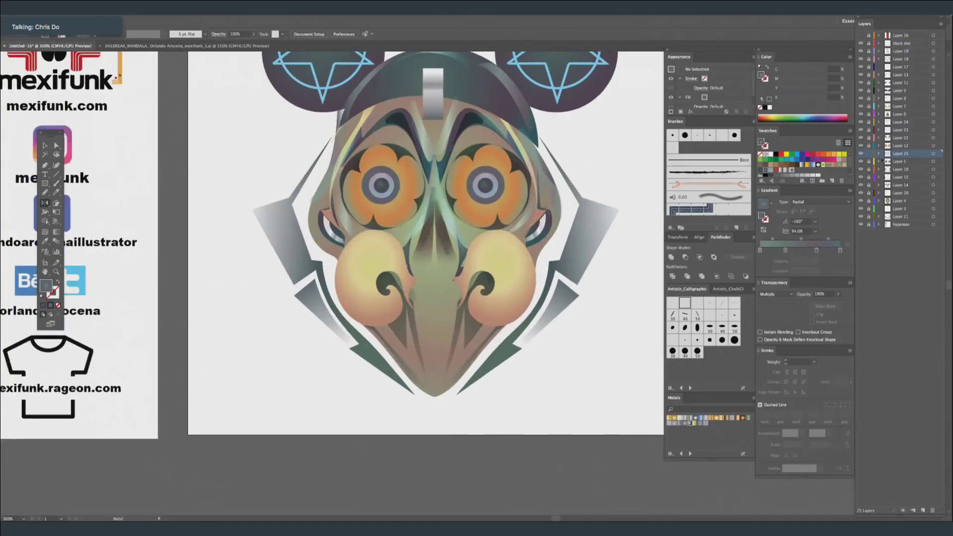
left_click(914, 45)
left_click(923, 511)
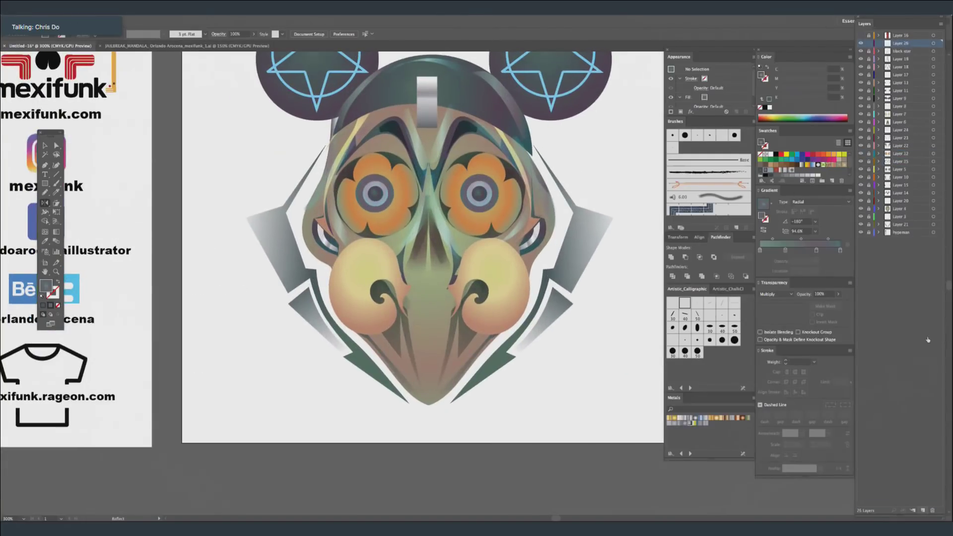
left_click(45, 192)
left_click(45, 166)
left_click(389, 332)
left_click(397, 343)
left_click(396, 297)
left_click(389, 333)
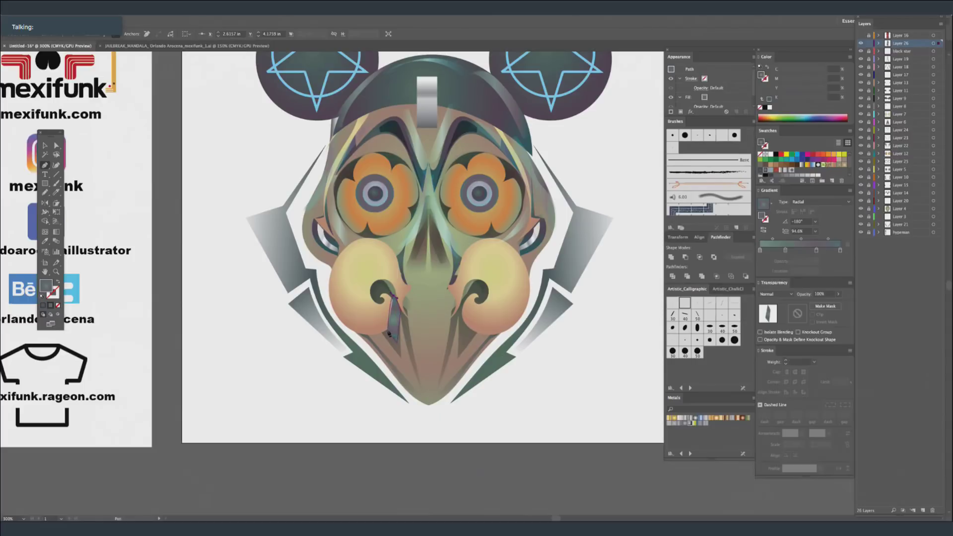
left_click_drag(376, 347, 369, 345)
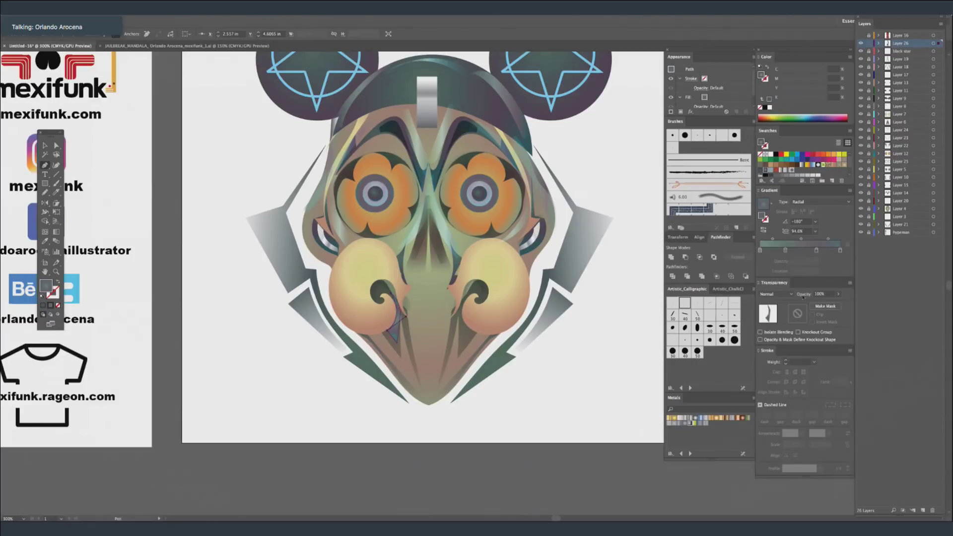
Set the left cheek curl shadow's blending mode to Multiply and deselect it.
left_click(776, 294)
left_click(786, 320)
key("a")
left_click(110, 246, "super")
left_click(44, 146)
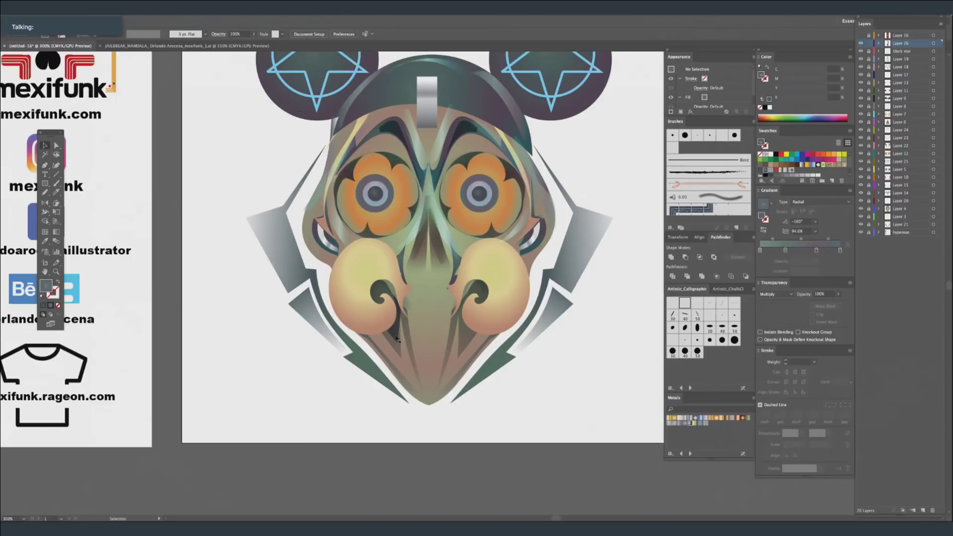
Copy the left cheek curl shadow, reflect it beneath the right cheek's curl, and lock its layer.
left_click_drag(394, 332, 8, 385)
left_click(44, 204)
left_click_drag(484, 240, 484, 241)
left_click(868, 44)
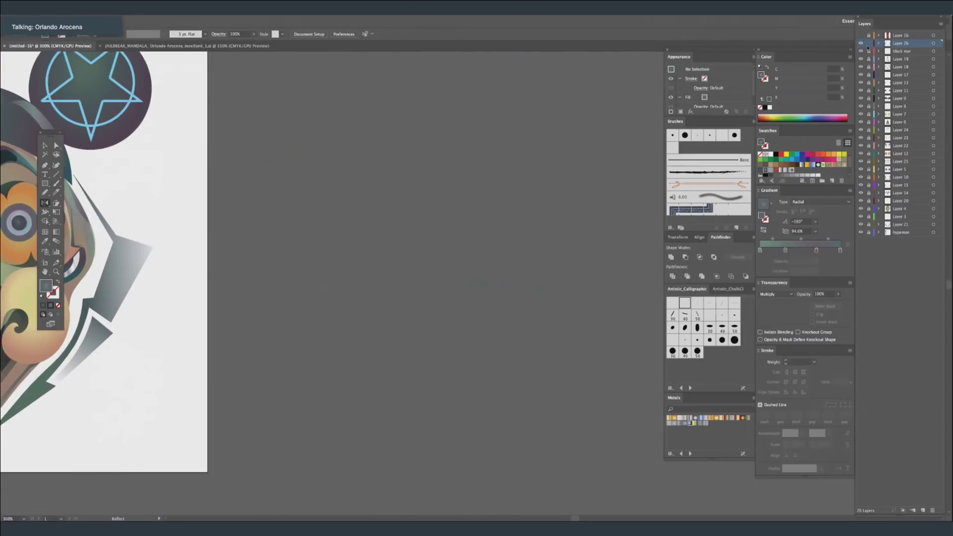
On a new layer, draw a large square with the dark green and purple radial gradient beside the artboard and lock the layer.
left_click(912, 510)
left_click(45, 184)
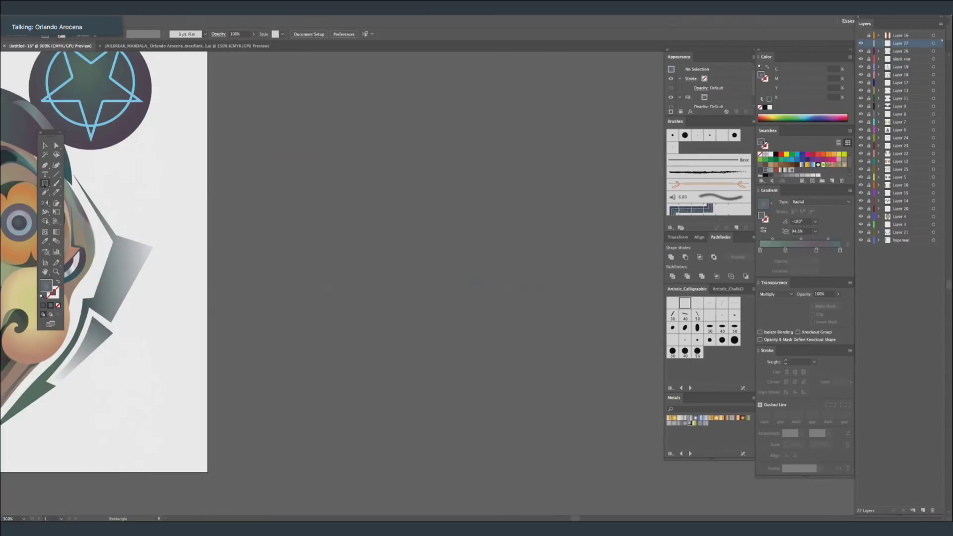
left_click_drag(302, 94, 619, 412)
key("v")
left_click(256, 186)
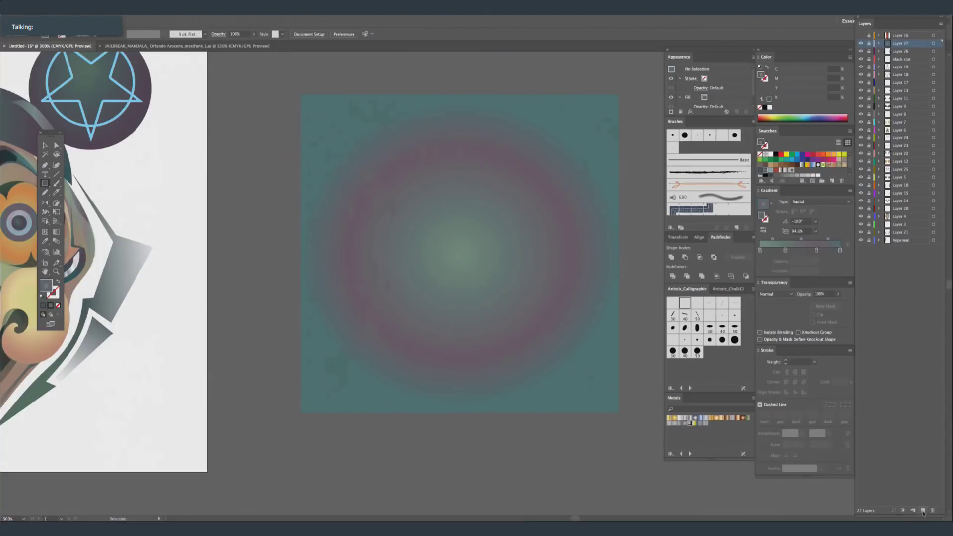
On a new layer, draw a tall rectangle about 0.68 by 2.5 in with the pale blue linear gradient running vertically.
key("super+l")
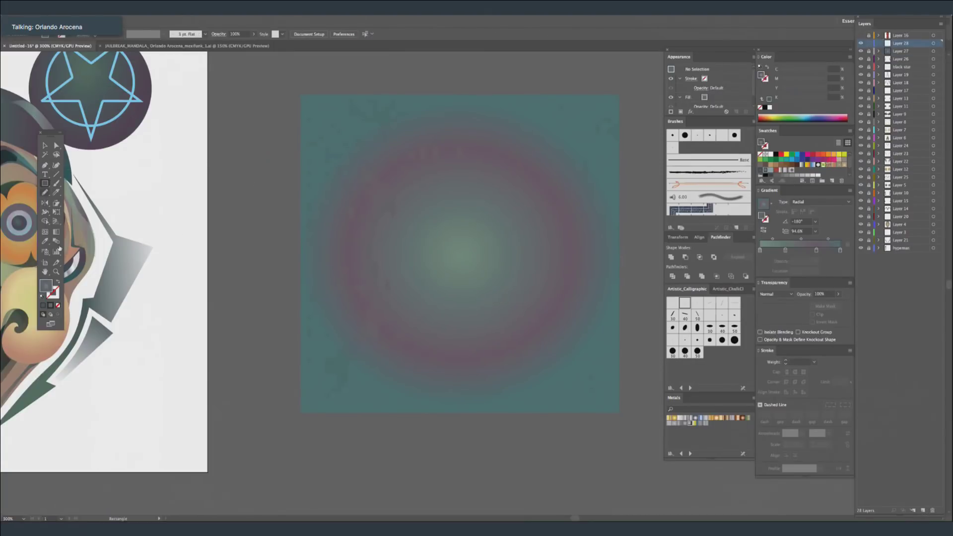
left_click(821, 169)
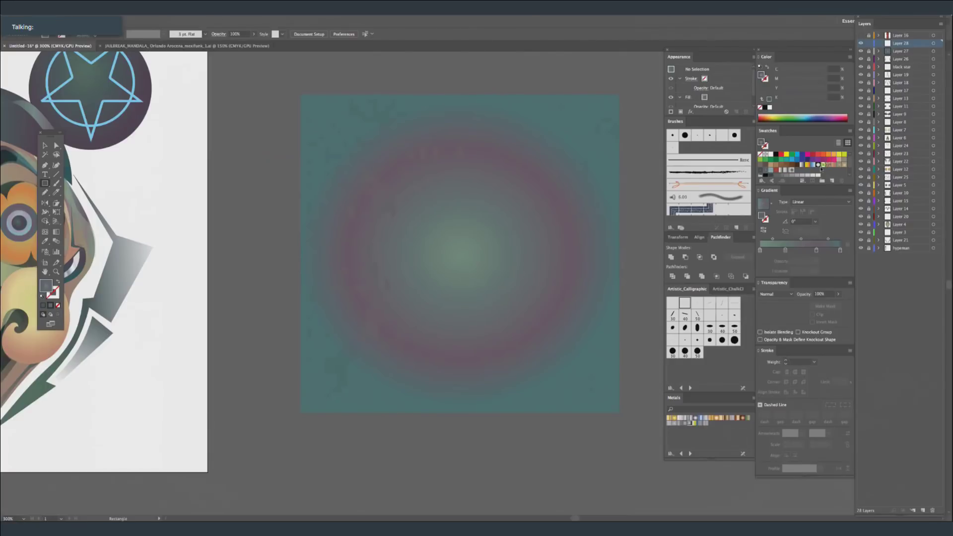
left_click(771, 169)
left_click(821, 202)
left_click(819, 211)
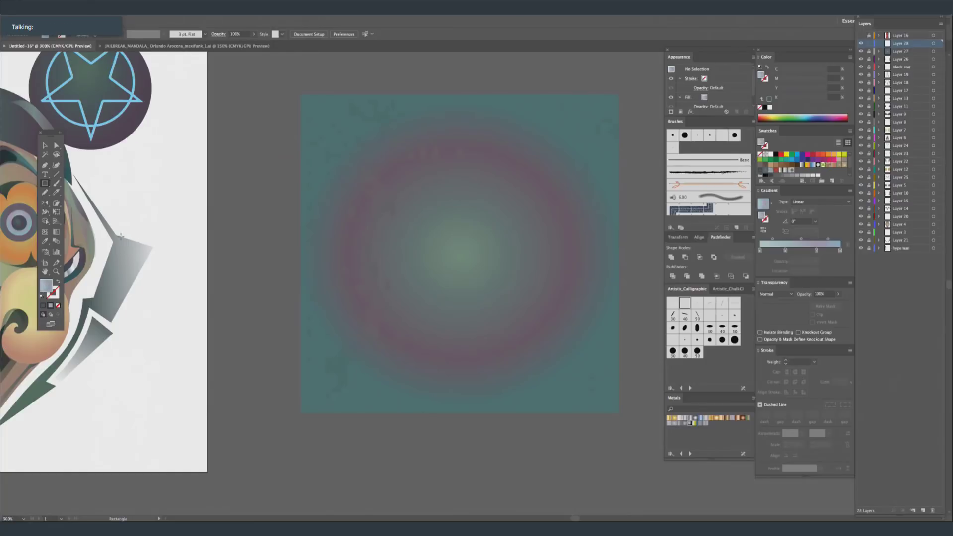
left_click_drag(422, 123, 663, 365)
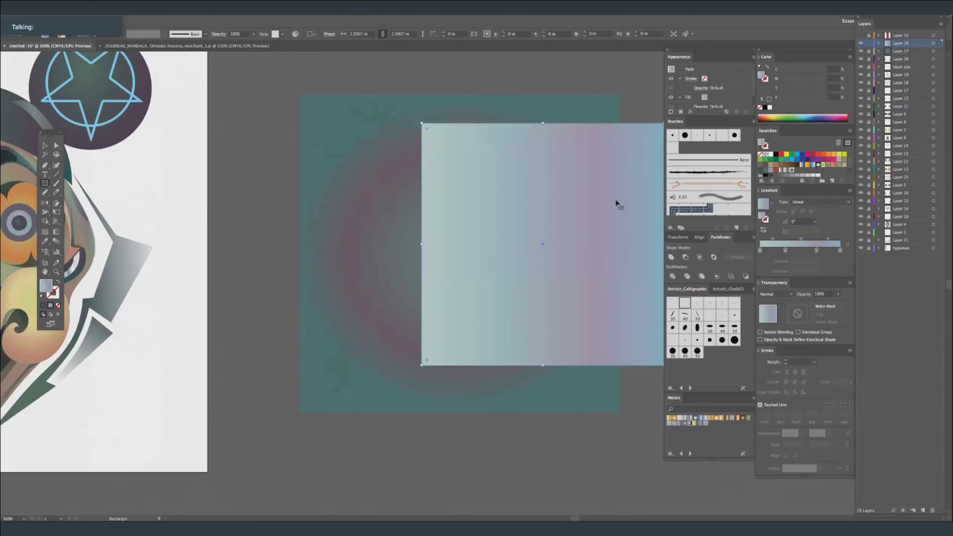
key("ctrl+z")
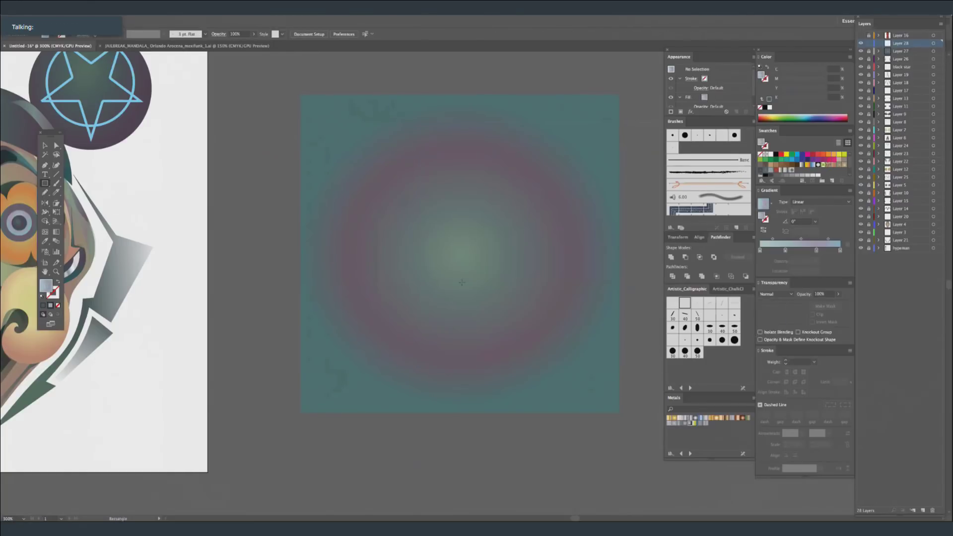
left_click_drag(404, 120, 459, 326)
key("g")
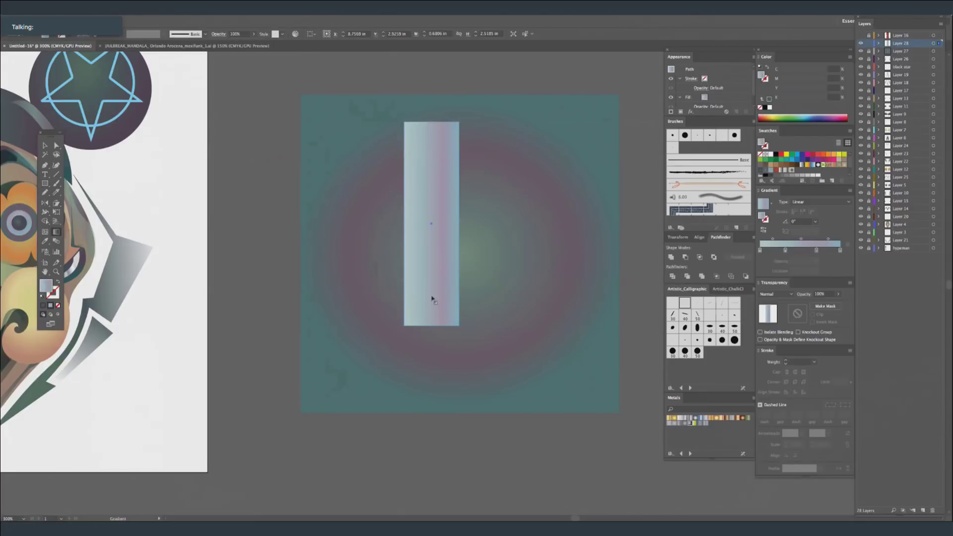
left_click_drag(432, 285, 429, 154)
key("v")
key("ctrl+shift+a")
Add two more overlapping tall gradient rectangles, one copied and one about 0.71 in wide, and shift all three toward the square's center.
left_click_drag(403, 326, 449, 372)
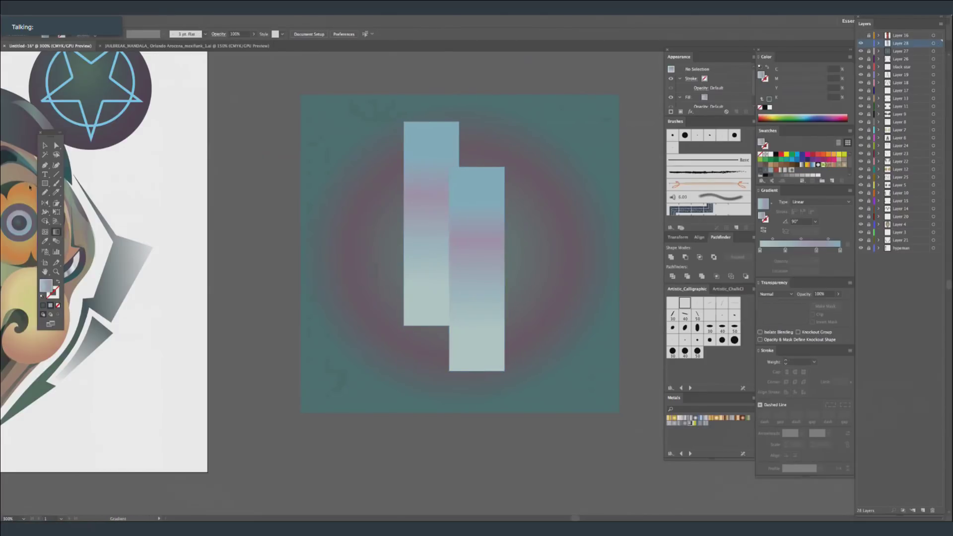
key("m")
left_click_drag(371, 138, 428, 342)
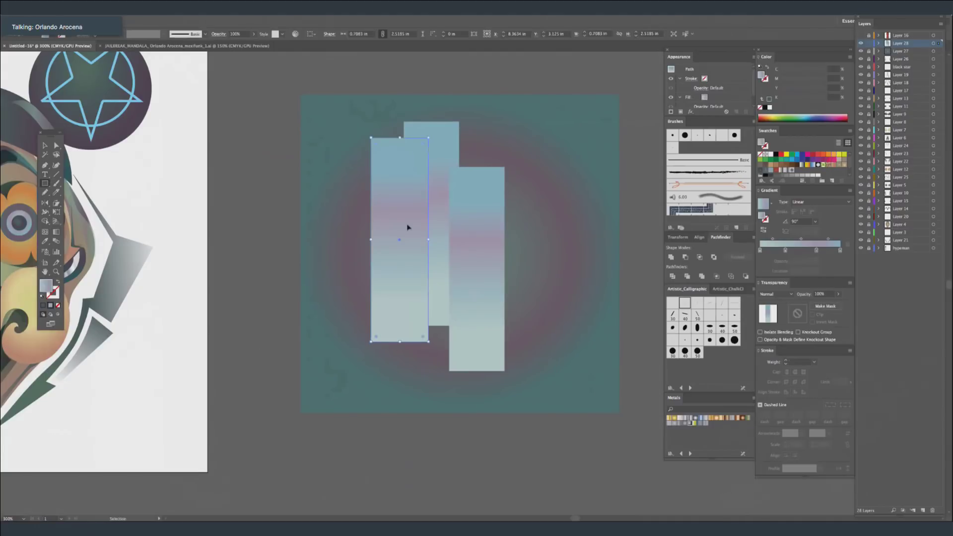
key("ctrl+a")
left_click_drag(519, 272, 519, 253)
key("ctrl+shift+a")
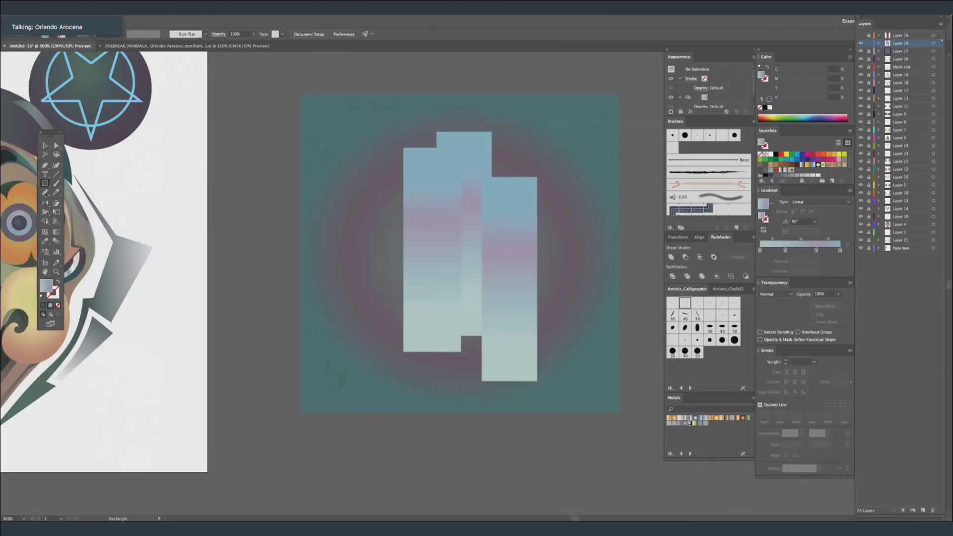
Draw a rectangle about 0.75 by 2.04 in overlapping the group's left side and lower its opacity to 62%.
left_click_drag(422, 340, 362, 174)
left_click(838, 294)
left_click_drag(829, 303, 826, 288)
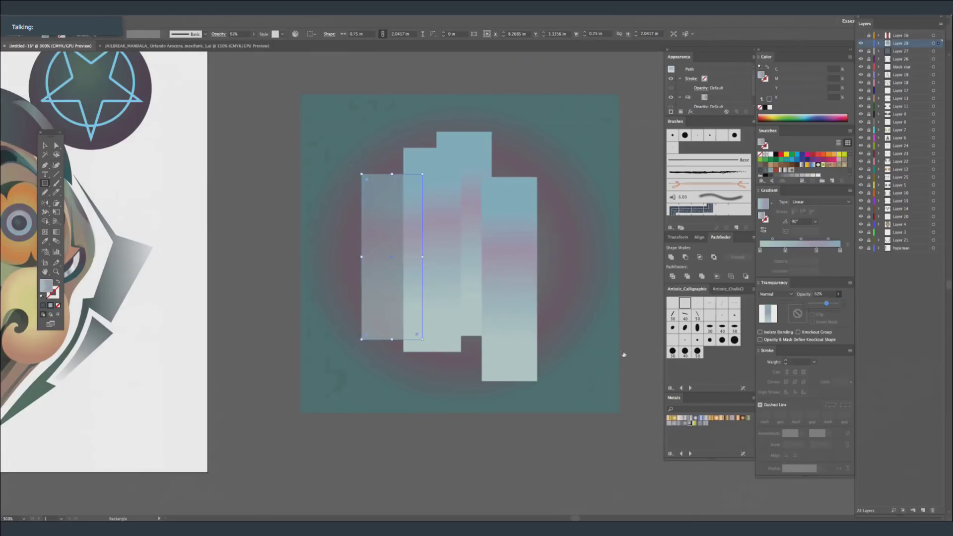
key("ctrl+shift+a")
Draw a rectangle about 0.58 by 1.48 in overlapping the group's right side and lower its opacity to 40%.
left_click_drag(514, 202, 561, 322)
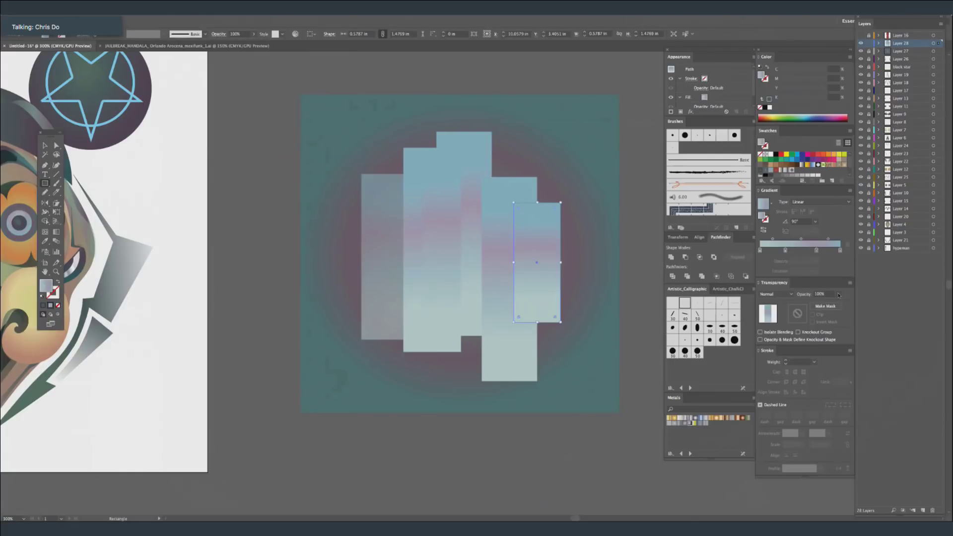
left_click_drag(838, 295, 835, 303)
key("ctrl+shift+a")
key("v")
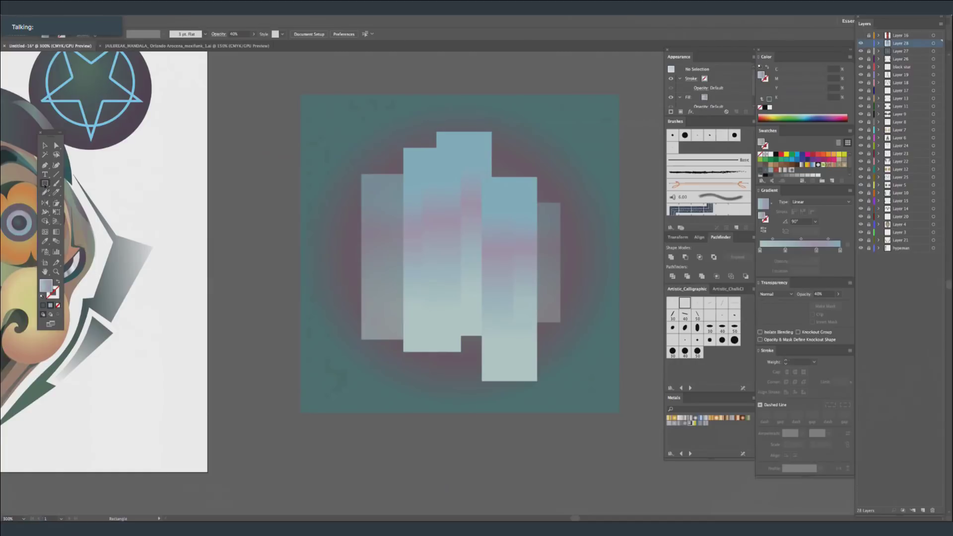
Draw a circle about 1.89 in across over the middle of the rectangles and set its blending mode to Multiply.
left_click_drag(44, 183, 57, 201)
left_click_drag(456, 259, 533, 336)
left_click(776, 294)
left_click(770, 313)
key("super+shift+a")
Stretch the Multiply circle upward into an ellipse about 2.16 in tall.
left_click(45, 146)
left_click(456, 182)
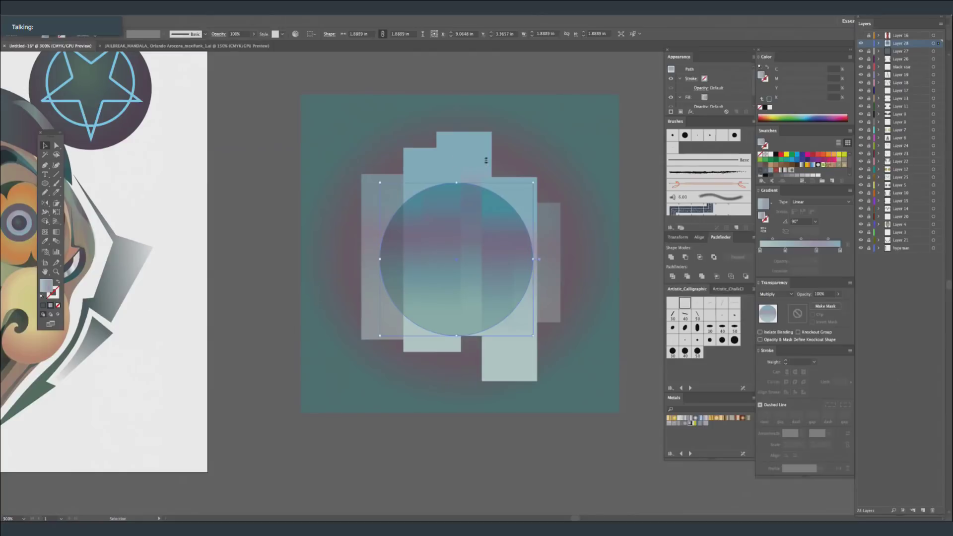
left_click_drag(456, 182, 456, 161)
key("a")
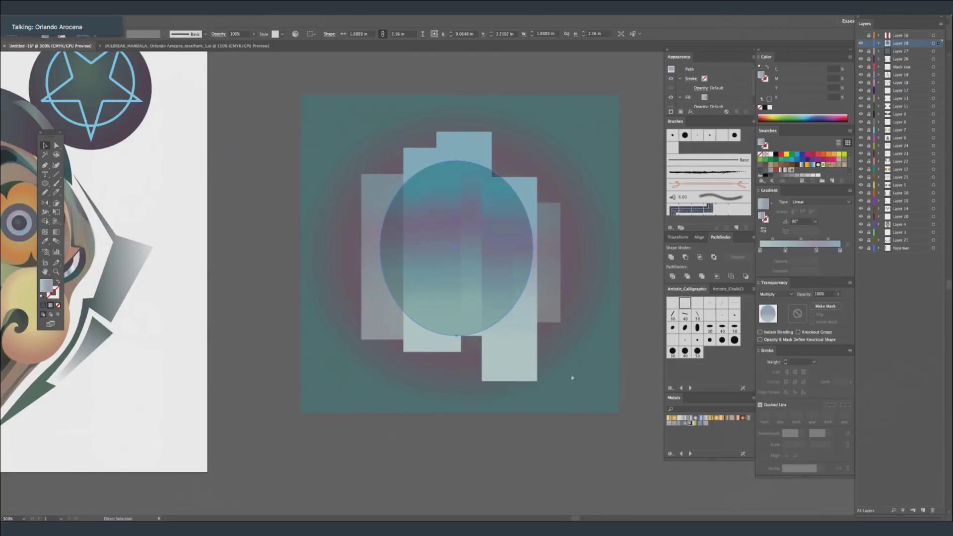
Check the shapes in outline view, return to preview, and shift the ellipse slightly down and left.
key("super+y")
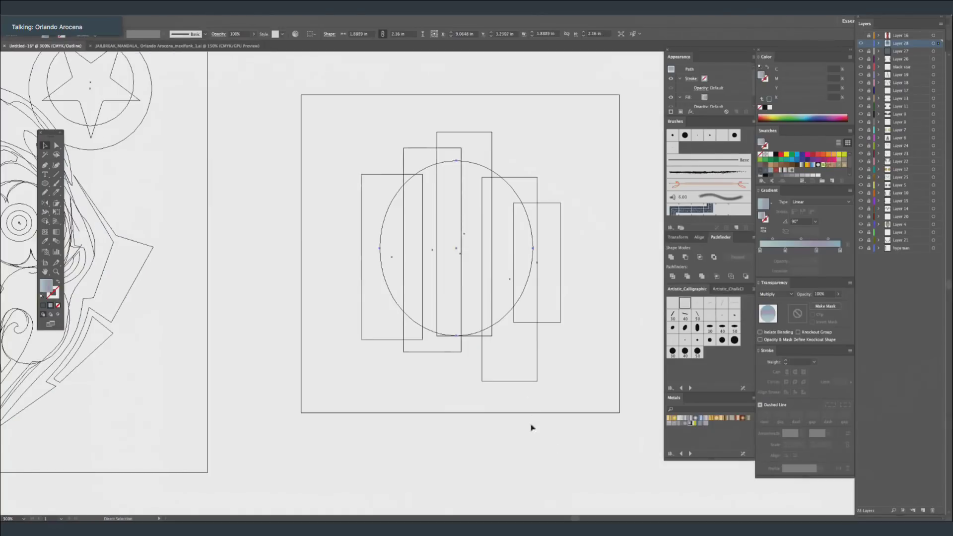
key("super+y")
left_click(500, 449)
left_click_drag(519, 230, 517, 233)
left_click(311, 370)
left_click_drag(467, 198, 466, 202)
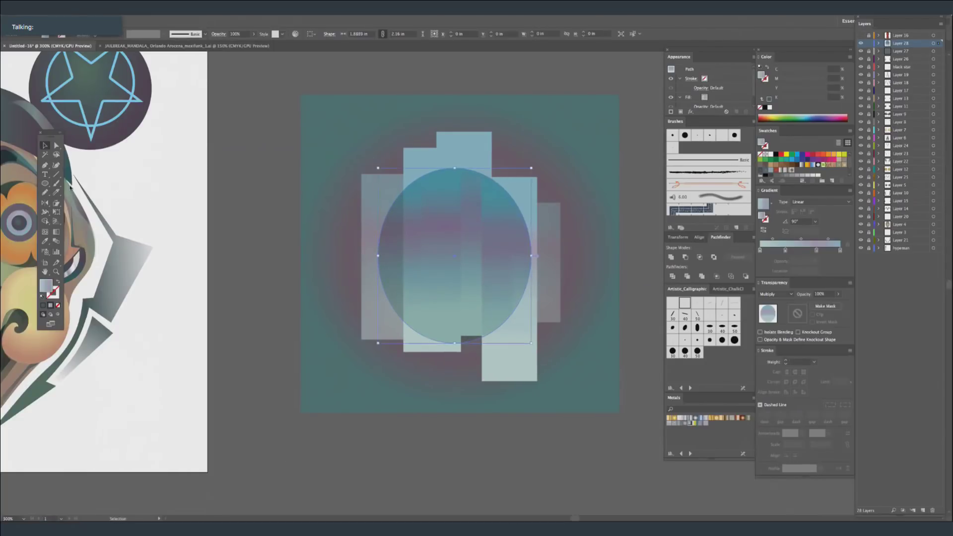
Draw a rectangle about 0.84 by 1.31 in over the ellipse's lower left area.
left_click_drag(44, 183, 79, 182)
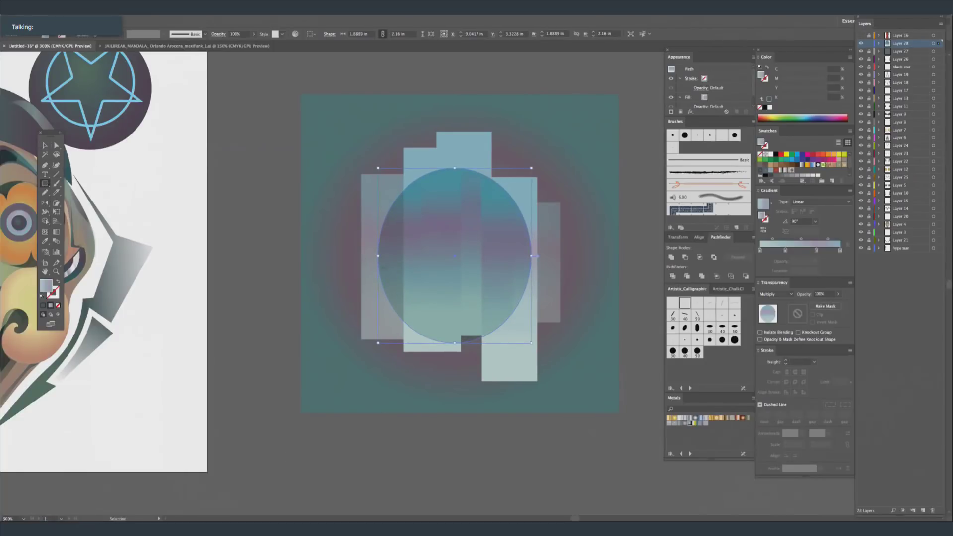
key("super+shift+a")
left_click_drag(435, 361, 436, 370)
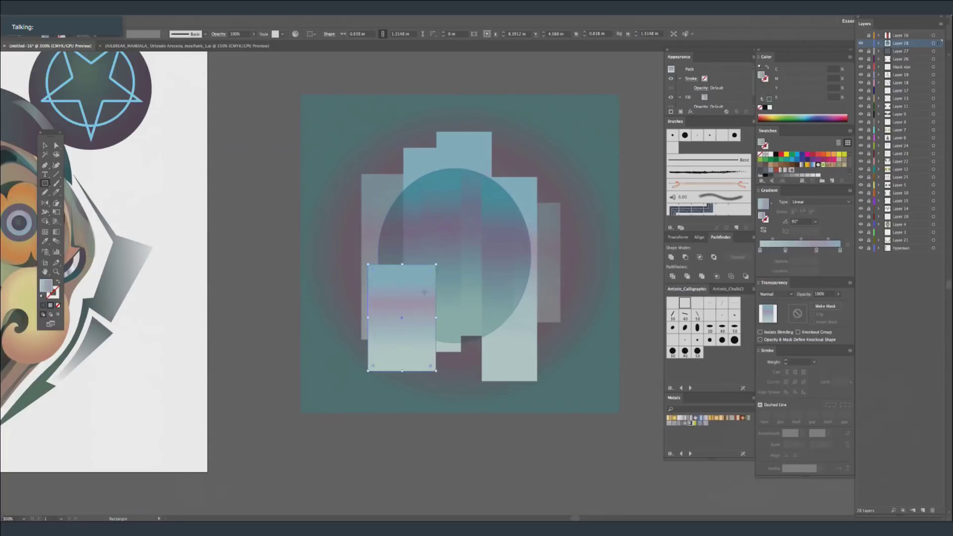
Set the pale gradient stop of the new rectangle to 0% opacity, angle the gradient toward its upper right corner, and apply Multiply.
left_click(785, 251)
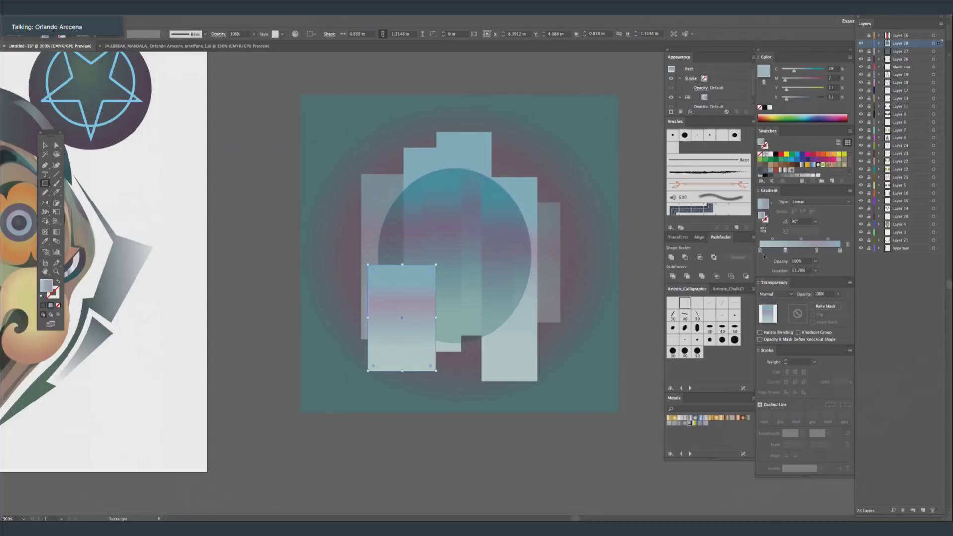
left_click(815, 262)
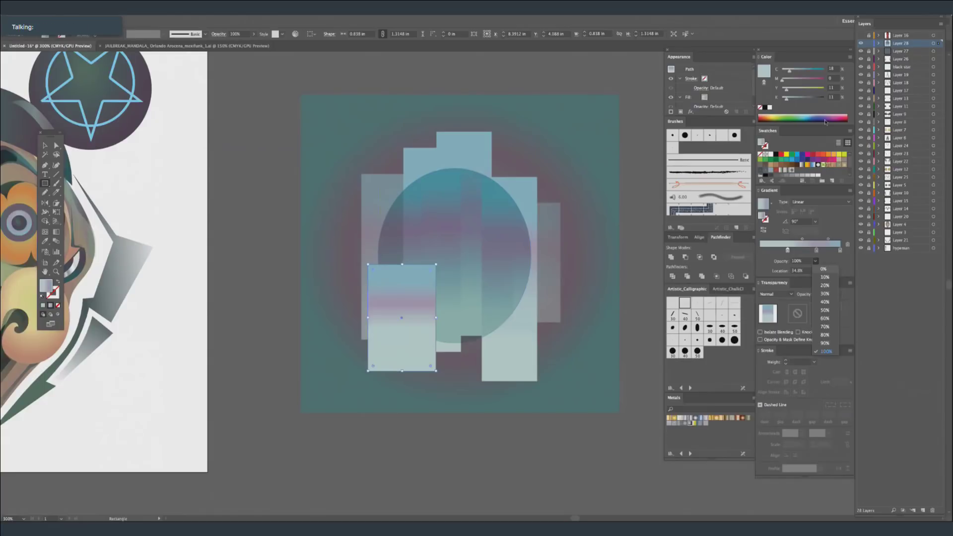
left_click(824, 269)
left_click(56, 232)
left_click_drag(410, 305, 445, 252)
left_click(784, 295)
left_click(784, 321)
key("shift+super+a")
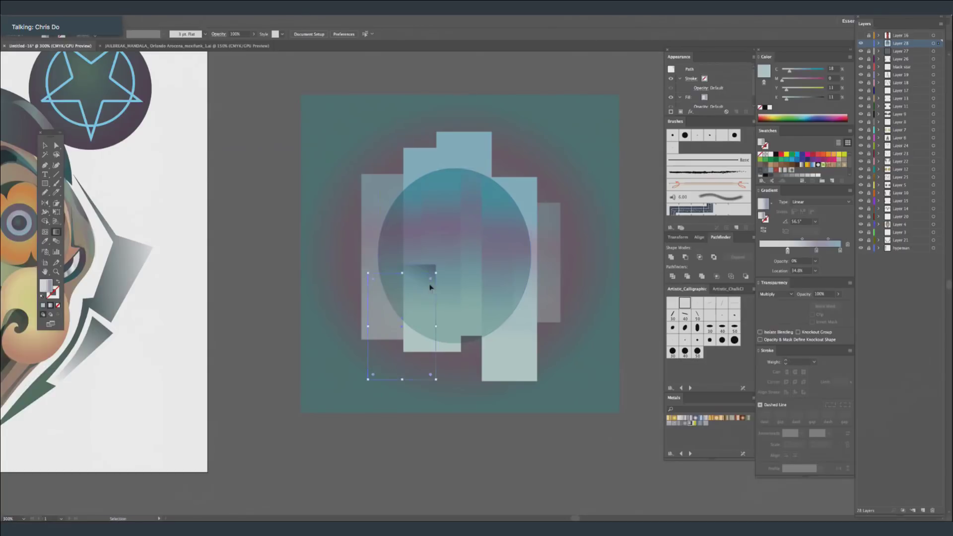
Duplicate the fading shadow rectangle into a staggered stack of three, stepping down and to the left.
left_click(423, 283)
left_click_drag(437, 404, 418, 285)
left_click(474, 441)
key("super+shift+a")
key("v")
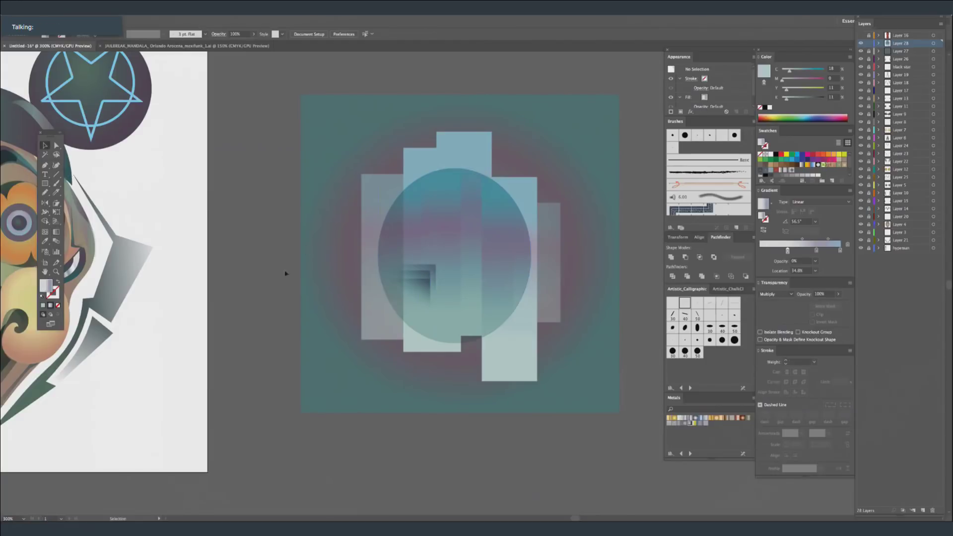
Copy the three stacked shadow rectangles to the ellipse's right side and reflect the copies across a vertical axis.
left_click(436, 260)
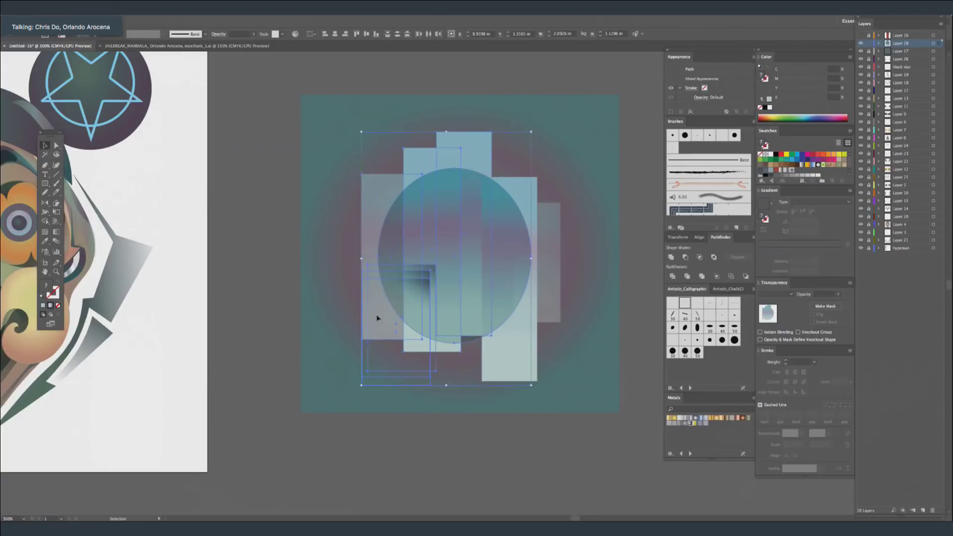
key("super+shift+a")
left_click(436, 278)
left_click(430, 283)
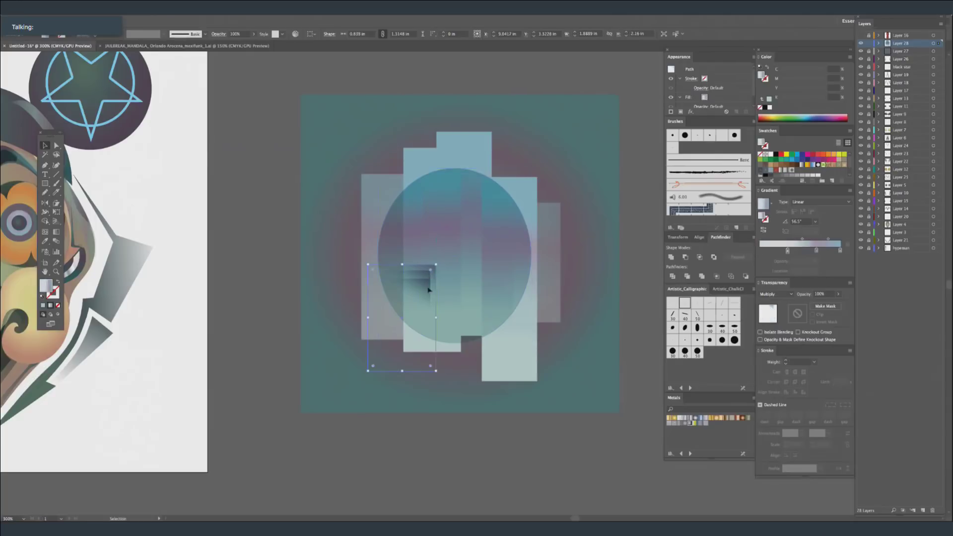
left_click(427, 290, "shift")
left_click_drag(427, 290, 515, 289)
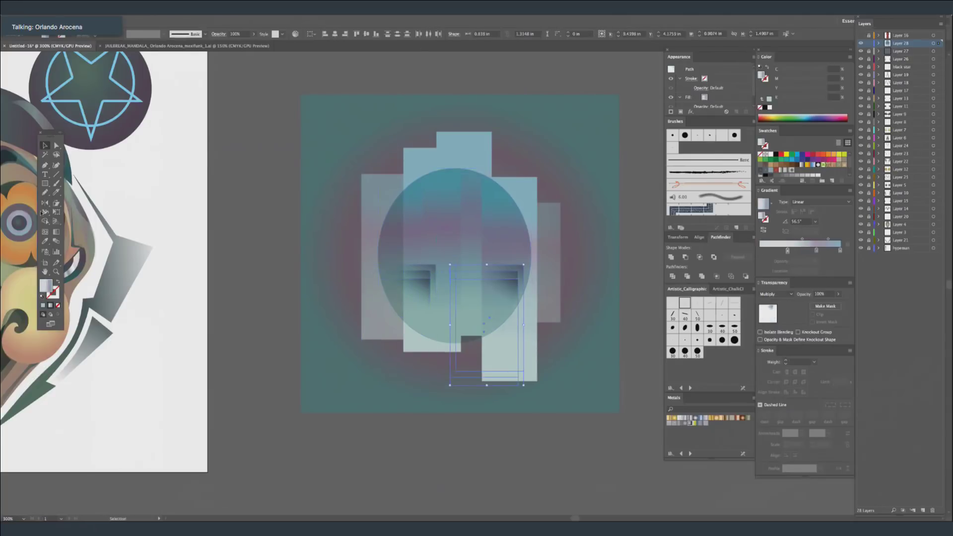
left_click(45, 203)
left_click_drag(655, 269, 631, 230)
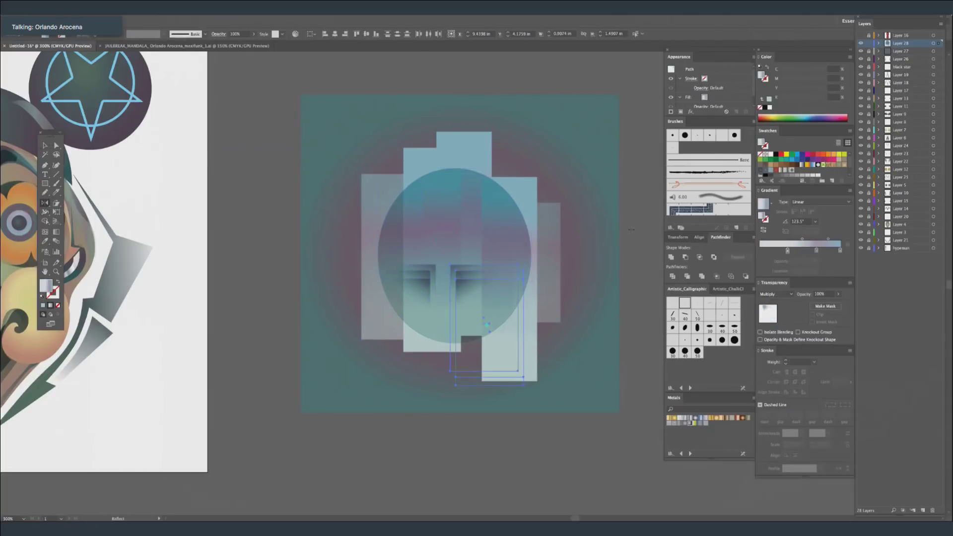
Nudge the reflected shadow stack right until it mirrors the left stack's position on the ellipse, and deselect it.
key("shift+Right")
key("shift+Right")
key("shift+Right")
key("Left")
key("Left")
key("Left")
key("Left")
key("Left")
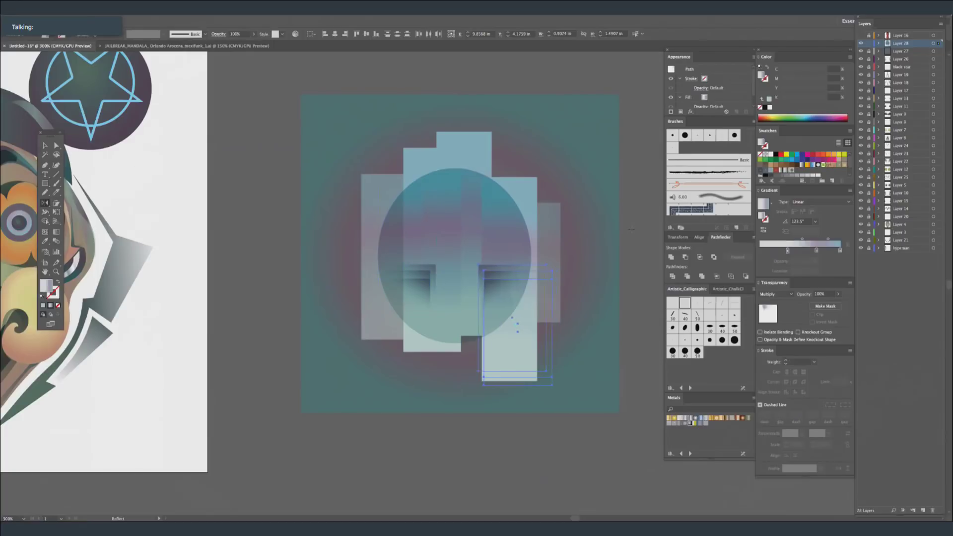
key("Left")
key("Left")
key("shift+super+a")
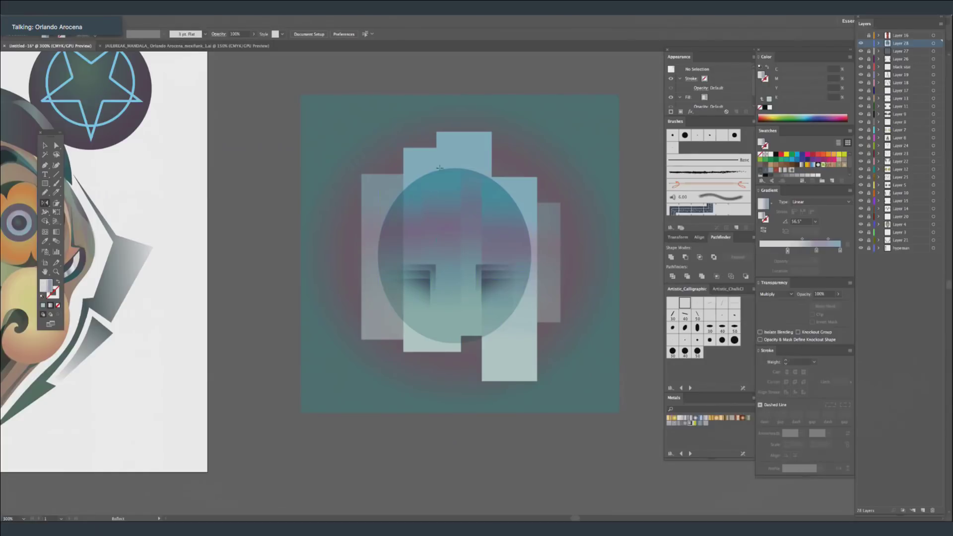
Draw a circle about 0.45 in across as the left eye, with a radial gradient and Multiply blending.
left_click_drag(46, 184, 75, 201)
left_click_drag(440, 250, 404, 213)
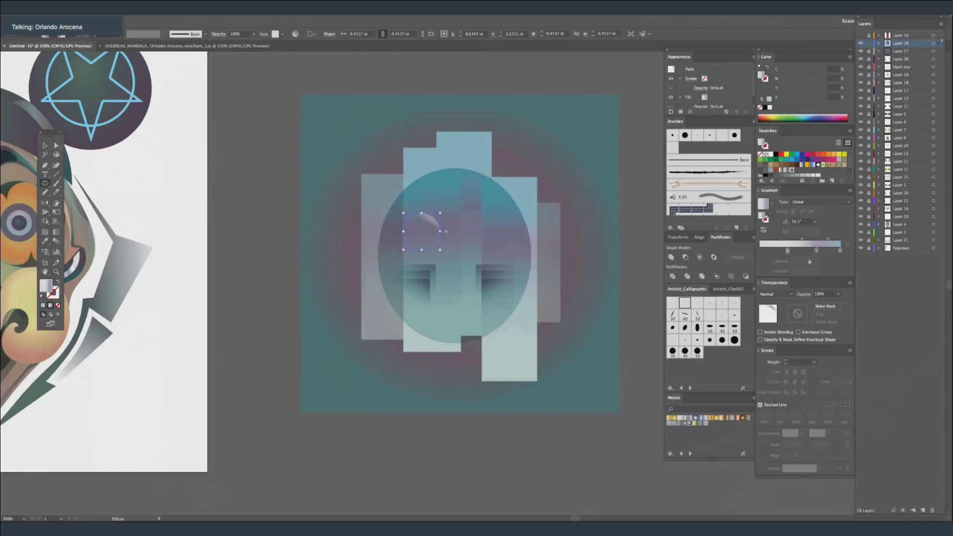
left_click(810, 202)
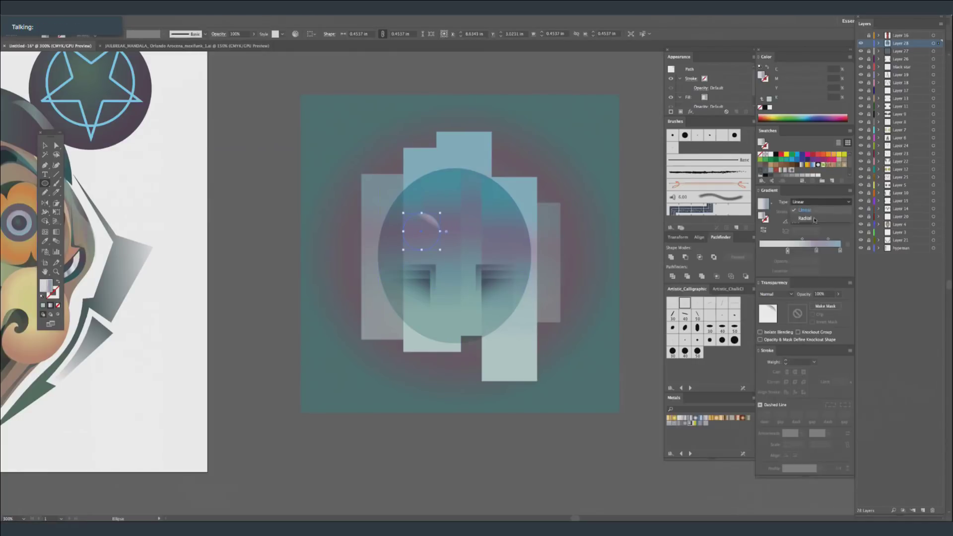
left_click(776, 294)
left_click(777, 311)
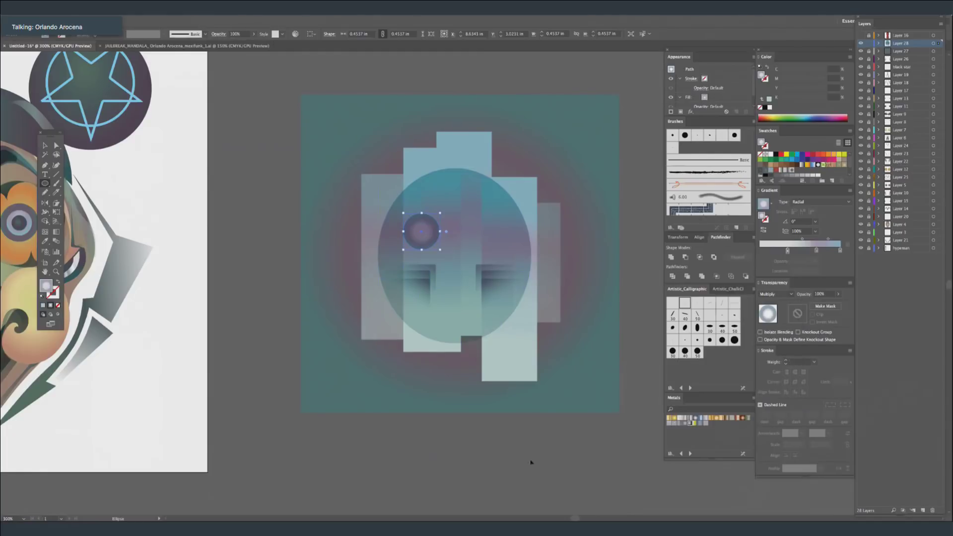
Copy the left eye circle straight across to form the right eye.
left_click(71, 175, "super")
left_click(45, 146)
left_click_drag(428, 240, 489, 238)
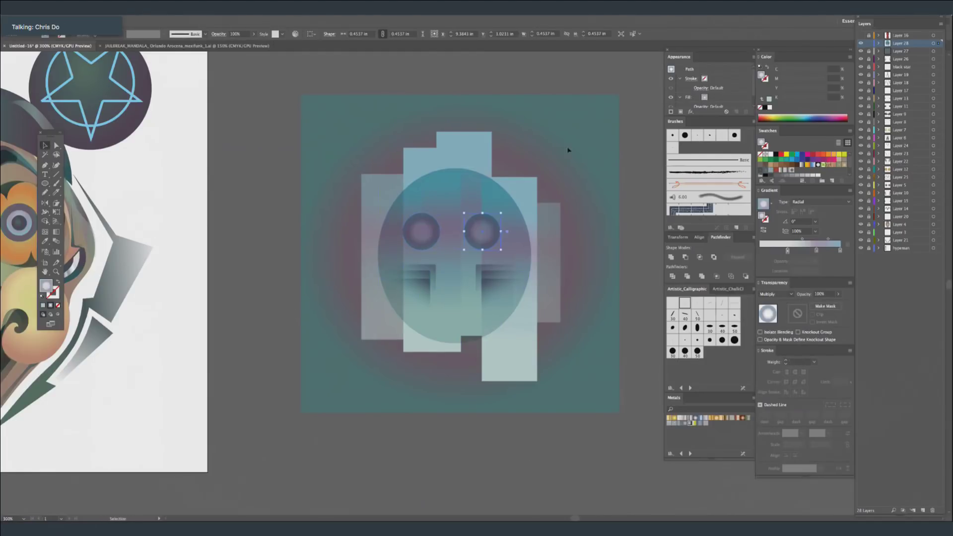
Select both eye circles, nudge them right until they sit centred on the face ellipse, and deselect them.
left_click(423, 231)
left_click(491, 232, "shift")
key("Right")
key("Right")
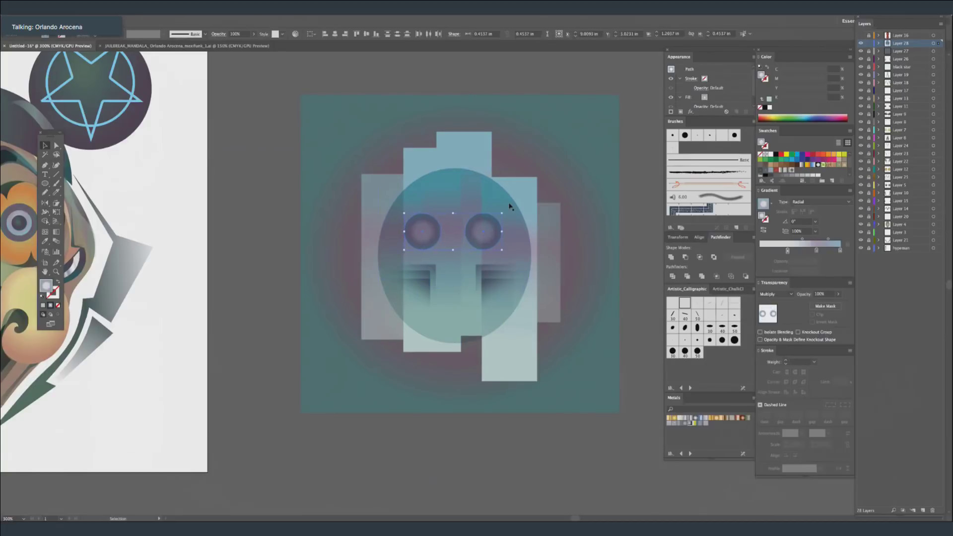
key("Right")
key("Right")
key("Right")
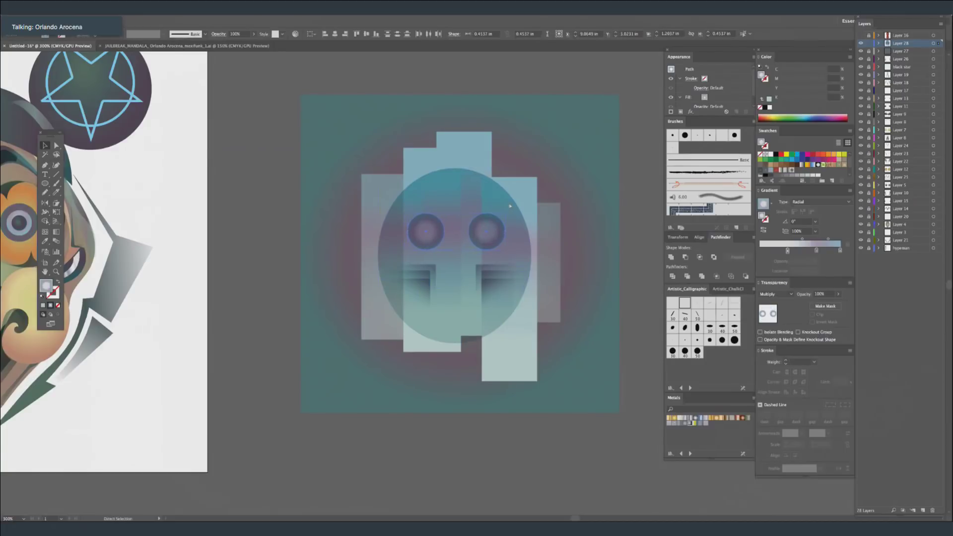
left_click(257, 170)
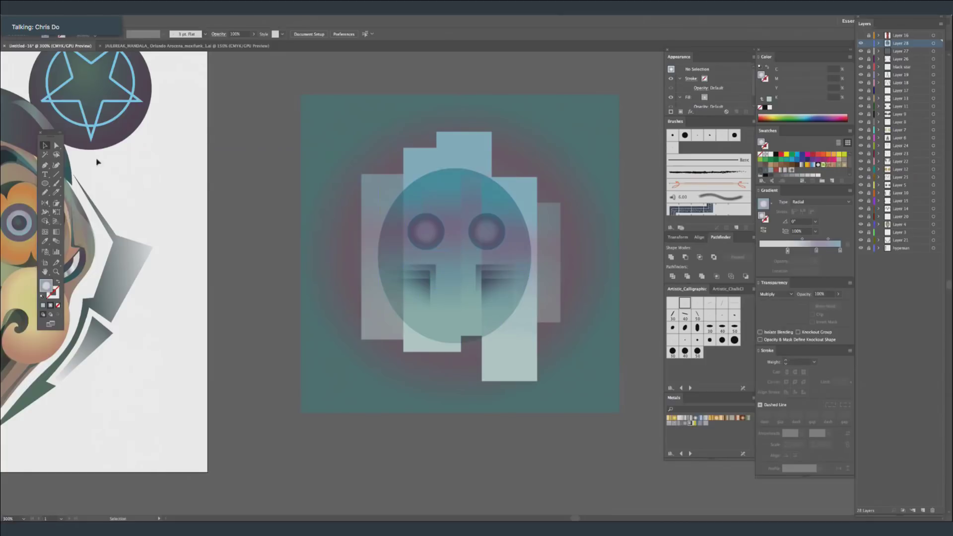
Draw a closed teardrop nostril about 0.16 by 0.5 in with the Pen tool, between and below the eyes.
left_click(45, 165)
left_click(455, 232)
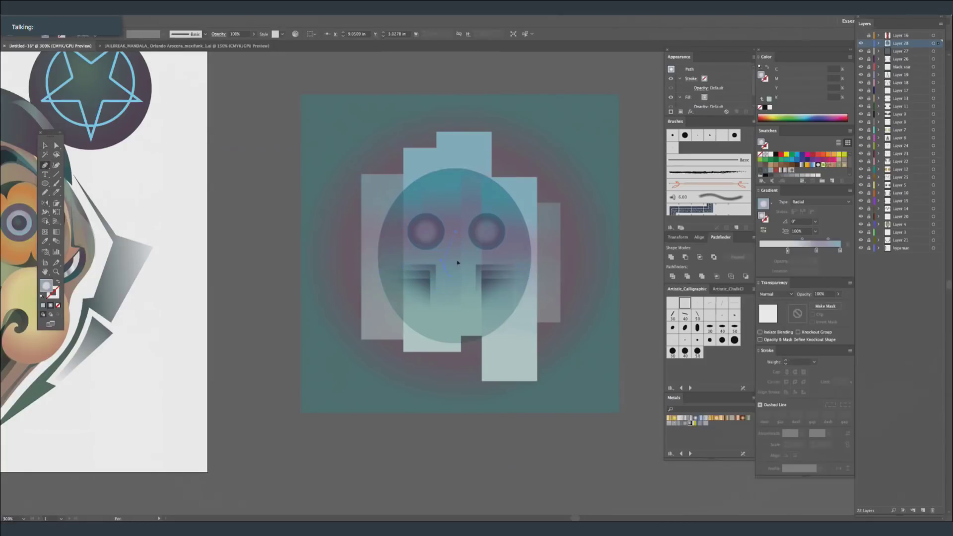
left_click(457, 267)
left_click(454, 232)
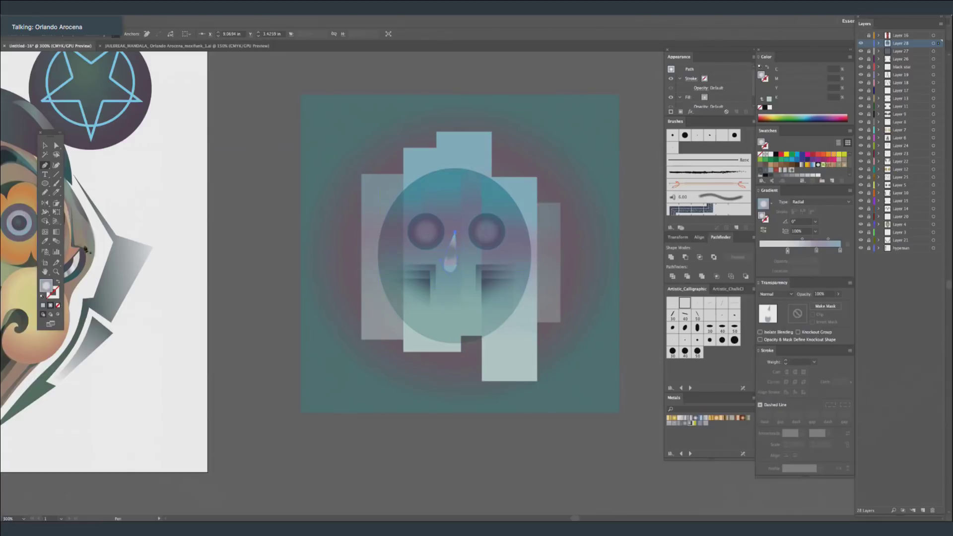
Reverse the nostril's radial gradient, stretch it vertically along the shape, and set the blending to Multiply.
left_click(45, 241)
left_click(72, 240)
key("g")
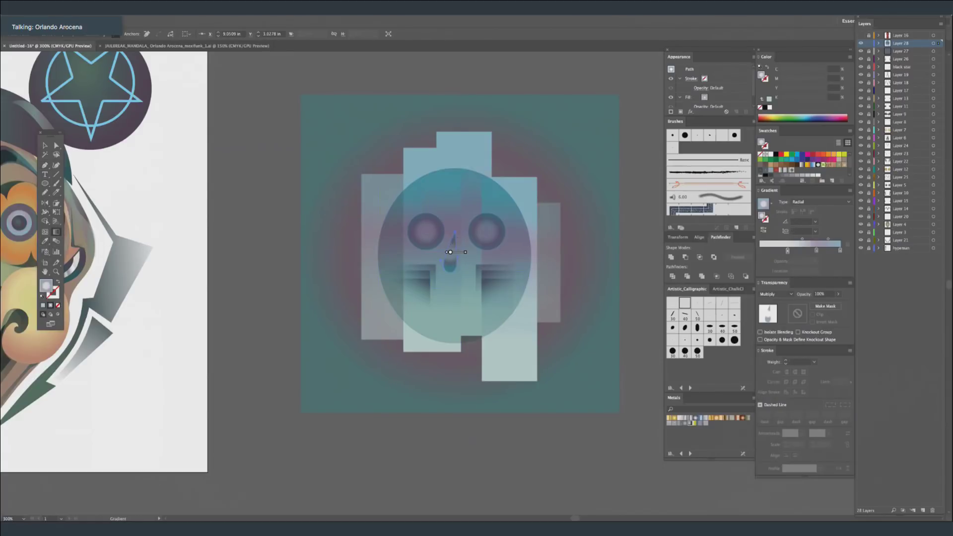
left_click(450, 252)
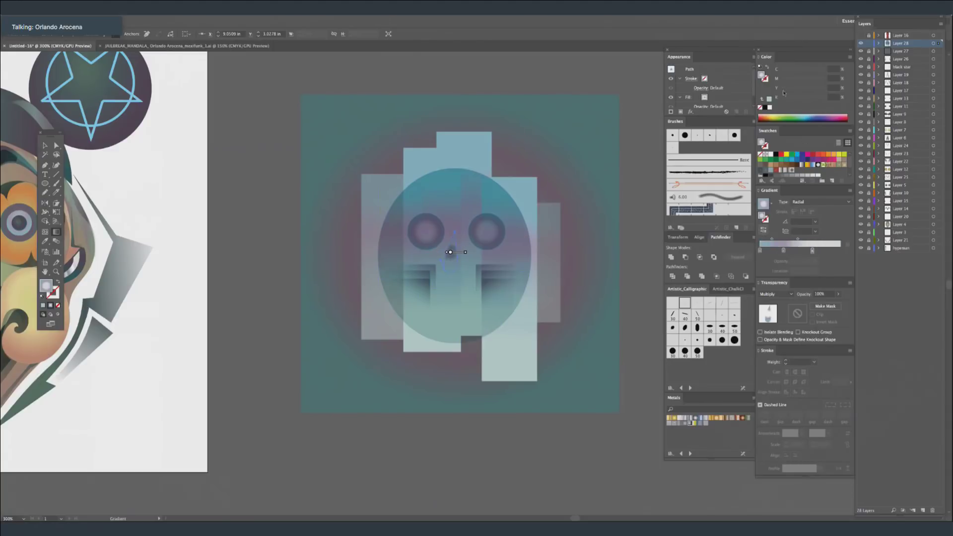
left_click_drag(451, 237, 451, 211)
Copy the nostril straight across to the right, reflect the copy across a vertical axis, and deselect it.
left_click_drag(451, 265, 467, 264)
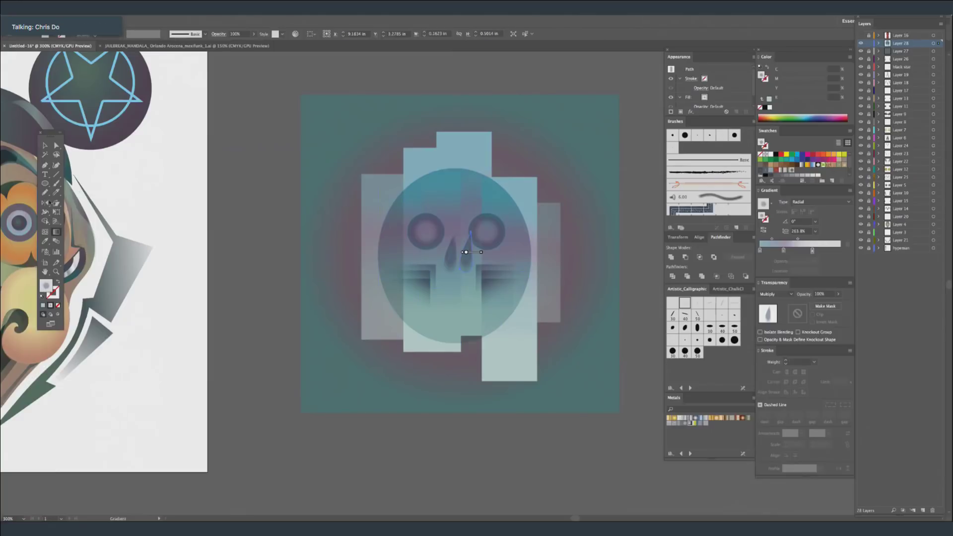
key("o")
left_click_drag(473, 265, 467, 262)
key("super+shift+a")
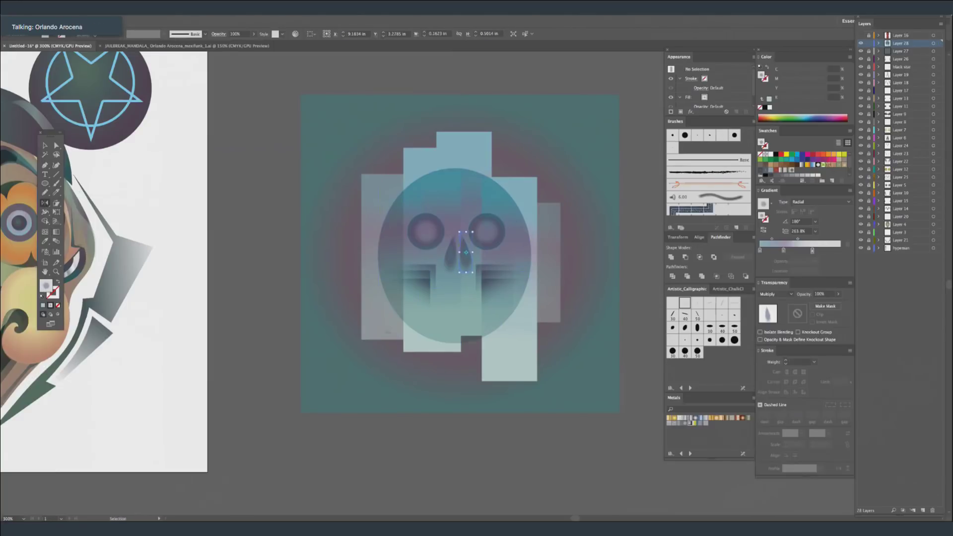
left_click_drag(484, 298, 578, 279)
key("super+minus")
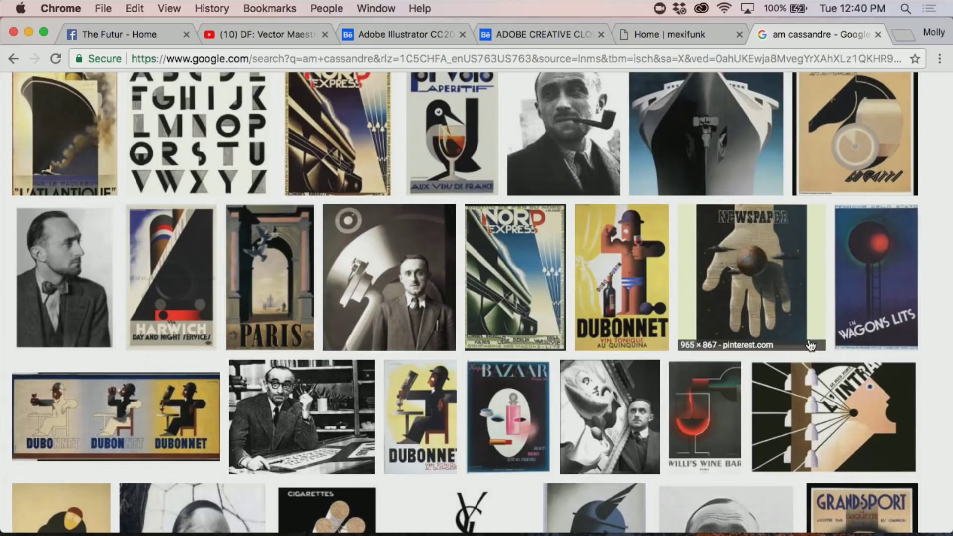
Browse the AM Cassandre poster image results in Chrome.
scroll(794, 350, "down", 3)
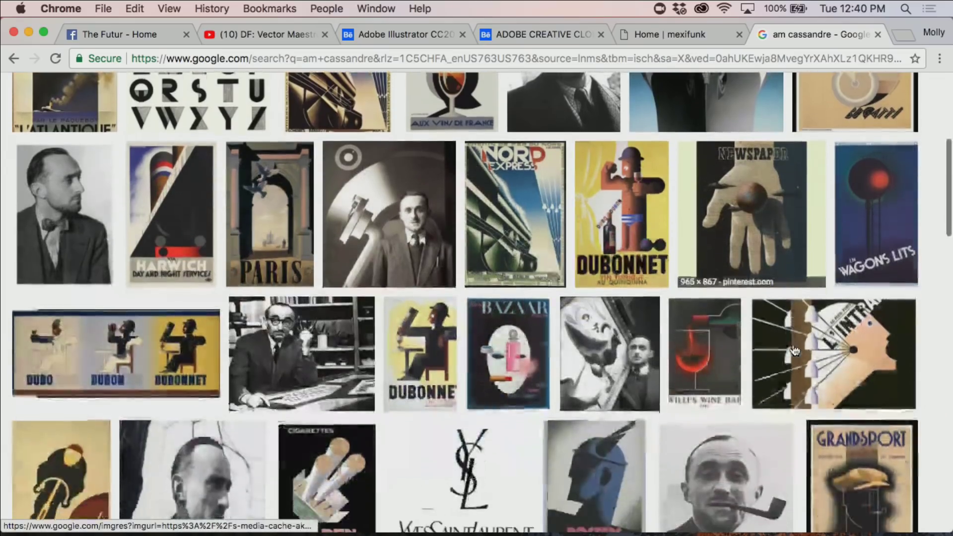
scroll(794, 350, "down", 3)
scroll(794, 350, "up", 10)
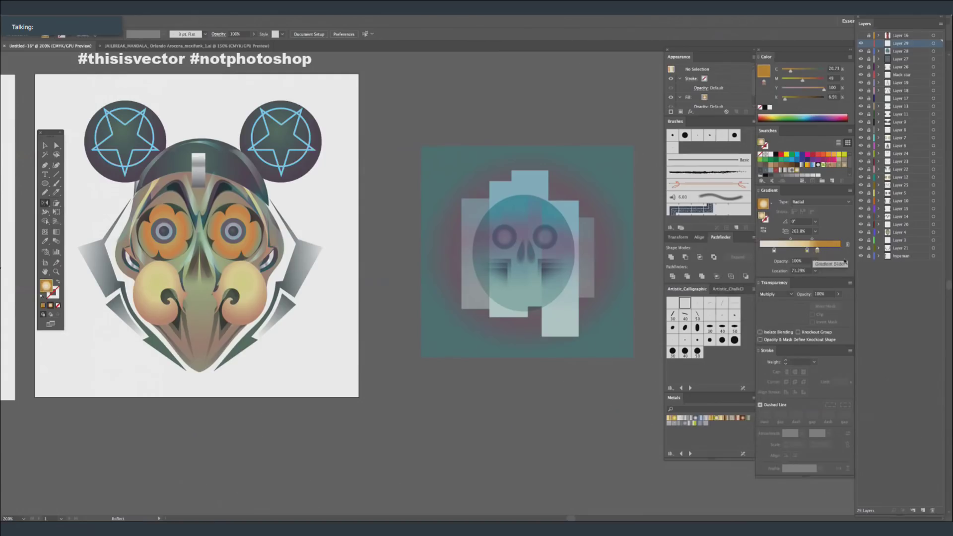
Draw an ellipse about 1.6 by 2.5 in with the orange radial gradient ending at 0% opacity, and blend it with Hard Light.
left_click(815, 261)
left_click(823, 273)
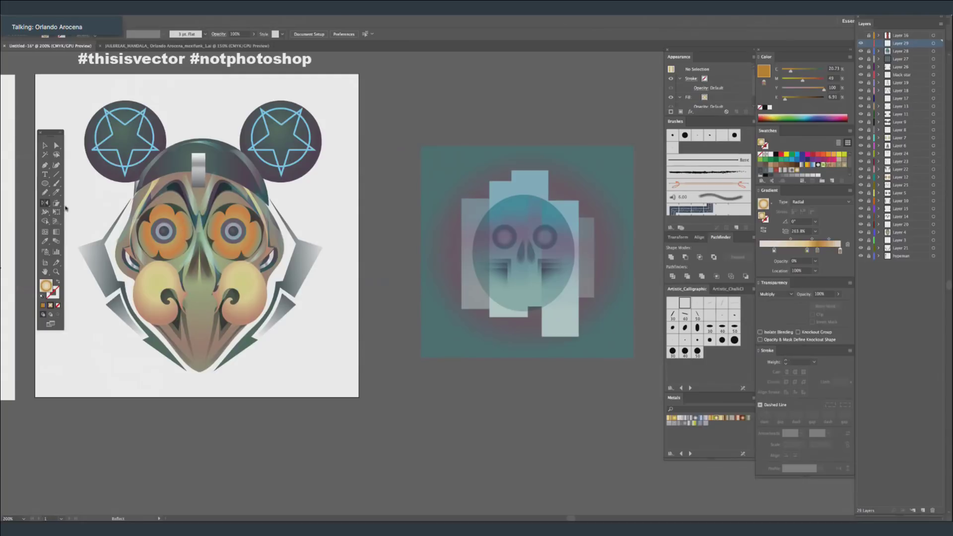
left_click(45, 184)
left_click_drag(456, 169, 542, 307)
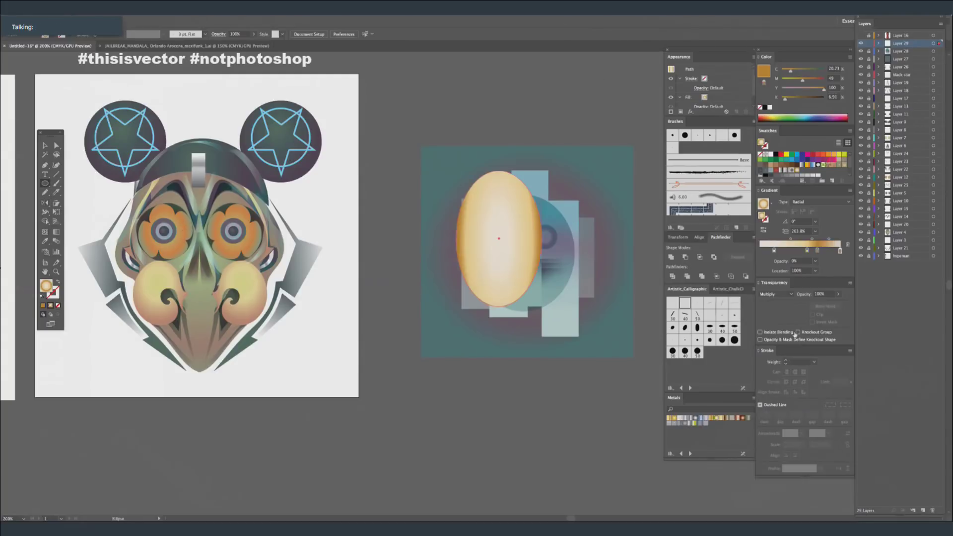
left_click(779, 295)
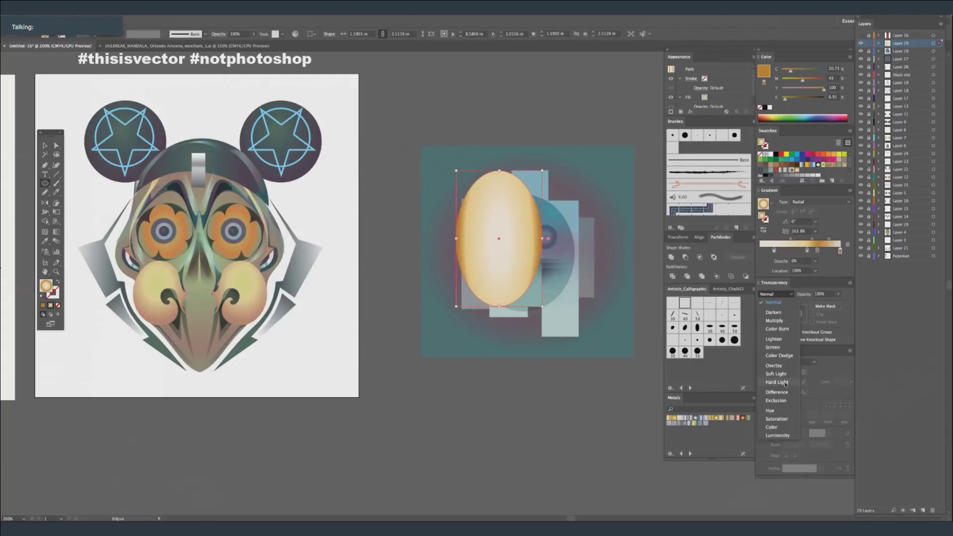
left_click(777, 382)
Pull the orange gradient's transparent end stop inward so the glow fades out before the ellipse's edge.
key("g")
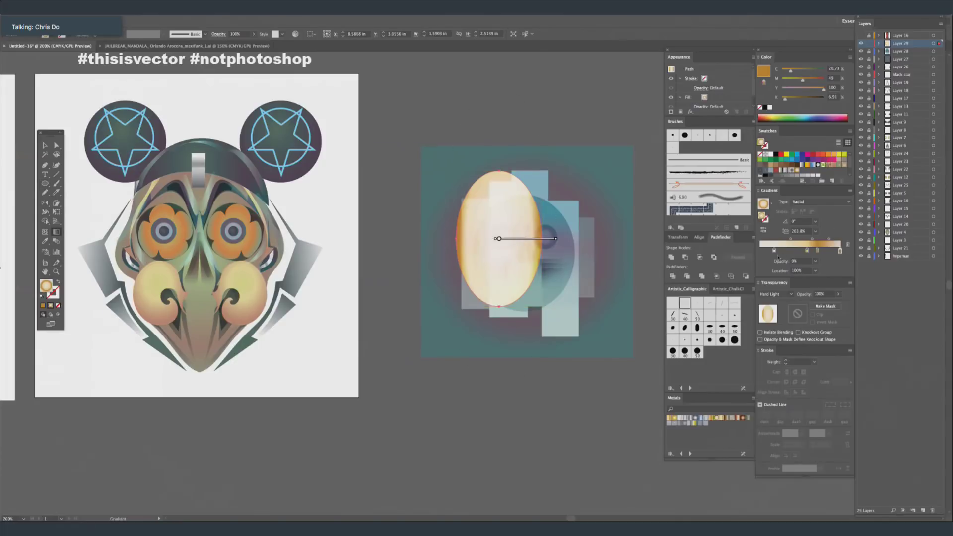
left_click_drag(774, 251, 814, 251)
key("super+z")
key("v")
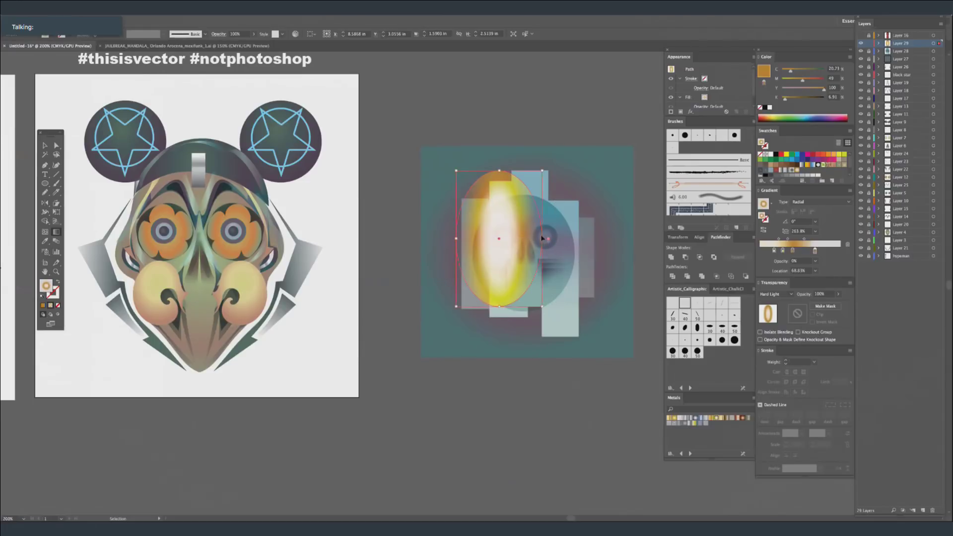
Place the glow ellipse on the lower left cheek with its gradient tilted, and mirror a copy onto the right cheek.
mouse_move(511, 221)
left_mouse_down()
mouse_move(501, 250)
mouse_move(523, 268)
mouse_move(517, 254)
mouse_move(498, 285)
mouse_move(552, 284)
left_mouse_up()
key("g")
mouse_move(547, 271)
key("super+shift+a")
left_click(549, 422, "super")
left_click(44, 204)
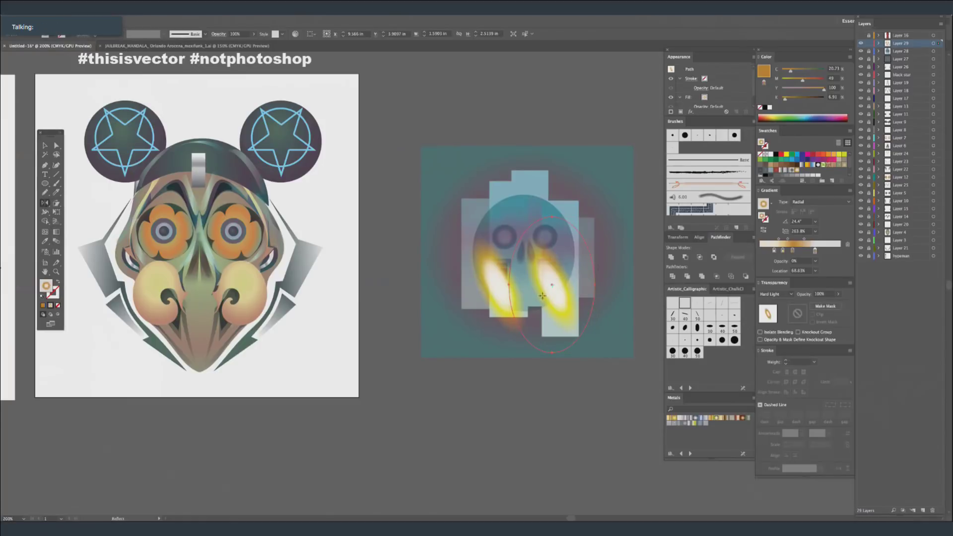
left_click_drag(585, 378, 602, 409)
key("super+shift+a")
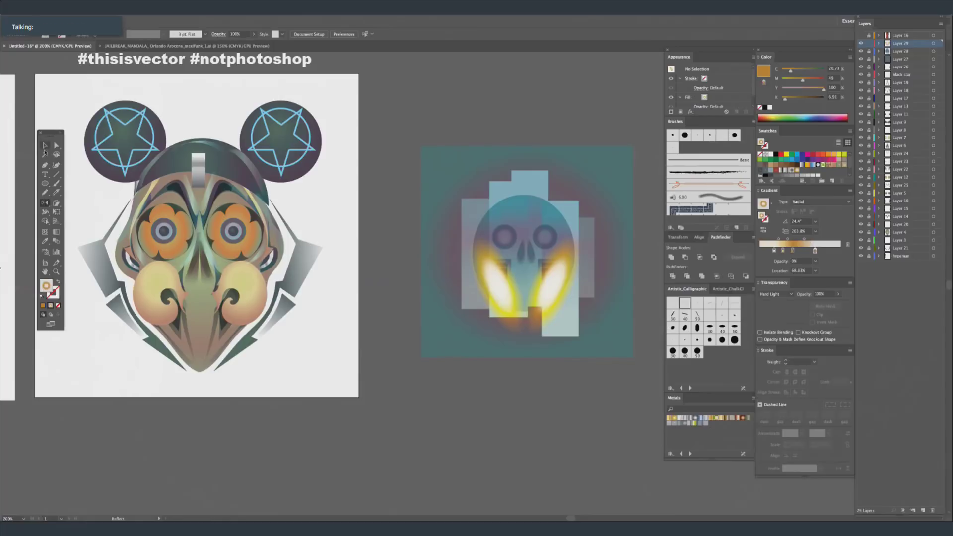
Examine the outlines of all the overlapping shapes that make up the demo face.
left_click(44, 145)
key("a")
key("super+y")
key("super+y")
key("v")
key("super+a")
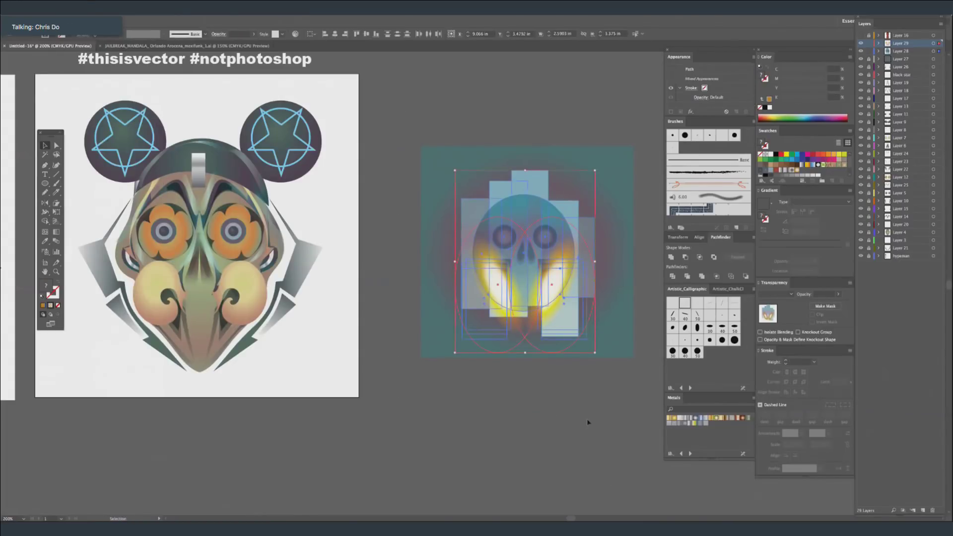
left_click_drag(564, 267, 439, 301)
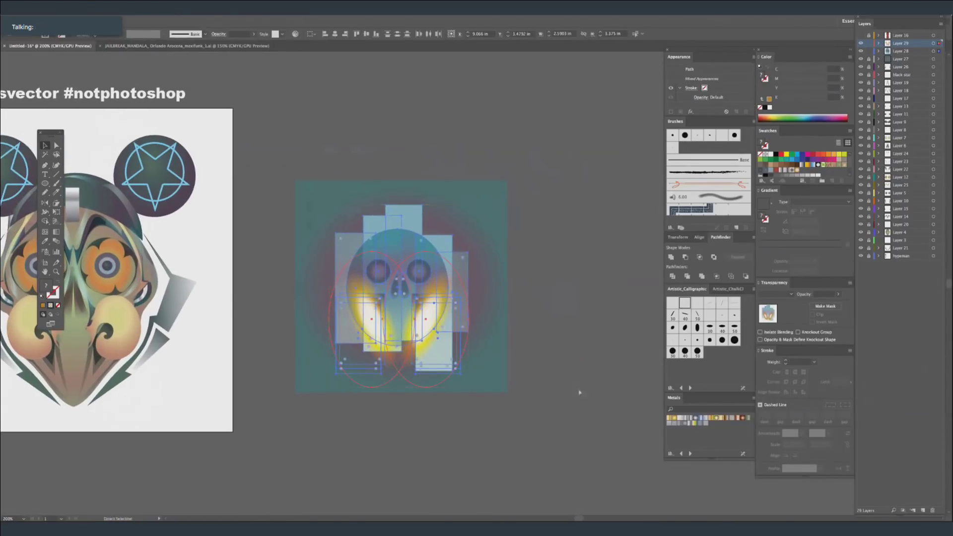
key("super+equal")
key("super+equal")
key("v")
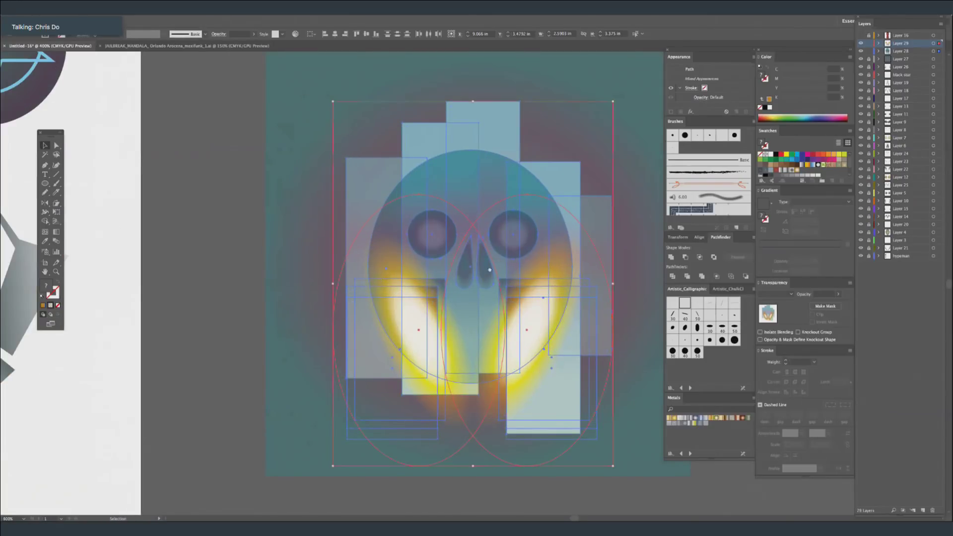
scroll(558, 397, "right", 5)
key("super+shift+a")
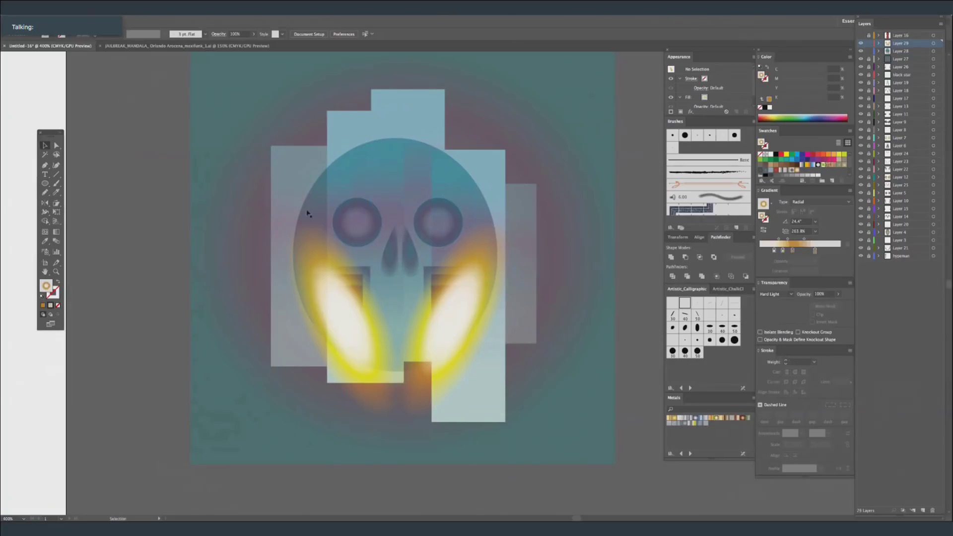
Delete all shapes of the demo face, and remove the square gradient background behind them.
key("super+minus")
key("a")
key("super+a")
key("v")
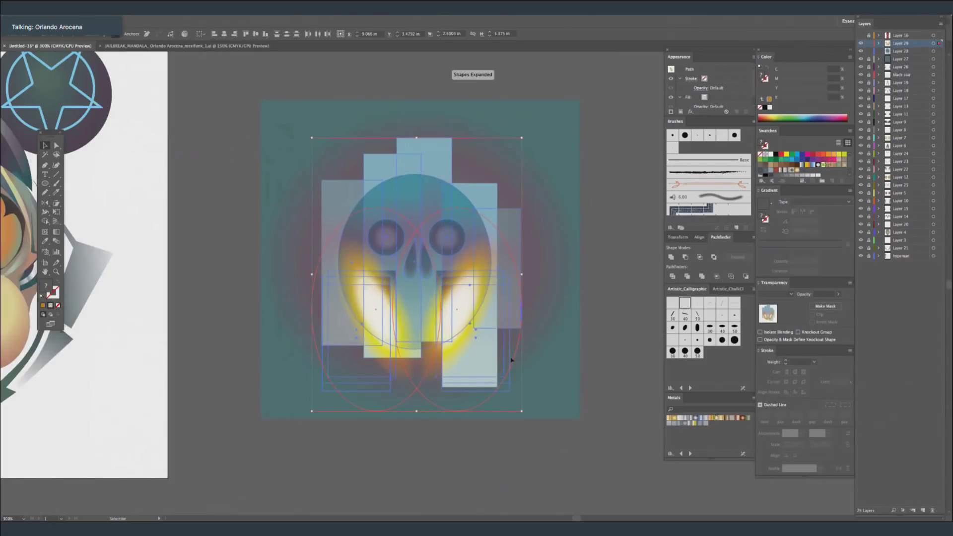
key("super+j")
key("Delete")
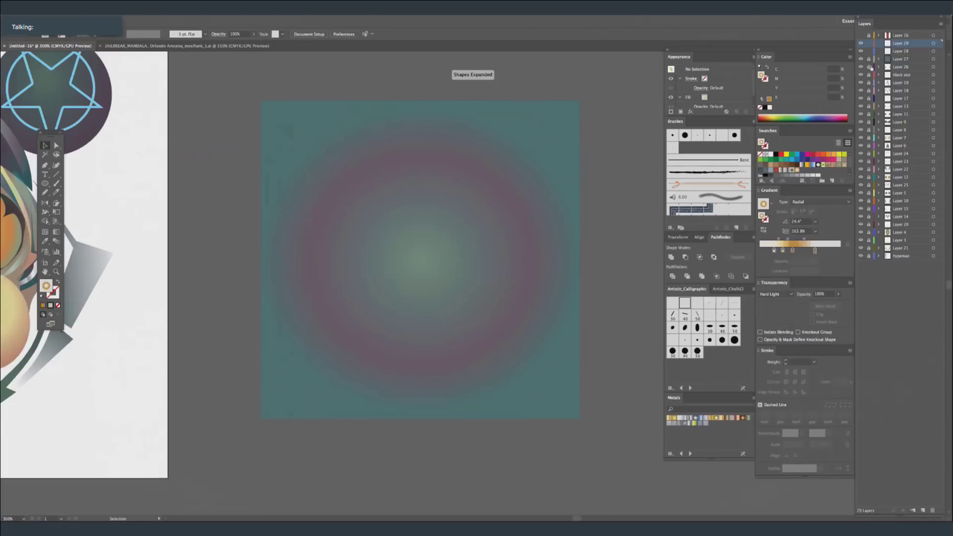
left_click(532, 333)
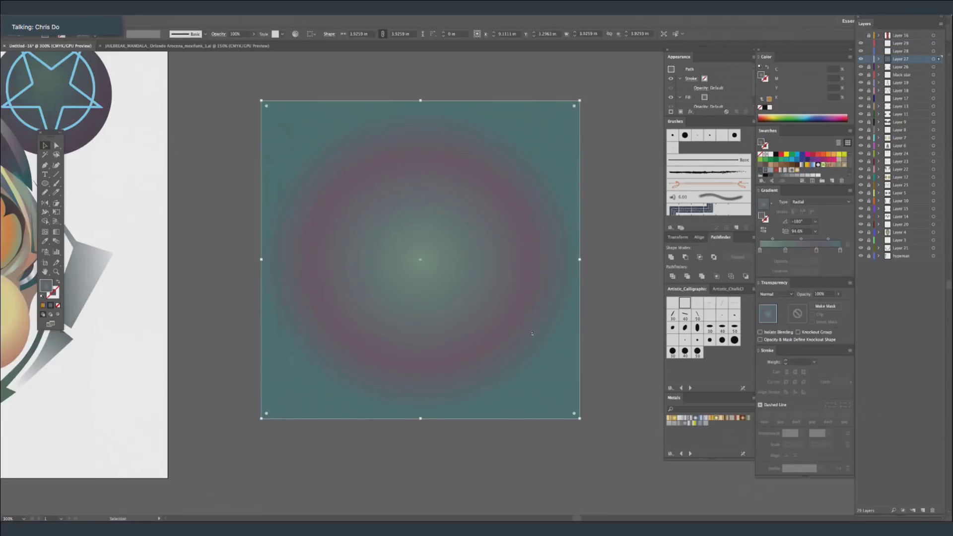
key("Delete")
Move both round cheeks of the main character up together, and squash them to about 0.9 in high.
left_click_drag(475, 275, 541, 224)
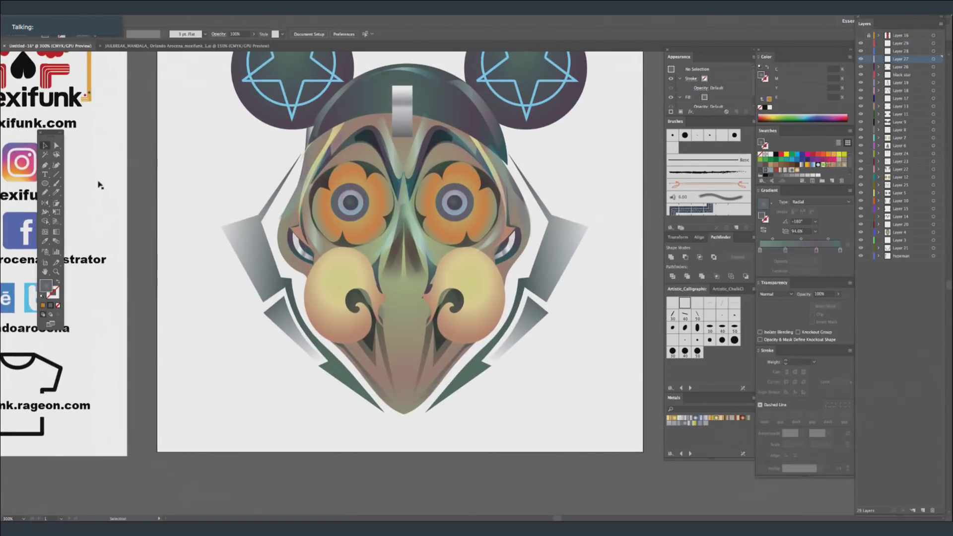
left_click(369, 293)
left_click(477, 319, "shift")
left_click_drag(430, 296, 430, 266)
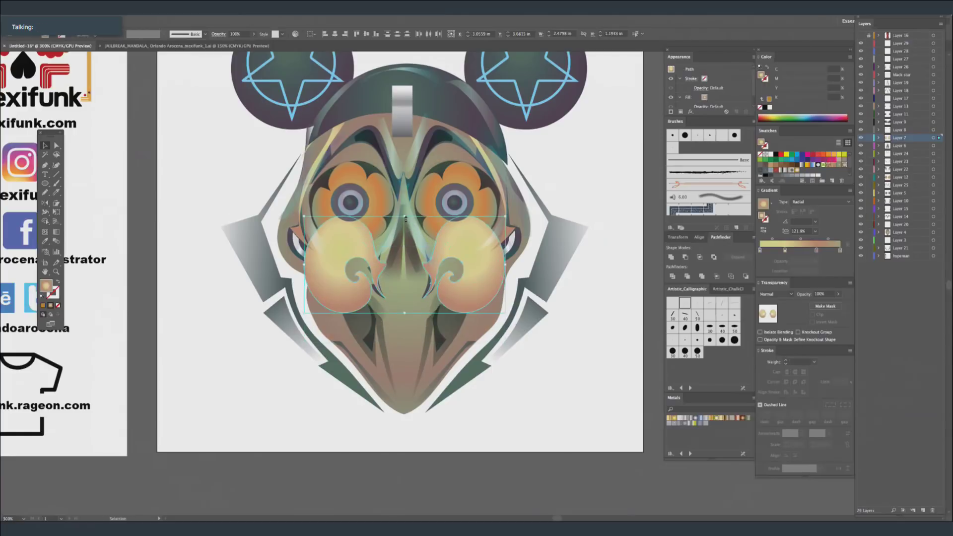
left_click_drag(405, 217, 404, 241)
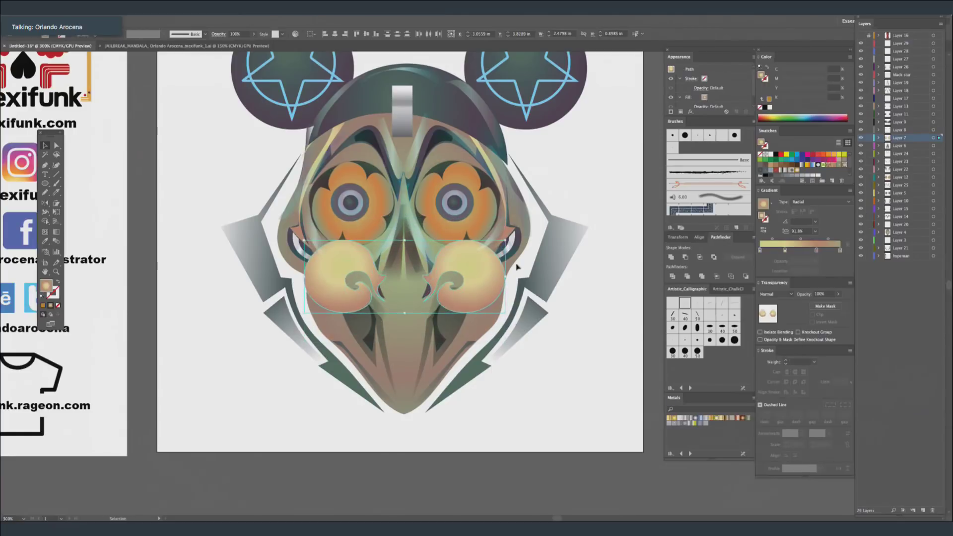
key("ctrl+shift+a")
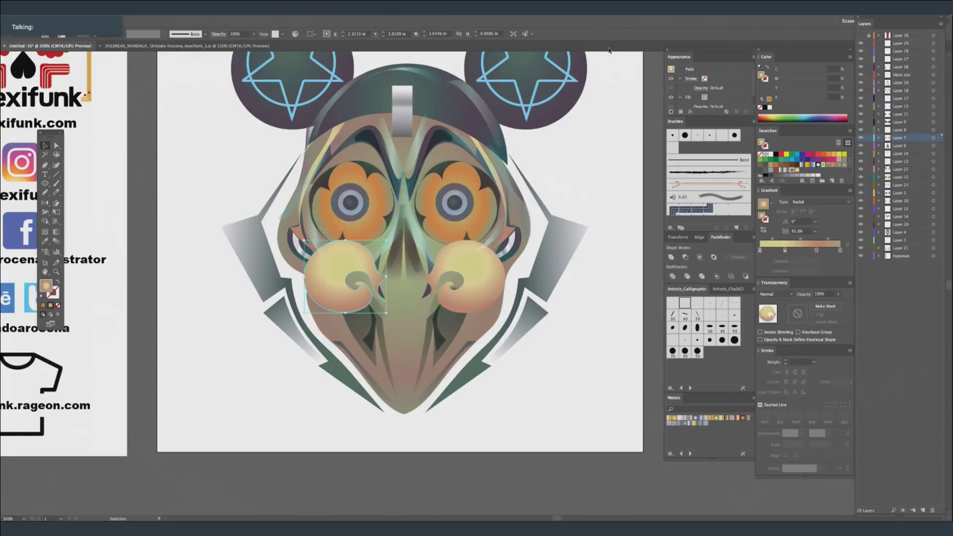
Create a new layer above Layer 29 with the Pencil tool active.
left_click(45, 192)
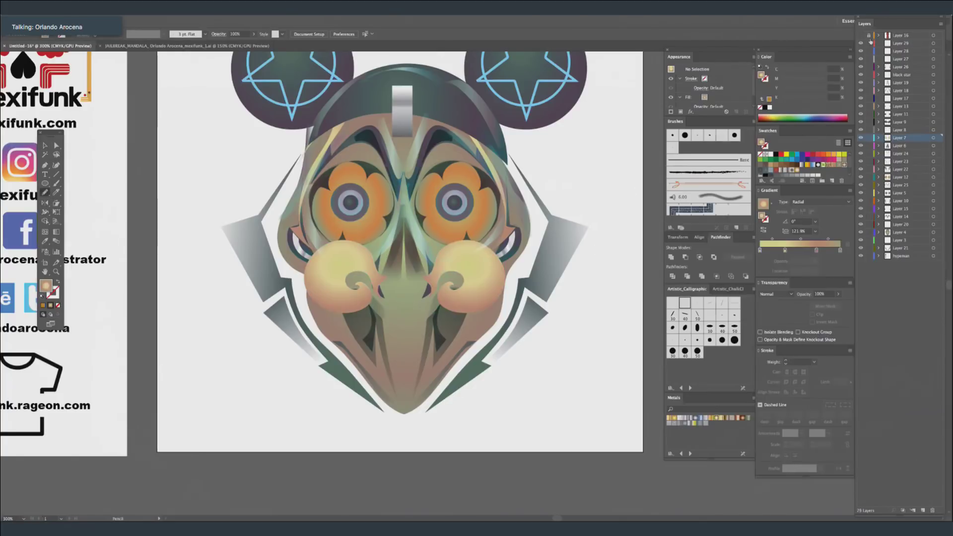
left_click_drag(509, 364, 499, 389)
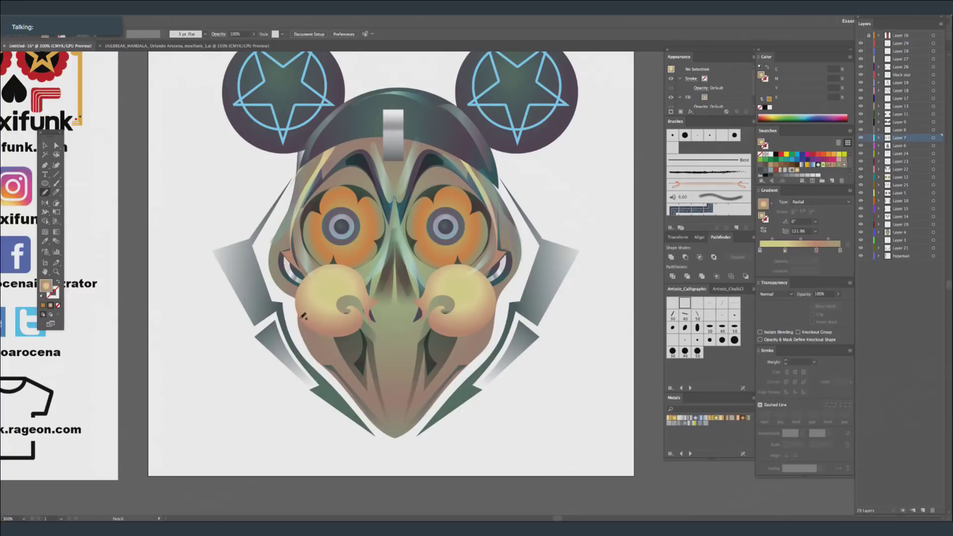
left_click_drag(467, 279, 500, 277)
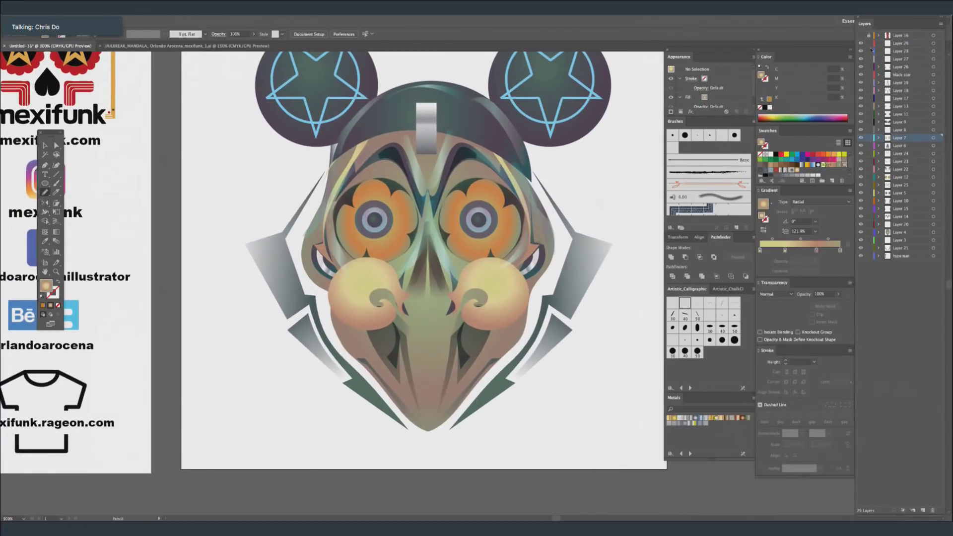
left_click(910, 44)
left_click(922, 510)
Make the fill gradient linear with stops at 0% opacity on both ends, and add it to the swatches.
left_click(820, 202)
left_click(819, 210)
left_click(840, 251)
left_click(840, 251)
left_click(816, 261)
left_click(821, 270)
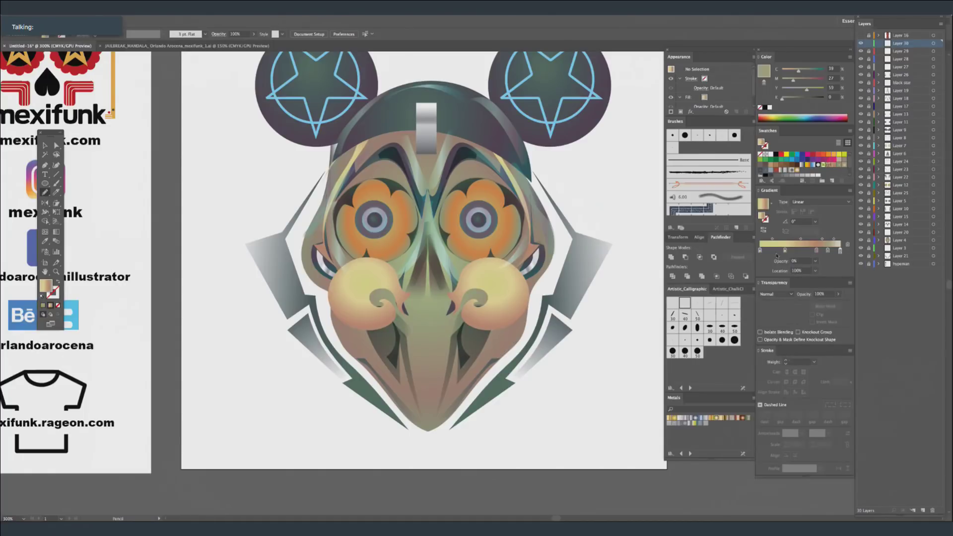
left_click(759, 250)
left_click_drag(763, 203, 843, 171)
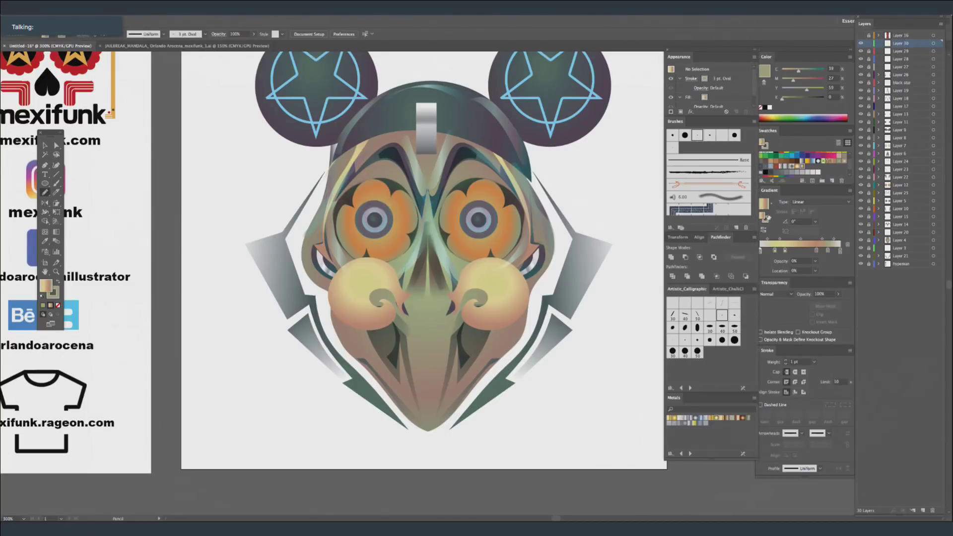
Set no fill with the gradient on the stroke, choose Hard Light blending, and activate the Paintbrush.
left_click(768, 75)
left_click(769, 98)
left_click(759, 107)
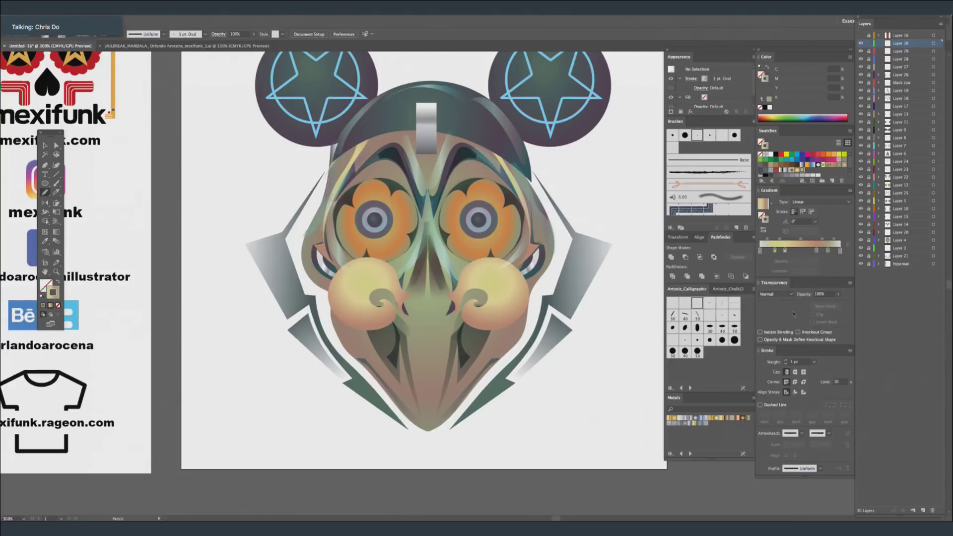
left_click(777, 294)
left_click(790, 382)
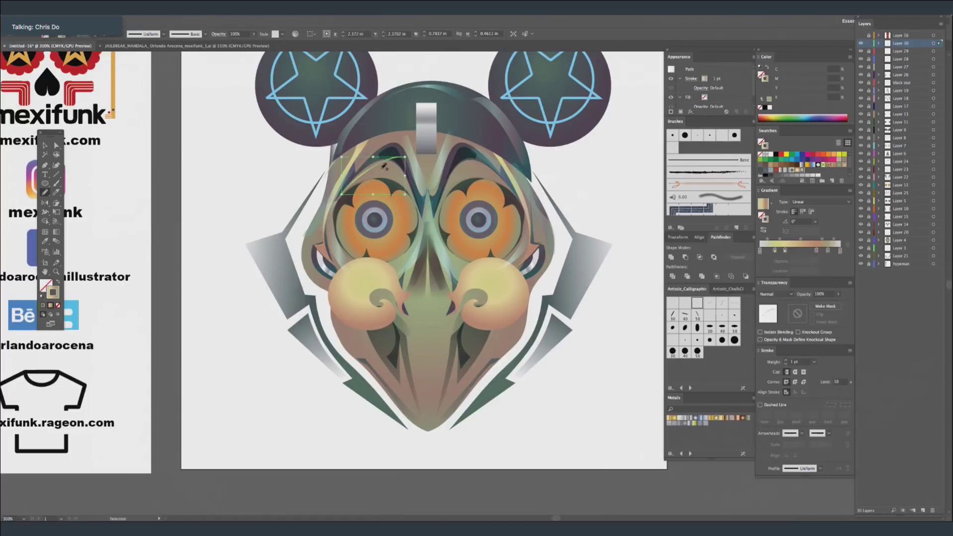
key("b")
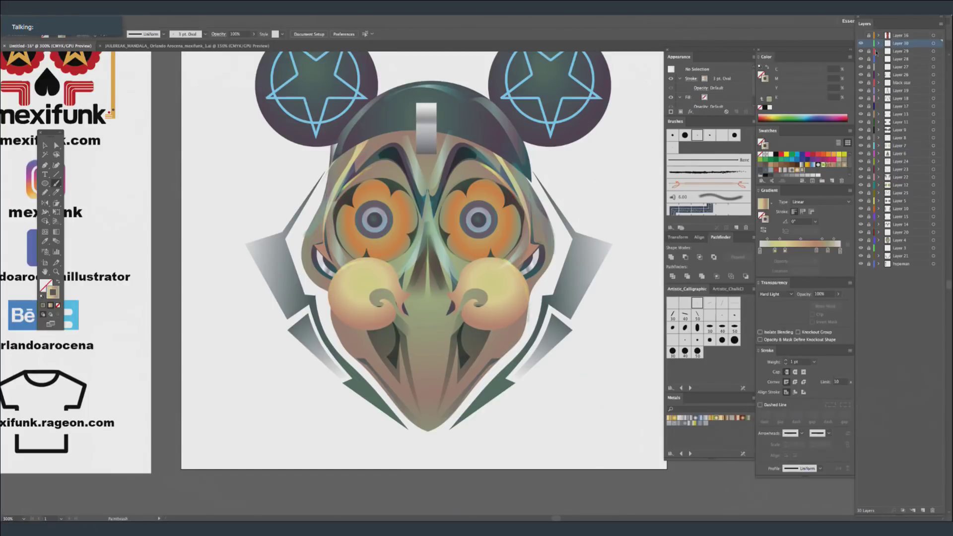
Redraw the lower outline of the base face shape with the Pencil tool into a shorter, rounded chin.
left_click(514, 347)
left_click(46, 194)
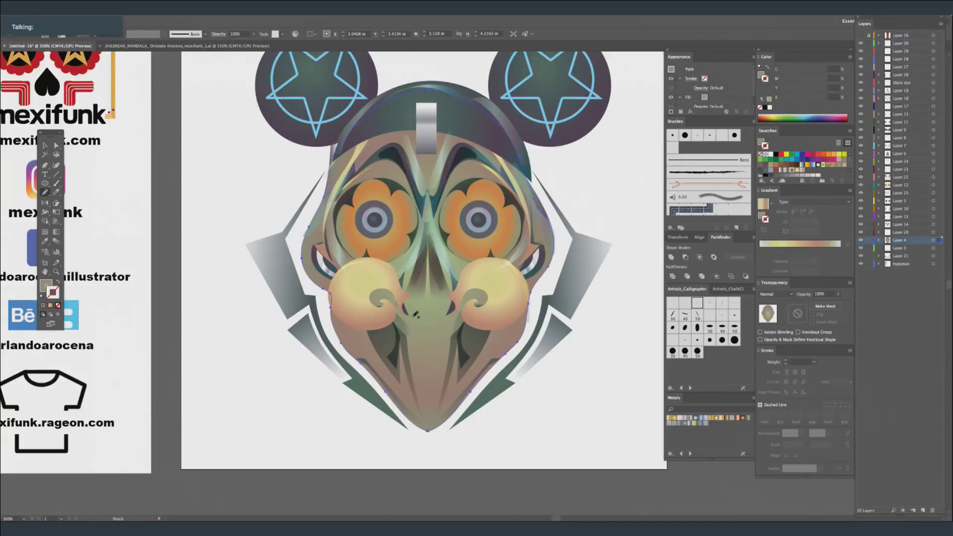
mouse_move(314, 286)
left_mouse_down()
mouse_move(384, 363)
mouse_move(431, 385)
mouse_move(485, 358)
mouse_move(529, 296)
left_mouse_up()
left_click_drag(552, 266, 549, 277)
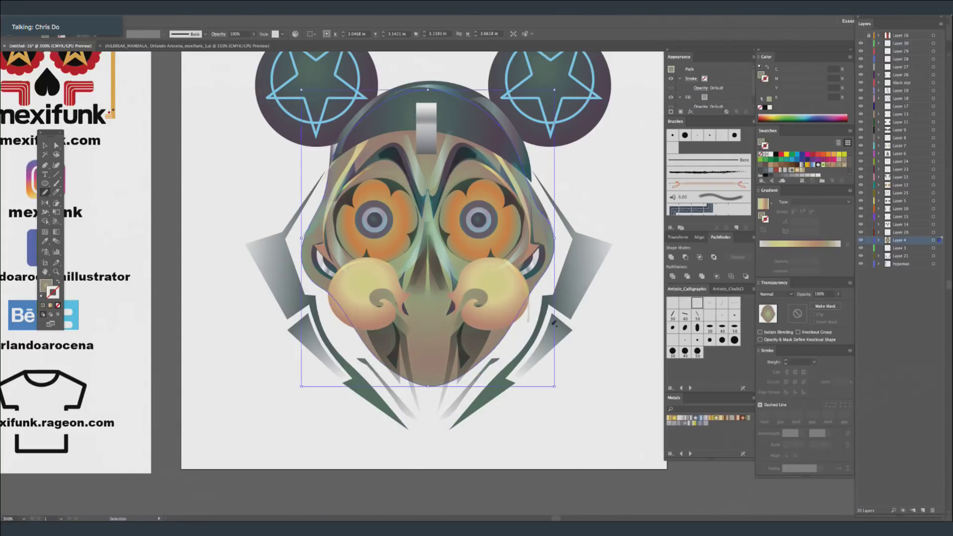
key("ctrl+shift+a")
mouse_move(535, 215)
left_mouse_down()
mouse_move(558, 212)
mouse_move(506, 218)
left_mouse_up()
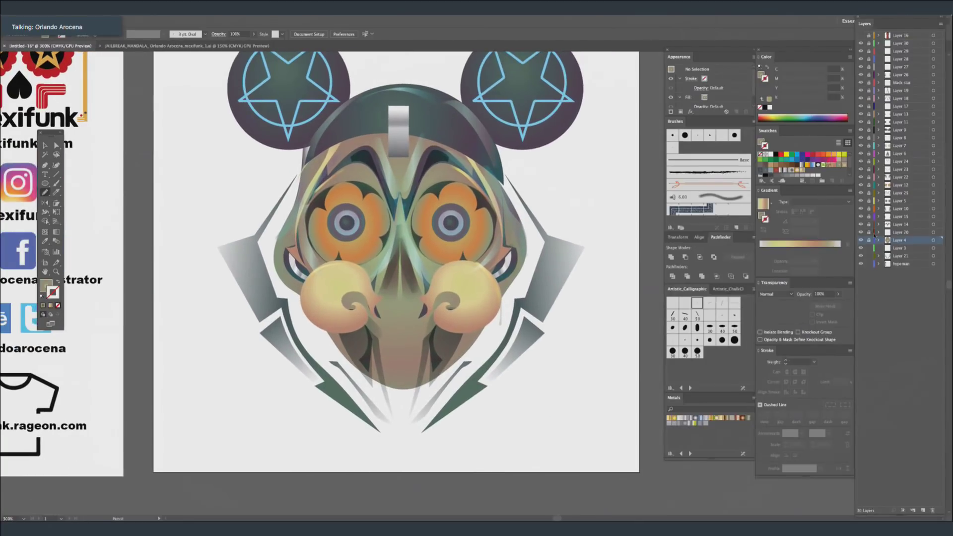
Create a new layer just above the bottommost layer, and draw a rectangle about 2.3 by 2.9 in behind the head's left side.
left_click(916, 43)
key("ctrl+l")
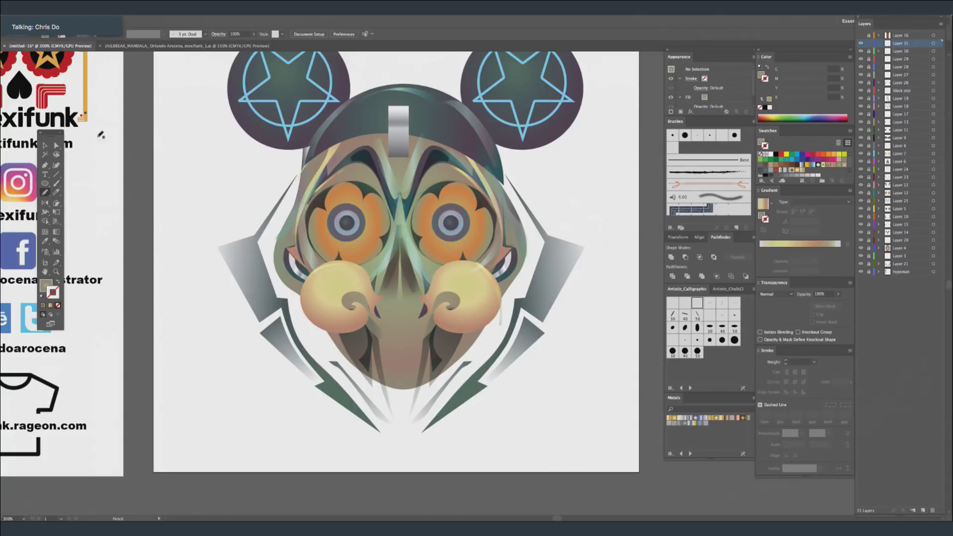
left_click(45, 183)
left_click_drag(45, 183, 79, 183)
key("super+minus")
left_click_drag(579, 112, 593, 98)
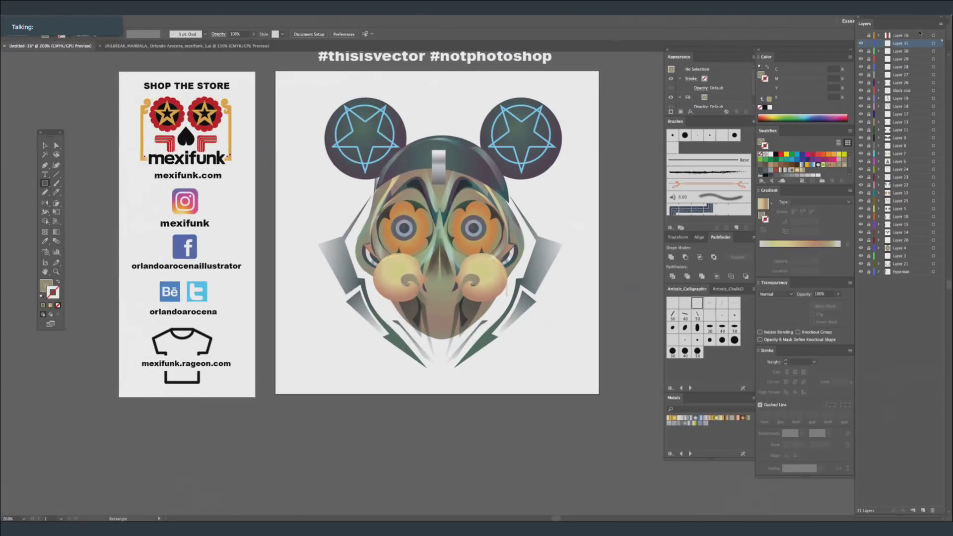
left_click_drag(919, 84, 921, 263)
left_click_drag(307, 121, 432, 281)
Set the radial gradient's outer stop to 0% opacity at 77.18% location, and shift the rectangle slightly toward the head.
left_click(760, 217)
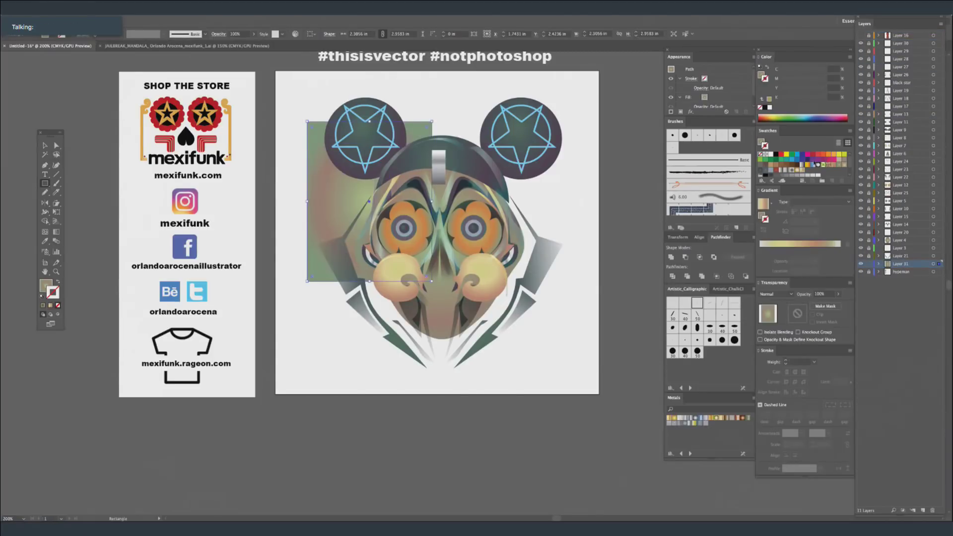
mouse_move(839, 251)
left_mouse_down()
mouse_move(770, 251)
mouse_move(822, 250)
left_mouse_up()
left_click(815, 261)
left_click(823, 269)
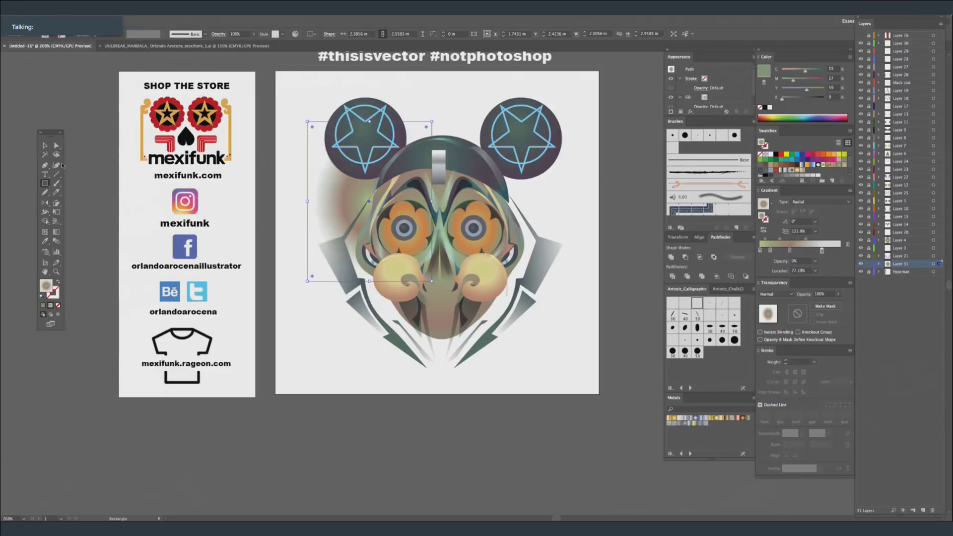
left_click(45, 145)
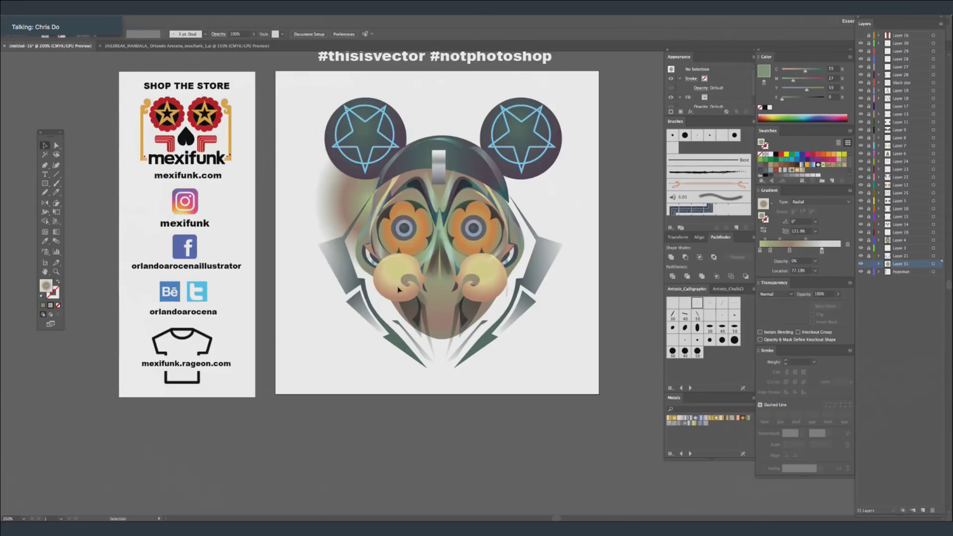
left_click_drag(345, 195, 354, 198)
Try shifting the glow rectangle's colour balance toward orange by lowering its cyan.
left_click(90, 10)
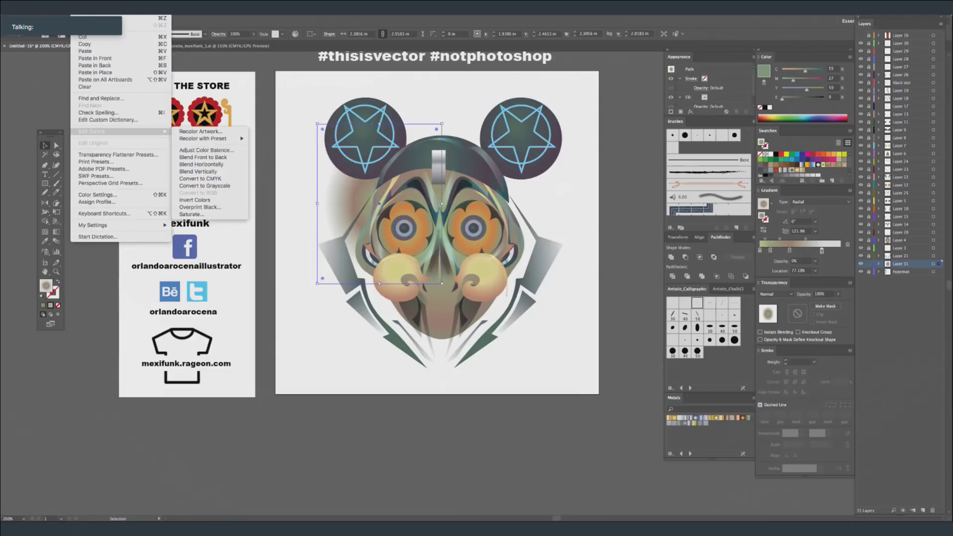
left_click(203, 149)
left_click(705, 254)
left_click_drag(765, 172, 747, 178)
left_click(814, 255)
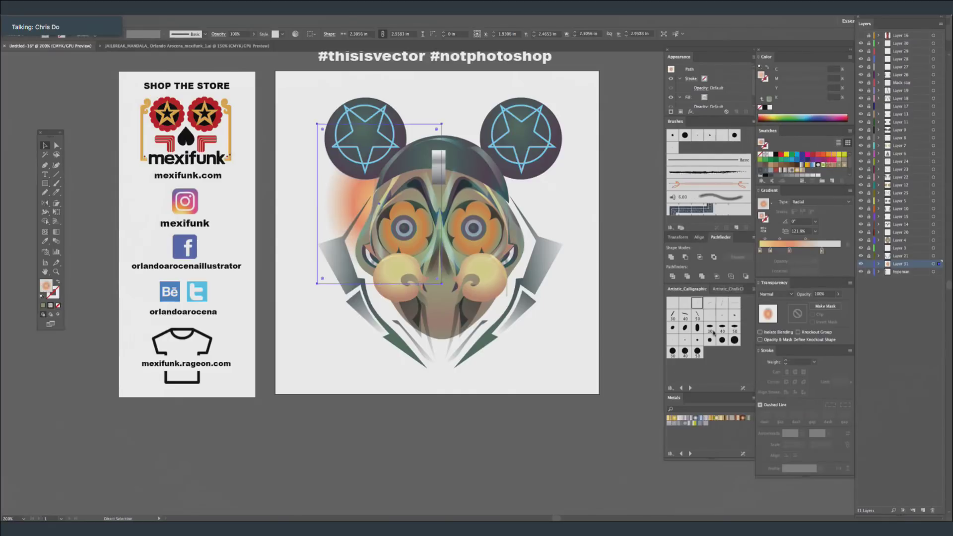
key("ctrl+z")
Adjust the glow rectangle's colour balance toward magenta: magenta at 12%, cyan slightly raised and yellow reduced.
left_click(77, 7)
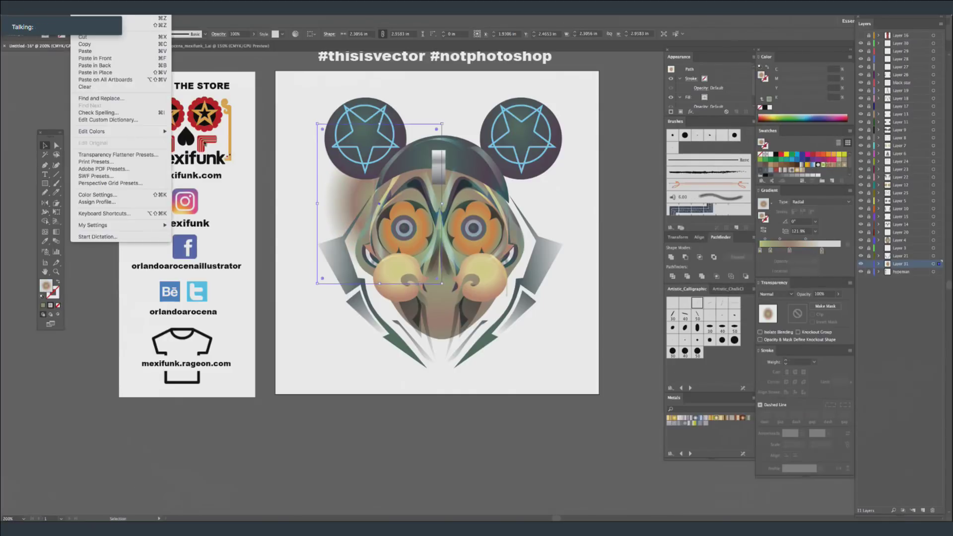
mouse_move(149, 128)
left_click(205, 151)
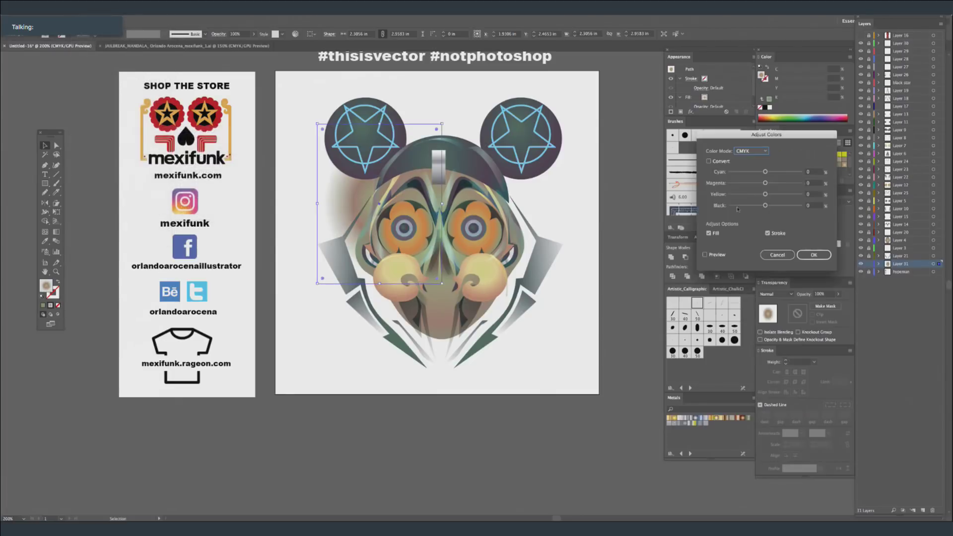
left_click(704, 254)
mouse_move(765, 183)
left_mouse_down()
mouse_move(780, 183)
mouse_move(775, 195)
left_mouse_up()
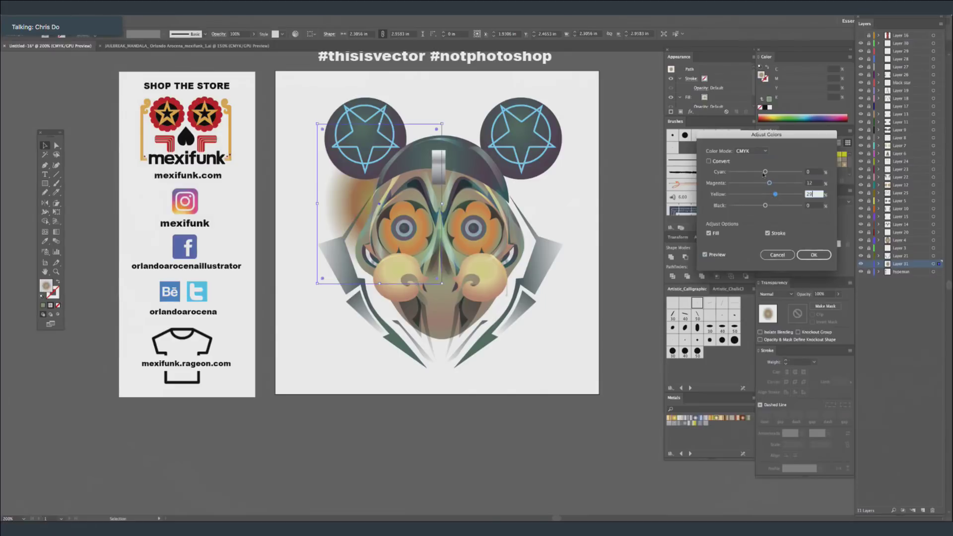
left_click(776, 172)
left_click_drag(776, 173, 755, 194)
left_click(766, 172)
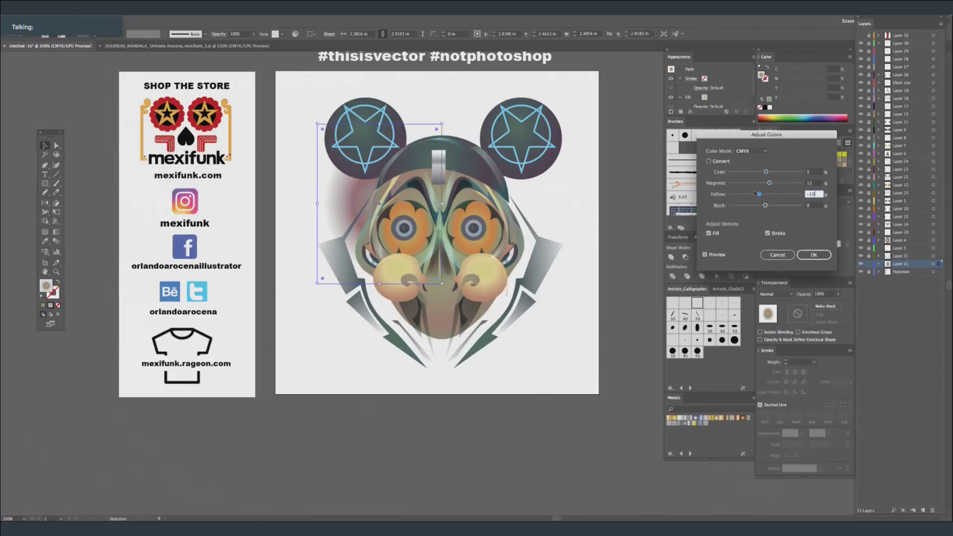
left_click(812, 254)
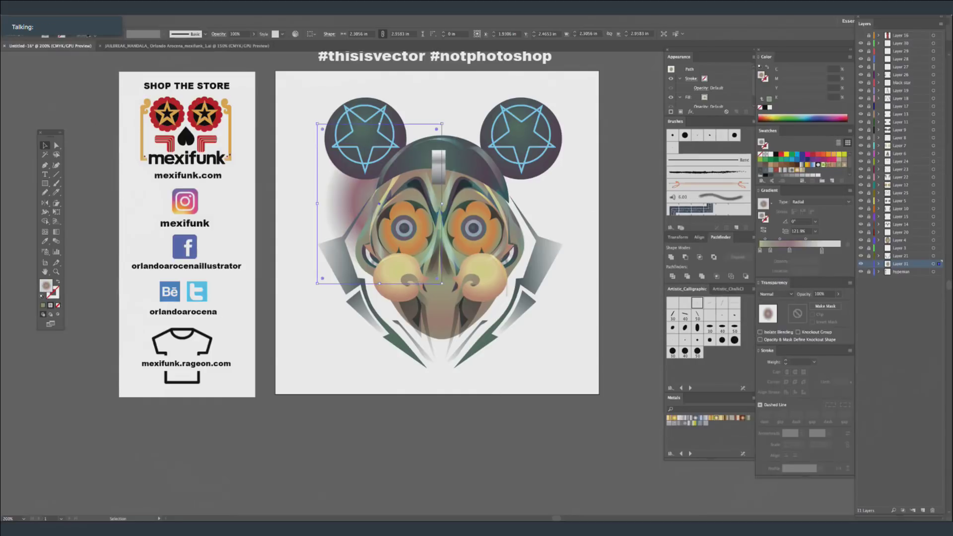
Place a copy of the magenta glow straight across behind the head's right side.
left_click(364, 192)
left_click_drag(365, 193, 495, 193)
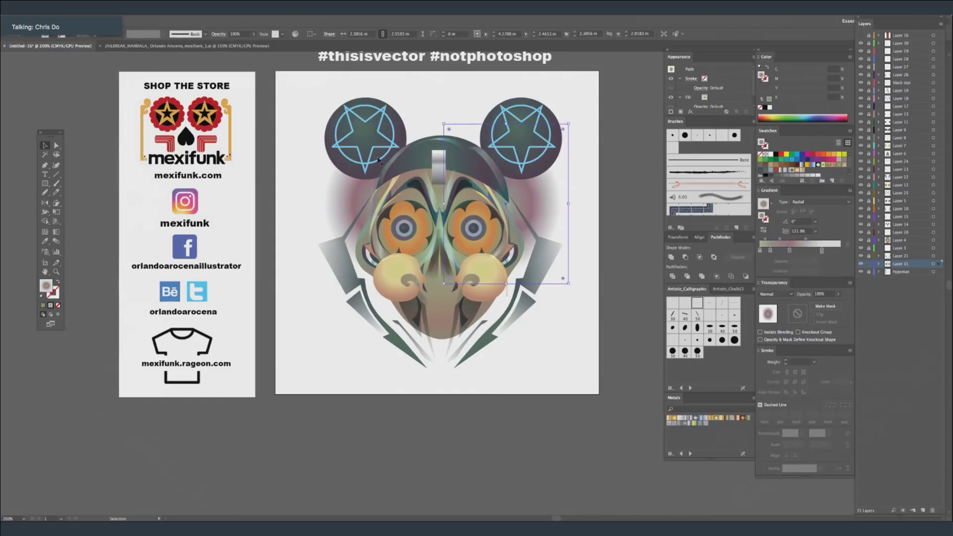
left_click(81, 163)
Create a new layer above the glow layer, and draw a closed triangular spike with the Pen from the upper-left artboard edge to the left cheek.
key("p")
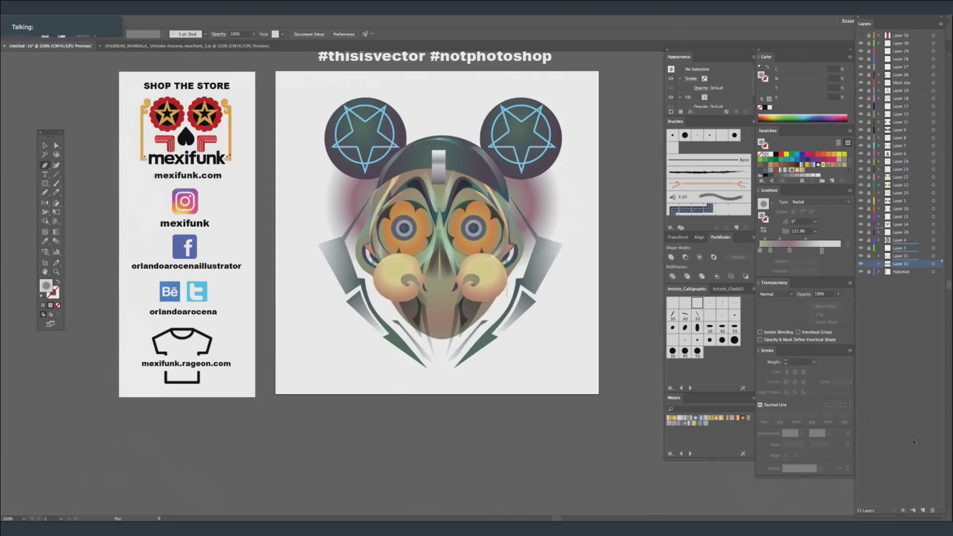
key("ctrl+l")
left_click(273, 140)
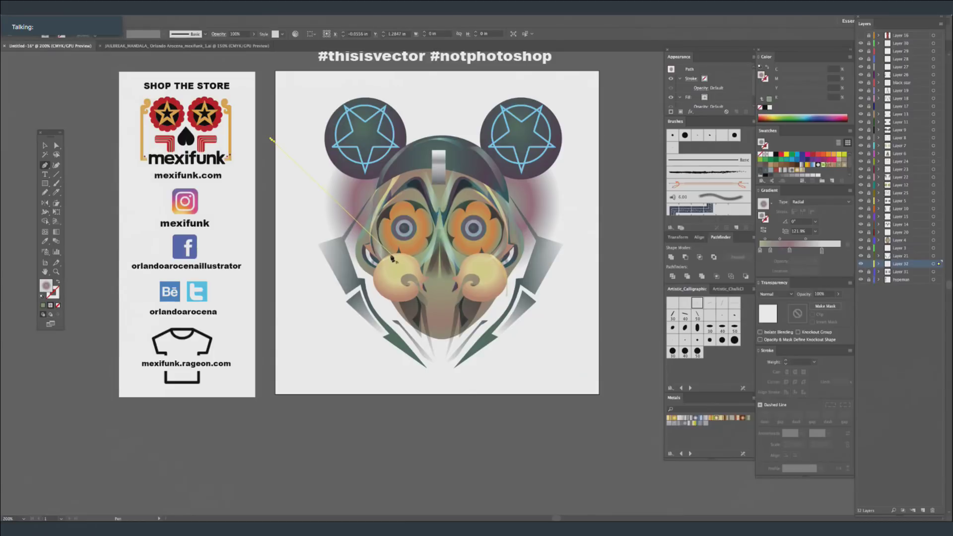
left_click(383, 257)
left_click(276, 219)
left_click(272, 141)
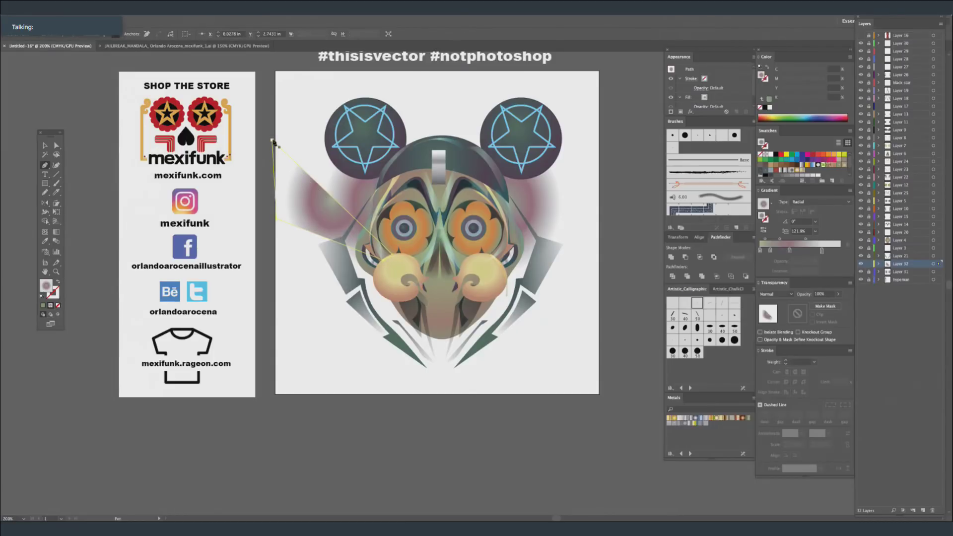
Change the spike's gradient to linear, and redirect it diagonally across the shape with the Gradient tool.
left_click(808, 204)
left_click(808, 203)
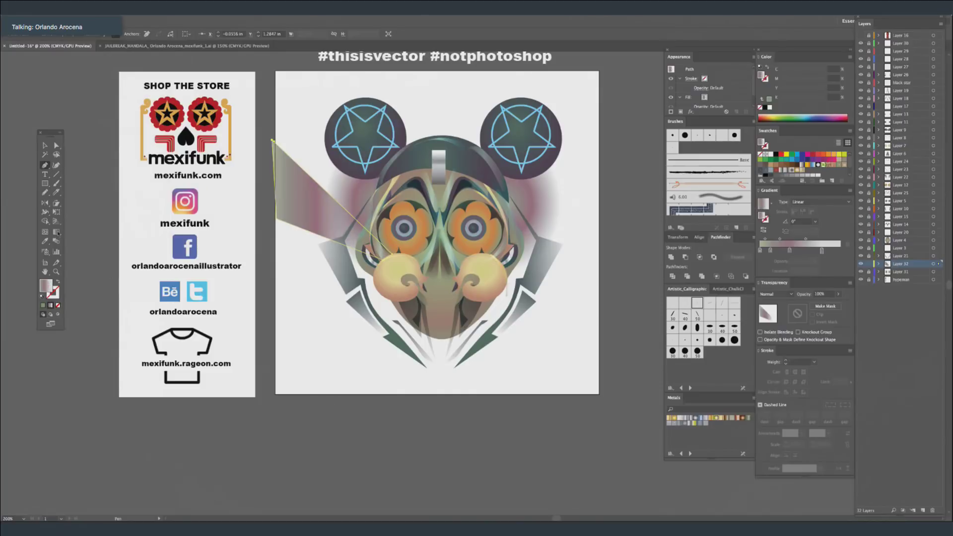
left_click(56, 231)
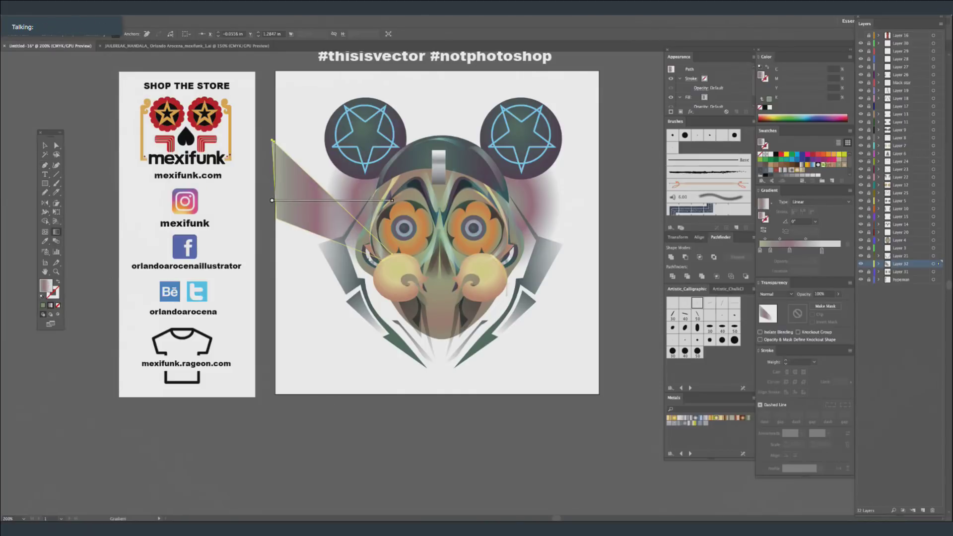
mouse_move(345, 206)
left_mouse_down()
mouse_move(390, 220)
mouse_move(315, 210)
left_mouse_up()
left_click_drag(364, 246, 294, 245)
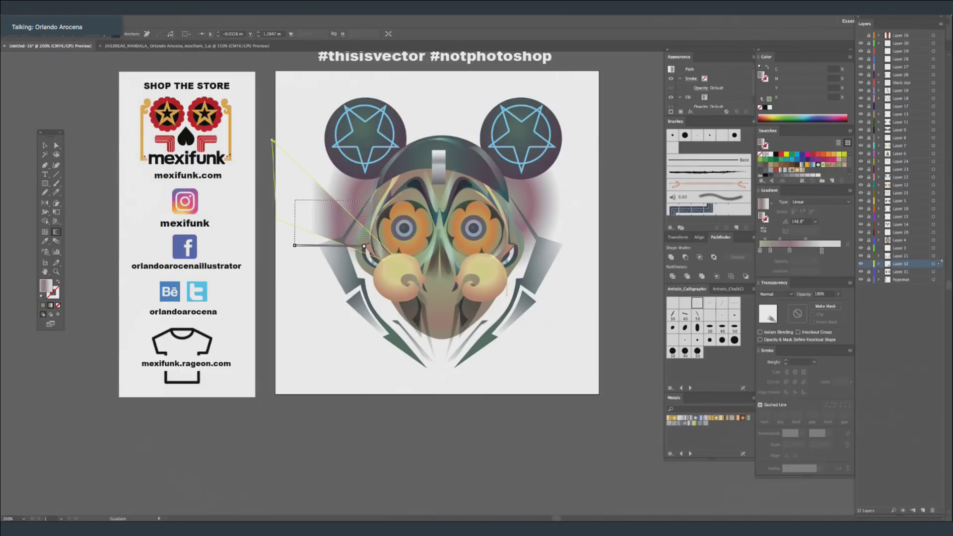
left_click_drag(347, 193, 287, 215)
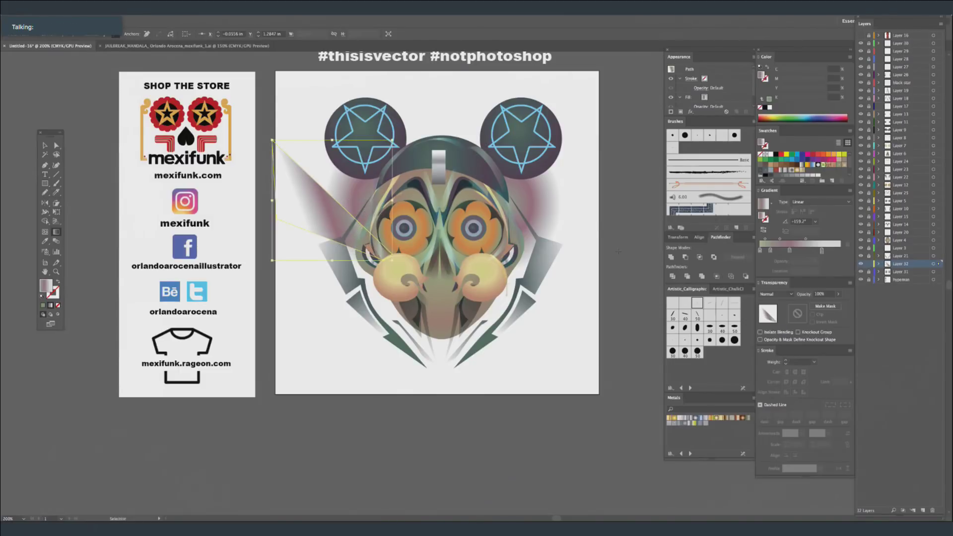
Set the spike's blending mode to Hard Light, and redraw its gradient at about -141.4° toward the lower left.
left_click(779, 297)
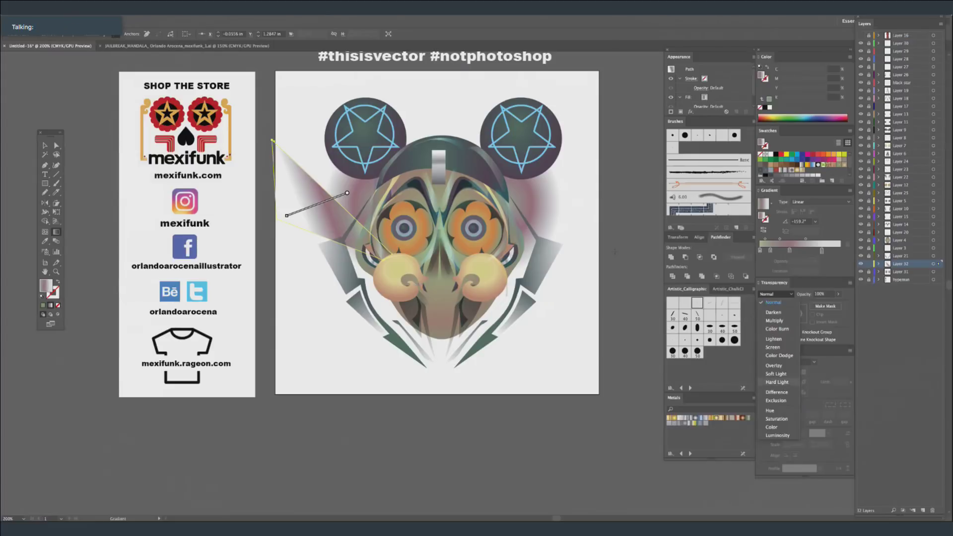
left_click(776, 381)
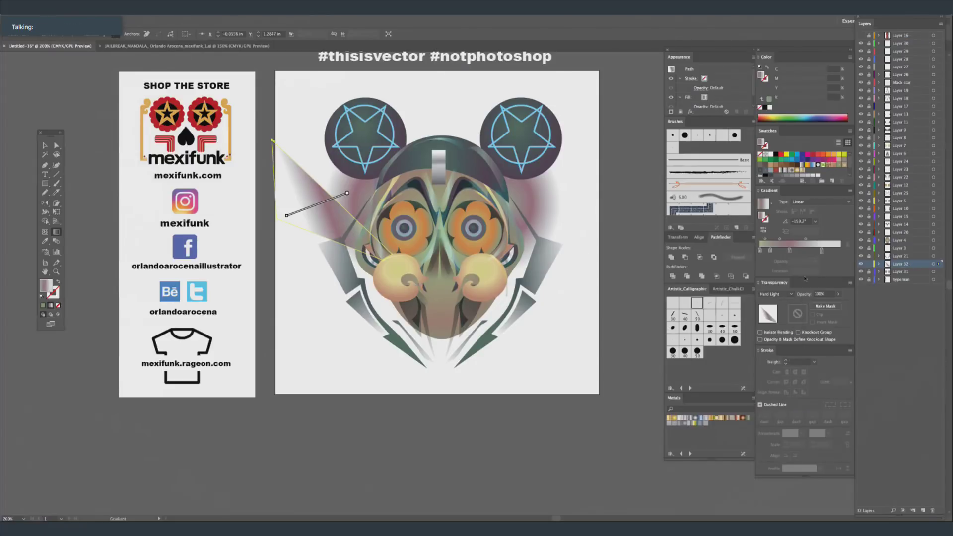
left_click_drag(366, 169, 291, 230)
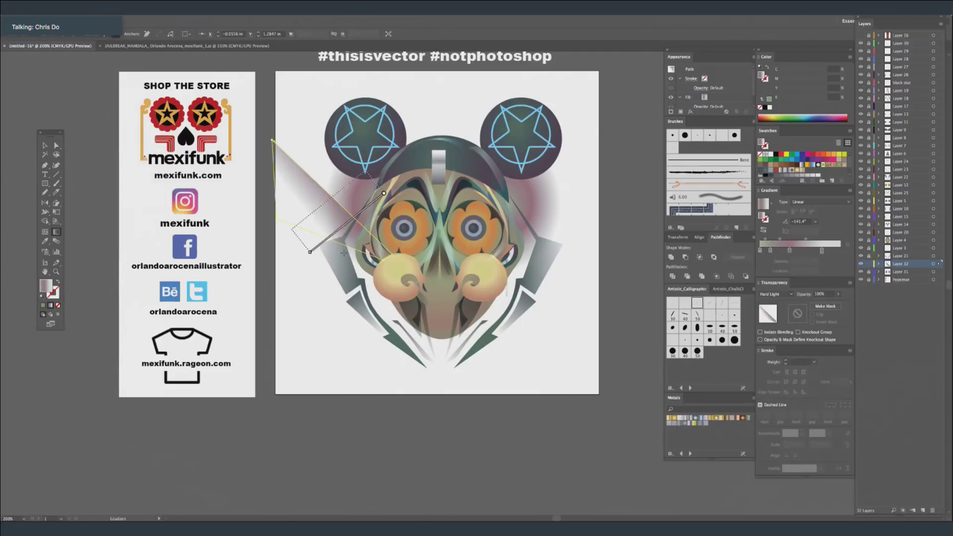
left_click(628, 271, "super")
Copy the spike to the right side of the head, and reflect it to mirror the left one.
left_click(44, 147)
left_click_drag(327, 205, 560, 202)
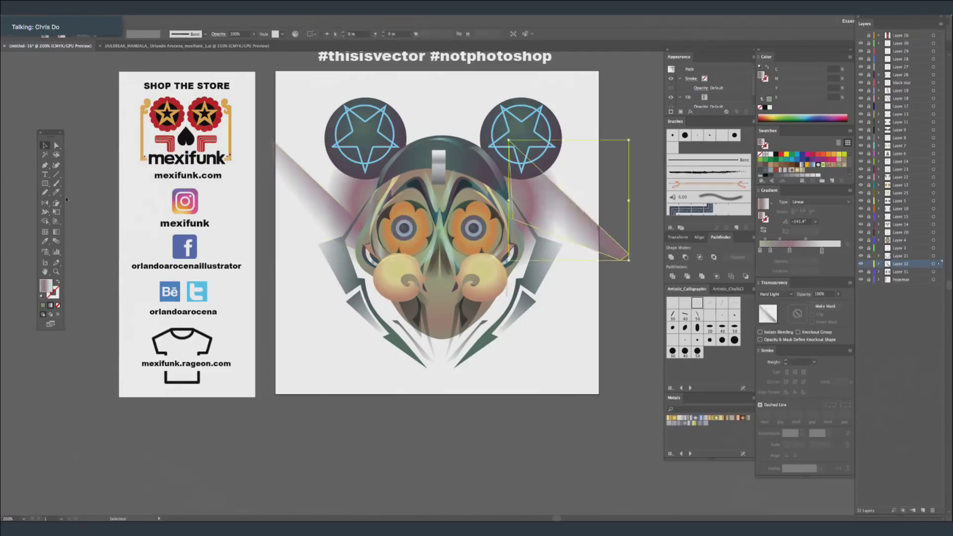
left_click(44, 204)
mouse_move(589, 230)
left_mouse_down()
mouse_move(579, 212)
mouse_move(551, 211)
left_mouse_up()
left_click(601, 175, "super")
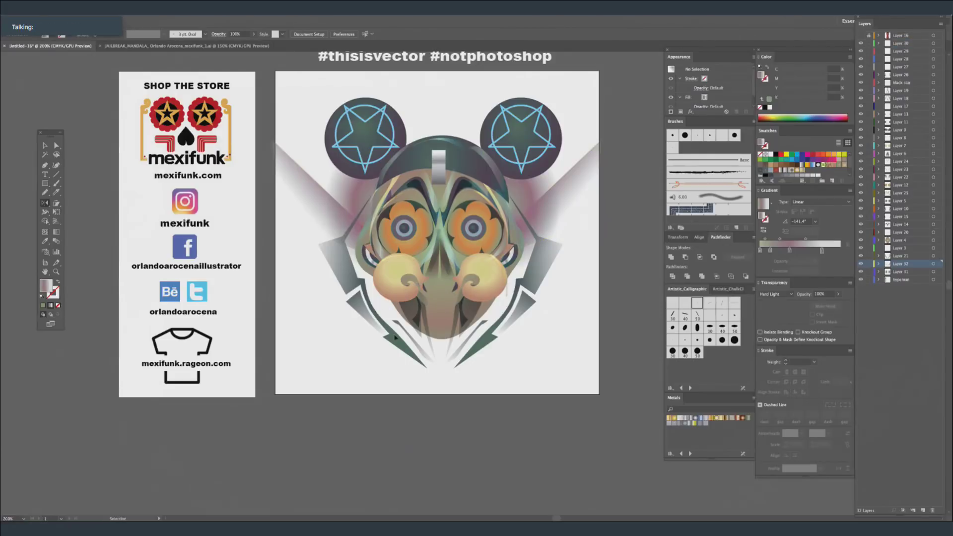
Delete the angular blade shapes framing both sides of the face.
left_click(345, 266, "super")
left_click(489, 343, "shift+super")
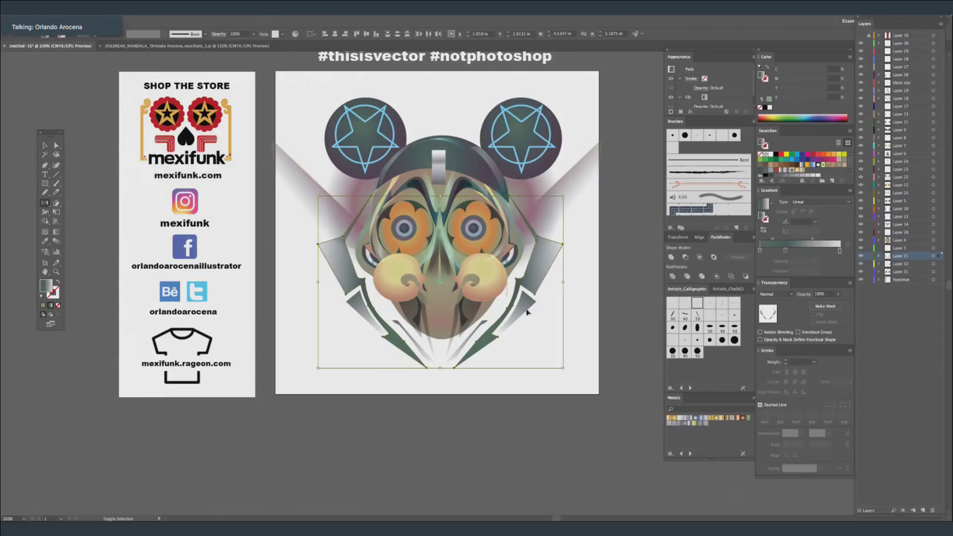
left_click(366, 311, "shift+super")
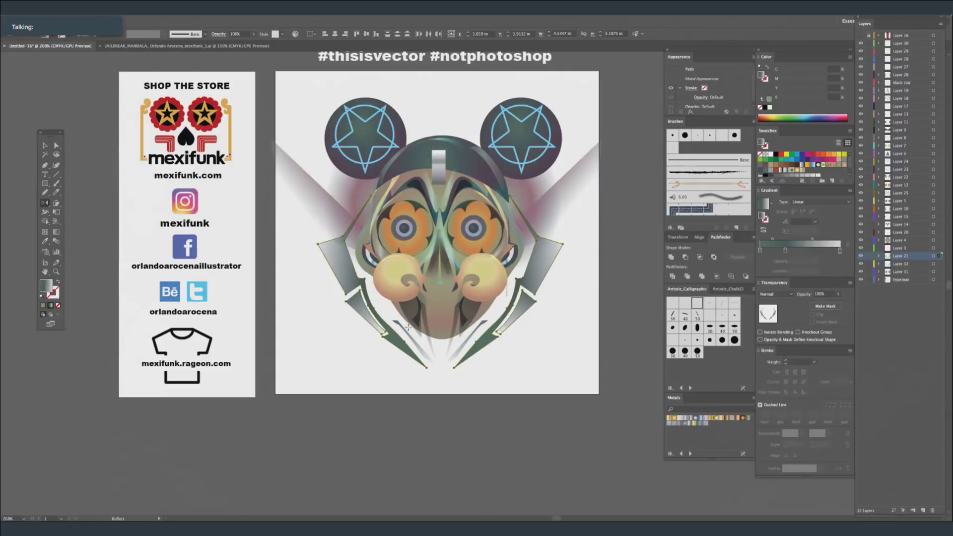
key("Delete")
Delete the pair of thin faded spikes beside the chin.
left_click(429, 356, "super")
left_click(456, 350, "shift+super")
key("Delete")
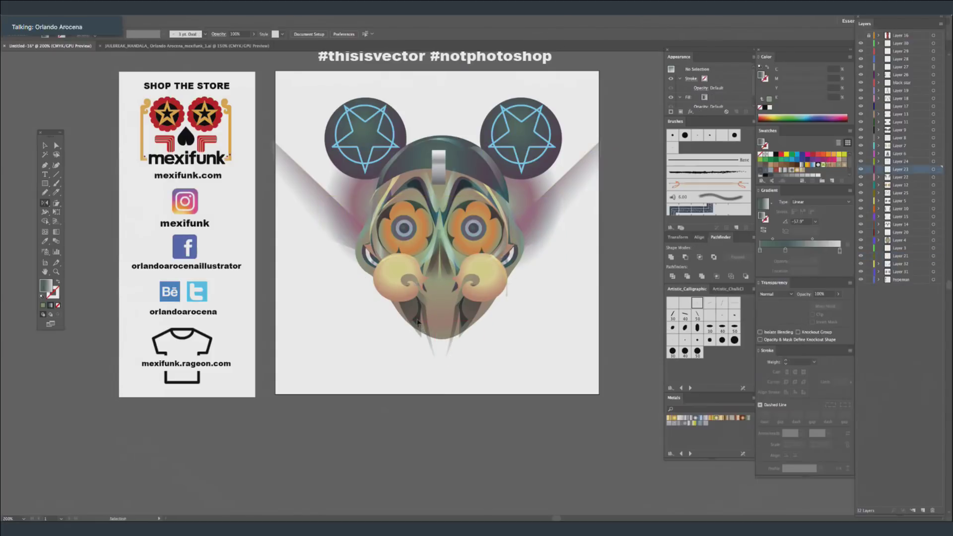
Shorten the pair of faded spikes flanking the mouth so their tips end at the chin's lower edge.
left_click(466, 320, "super")
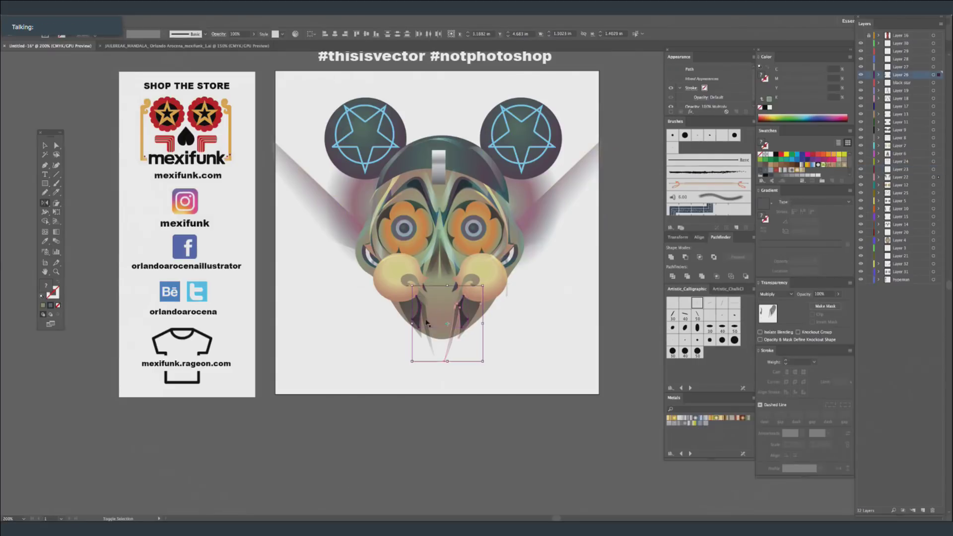
left_click_drag(440, 362, 441, 337)
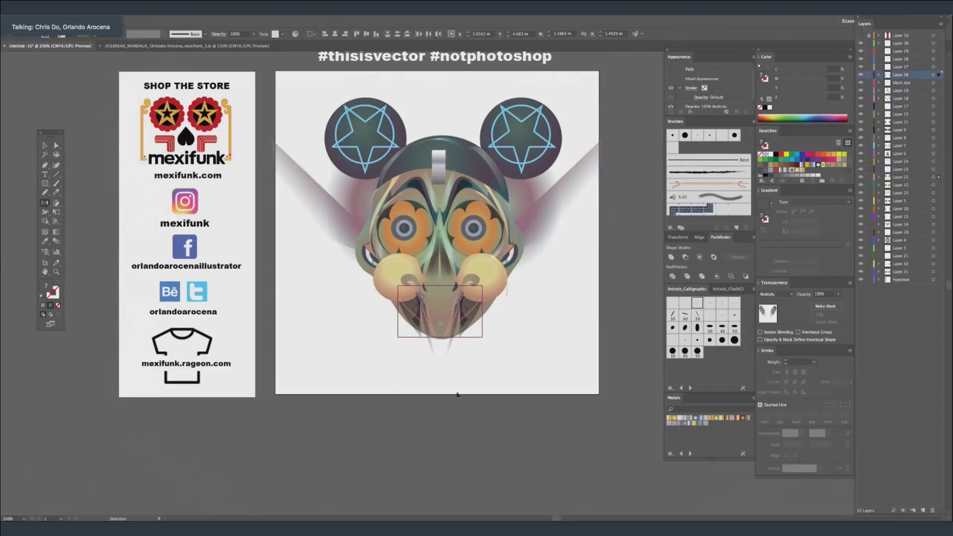
left_click(531, 91, "super")
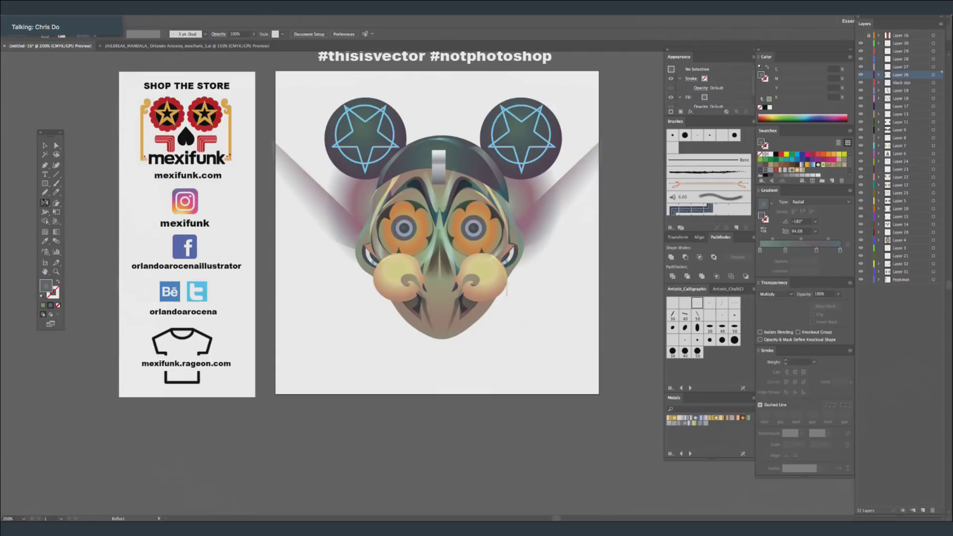
Lock the artwork layers and add a new layer directly above Layer 12, which holds the eye flowers.
left_click(45, 193)
key("ctrl+equal")
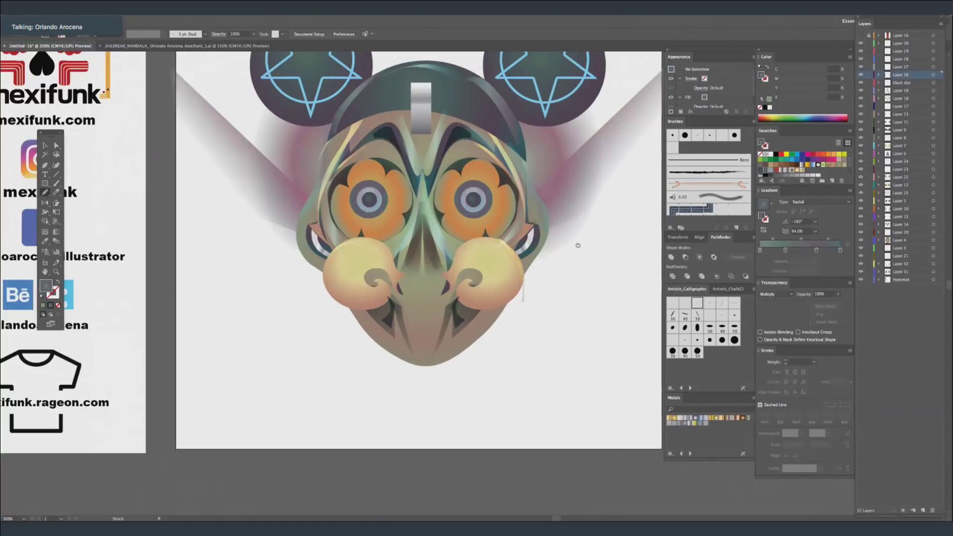
left_click_drag(717, 136, 882, 55)
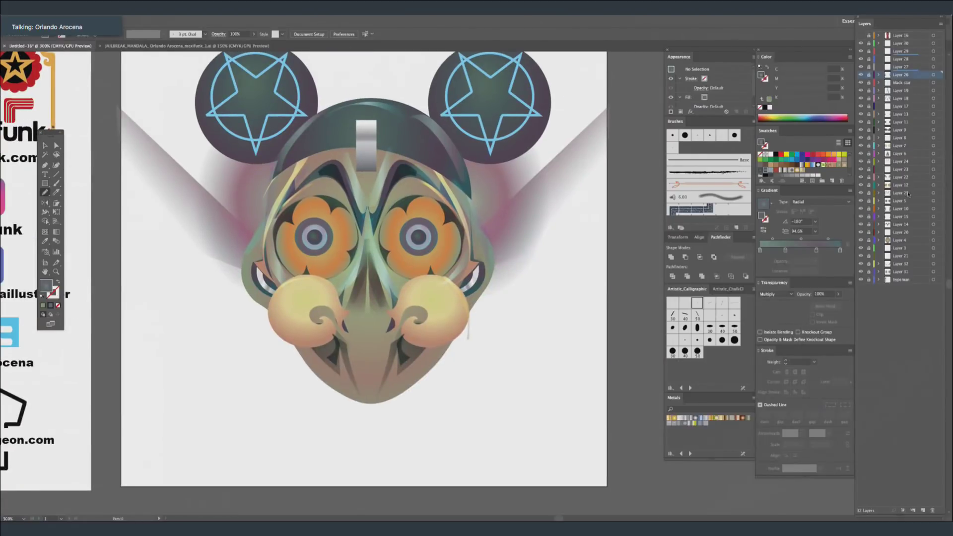
left_click(882, 186)
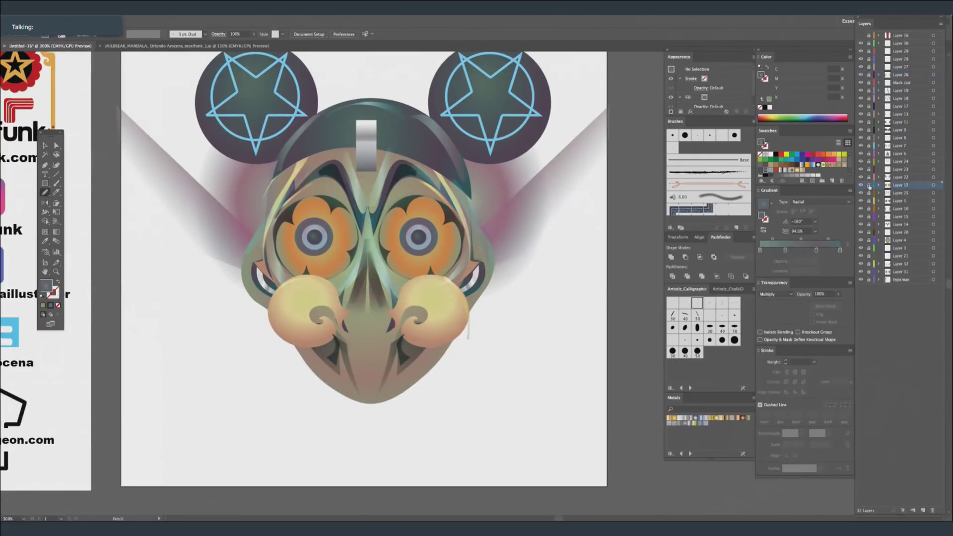
left_click(923, 511)
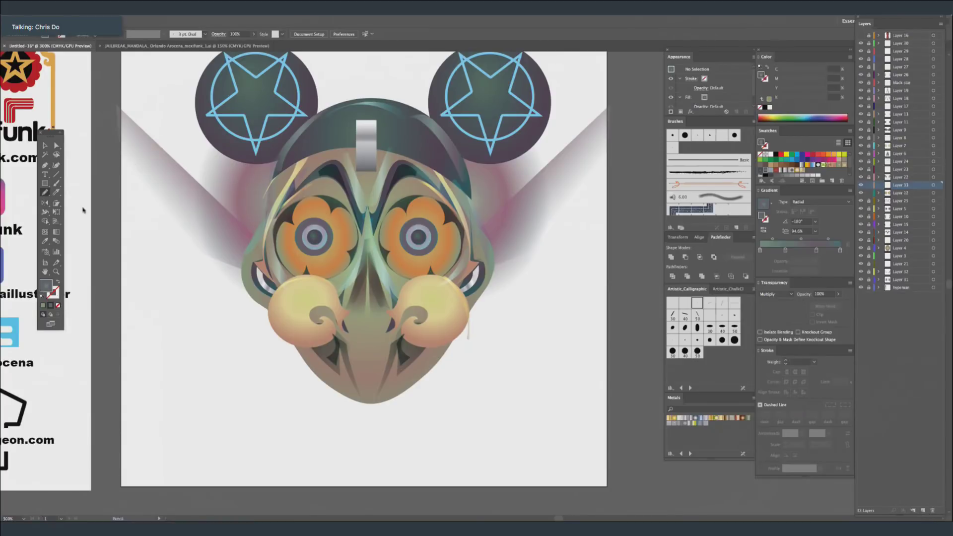
Draw a smaller freehand flower shape with the Pencil tool over the left eye's orange petals.
left_click(46, 194)
mouse_move(295, 236)
left_mouse_down()
mouse_move(308, 212)
mouse_move(297, 224)
left_mouse_up()
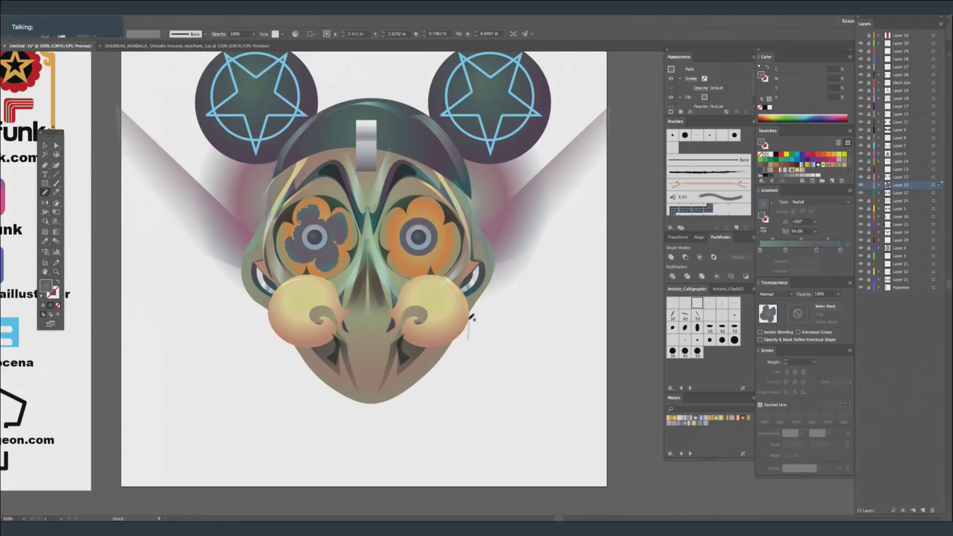
left_click(585, 314, "super")
Copy the small flower shape onto the right eye and reflect it to mirror the left one.
left_click_drag(343, 235, 447, 239)
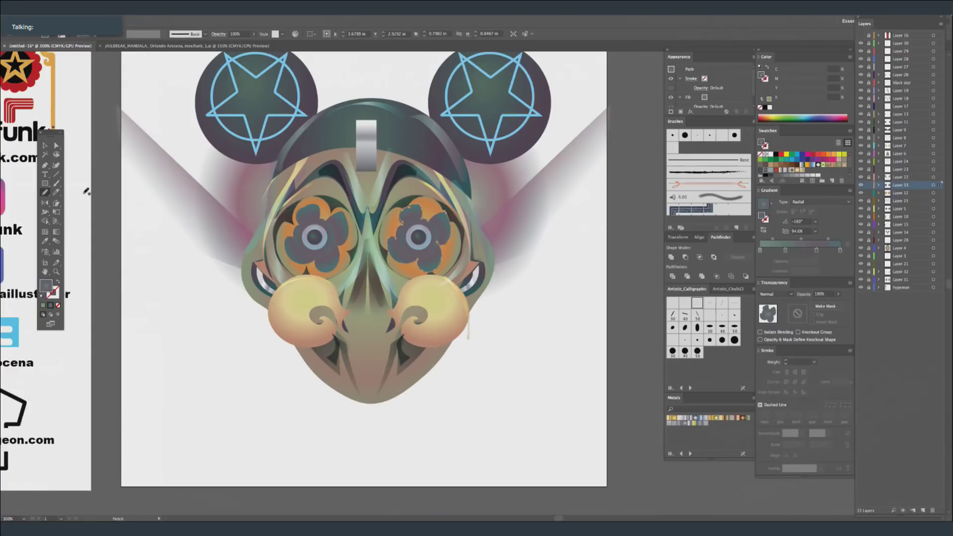
left_click(45, 204)
left_click_drag(571, 239, 640, 241)
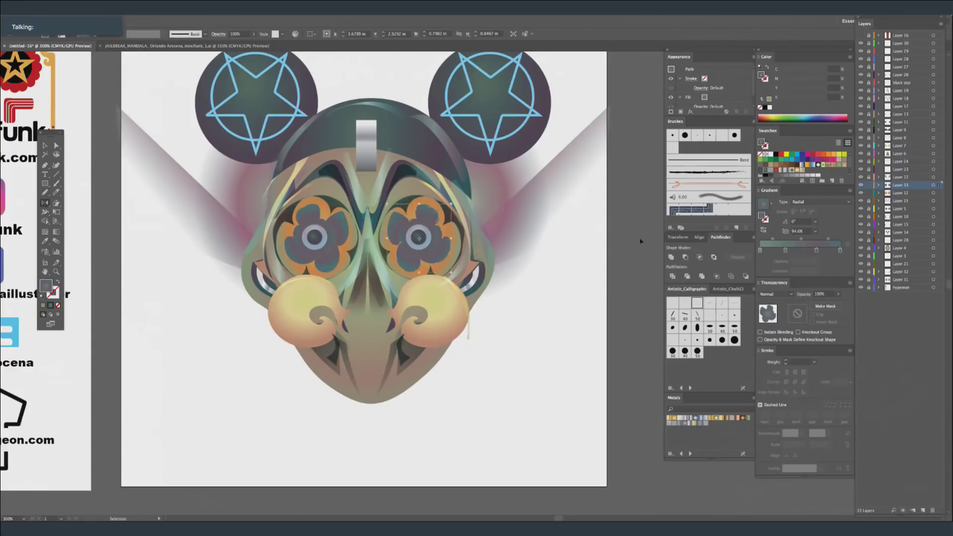
left_click(499, 327, "super")
key("v")
left_click_drag(596, 162, 629, 137)
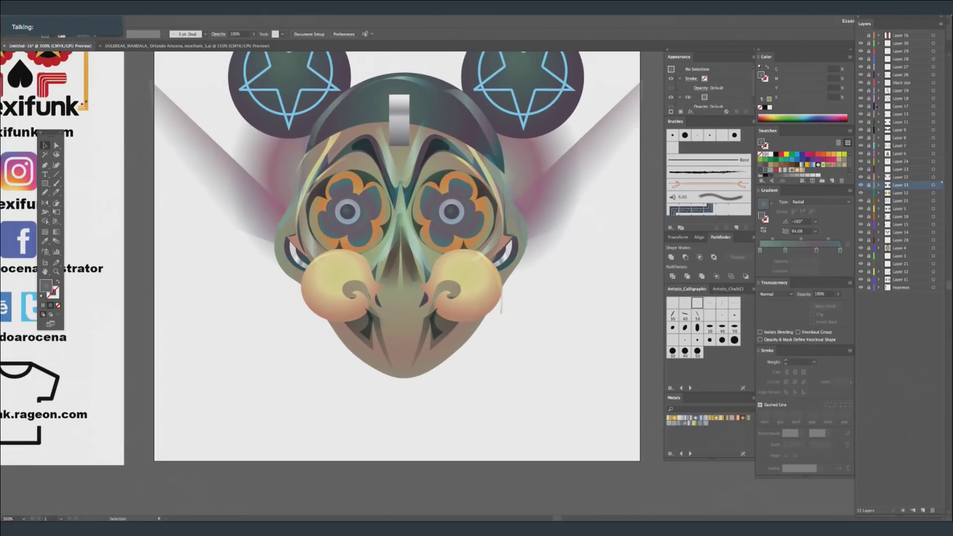
Add a new layer directly above the layer holding the small eye flowers.
scroll(581, 259, "up", 2)
scroll(581, 259, "right", 3)
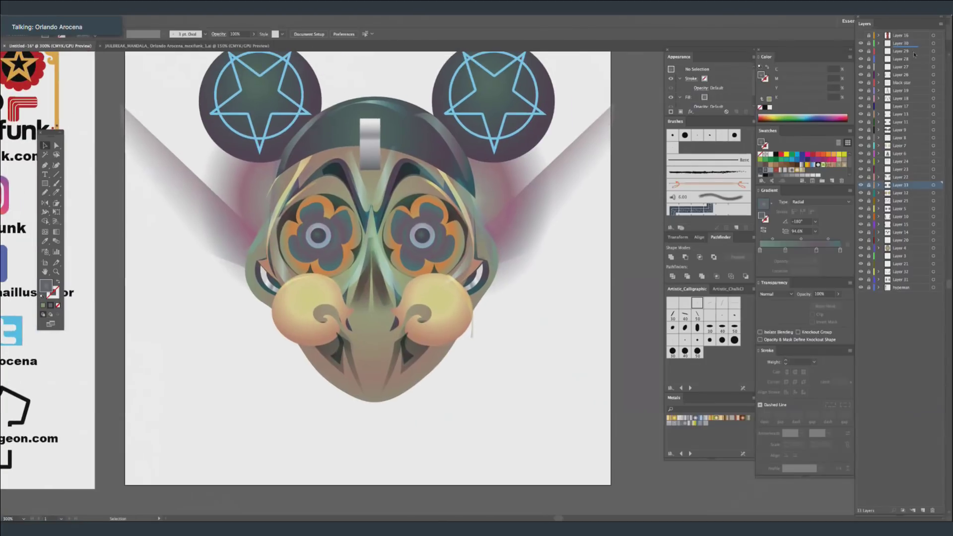
left_click(915, 51)
left_click(923, 512)
scroll(538, 385, "down", 5)
scroll(539, 385, "left", 3)
scroll(509, 383, "up", 7)
scroll(509, 382, "right", 2)
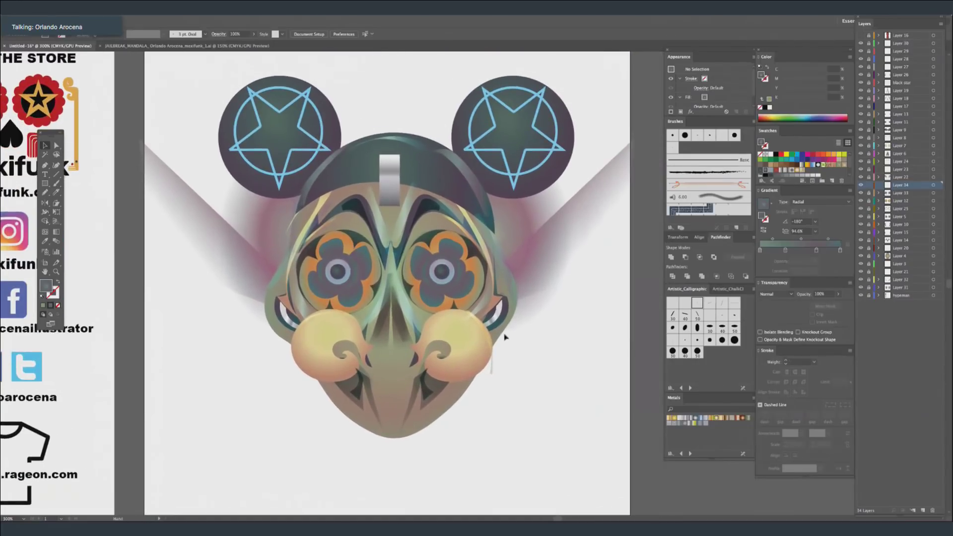
mouse_move(483, 285)
left_mouse_down()
mouse_move(511, 261)
mouse_move(492, 277)
left_mouse_up()
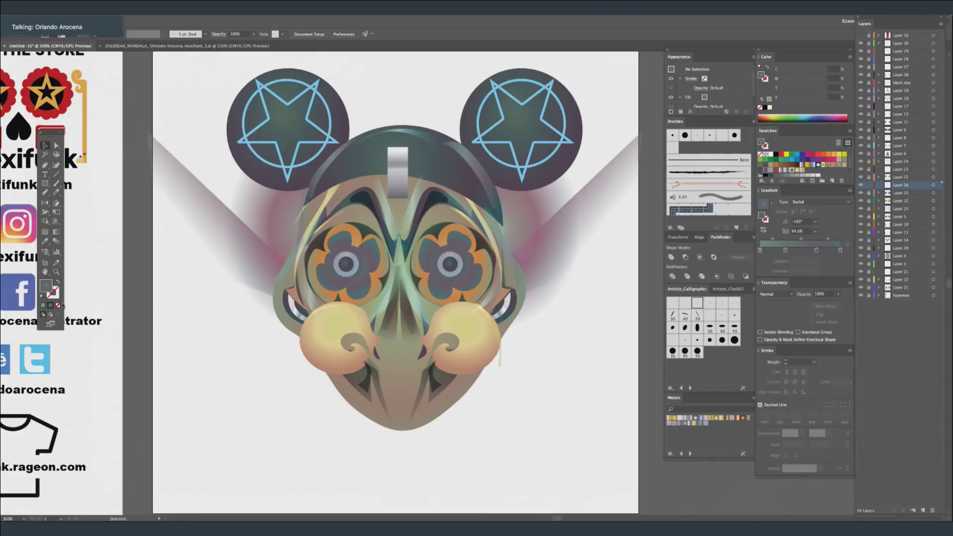
Apply the gradient to the stroke instead of the fill, fade both end stops to 0% opacity, and make it Linear.
key("shift+x")
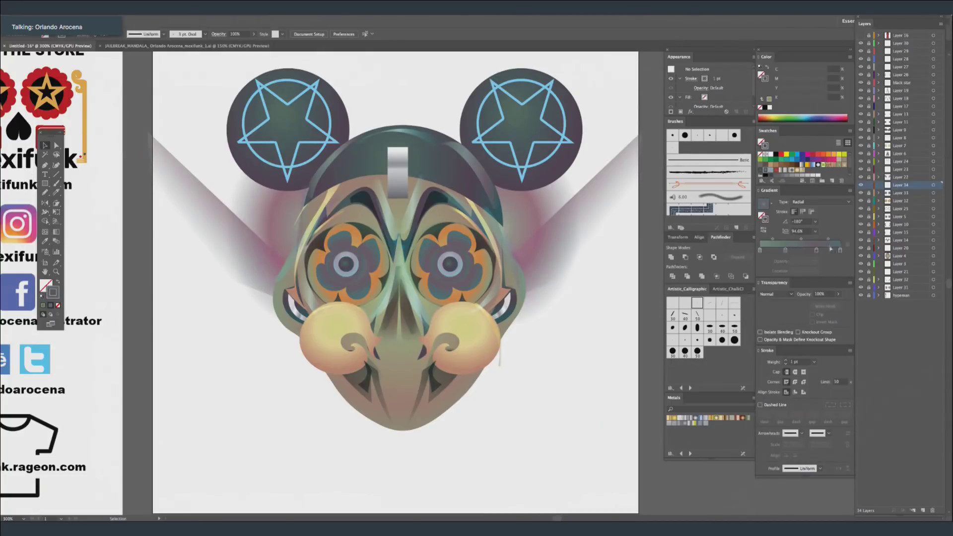
left_click_drag(839, 250, 833, 250)
left_click(816, 261)
left_click(823, 268)
left_click(760, 251)
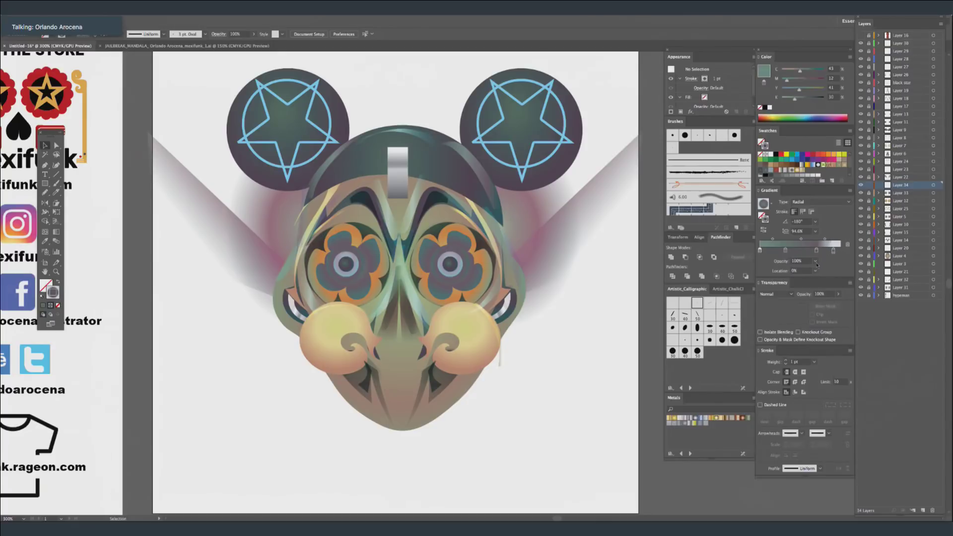
left_click(815, 261)
left_click(824, 269)
left_click(811, 197)
left_click(804, 210)
key("b")
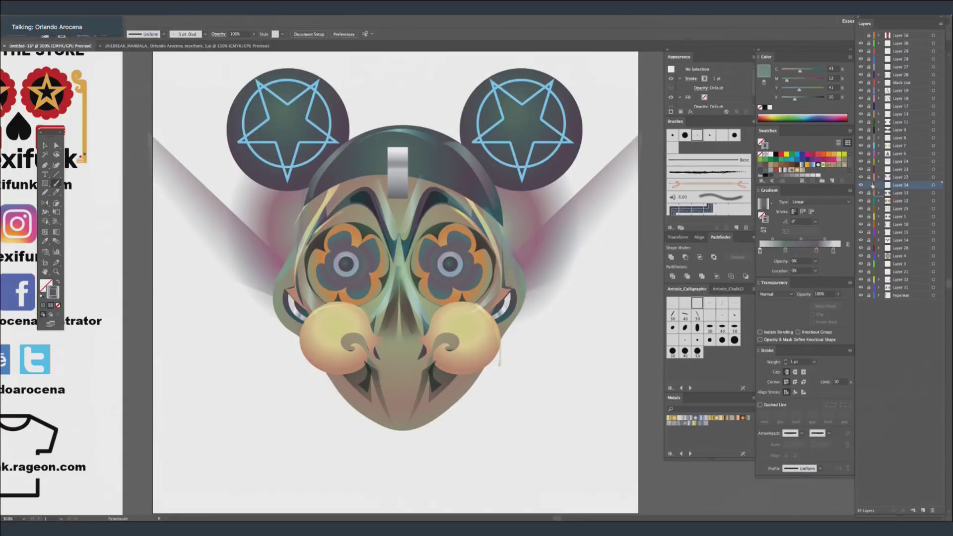
Add a new layer directly above Layer 30 for painting near the top of the stack.
scroll(559, 277, "down", 2)
scroll(559, 277, "right", 2)
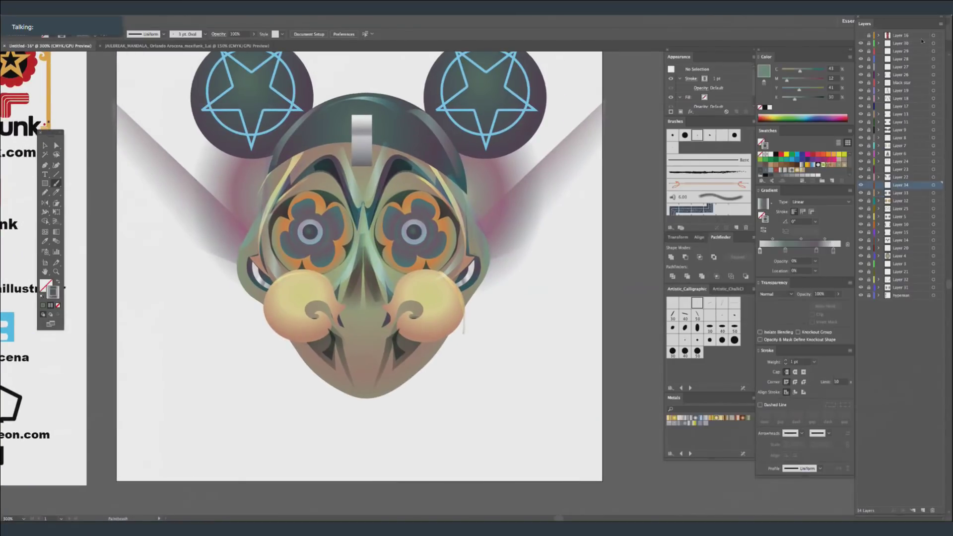
left_click(919, 44)
left_click(923, 510)
left_click_drag(338, 328, 350, 389)
left_click_drag(304, 207, 357, 161)
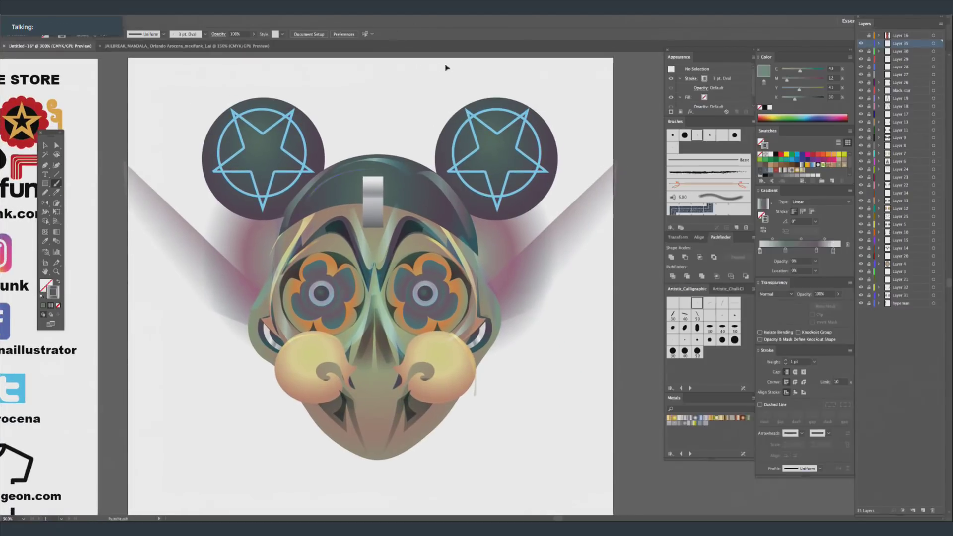
Move the gradient's inner color stop to about 54.45% and set the stroke weight to 6 pt.
mouse_move(816, 251)
left_mouse_down()
mouse_move(817, 240)
mouse_move(804, 250)
left_mouse_up()
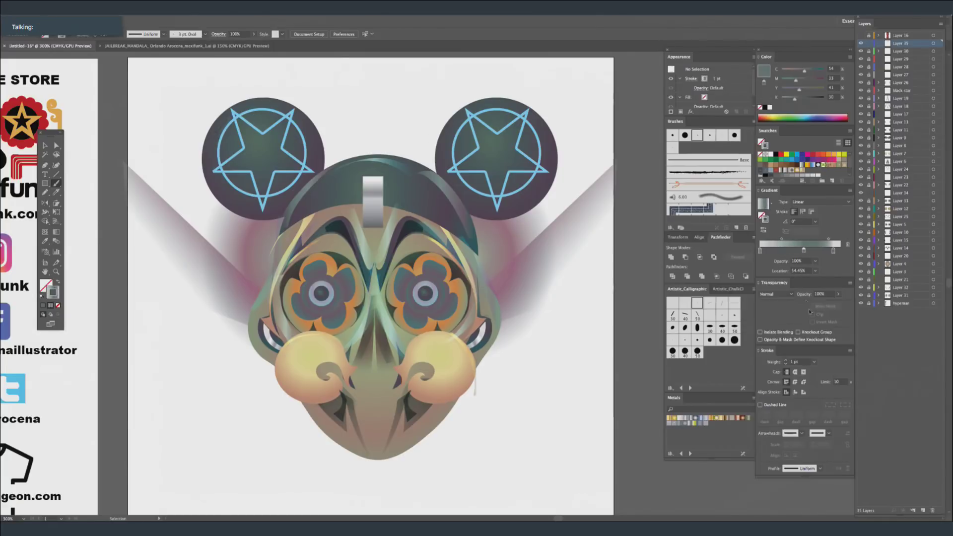
left_click(815, 362)
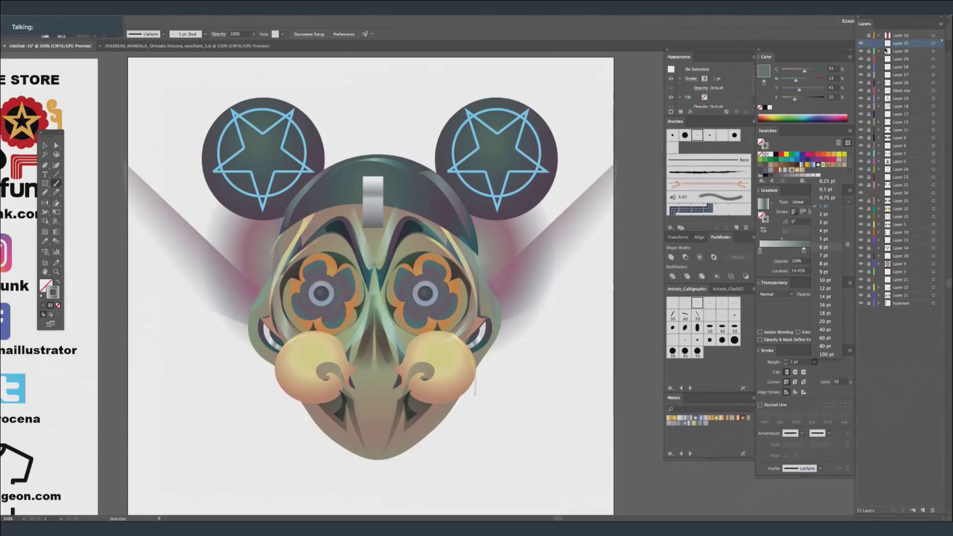
left_click(832, 253)
mouse_move(210, 158)
left_mouse_down()
mouse_move(218, 130)
mouse_move(246, 113)
mouse_move(297, 108)
mouse_move(319, 125)
left_mouse_up()
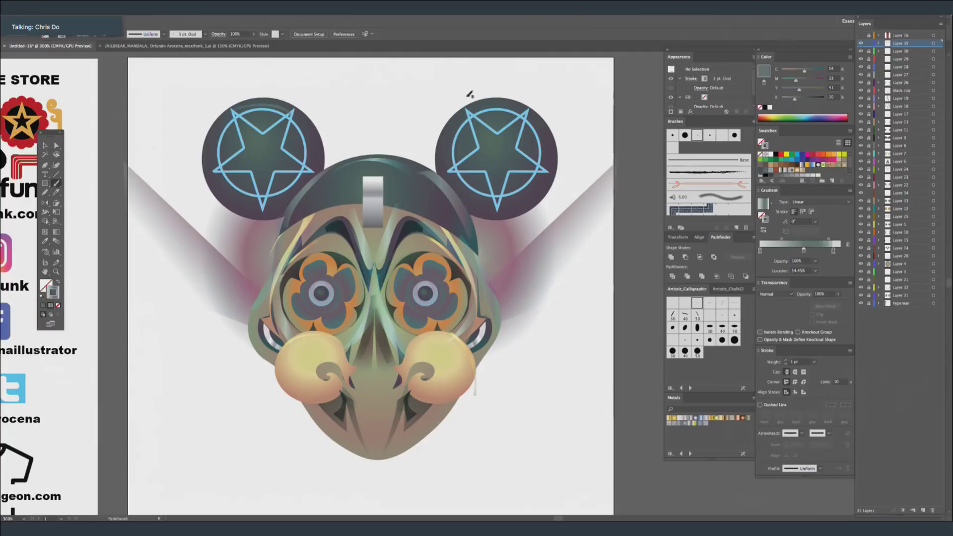
key("ctrl+z")
mouse_move(456, 138)
left_mouse_down()
mouse_move(497, 102)
mouse_move(531, 119)
left_mouse_up()
key("ctrl+z")
mouse_move(542, 281)
left_mouse_down()
mouse_move(548, 218)
mouse_move(563, 252)
left_mouse_up()
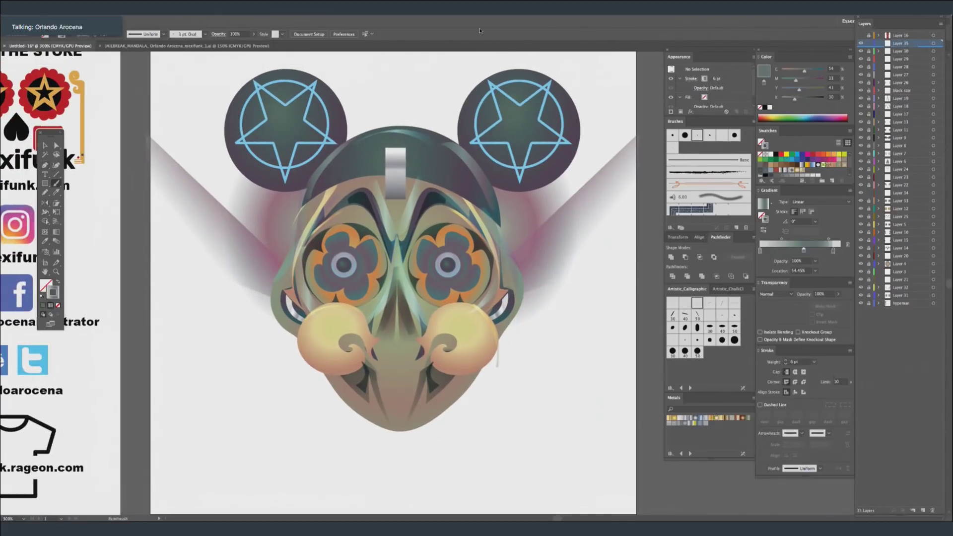
Draw a freehand scalloped shape on the cap's left half, filled with the gradient whose first midpoint sits at about 24%.
left_click_drag(782, 240, 771, 239)
left_click(45, 193)
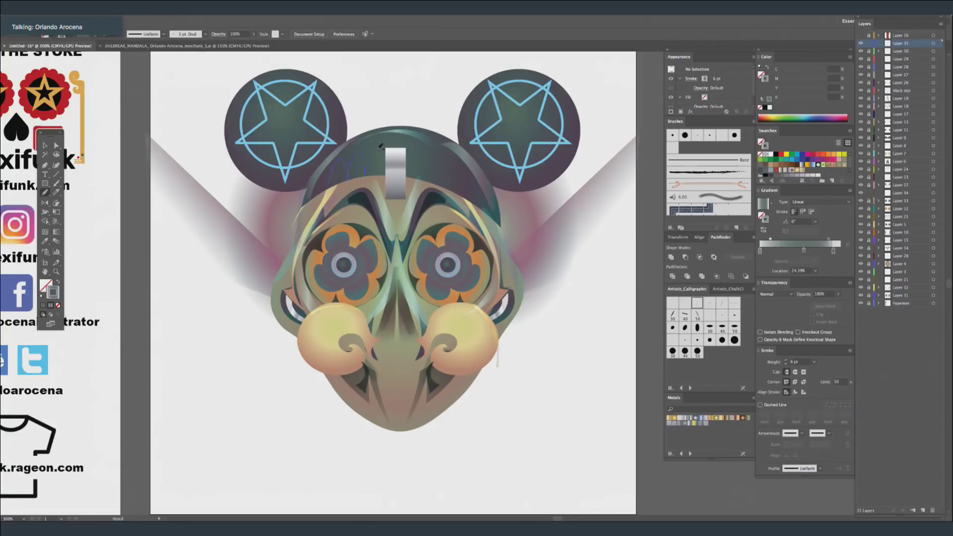
left_click_drag(361, 176, 332, 185)
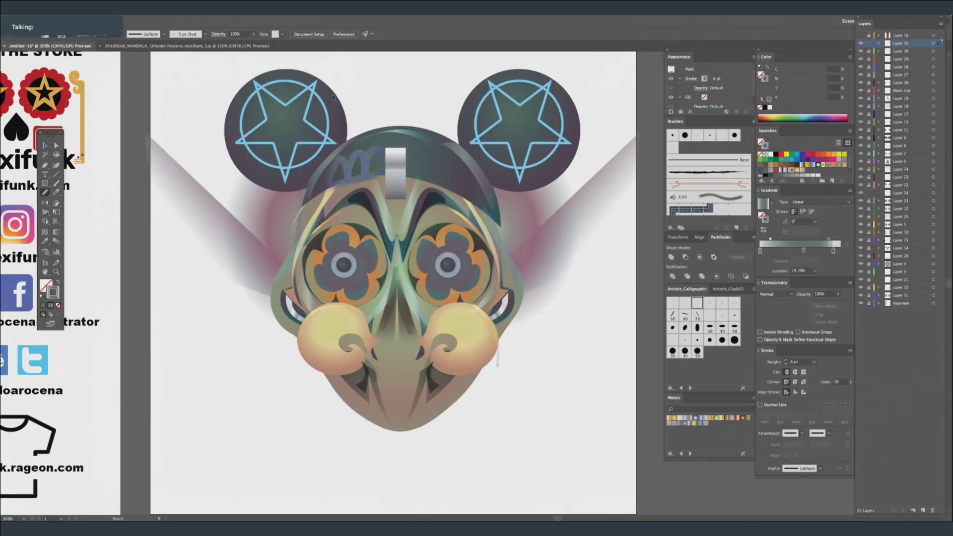
left_click(767, 67)
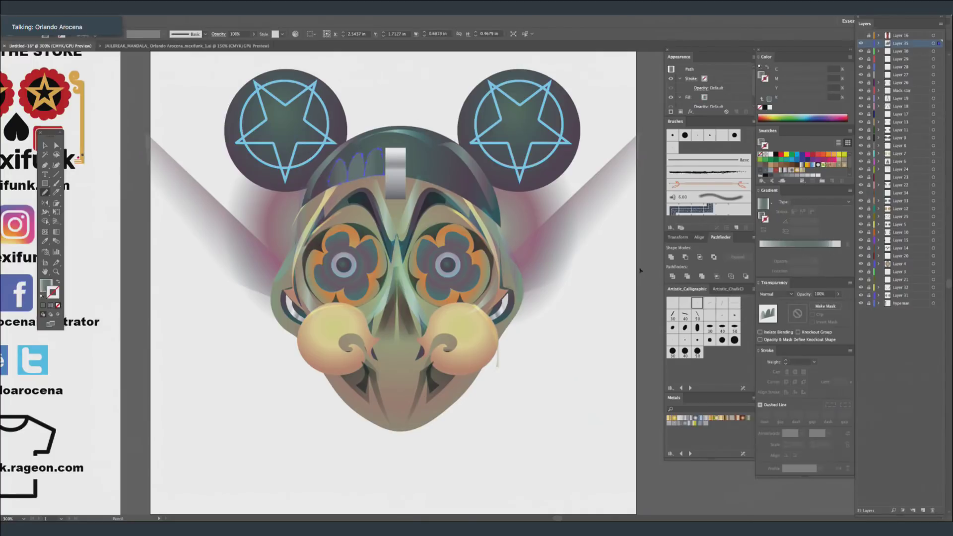
Copy the scalloped shape to the cap's right half and reflect it to mirror the left one.
key("ctrl+shift+a")
left_click(45, 145)
left_click(427, 167)
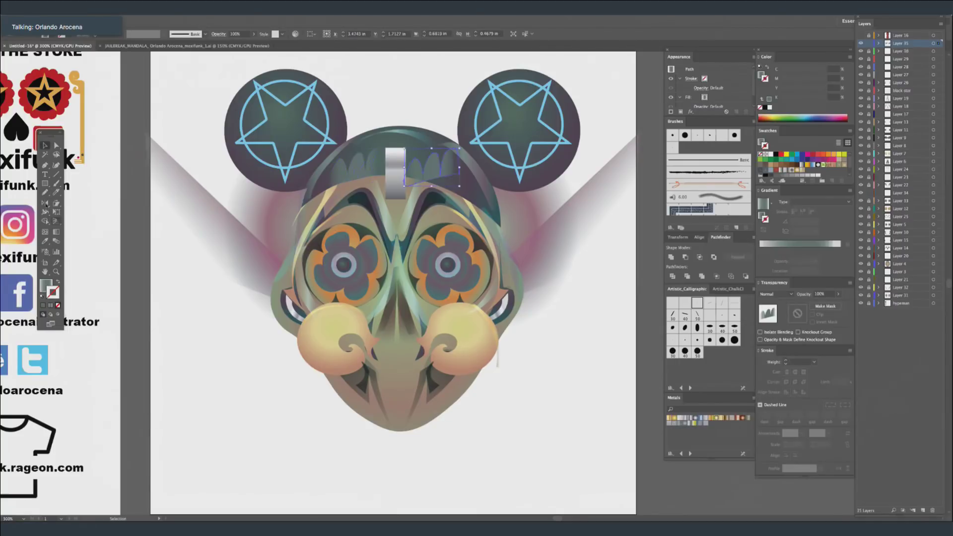
key("o")
mouse_move(492, 160)
left_mouse_down()
mouse_move(453, 183)
mouse_move(503, 144)
left_mouse_up()
left_click(632, 183)
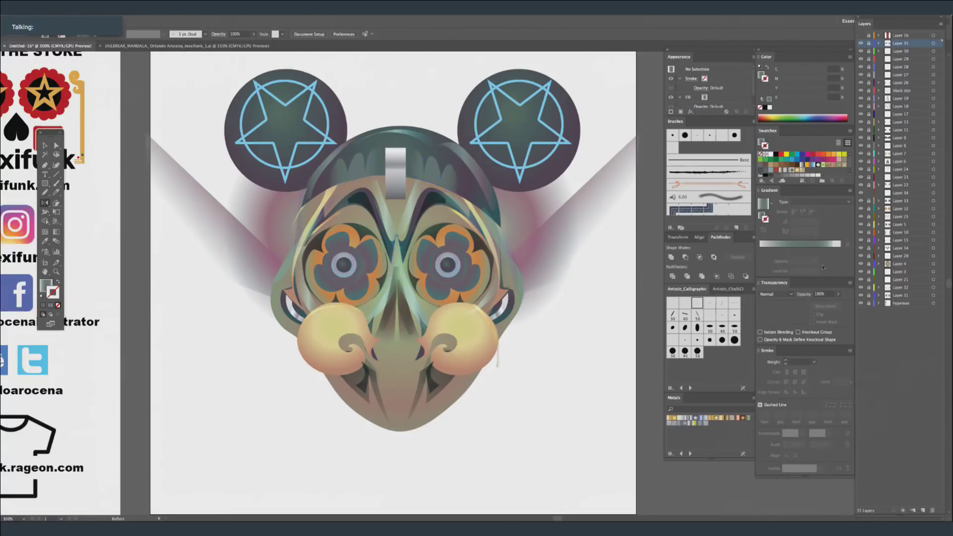
Add a new layer above the scalloped shapes, and set up a small oval calligraphic brush with the gradient as its stroke.
left_click(922, 510)
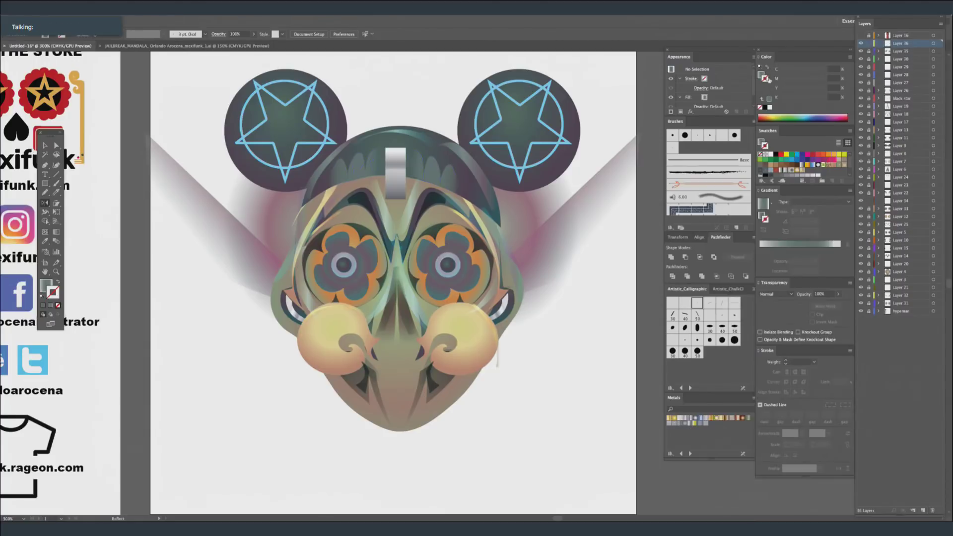
key("shift+x")
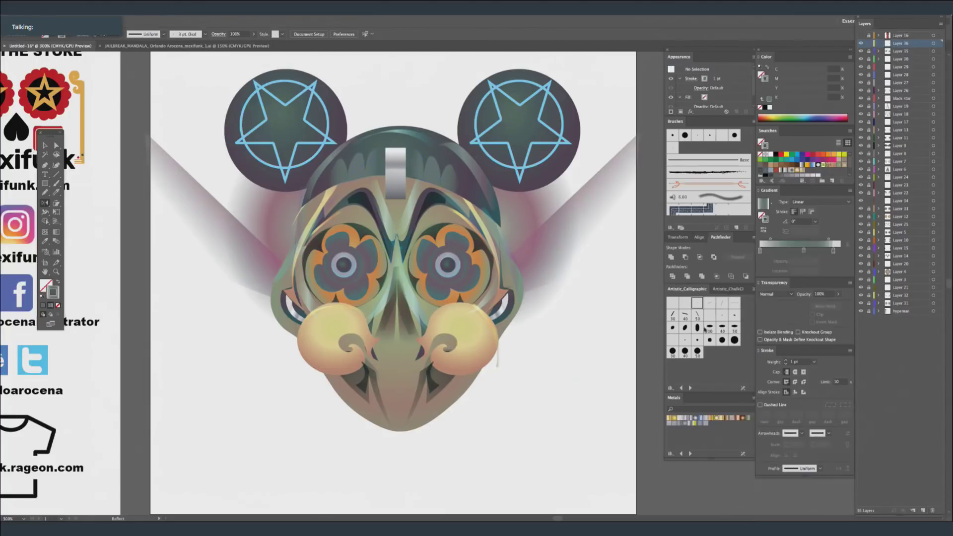
left_click(734, 315)
left_click(56, 183)
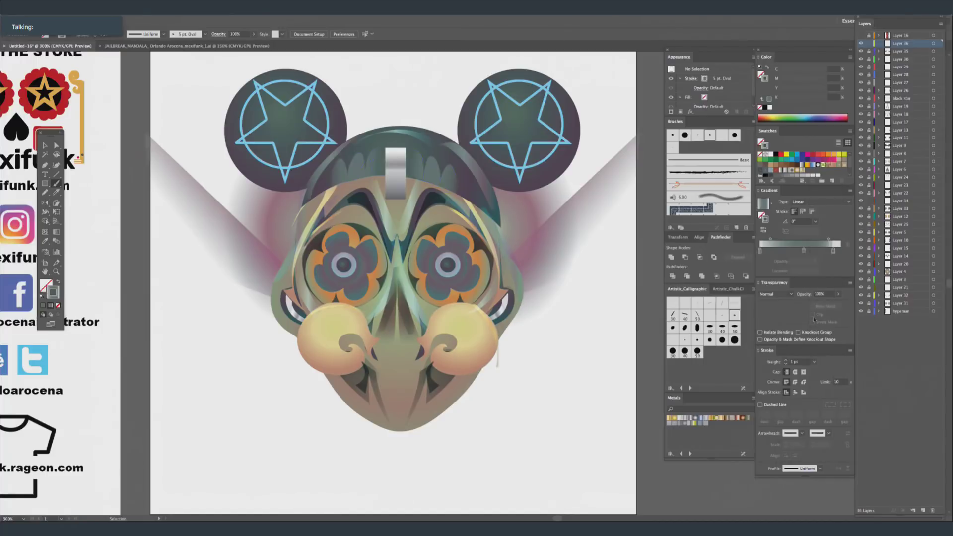
Tint the gradient's middle stop blue with yellow 17 and black 13, and paint a 0.5 pt scalloped line along the cap's left scallops.
left_click(803, 251)
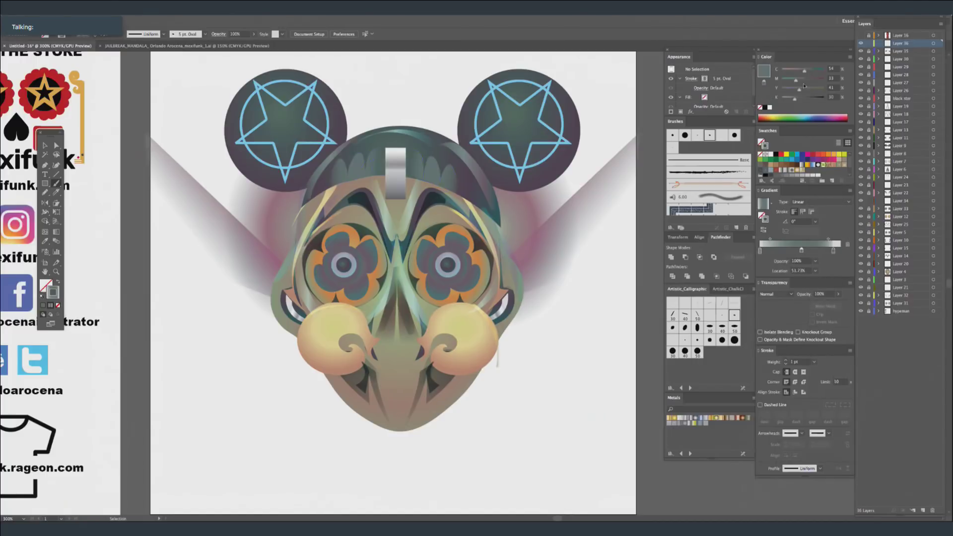
left_click_drag(797, 102, 789, 90)
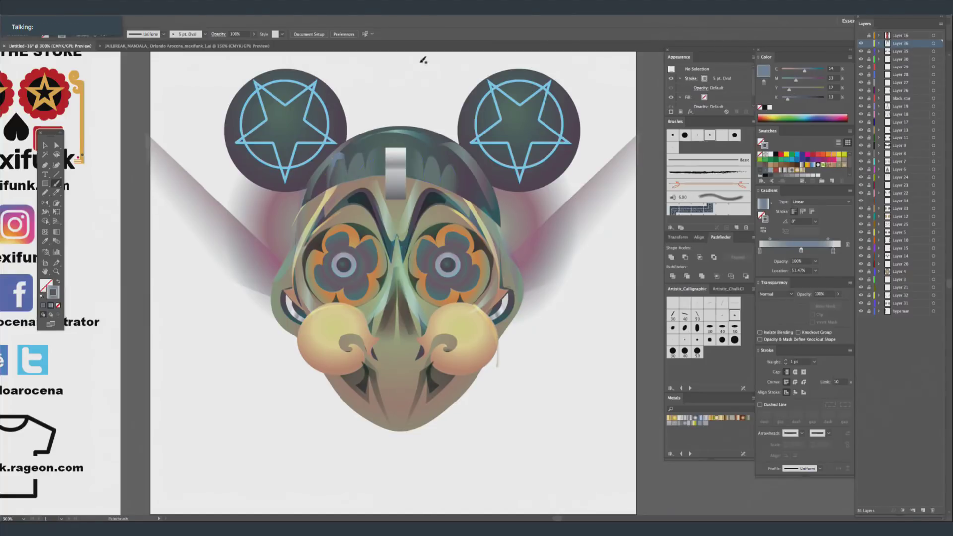
left_click(814, 362)
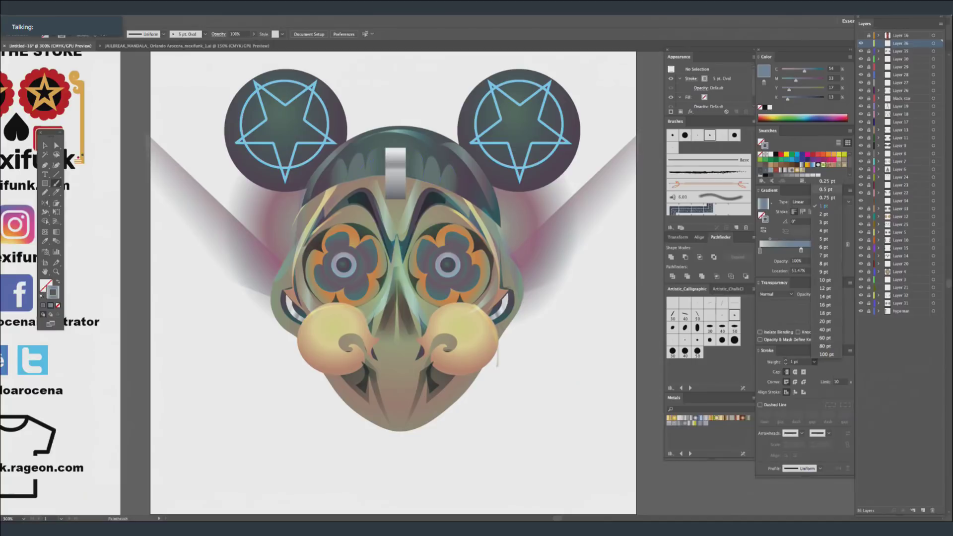
left_click(825, 190)
mouse_move(330, 187)
left_mouse_down()
mouse_move(341, 159)
mouse_move(365, 171)
mouse_move(383, 149)
left_mouse_up()
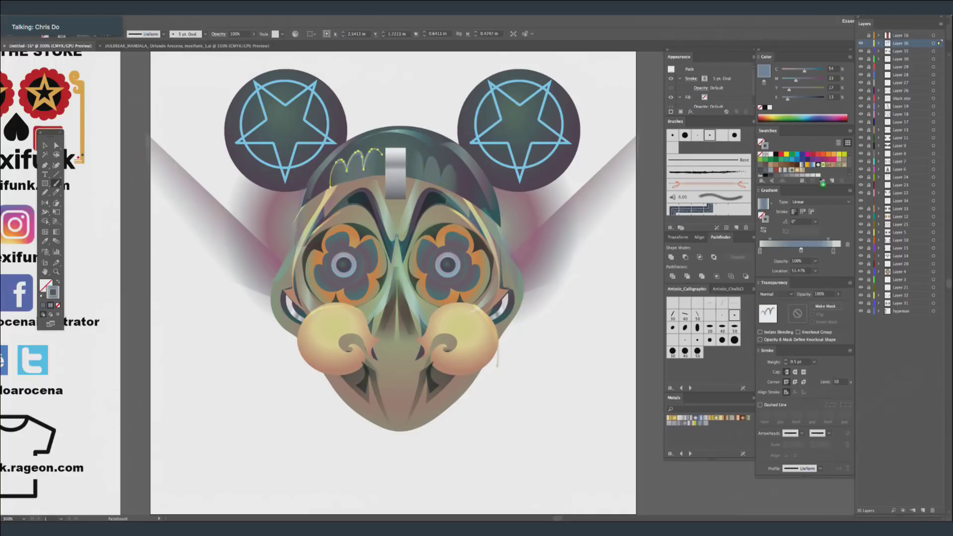
Brighten the scalloped line's gradient stop by setting black to 0, and add a matching line along the cap's right scallops.
scroll(828, 172, "down", 1)
key("i")
left_click(787, 81)
left_click_drag(787, 99, 780, 98)
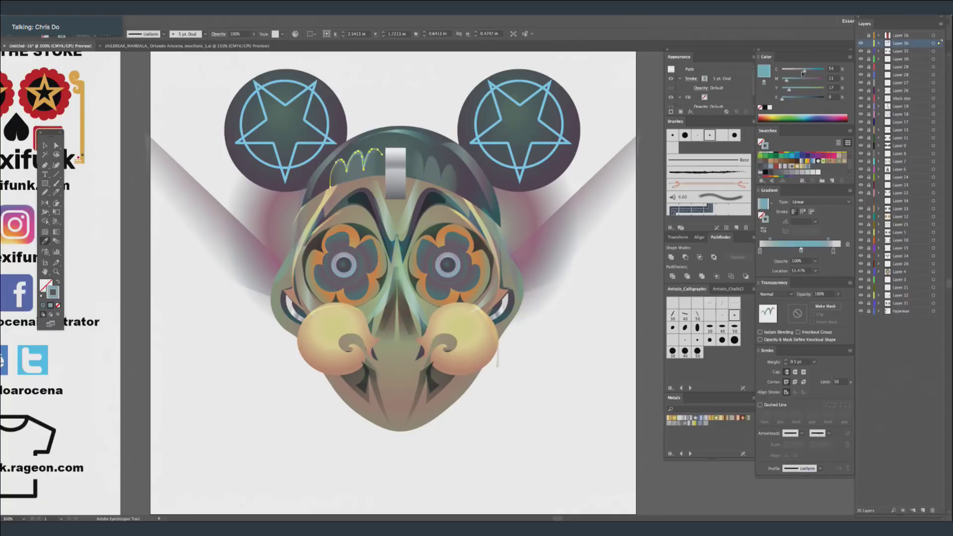
left_click(634, 142, "super")
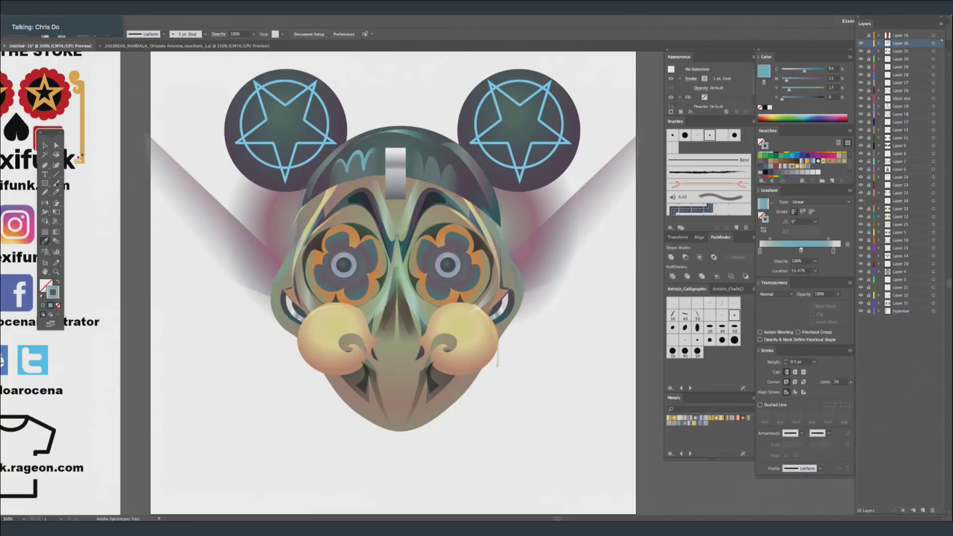
left_click(56, 183)
mouse_move(441, 172)
left_mouse_down()
mouse_move(448, 162)
mouse_move(455, 175)
left_mouse_up()
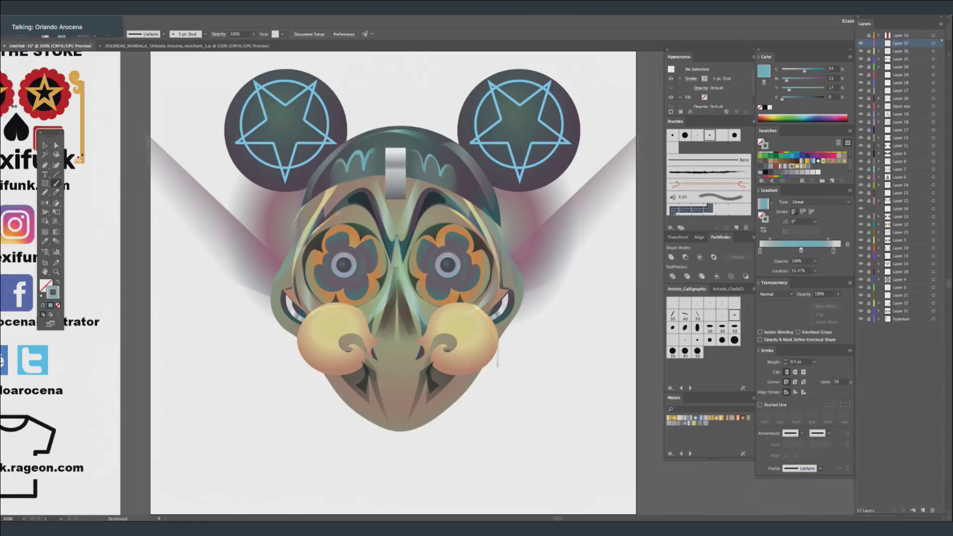
On a new layer, draw a circle about 0.09 in wide near the left ear's outer edge and swap its stroke and fill.
left_click(45, 192)
left_click(45, 183)
left_click_drag(45, 183, 74, 201)
left_click_drag(232, 128, 236, 132)
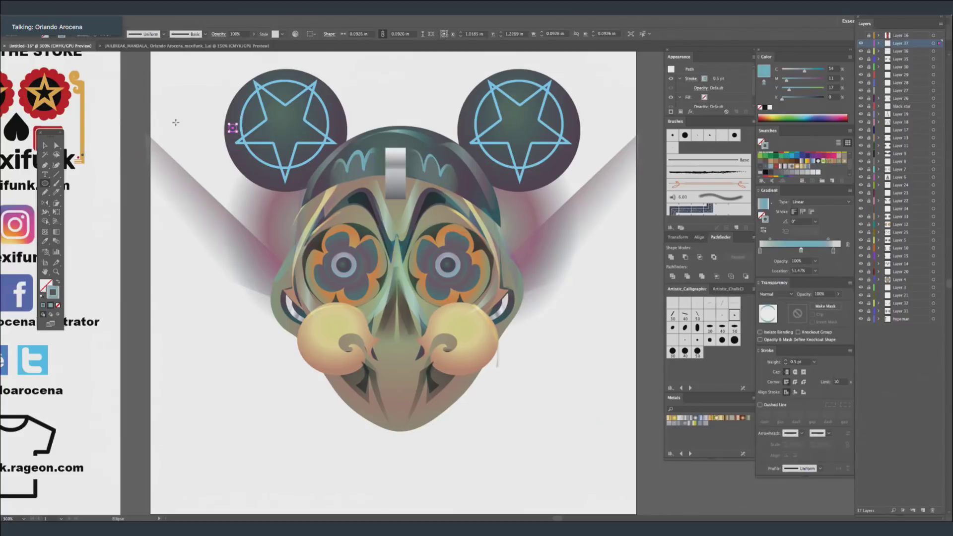
key("shift+x")
key("ctrl+shift+a")
Fill the small circle on the left ear with the teal gradient, angled at about -18°.
left_click(44, 145)
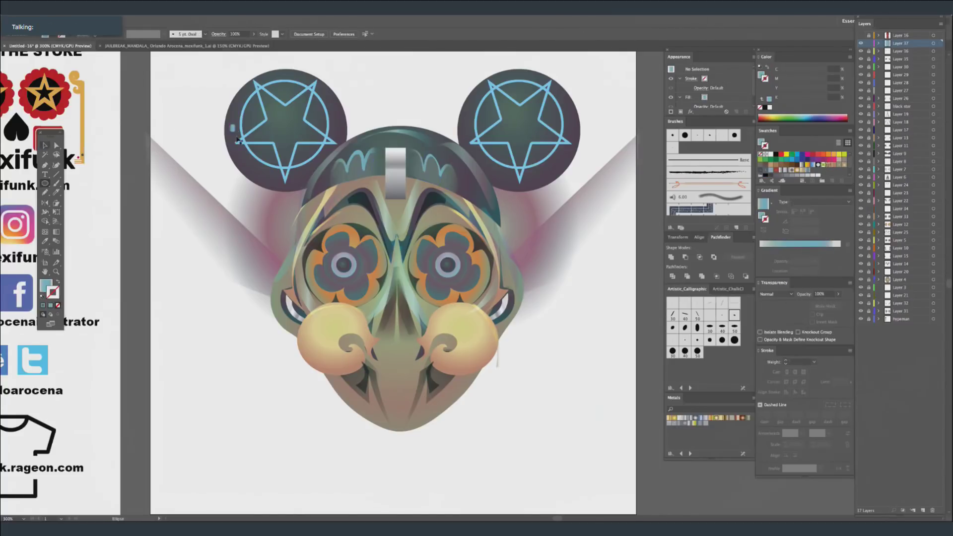
left_click(232, 129)
key("period")
key("g")
left_click_drag(231, 128, 251, 160)
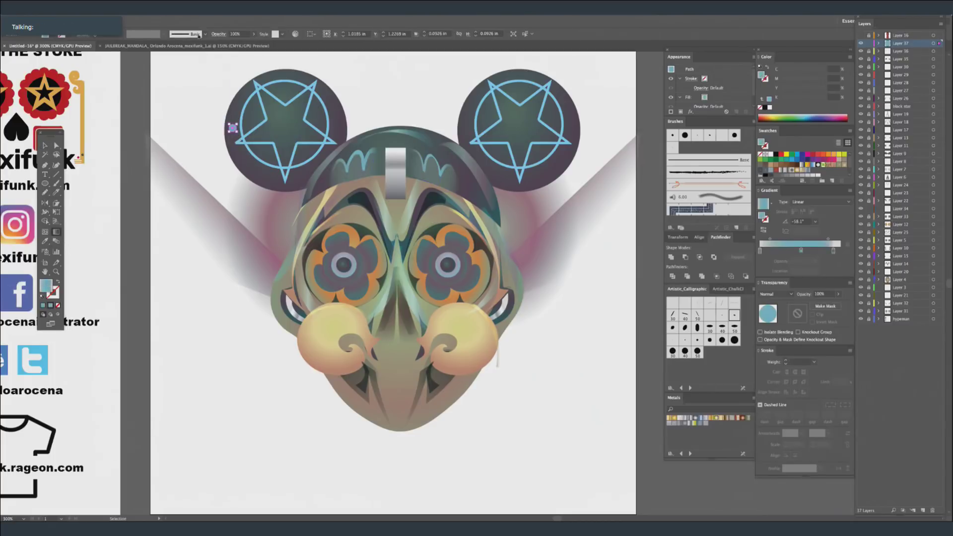
key("ctrl+shift+a")
key("v")
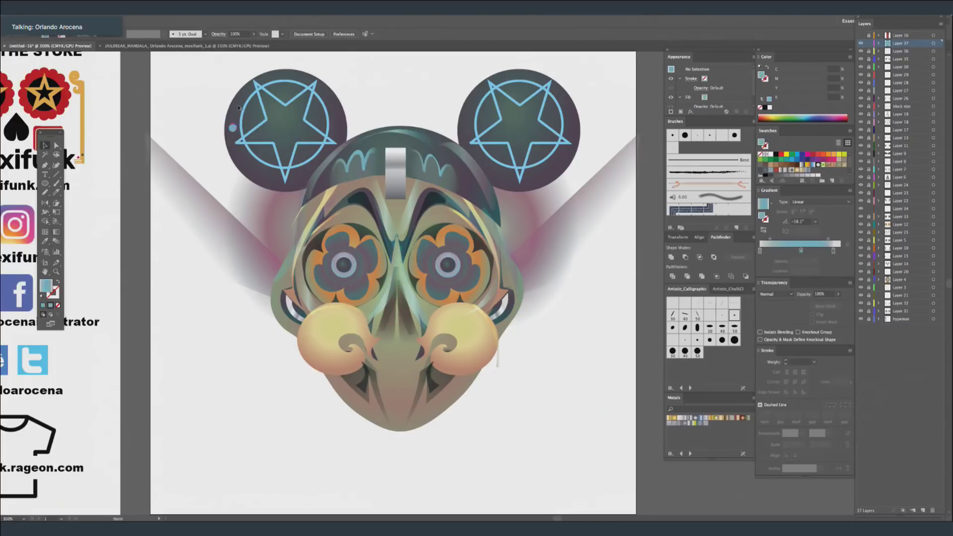
Copy the small circle several times along the left ear's upper-left rim, outside the pentagram ring.
left_click_drag(233, 129, 251, 102)
key("ctrl+shift+a")
key("ctrl+shift+a")
left_click(245, 96)
left_click(179, 115)
left_click_drag(251, 172, 247, 166)
key("ctrl+shift+a")
left_click_drag(268, 77, 271, 80)
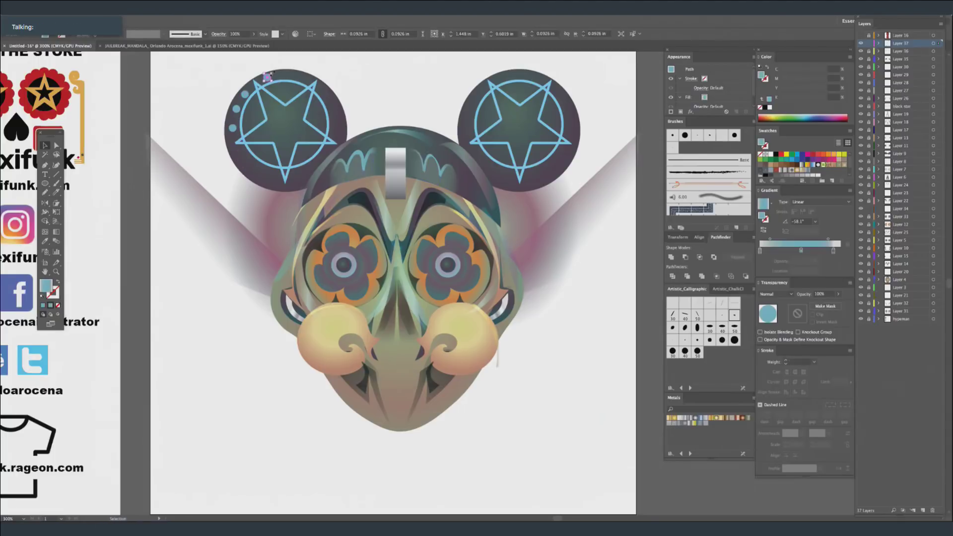
key("ctrl+shift+a")
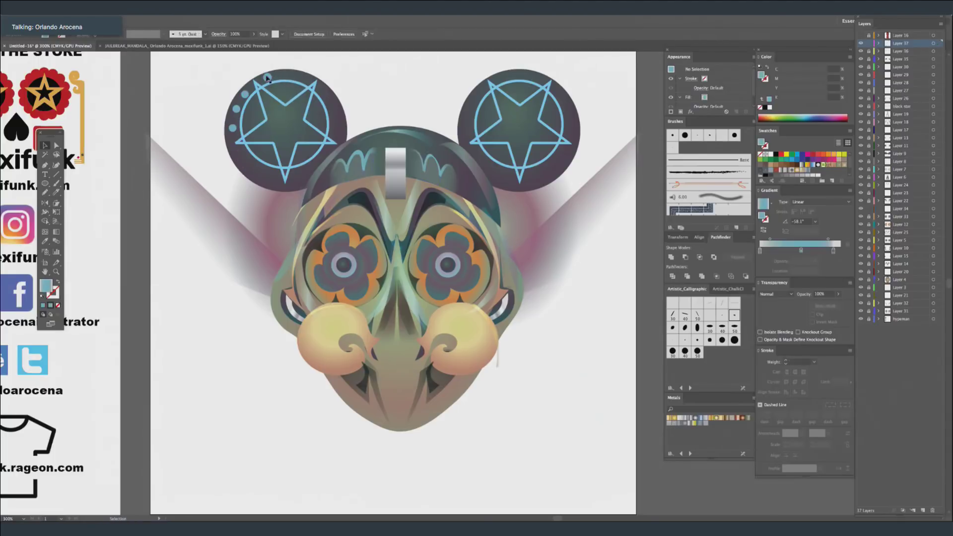
left_click(266, 77)
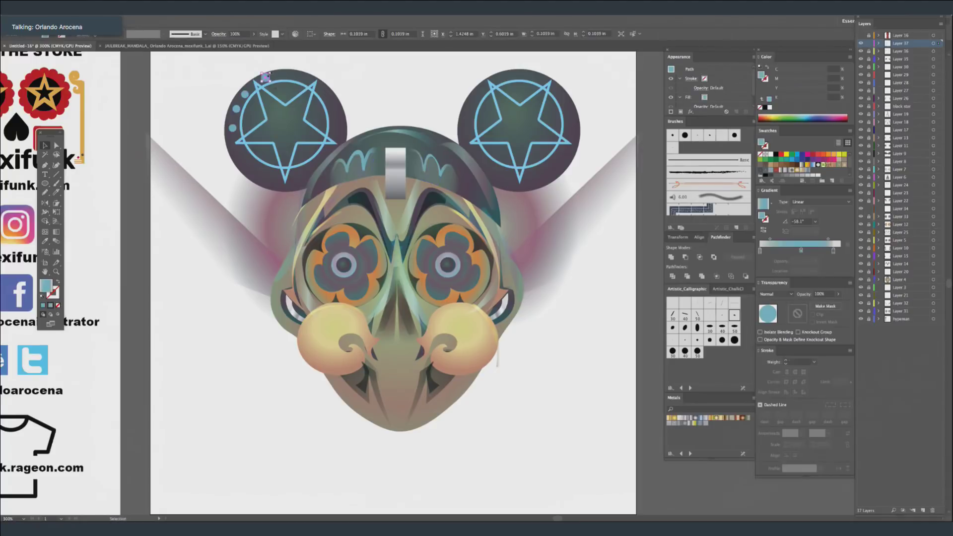
key("ctrl+shift+a")
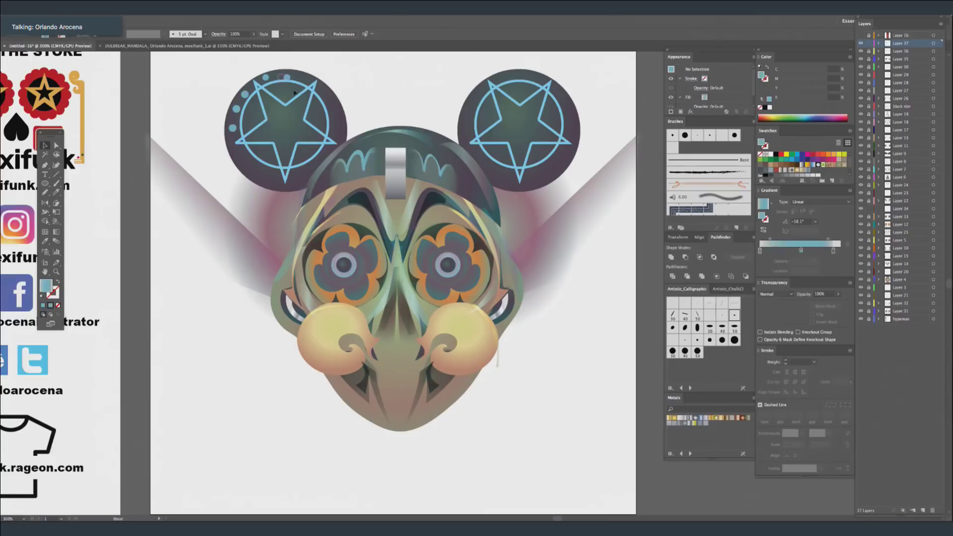
Continue the row of copied circles across the top of the left ear and down its inner rim.
left_click(281, 76)
key("ctrl+shift+a")
left_click(372, 73)
left_click_drag(296, 77, 337, 105)
key("ctrl+shift+a")
left_click(373, 70)
left_click(371, 68)
key("ctrl+shift+a")
key("ctrl+shift+a")
key("ctrl+shift+a")
left_click(370, 86)
key("ctrl+shift+a")
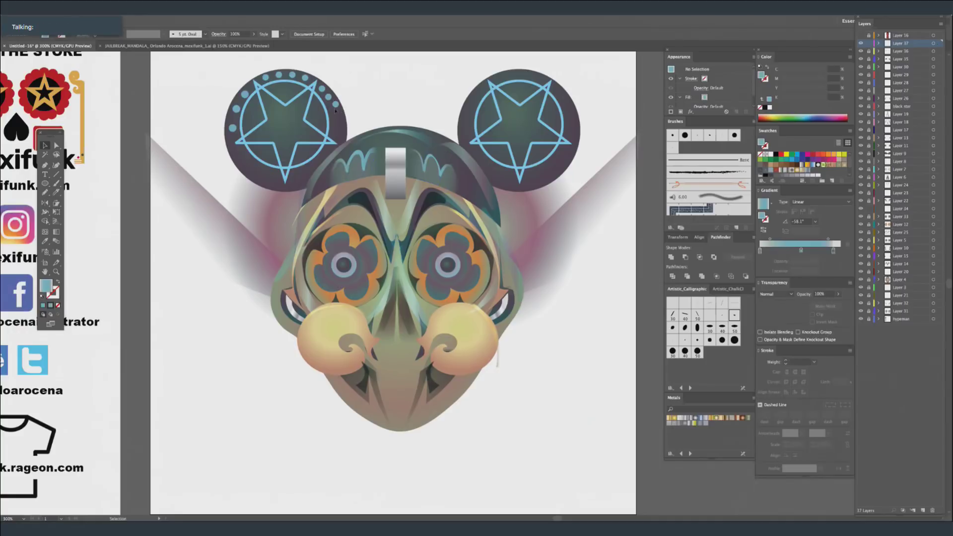
Adjust the spacing of the circles along the left ear's outer edge, filling the gap near the lower end.
left_click(360, 102)
left_click(392, 80)
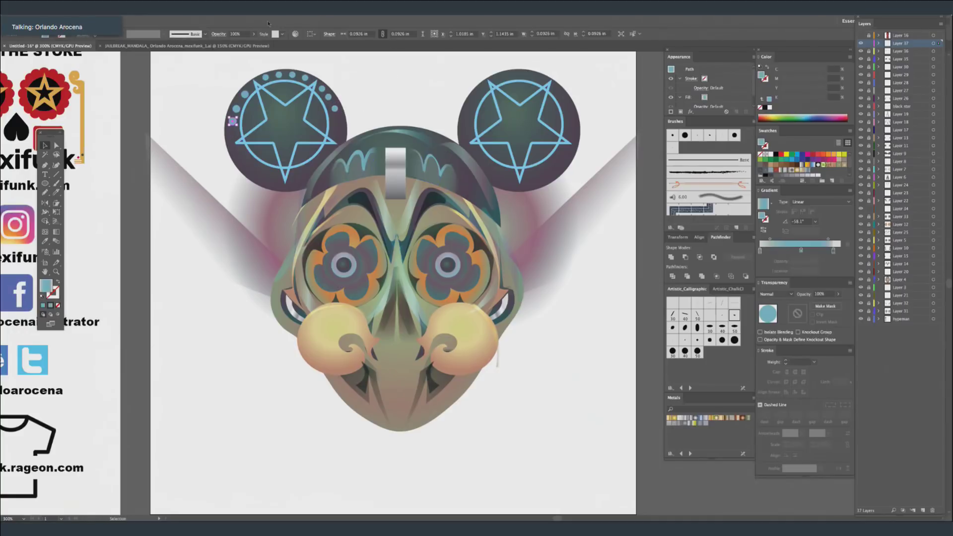
left_click(233, 132)
left_click_drag(237, 109, 235, 118)
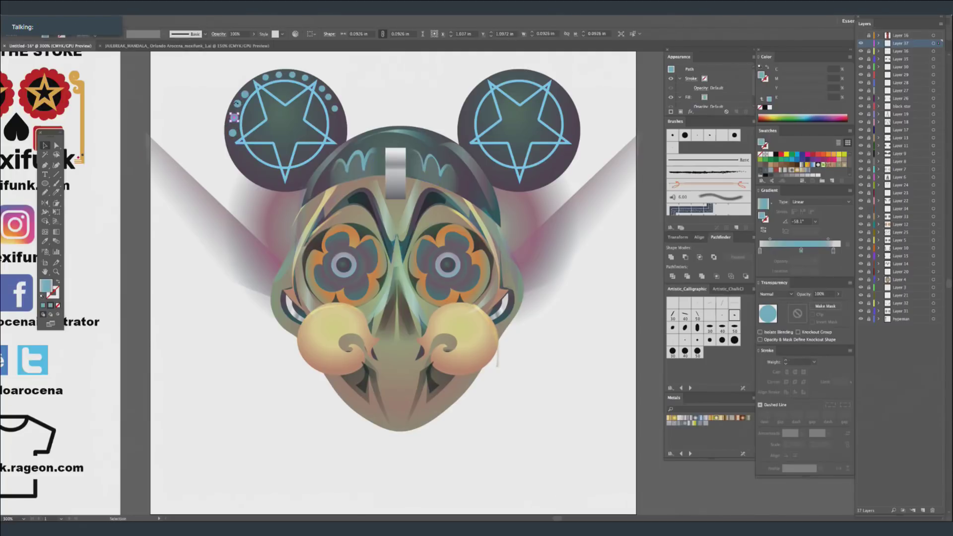
left_click(240, 121)
Copy the row of circles to the right ear, reflect it to mirror the left one, and nudge it rightward into alignment.
left_click_drag(339, 110, 573, 97)
left_click(44, 203)
left_click_drag(628, 132, 623, 46)
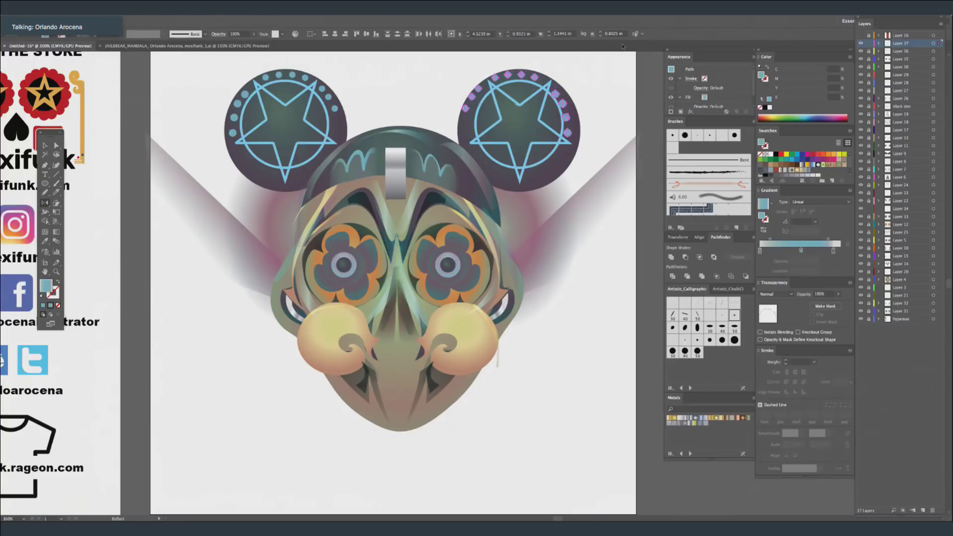
key("Right")
key("Right")
key("Right")
key("Right")
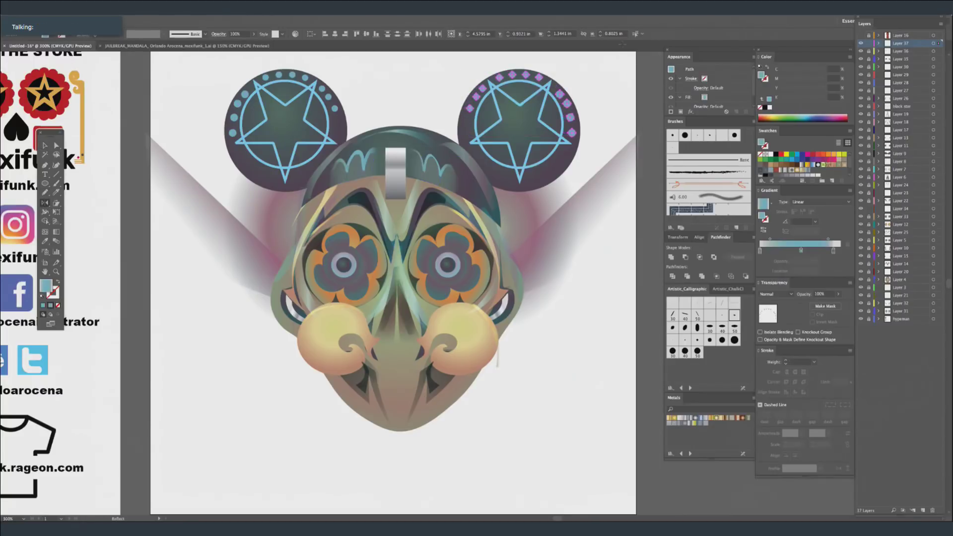
key("ctrl+shift+a")
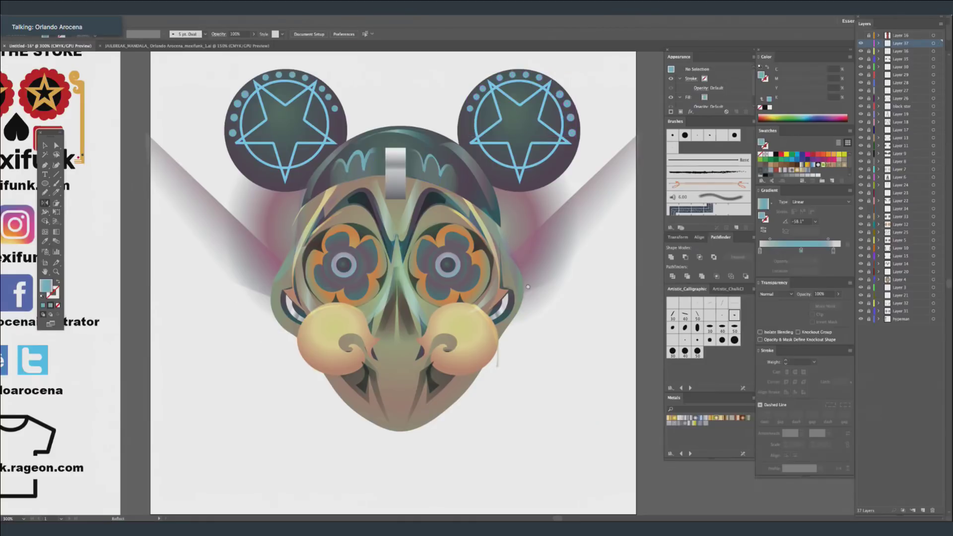
Draw a solid five-pointed star inside the left ear's pentagram with the Pen tool, about 0.75 in wide and 0.79 in high.
left_click_drag(529, 286, 540, 303)
left_click(44, 165)
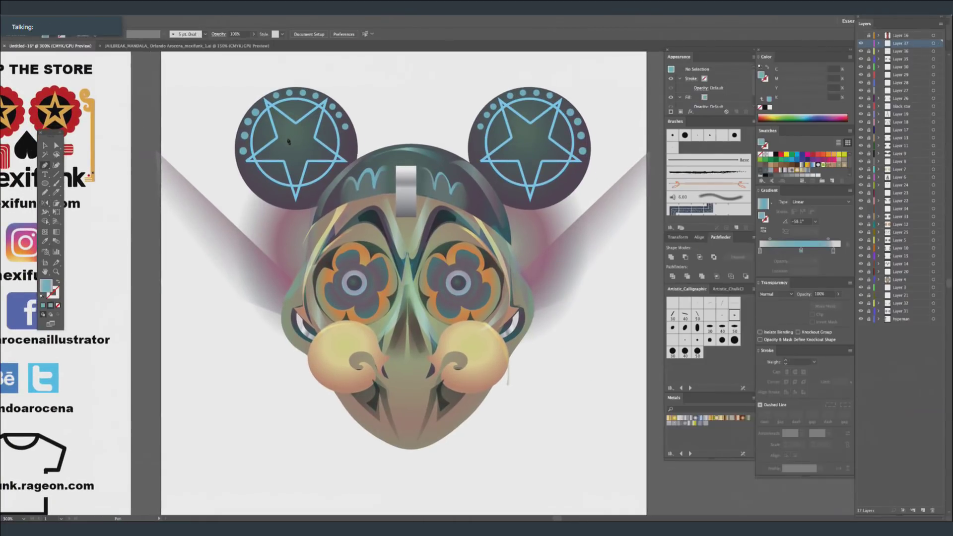
left_click_drag(286, 141, 277, 119)
left_click(276, 116)
left_click(298, 134)
key("super+z")
left_click(315, 120)
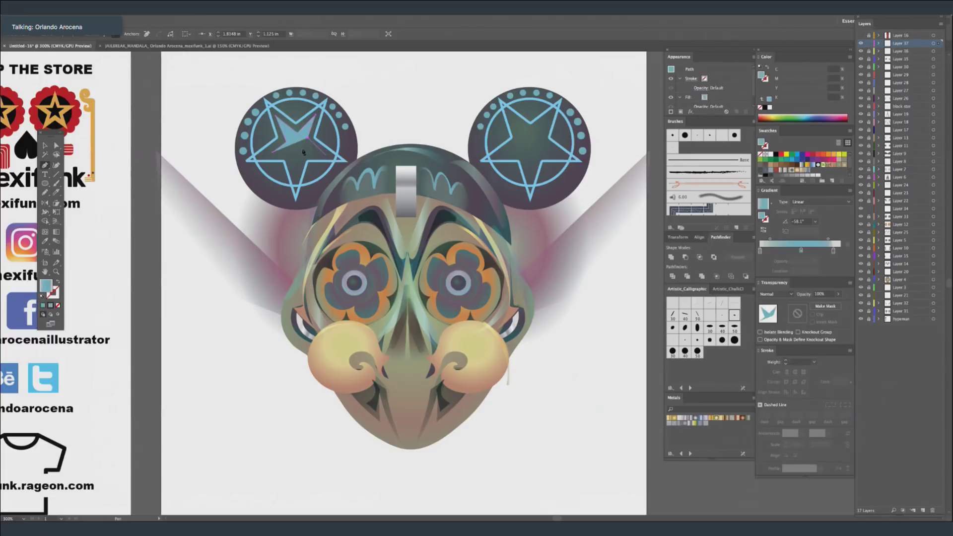
left_click(326, 156)
left_click(301, 151)
left_click(296, 178)
left_click(292, 151)
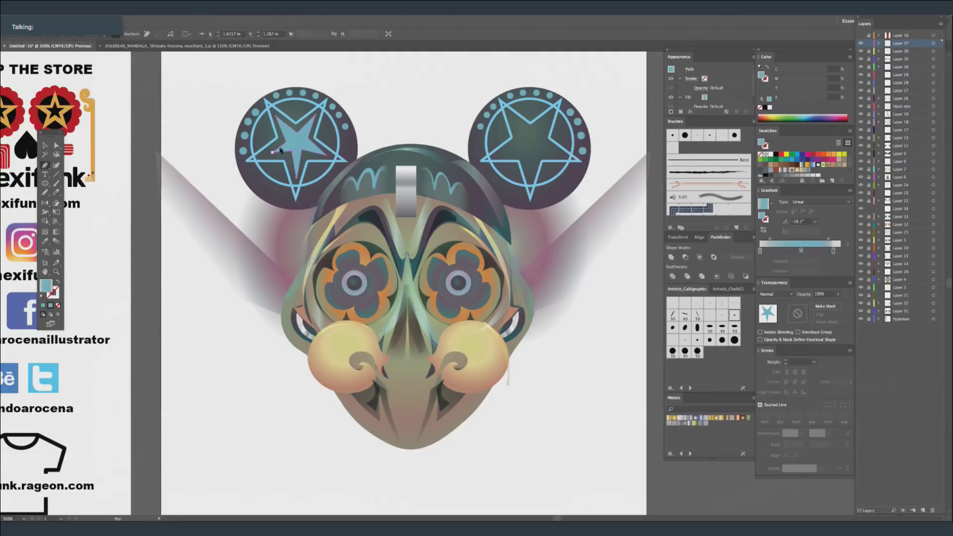
Pull the solid star's left tip outward, and place a copy of the star inside the right ear's pentagram.
left_click(56, 145)
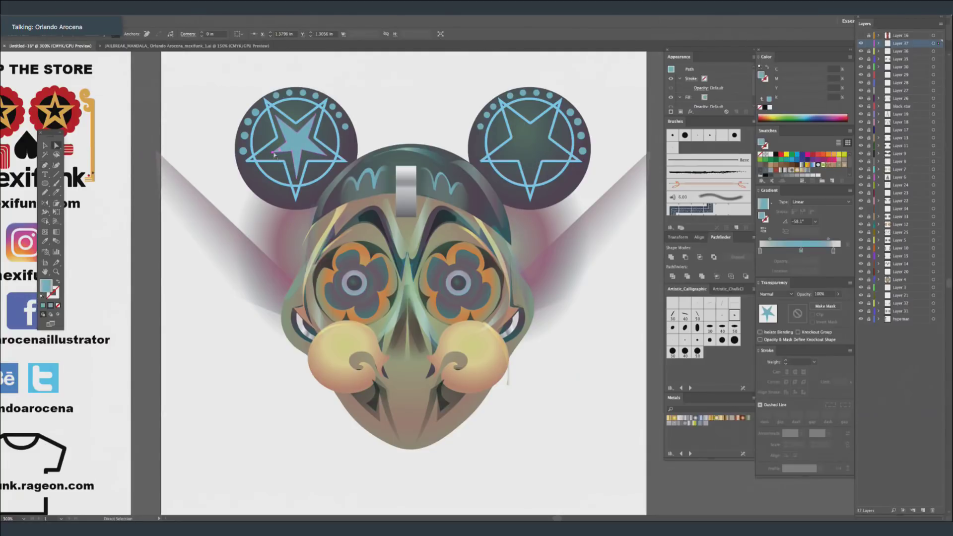
left_click_drag(273, 153, 267, 157)
key("ctrl+shift+a")
left_click(45, 145)
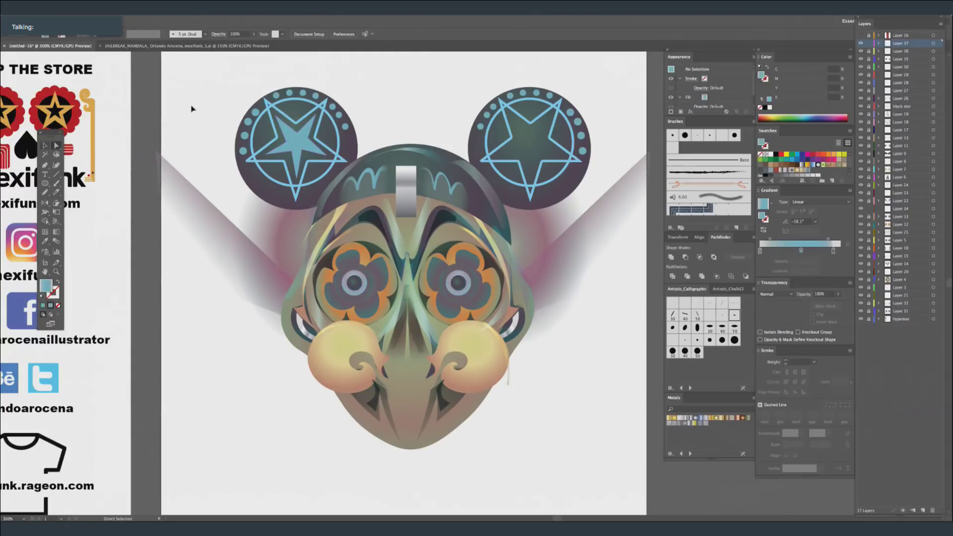
left_click_drag(527, 149, 532, 147)
left_click_drag(562, 185, 561, 184)
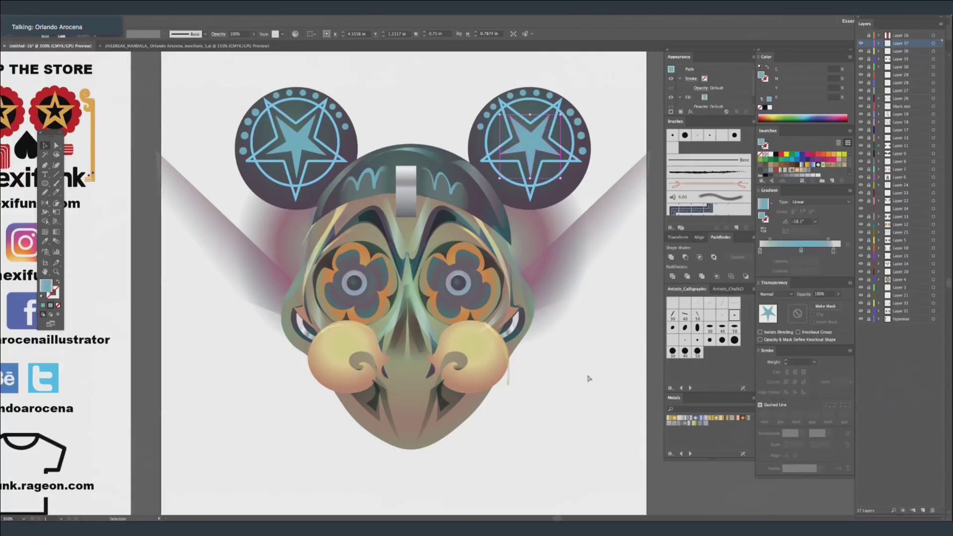
left_click(549, 362)
On a new layer, draw a freehand nostril shape about 0.39 by 0.47 in on the left and sample the dark Multiply gradient for it.
scroll(619, 89, "down", 2)
scroll(619, 89, "right", 2)
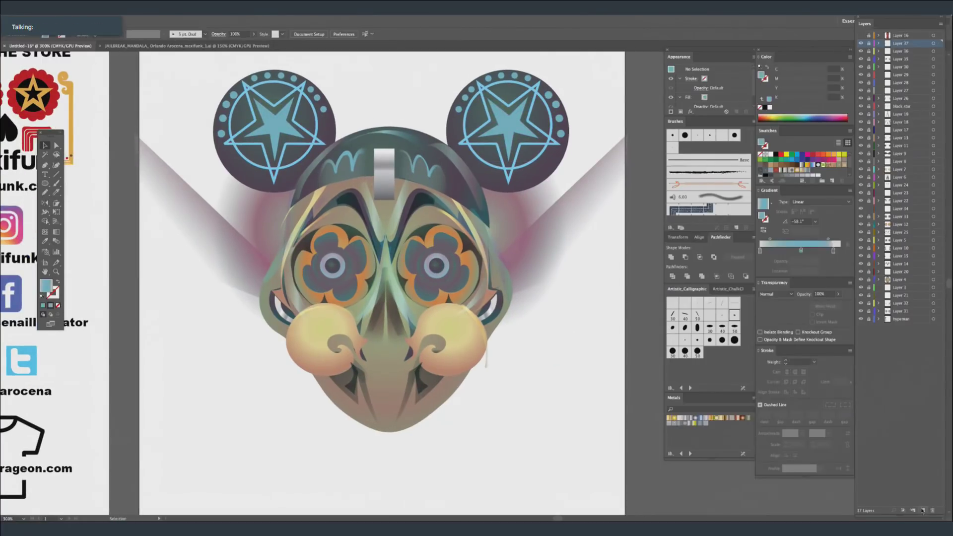
key("ctrl+l")
left_click(47, 194)
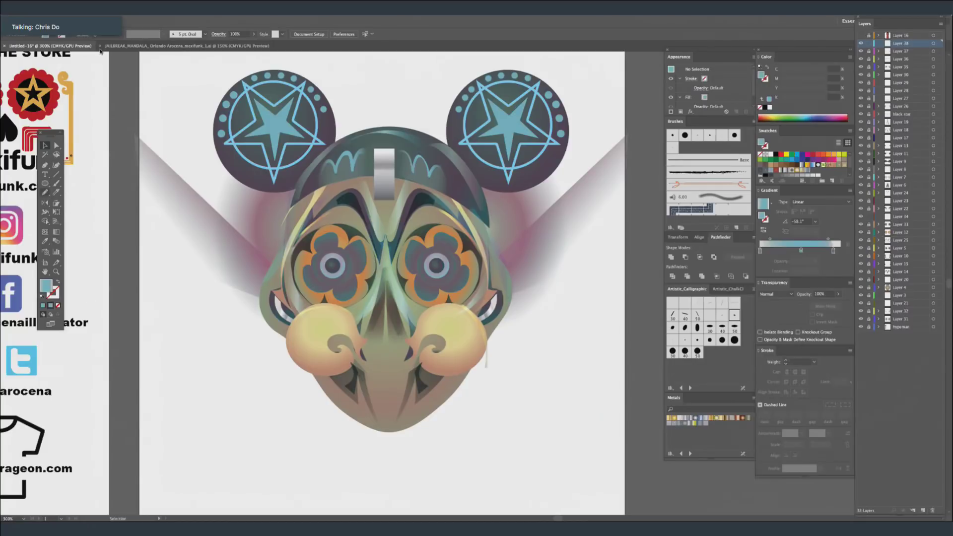
mouse_move(362, 353)
left_mouse_down()
mouse_move(377, 354)
mouse_move(367, 345)
mouse_move(359, 360)
mouse_move(372, 376)
mouse_move(382, 360)
mouse_move(403, 367)
mouse_move(368, 376)
mouse_move(355, 359)
mouse_move(370, 359)
mouse_move(369, 339)
mouse_move(387, 347)
mouse_move(389, 364)
mouse_move(392, 357)
mouse_move(387, 366)
left_mouse_up()
key("ctrl+z")
key("ctrl+z")
key("i")
left_click(353, 386)
left_click(115, 143, "super")
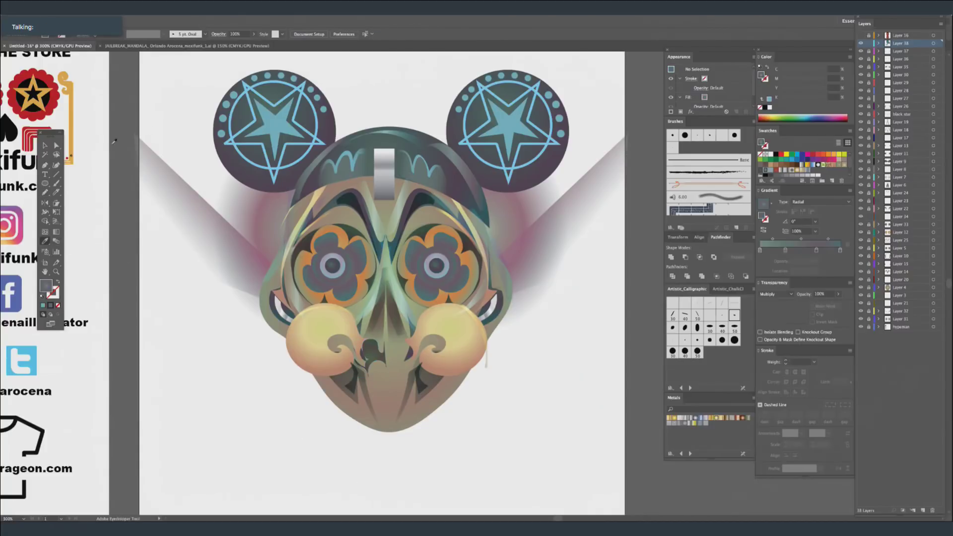
Duplicate the left nostril shape and reflect the copy onto the right side of the nose.
key("v")
key("v")
key("super+v")
key("o")
left_click_drag(578, 353, 404, 362)
left_click(421, 431, "super")
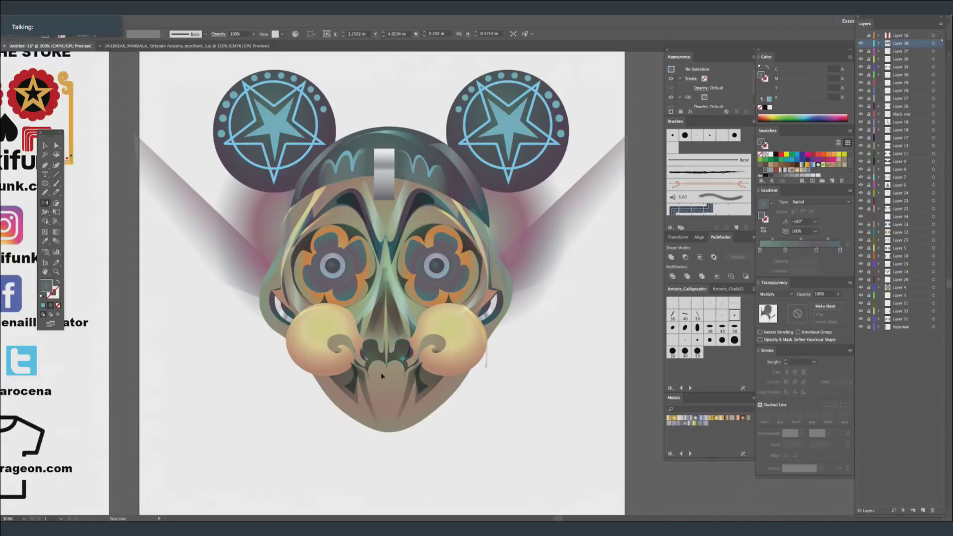
Select both nostril shapes and nudge them slightly right and up to center them under the nose.
left_click(403, 353, "super")
left_click(371, 354, "shift+super")
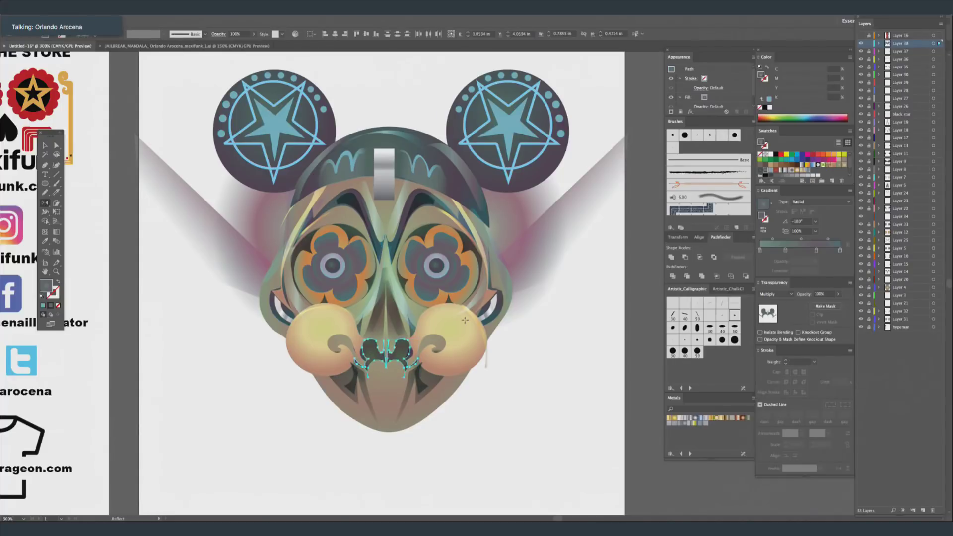
key("Right")
key("Up")
key("Up")
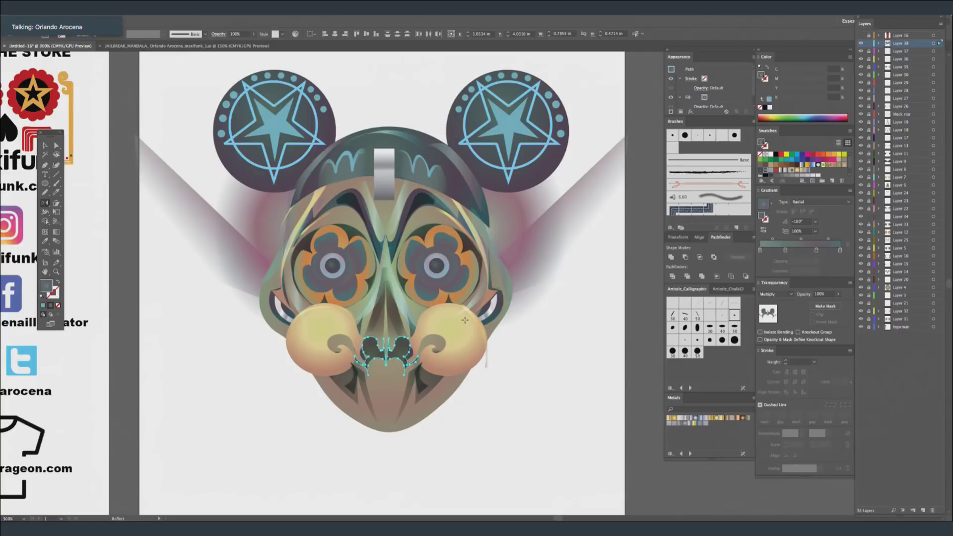
key("v")
key("ctrl+shift+a")
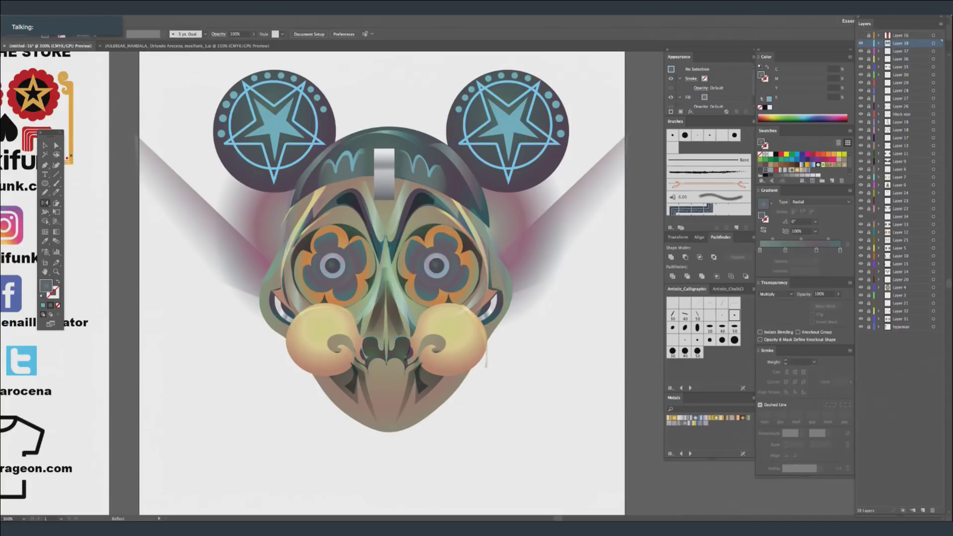
Draw a narrow curved shape about 0.26 by 0.36 in on the left temple below the cap, and set its blend mode to Multiply.
left_click_drag(543, 287, 550, 295)
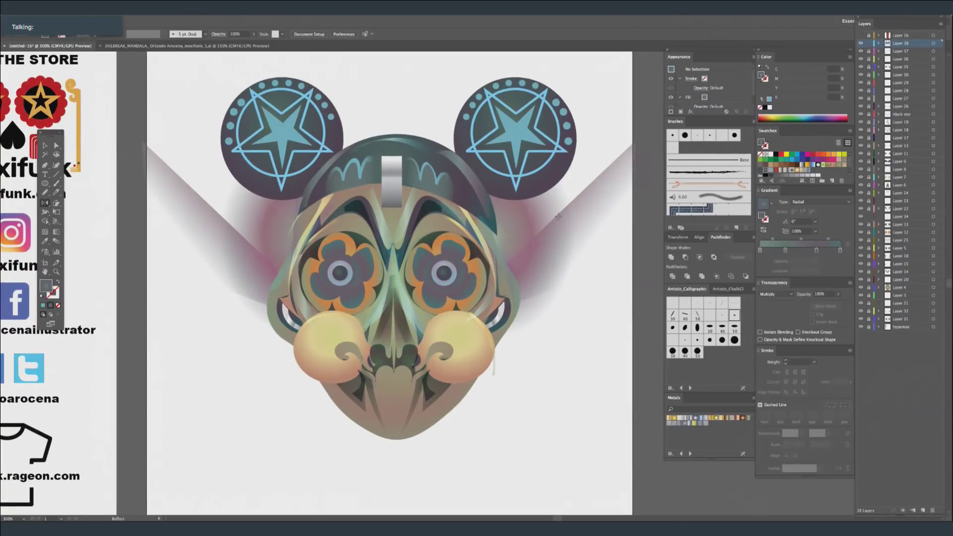
key("p")
left_click_drag(306, 221, 318, 213)
left_click_drag(311, 216, 295, 256)
left_click_drag(306, 223, 296, 236)
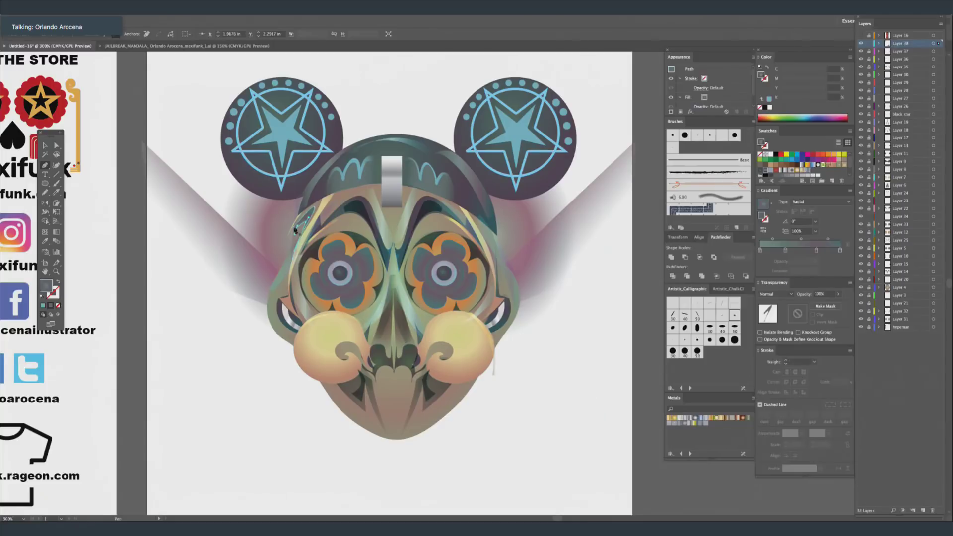
left_click(297, 224, "super")
left_click(307, 219)
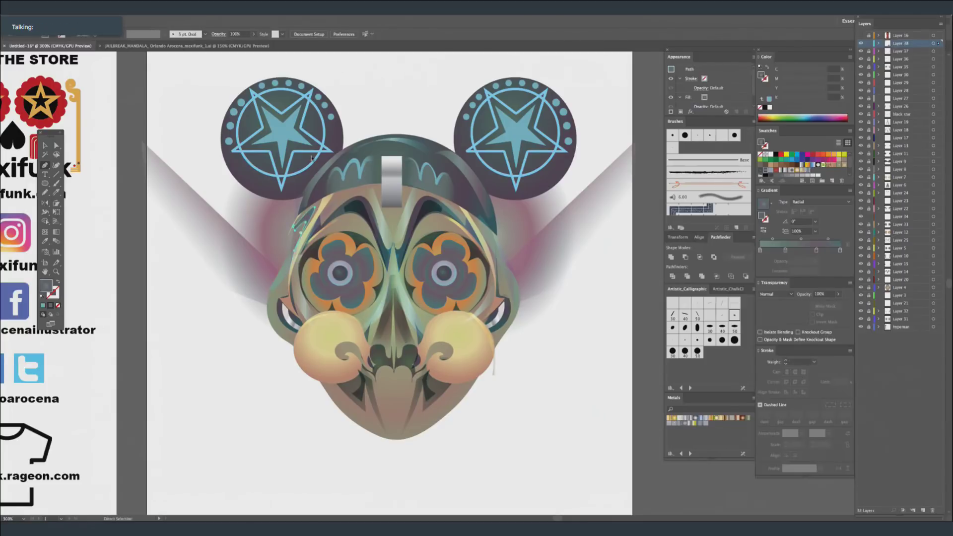
left_click(776, 294)
left_click(774, 321)
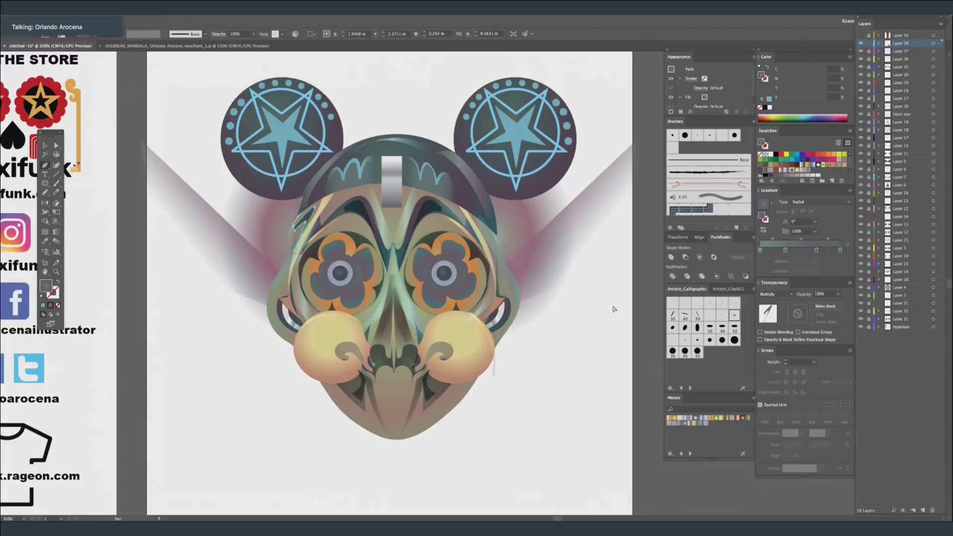
key("super+shift+a")
key("v")
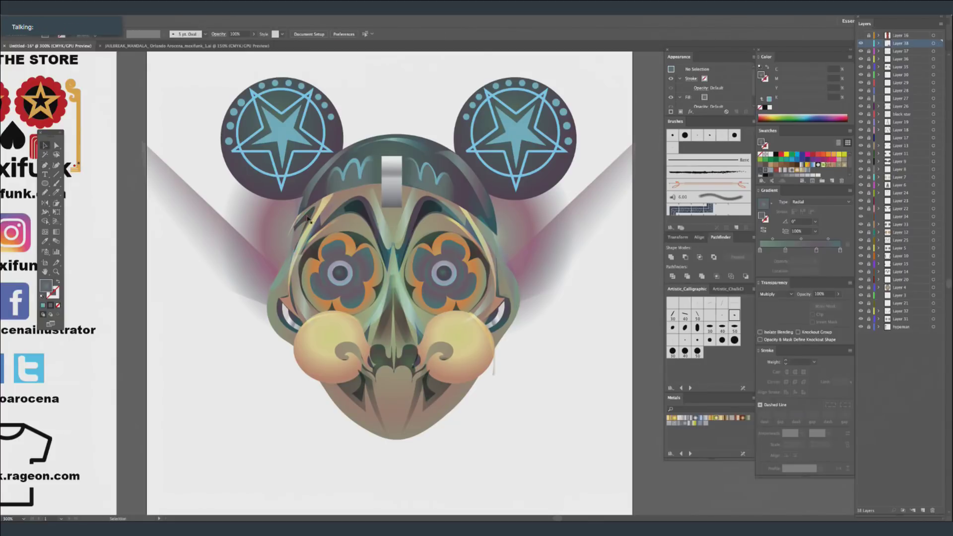
Duplicate the dark left temple shape, reflect the copy and place it on the right temple below the cap.
left_click(550, 229)
key("o")
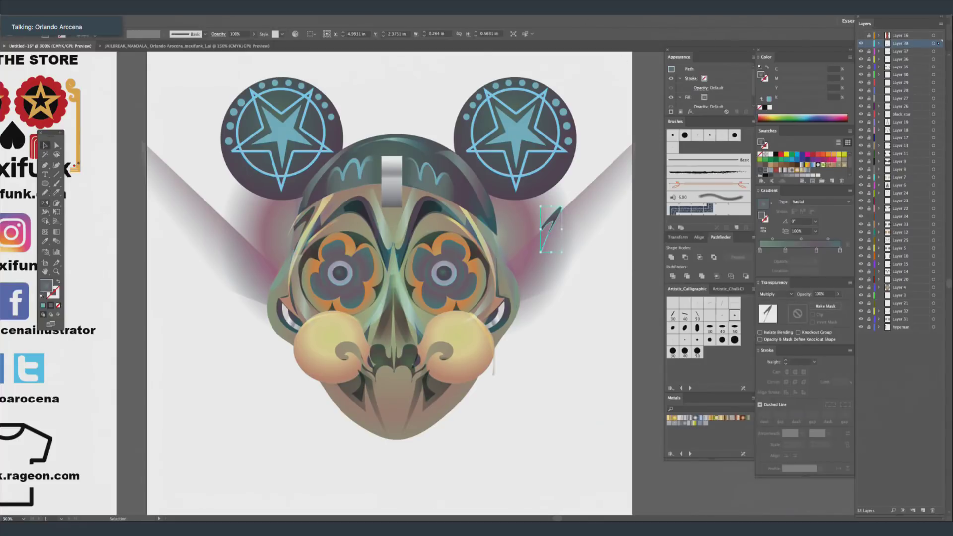
left_click_drag(514, 224, 478, 230)
left_click(576, 278, "super")
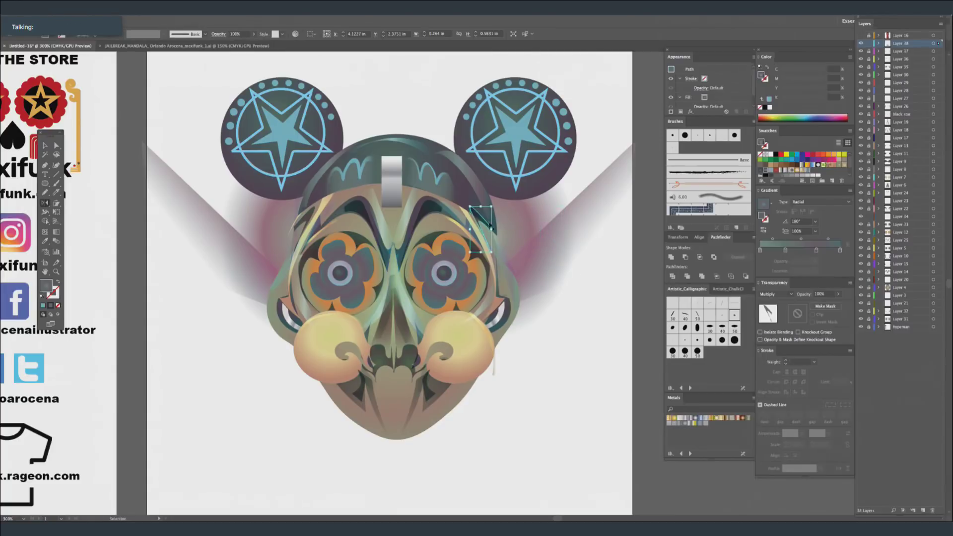
key("v")
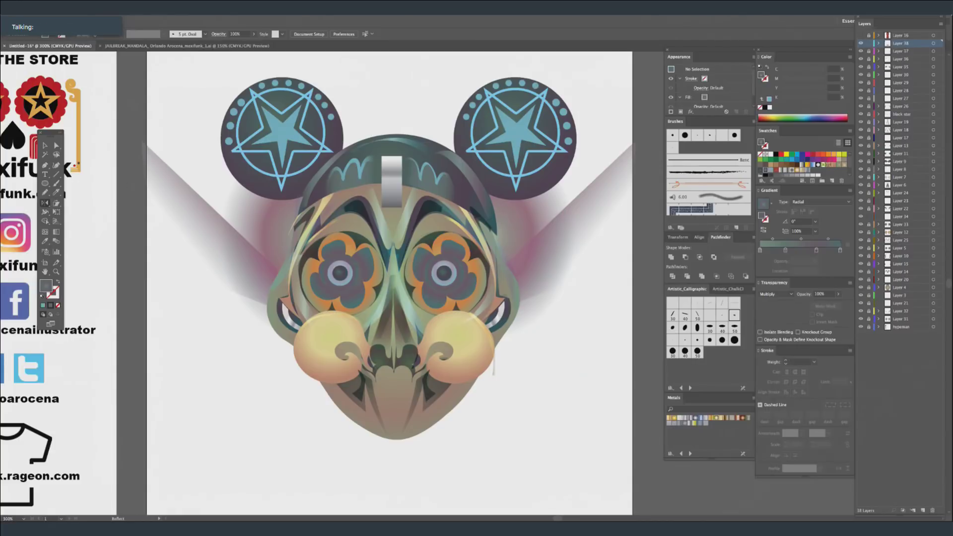
Lock Layer 38 and add a new layer above it for further temple details.
left_click(45, 165)
left_click_drag(420, 245, 419, 206)
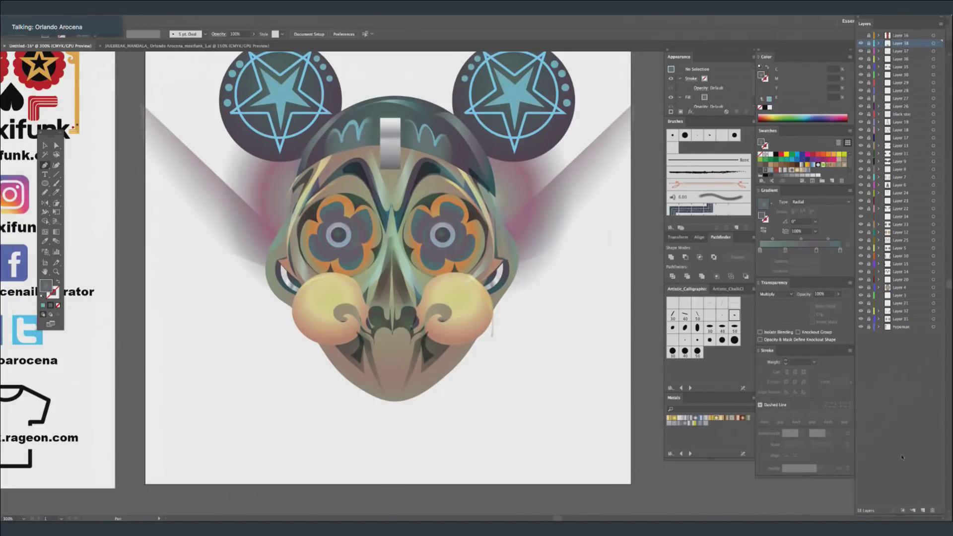
left_click(921, 387)
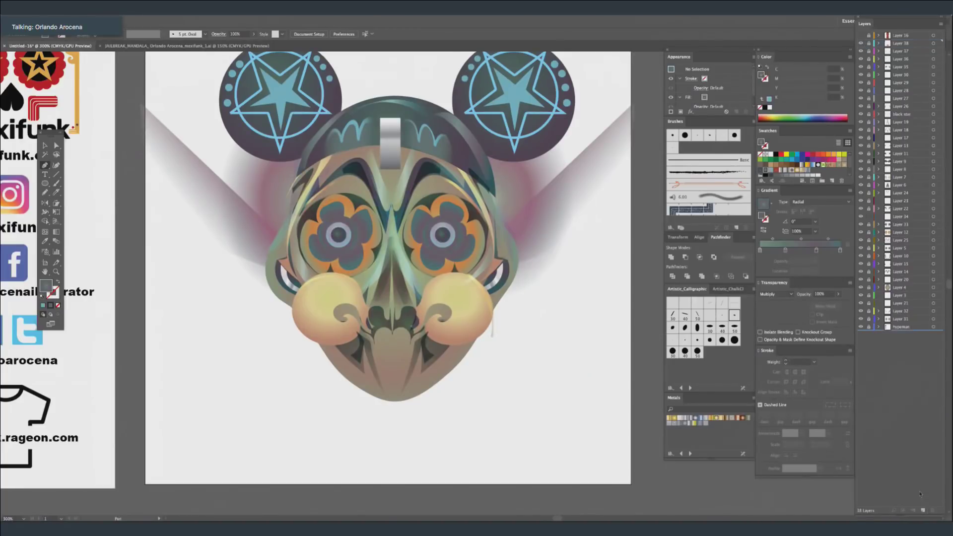
left_click(916, 44)
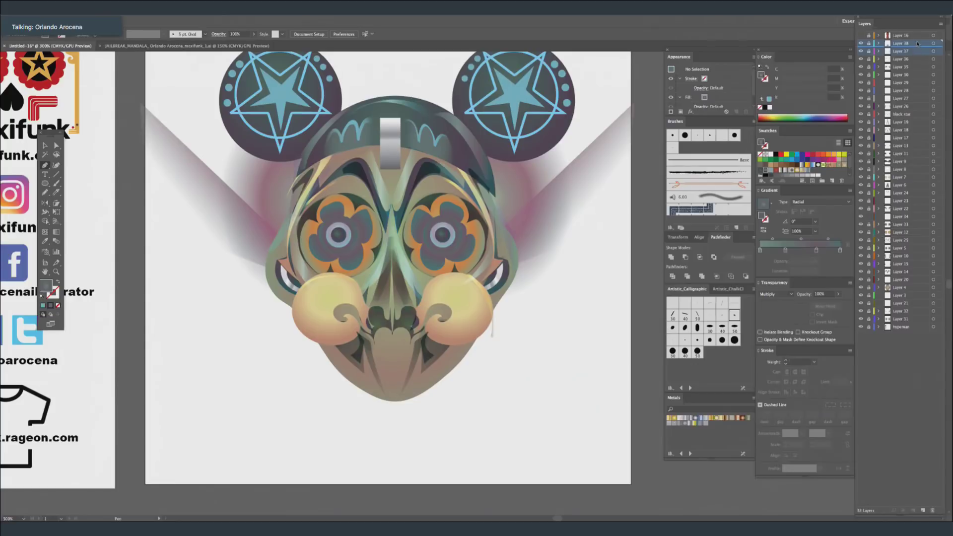
key("ctrl+l")
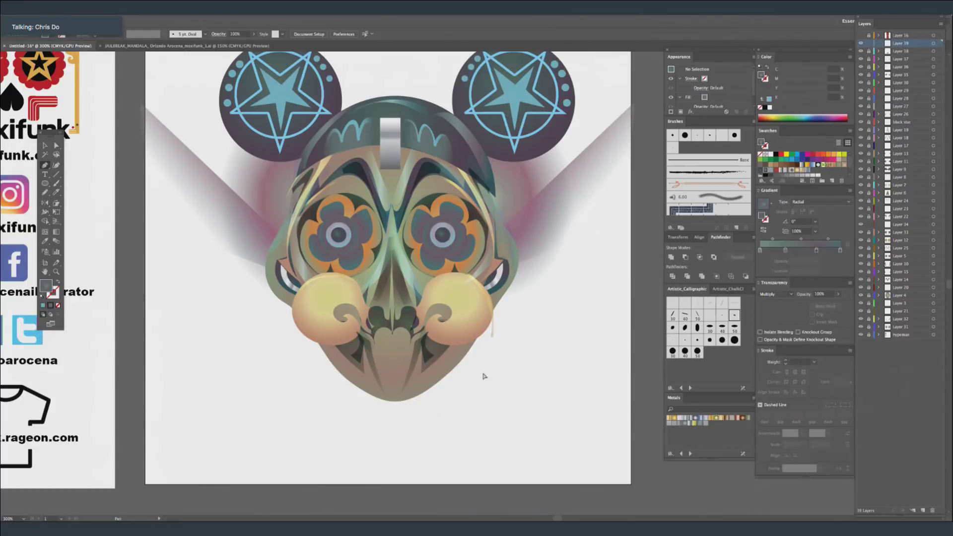
Draw a small curved shape about 0.09 by 0.16 in beneath the left temple mark and sample that mark's dark Multiply gradient.
scroll(464, 280, "up", 1)
left_click_drag(236, 126, 314, 188)
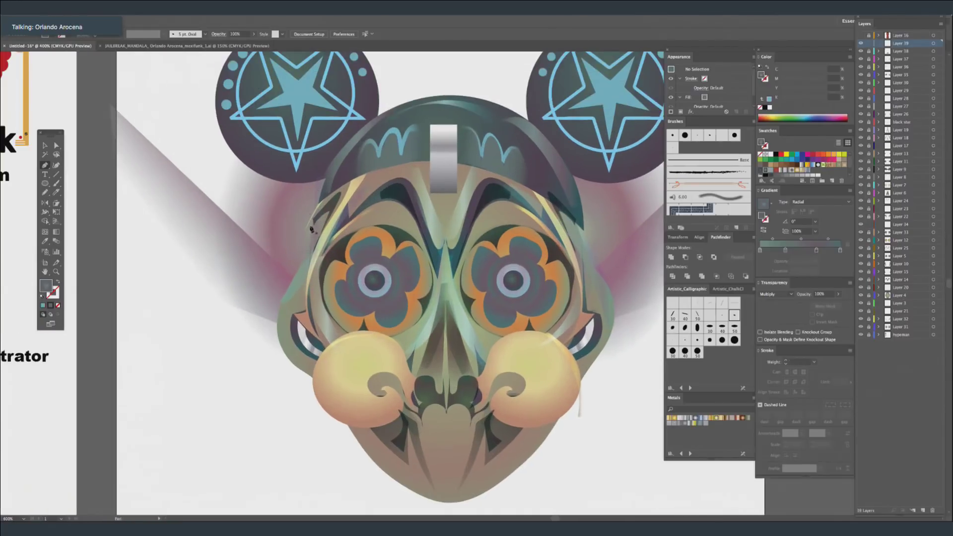
left_click(324, 222)
left_click(324, 224)
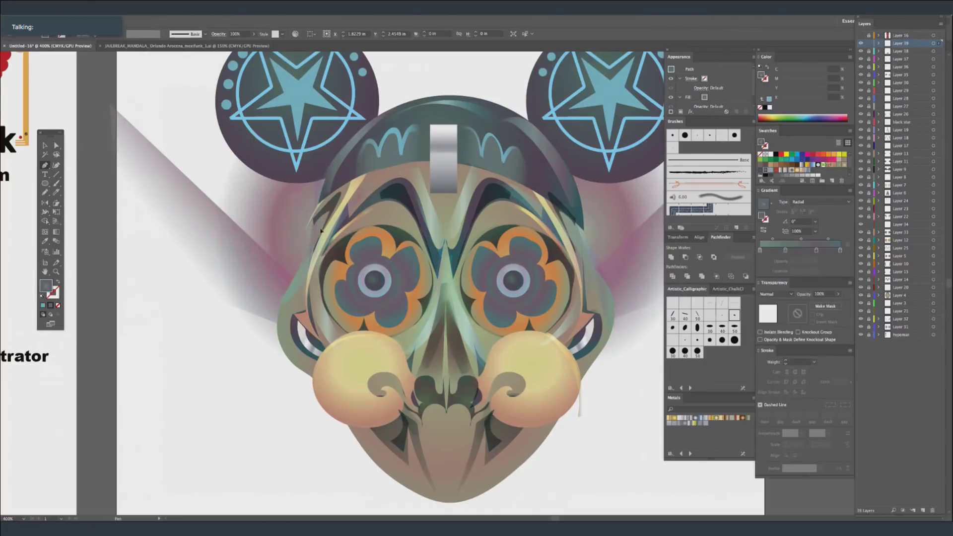
left_click(313, 249)
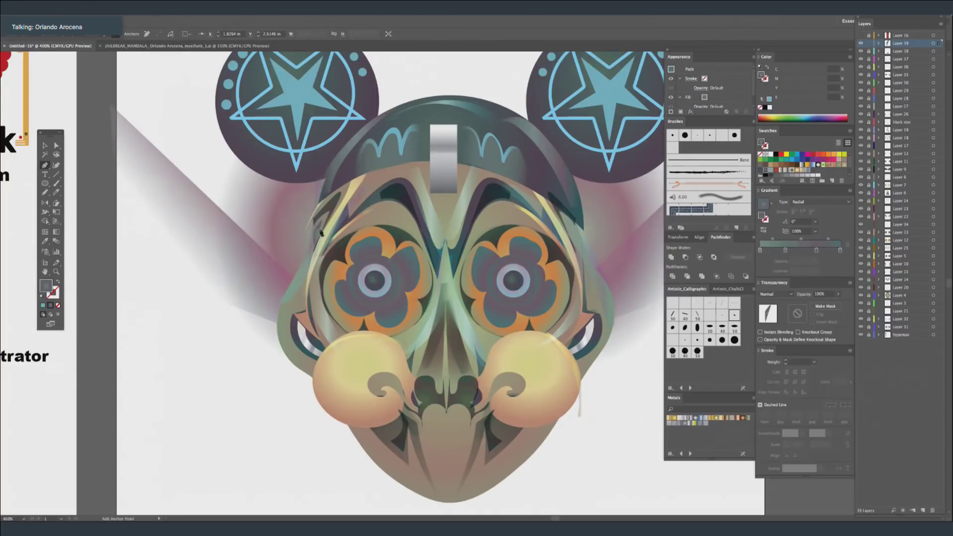
left_click(314, 238)
left_click(316, 232)
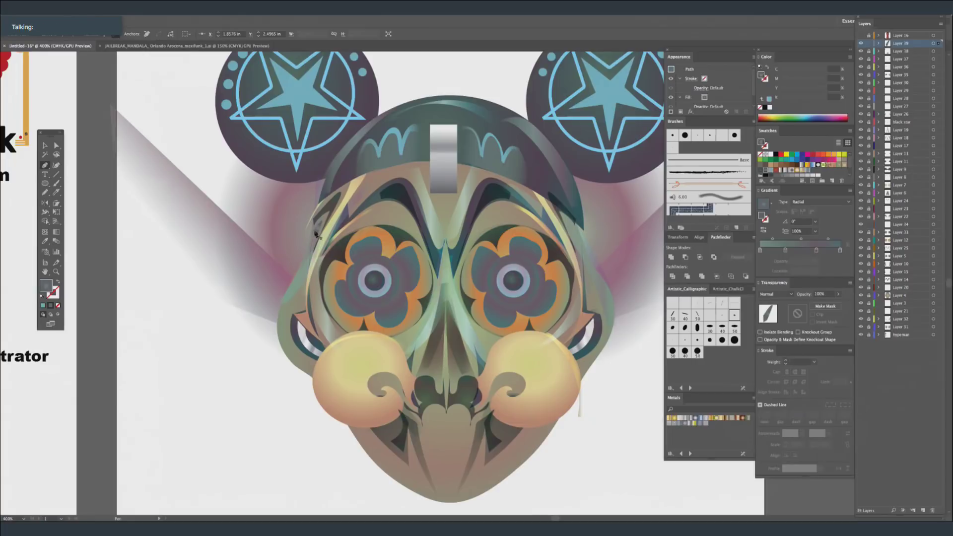
left_click(45, 241)
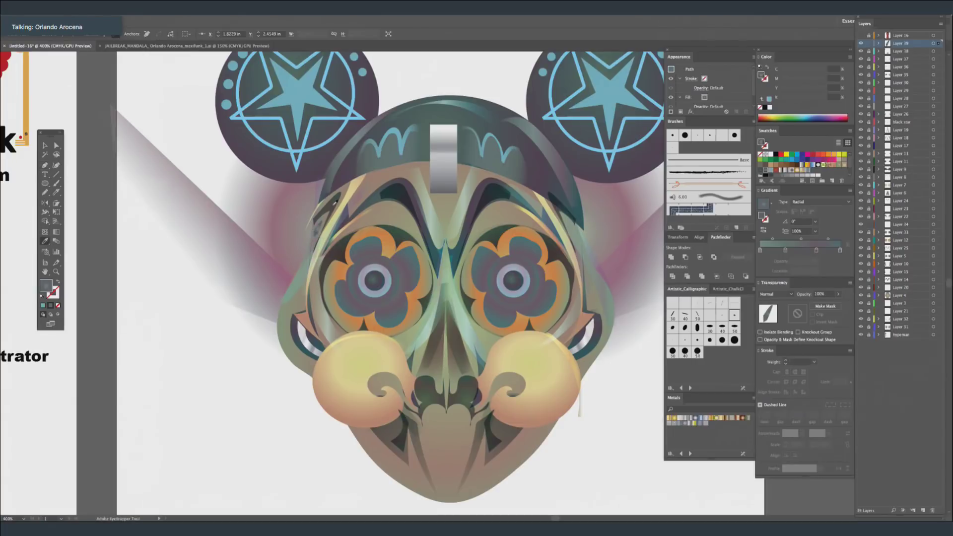
left_click(317, 229)
Duplicate the small left temple shape and reflect the copy onto the matching spot of the right temple.
left_click(44, 145)
left_click_drag(627, 234, 606, 219)
key("o")
key("v")
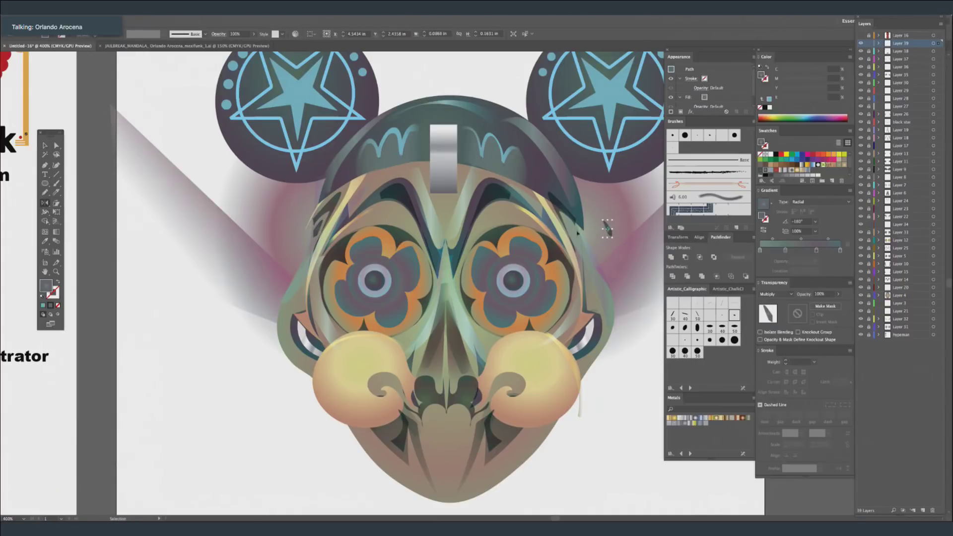
left_click(654, 194)
key("o")
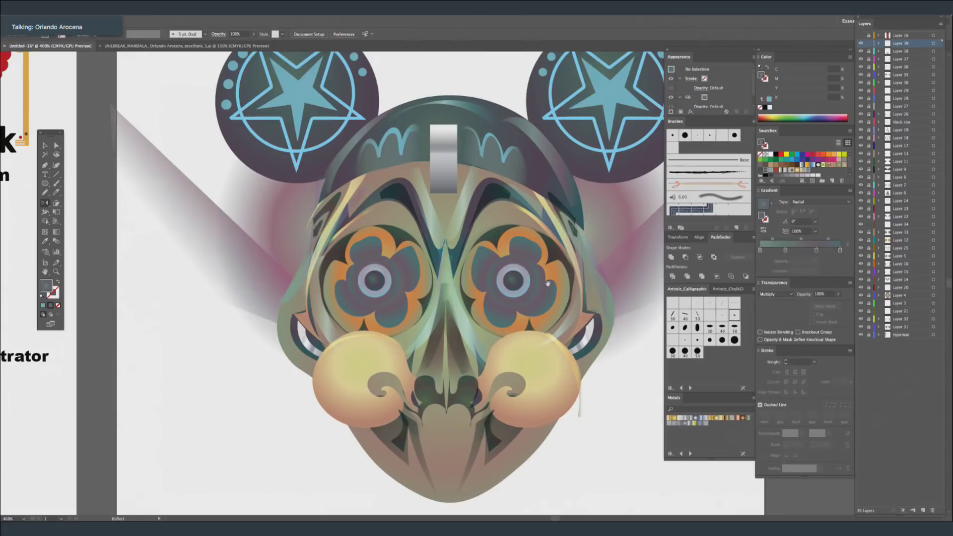
Lock Layer 39 and add a new layer above it for the nose shading.
left_click_drag(397, 278, 318, 243)
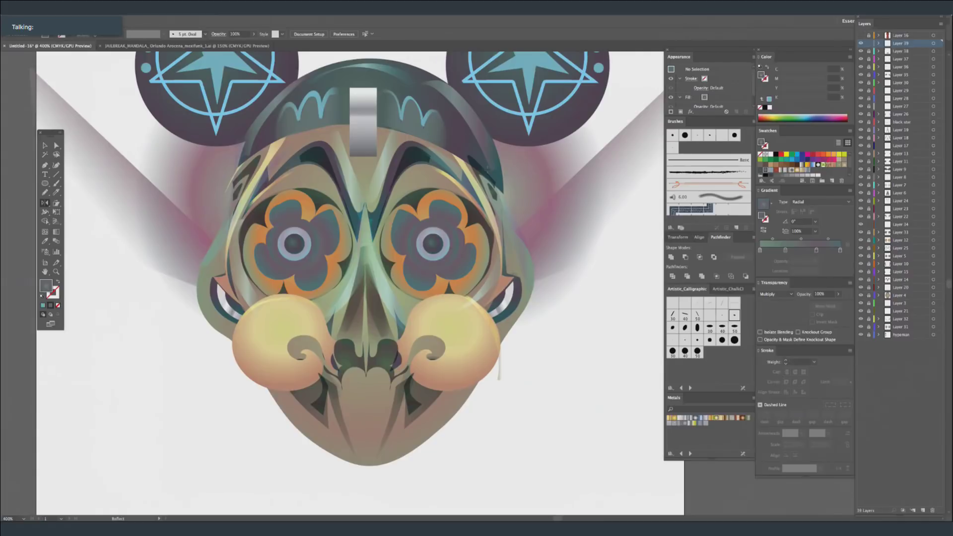
left_click_drag(503, 276, 510, 308)
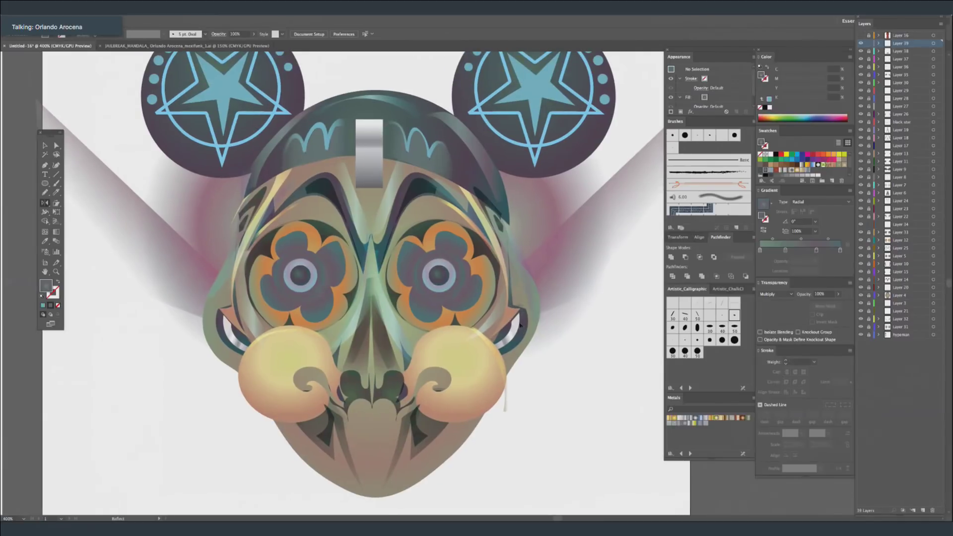
key("super+minus")
left_click_drag(472, 276, 457, 275)
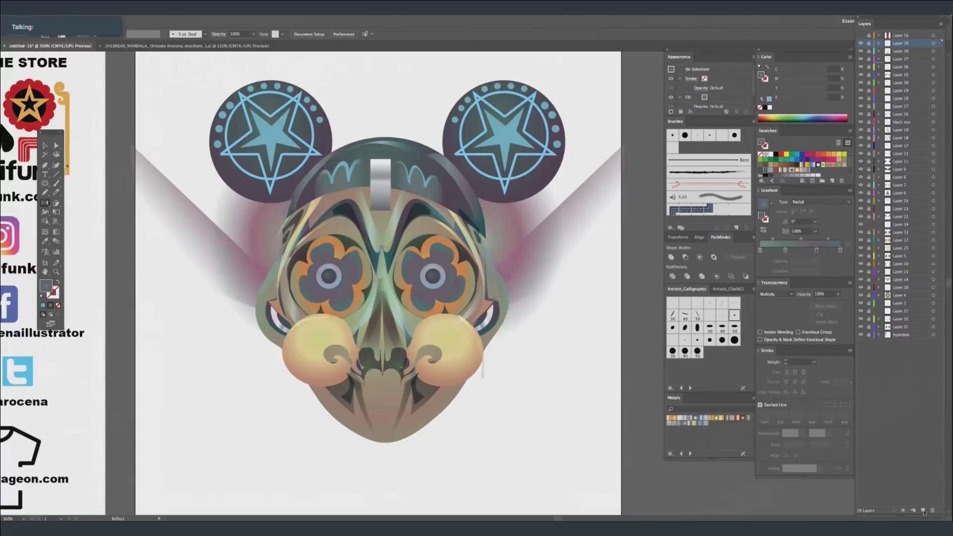
key("super+l")
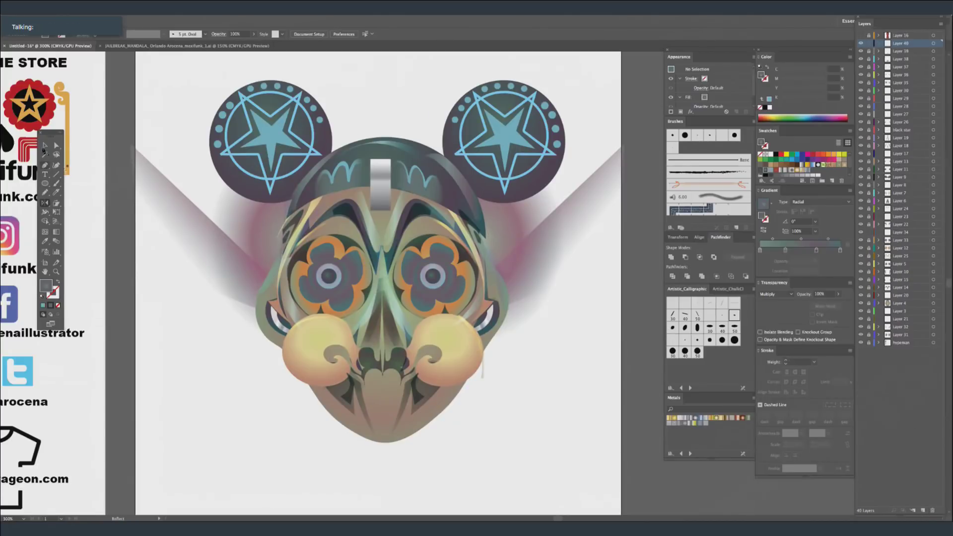
Draw a narrow pointed shape about 0.14 by 0.57 in on the left side of the nose and set its blend mode to Multiply.
left_click(45, 165)
key("super+plus")
left_click_drag(423, 263, 456, 232)
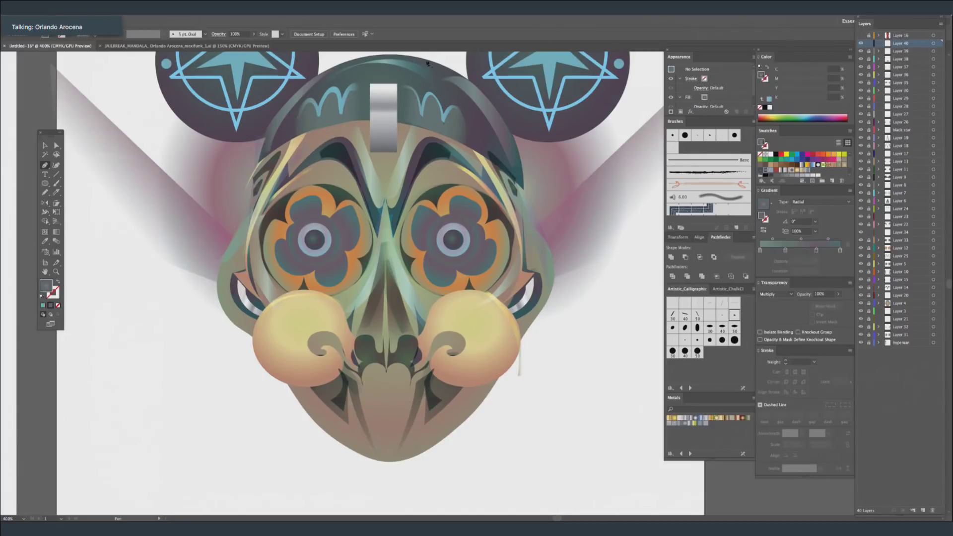
left_click_drag(384, 272, 384, 293)
left_click(384, 289)
left_click(380, 297)
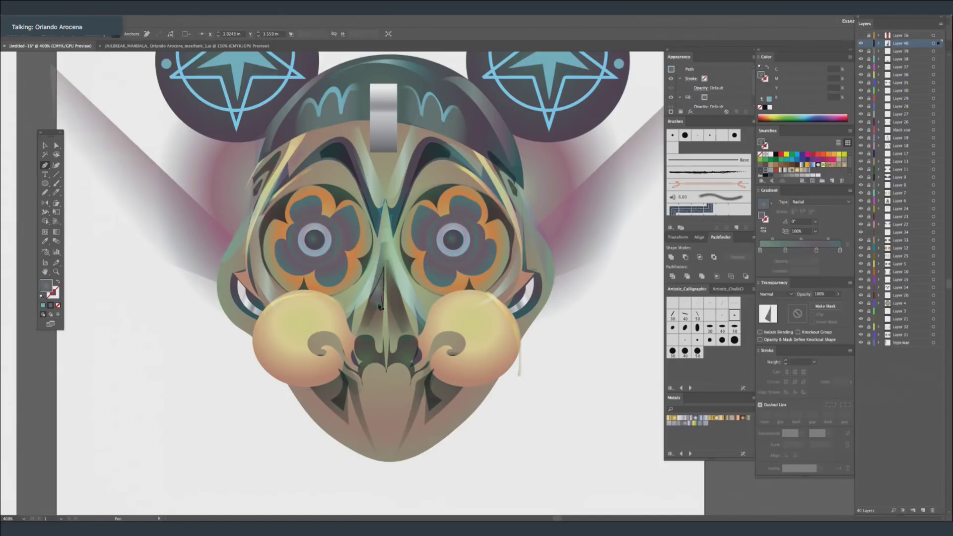
left_click(369, 301)
left_click(775, 295)
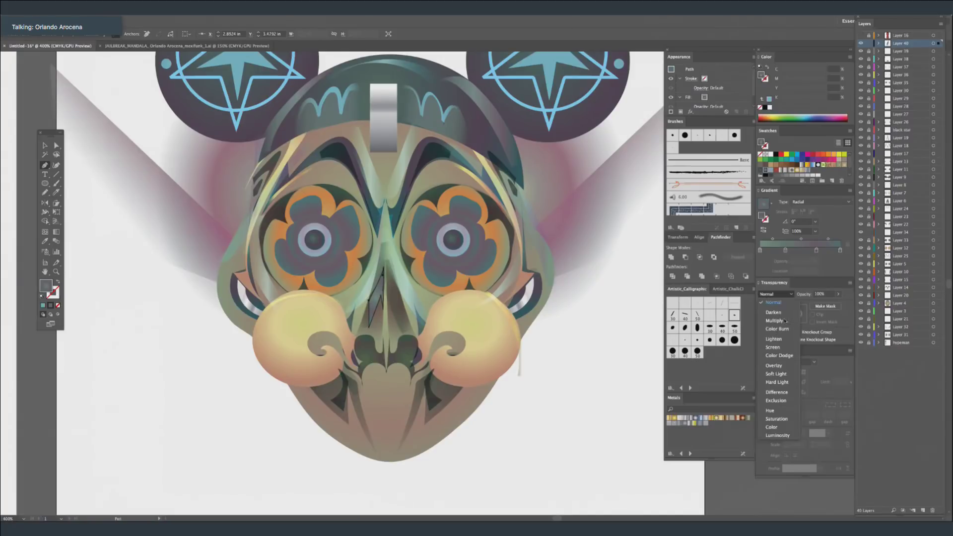
left_click(772, 314)
left_click(635, 279, "super")
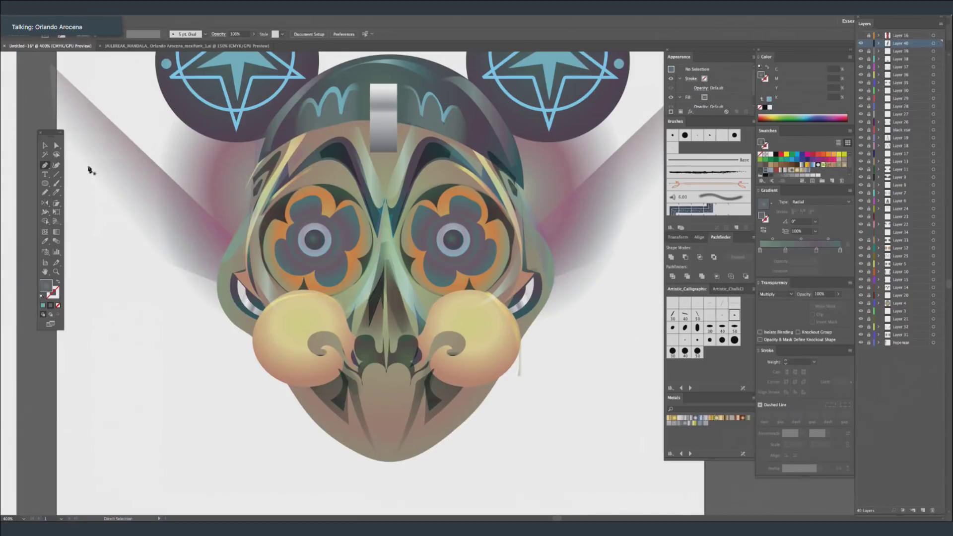
Change the nose shading shape's fill to a linear gradient without the purple stop and set the end stop's opacity to 0%.
left_click(45, 146)
key("super+a")
left_click(834, 202)
left_click(831, 203)
mouse_move(840, 251)
left_mouse_down()
mouse_move(839, 269)
mouse_move(841, 252)
left_mouse_up()
left_click(815, 261)
left_click(820, 270)
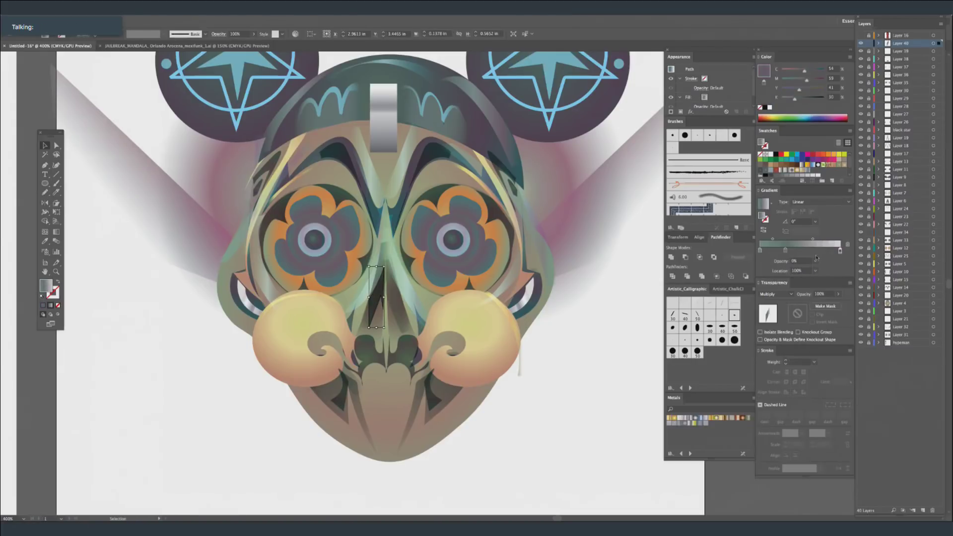
Redirect the nose shading gradient diagonally downward at about -71°.
left_click(56, 232)
left_click_drag(355, 239, 384, 319)
left_click(231, 467, "super")
Duplicate the left nose shading shape and reflect the copy onto the right side of the nose.
left_click(44, 146)
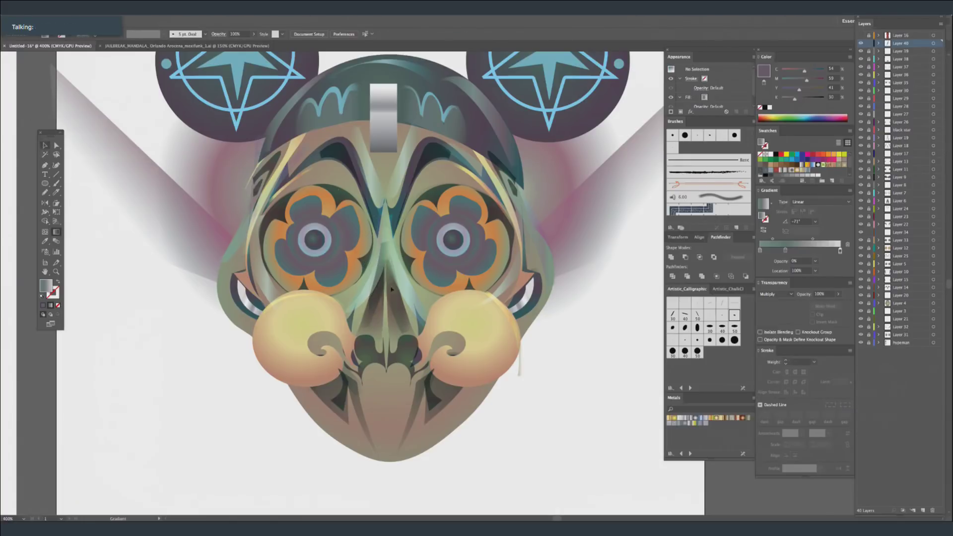
left_click(601, 290)
left_click(45, 203)
left_click_drag(595, 296, 592, 326)
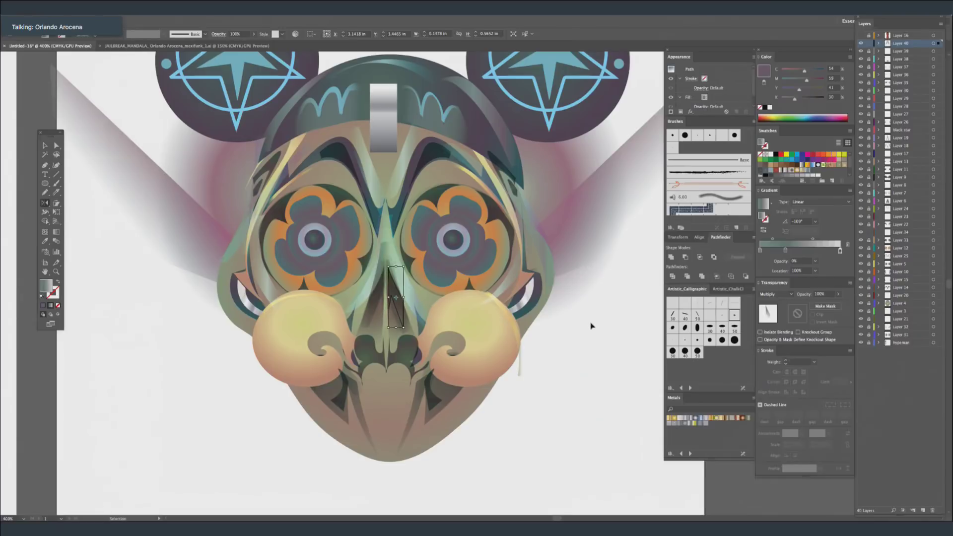
key("ctrl+shift+a")
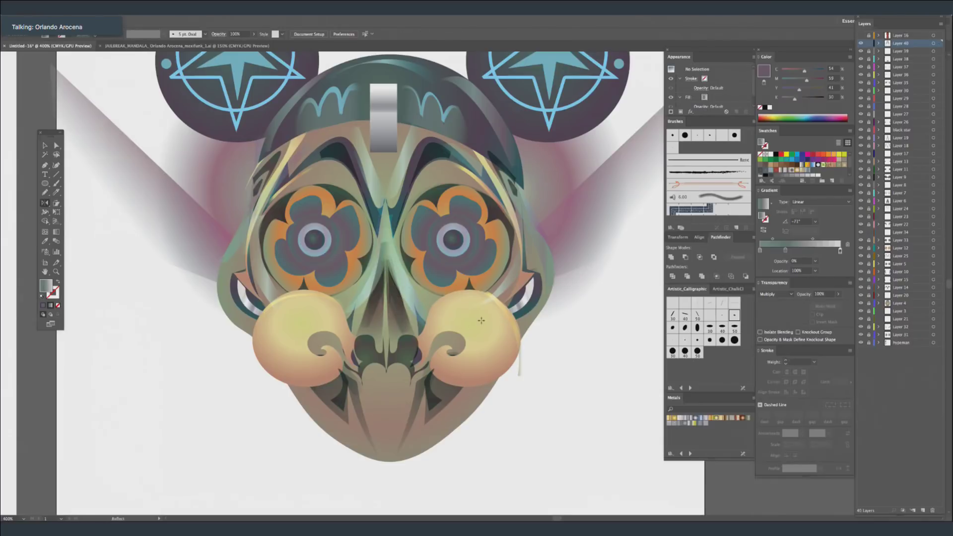
Sample the pale gradient stroke and paint thin highlights along the left side of the nose with the 1 pt Oval brush.
left_click(44, 242)
left_click(58, 281)
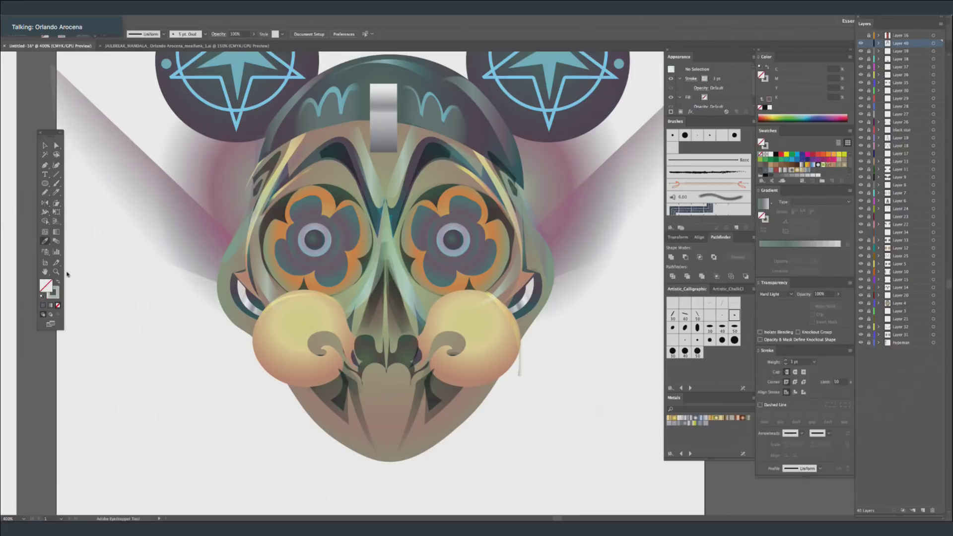
left_click(58, 281)
left_click(56, 183)
key("shift+x")
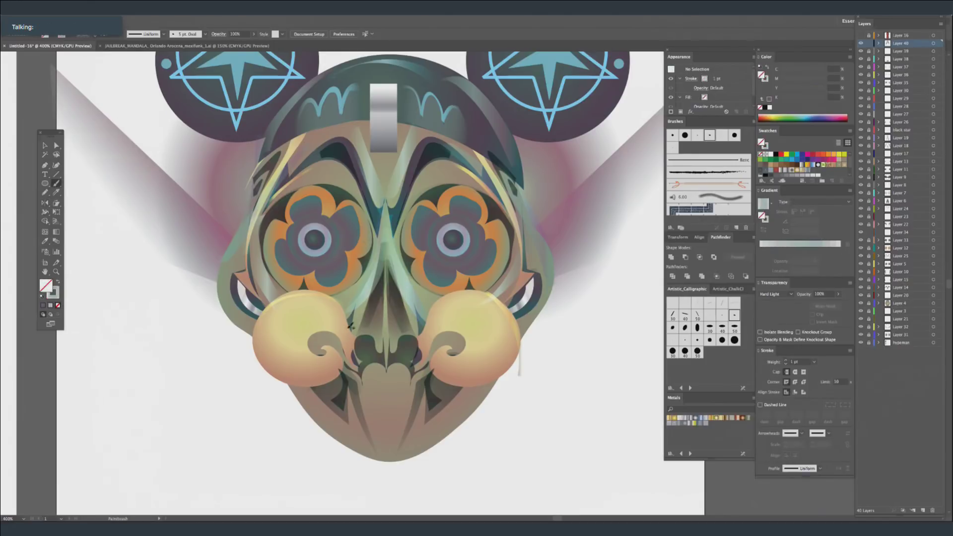
left_click_drag(369, 290, 358, 327)
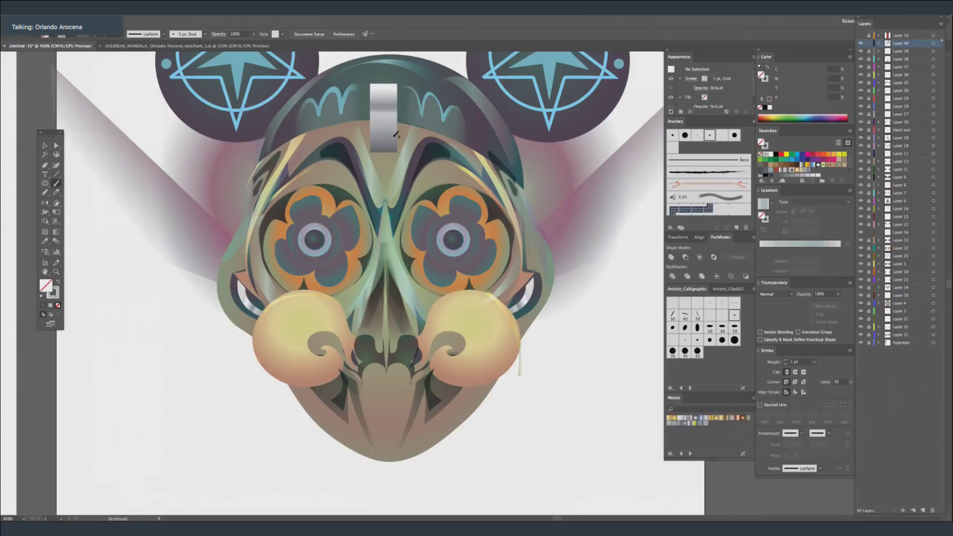
left_click_drag(326, 298, 379, 247)
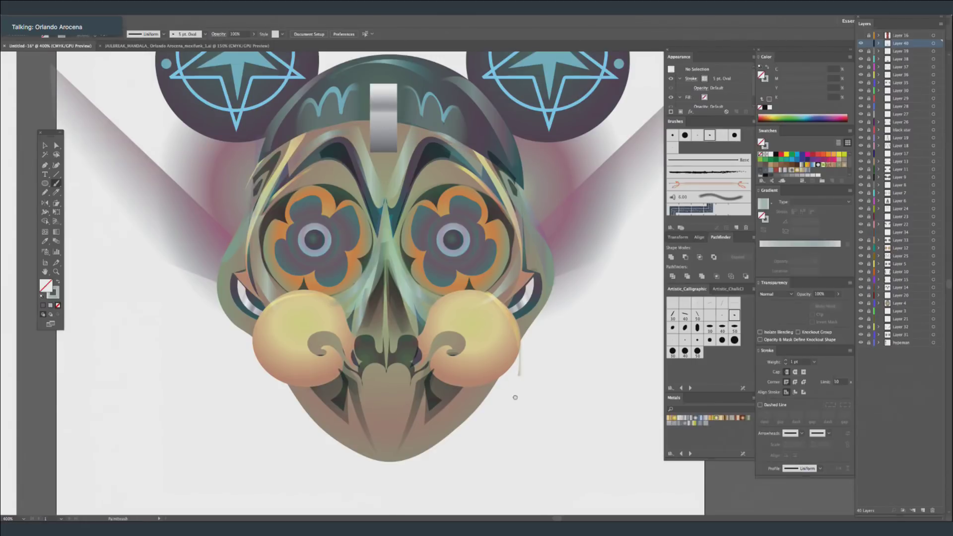
Lock Layer 40 and add a new layer above it for the ear detail.
left_click_drag(521, 381, 529, 349)
key("p")
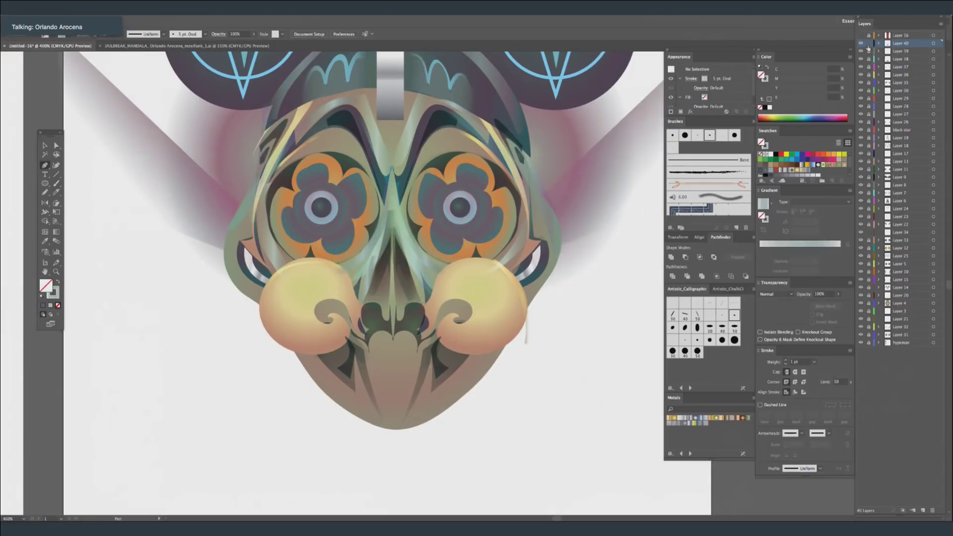
key("ctrl+l")
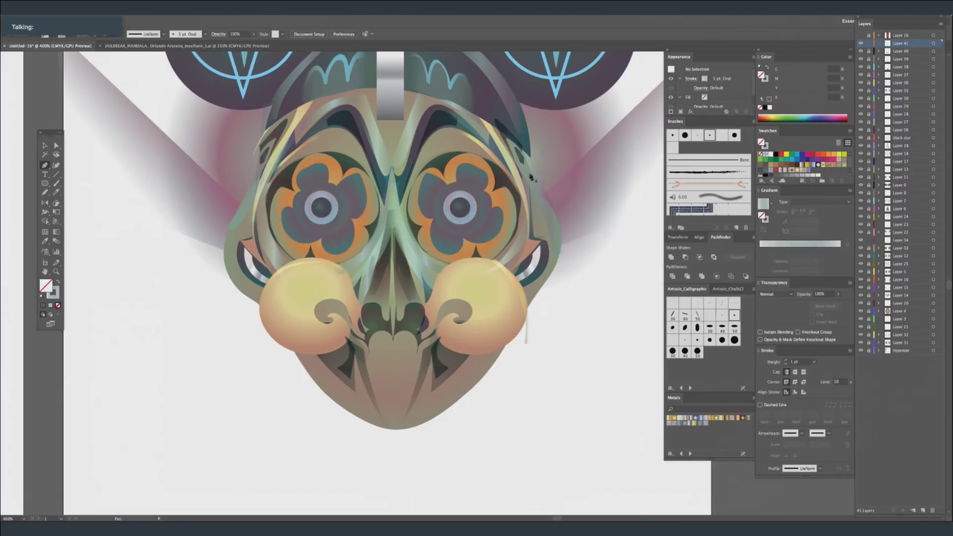
Draw a long curved shape down the outer edge of the right ear and swap its pale gradient from stroke to fill.
left_click(519, 161)
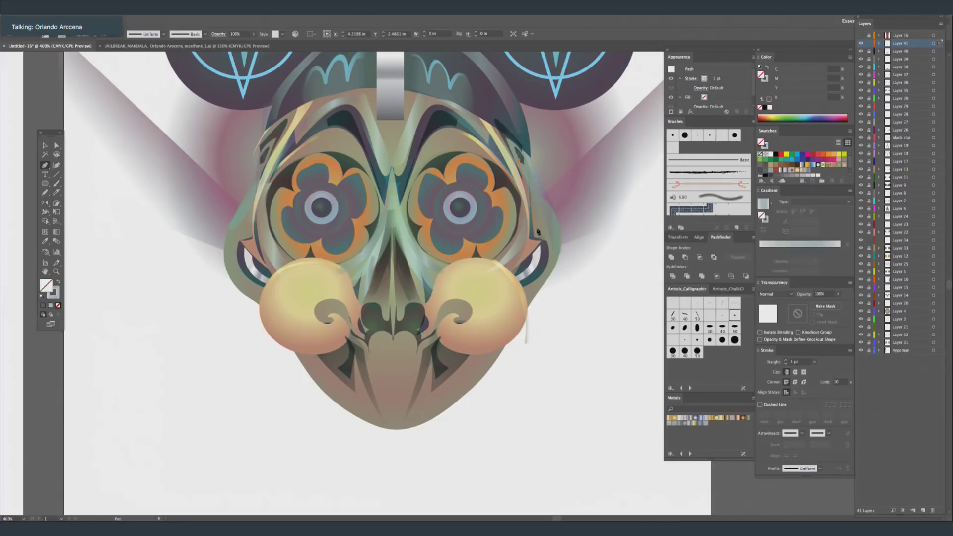
left_click(559, 224)
left_click(559, 260)
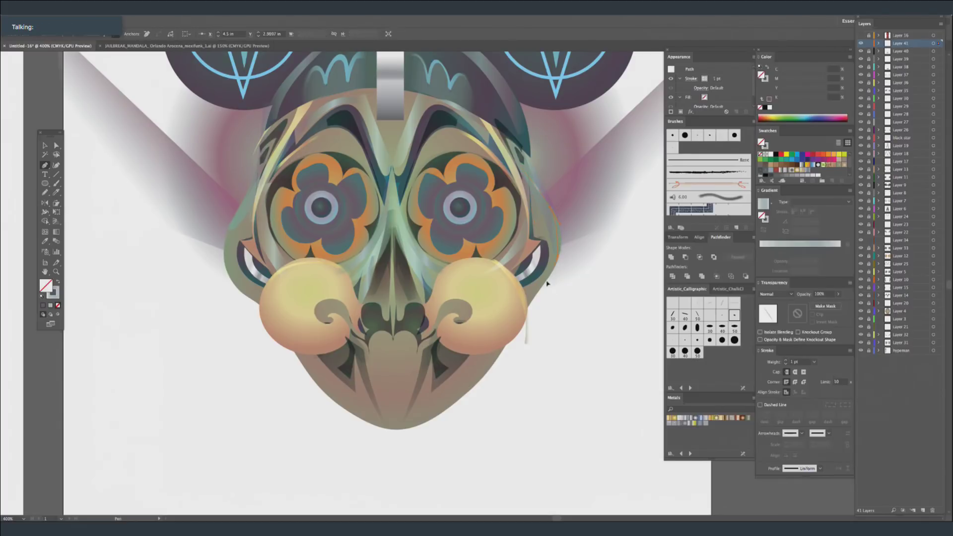
left_click(528, 308)
left_click(523, 172)
left_click(57, 282)
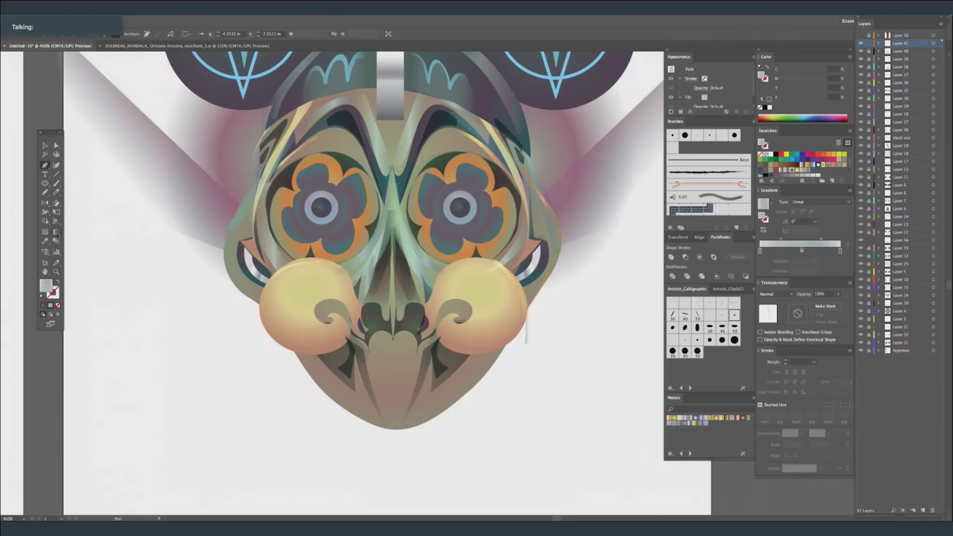
Angle the pale linear gradient diagonally across the curved highlight on the right ear.
key("g")
left_click_drag(528, 236, 569, 204)
key("ctrl+shift+a")
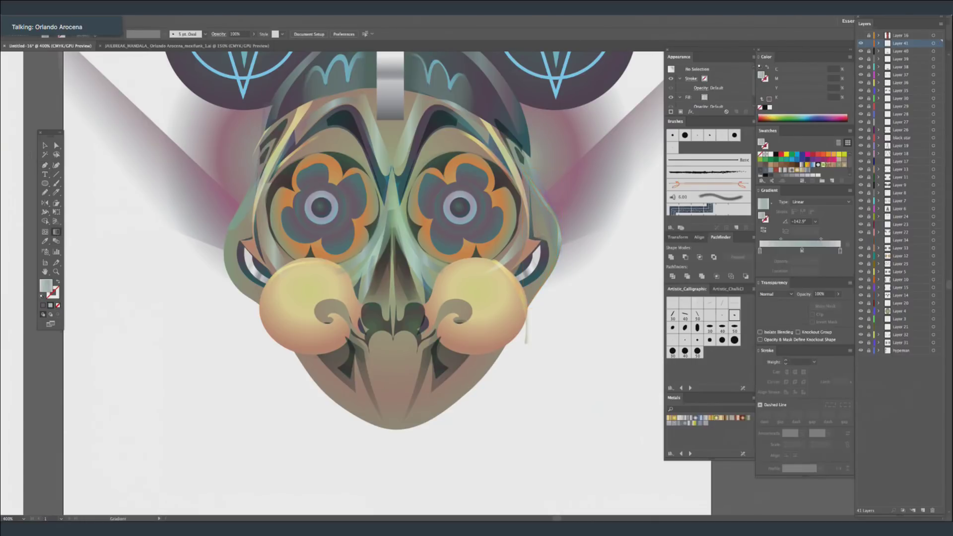
Duplicate the right ear highlight and reflect the copy onto the outer edge of the left ear.
left_click(45, 146)
left_click_drag(560, 238, 231, 246)
left_click(45, 203)
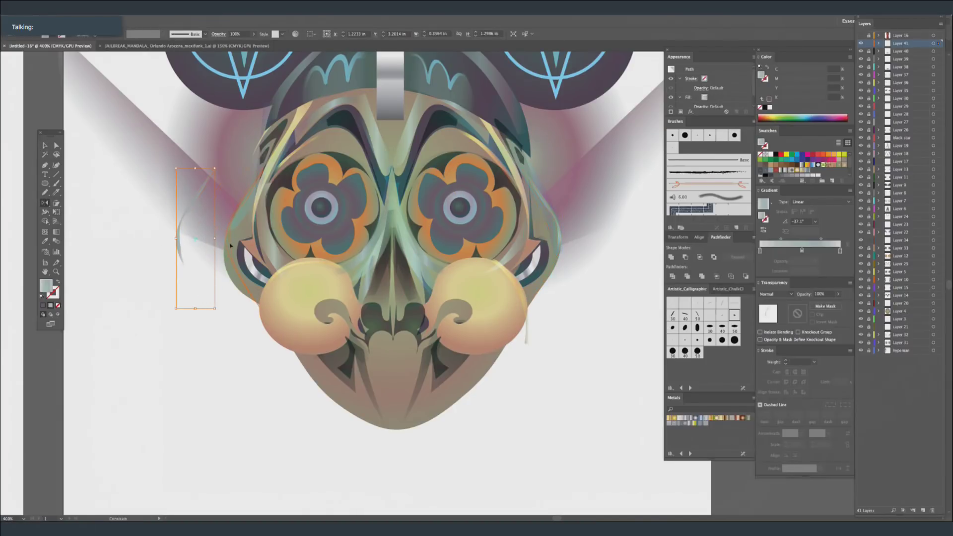
left_click_drag(208, 359, 208, 358)
left_click(132, 202, "super")
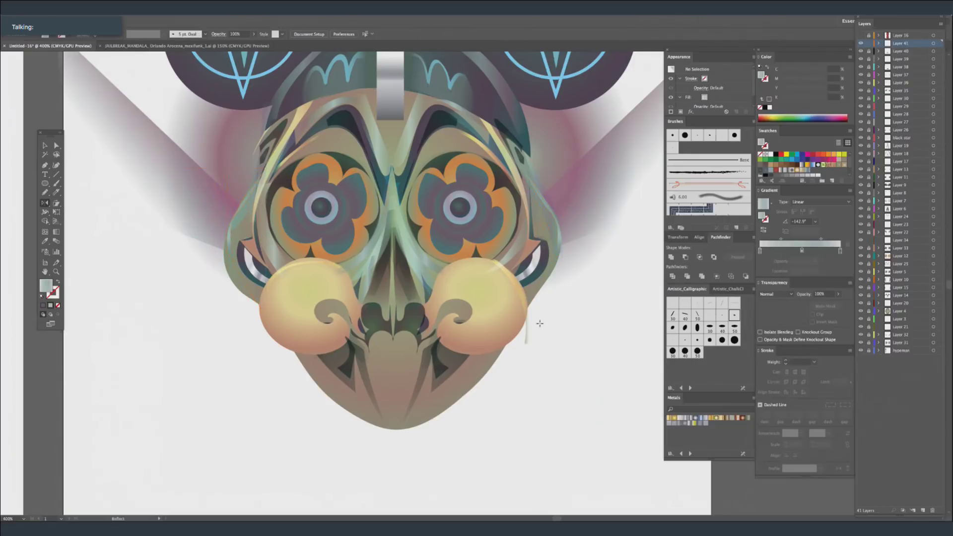
key("super+minus")
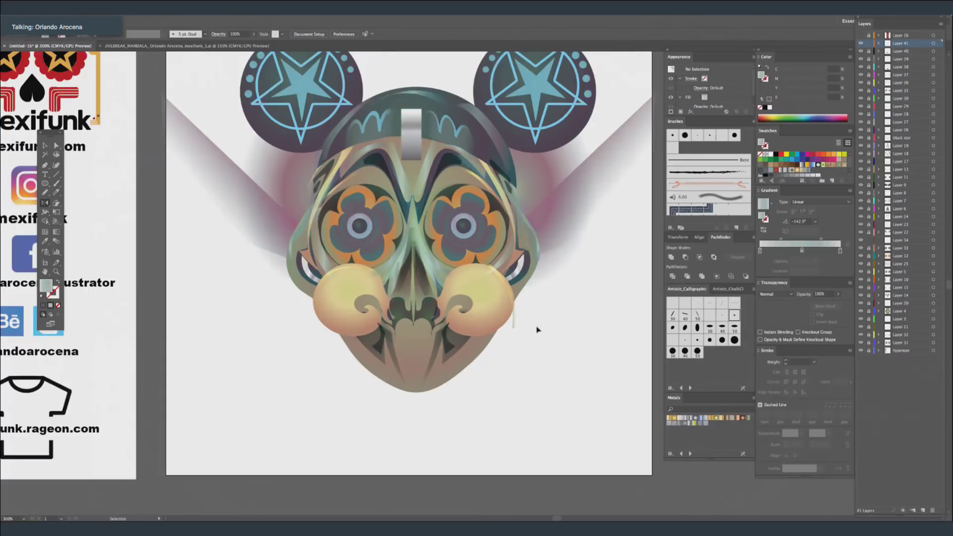
key("super+plus")
Draw a closed curved shape with the Pen tool around the lower part of the left ear, down to the cheek ball.
left_click(45, 166)
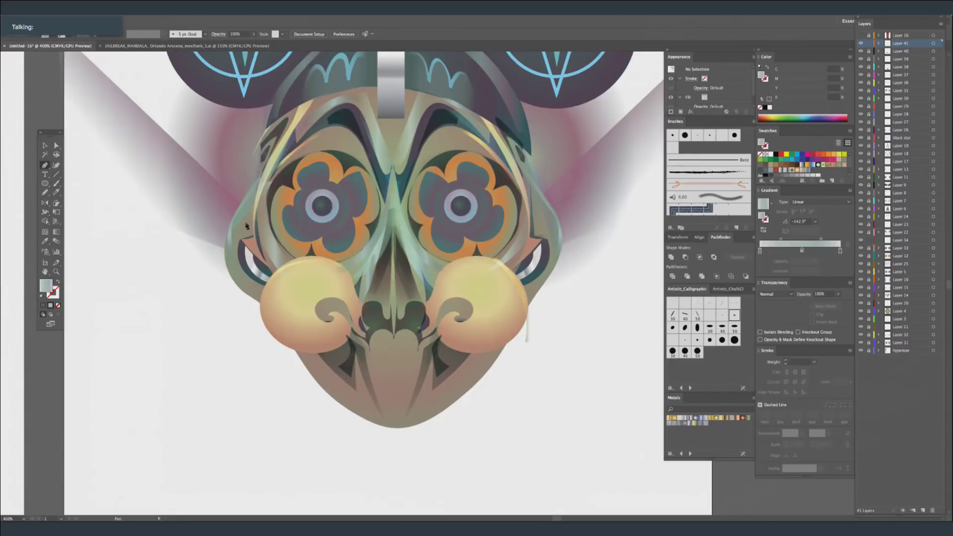
left_click(249, 233)
left_click(234, 236)
left_click_drag(262, 296, 307, 319)
left_click(262, 298)
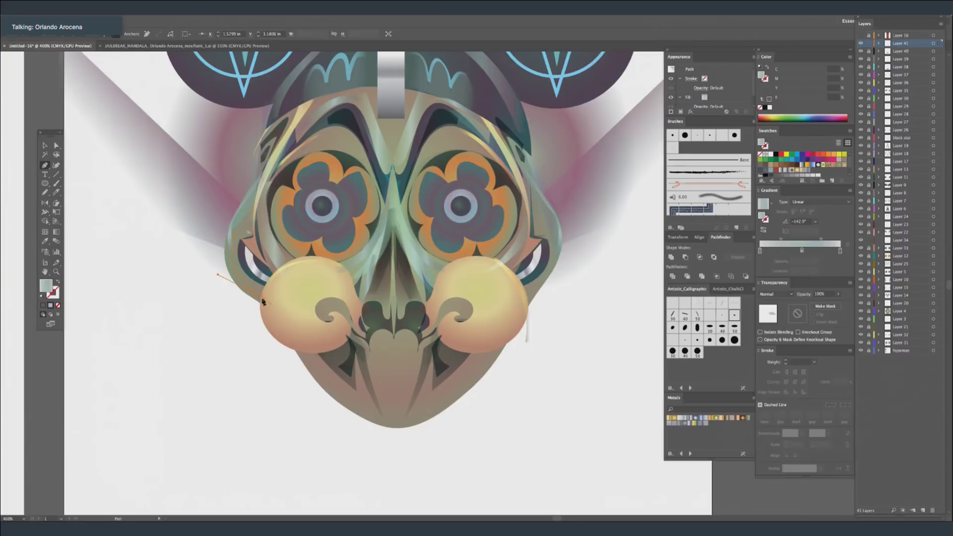
left_click(265, 285)
left_click_drag(242, 241, 254, 210)
Set the left ear shape's blend mode to Multiply and run its linear gradient across it at a shallow diagonal.
left_click(776, 294)
left_click(783, 321)
left_click(57, 232)
left_click_drag(206, 229, 279, 282)
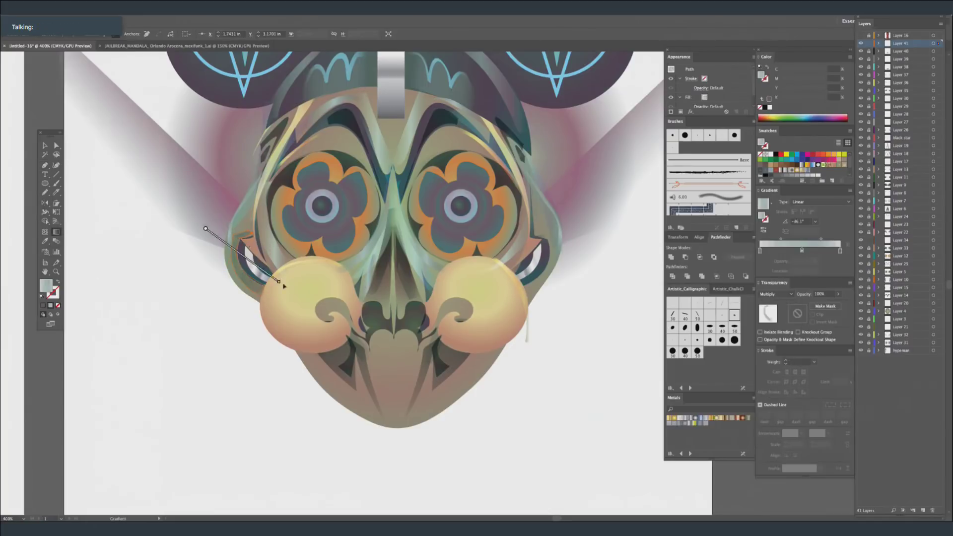
left_click_drag(200, 258, 266, 268)
left_click(215, 363, "super")
key("v")
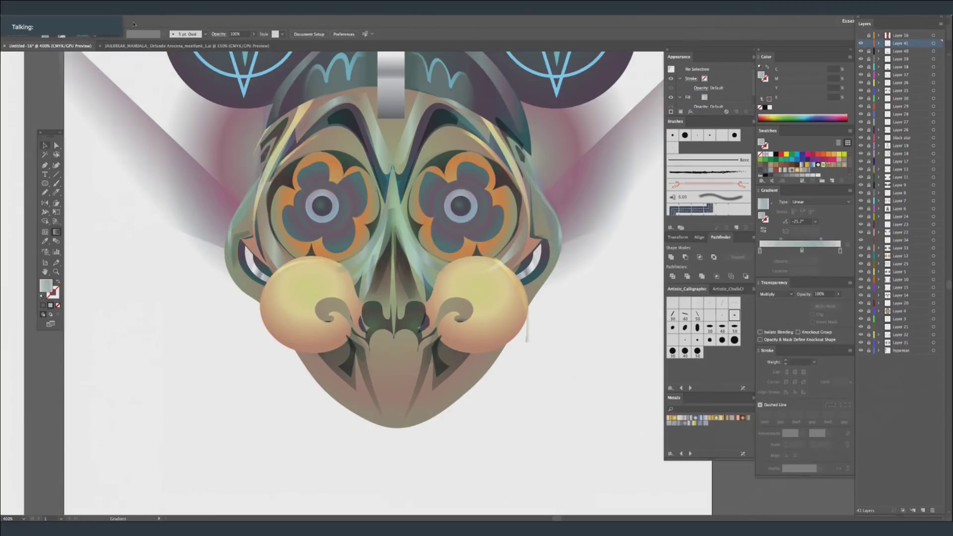
Duplicate the multiplied left ear shape and reflect the copy onto the right ear.
mouse_move(244, 239)
left_mouse_down()
mouse_move(606, 226)
mouse_move(603, 237)
mouse_move(621, 253)
mouse_move(549, 250)
left_mouse_up()
left_click(45, 203)
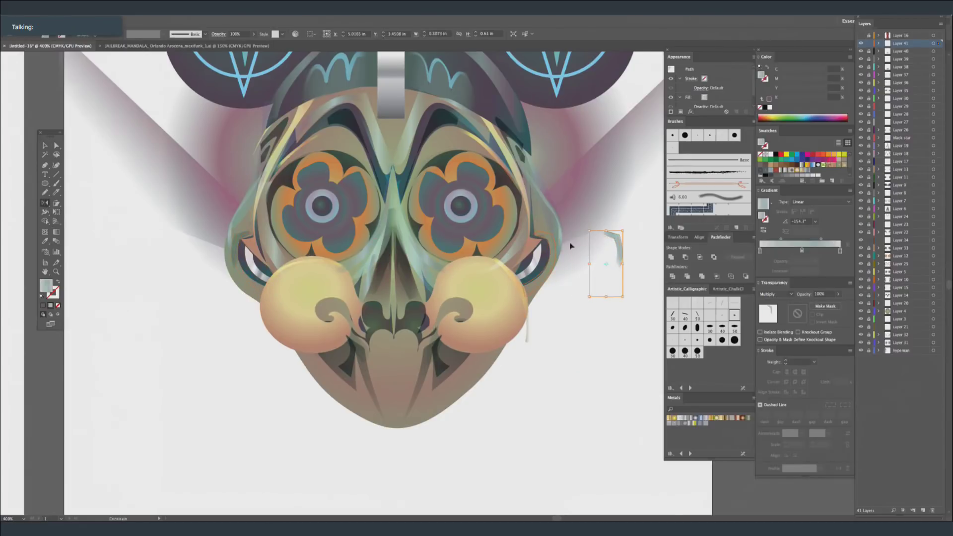
left_click_drag(618, 186, 618, 186)
key("super+shift+a")
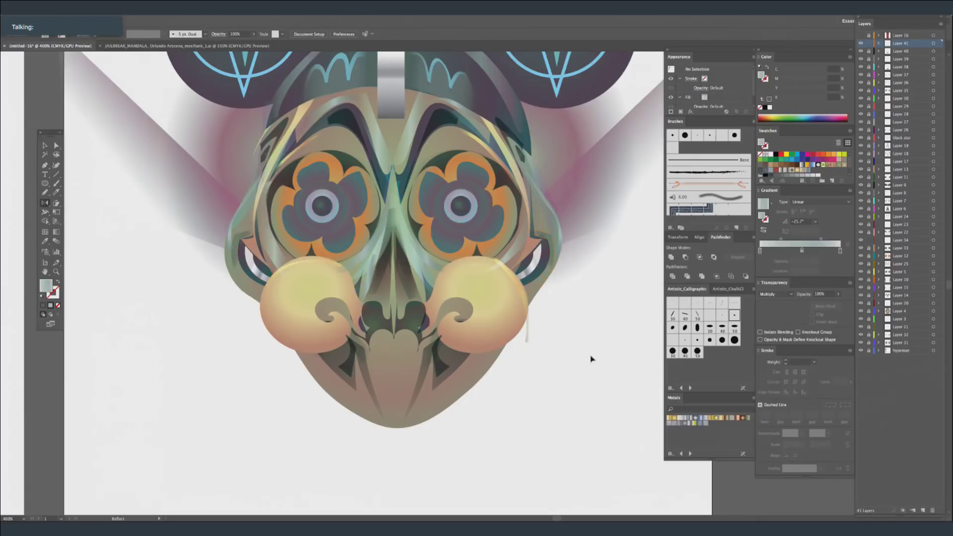
key("super+minus")
key("super+plus")
On a new layer, sketch the left half of a forked tongue about 0.27 in wide and 1.1 in high, filled with the orange-red gradient swatch.
left_click_drag(555, 334, 551, 244)
left_click(924, 511)
left_click(45, 193)
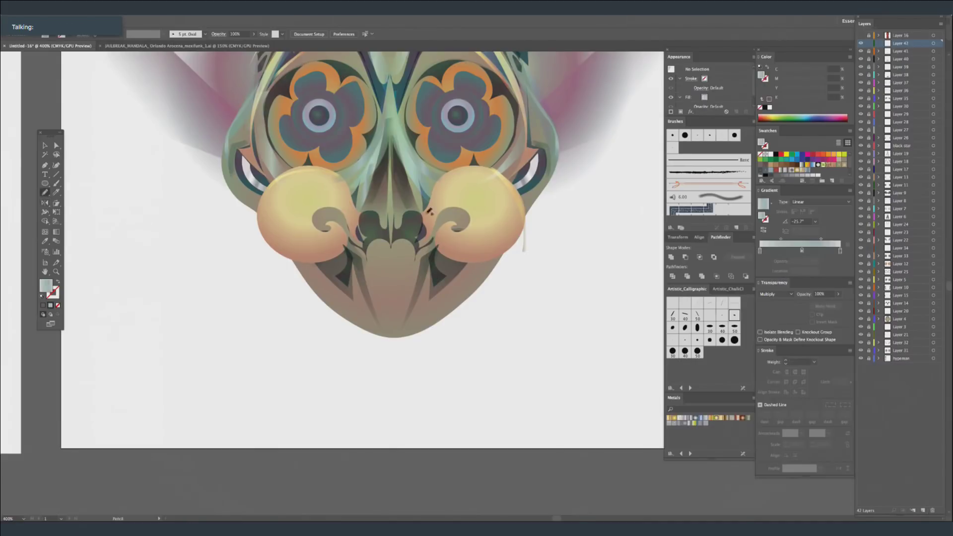
mouse_move(370, 258)
left_mouse_down()
mouse_move(374, 304)
mouse_move(366, 309)
mouse_move(382, 350)
mouse_move(391, 243)
left_mouse_up()
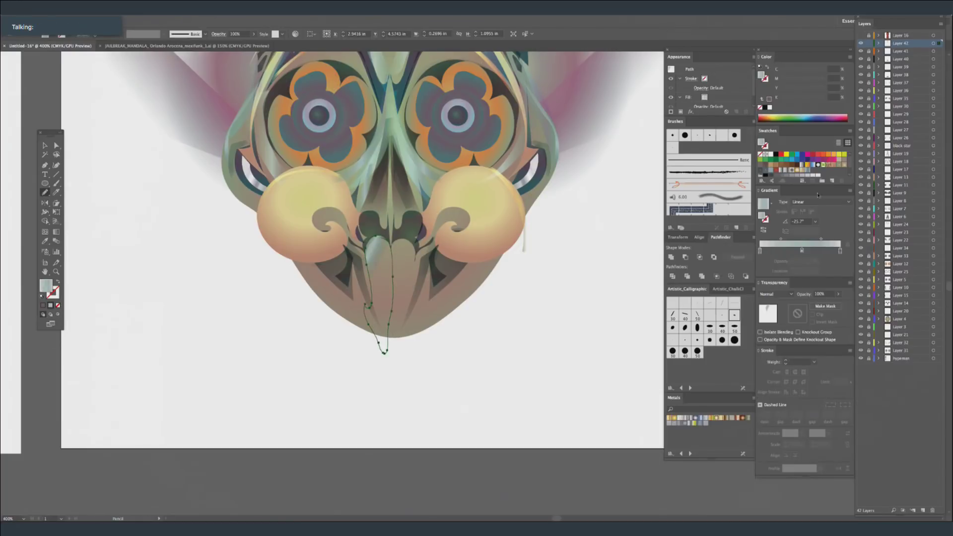
left_click(834, 165)
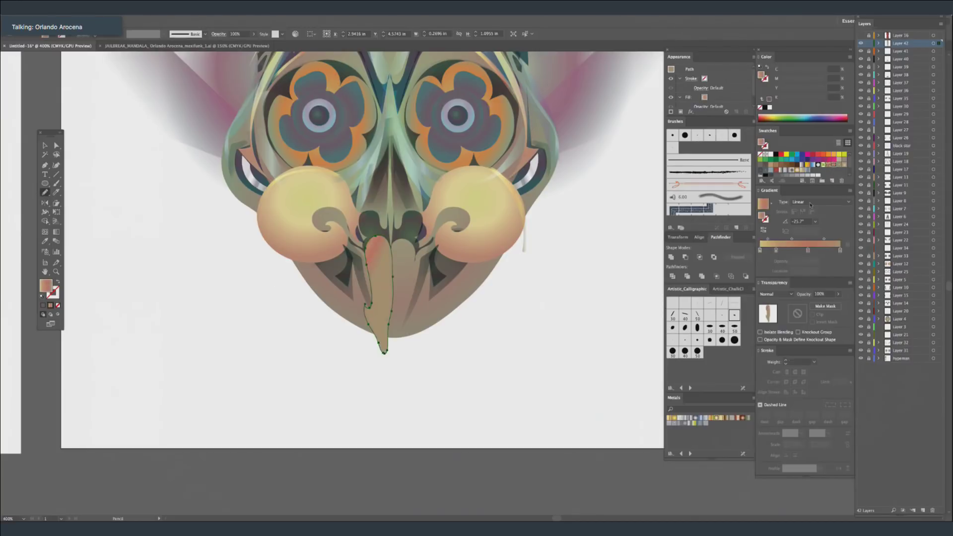
Duplicate and reflect the tongue half onto the right side, then unite both halves into one shape.
key("v")
left_click_drag(375, 269, 403, 278)
left_click(45, 204)
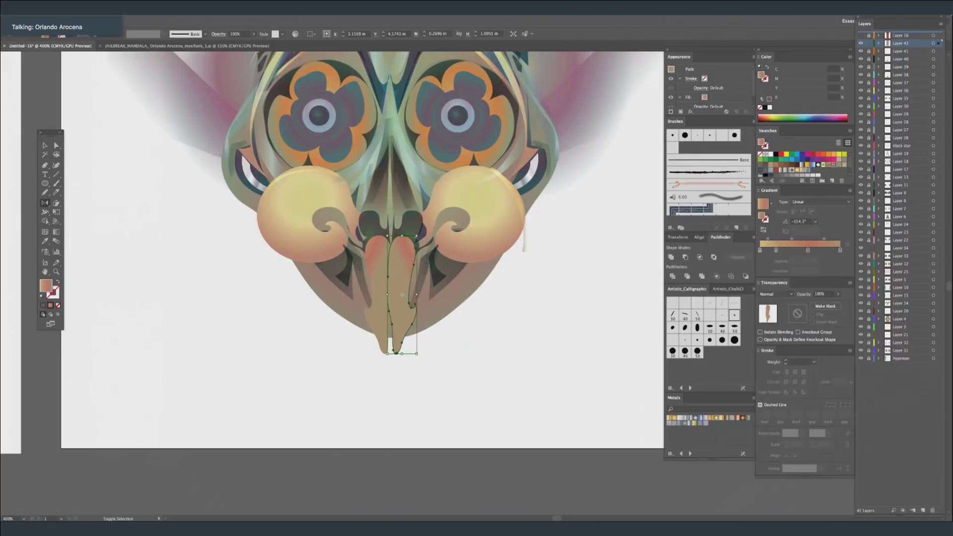
key("super+a")
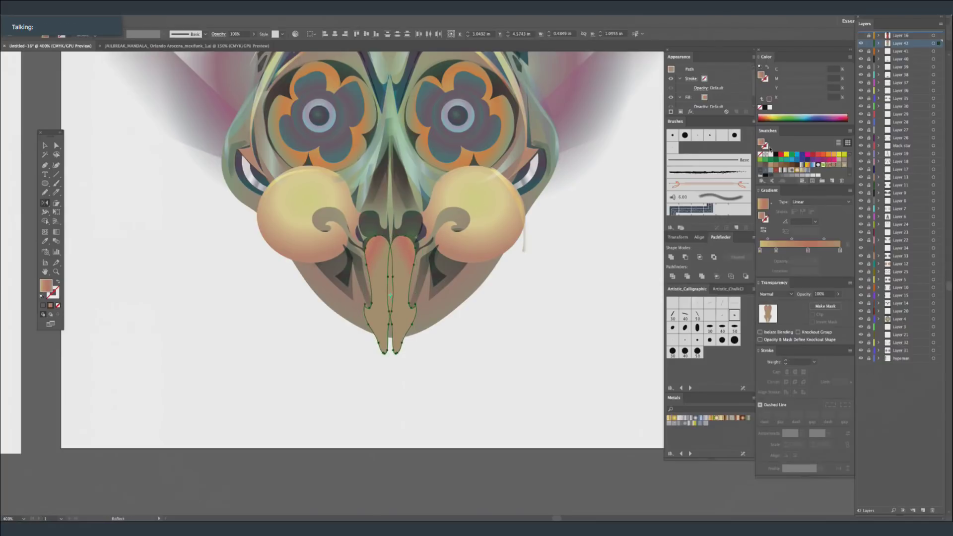
left_click(671, 257)
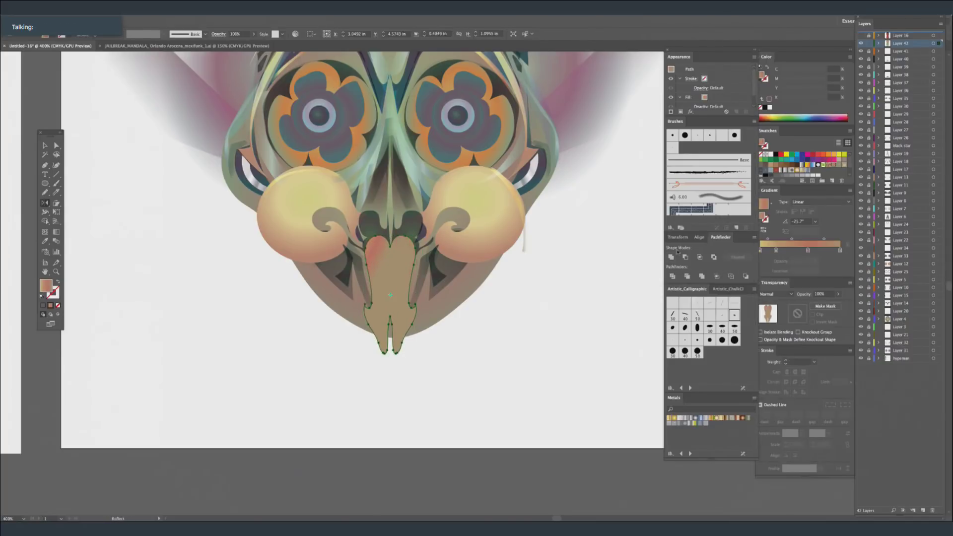
Change the tongue's gradient to Radial and spread it outward from the middle of the shape.
left_click(56, 232)
left_click(823, 202)
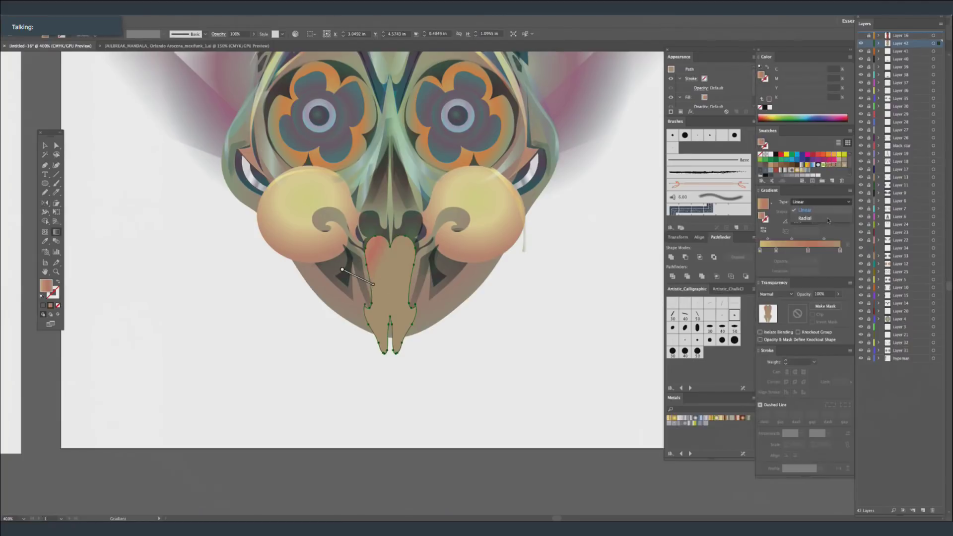
left_click(820, 218)
left_click_drag(392, 251, 391, 195)
mouse_move(423, 294)
left_mouse_down()
mouse_move(420, 278)
mouse_move(443, 278)
mouse_move(425, 292)
left_mouse_up()
Intensify the red stop of the tongue's gradient by raising its magenta to about 82%, and deselect the shape.
key("v")
key("g")
left_click(808, 251)
left_click(818, 81)
key("v")
left_click(591, 343)
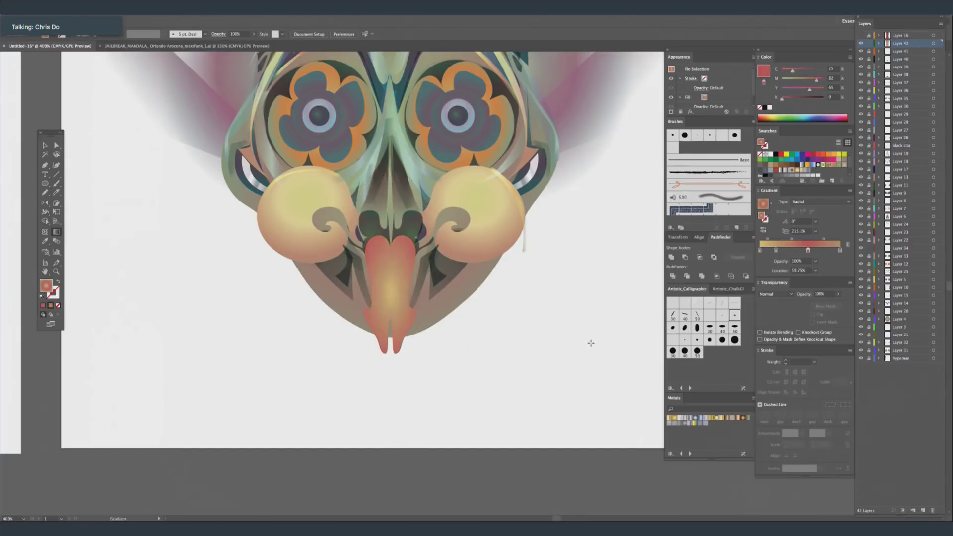
Add a new layer above Layer 41 and move it down the stack to just beneath Layer 12.
key("ctrl+minus")
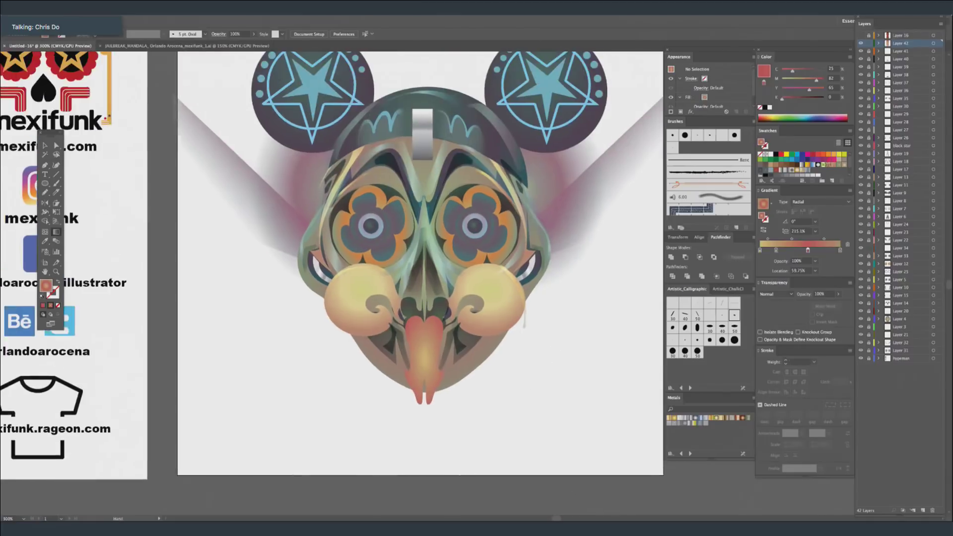
left_click_drag(509, 299, 480, 334)
left_click(918, 51)
left_click(923, 511)
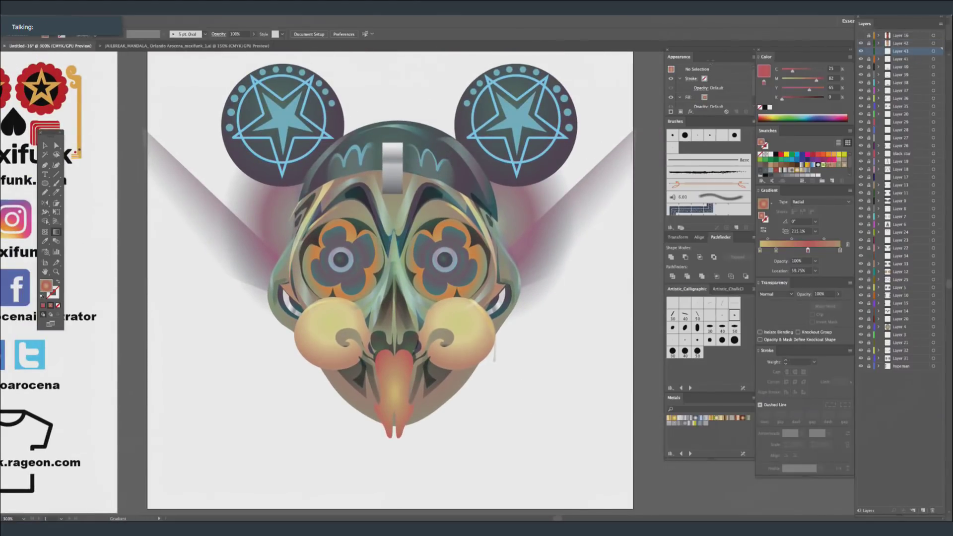
left_click(46, 192)
left_click_drag(919, 53, 921, 276)
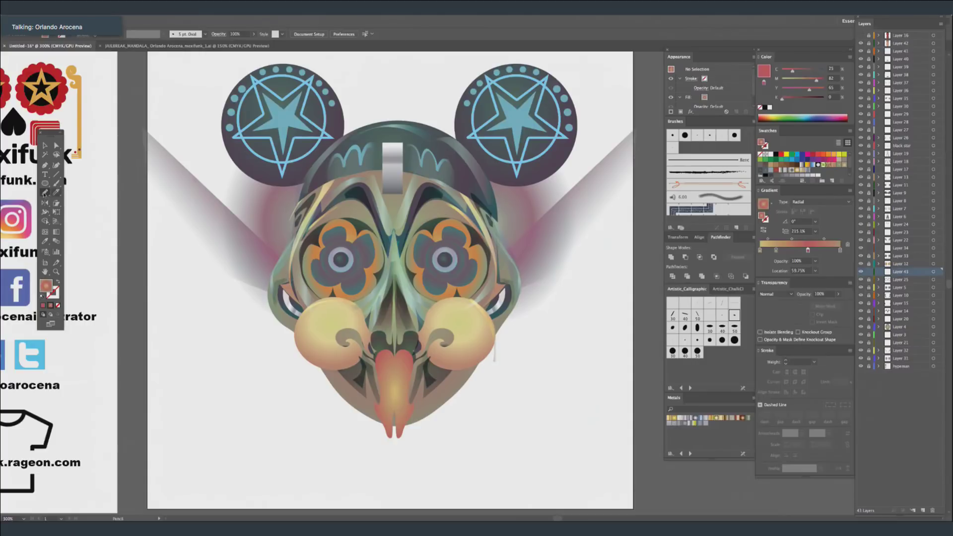
Sketch a curved shadow shape behind the left cheek ball down to the jaw and set its blend mode to Multiply.
mouse_move(347, 305)
left_mouse_down()
mouse_move(313, 358)
mouse_move(354, 397)
left_mouse_up()
left_click_drag(366, 346, 350, 314)
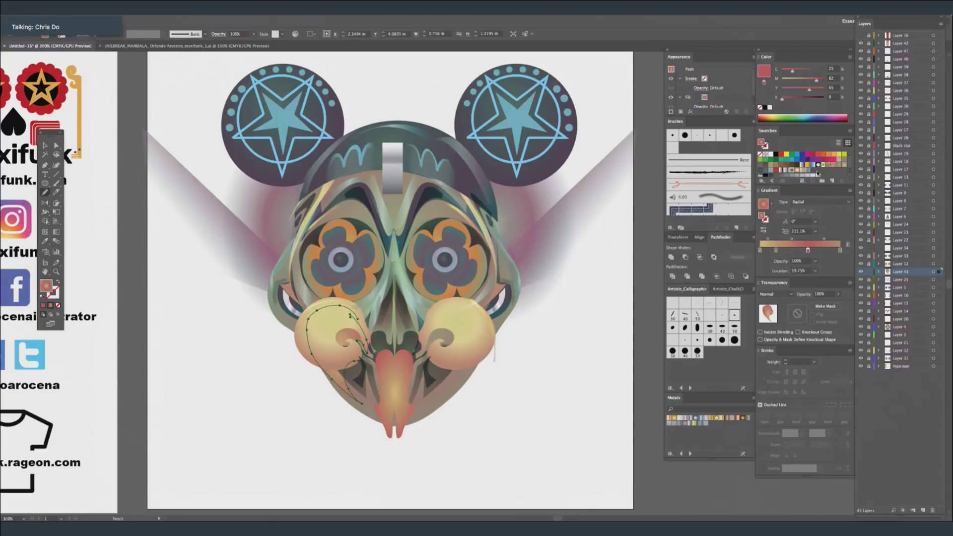
left_click(783, 295)
left_click(792, 320)
key("ctrl+shift+a")
Duplicate the left cheek shadow shape and reflect the copy behind the right cheek ball.
left_click(45, 146)
mouse_move(351, 320)
left_mouse_down()
mouse_move(551, 320)
mouse_move(505, 347)
mouse_move(446, 361)
left_mouse_up()
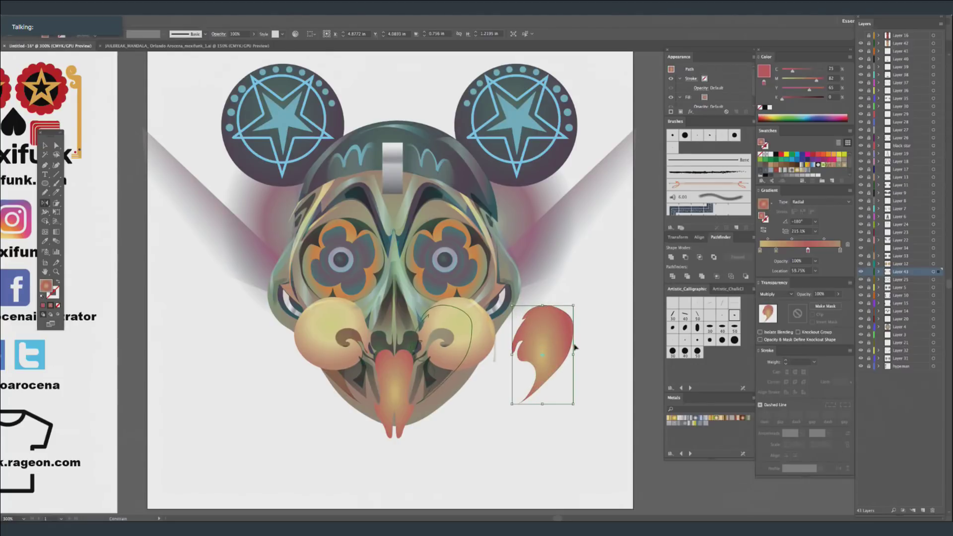
left_click(574, 349, "super")
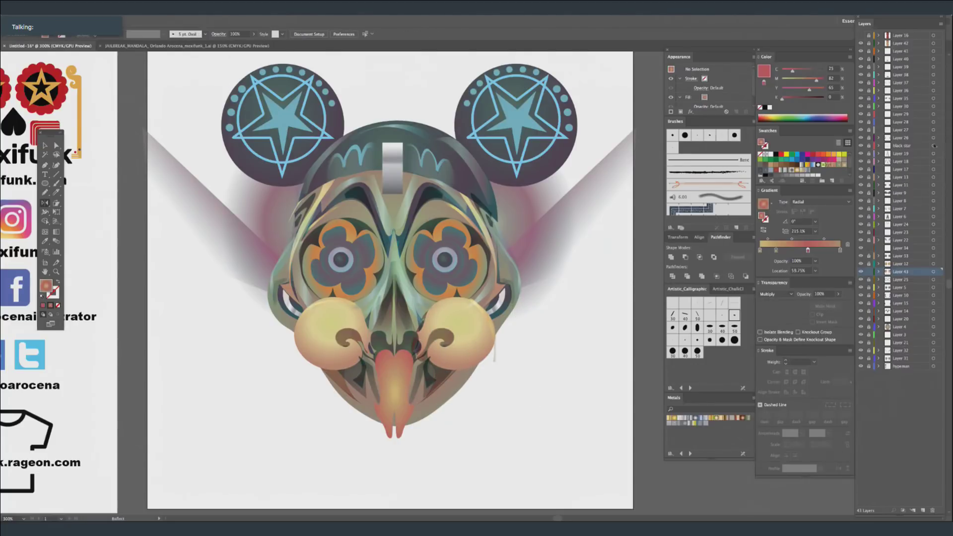
Add a new layer above Layer 42 and make the orange-red gradient Linear, with its yellow stop at 0% opacity.
left_click(916, 45)
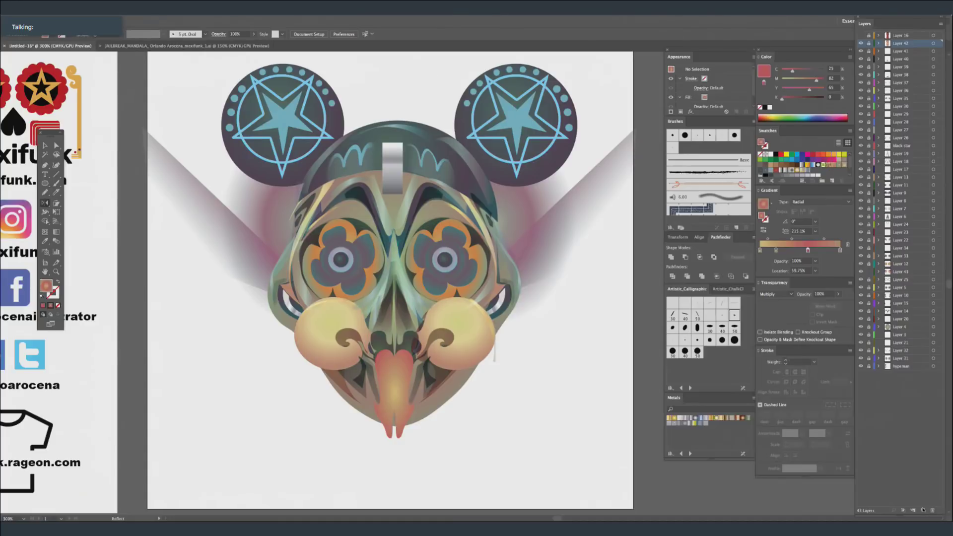
key("super+l")
left_click_drag(808, 251, 760, 256)
left_click(767, 250)
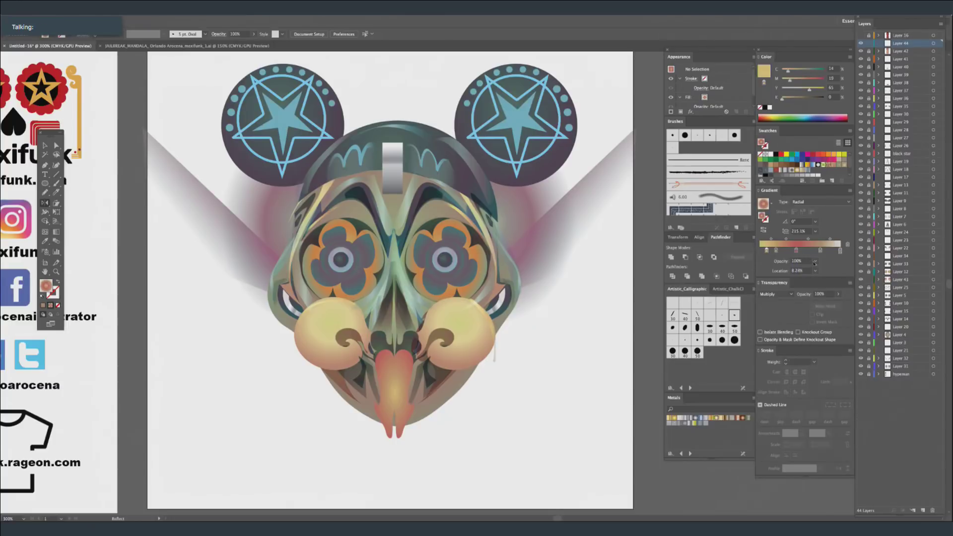
left_click(815, 261)
left_click(824, 270)
left_click(820, 202)
left_click(819, 210)
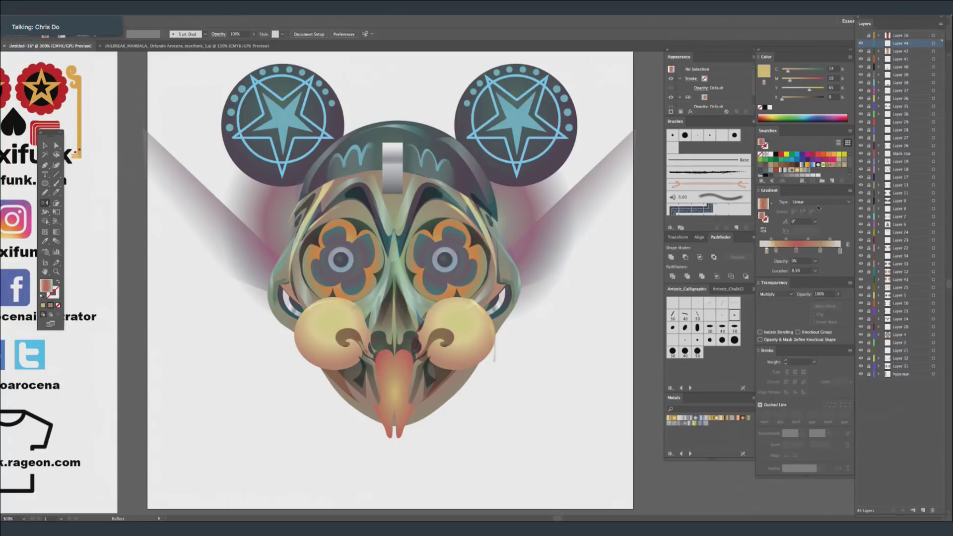
Move Layer 44 to just beneath Layer 12 and paint thin red gradient brush strokes along the lower jaw.
left_click(840, 175)
left_click(56, 183)
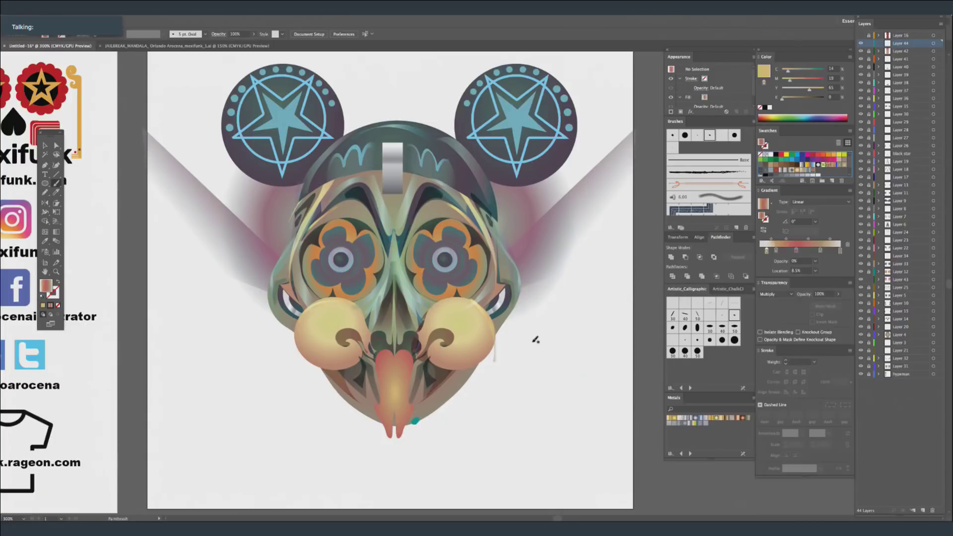
left_click_drag(426, 411, 514, 310)
key("ctrl+z")
left_click_drag(923, 46, 917, 274)
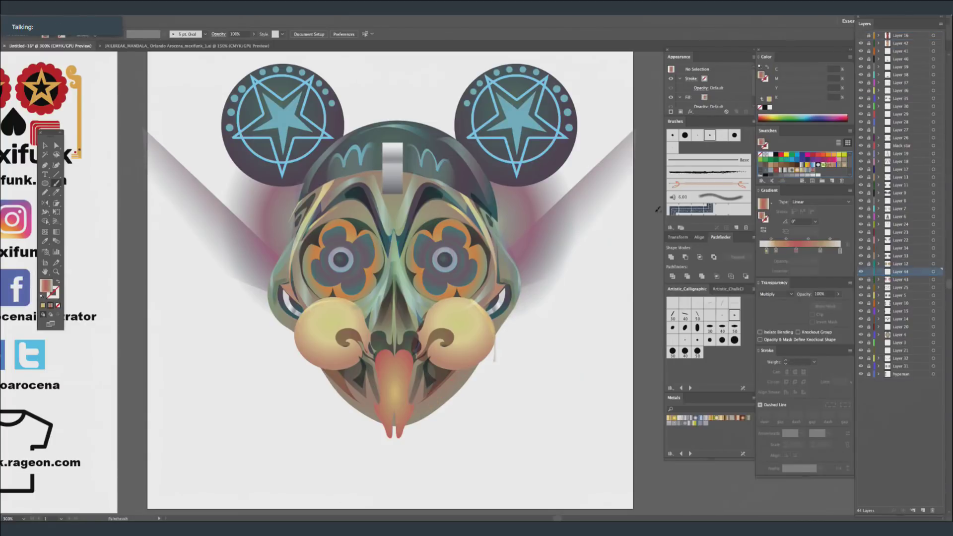
left_click_drag(513, 323, 505, 390)
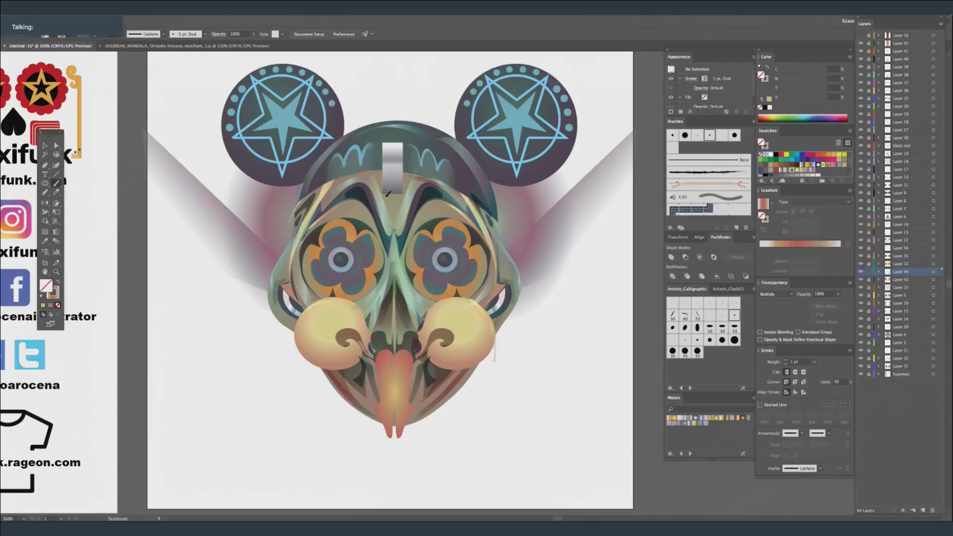
Paint a gradient brush stroke across the forehead beneath the grey bar and add a new layer above Layer 44.
key("super+z")
left_click_drag(379, 193, 408, 193)
scroll(325, 236, "down", 2)
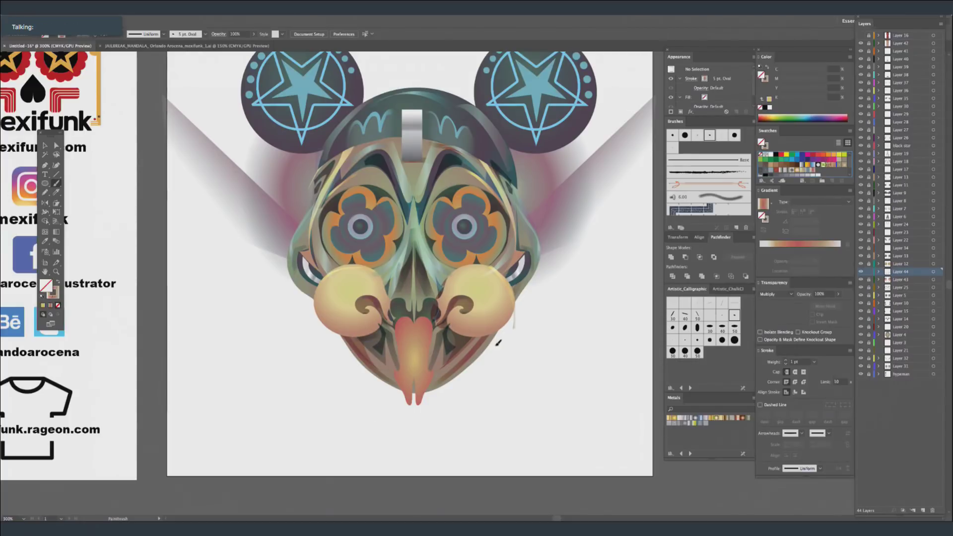
left_click_drag(512, 330, 516, 339)
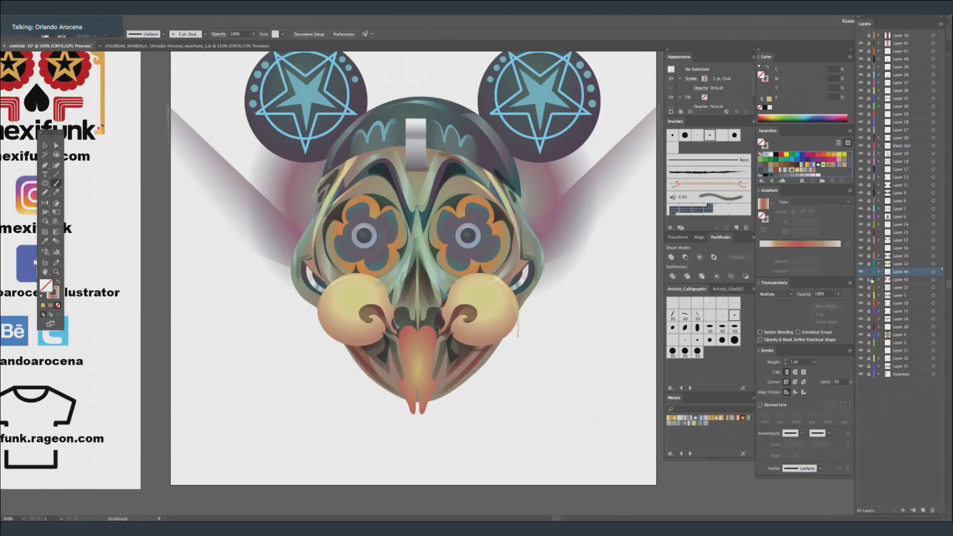
left_click(923, 510)
left_click(78, 11)
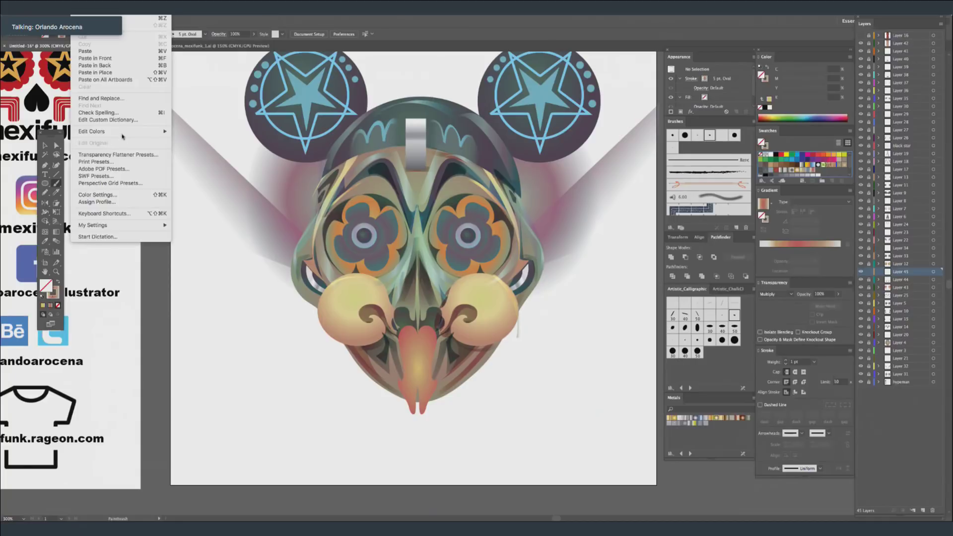
mouse_move(134, 133)
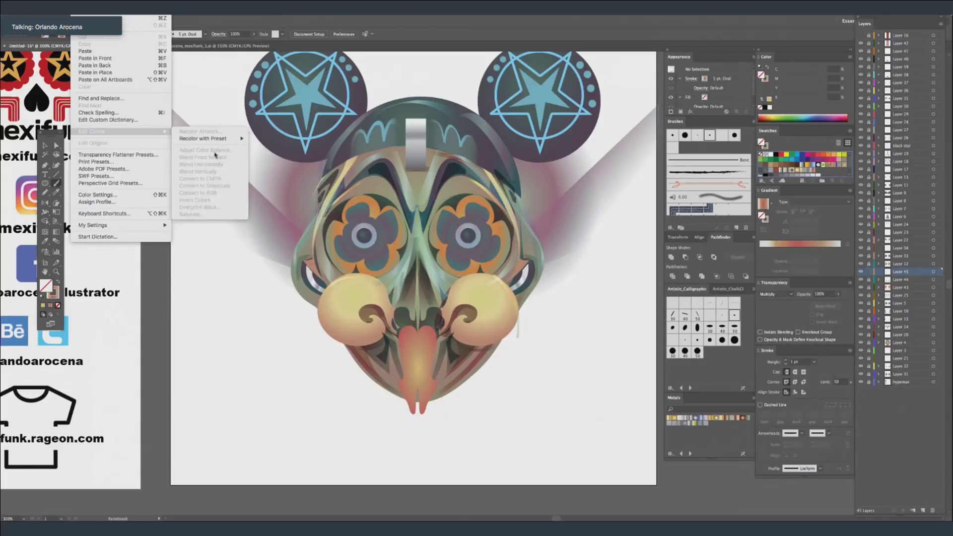
left_click(212, 238)
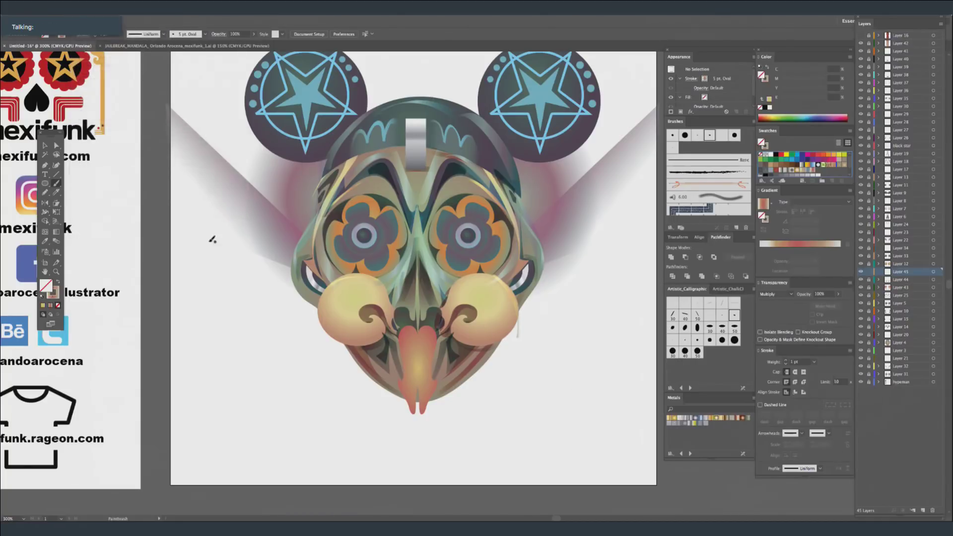
Add a new layer directly above Layer 41 for further eye and face details.
key("super+minus")
key("super+equal")
key("super+equal")
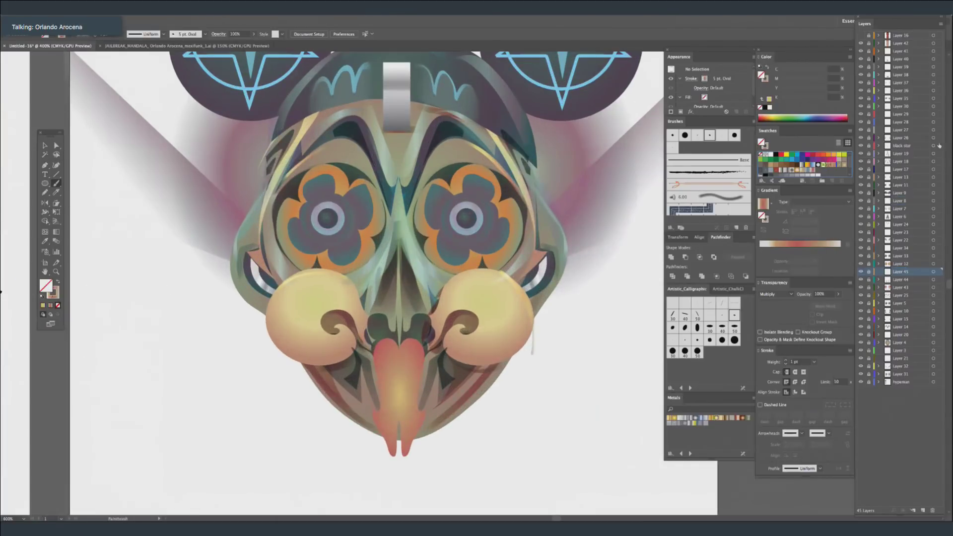
left_click(912, 51)
left_click(921, 513)
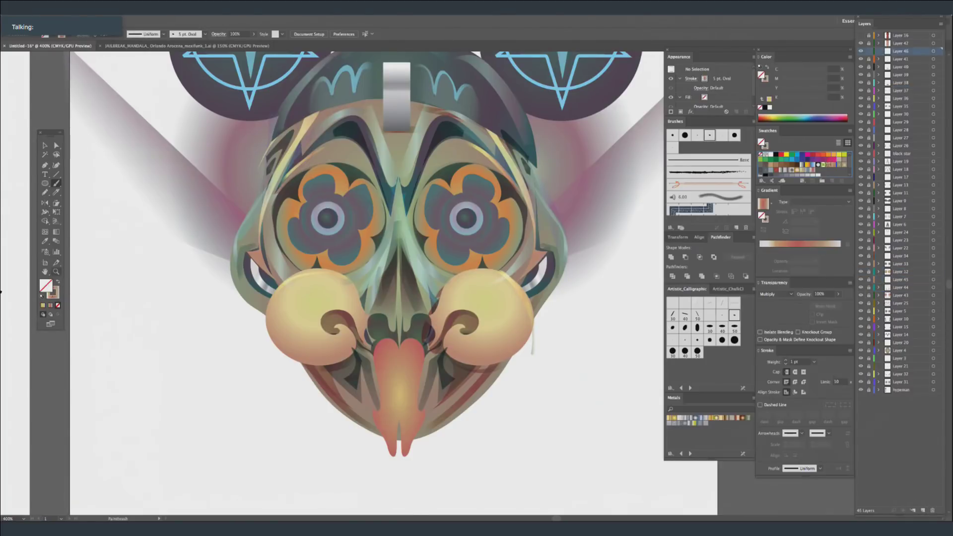
Paint red linear gradient brush strokes in Overlay mode over the orange flower petals of both eyes.
left_click(766, 220)
left_click(778, 294)
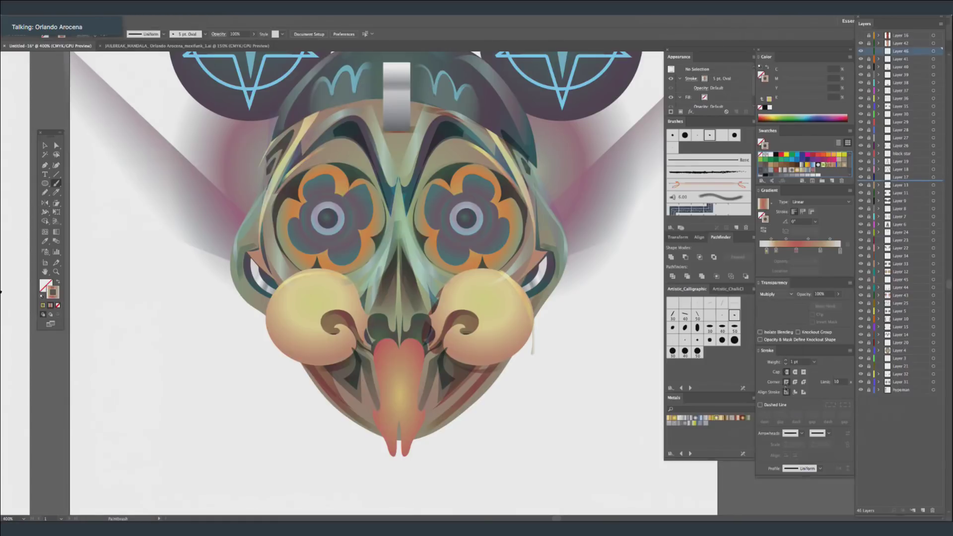
left_click(777, 368)
left_click_drag(320, 254, 341, 269)
left_click_drag(369, 232, 363, 223)
left_click_drag(346, 186, 340, 196)
left_click_drag(445, 185, 423, 193)
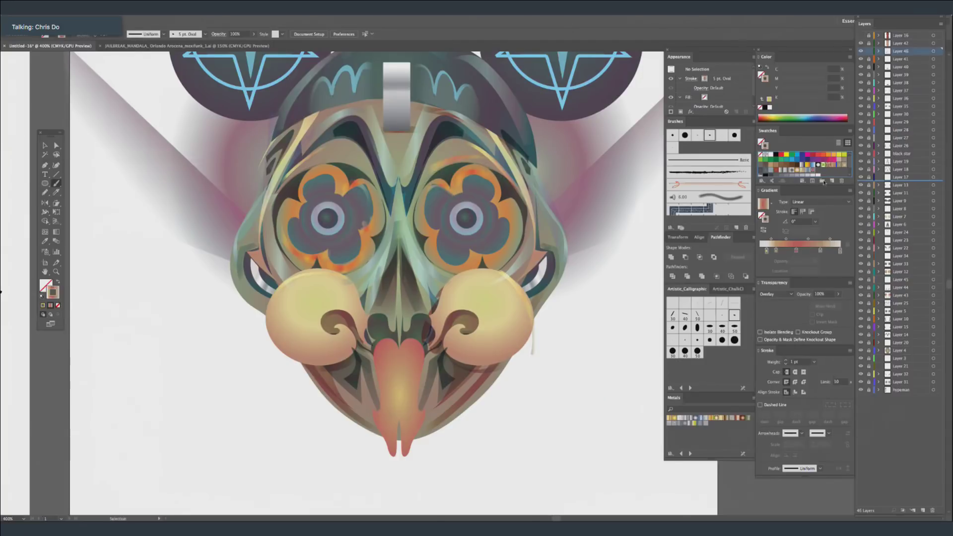
Reduce the stroke gradient to three stops with a pale grey-green middle, and try Overlay strokes along the upper eye rims.
left_click_drag(796, 251, 818, 174)
mouse_move(793, 72)
left_mouse_down()
mouse_move(801, 70)
mouse_move(792, 80)
left_mouse_up()
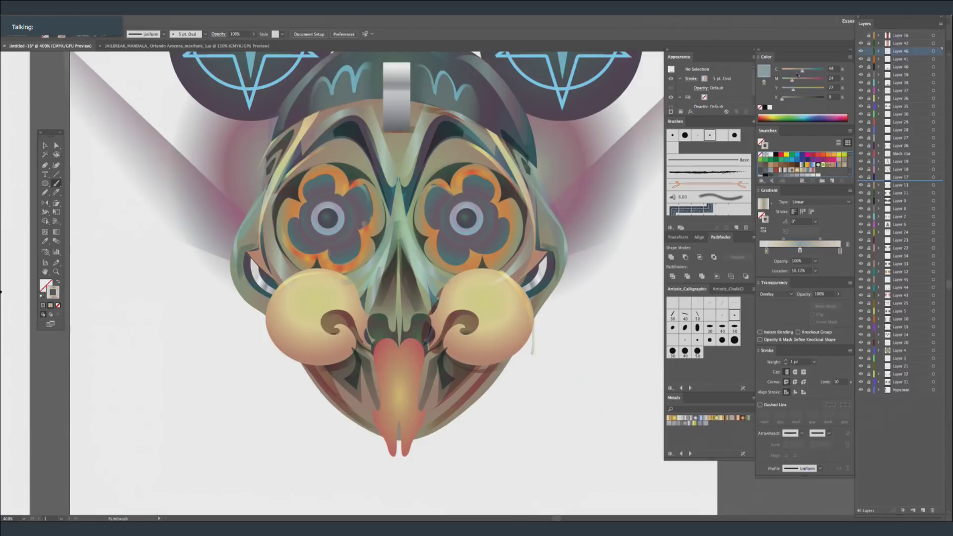
left_click(794, 72)
left_click_drag(298, 170, 354, 160)
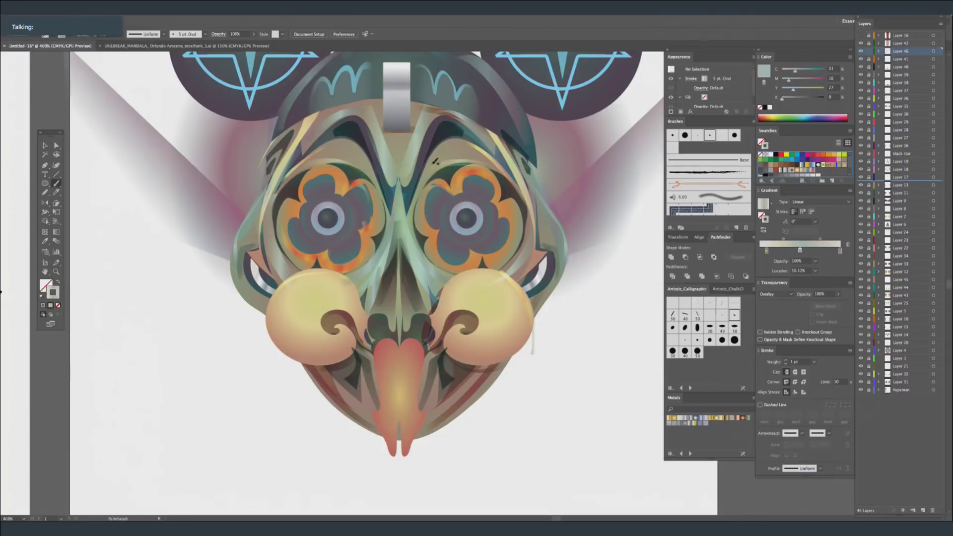
left_click_drag(427, 172, 446, 158)
key("ctrl+z")
Switch the blending mode to Multiply and paint thin gradient strokes above the left eye and beside the tongue.
left_click(775, 294)
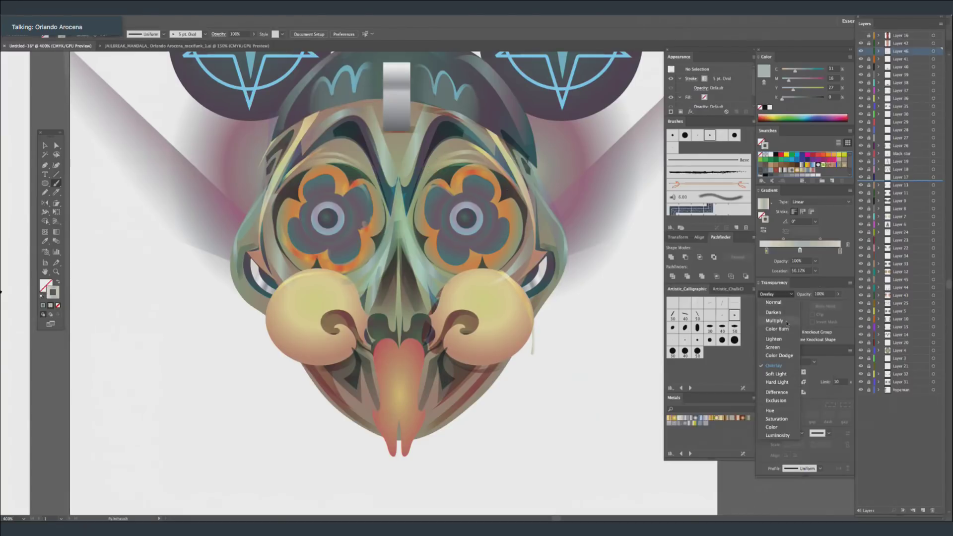
left_click(773, 328)
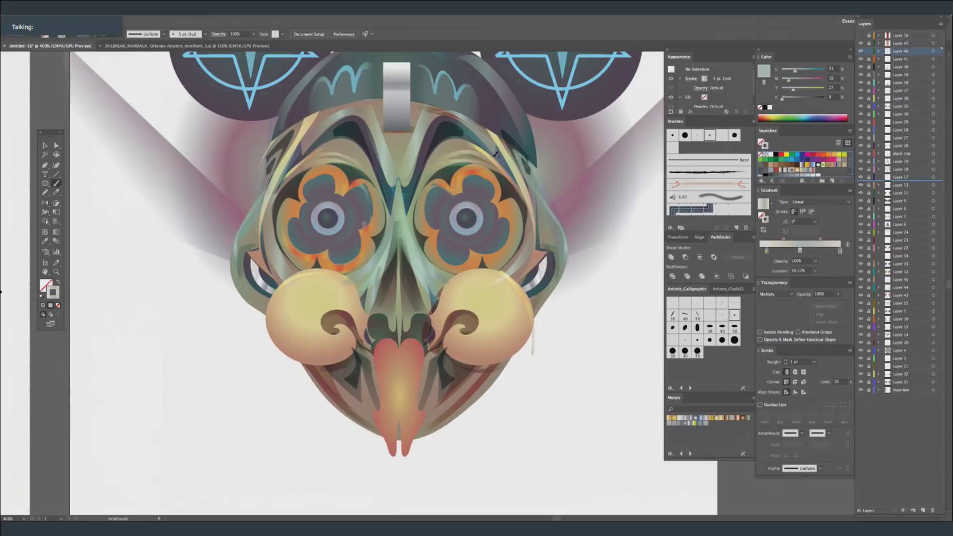
left_click_drag(306, 165, 351, 163)
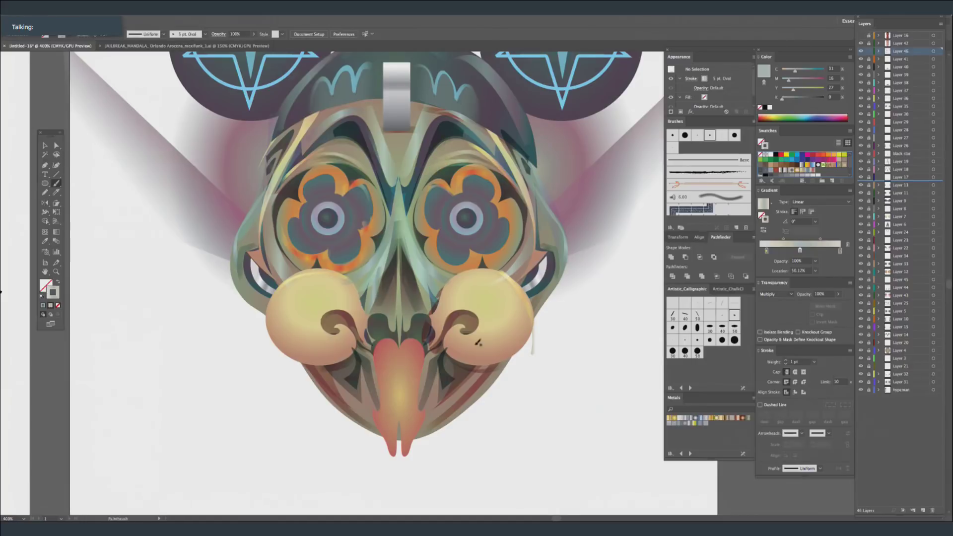
left_click_drag(280, 272, 302, 248)
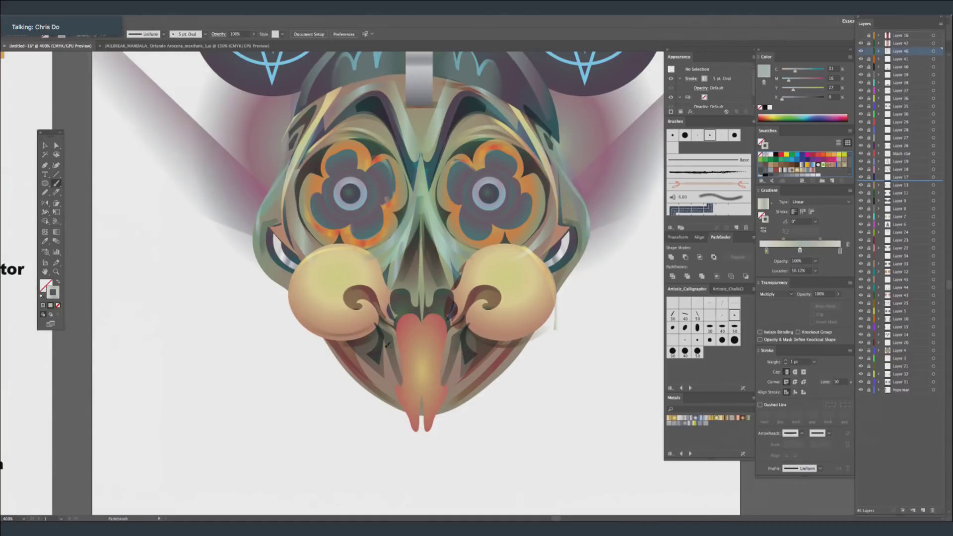
left_click_drag(386, 330, 403, 390)
Darken the gradient's middle stop to a deep green-grey by raising its cyan, magenta, yellow and black values.
key("space")
left_click_drag(232, 162, 229, 165)
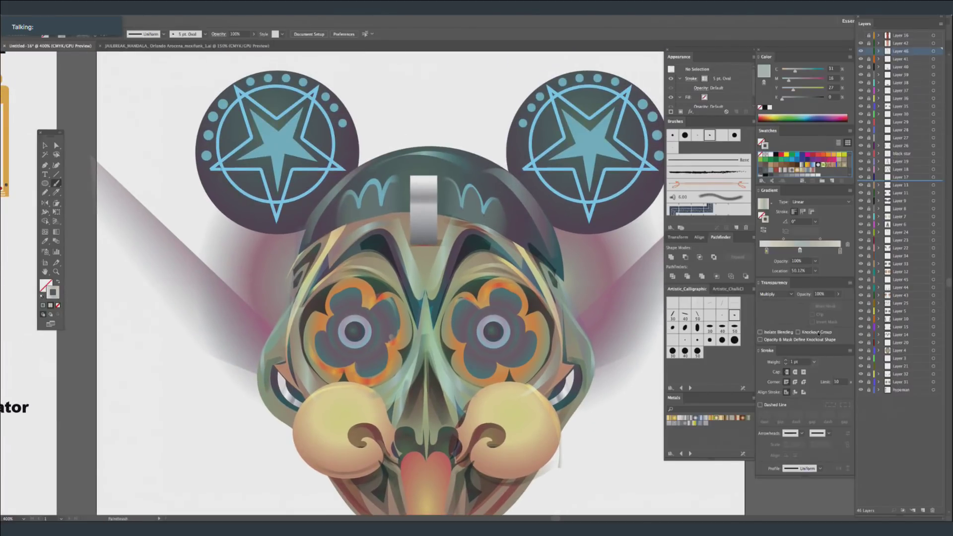
left_click(790, 99)
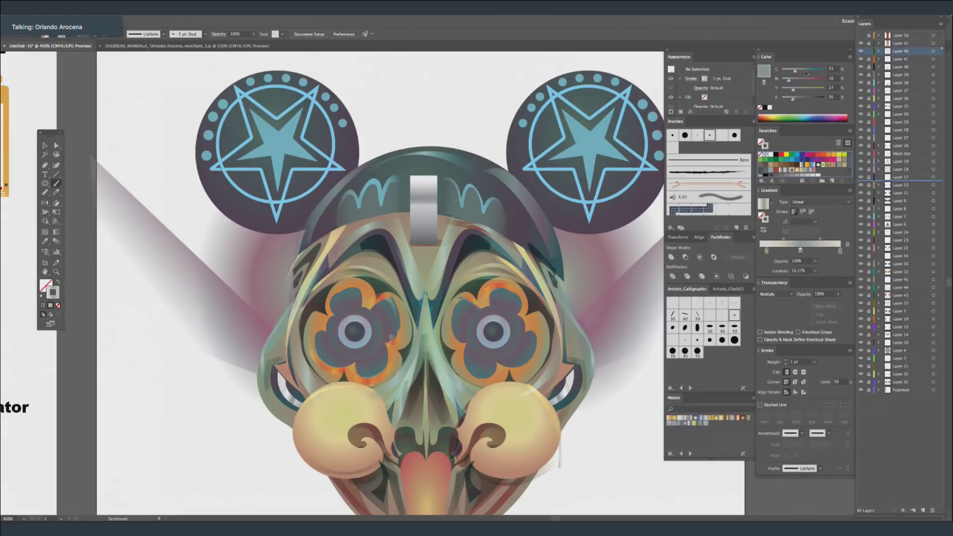
left_click(808, 70)
left_click(799, 80)
left_click(804, 88)
left_click(810, 98)
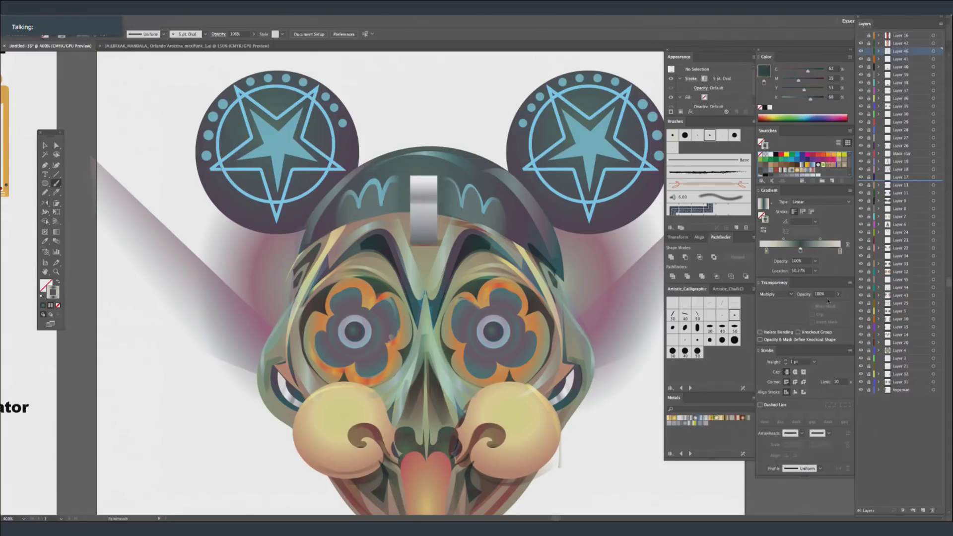
Set the stroke weight to 6 pt and paint dark Multiply shadow strokes across the lower part of both ears.
left_click(815, 362)
left_click(825, 249)
left_click_drag(199, 164, 279, 215)
key("super+z")
left_click_drag(202, 153, 293, 217)
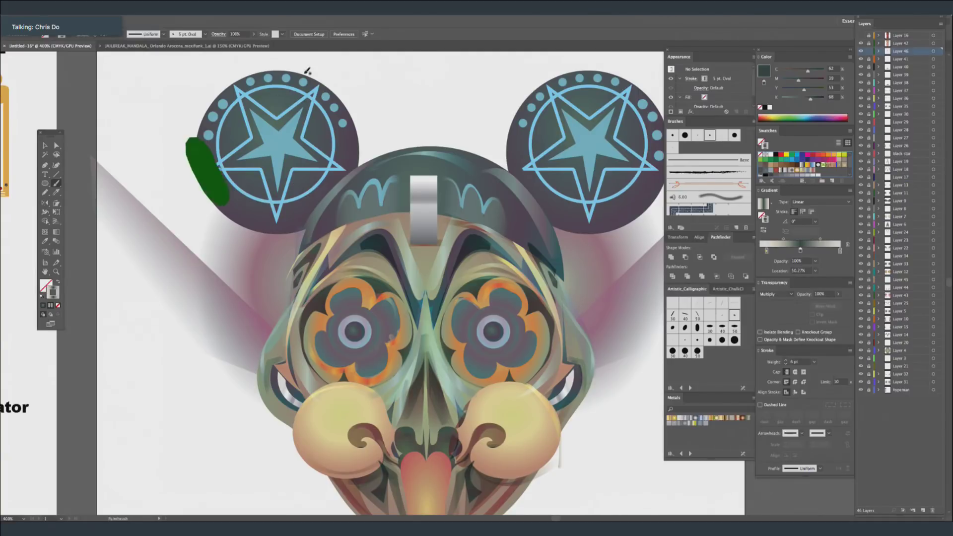
mouse_move(533, 171)
left_mouse_down()
mouse_move(561, 203)
mouse_move(619, 218)
left_mouse_up()
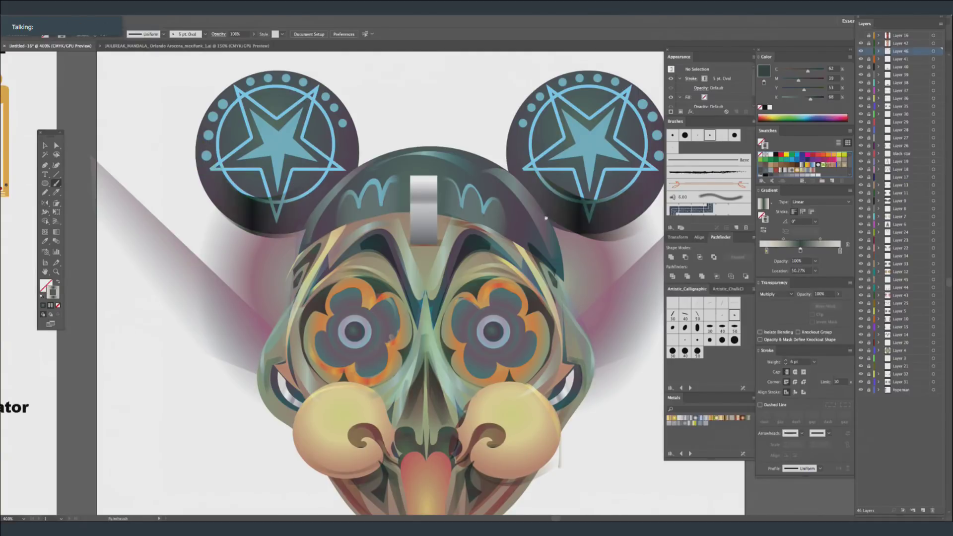
Try painting dark gradient shadow strokes over the cap.
left_click_drag(546, 217, 515, 171)
left_click_drag(492, 231, 474, 165)
mouse_move(300, 111)
left_mouse_down()
mouse_move(320, 195)
mouse_move(370, 165)
mouse_move(383, 230)
mouse_move(398, 224)
mouse_move(418, 138)
left_mouse_up()
key("super+z")
key("super+z")
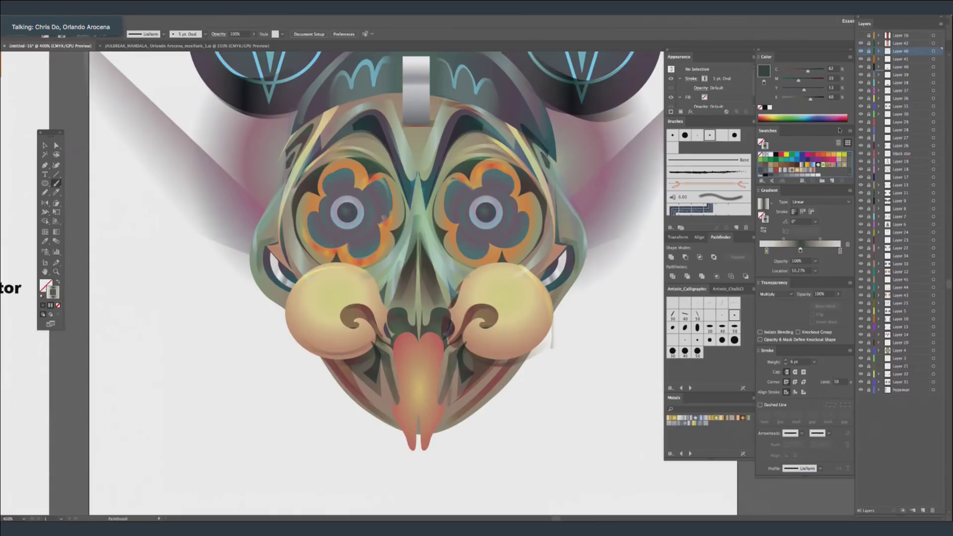
Choose a different calligraphic brush, add a new layer above Layer 46 and paint a curved shadow stroke on the left cheek ball.
left_click(722, 314)
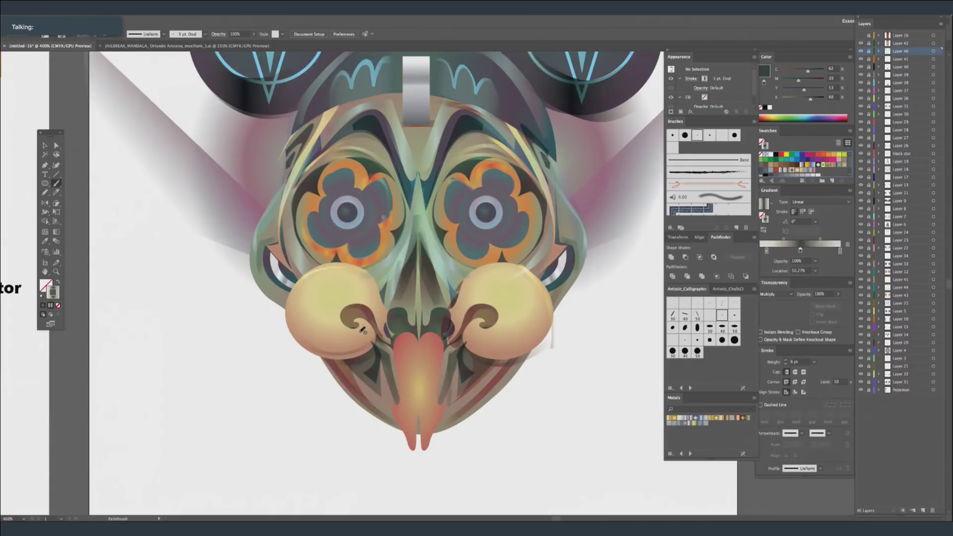
left_click(922, 511)
mouse_move(373, 341)
left_mouse_down()
mouse_move(344, 339)
mouse_move(322, 325)
mouse_move(315, 290)
mouse_move(361, 281)
mouse_move(379, 337)
mouse_move(370, 293)
left_mouse_up()
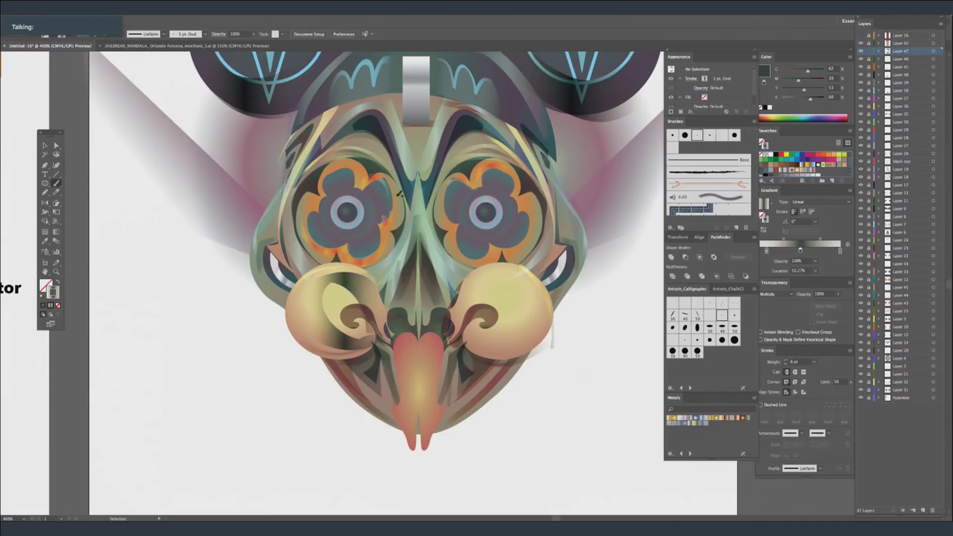
Apply a flat calligraphic brush and Hard Light blending to the selected gradient stroke on the left cheek, then deselect it.
left_click(699, 305)
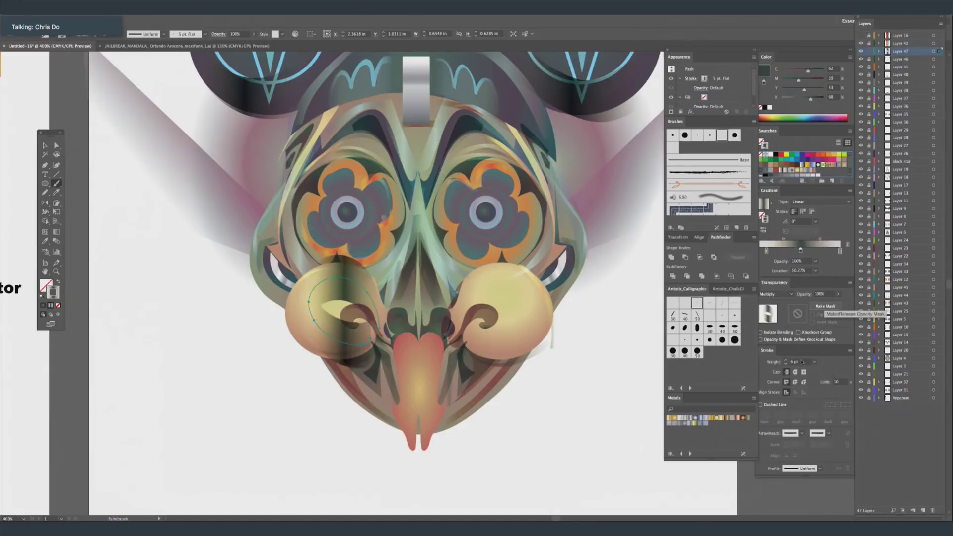
left_click(775, 293)
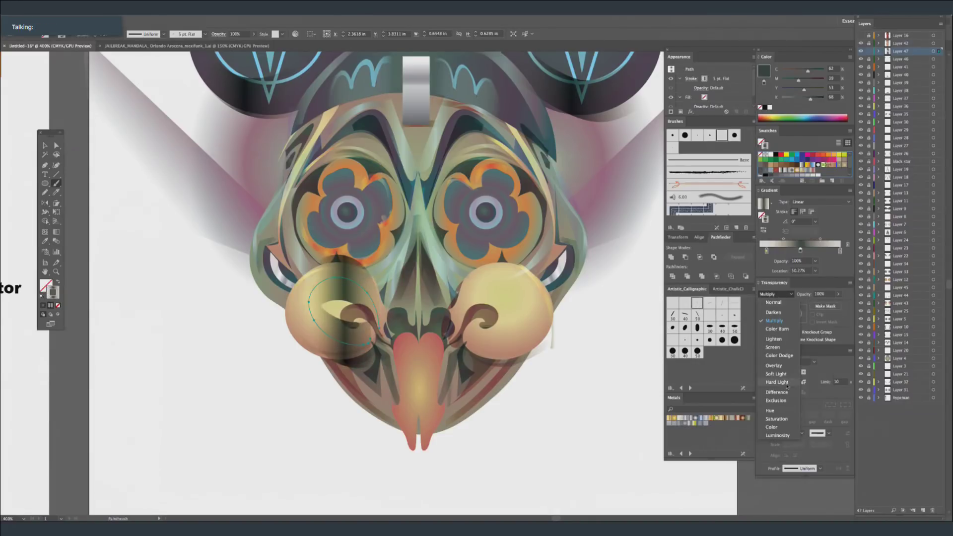
left_click(777, 382)
key("ctrl+shift+a")
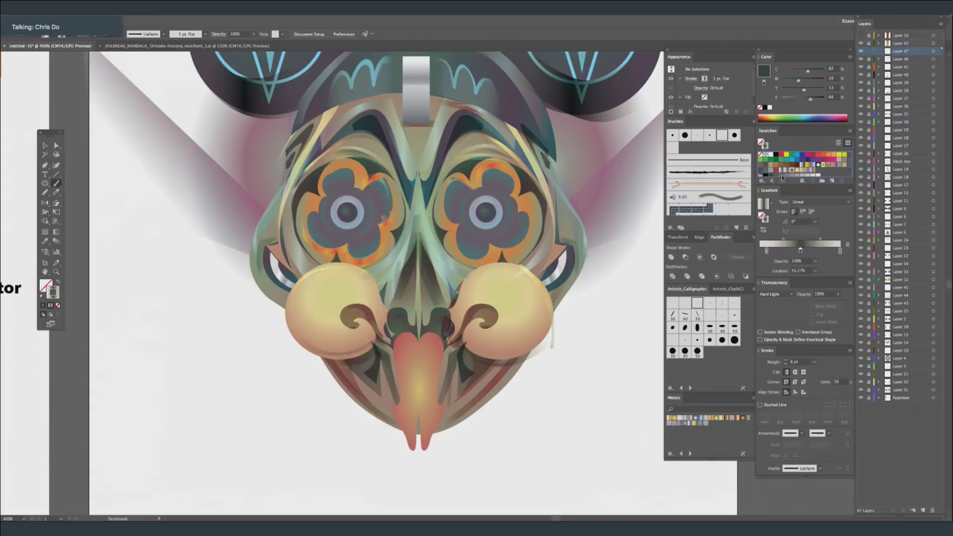
Draw a freehand shape with the Pencil along the left side of the tongue, filled with a red radial gradient swatch.
left_click(777, 172)
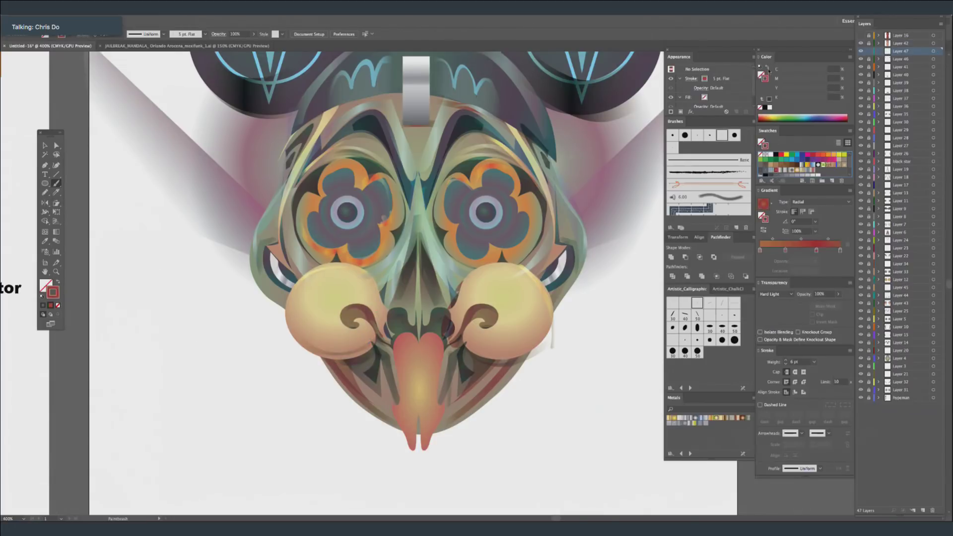
key("shift+x")
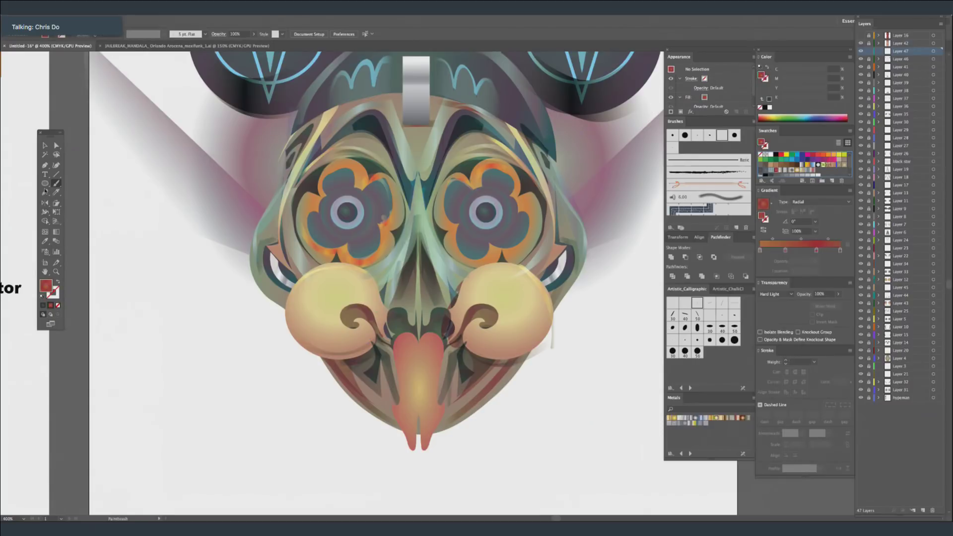
key("n")
mouse_move(411, 449)
left_mouse_down()
mouse_move(417, 413)
mouse_move(427, 448)
mouse_move(443, 406)
mouse_move(431, 345)
left_mouse_up()
key("super+shift+a")
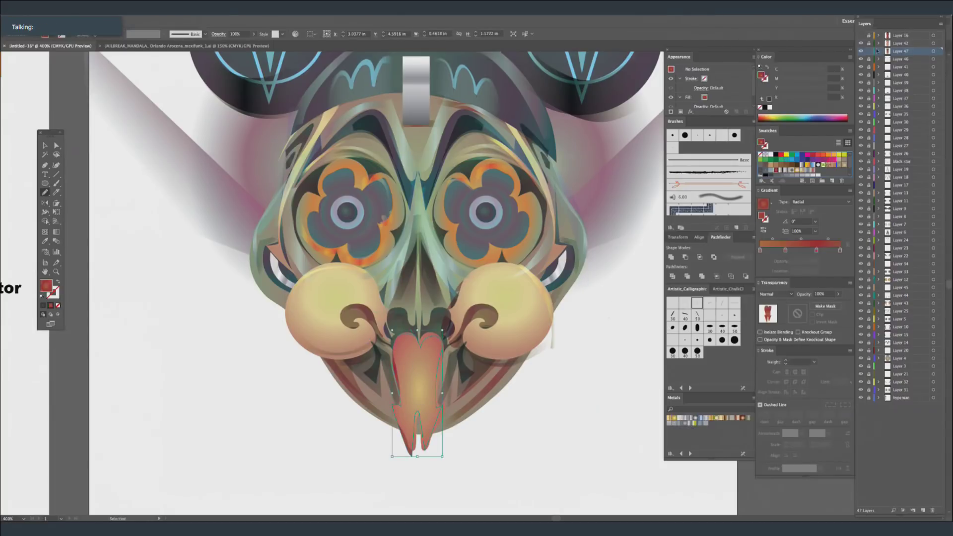
Add a new layer and set up a linear red gradient stroke for the Paintbrush, with transparent ends and the red stop near the middle.
left_click(921, 512)
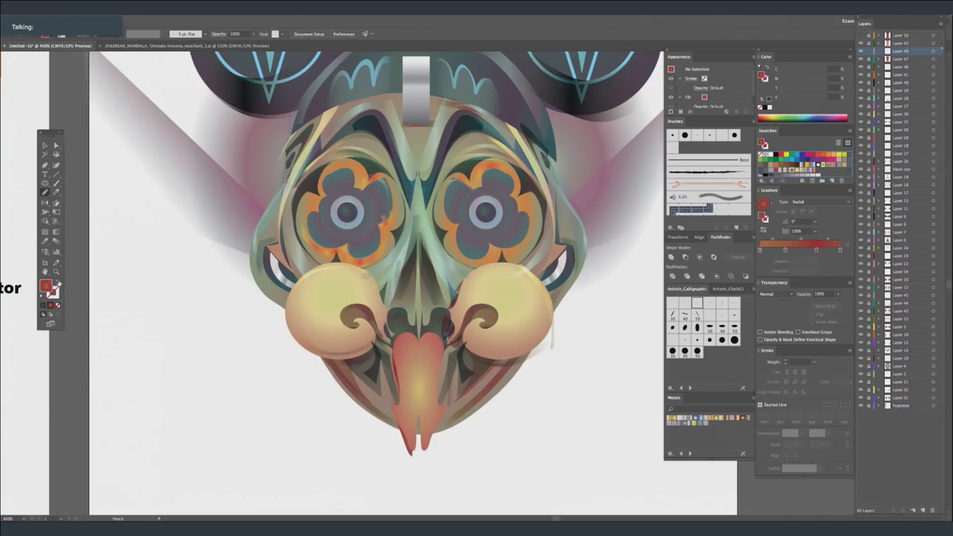
key("shift+x")
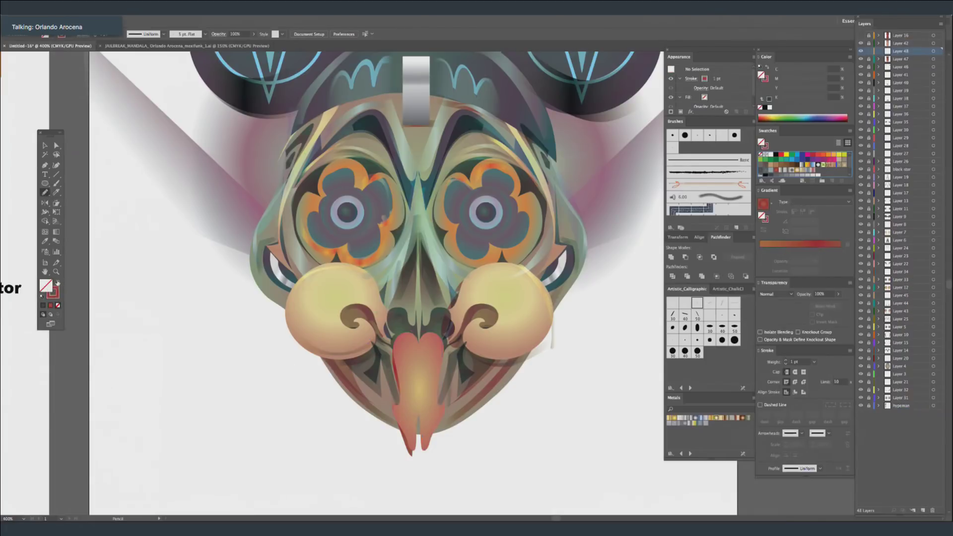
left_click(56, 184)
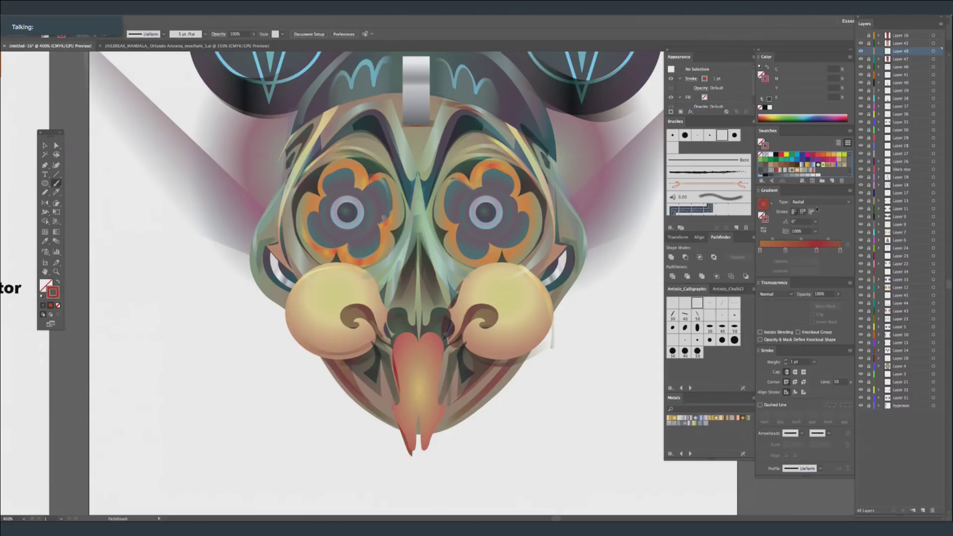
left_click(814, 243)
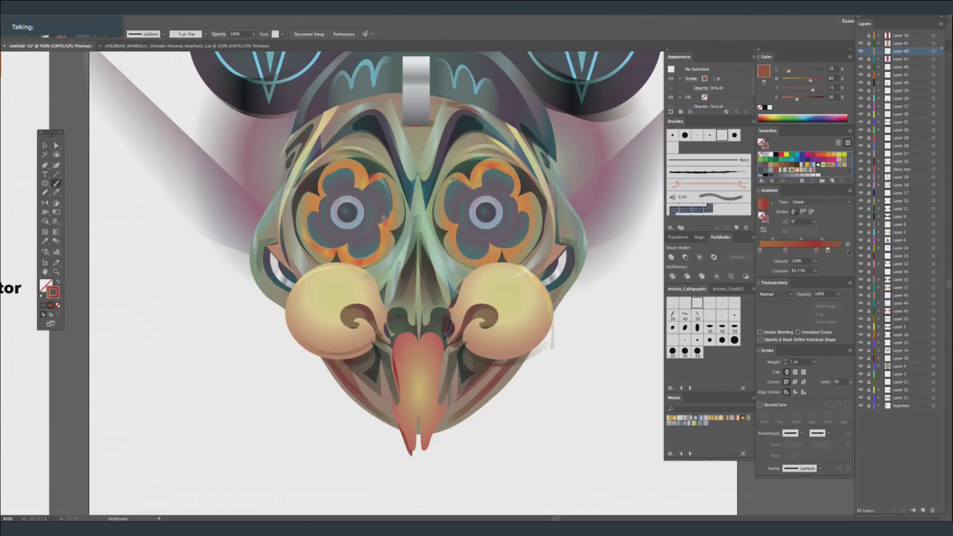
left_click(760, 251)
left_click(815, 262)
left_click(822, 276)
left_click_drag(816, 251, 804, 251)
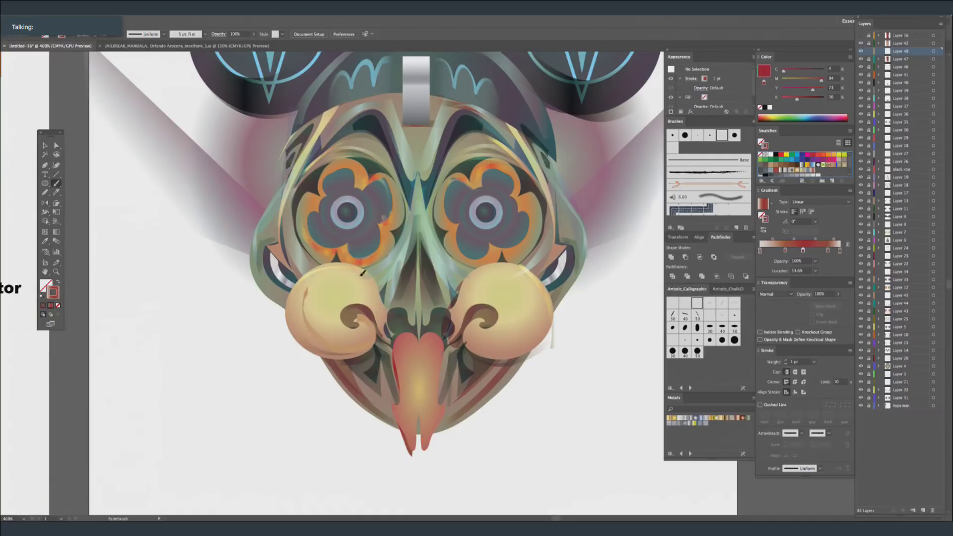
Paint a large red swirl around the left cheek and give it a thinner flat calligraphic brush.
left_click_drag(382, 304, 389, 327)
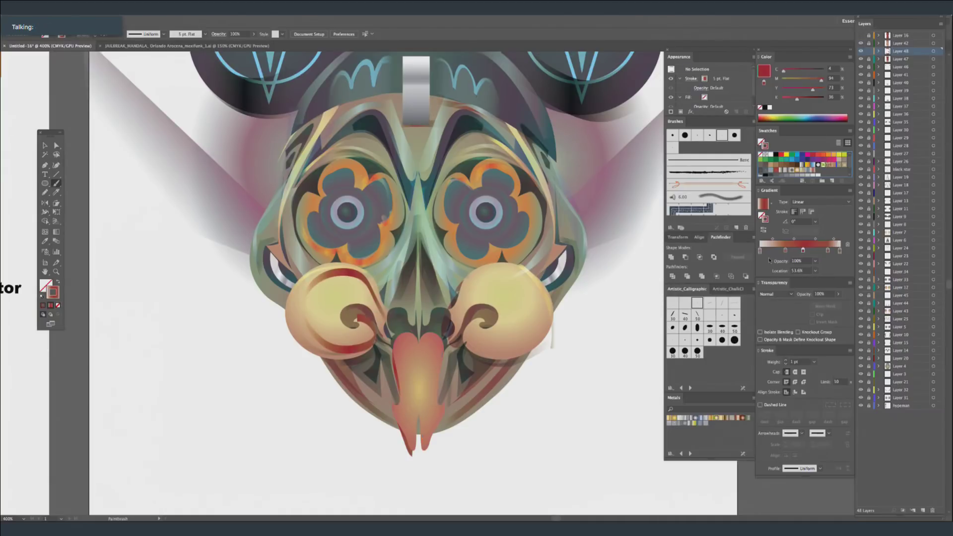
left_click(350, 274, "super")
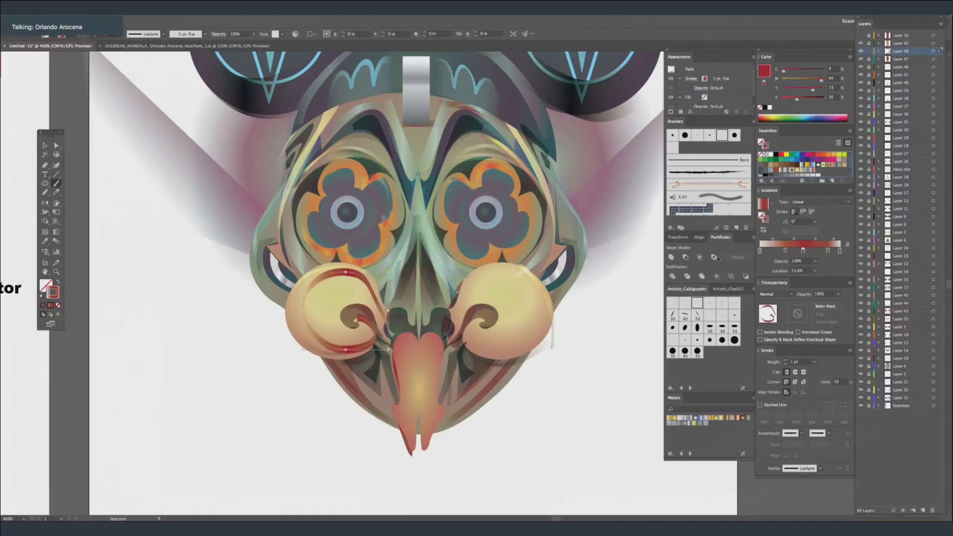
left_click(684, 302)
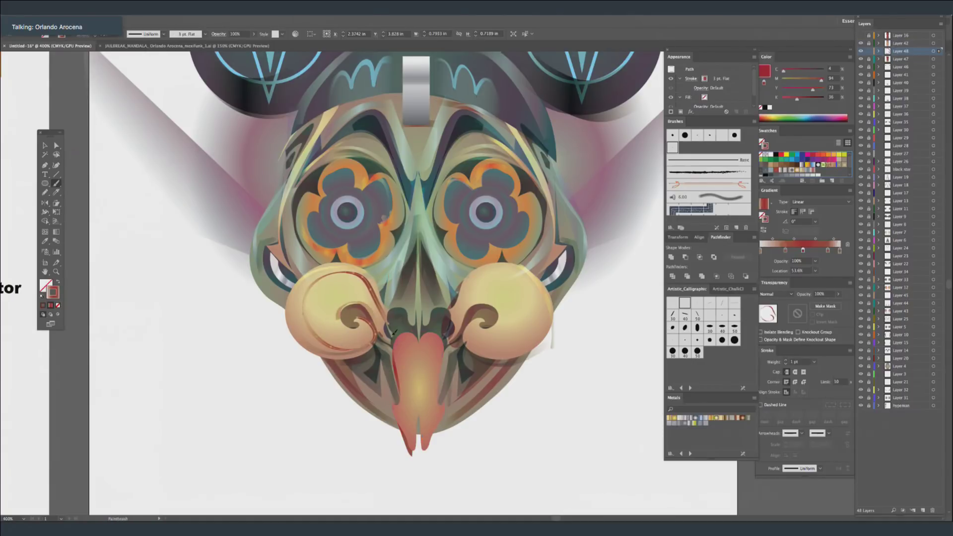
key("ctrl+shift+a")
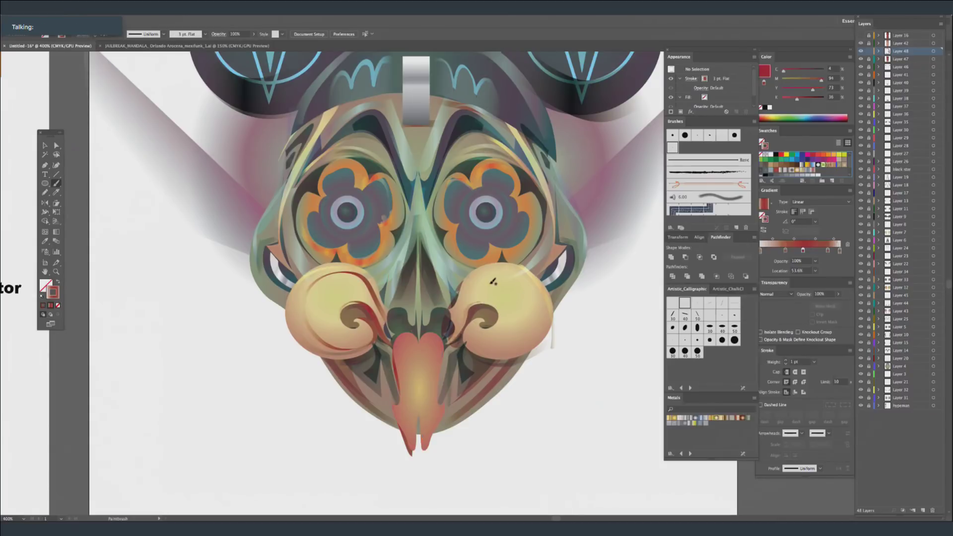
Copy the left cheek swirl, expand its appearance, and reflect it into the mirrored position on the right cheek.
left_click_drag(369, 287, 604, 281)
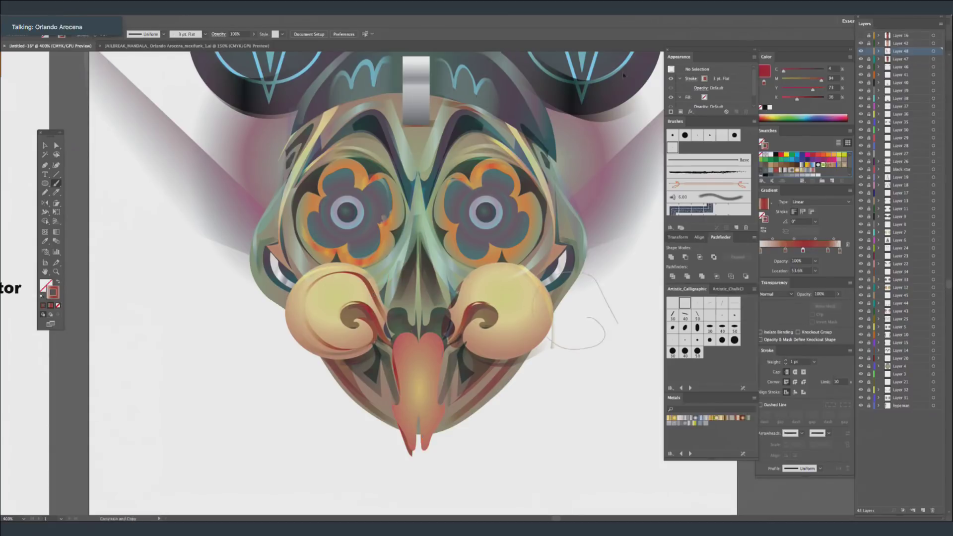
left_click(98, 10)
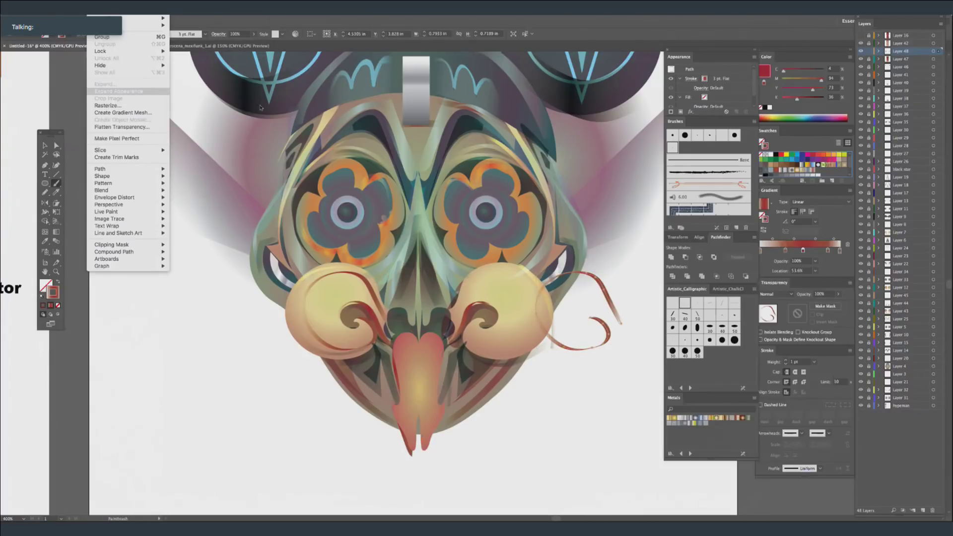
key("super+g")
key("v")
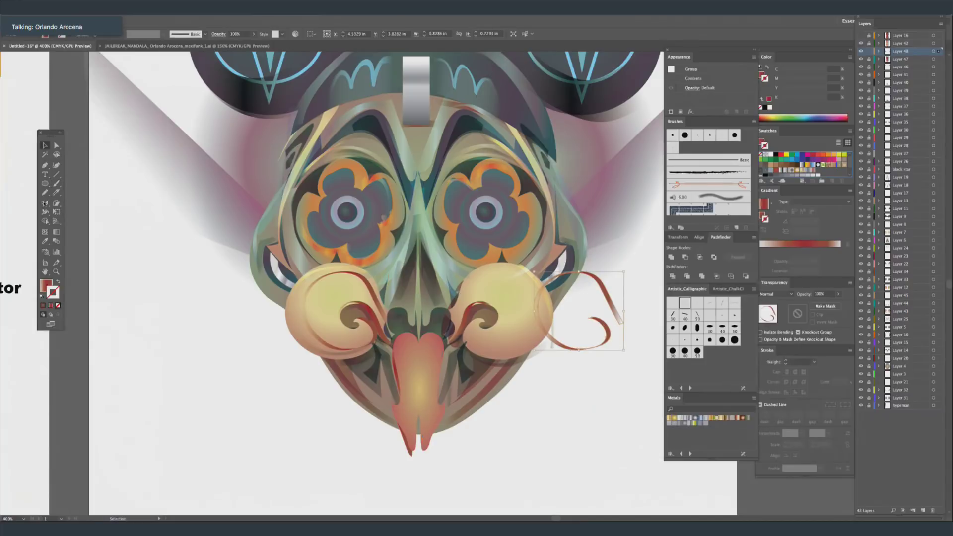
key("o")
left_click_drag(628, 300, 620, 323)
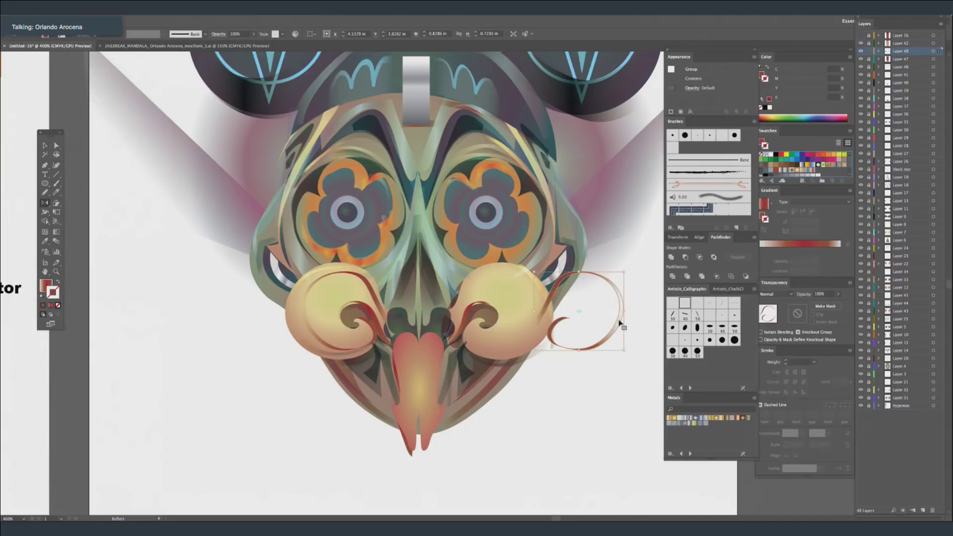
left_click_drag(548, 321, 527, 445)
left_click(114, 84)
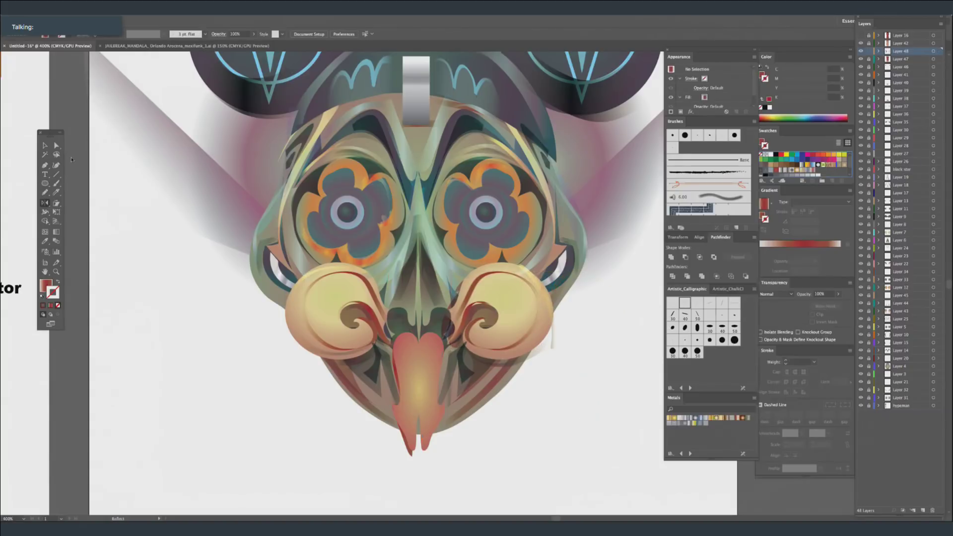
Paint a smaller inner swirl around the left cheek's curl using a gradient brush stroke with a weight of 0.5 pt.
left_click(56, 183)
left_click(58, 282)
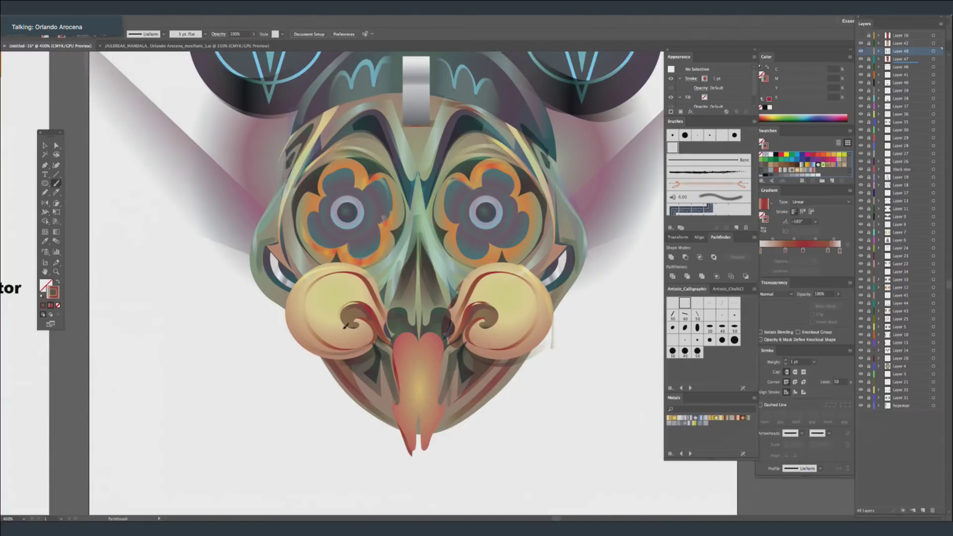
mouse_move(366, 305)
left_mouse_down()
mouse_move(340, 323)
mouse_move(364, 327)
left_mouse_up()
left_click(815, 362)
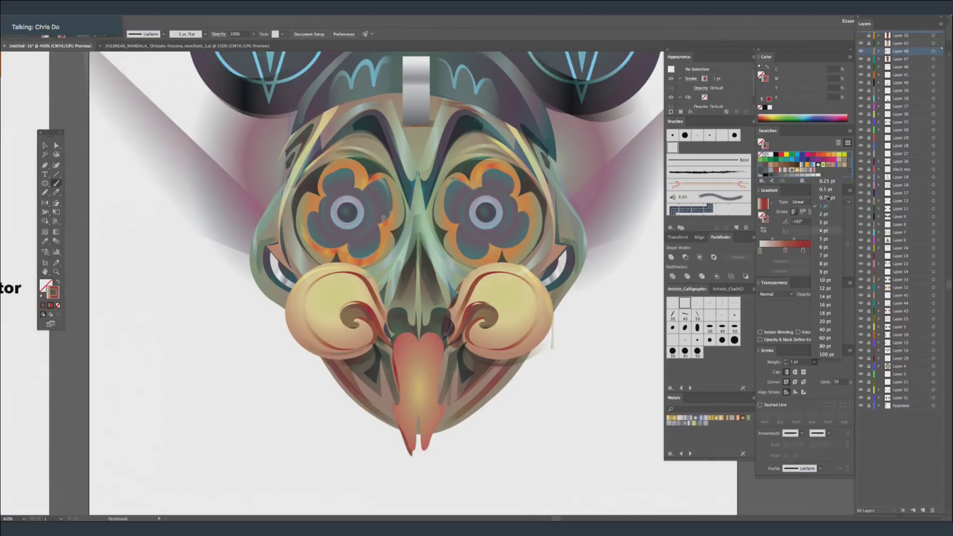
left_click(828, 190)
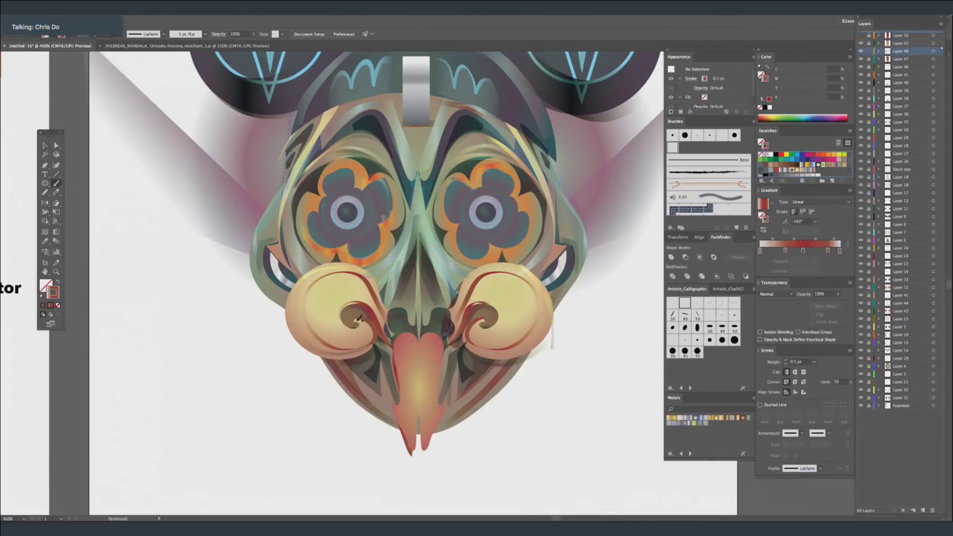
mouse_move(359, 327)
left_mouse_down()
mouse_move(333, 300)
mouse_move(349, 285)
mouse_move(376, 297)
mouse_move(395, 332)
left_mouse_up()
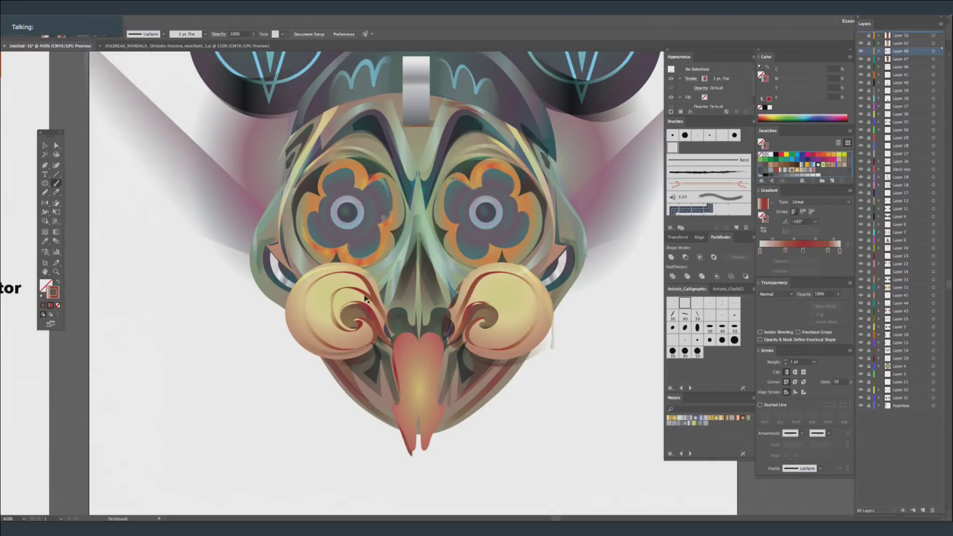
Copy the inner swirl and reflect it into the mirrored position around the right cheek's curl.
mouse_move(647, 337)
left_mouse_down()
mouse_move(616, 322)
mouse_move(618, 343)
left_mouse_up()
key("o")
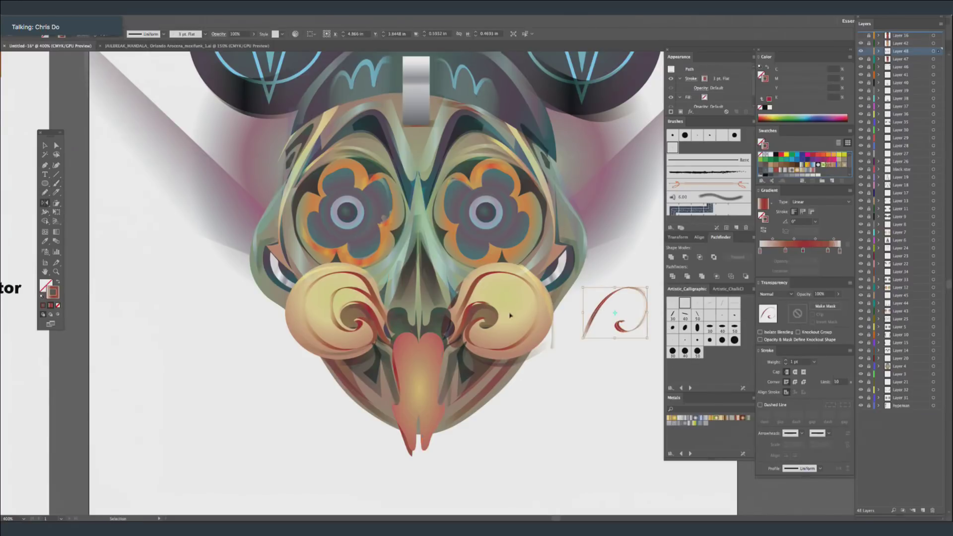
left_click(553, 406, "super")
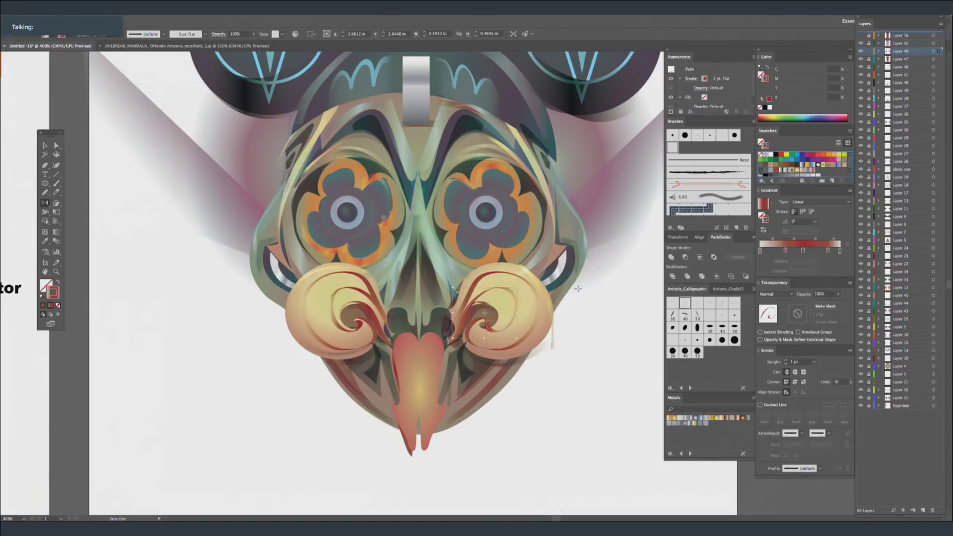
left_click(45, 192)
Make the stroke gradient radial with solid red at its start, choose the 10 pt Oval brush, and add a new layer.
key("b")
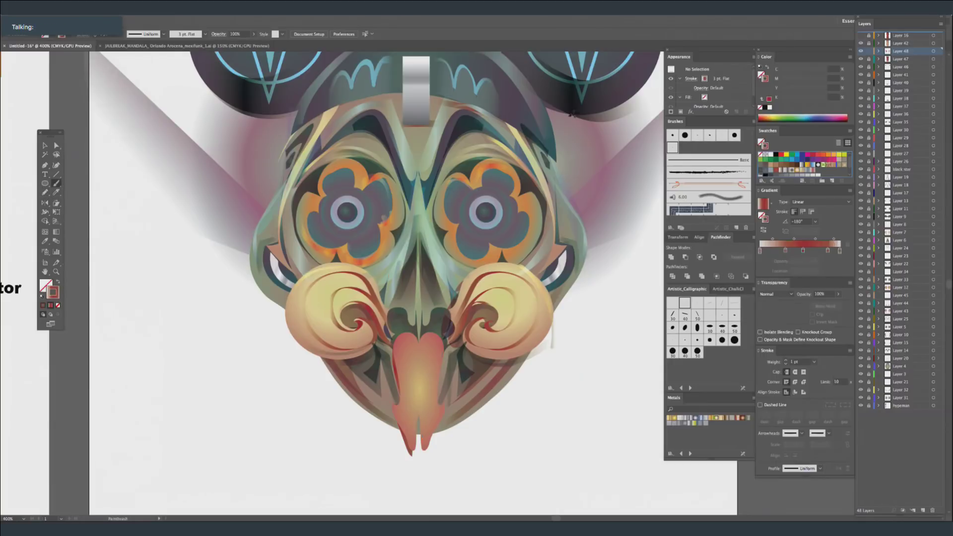
scroll(832, 169, "down", 2)
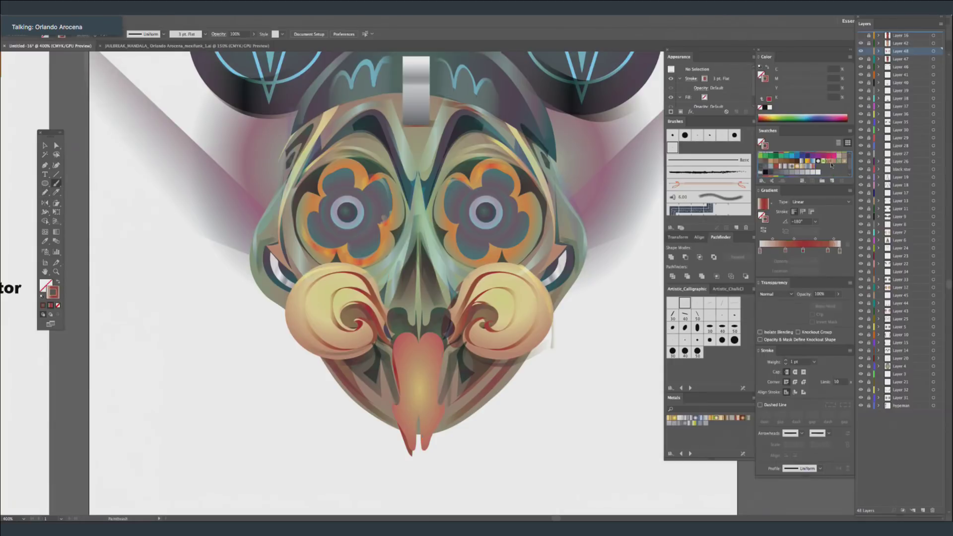
left_click(821, 201)
left_click(802, 219)
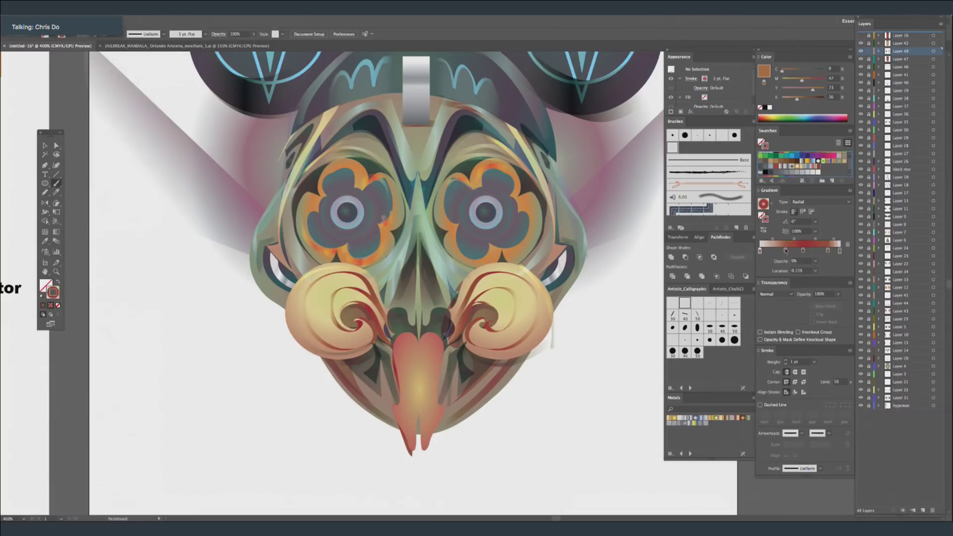
left_click(786, 250)
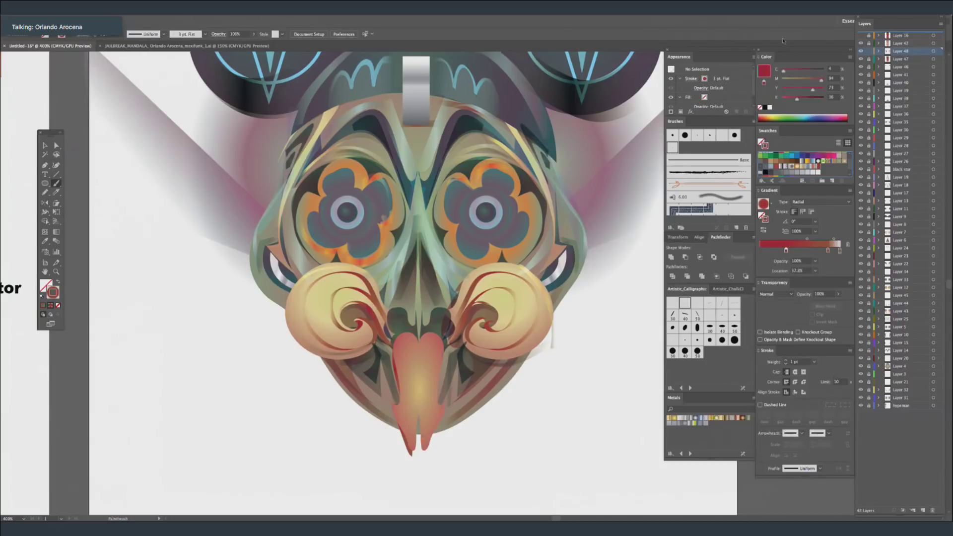
left_click(673, 328)
left_click(922, 510)
Paint red dots on the left cheek's outer edge, using the 10 pt Oval brush and the 5 pt Round brush.
left_click_drag(524, 415, 510, 483)
key("ctrl+minus")
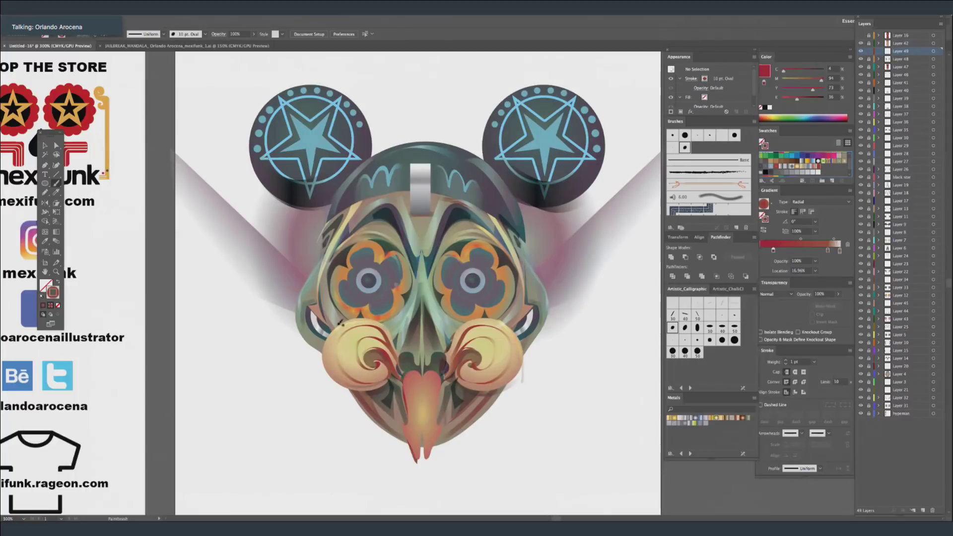
left_click(328, 355)
left_click(697, 340)
left_click(334, 370)
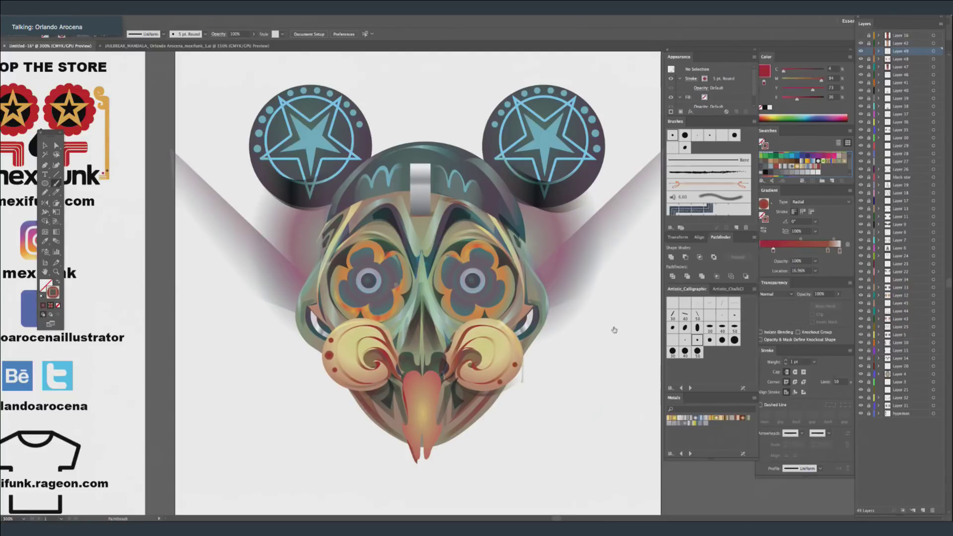
Place a large 10 pt Oval dot and a small 5 pt Round dot on the right cheek's outer edge to mirror the left.
left_click(710, 340)
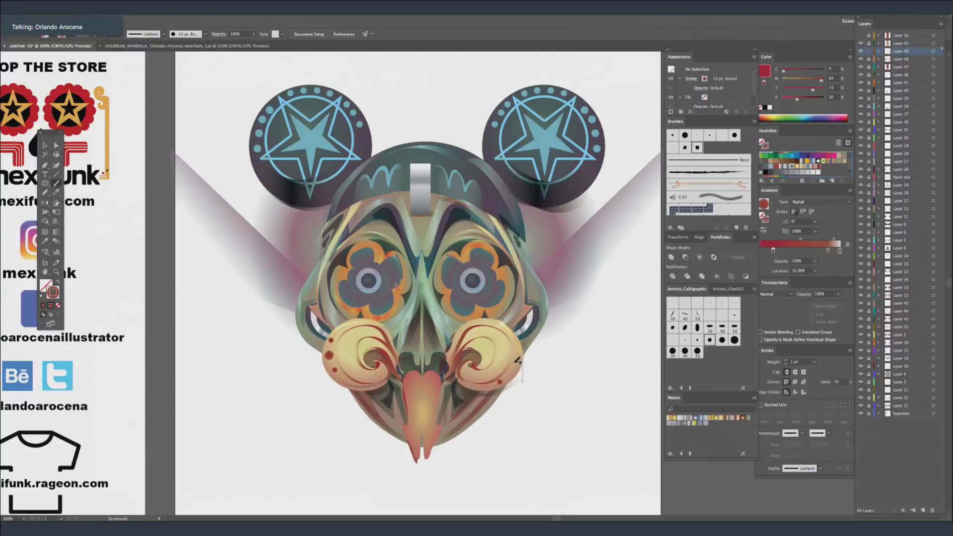
left_click(517, 361)
key("ctrl+z")
left_click_drag(517, 349, 517, 349)
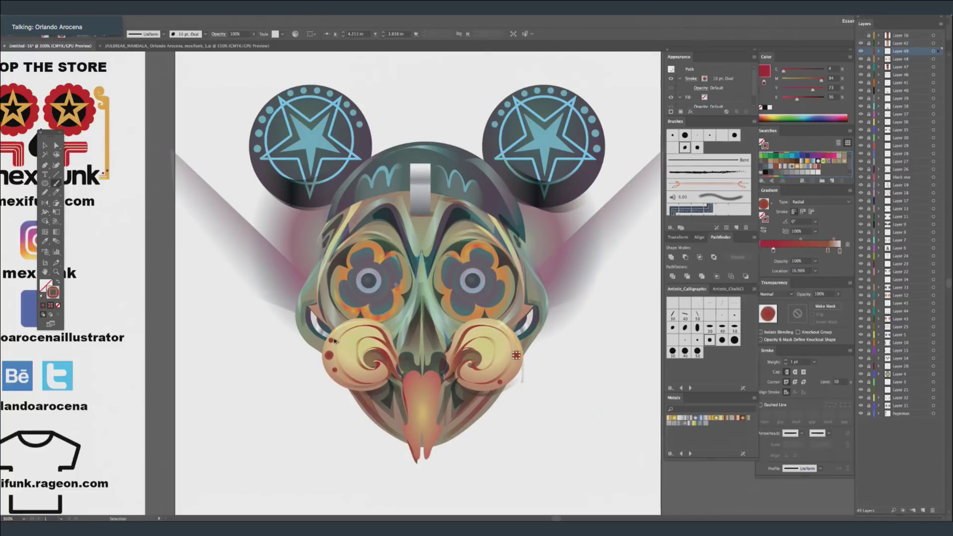
left_click(604, 370)
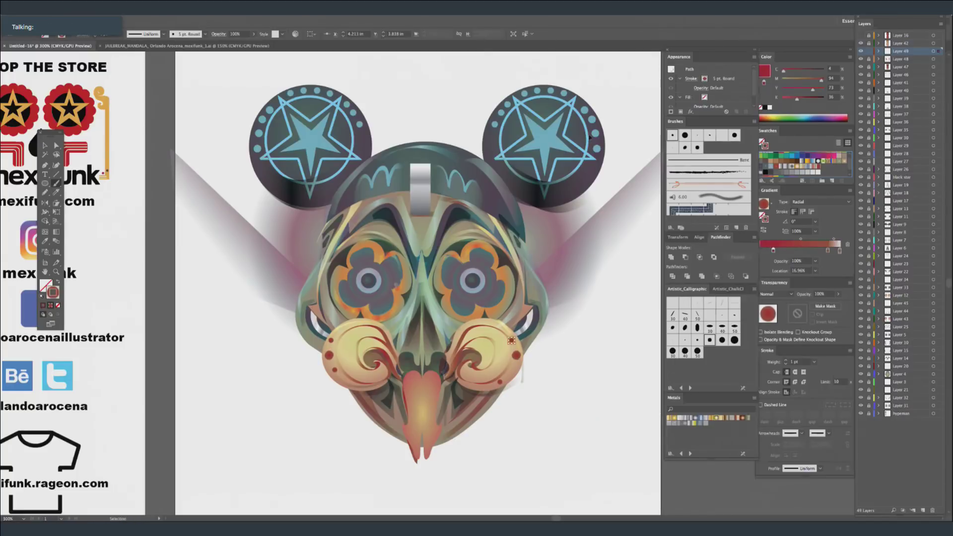
Paint the last small red dot on the right cheek's outer edge, deselect it, and add a new layer.
left_click_drag(514, 375, 514, 373)
left_click(580, 340, "super")
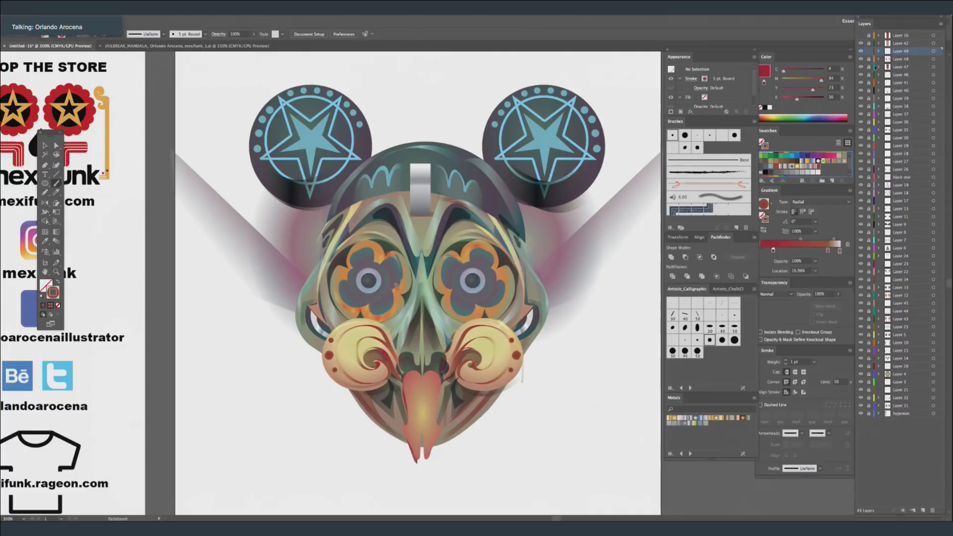
left_click(922, 510)
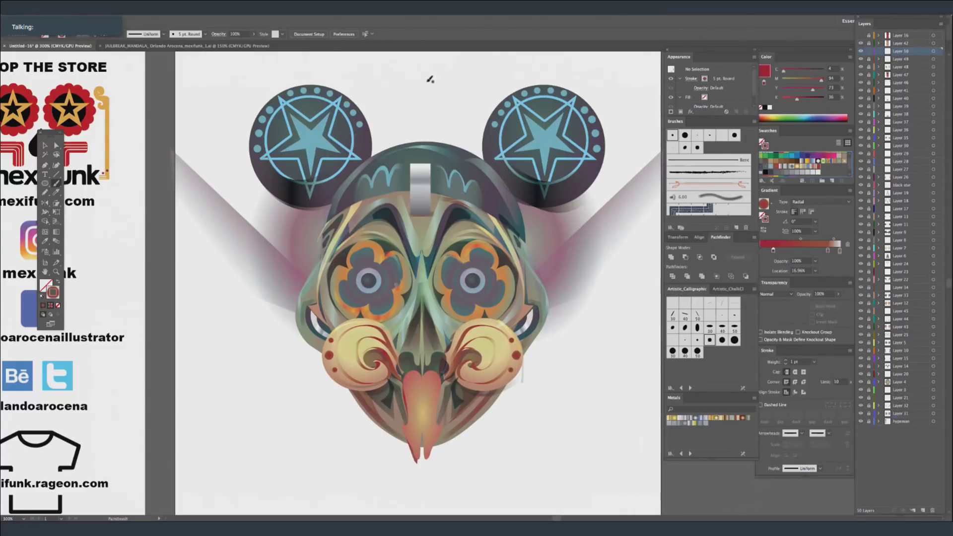
Paint bright blue dots beneath the light-blue arches on both sides of the cap.
left_click(793, 155)
left_click(364, 190)
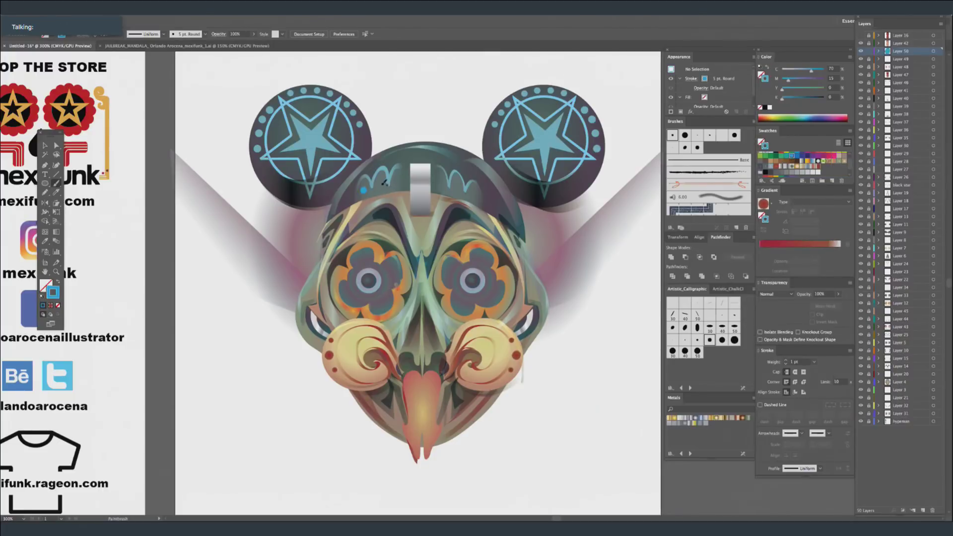
left_click(379, 184)
left_click(441, 182)
Choose a wider calligraphic brush with a 2 pt stroke and a linear gradient of blue fading to 0% opacity at both ends.
left_click(697, 303)
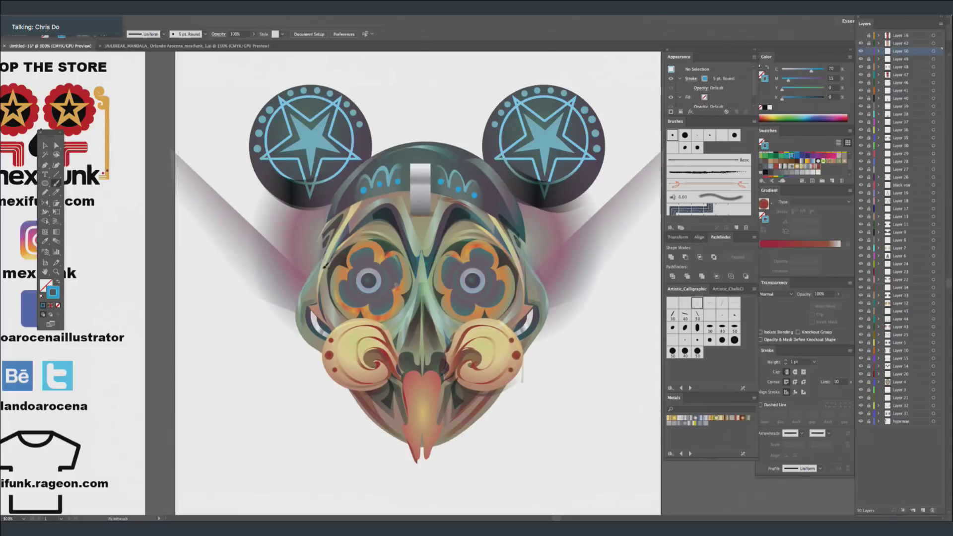
left_click(813, 366)
left_click(793, 232)
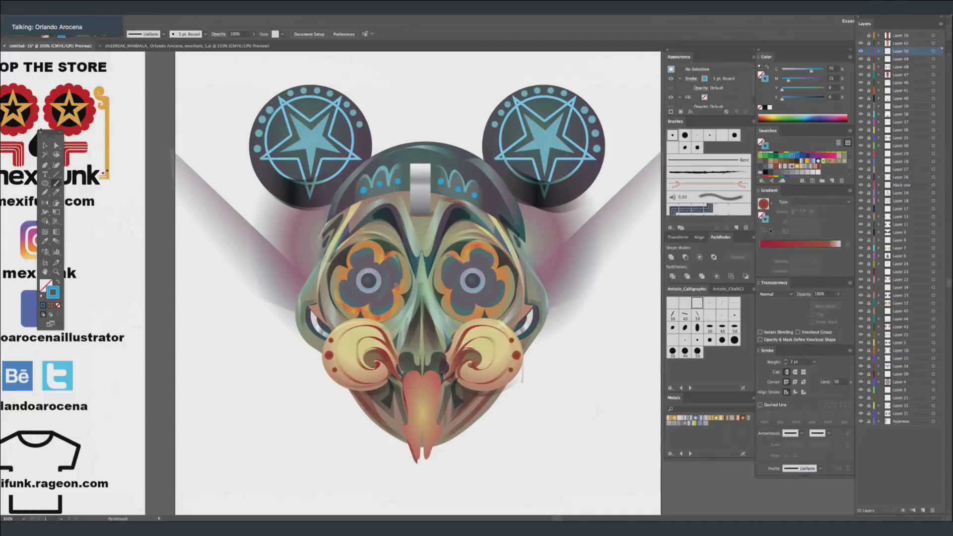
left_click_drag(800, 257, 797, 308)
left_click_drag(839, 252, 760, 252)
left_click(820, 203)
left_click(805, 210)
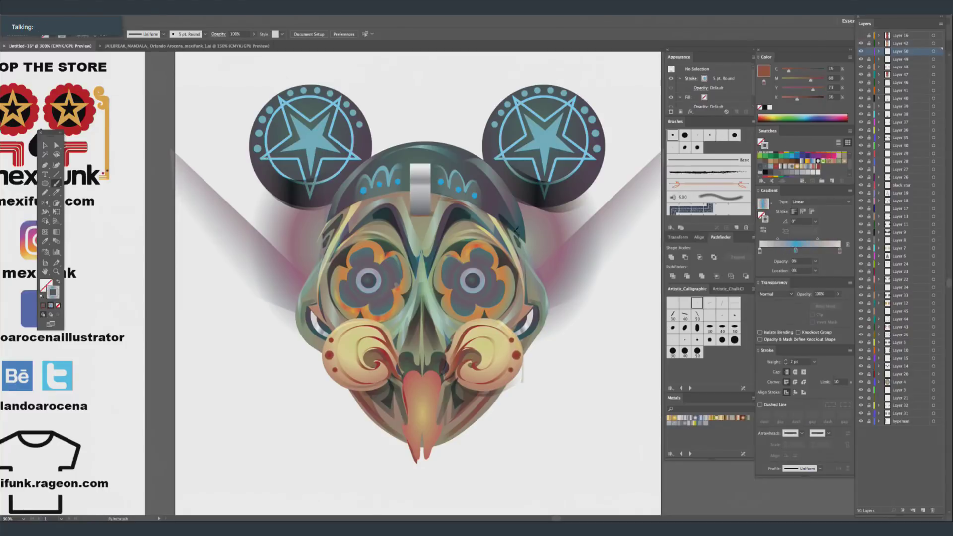
Paint mirrored blue gradient strokes along the left and right temples of the skull.
left_click_drag(293, 299, 338, 227)
key("super+z")
left_click_drag(557, 296, 514, 222)
left_click_drag(297, 299, 340, 227)
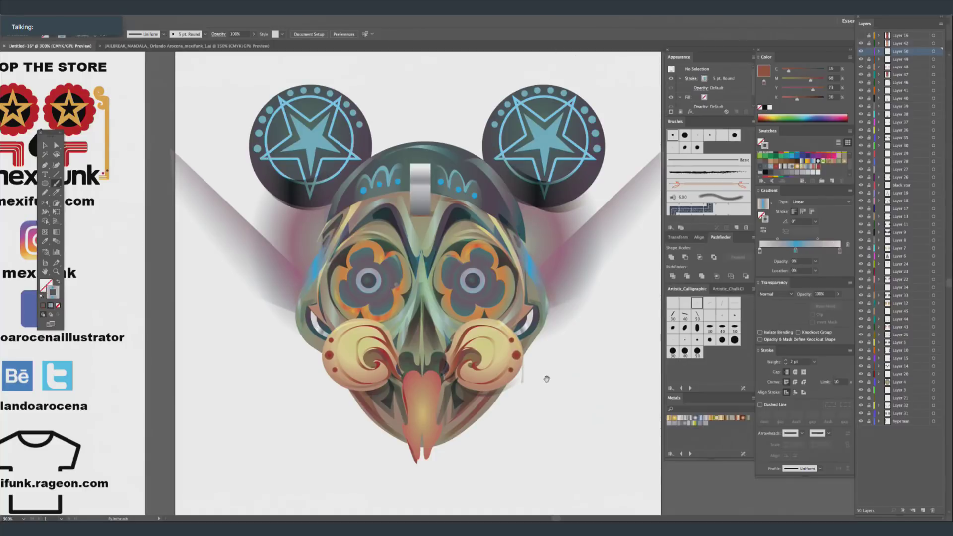
Add a new layer, then recolour the gradient's middle stop pale yellow and set the blend mode to Hard Light.
key("space")
mouse_move(543, 367)
left_mouse_down()
mouse_move(550, 156)
mouse_move(537, 160)
left_mouse_up()
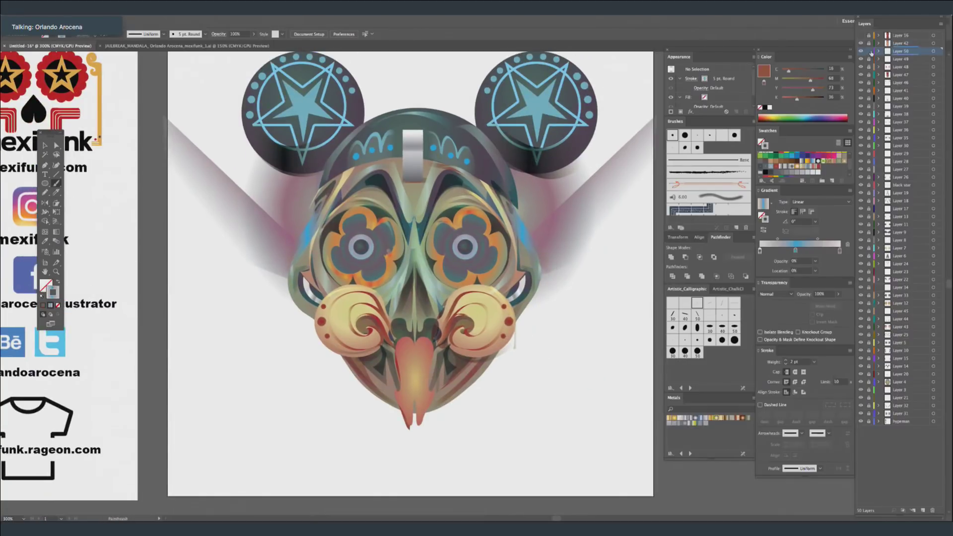
left_click(923, 511)
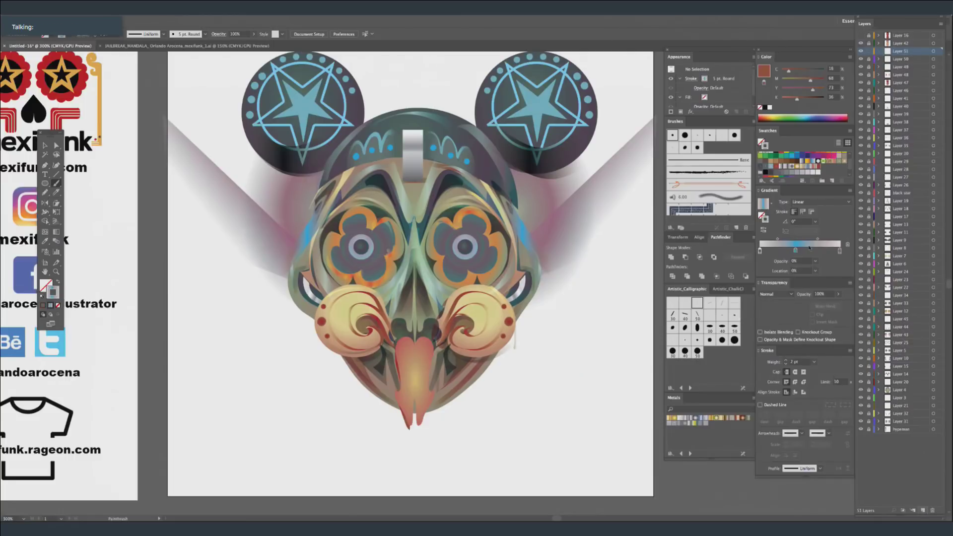
left_click(795, 251)
left_click(789, 71)
left_click_drag(783, 91, 785, 90)
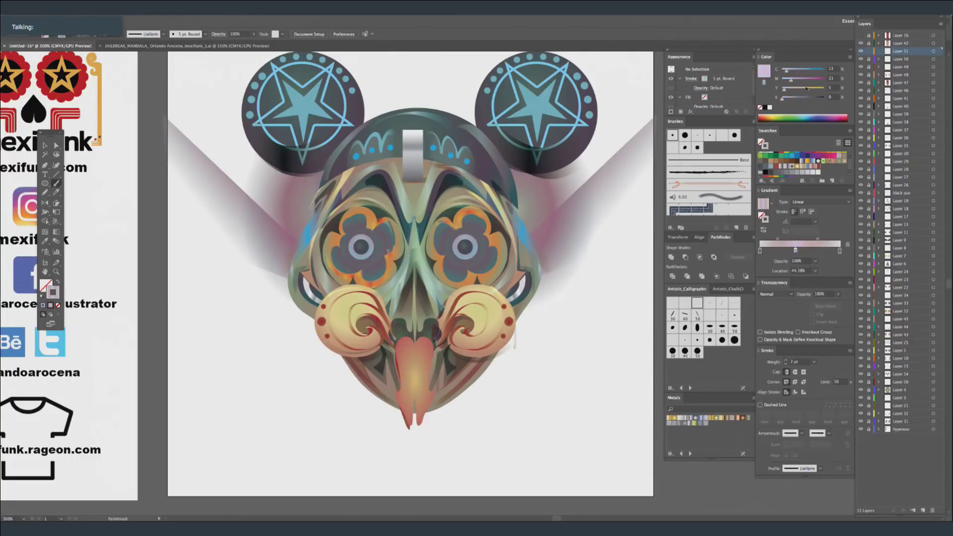
left_click(779, 72)
left_click(333, 327)
key("ctrl+z")
left_click(776, 294)
left_click(787, 382)
left_click_drag(786, 80, 781, 80)
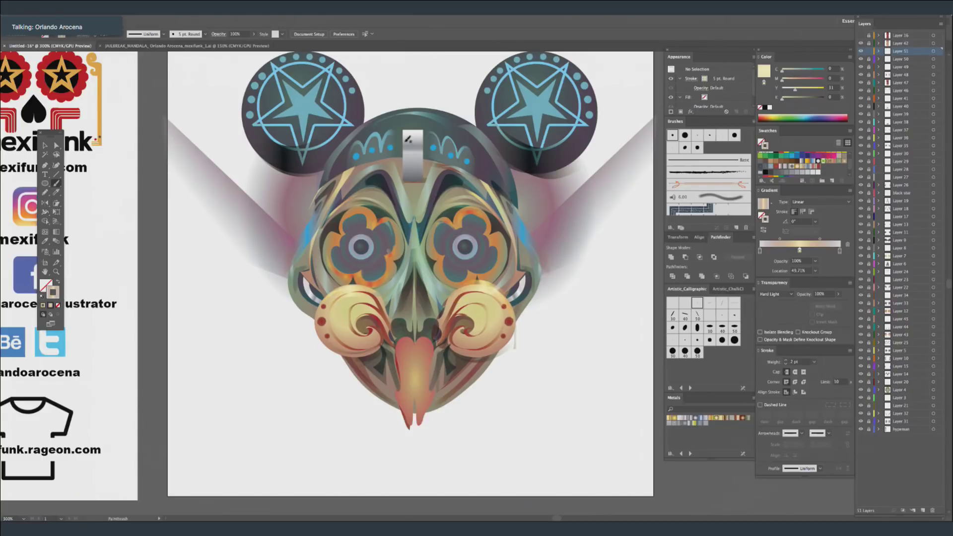
Switch the blend mode to Multiply and try pale yellow gradient strokes around the tongue and cheeks.
left_click(788, 295)
left_click(774, 320)
left_click_drag(421, 407, 441, 452)
key("ctrl+z")
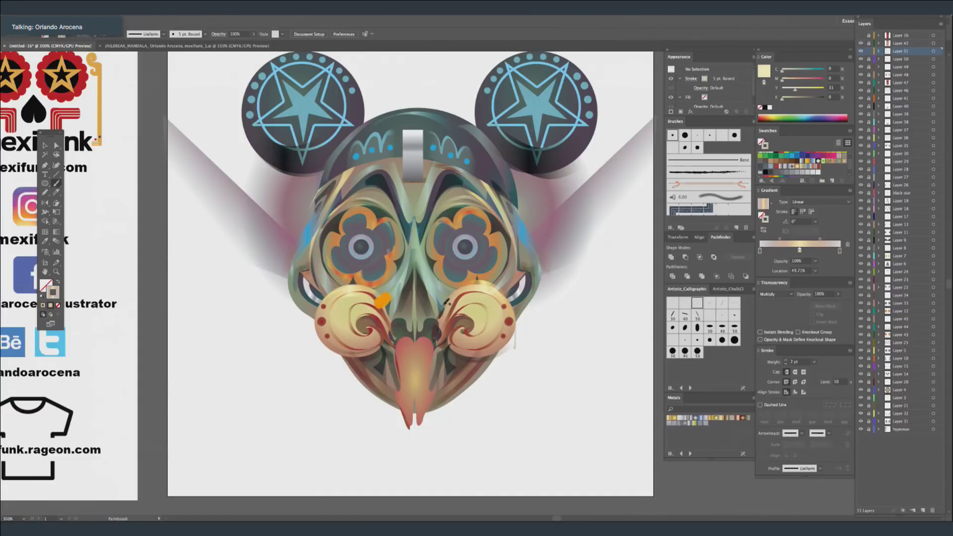
left_click(433, 288)
key("ctrl+z")
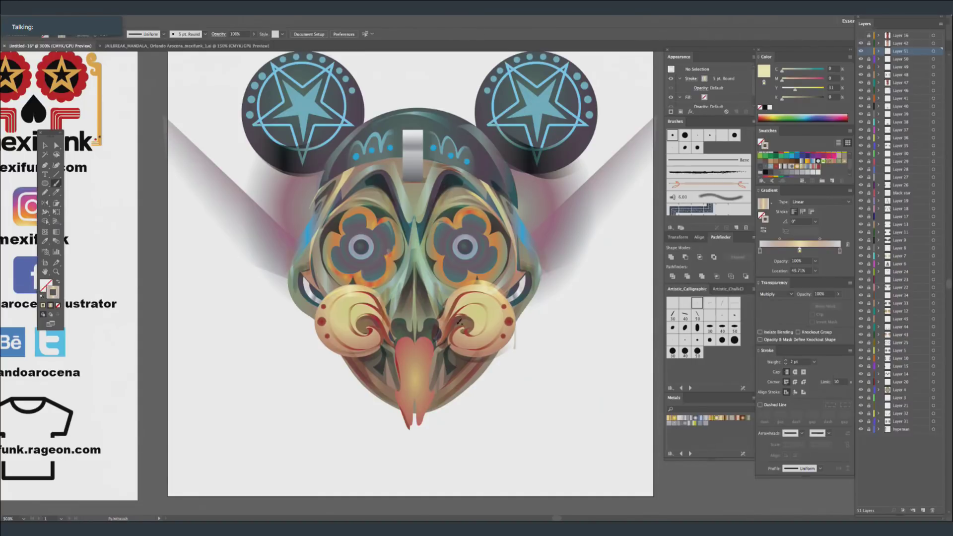
mouse_move(474, 361)
left_mouse_down()
mouse_move(493, 346)
mouse_move(482, 350)
left_mouse_up()
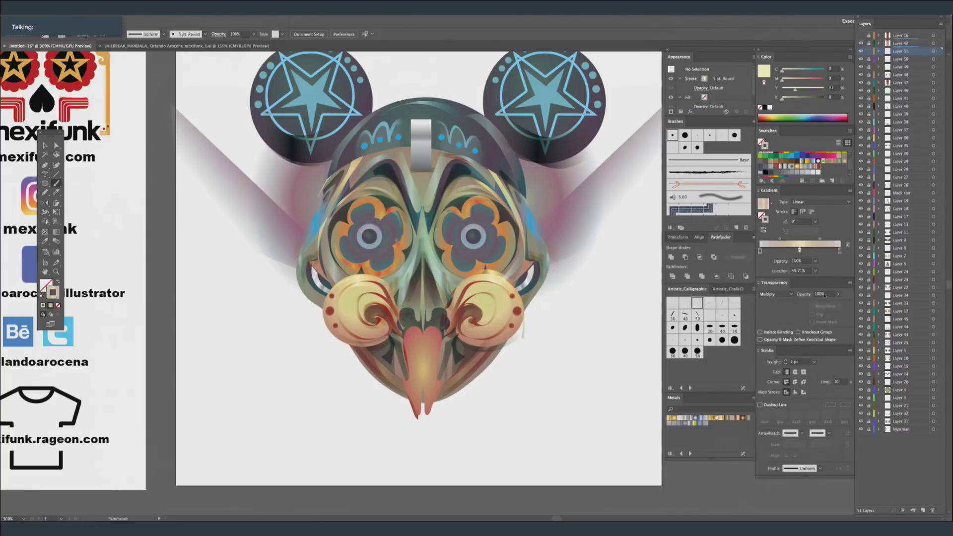
Set Normal blending, a dark grey-brown middle gradient stop, and a 0.75 pt stroke weight.
left_click(774, 293)
left_click(769, 296)
left_click(789, 79)
left_click_drag(782, 70, 809, 79)
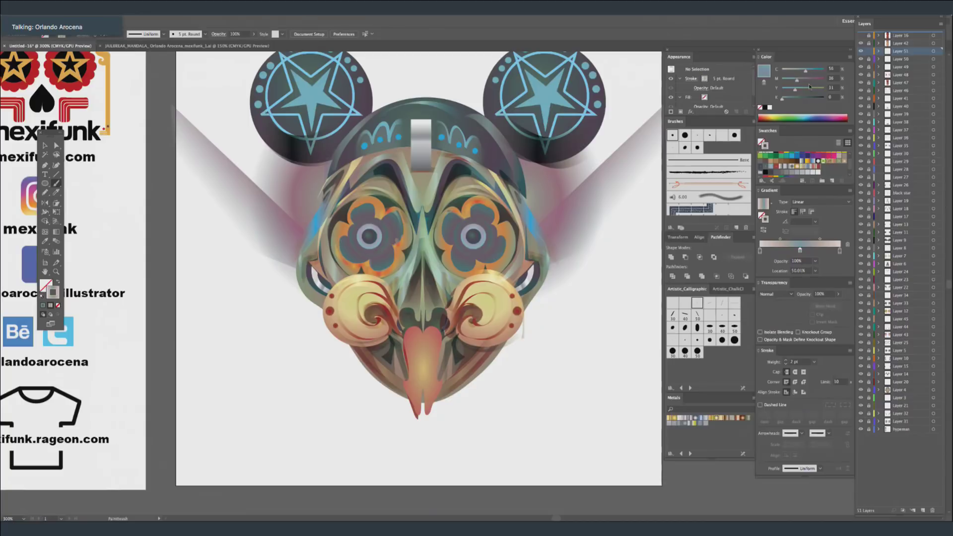
left_click(802, 98)
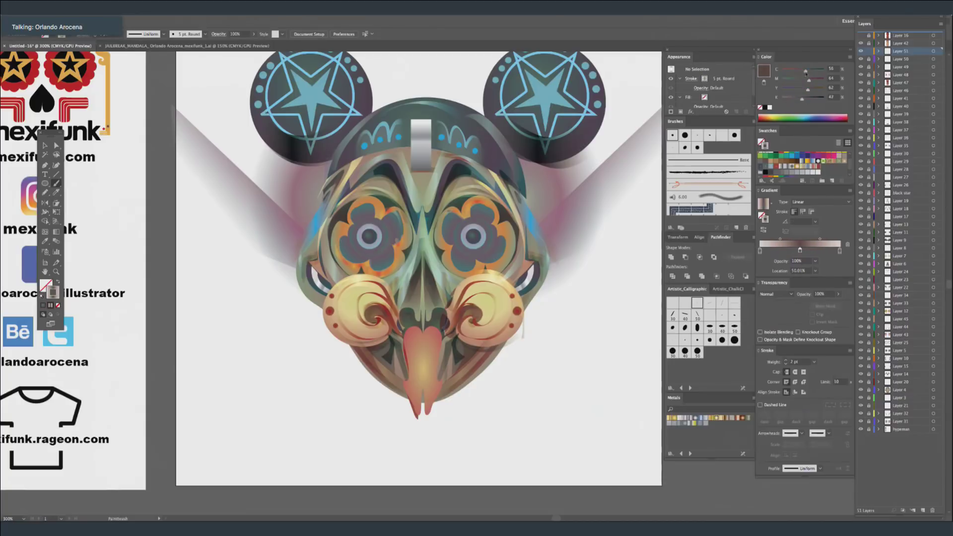
left_click(811, 71)
left_click(815, 361)
left_click(825, 198)
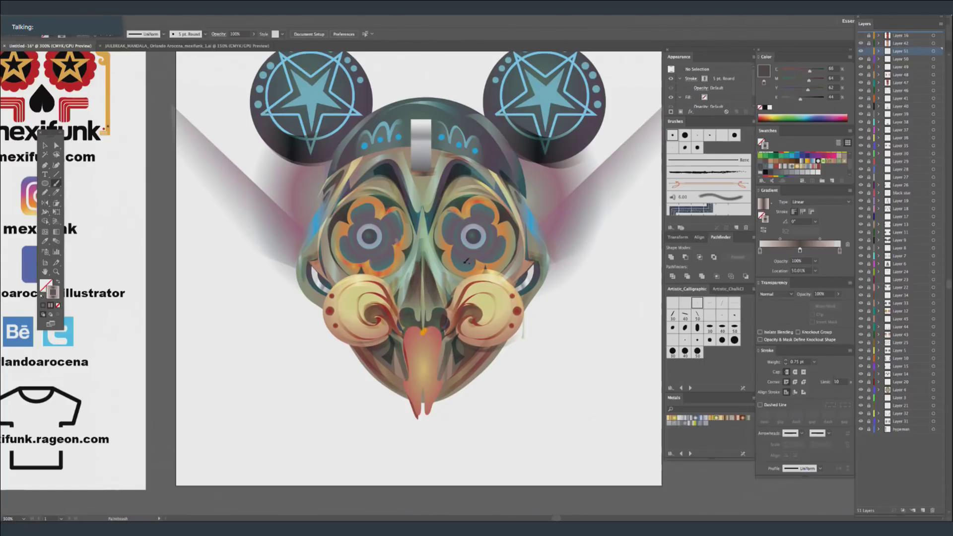
Add a layer above Layer 42 and try dark shading strokes across the tongue's top and down its sides, undoing the last ones.
left_click(901, 43)
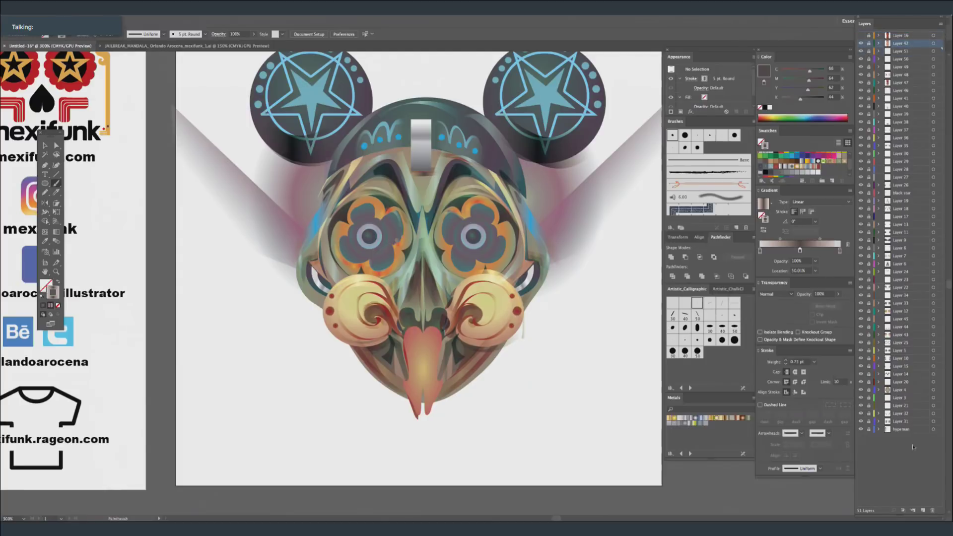
left_click(923, 513)
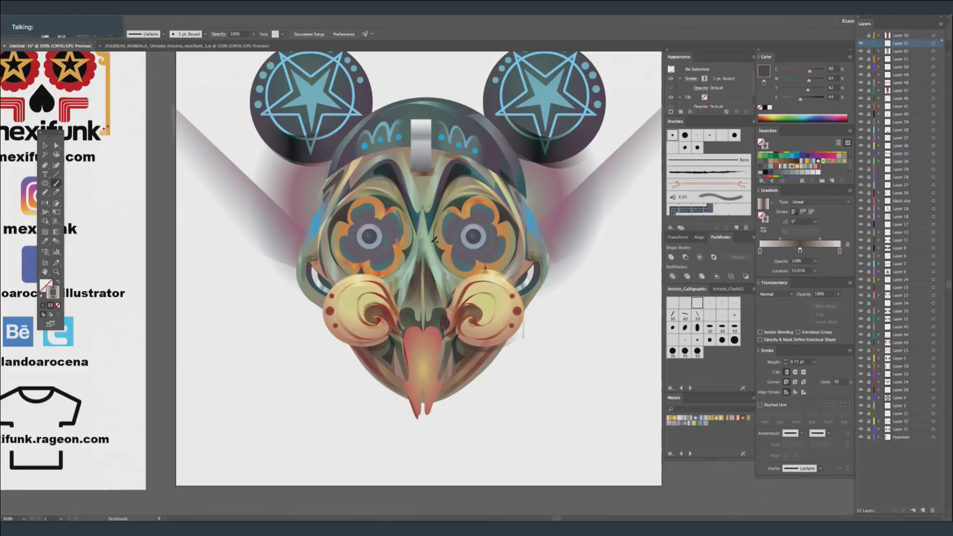
mouse_move(421, 335)
left_mouse_down()
mouse_move(429, 327)
mouse_move(441, 338)
left_mouse_up()
mouse_move(407, 330)
left_mouse_down()
mouse_move(413, 381)
mouse_move(448, 367)
left_mouse_up()
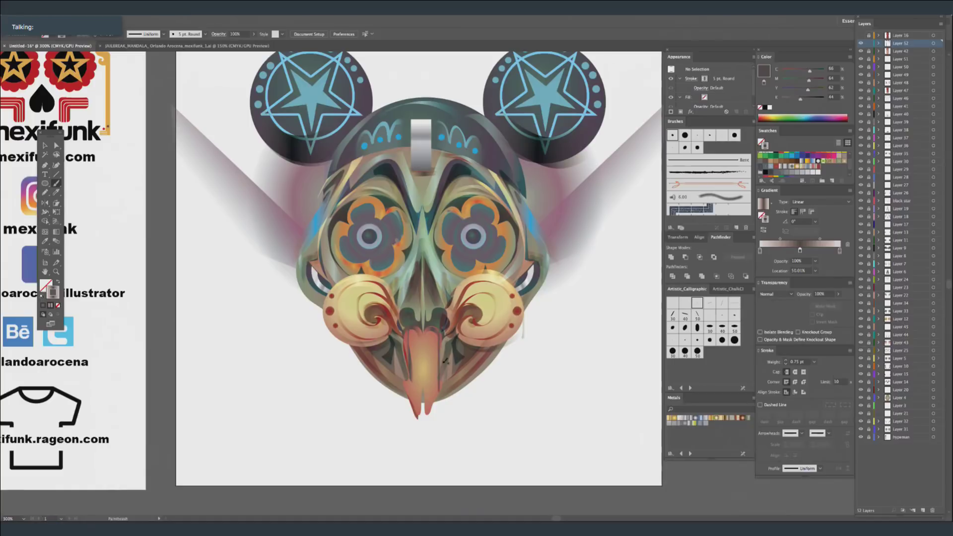
key("super+z")
left_click_drag(435, 332, 435, 382)
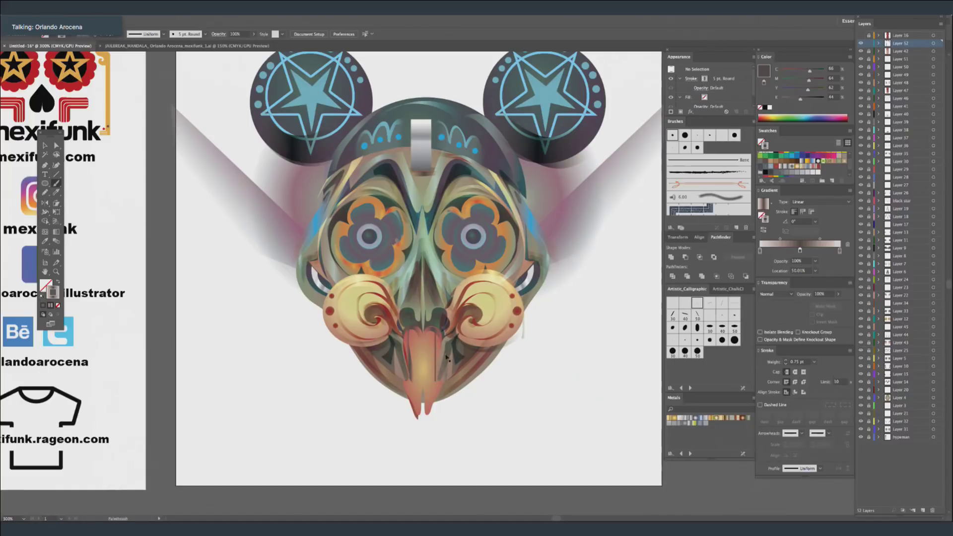
key("super+z")
key("super+z")
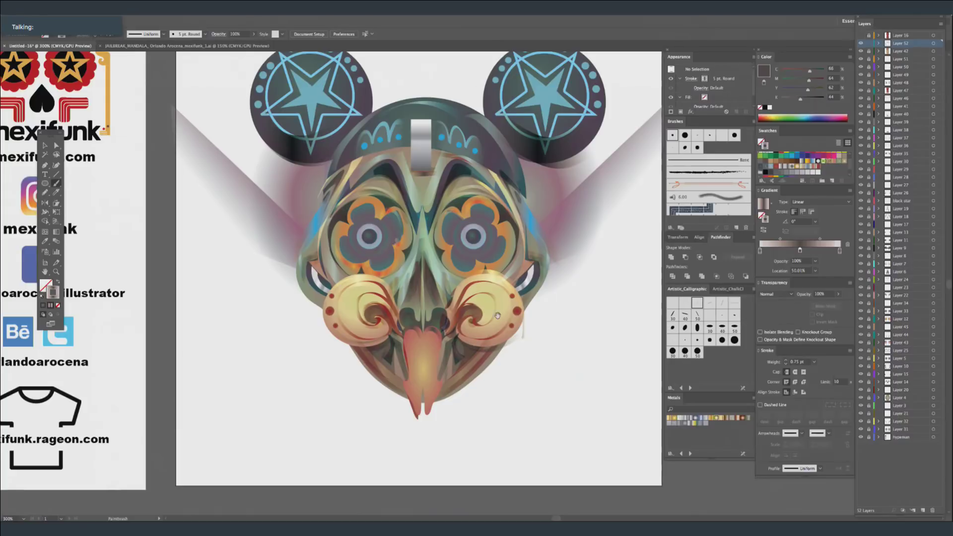
Add a new layer and prepare a radial gold gradient whose outer stop has 0% opacity at about 71% location.
left_click_drag(500, 197, 520, 211)
key("super+minus")
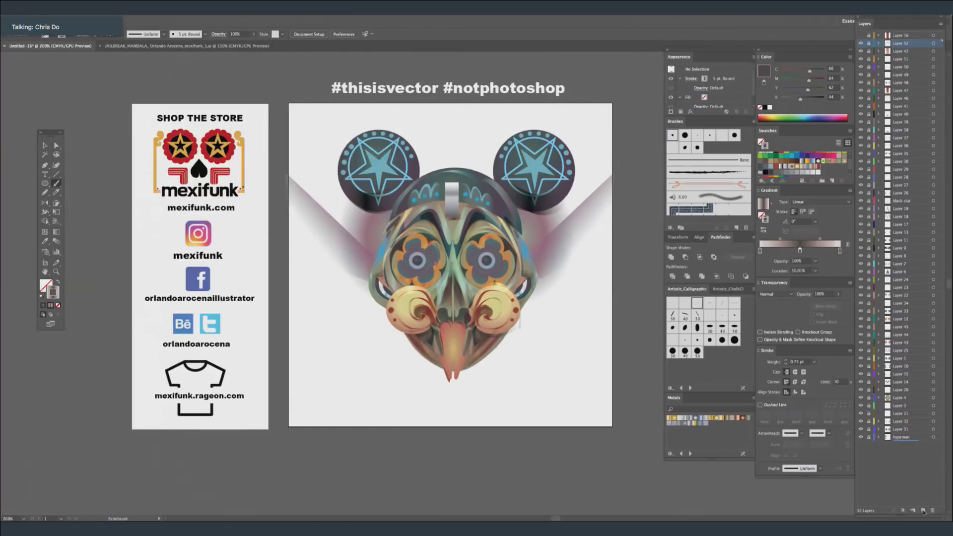
key("super+l")
left_click(45, 183)
left_click_drag(763, 203, 843, 170)
left_click(798, 166)
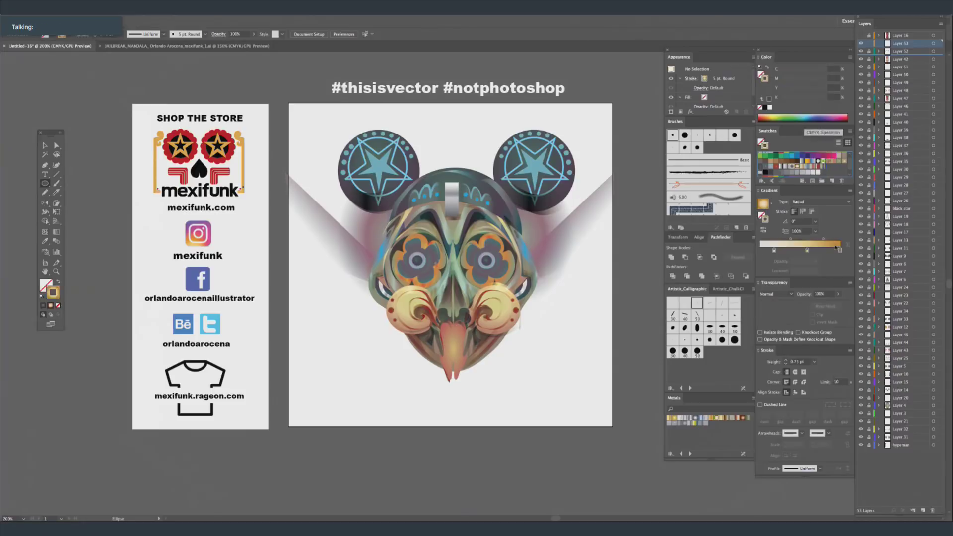
left_click(812, 250)
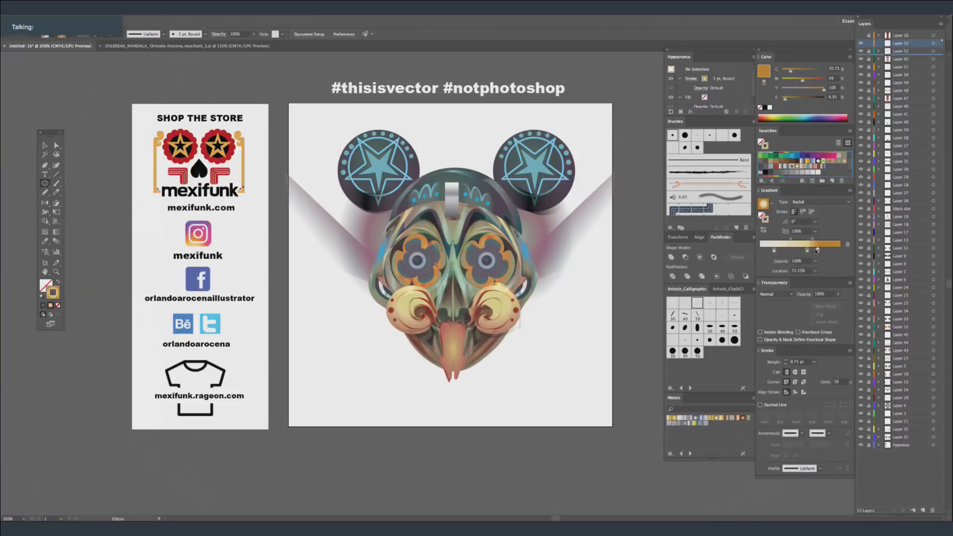
left_click(816, 262)
left_click(823, 272)
mouse_move(807, 250)
left_mouse_down()
mouse_move(790, 250)
mouse_move(817, 250)
left_mouse_up()
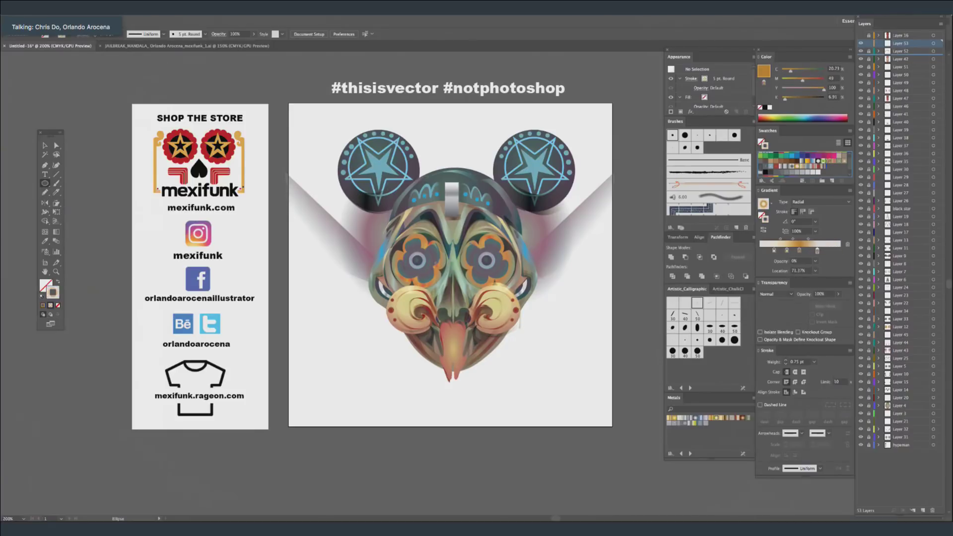
Draw a 2.625 in circle over the left eye, fill it with the gold gradient, and blend it with Hard Light behind the face details.
left_click(468, 255, "ctrl")
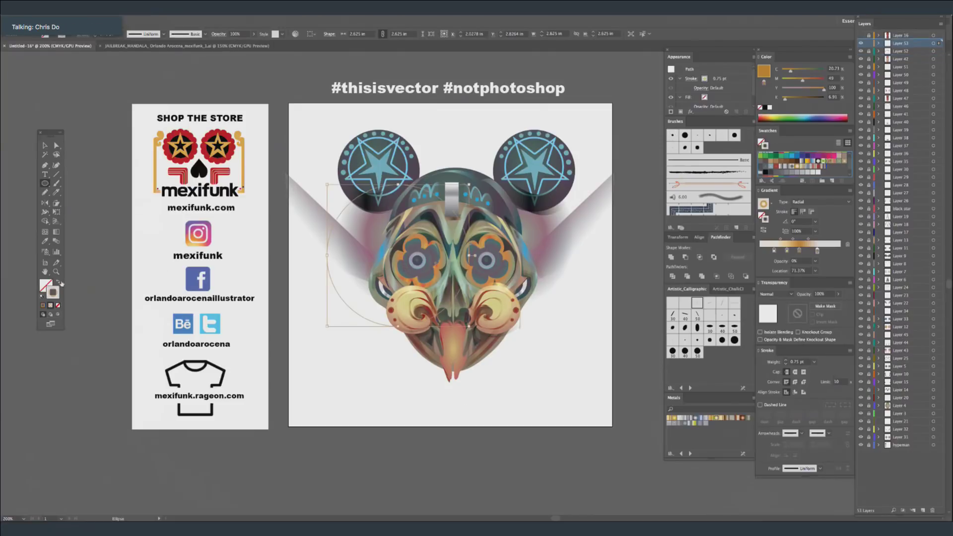
left_click(58, 282)
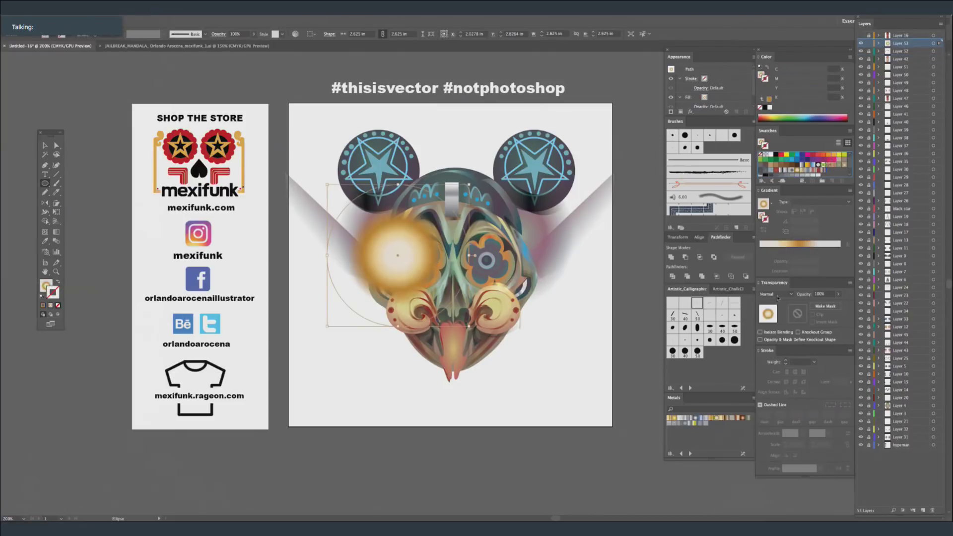
left_click(778, 294)
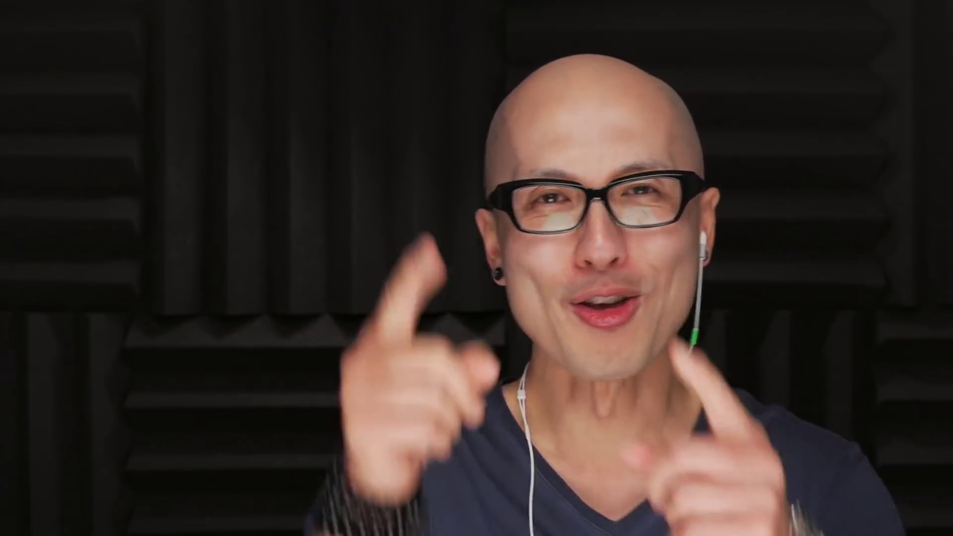
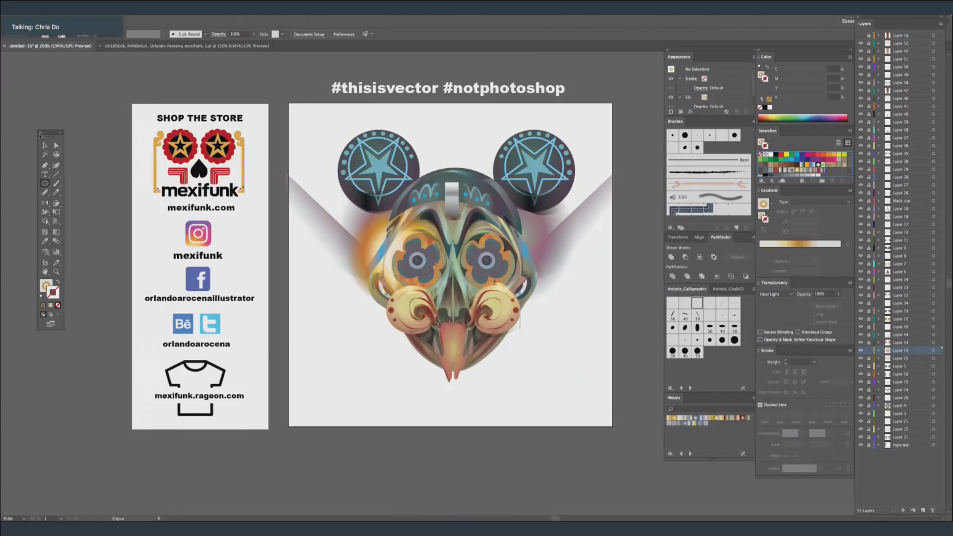
Copy the gold glow across to the right side of the face and nudge it horizontally until it mirrors the left glow.
key("v")
left_click_drag(516, 240, 504, 241)
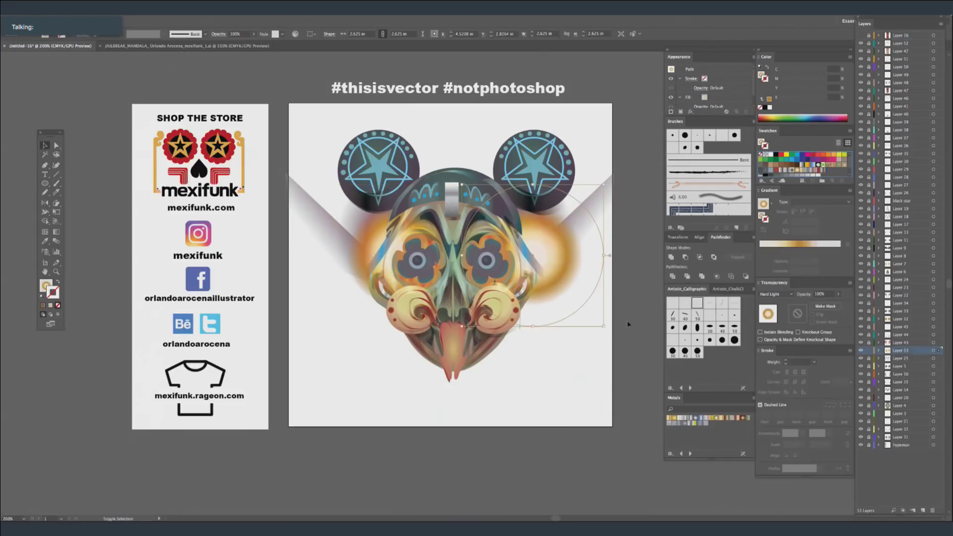
key("shift+Left")
key("shift+Left")
key("shift+Left")
key("shift+Left")
key("shift+Left")
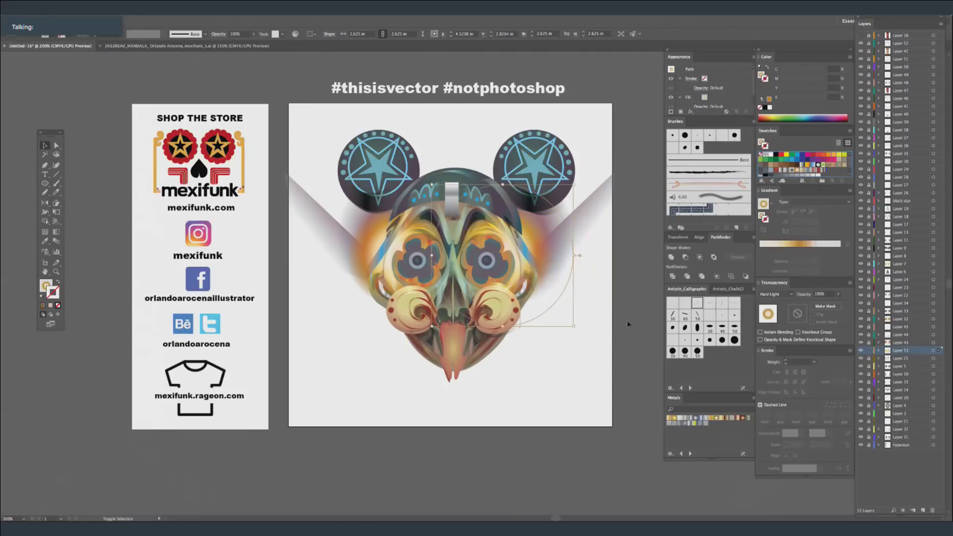
key("shift+Right")
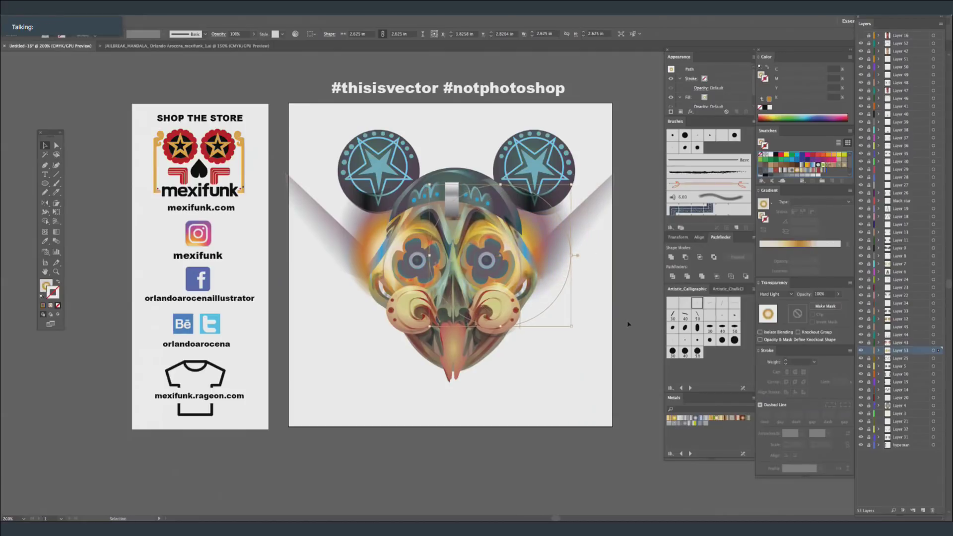
key("Right")
key("Right")
key("Right")
key("Right")
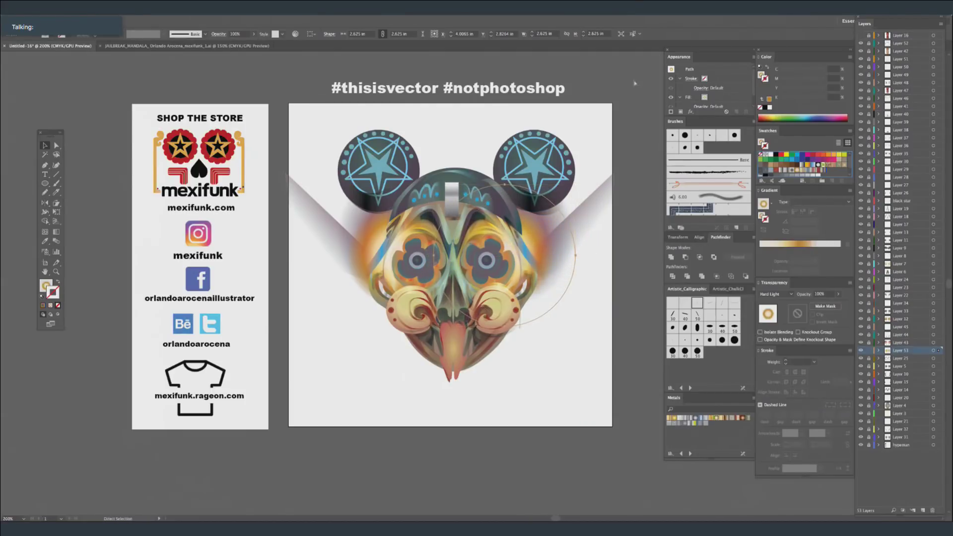
left_click(635, 83)
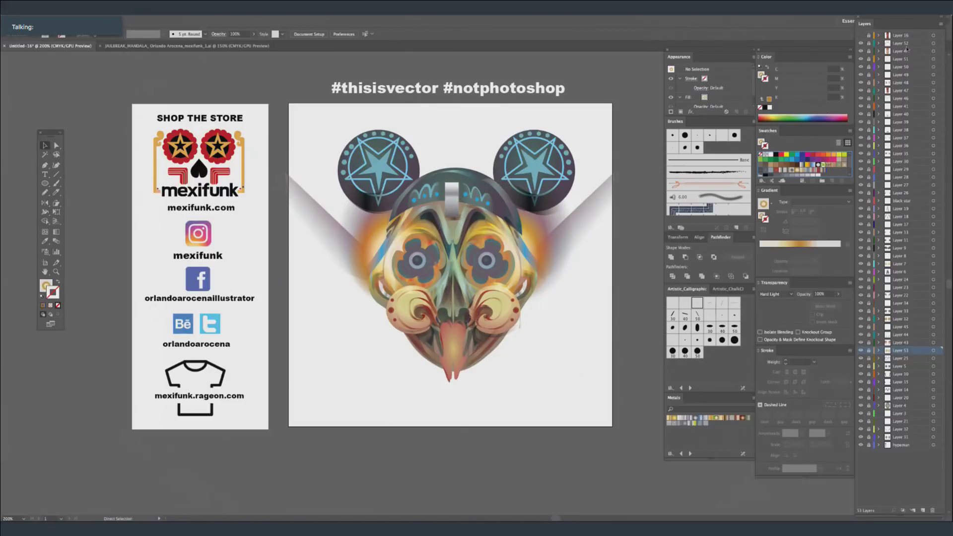
Add a layer above Layer 52 and prepare the Pencil tool with a linear red-orange gradient stroke and no fill.
left_click(918, 45)
left_click(922, 511)
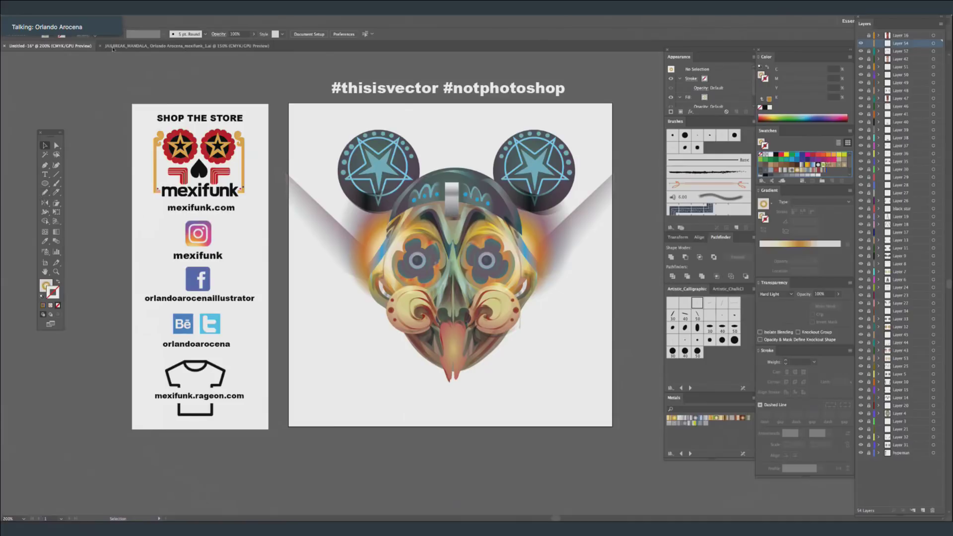
key("ctrl+equal")
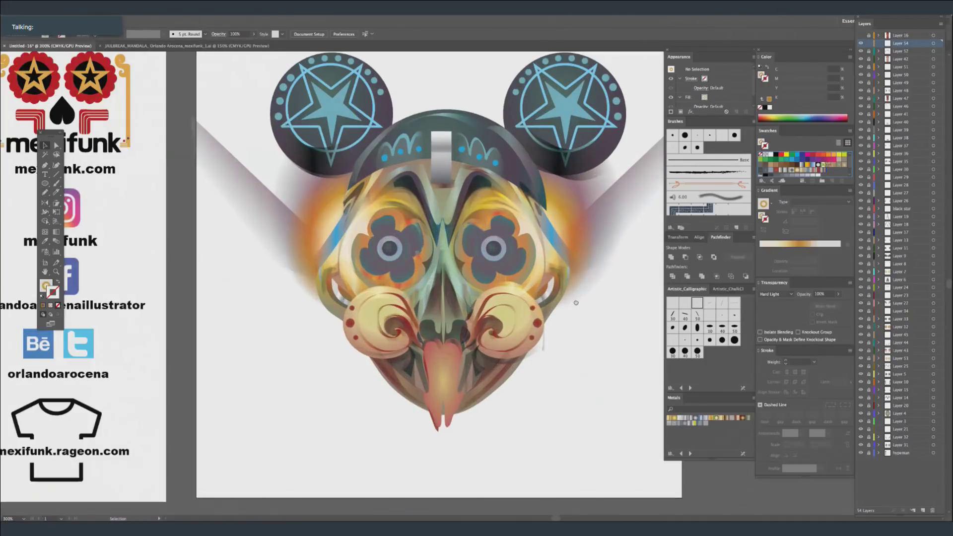
left_click_drag(509, 280, 441, 260)
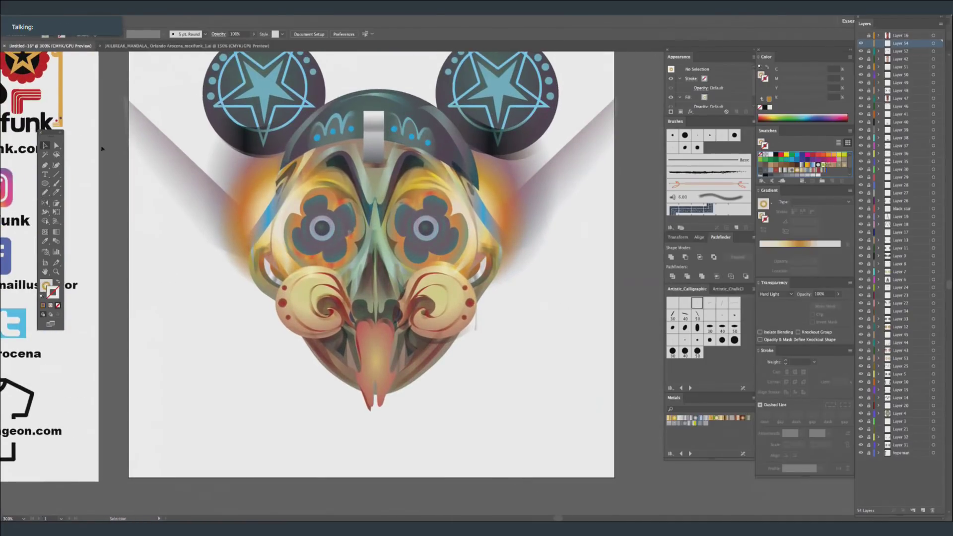
left_click(45, 193)
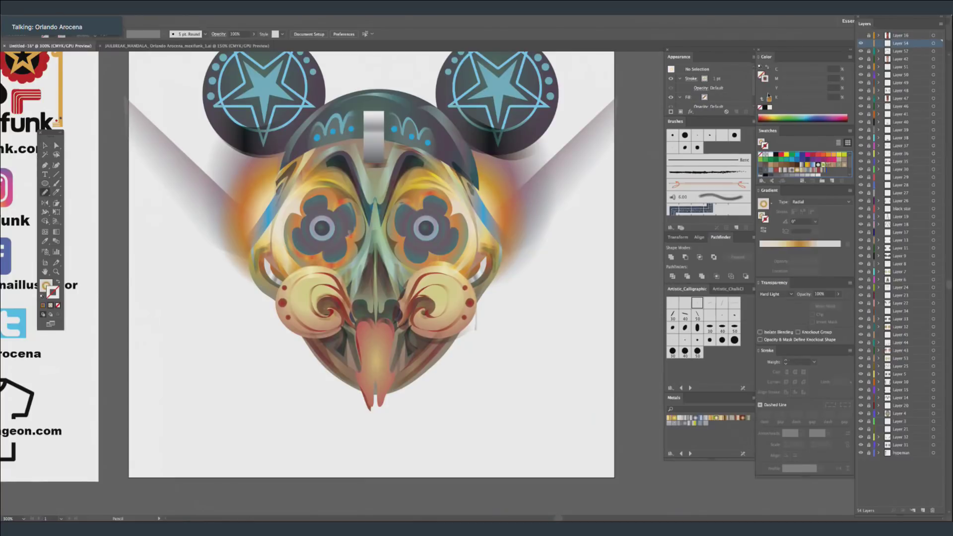
key("shift+x")
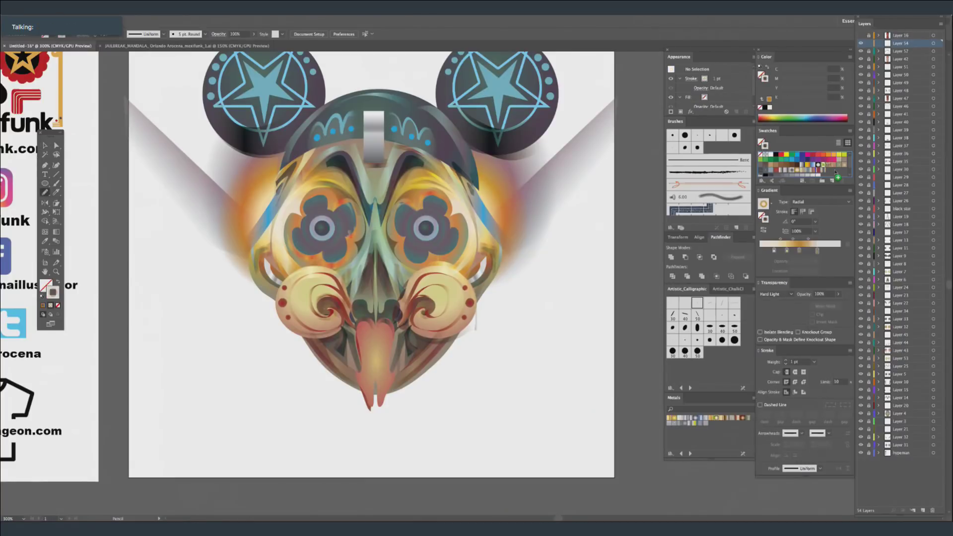
scroll(819, 167, "down", 2)
left_click(776, 161)
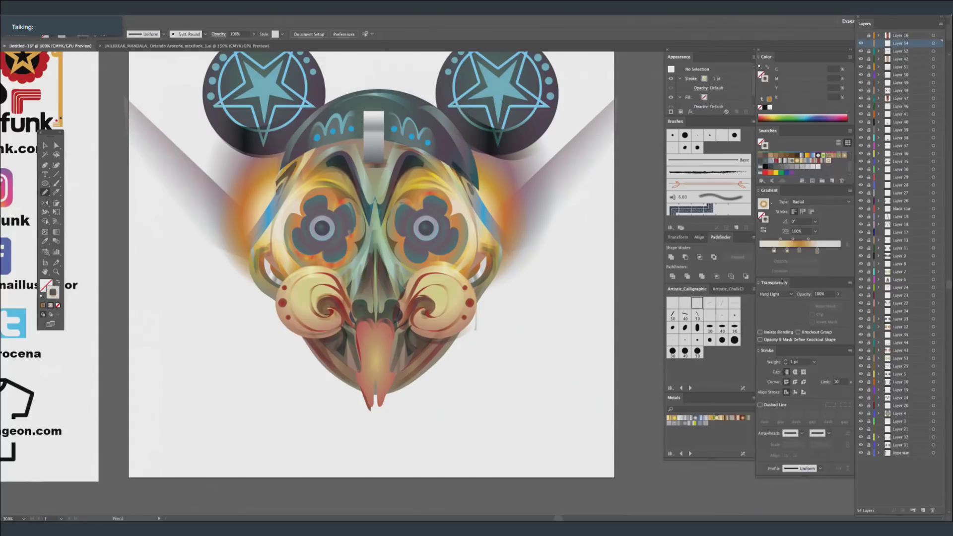
left_click(827, 202)
left_click(811, 210)
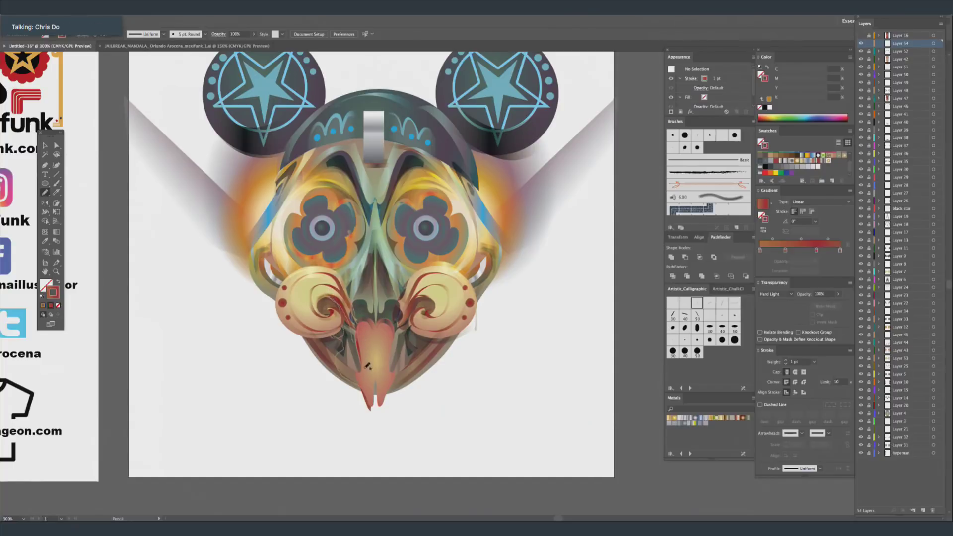
Draw a blood-like shape between the left cheek swirl and the tongue, filled with the red-orange gradient set to radial.
left_click_drag(380, 417, 380, 416)
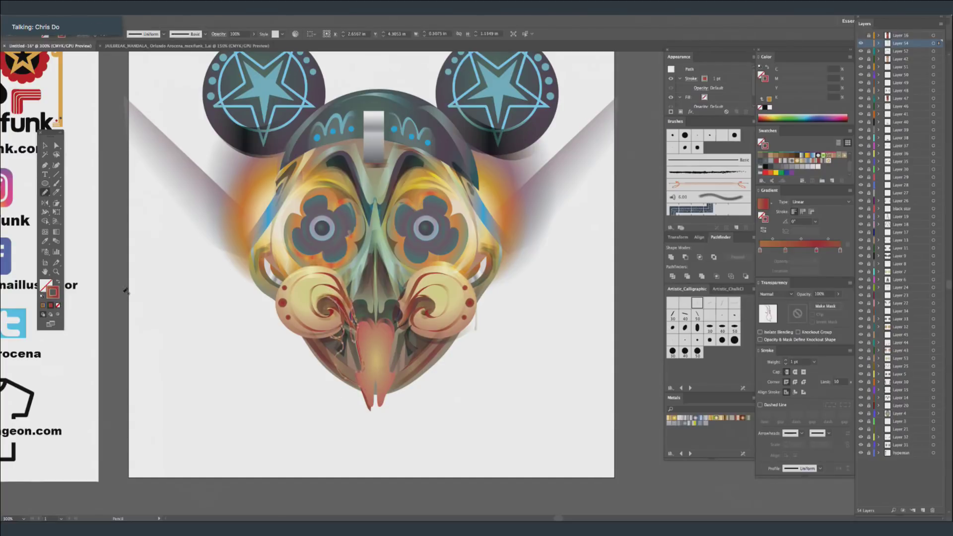
left_click(58, 282)
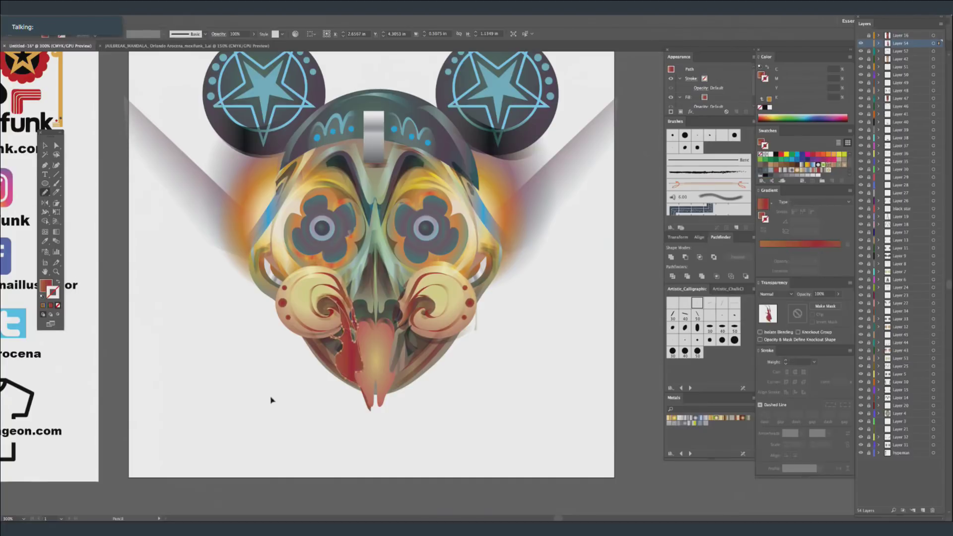
left_click(46, 285)
left_click(56, 232)
left_click(814, 201)
left_click(814, 219)
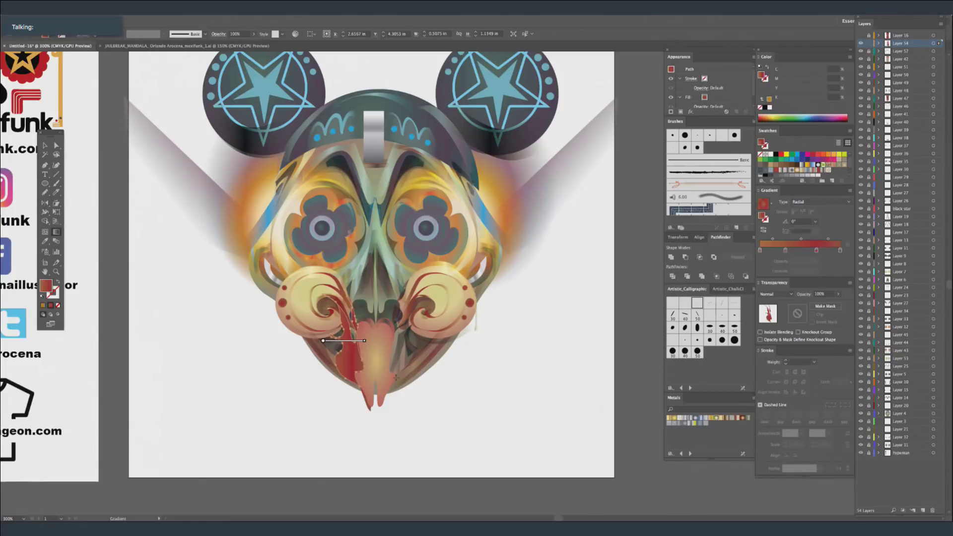
left_click(307, 441, "super")
left_click_drag(341, 350, 406, 379)
Reflect a copy of the red shape onto the right side of the tongue and deselect it.
left_click(46, 203)
left_click_drag(445, 400, 492, 424)
key("super+shift+a")
left_click_drag(457, 268, 473, 307)
Draw red drips with the Pencil tool along the left jaw, running down beside the tongue.
left_click(45, 192)
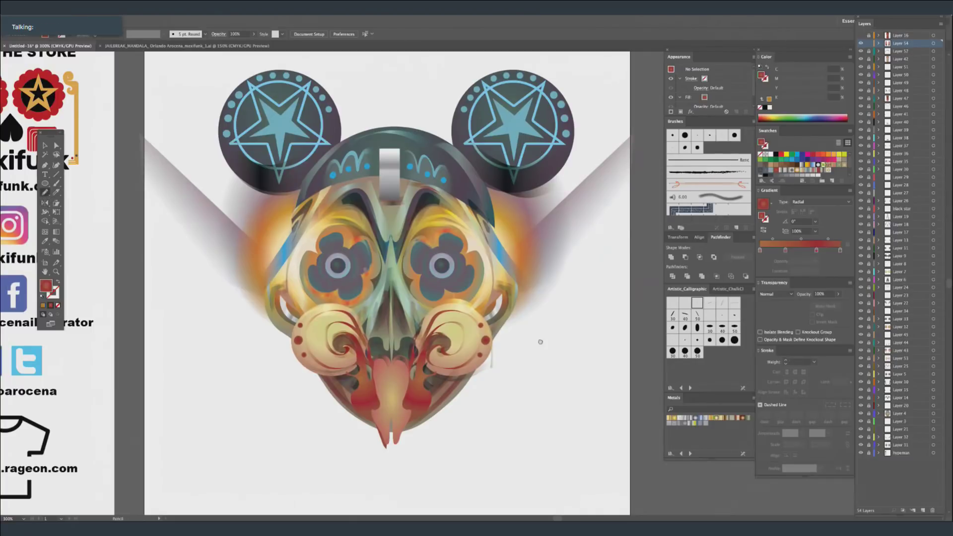
scroll(348, 298, "down", 4)
mouse_move(320, 302)
left_mouse_down()
mouse_move(331, 337)
mouse_move(339, 322)
mouse_move(348, 333)
mouse_move(359, 383)
left_mouse_up()
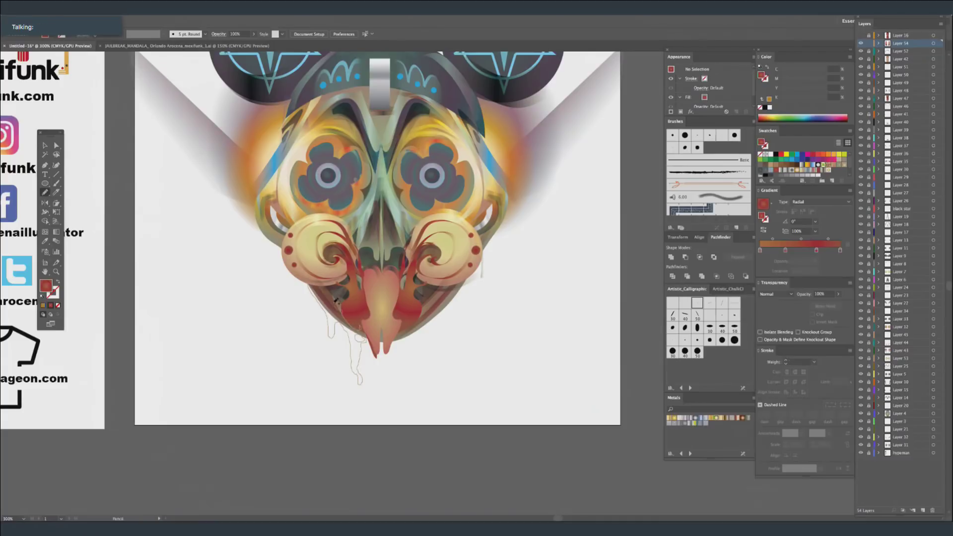
left_click_drag(313, 286, 309, 285)
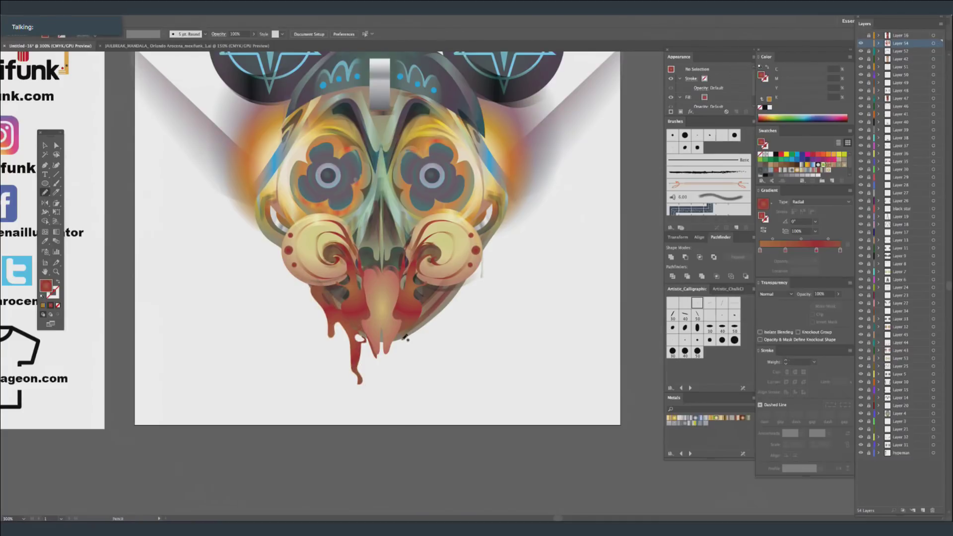
Draw thin red drips beneath the right jaw and try retouching the lowest tip, undoing the last stroke.
mouse_move(417, 335)
left_mouse_down()
mouse_move(410, 364)
mouse_move(435, 322)
left_mouse_up()
left_click_drag(406, 356, 406, 356)
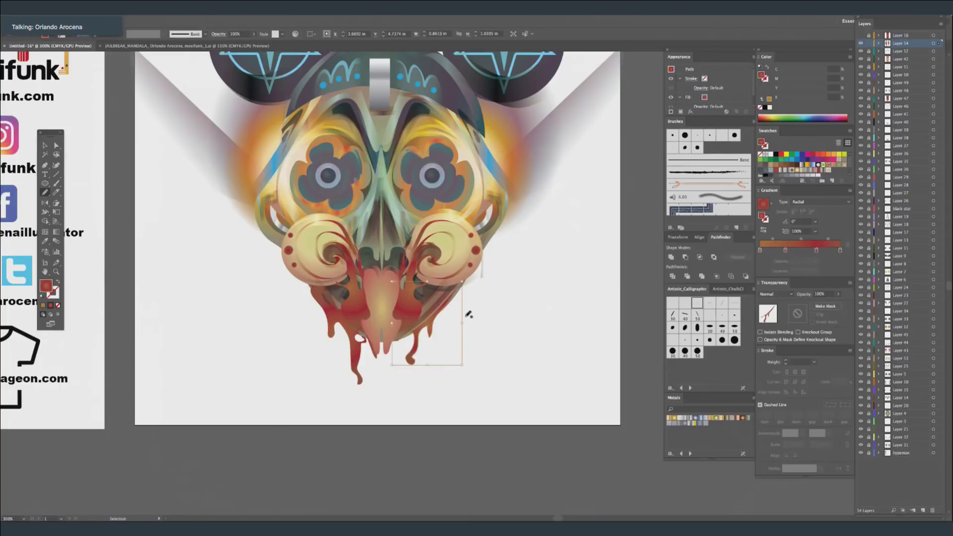
left_click(443, 300, "super")
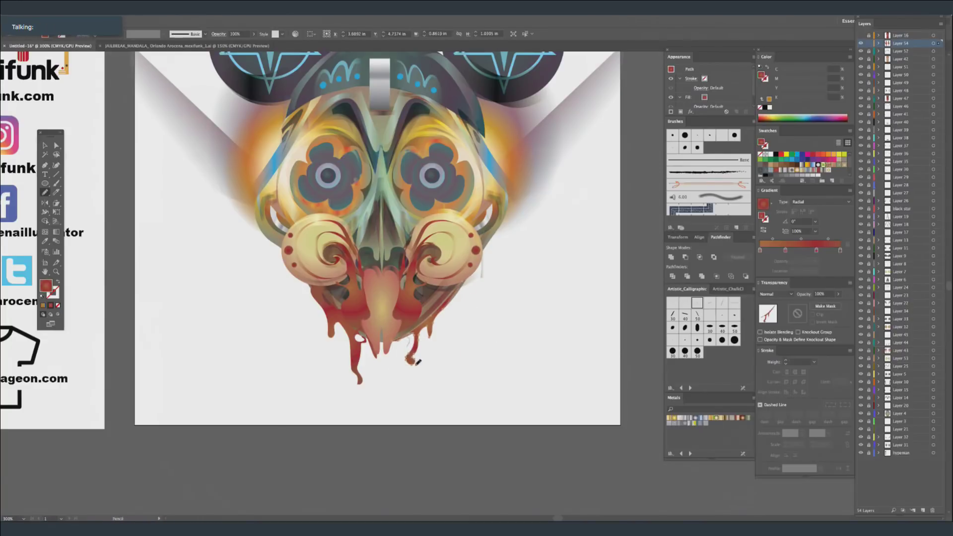
key("super+z")
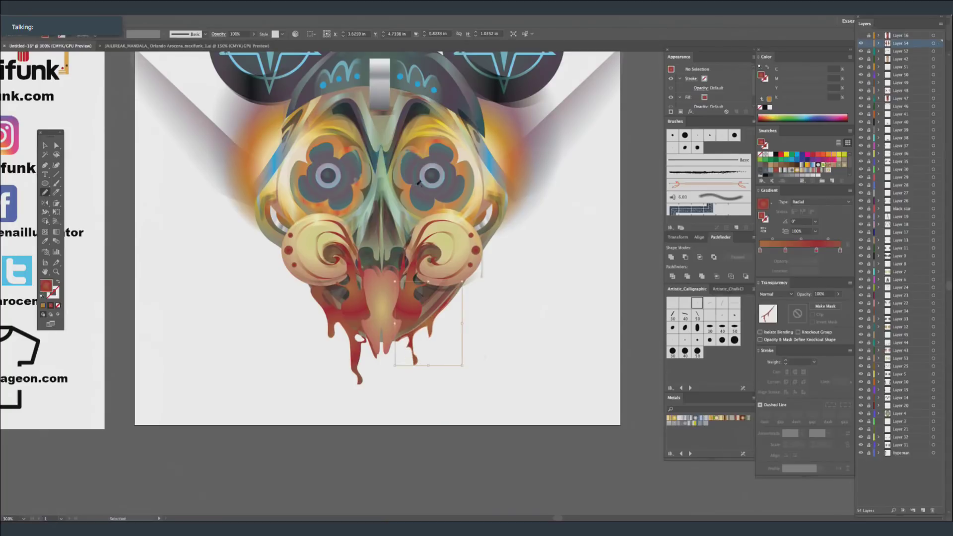
left_click(475, 255, "super")
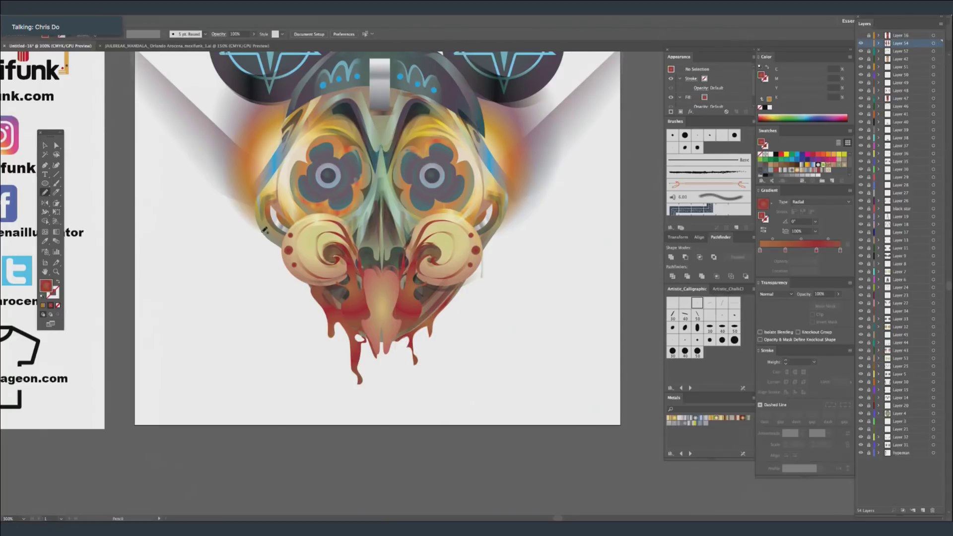
Draw jagged red drips hanging below the left cheek and smaller ones beneath the tongue tip.
mouse_move(259, 233)
left_mouse_down()
mouse_move(253, 291)
mouse_move(263, 254)
mouse_move(284, 327)
mouse_move(294, 279)
mouse_move(301, 309)
mouse_move(301, 280)
mouse_move(256, 211)
left_mouse_up()
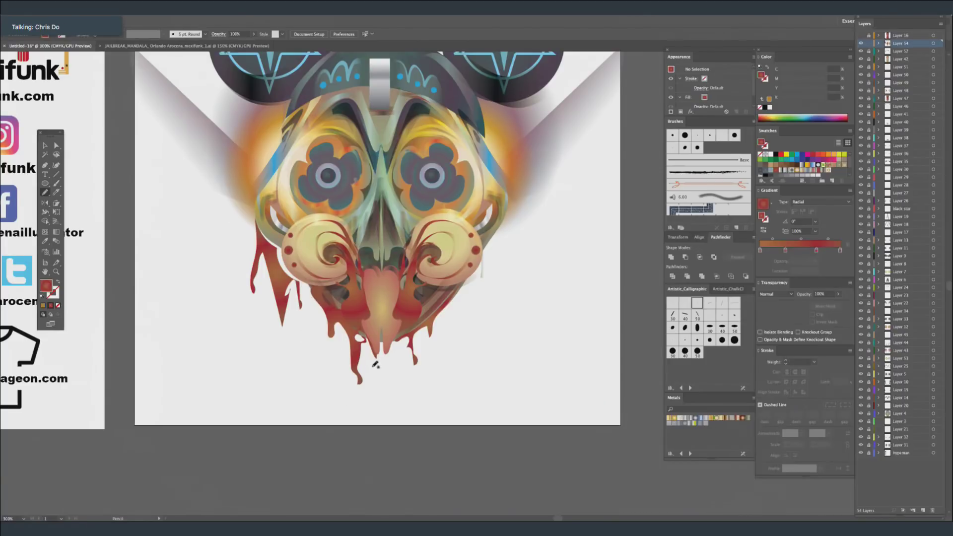
left_click_drag(366, 343, 377, 367)
mouse_move(381, 376)
left_mouse_down()
mouse_move(370, 379)
mouse_move(379, 372)
left_mouse_up()
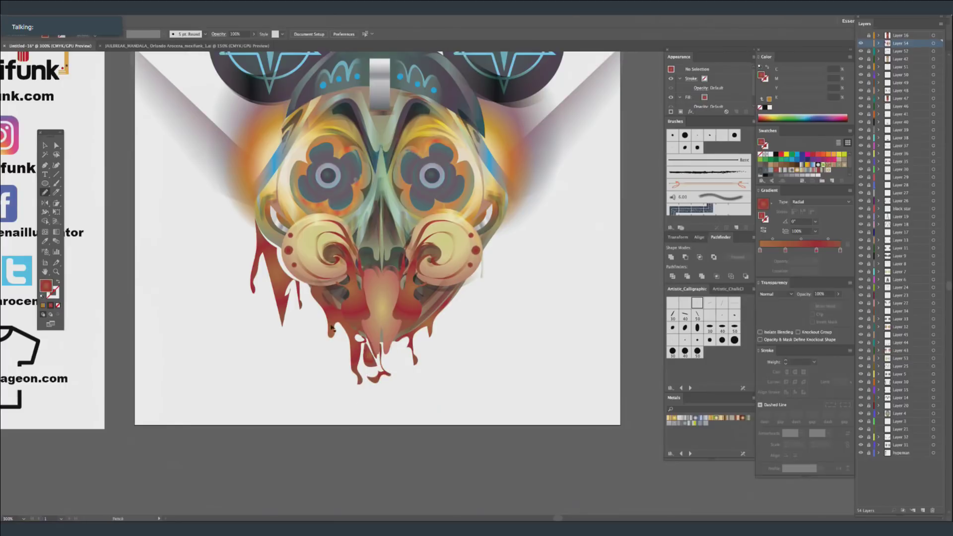
Draw a long rounded drip under the left jaw and a thin vertical drip below the left cheek.
left_click_drag(333, 338, 321, 299)
mouse_move(326, 332)
left_mouse_down()
mouse_move(324, 360)
mouse_move(335, 352)
left_mouse_up()
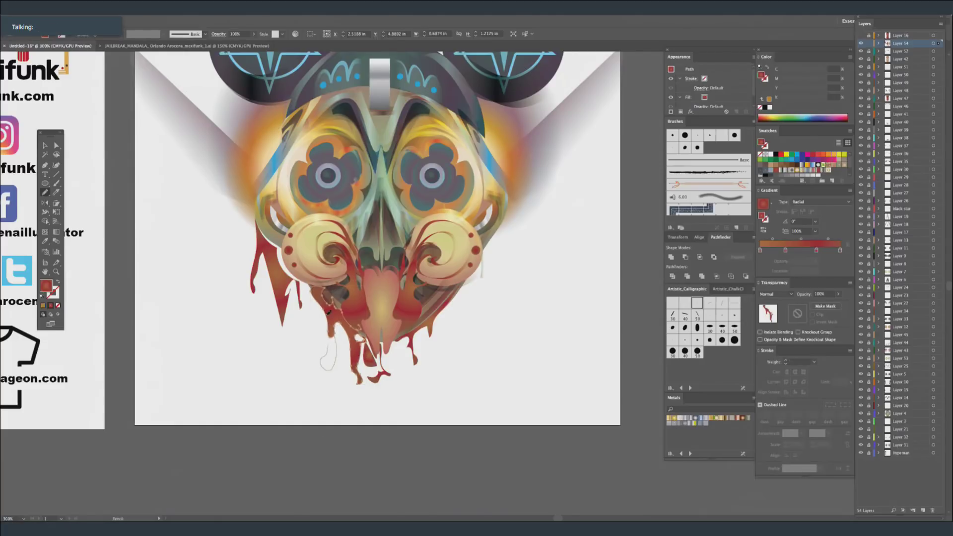
left_click_drag(329, 325, 327, 328)
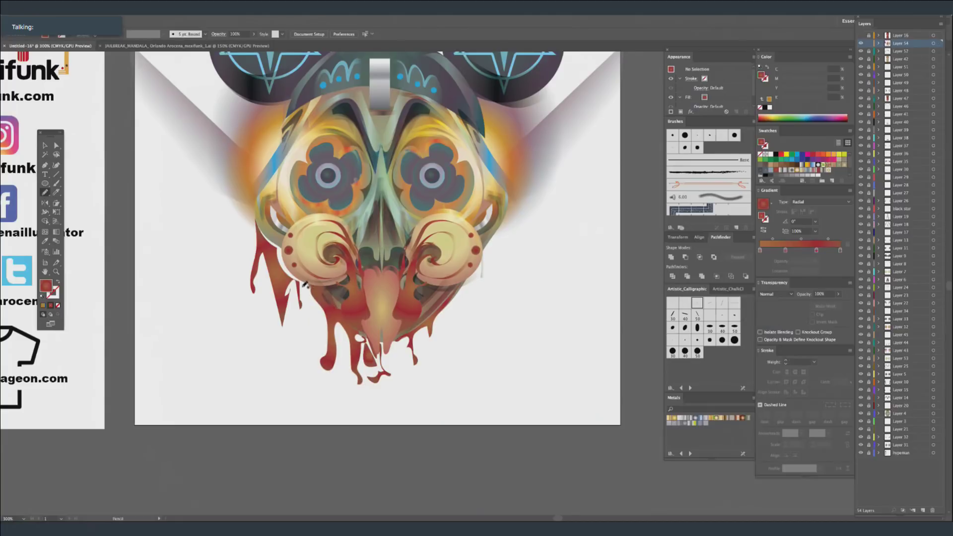
mouse_move(312, 303)
left_mouse_down()
mouse_move(310, 359)
mouse_move(298, 282)
mouse_move(306, 290)
left_mouse_up()
left_click(326, 463, "super")
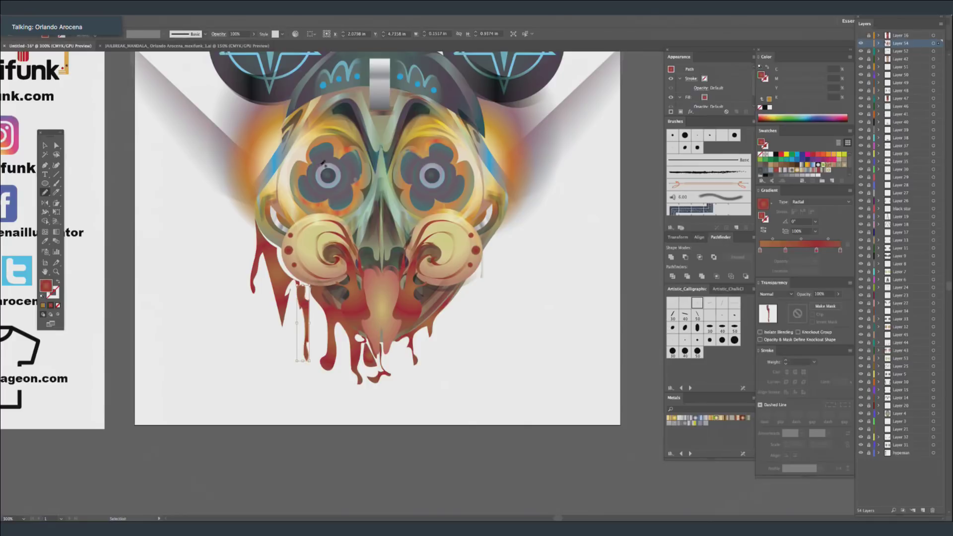
Extend the drips into lettering with long M legs, a curved hook under the jaw, and an R-like form beside the tongue.
mouse_move(292, 352)
left_mouse_down()
mouse_move(295, 311)
mouse_move(301, 369)
mouse_move(292, 328)
mouse_move(290, 350)
mouse_move(262, 282)
mouse_move(254, 365)
mouse_move(267, 319)
mouse_move(275, 350)
mouse_move(310, 388)
mouse_move(323, 398)
mouse_move(355, 385)
mouse_move(331, 401)
left_mouse_up()
left_click(279, 356, "super")
left_click(271, 367, "super")
left_click(408, 368, "super")
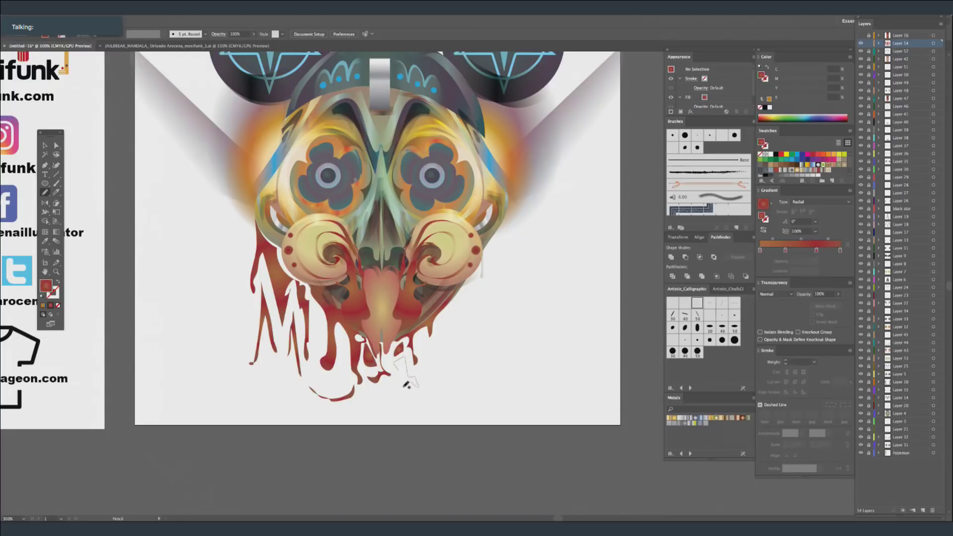
left_click_drag(405, 387, 403, 386)
left_click(411, 436, "super")
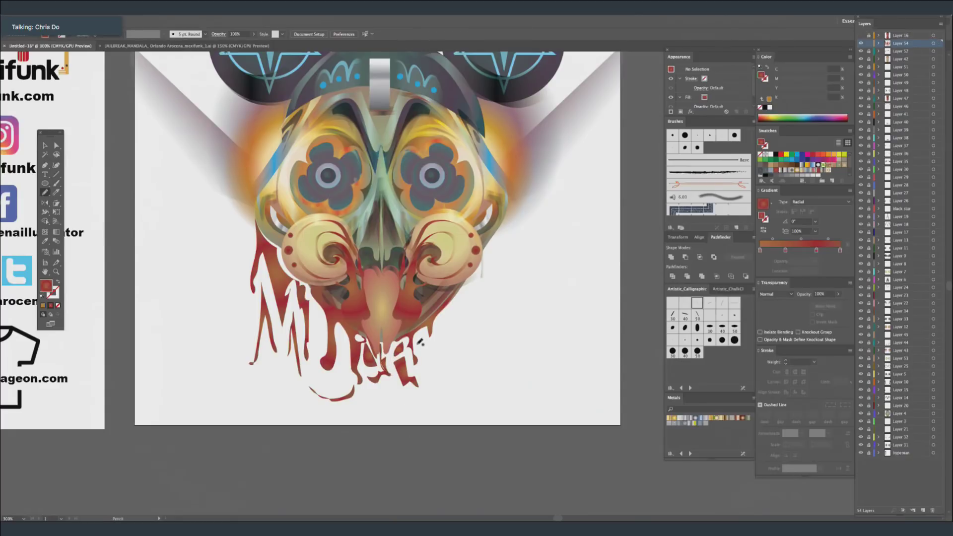
Draw a T-shaped drip under the right jaw and a curved, hooked drip below the right cheek.
mouse_move(418, 342)
left_mouse_down()
mouse_move(430, 338)
mouse_move(431, 379)
mouse_move(445, 396)
mouse_move(421, 373)
mouse_move(418, 343)
left_mouse_up()
mouse_move(451, 307)
left_mouse_down()
mouse_move(454, 331)
mouse_move(442, 342)
mouse_move(445, 369)
mouse_move(456, 350)
mouse_move(453, 370)
mouse_move(455, 298)
mouse_move(445, 308)
left_mouse_up()
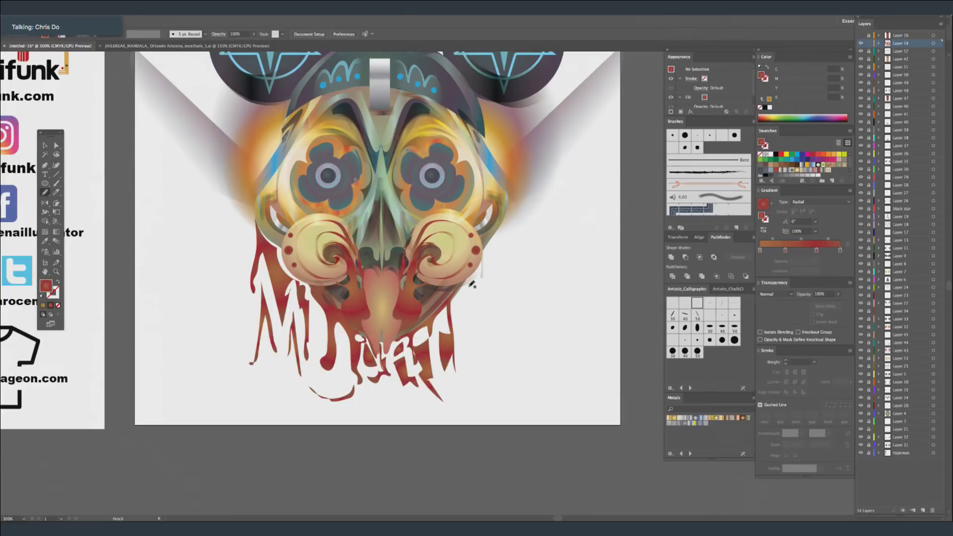
mouse_move(482, 312)
left_mouse_down()
mouse_move(494, 346)
mouse_move(489, 325)
mouse_move(482, 329)
mouse_move(488, 352)
mouse_move(464, 286)
left_mouse_up()
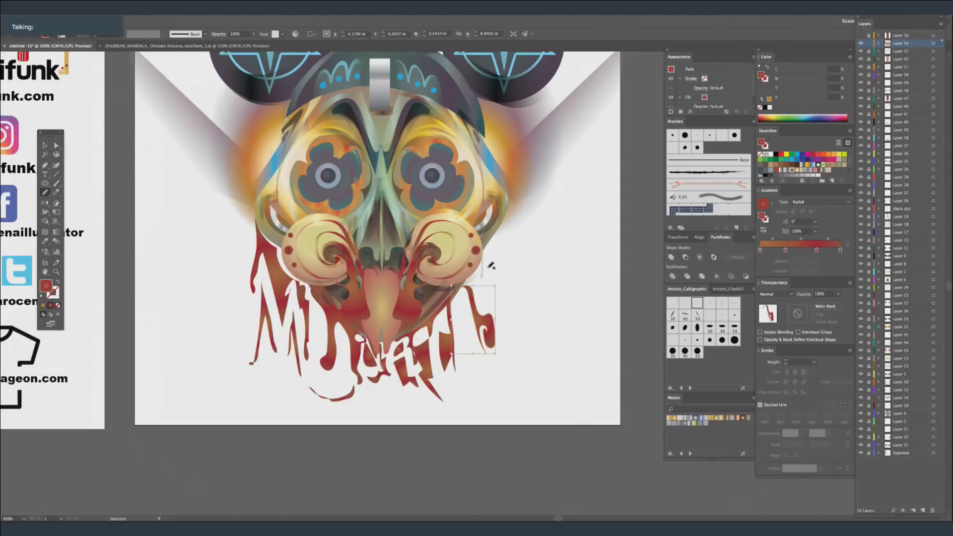
Draw an S-shaped drip below the right cheek, undoing the first attempt, and add a thin drip beneath it.
mouse_move(484, 256)
left_mouse_down()
mouse_move(493, 295)
mouse_move(479, 290)
mouse_move(495, 303)
left_mouse_up()
key("super+z")
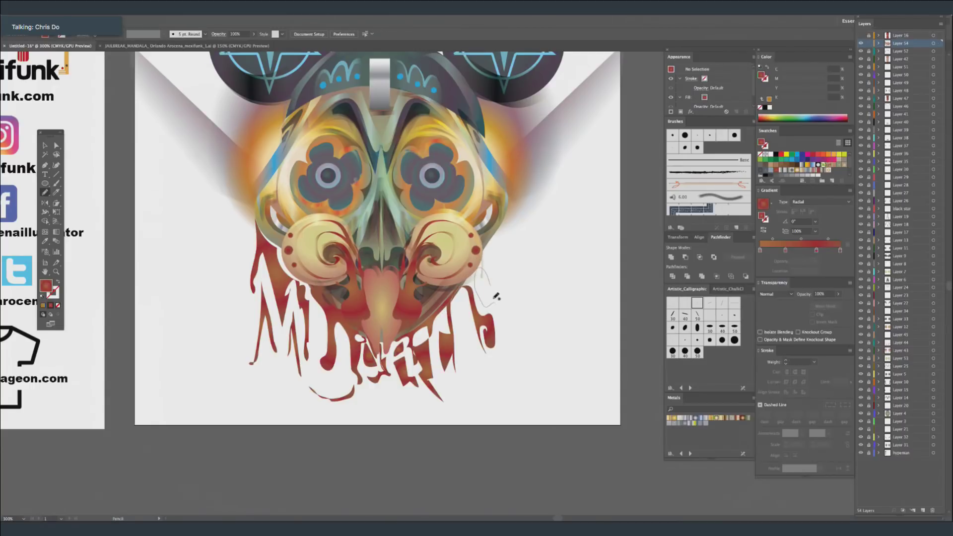
mouse_move(494, 269)
left_mouse_down()
mouse_move(495, 290)
mouse_move(467, 352)
left_mouse_up()
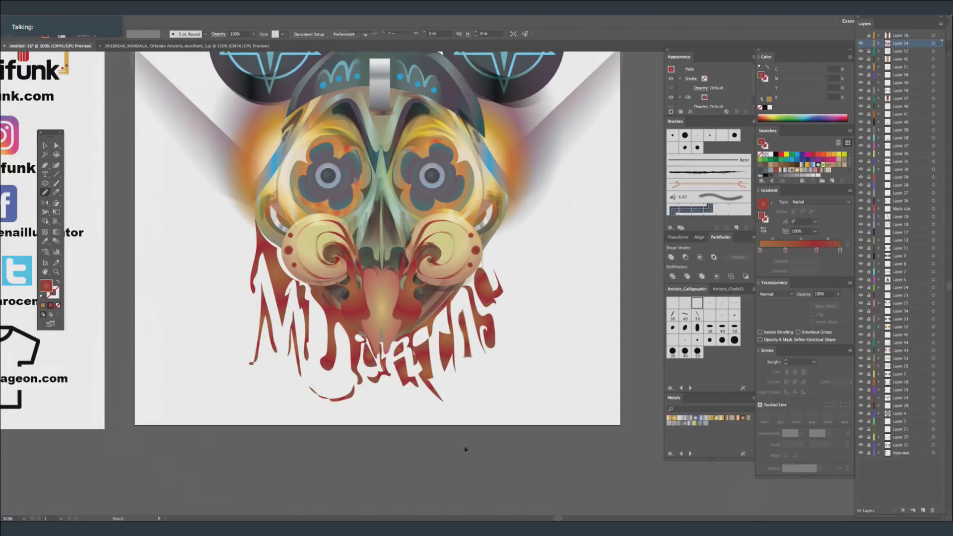
mouse_move(487, 354)
left_mouse_down()
mouse_move(487, 380)
mouse_move(479, 375)
left_mouse_up()
key("ctrl+shift+a")
Add a long vertical drip to the lettering beneath the right jaw, undoing a stray change first.
left_click(424, 328, "ctrl")
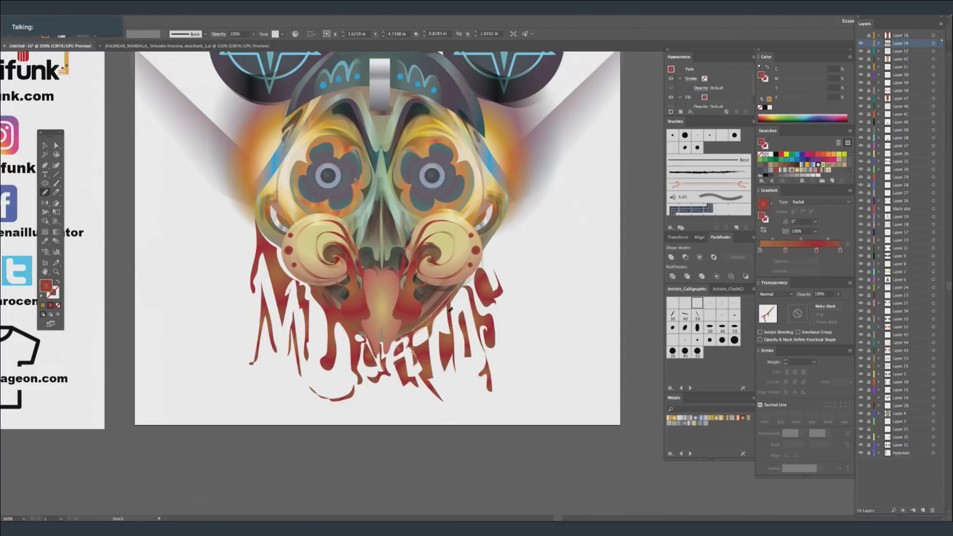
key("super+z")
left_click(447, 367, "super")
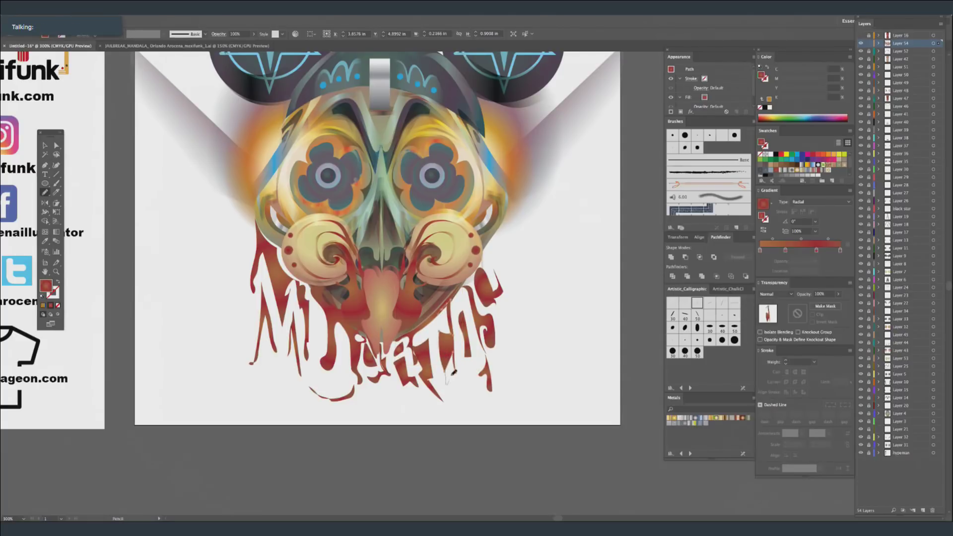
left_click_drag(455, 358, 449, 315)
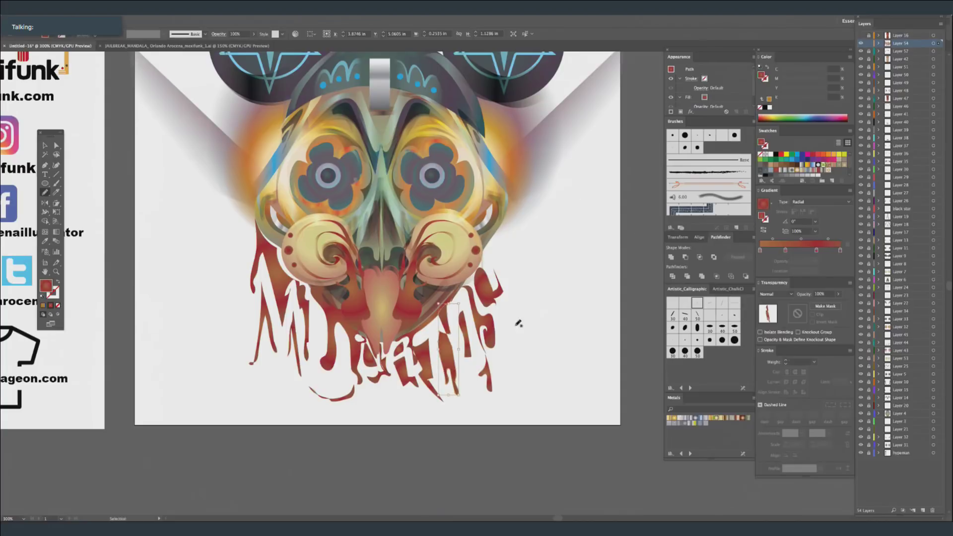
key("ctrl+shift+a")
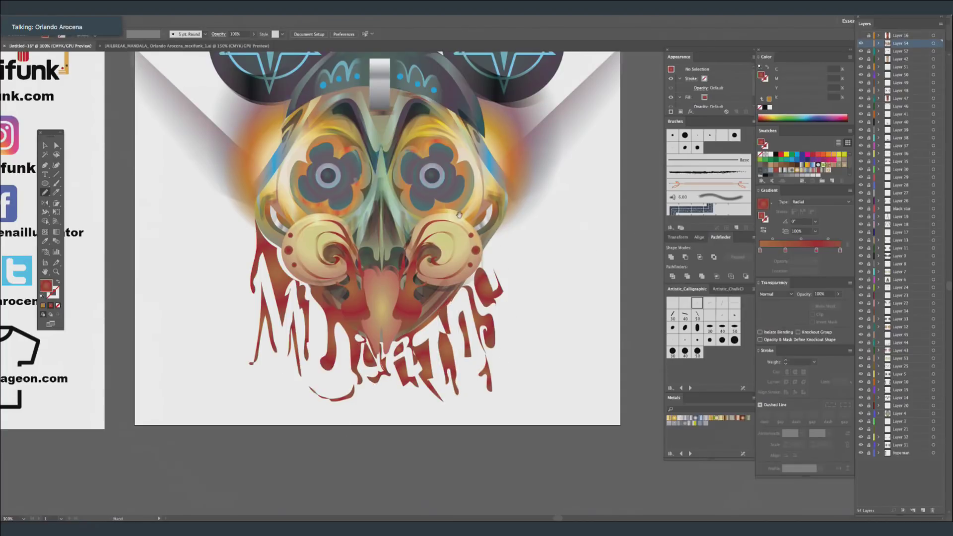
Add small red strokes to the lettering directly beneath the tongue tip and deselect them.
mouse_move(472, 259)
left_mouse_down()
mouse_move(499, 294)
mouse_move(508, 281)
left_mouse_up()
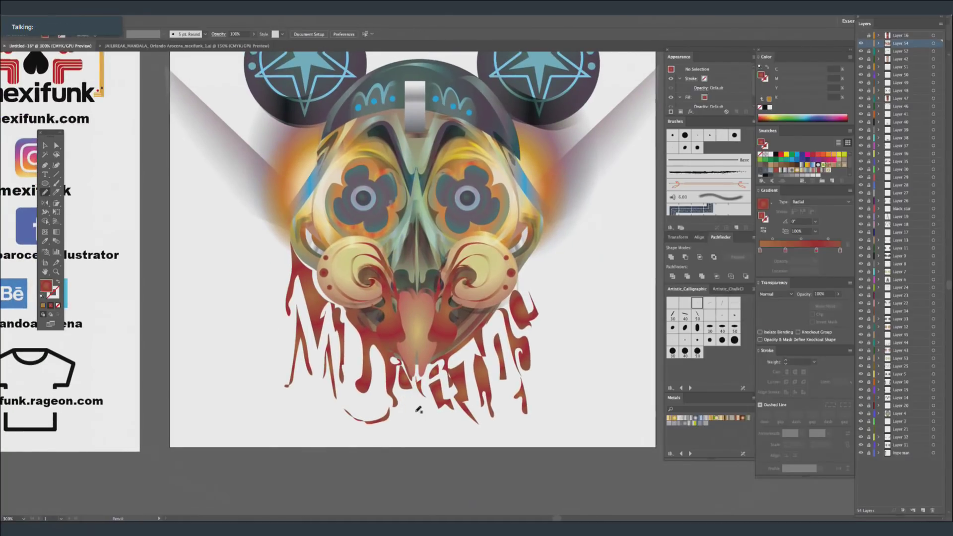
mouse_move(411, 373)
left_mouse_down()
mouse_move(422, 395)
mouse_move(400, 397)
left_mouse_up()
mouse_move(410, 370)
left_mouse_down()
mouse_move(405, 390)
mouse_move(408, 372)
left_mouse_up()
left_click(466, 472, "super")
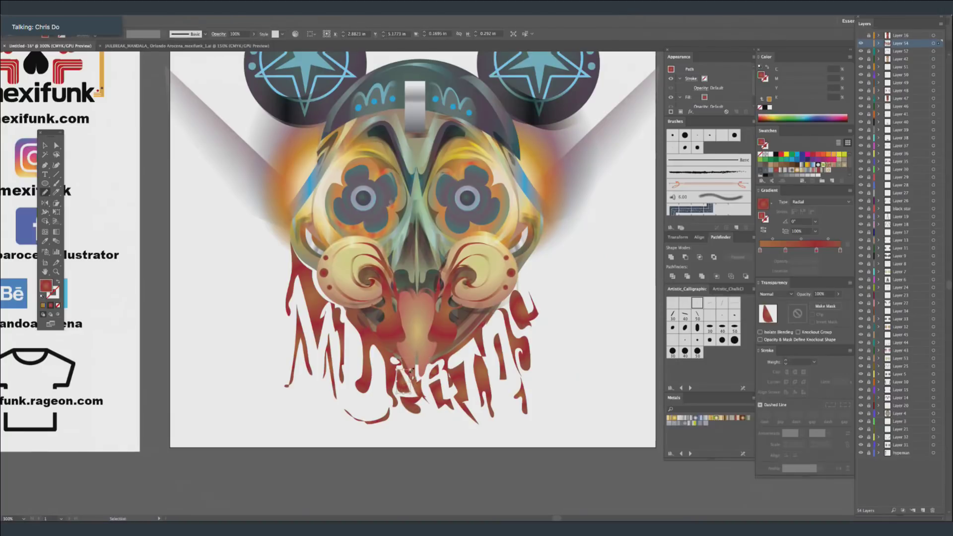
left_click(425, 440, "super")
Draw a forked red drip at the base of the lettering, below the tongue tip.
key("super+minus")
left_click_drag(468, 206, 458, 199)
mouse_move(411, 350)
left_mouse_down()
mouse_move(427, 369)
mouse_move(409, 361)
left_mouse_up()
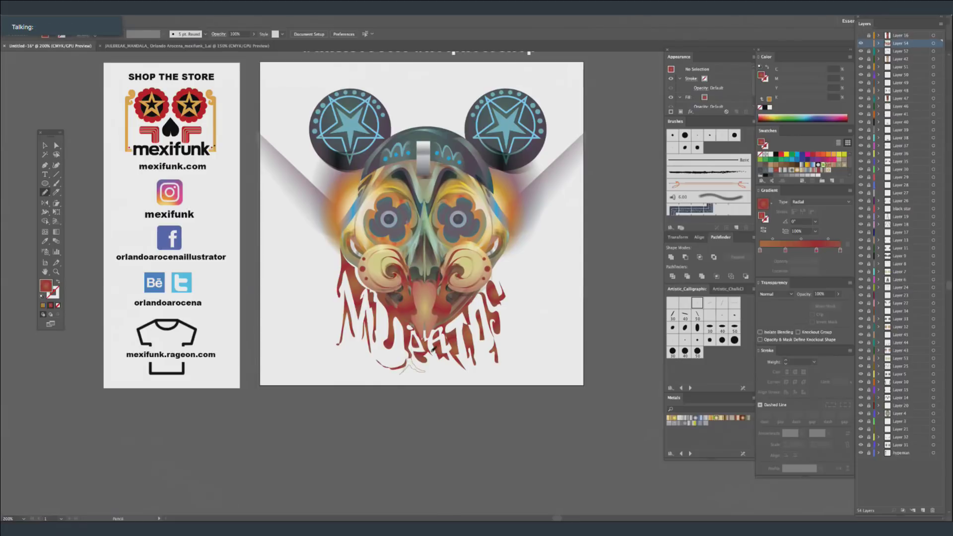
key("ctrl+z")
Create a new layer and draw a tapered beam with the Pen from the left eye's center to the artboard's upper-left corner, then deselect it.
left_click(923, 510)
key("p")
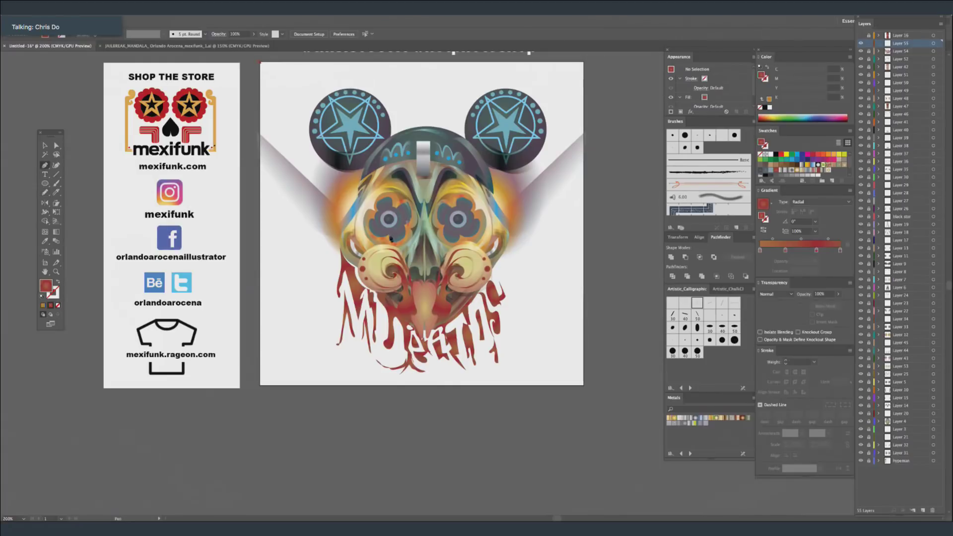
left_click(387, 226)
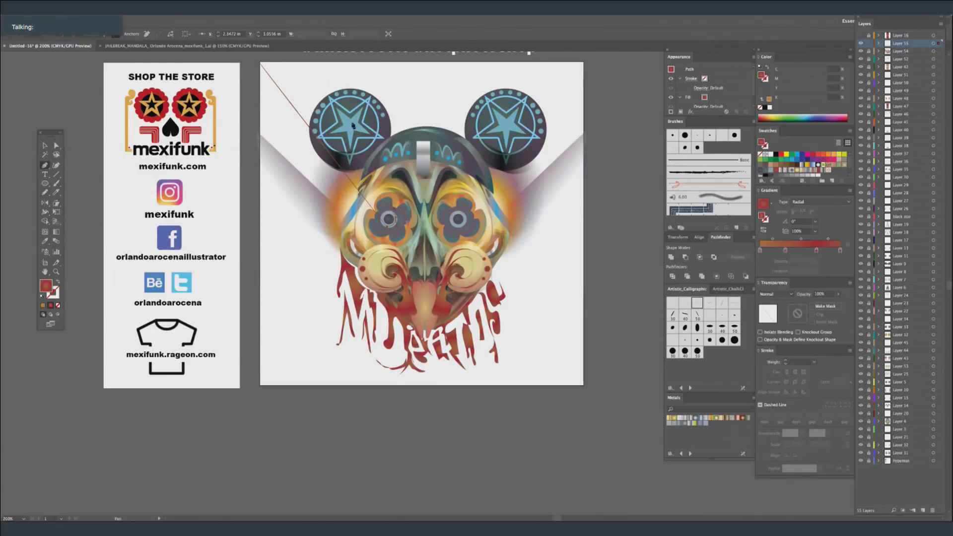
left_click(336, 62)
left_click(261, 64)
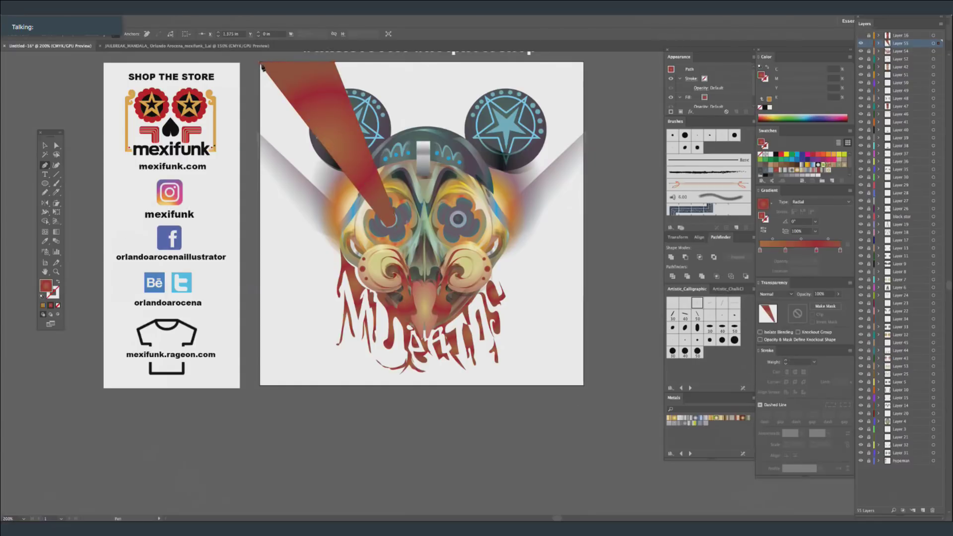
key("super+z")
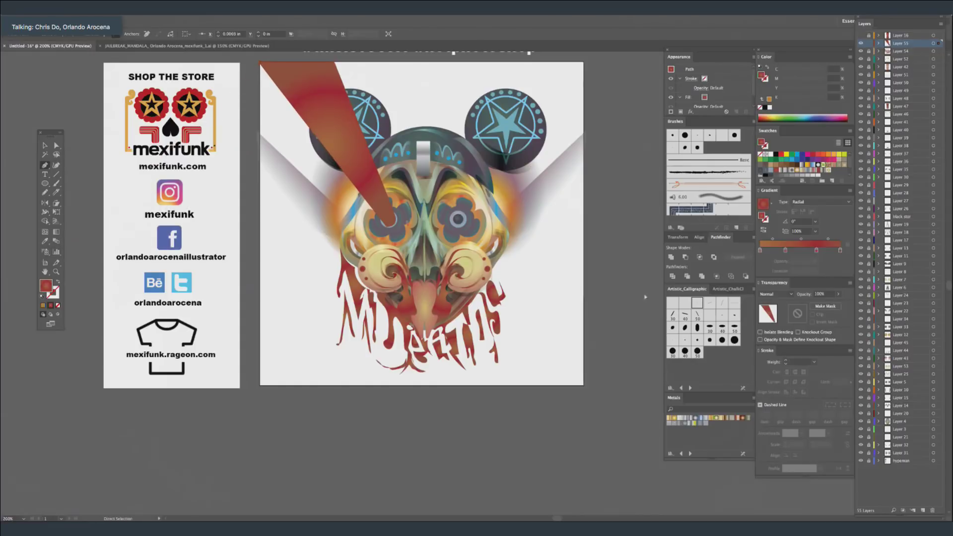
left_click(81, 219, "super")
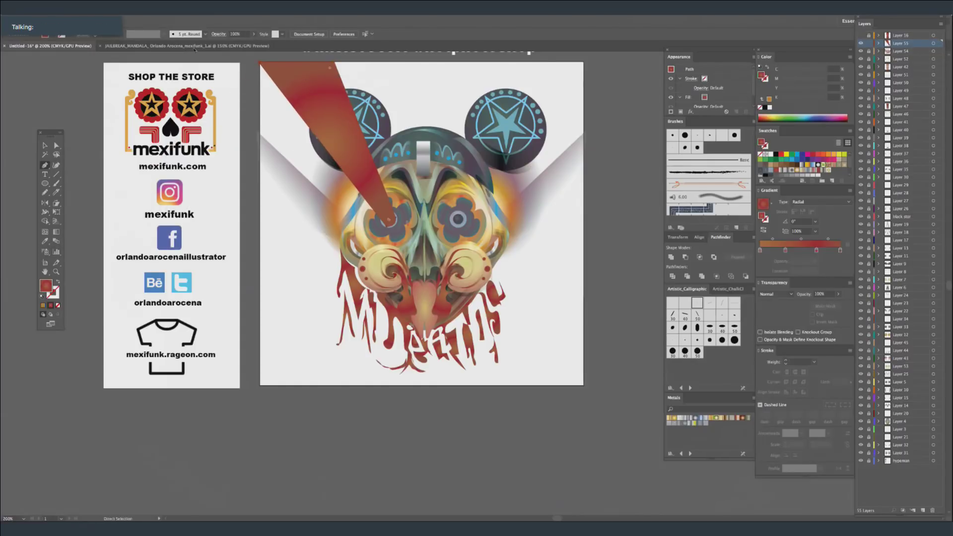
Give the beam a linear gradient, move its red stop to about 42.5%, and angle the gradient across the beam.
left_click(332, 101, "super")
left_click(827, 203)
left_click(805, 210)
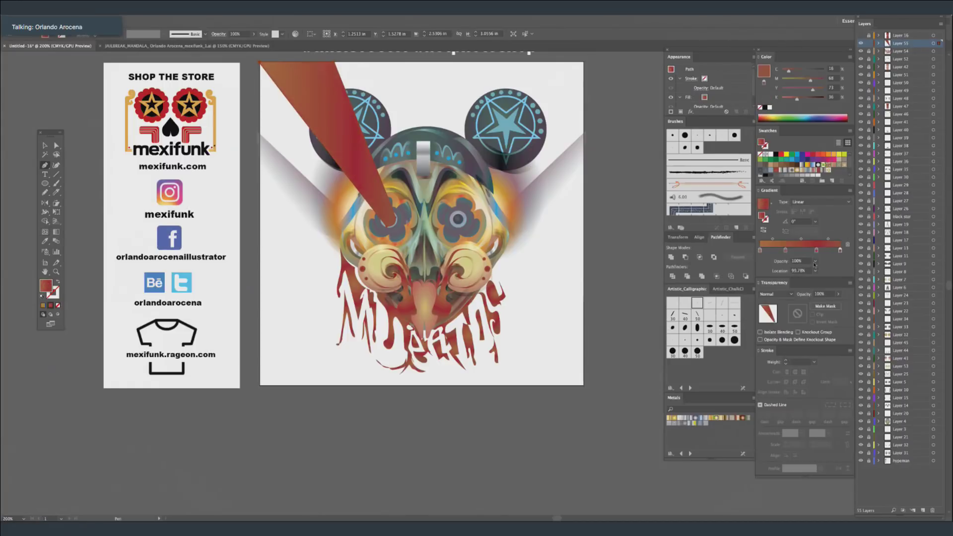
left_click_drag(817, 250, 794, 251)
key("g")
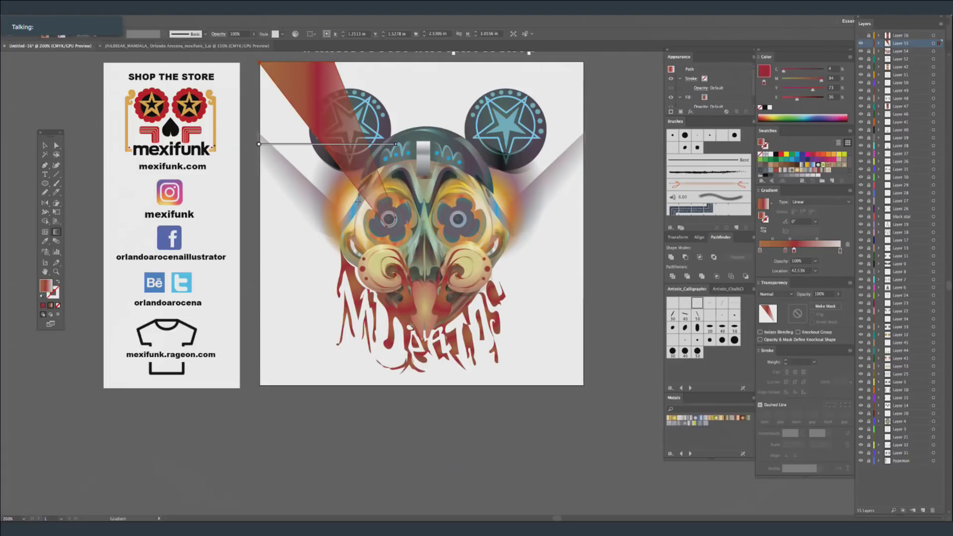
left_click_drag(349, 197, 392, 171)
left_click_drag(355, 220, 395, 193)
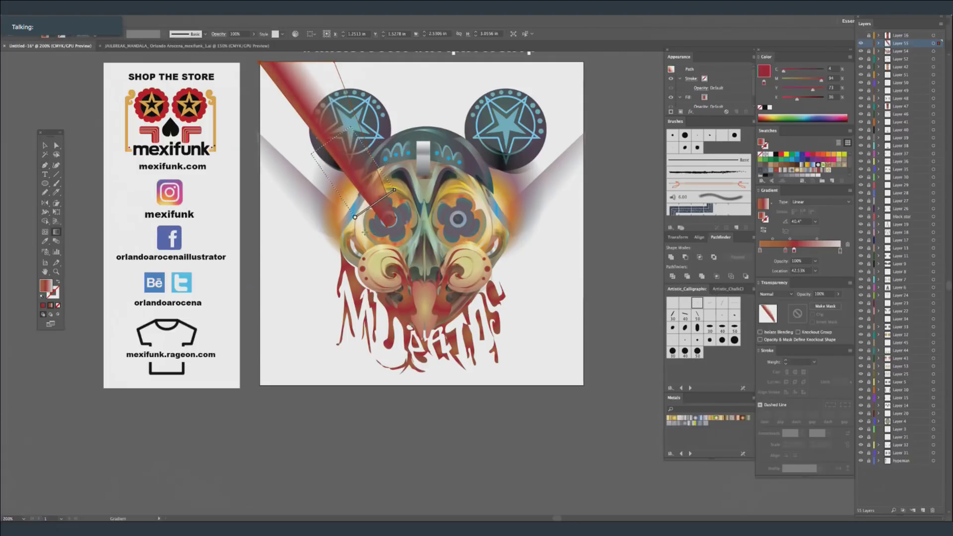
left_click_drag(356, 222, 388, 210)
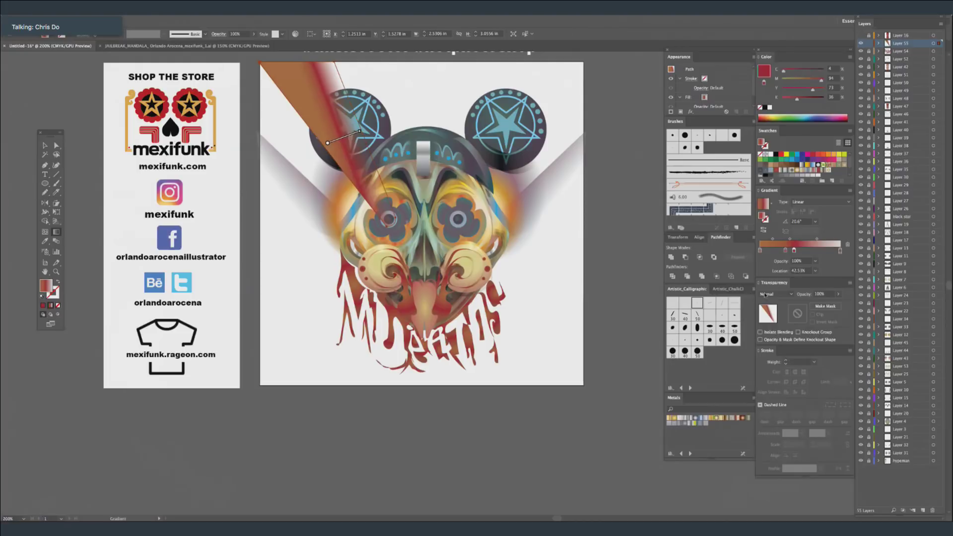
Set the beam's blend mode to Hard Light and redraw its gradient across the beam at about 42°, then deselect it.
left_click(774, 294)
left_click(789, 392)
key("v")
key("g")
left_click_drag(292, 172, 358, 116)
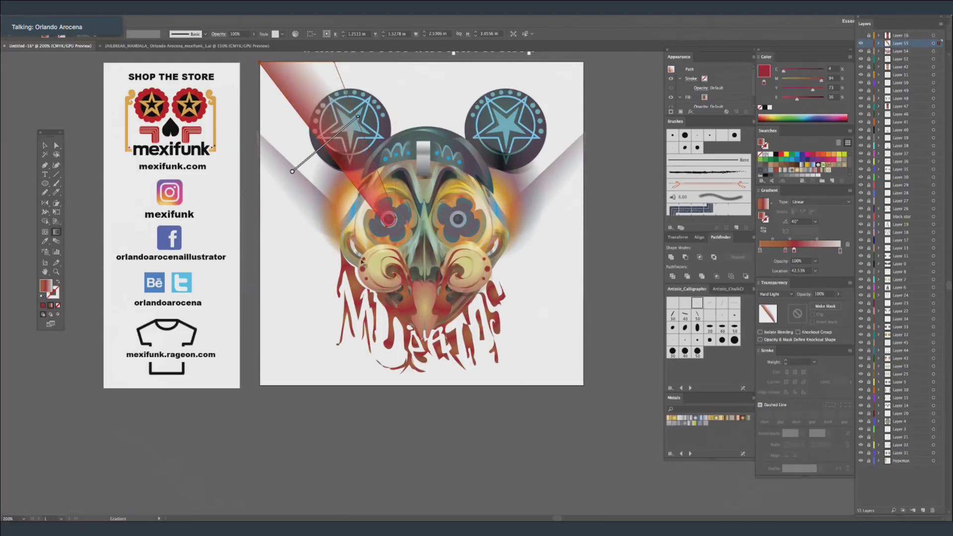
left_click_drag(286, 179, 343, 128)
key("ctrl+shift+a")
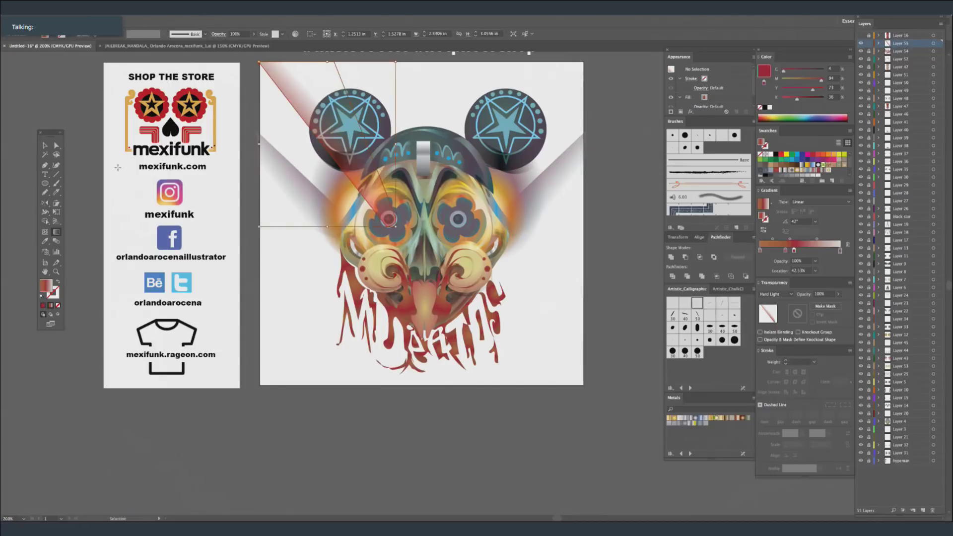
Copy the beam to the other side, reflect it horizontally, and nudge it so it rises from the right eye.
left_click(44, 145)
left_click_drag(294, 97, 519, 87, "alt")
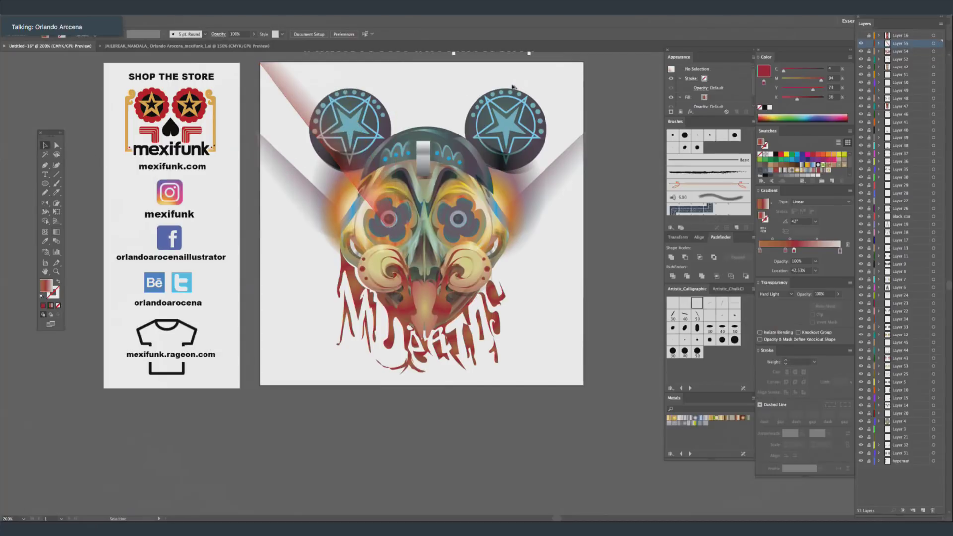
left_click(45, 204)
left_click_drag(558, 188, 476, 194, "shift")
key("Down")
key("Down")
key("Down")
key("Down")
key("Left")
key("Up")
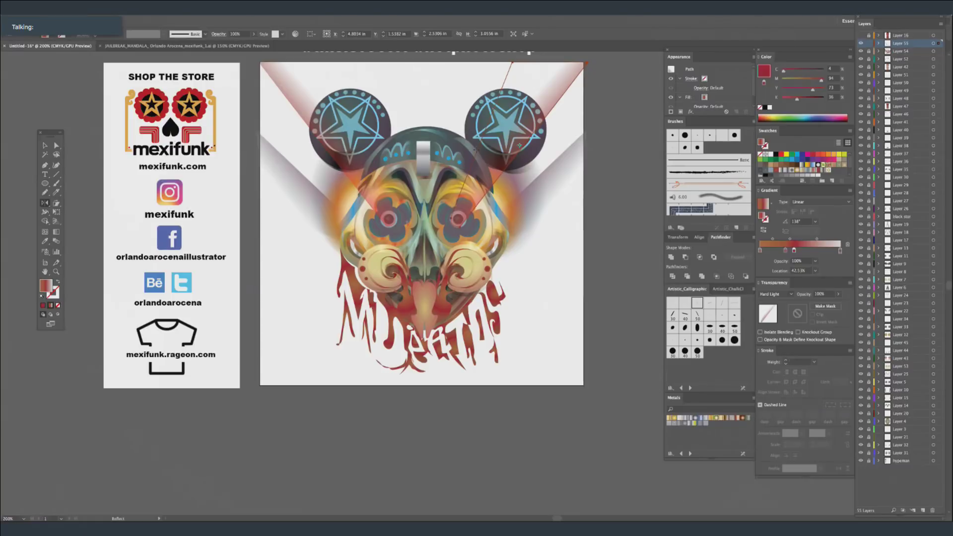
key("Right")
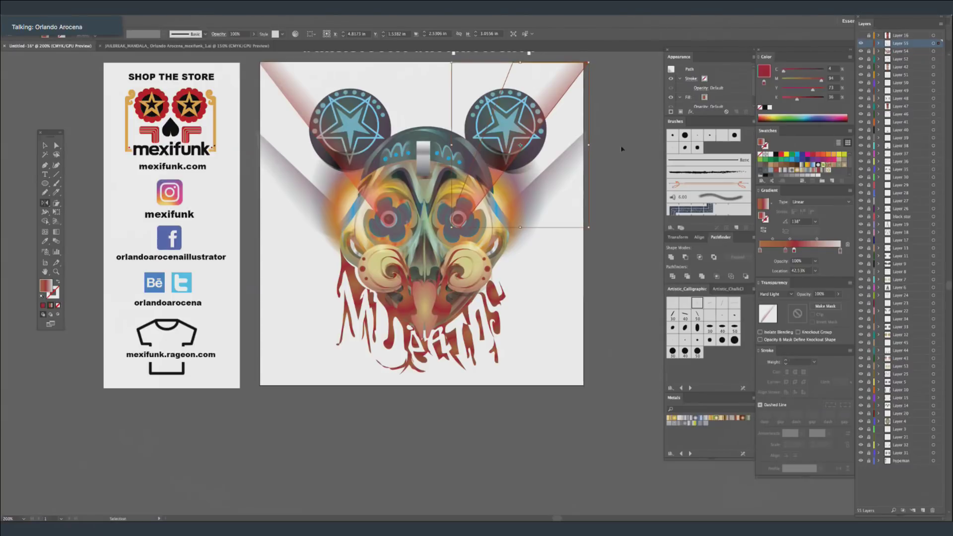
left_click(621, 145)
Create a new layer and choose an oval calligraphic brush for the stroke.
key("o")
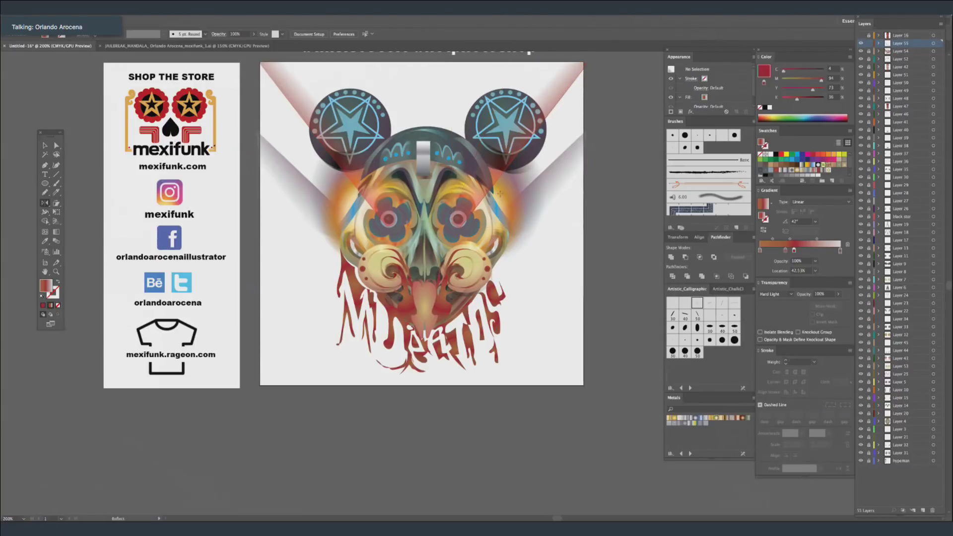
key("ctrl+equal")
left_click_drag(540, 262, 530, 334)
key("p")
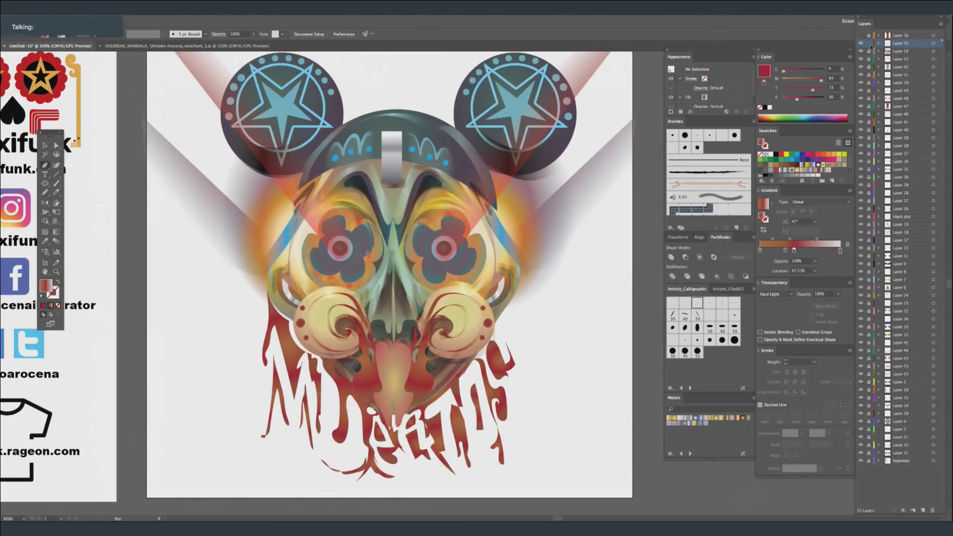
left_click(923, 510)
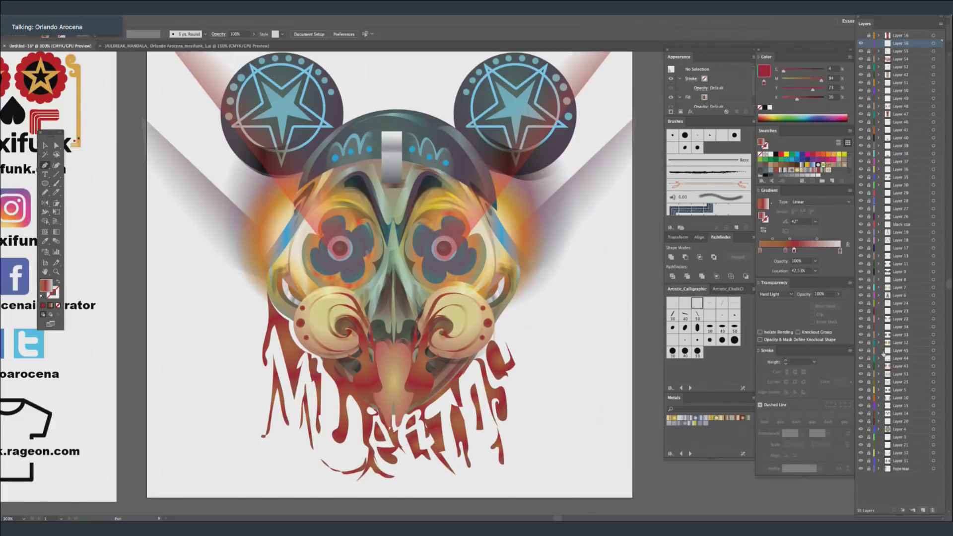
left_click(721, 315)
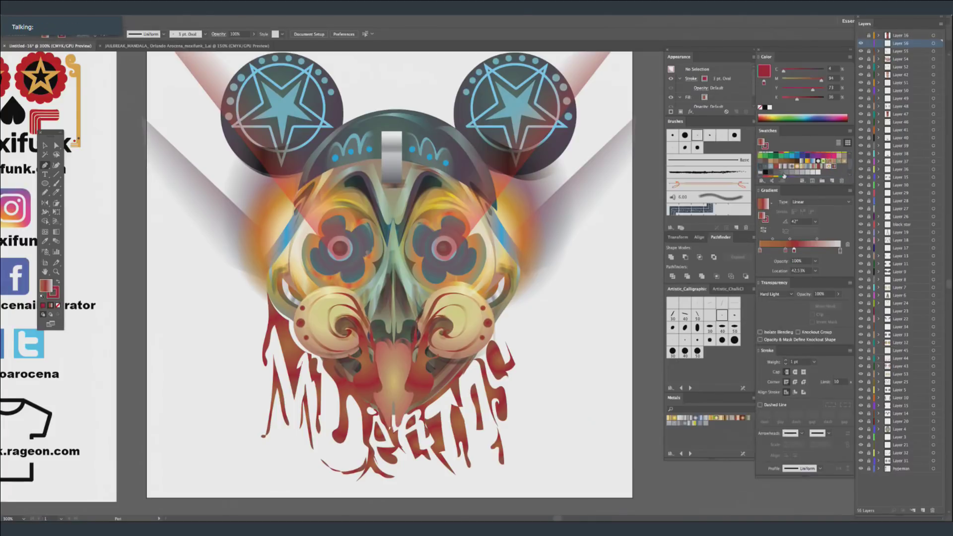
Recolor the gradient's start stop to a pale beige and remove the red and dark stops.
left_click_drag(760, 251, 772, 251)
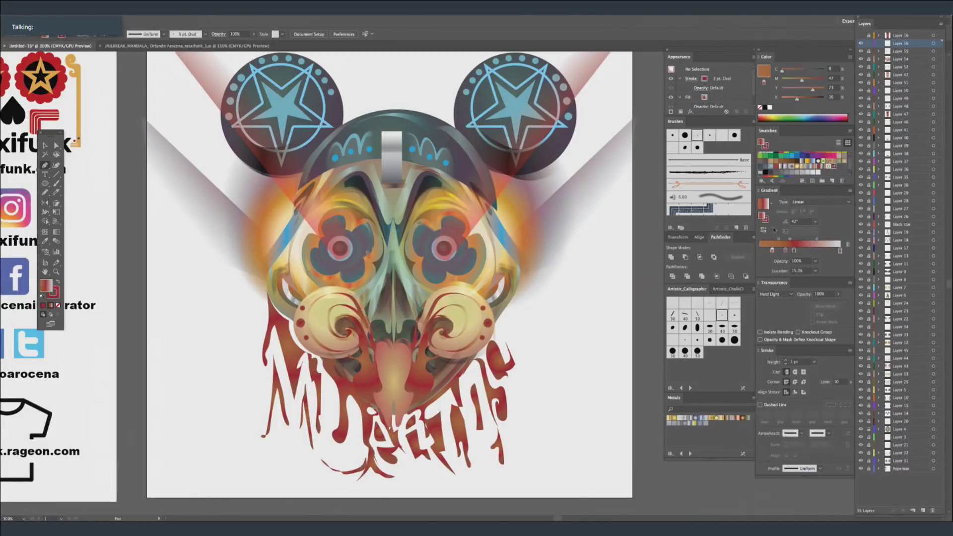
mouse_move(801, 81)
left_mouse_down()
mouse_move(791, 81)
mouse_move(784, 98)
mouse_move(810, 90)
left_mouse_up()
left_click(791, 89)
left_click(785, 71)
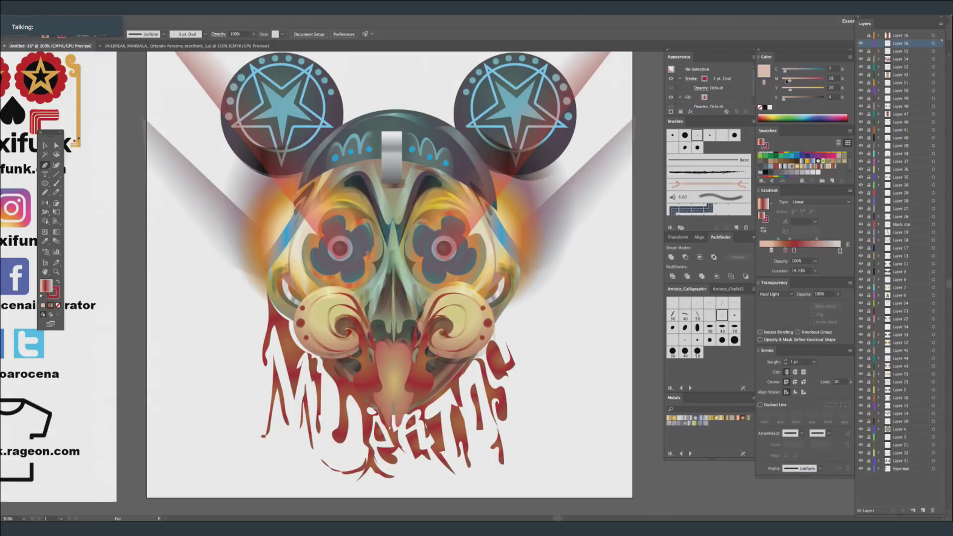
mouse_move(785, 251)
left_mouse_down()
mouse_move(787, 266)
mouse_move(791, 251)
left_mouse_up()
left_click(772, 250)
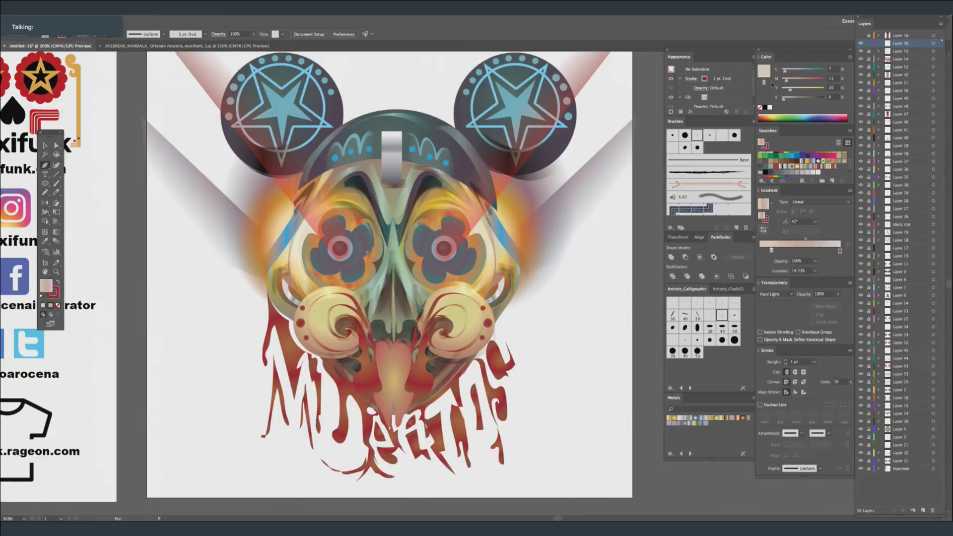
left_click(844, 38)
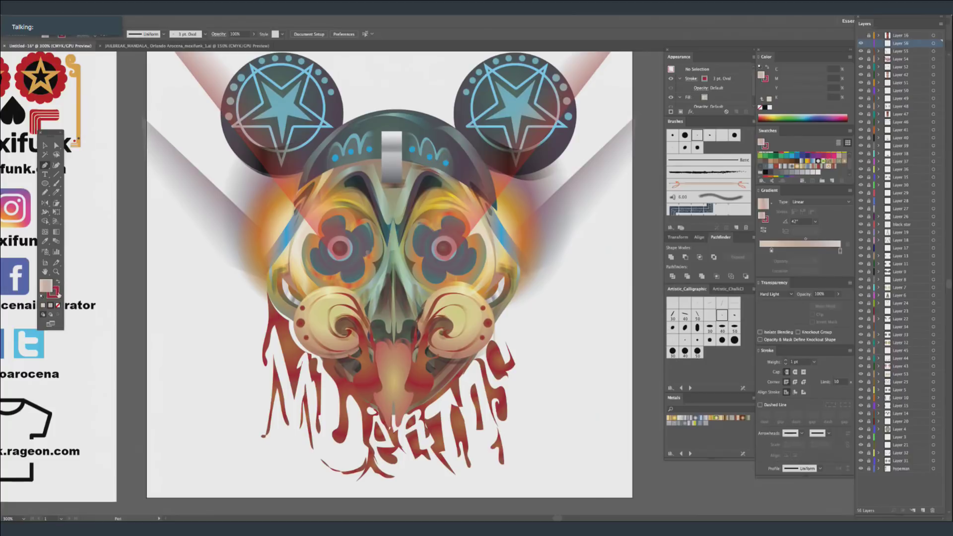
Apply the beige gradient to the stroke with no fill and switch to the Paintbrush tool.
key("shift+x")
key("slash")
key("x")
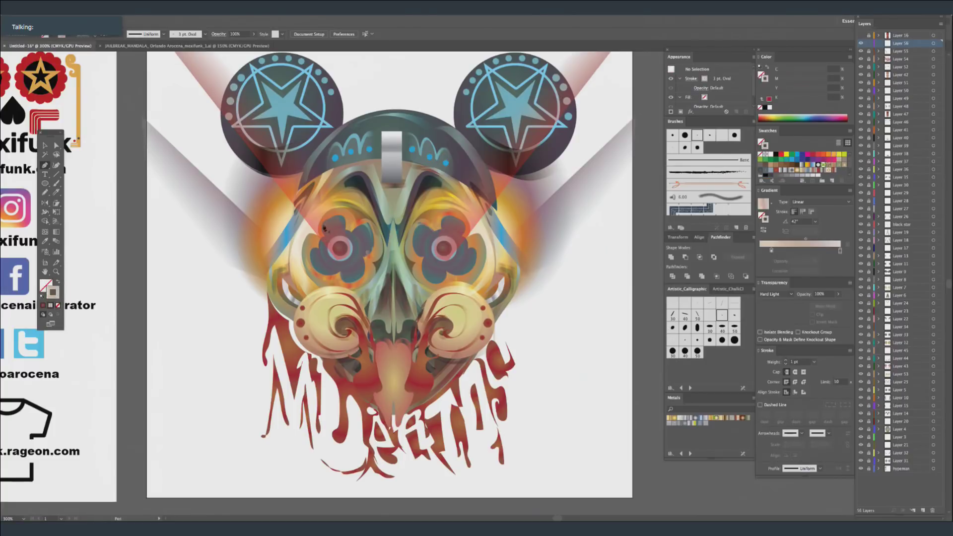
left_click(56, 183)
Make the stroke gradient radial, recolor its middle stop light blue, and move the first midpoint to 13%.
mouse_move(772, 251)
left_mouse_down()
mouse_move(802, 251)
mouse_move(784, 251)
left_mouse_up()
key("ctrl+z")
left_click(821, 202)
left_click(814, 219)
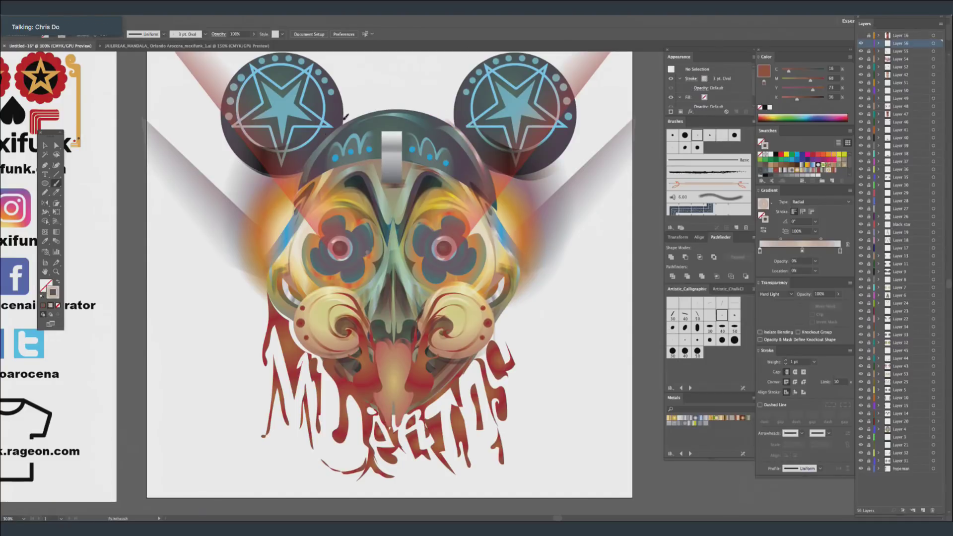
left_click(804, 251)
left_click(798, 70)
mouse_move(781, 239)
left_mouse_down()
mouse_move(809, 240)
mouse_move(765, 238)
left_mouse_up()
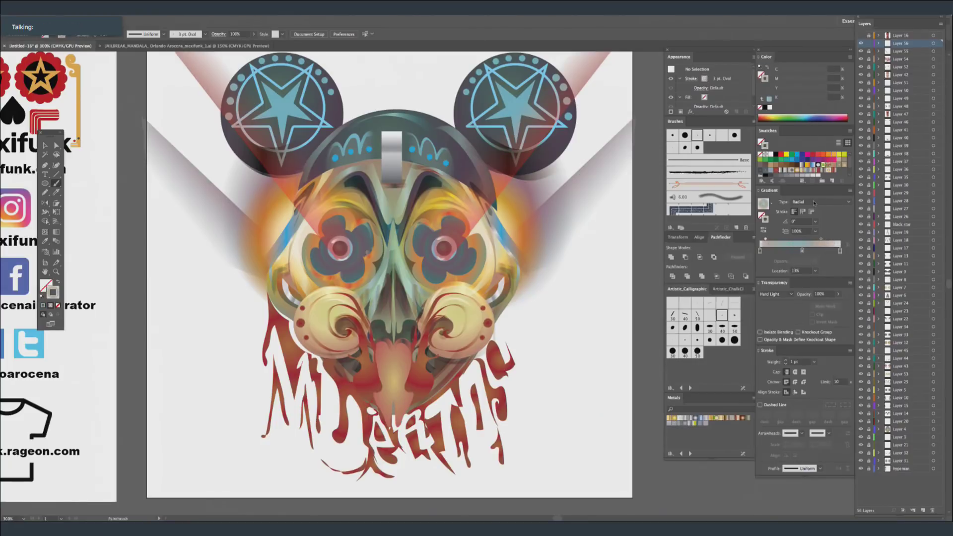
Change the stroke gradient to linear and set the stroke weight to 5 pt.
left_click(819, 202)
left_click(817, 211)
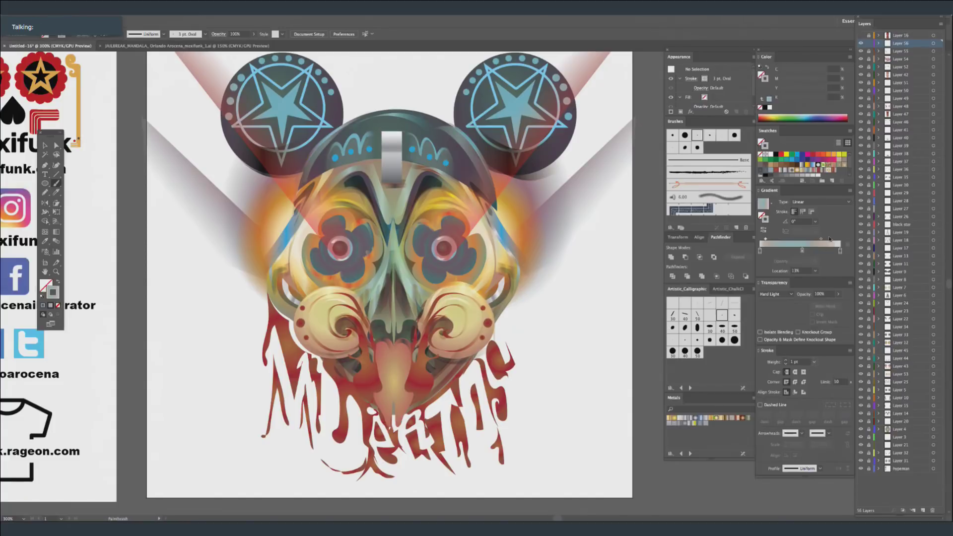
left_click(814, 362)
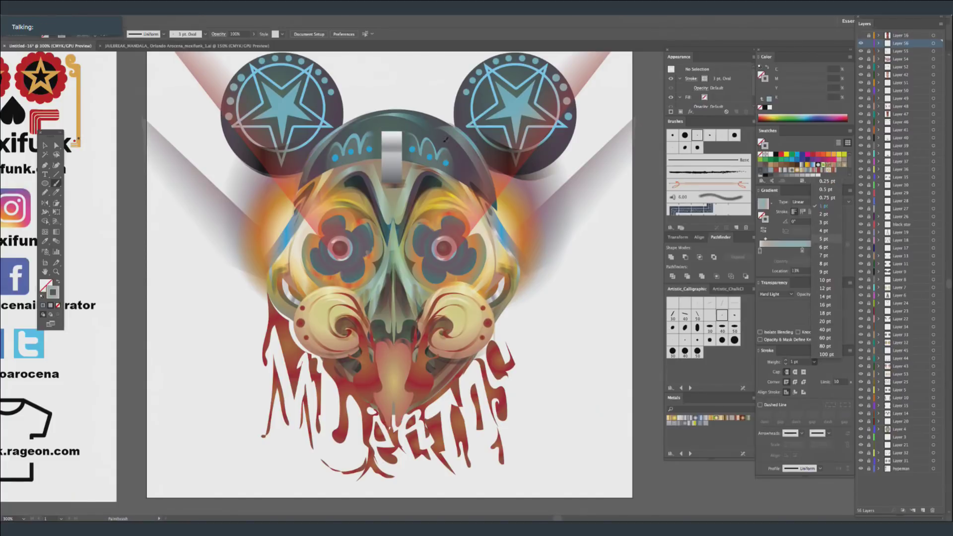
left_click(824, 239)
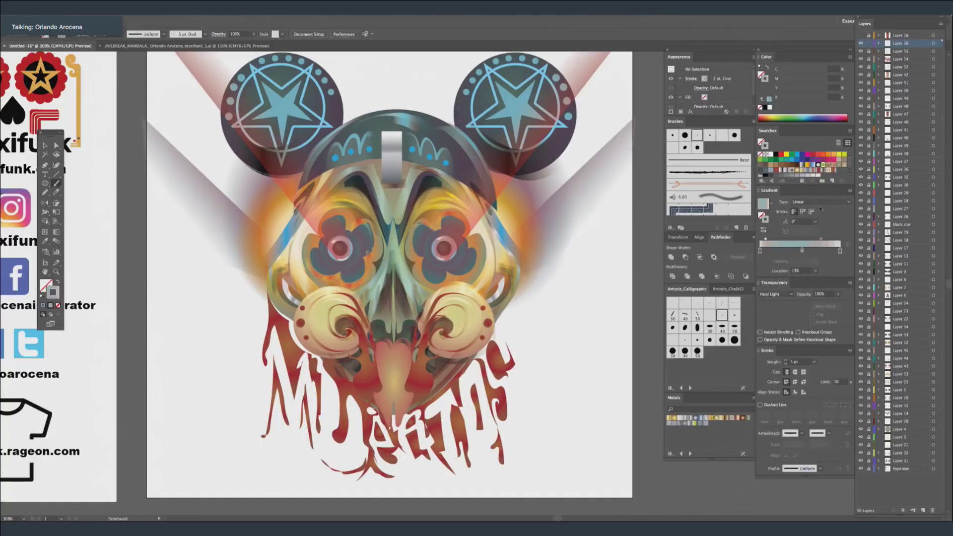
Set the stroke weight to 2 pt and the blend mode to Multiply, then brush a stroke up the tongue.
left_click(814, 364)
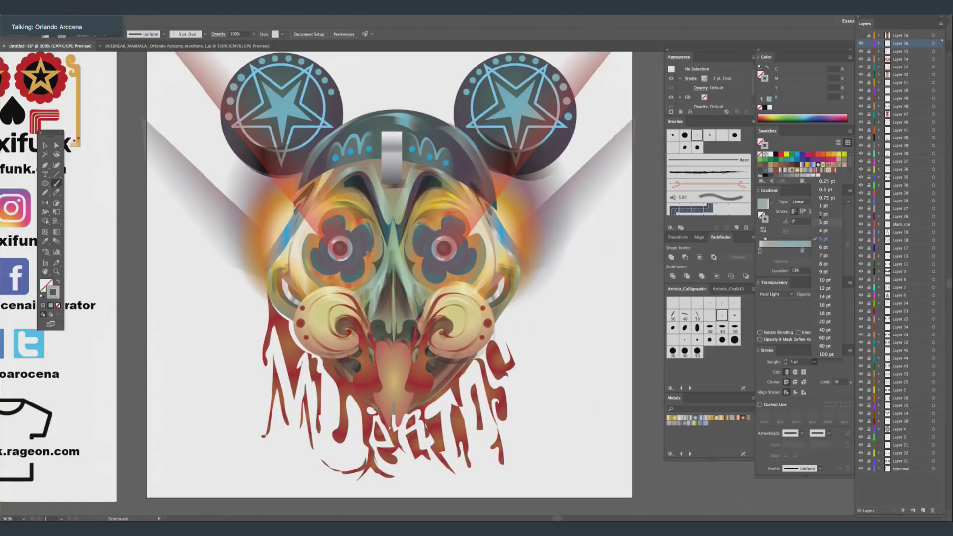
left_click(829, 213)
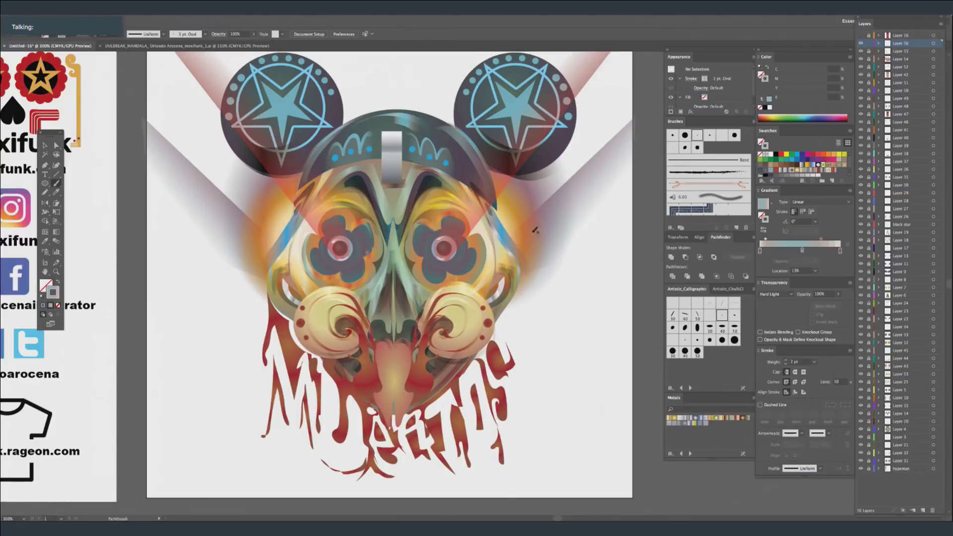
left_click(774, 294)
left_click(775, 312)
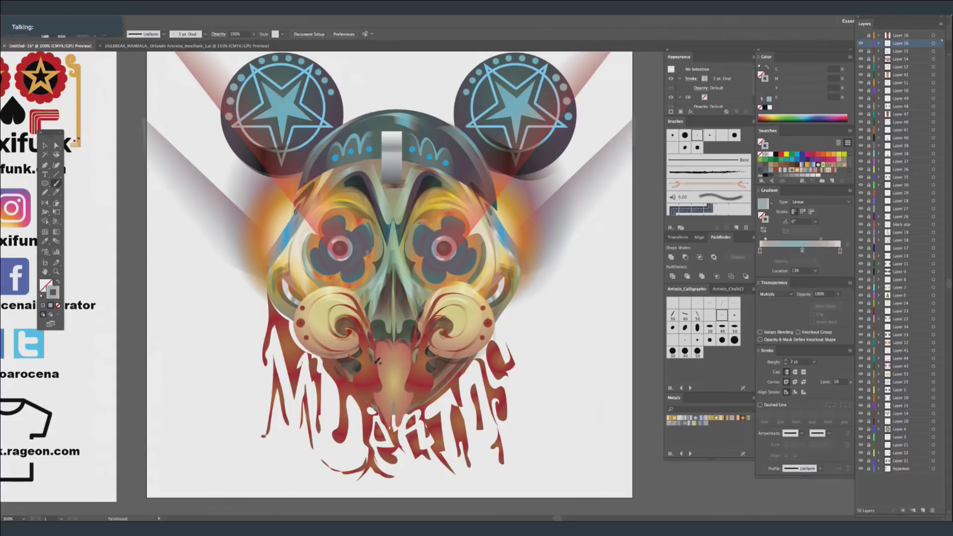
left_click_drag(407, 390, 413, 347)
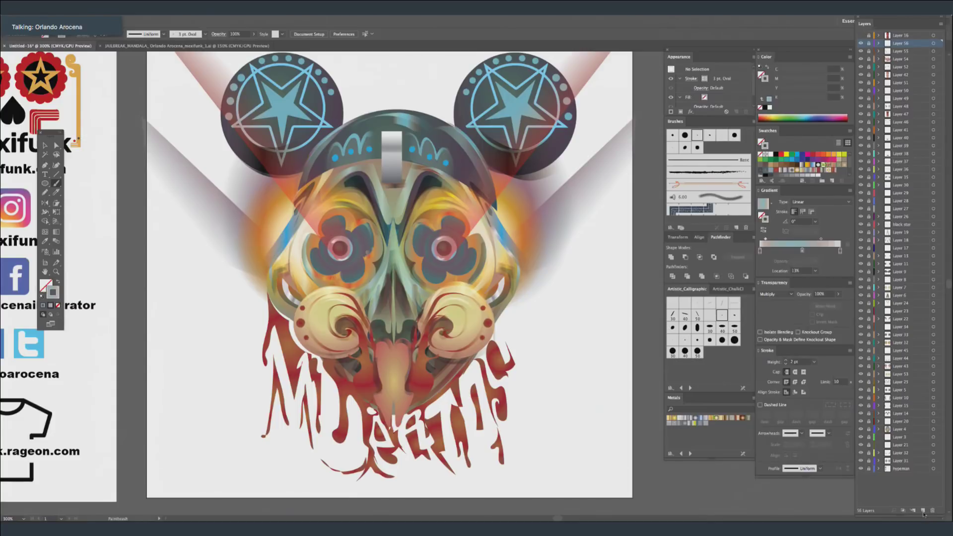
Create a new layer and draw a wavy, curling strand with the Pencil along the left side of the tongue.
key("ctrl+l")
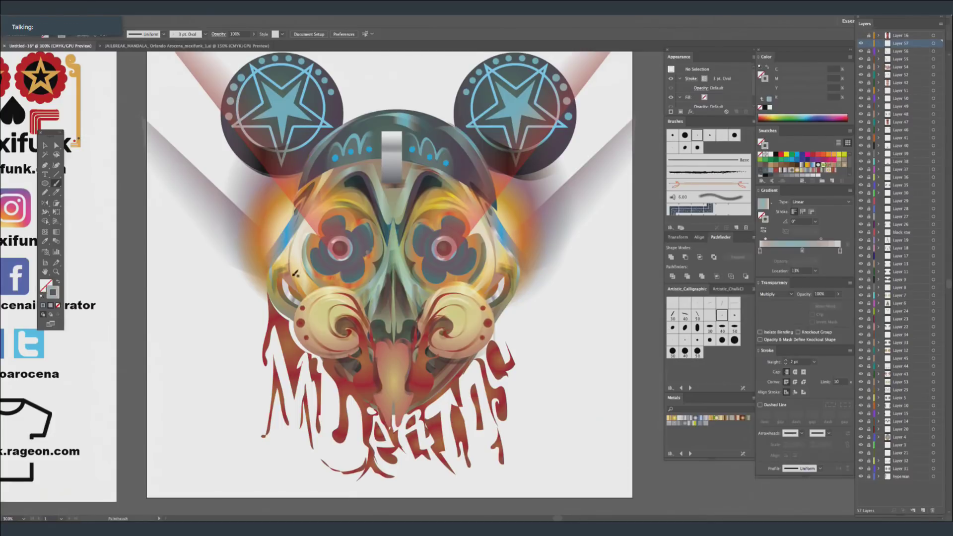
left_click(44, 192)
mouse_move(374, 395)
left_mouse_down()
mouse_move(355, 356)
mouse_move(366, 342)
mouse_move(358, 323)
mouse_move(385, 394)
left_mouse_up()
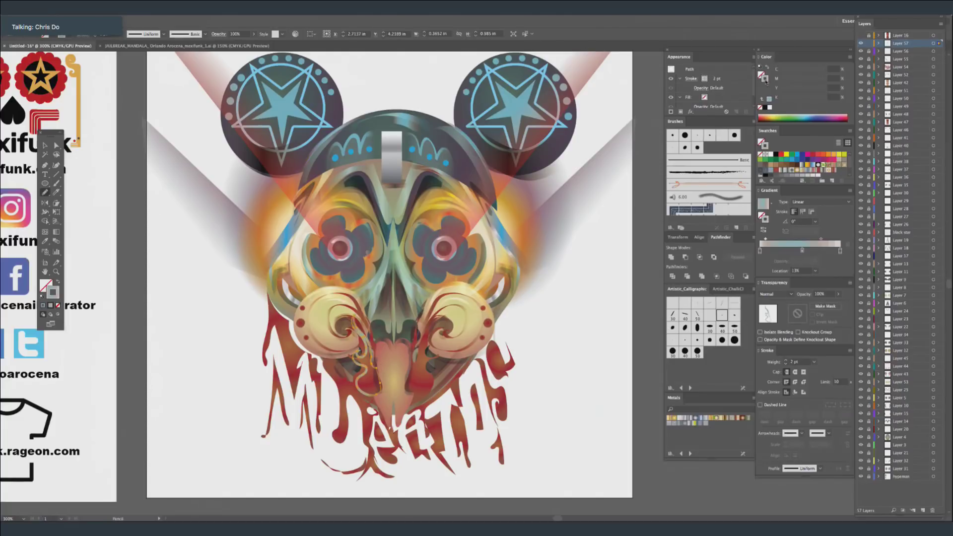
Recolor the curling strand's stroke beside the tongue solid golden orange and clear the selection.
left_click(834, 155)
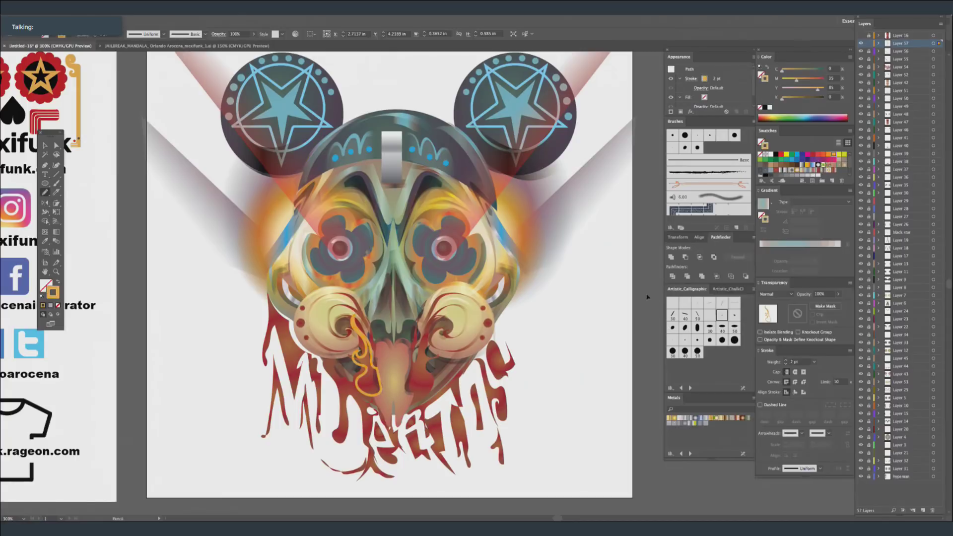
key("super+shift+a")
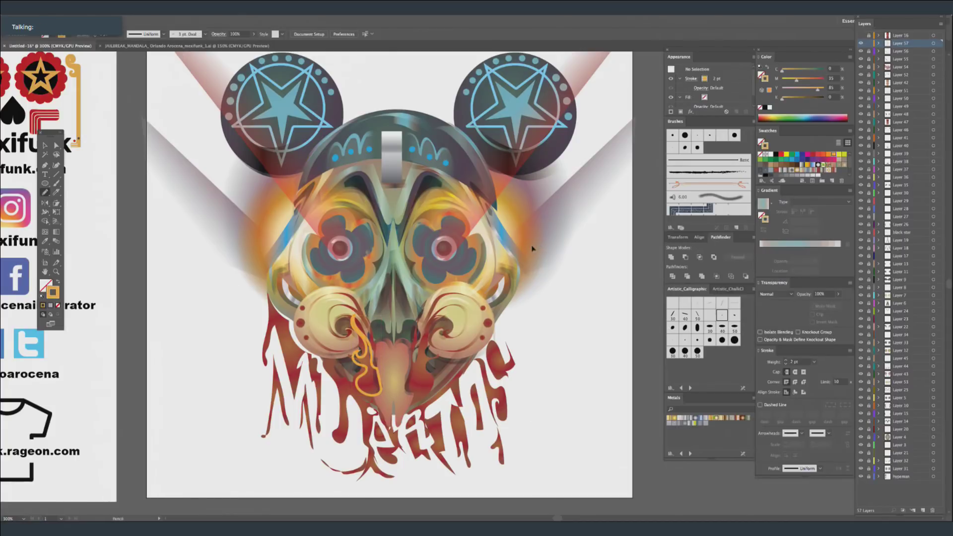
Save the illustration to the Desktop as MUERTOS_DEAD in Illustrator format with the default Illustrator options.
key("super+s")
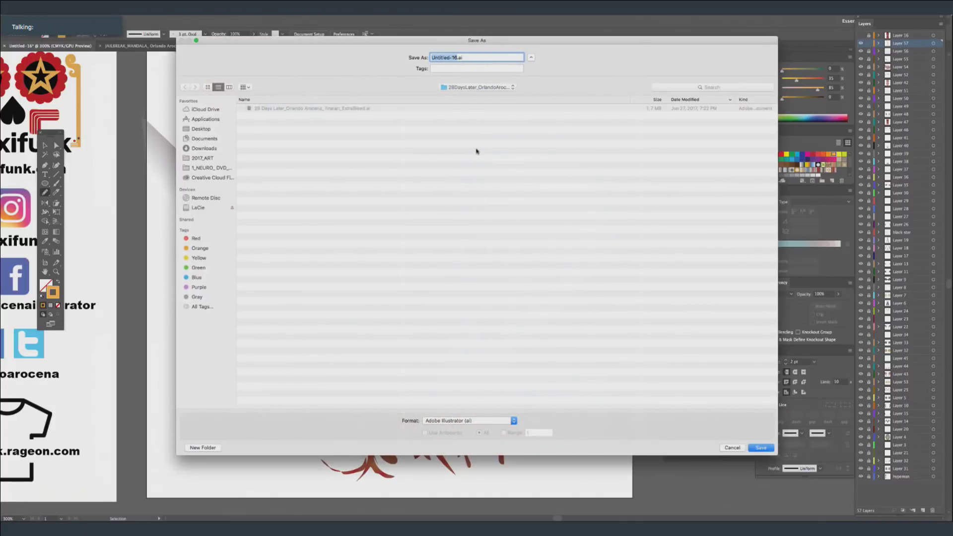
left_click(201, 130)
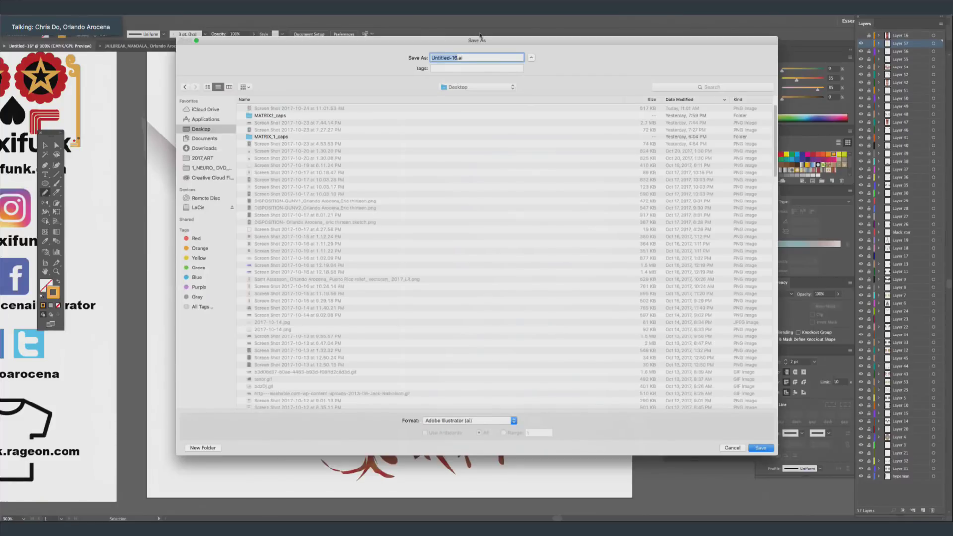
type("M")
type("UERTOS")
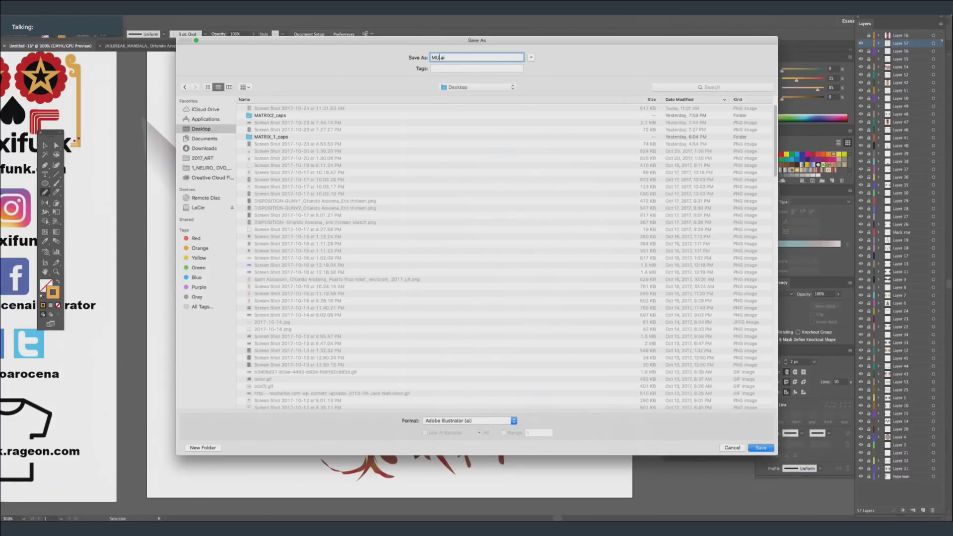
type("_FE")
key("BackSpace")
key("BackSpace")
key("BackSpace")
key("Return")
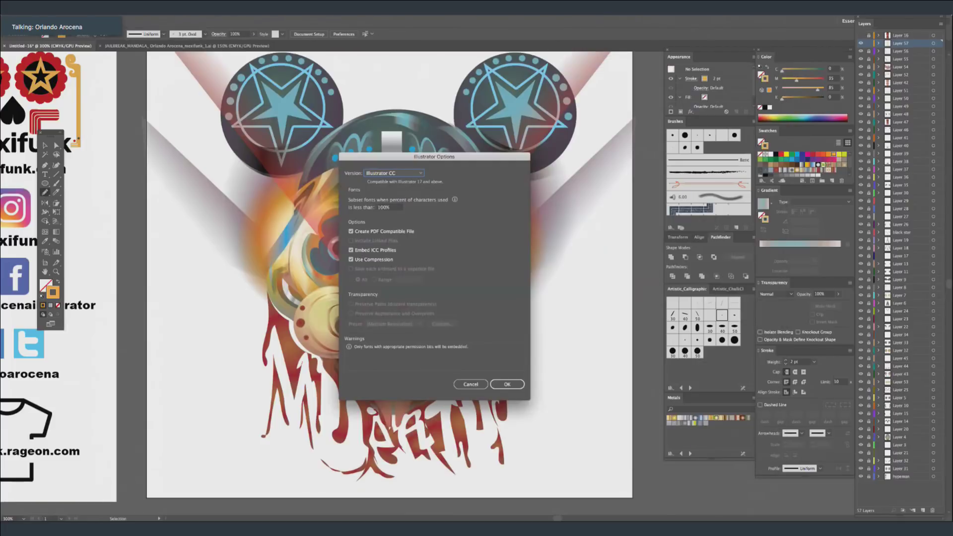
key("Return")
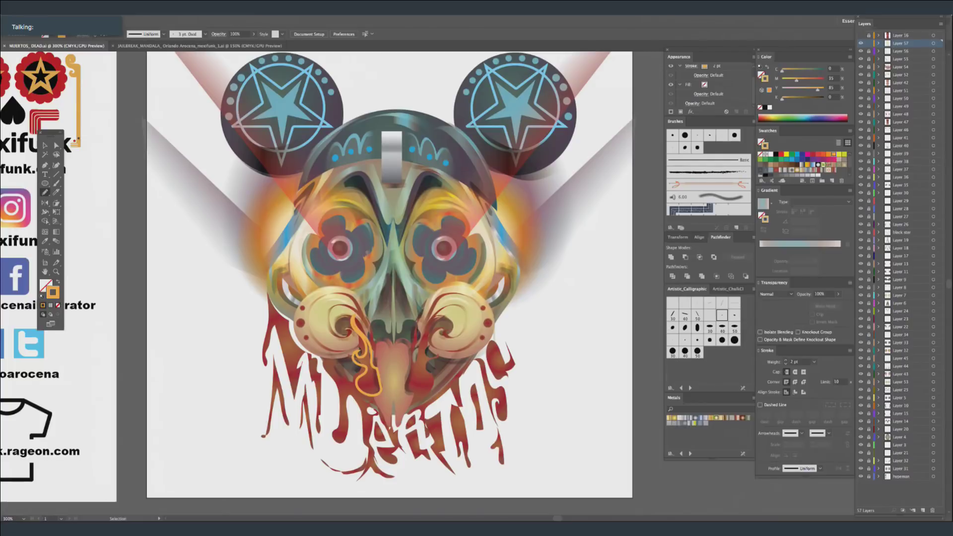
Swap the curling strand's stroke and fill, and fill it with the brown radial gradient from the Metals swatches.
left_click(381, 377, "ctrl")
key("shift+x")
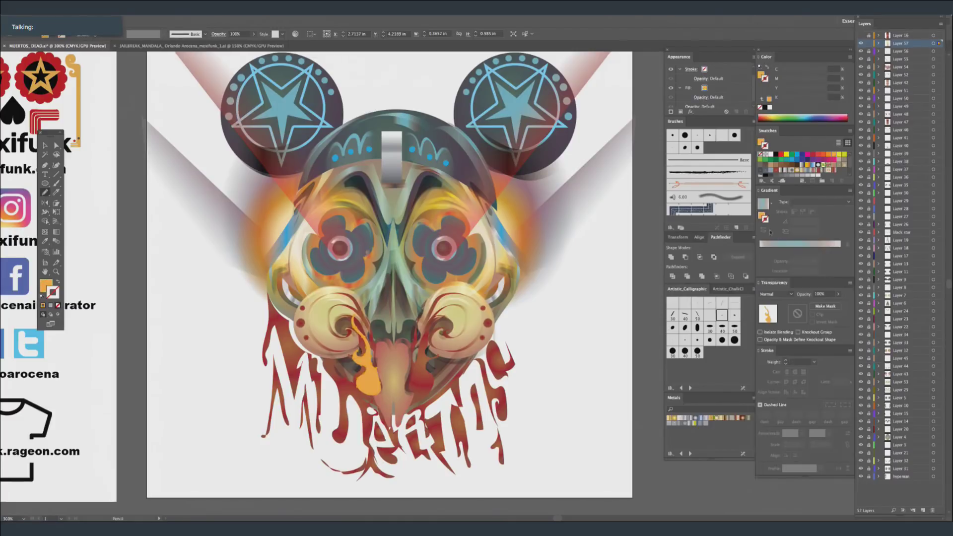
left_click(743, 418)
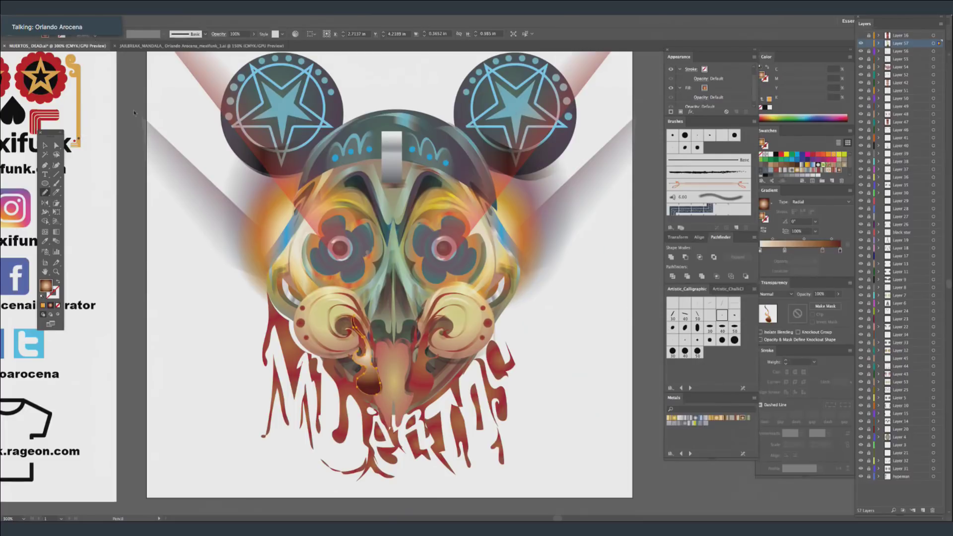
Adjust the strand's color balance with preview on, setting Cyan to -74 and Yellow to -32 and slightly reducing Magenta.
left_click(79, 10)
mouse_move(153, 132)
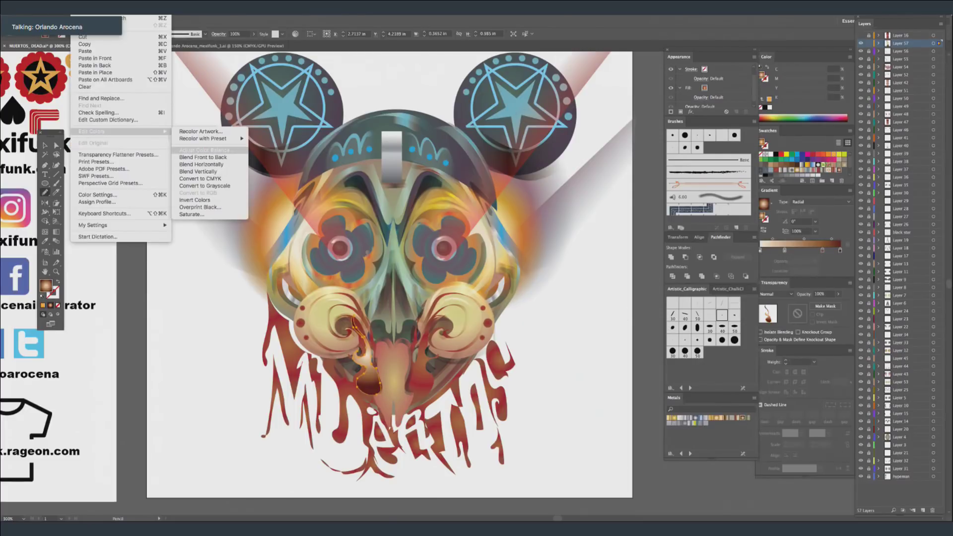
left_click(224, 150)
left_click(705, 255)
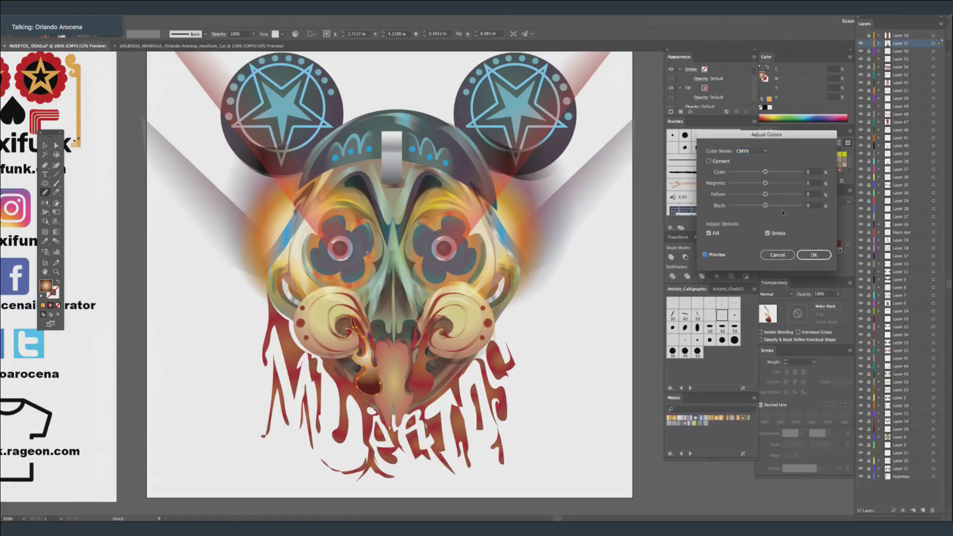
mouse_move(762, 172)
left_mouse_down()
mouse_move(747, 172)
mouse_move(752, 182)
left_mouse_up()
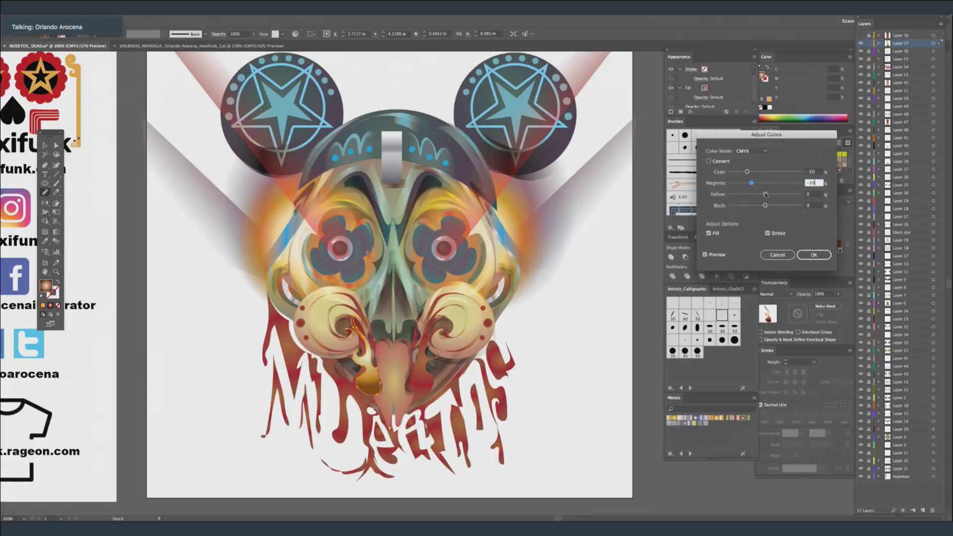
left_click(773, 195)
left_click(762, 183)
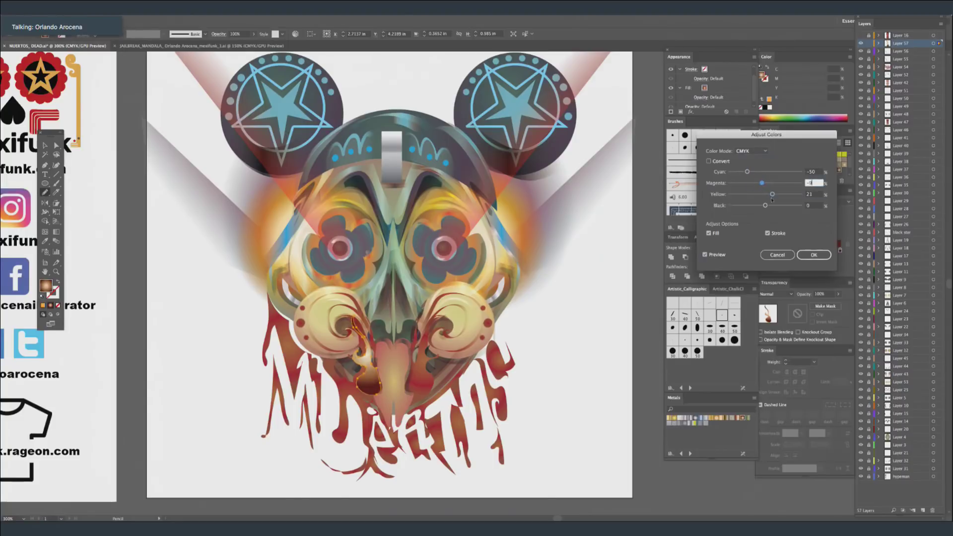
left_click(753, 194)
left_click(750, 183)
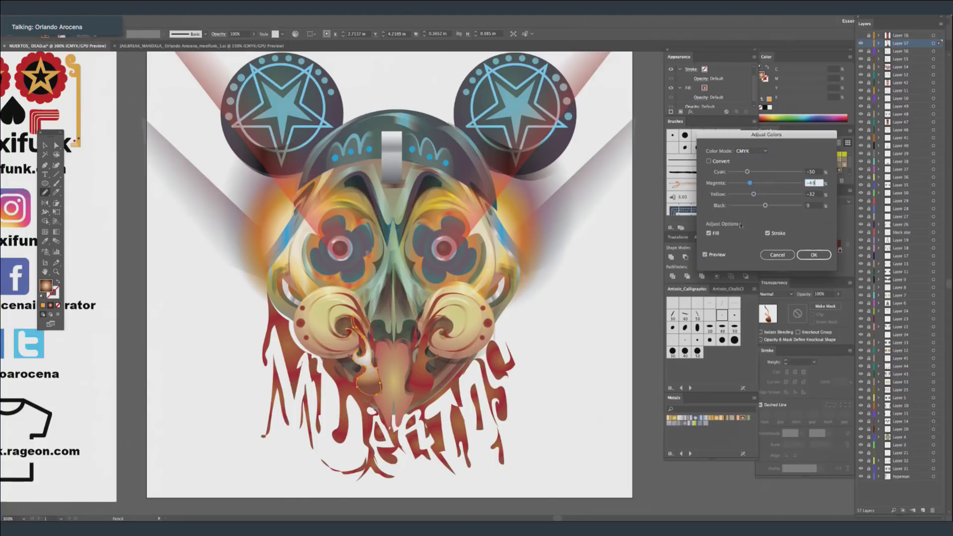
left_click(758, 172)
mouse_move(750, 183)
left_mouse_down()
mouse_move(739, 178)
mouse_move(763, 183)
left_mouse_up()
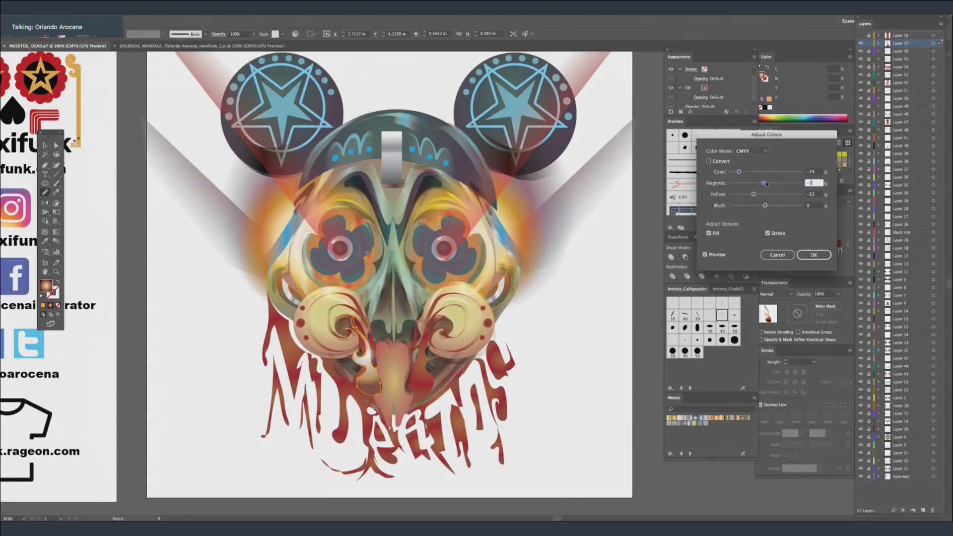
left_click(814, 256)
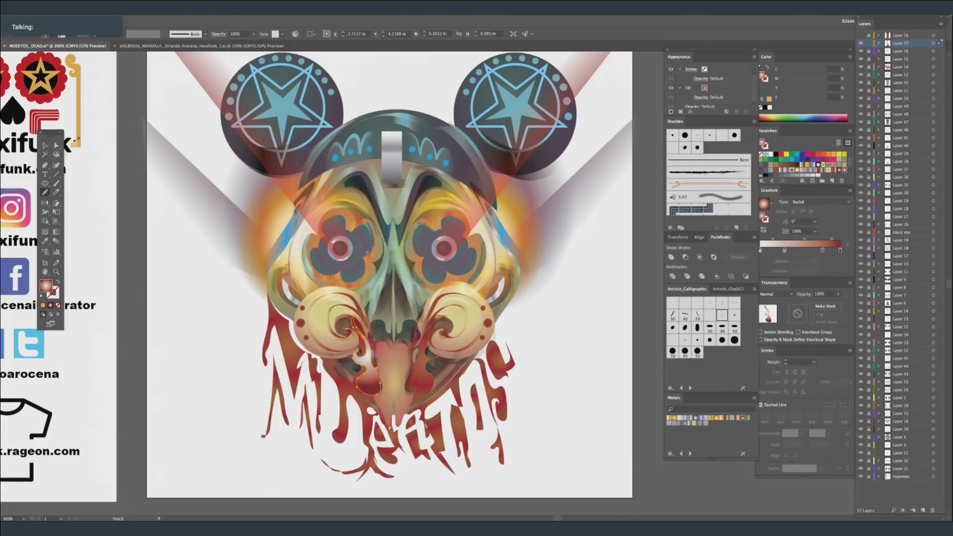
Reposition the strand's radial gradient with the Gradient tool so it radiates from its upper part.
left_click(45, 144)
key("g")
left_click_drag(367, 326, 366, 299)
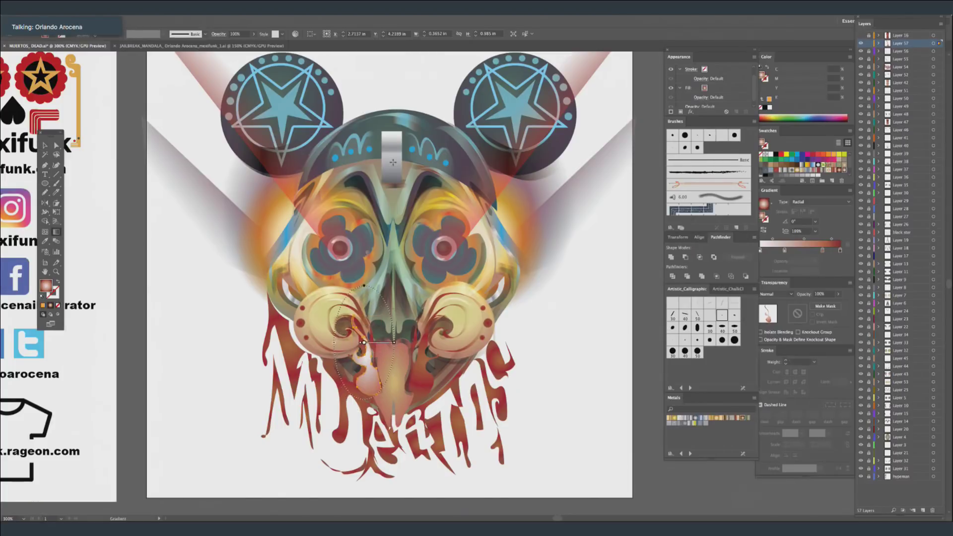
left_click_drag(366, 356, 364, 339)
Recolor the gradient's second stop golden orange by raising its yellow and magenta values, and deselect the strand.
left_click(785, 250)
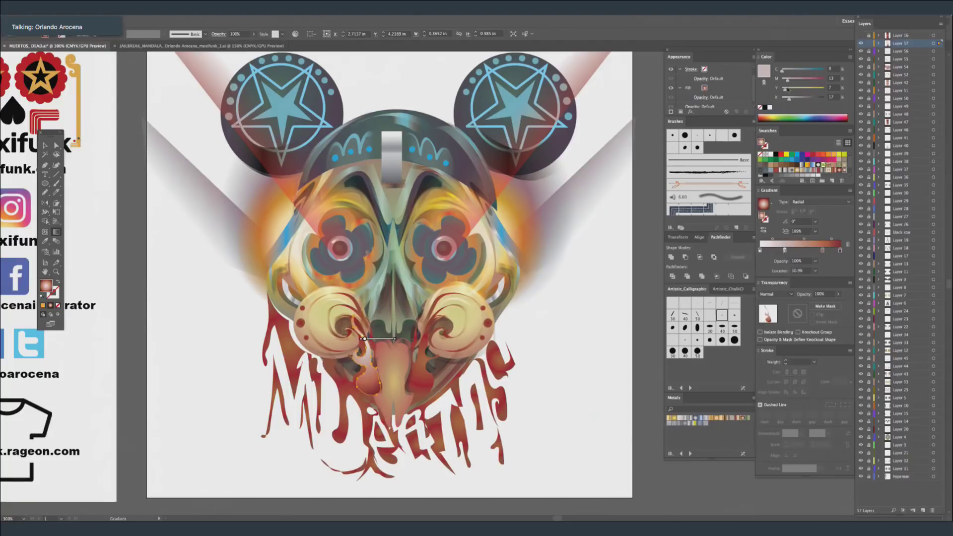
left_click(809, 89)
left_click(797, 79)
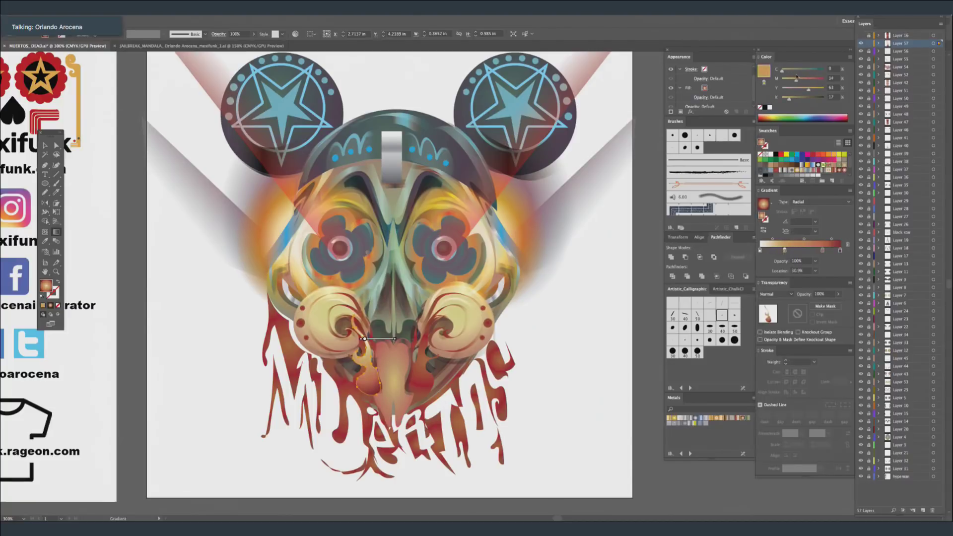
left_click(793, 78)
key("v")
left_click(603, 328)
Delete a trial Pencil shape beside the left eye and draw a wavy flame strand along the skull's left temple.
key("g")
left_click(45, 192)
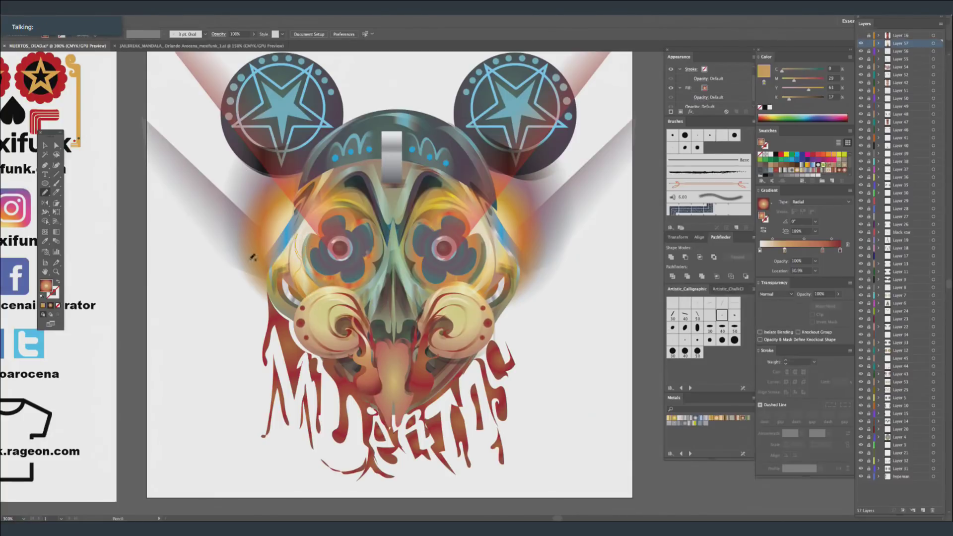
left_click(306, 280, "ctrl")
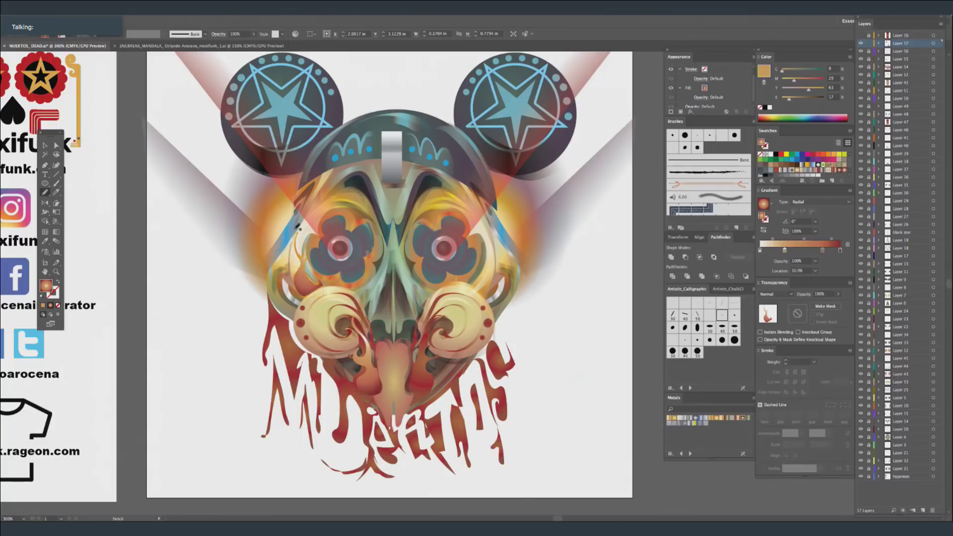
key("Delete")
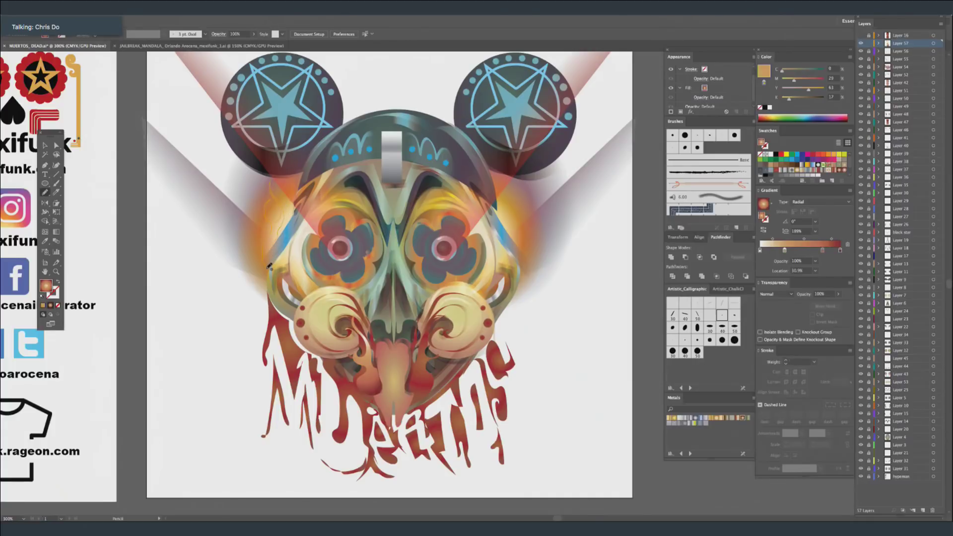
left_click_drag(276, 258, 272, 211)
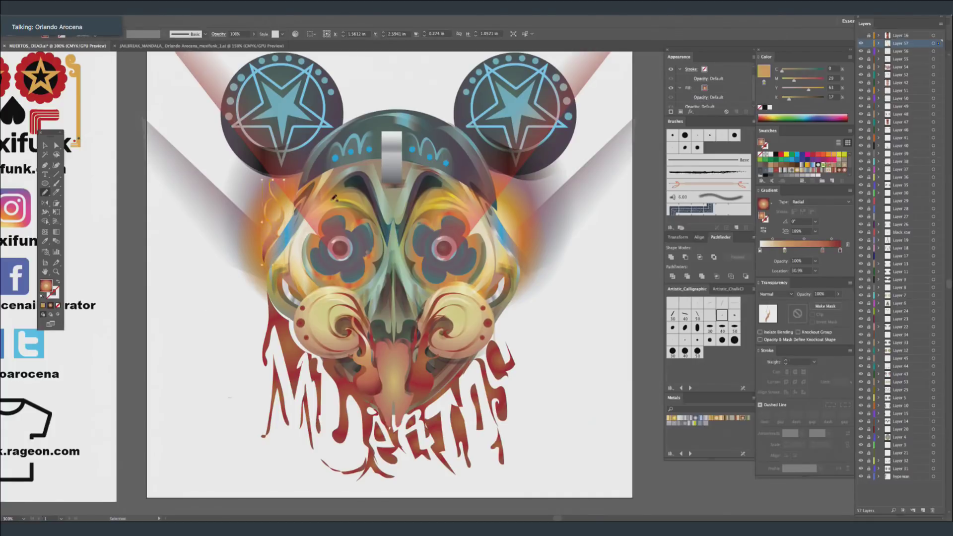
key("ctrl+shift+a")
Duplicate the tongue and temple flames together, reflect the copies, and place them symmetrically on the skull's right half.
left_click(45, 145)
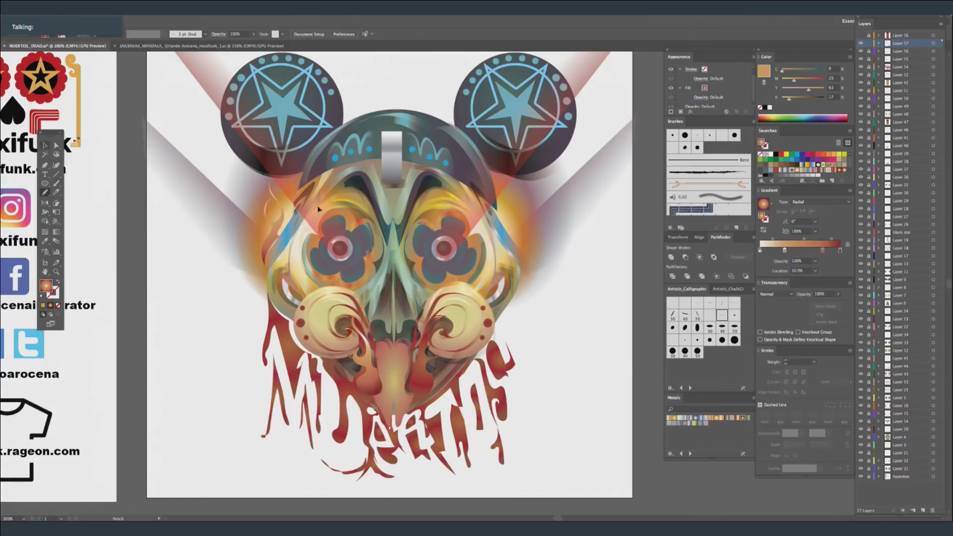
left_click(370, 375)
left_click(268, 250, "shift")
left_click_drag(371, 374, 610, 353)
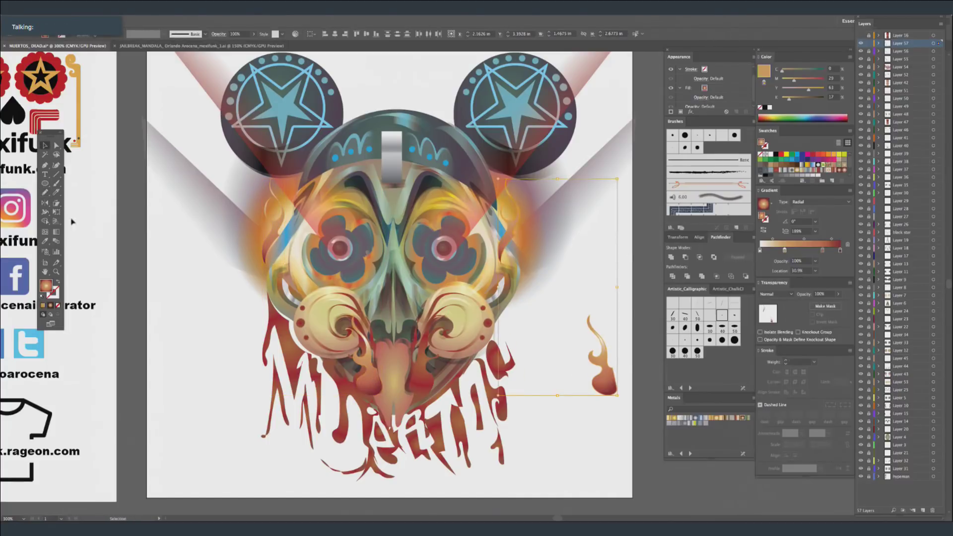
left_click(46, 203)
left_click_drag(629, 278, 571, 284)
left_click_drag(596, 243, 547, 255)
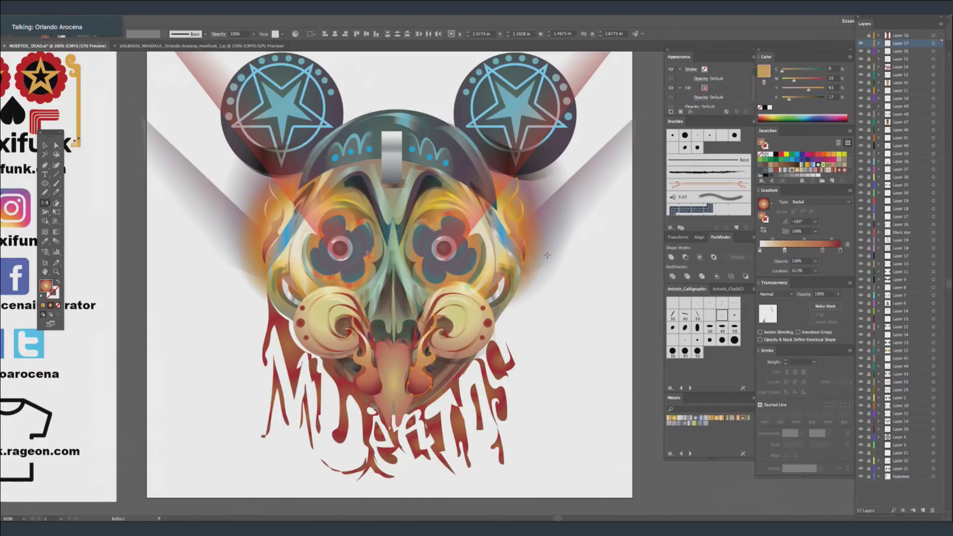
key("v")
left_click(206, 310)
key("o")
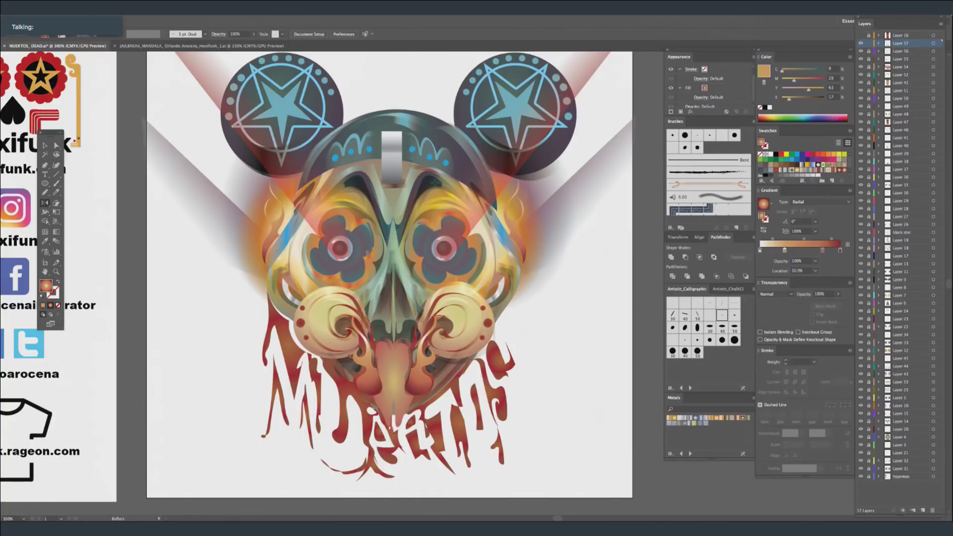
Draw a shadow shape with the Pencil over the left eye flower's lower petals, fill it with the gradient, and set it to Multiply.
left_click(45, 193)
key("shift+x")
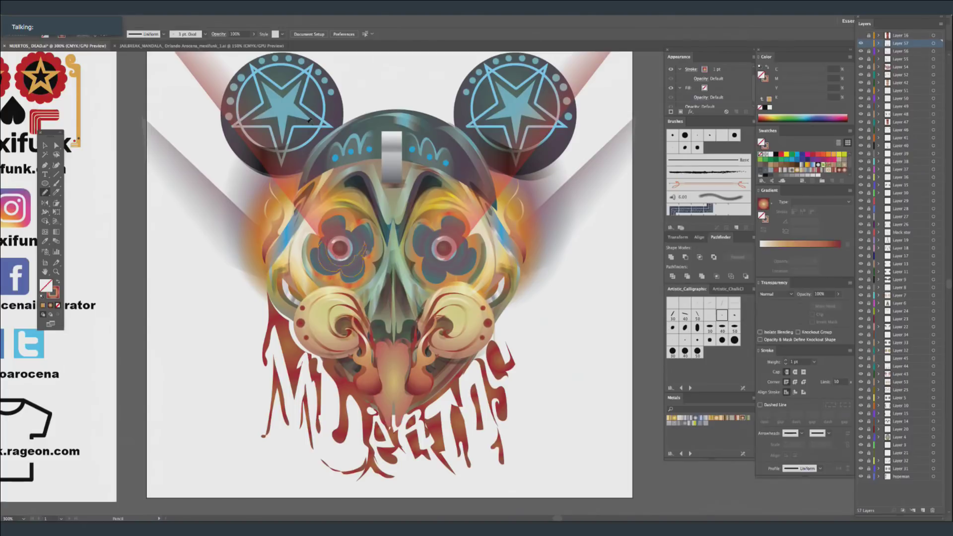
key("super+a")
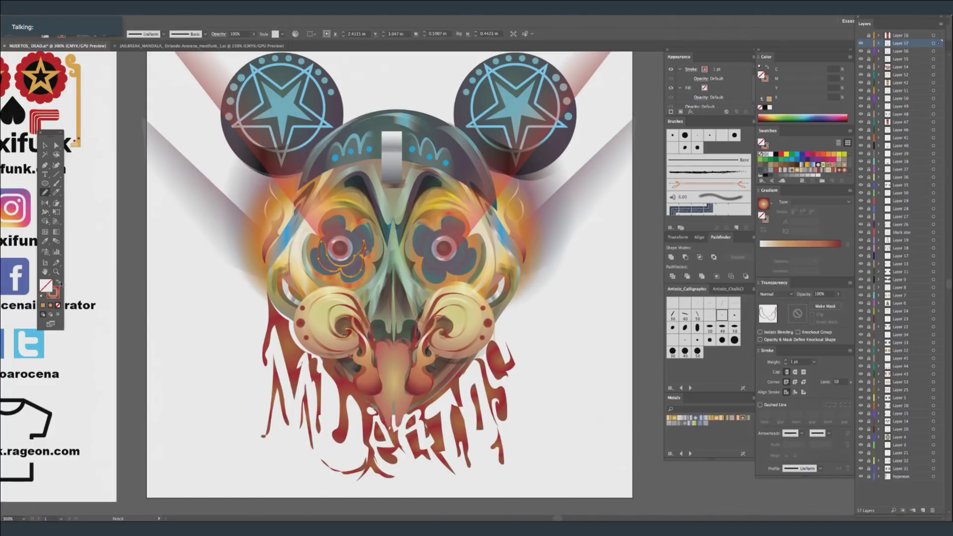
key("shift+x")
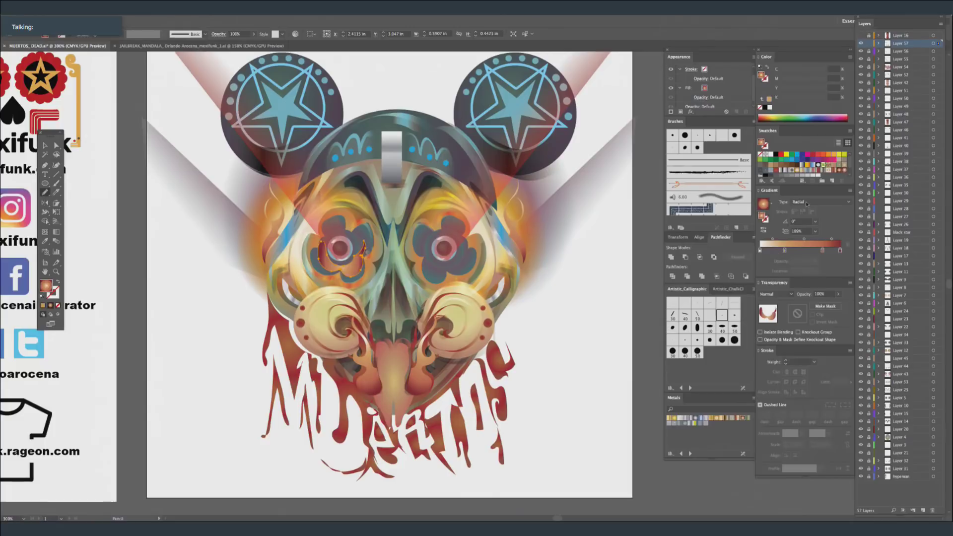
left_click(774, 294)
left_click(770, 312)
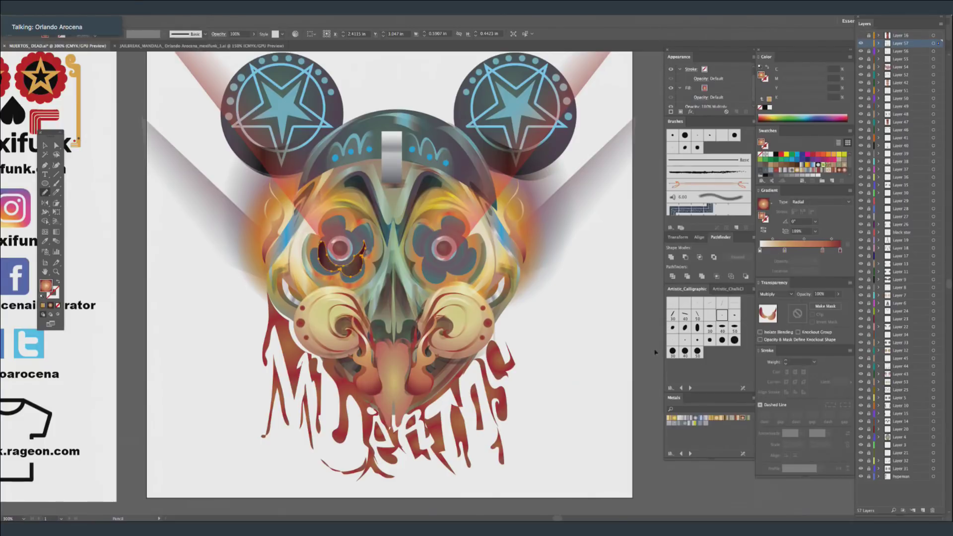
key("ctrl+shift+a")
Duplicate the petal shadow, reflect the copy, and place it on the right eye flower.
key("v")
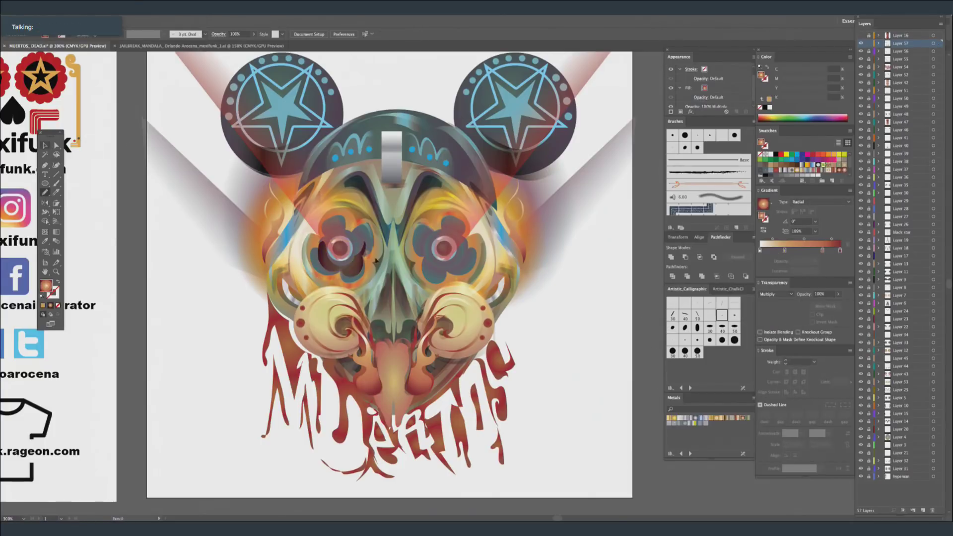
left_click_drag(351, 270, 561, 281)
key("o")
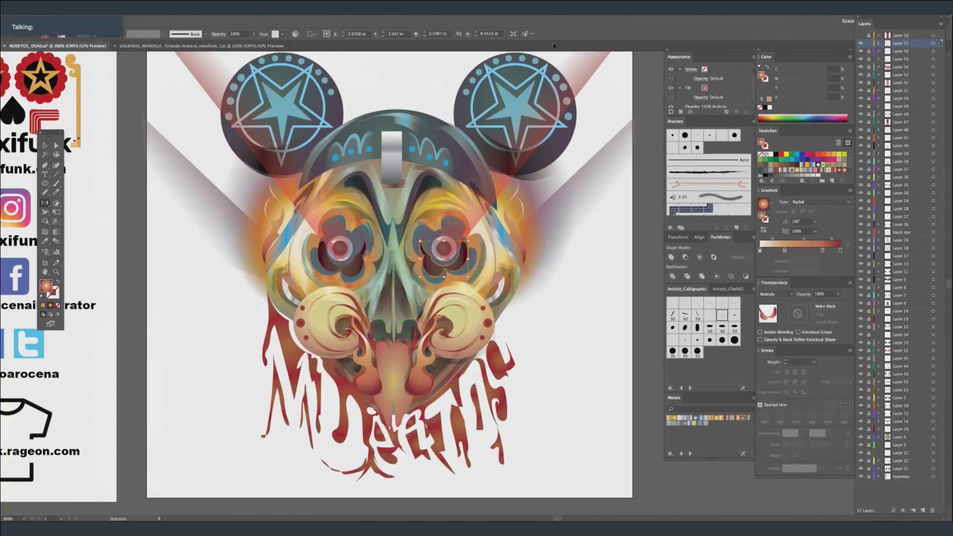
key("super+shift+a")
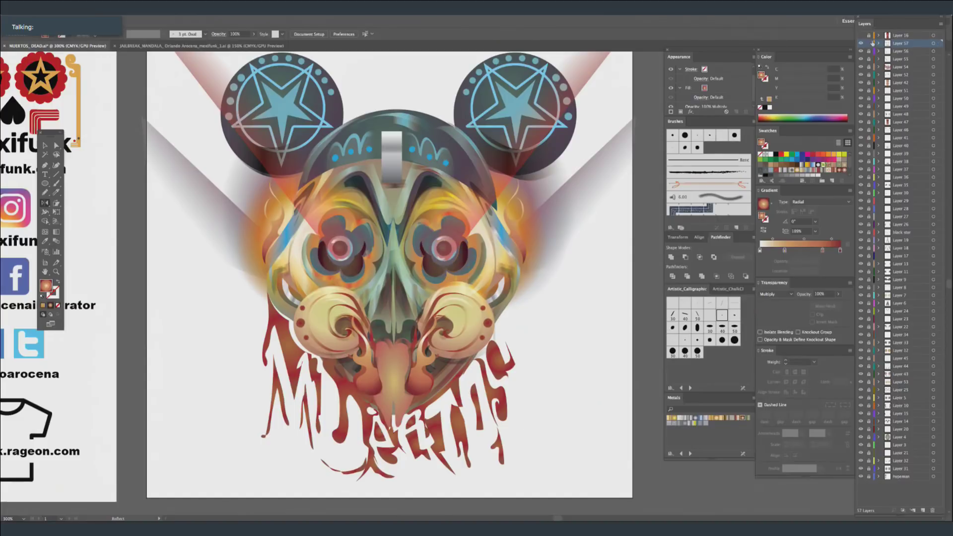
Add two new layers above the petal shadows and set the fill to the pale blue-violet radial gradient swatch.
left_click(924, 510)
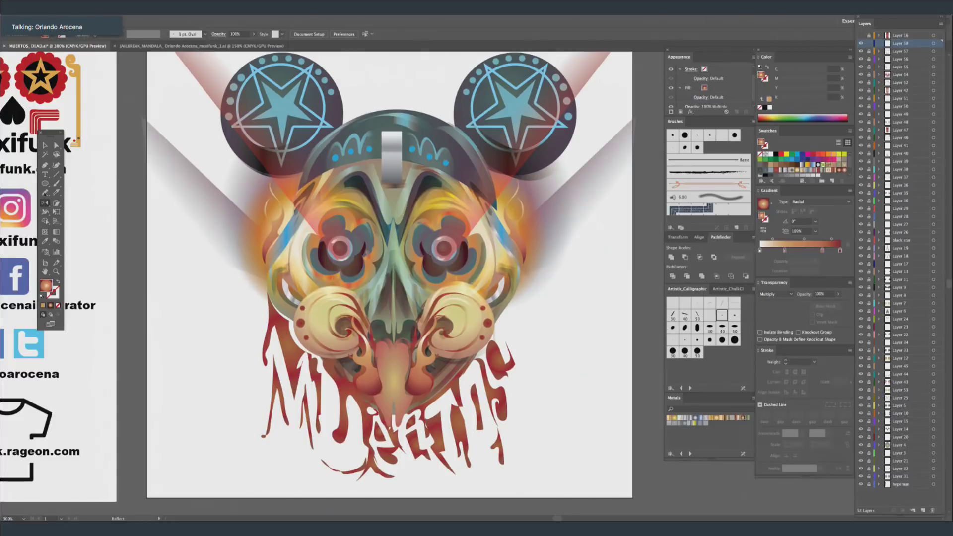
key("p")
key("ctrl+l")
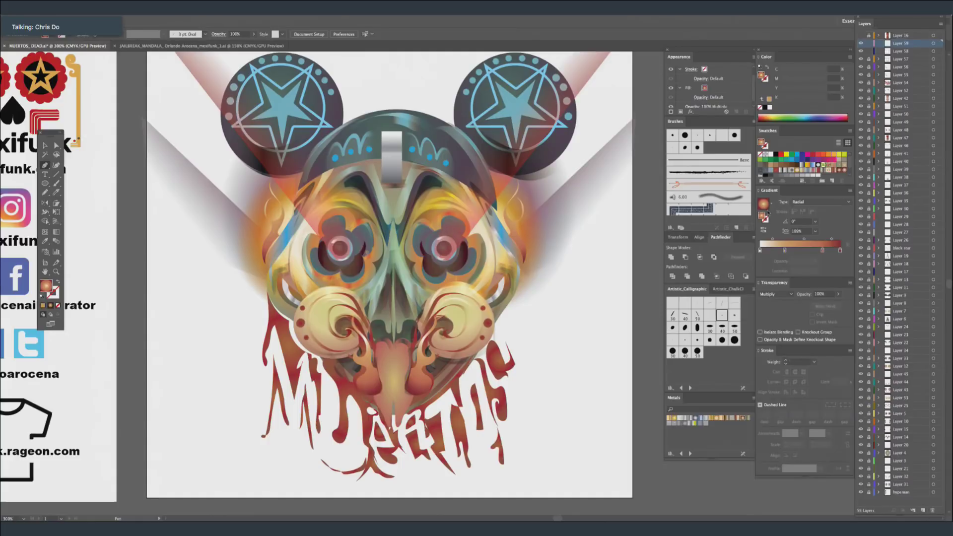
left_click_drag(794, 192, 837, 172)
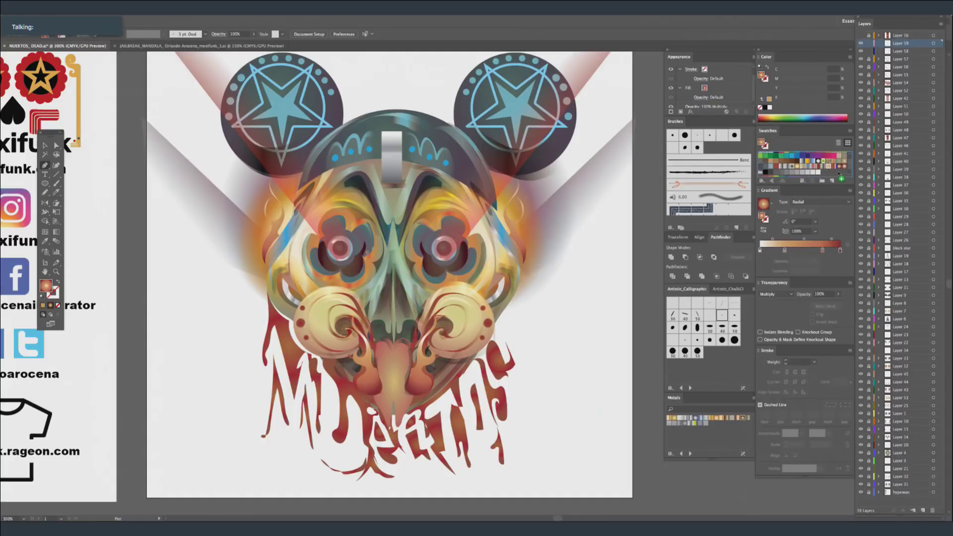
left_click(770, 157)
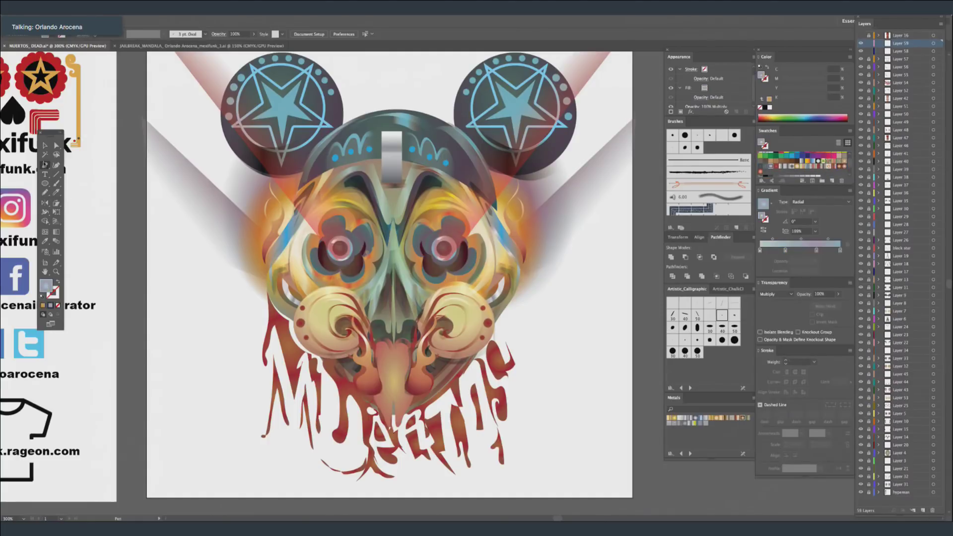
Draw a front tooth about 0.2 in wide above the tongue with the Pencil, then place a reflected copy beside it.
left_click(44, 191)
mouse_move(393, 329)
left_mouse_down()
mouse_move(386, 317)
mouse_move(390, 341)
mouse_move(527, 335)
left_mouse_up()
key("v")
key("o")
key("v")
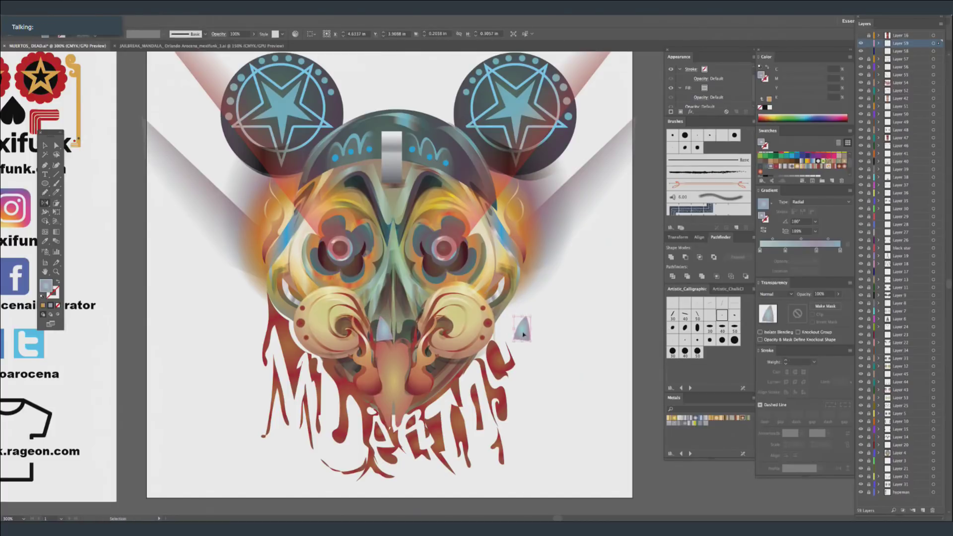
left_click_drag(403, 347, 407, 347)
key("super+shift+a")
Draw a narrow side tooth about 0.09 in wide left of the front teeth and place a reflected copy on the right.
left_click(45, 193)
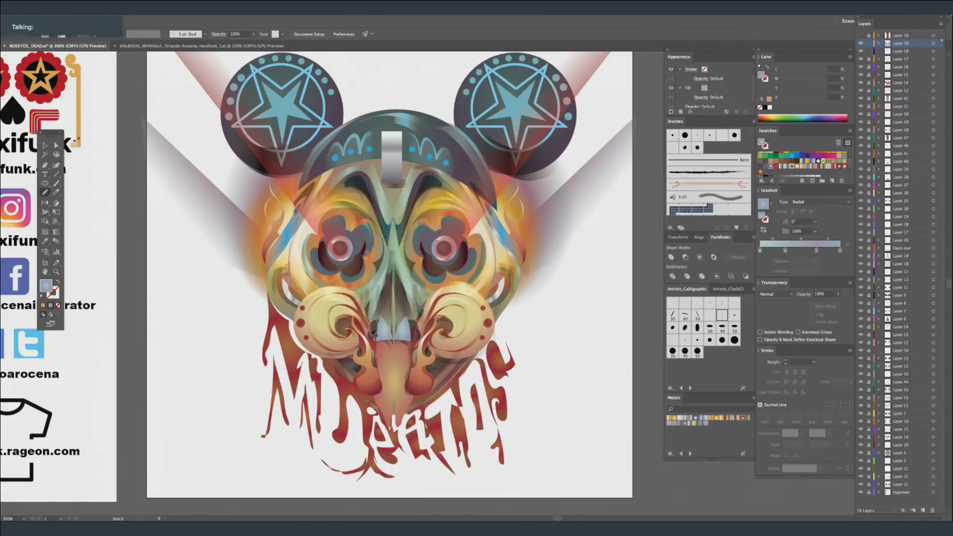
mouse_move(379, 320)
left_mouse_down()
mouse_move(374, 341)
mouse_move(562, 328)
left_mouse_up()
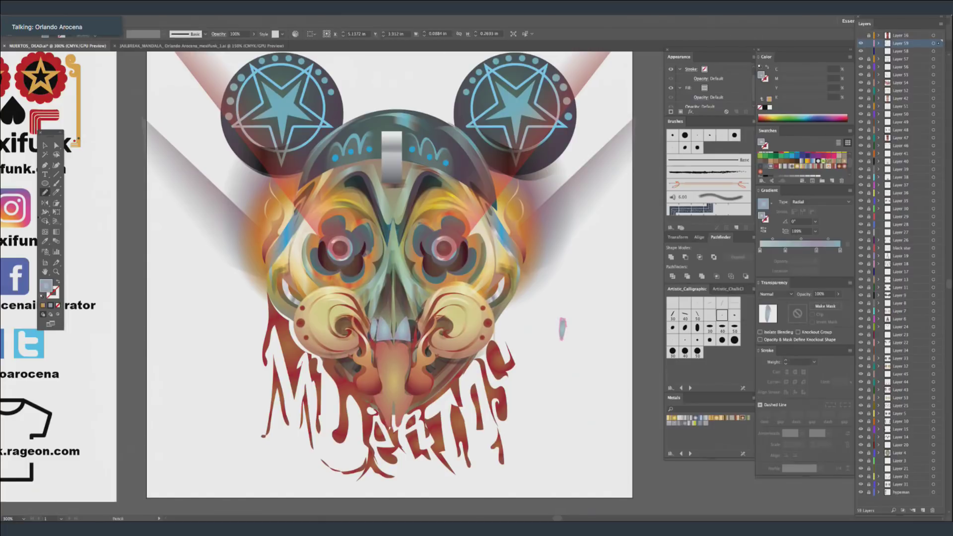
left_click(44, 203)
left_click_drag(623, 330, 419, 353)
key("super+shift+a")
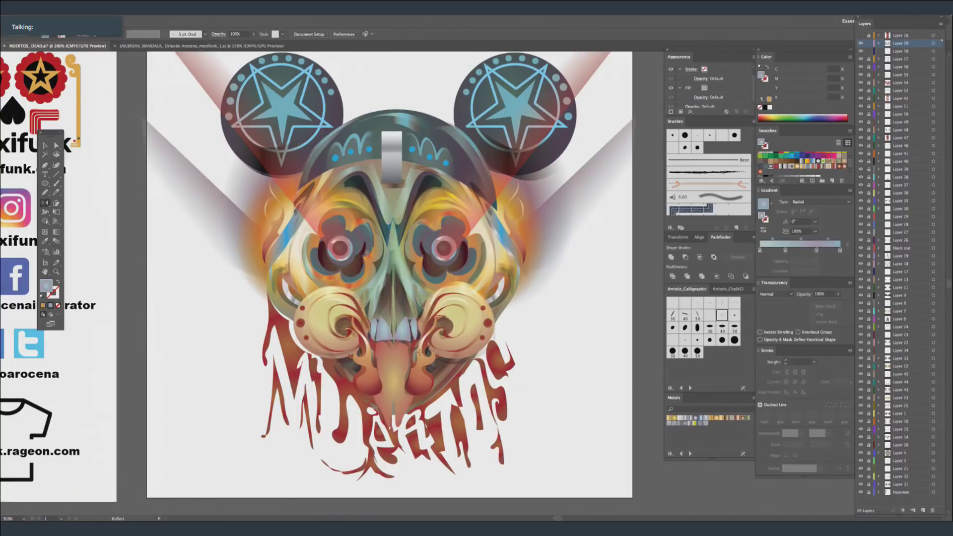
Draw a curved shape about 0.65 in wide with the Pencil on the left forehead below the cap and set it to Multiply.
left_click(45, 193)
left_click_drag(339, 171, 337, 174)
left_click(782, 295)
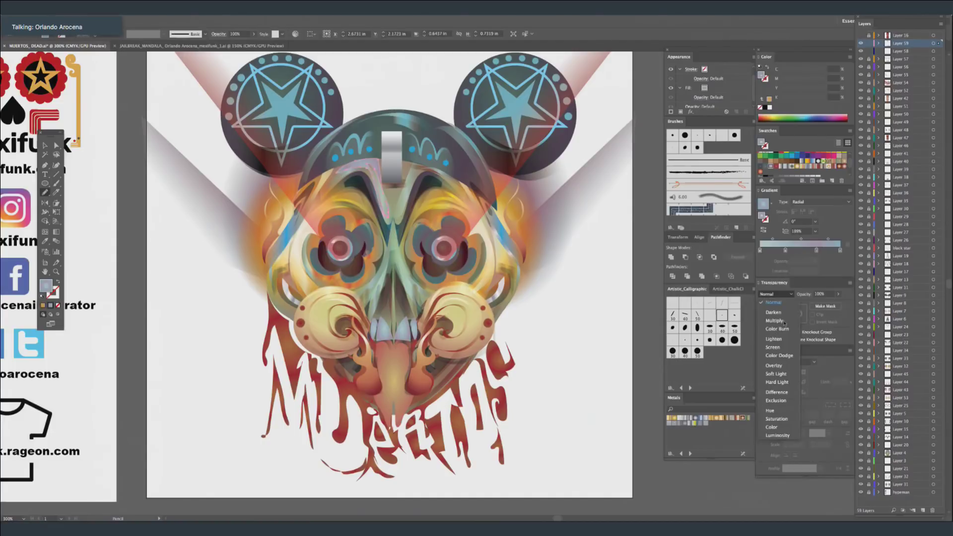
left_click(775, 313)
key("ctrl+shift+a")
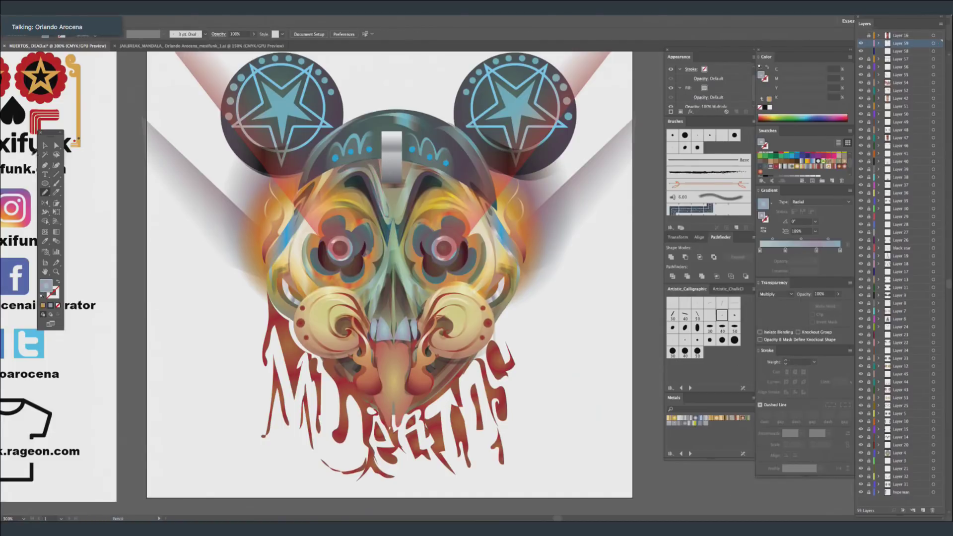
Duplicate the forehead shape, reflect the copy, and place it on the skull's right forehead.
left_click(44, 145)
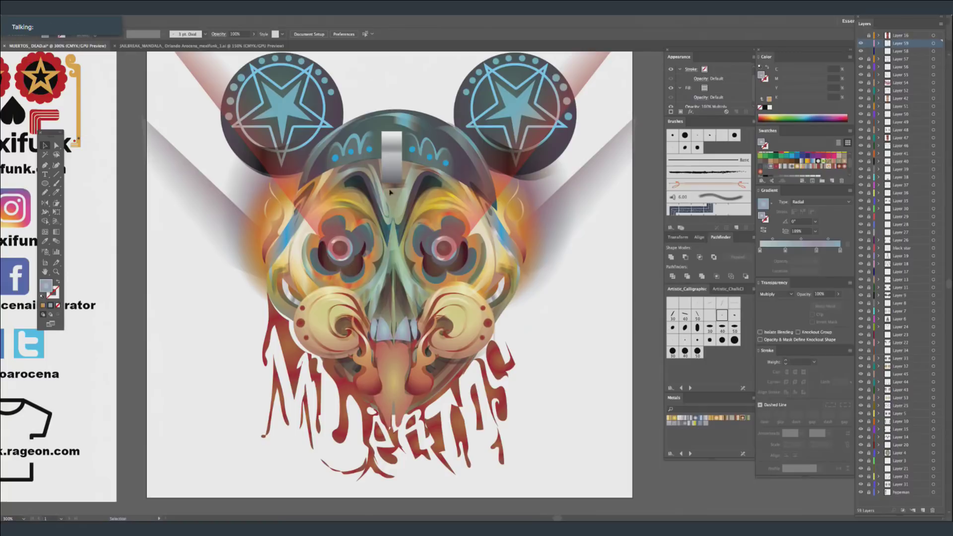
left_click(575, 156)
left_click(45, 203)
left_click_drag(446, 203, 495, 182)
left_click(597, 280, "ctrl")
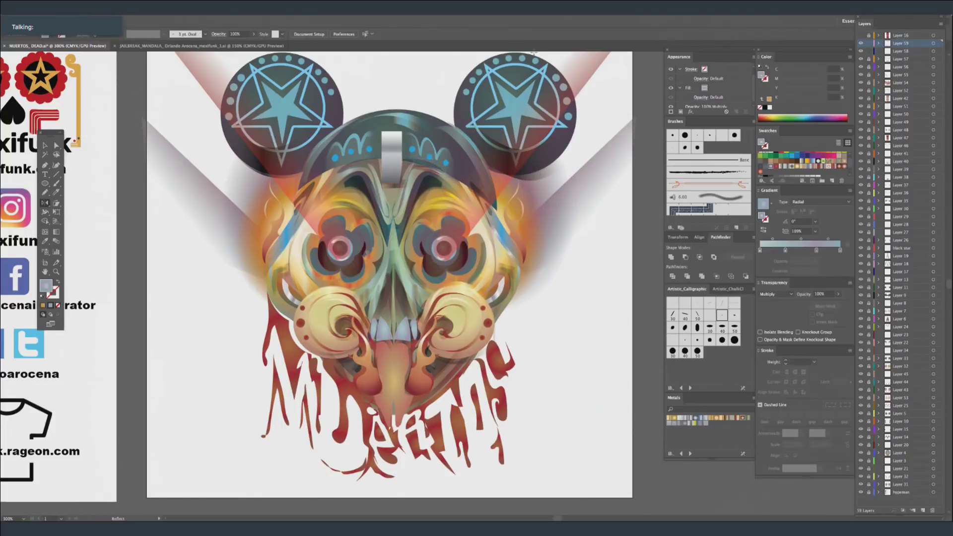
Draw a shadow shape with the Pencil over the tongue below the teeth and set it to Multiply.
left_click(45, 193)
mouse_move(390, 354)
left_mouse_down()
mouse_move(382, 370)
mouse_move(375, 354)
mouse_move(397, 347)
left_mouse_up()
left_click(777, 294)
left_click(774, 314)
key("super+shift+a")
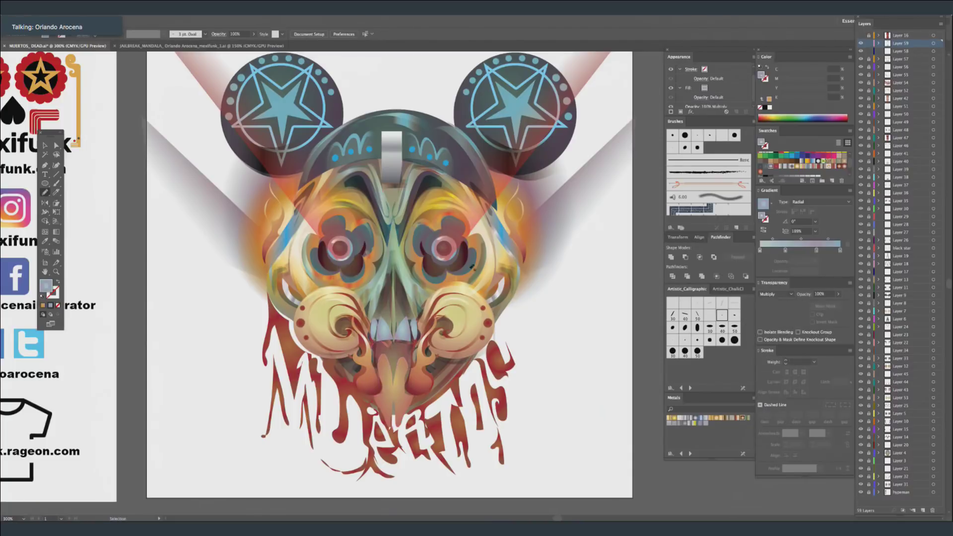
left_click(377, 346, "super")
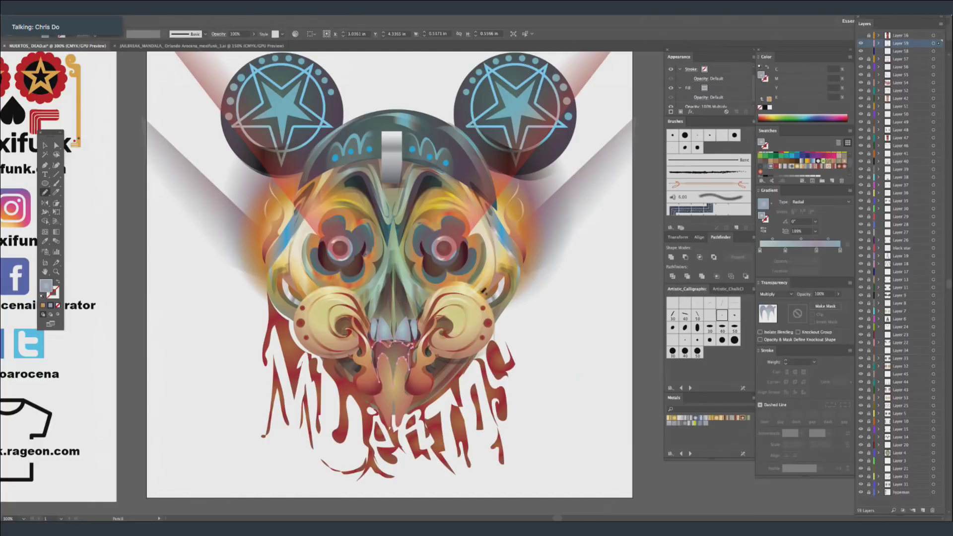
key("super+shift+a")
Add a new layer above the layer holding the teeth and tongue shadow.
scroll(493, 261, "down", 3)
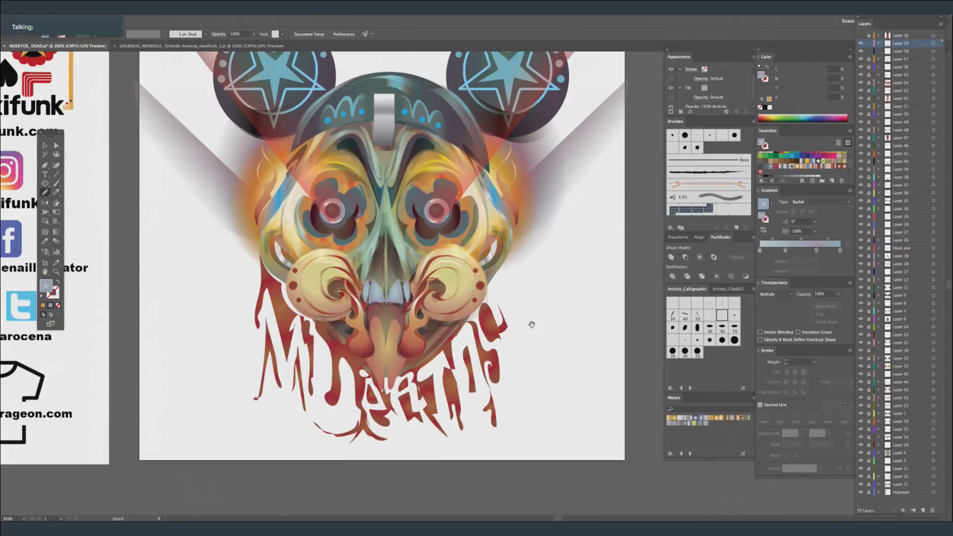
scroll(548, 323, "up", 1)
key("super+minus")
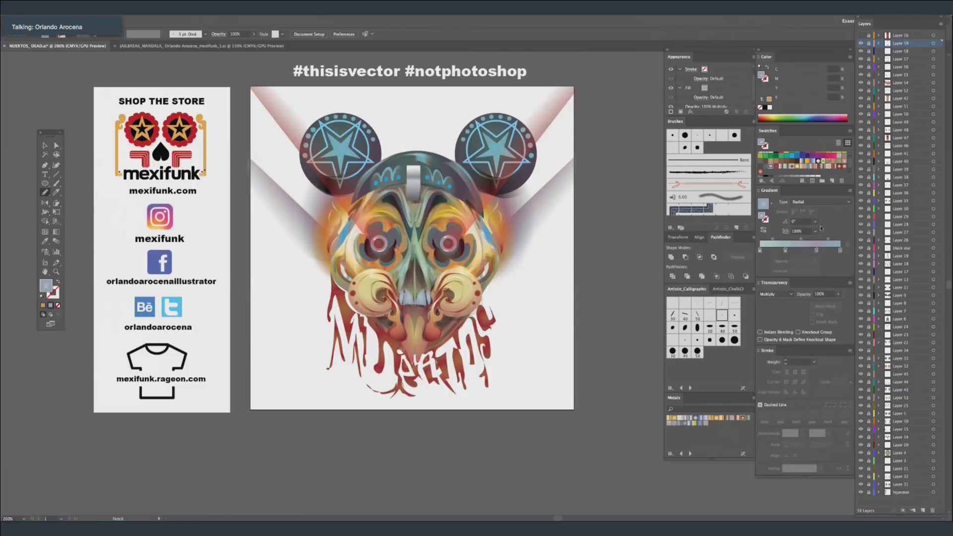
left_click(923, 511)
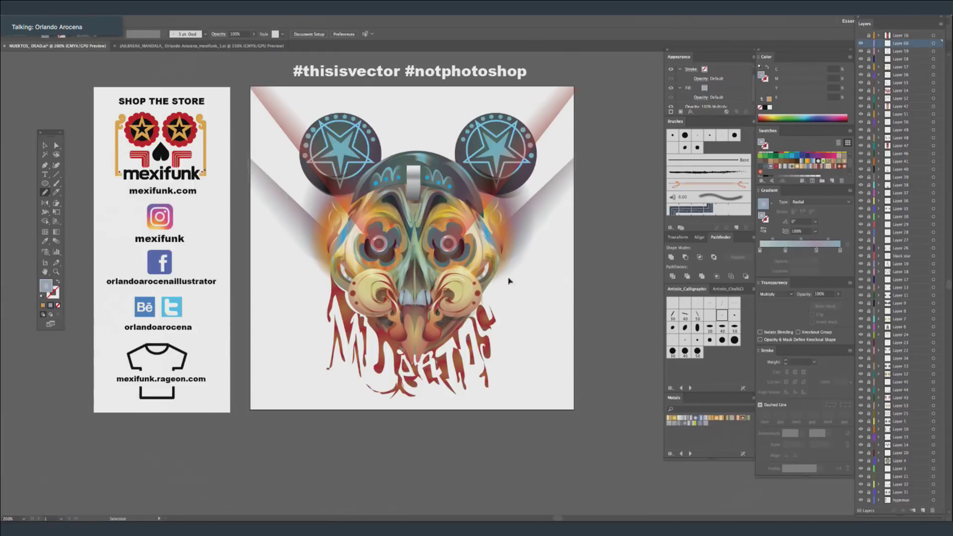
Draw a small wedge-shaped accent with the Pen tool beside the left eye flower and copy it outside the skull.
scroll(476, 248, "up", 1)
left_click_drag(485, 234, 488, 261)
left_click(45, 166)
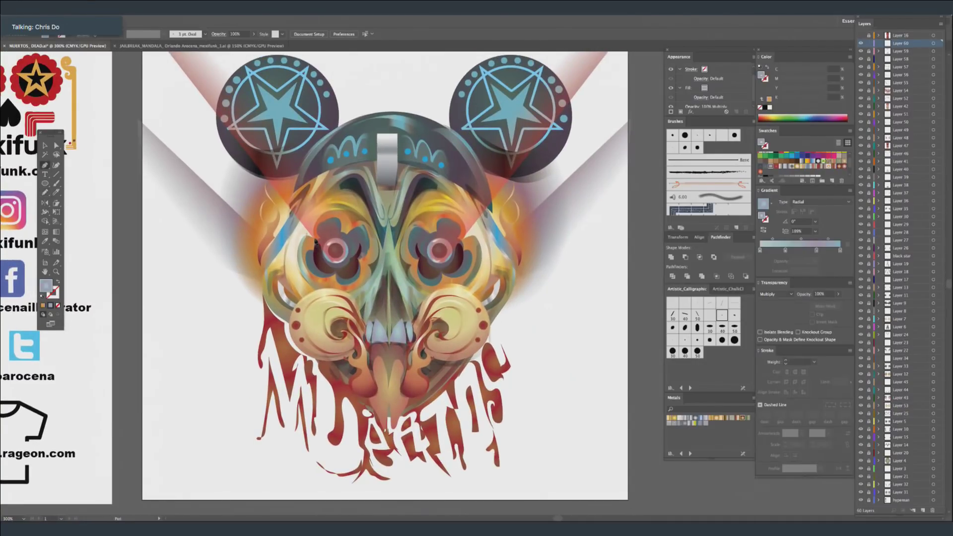
left_click(315, 241)
left_click(301, 252)
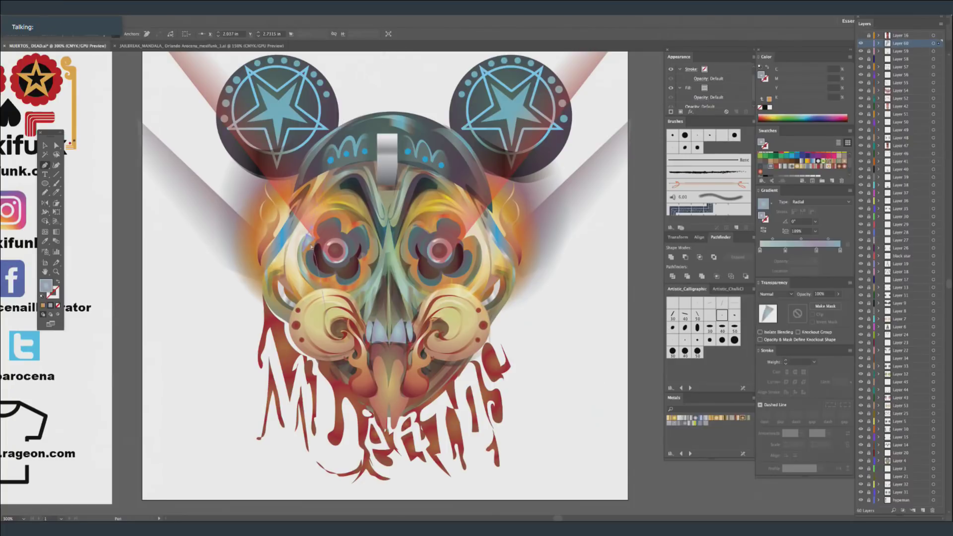
left_click(313, 241)
left_click(309, 241)
left_click(306, 233)
key("v")
key("ctrl+shift+a")
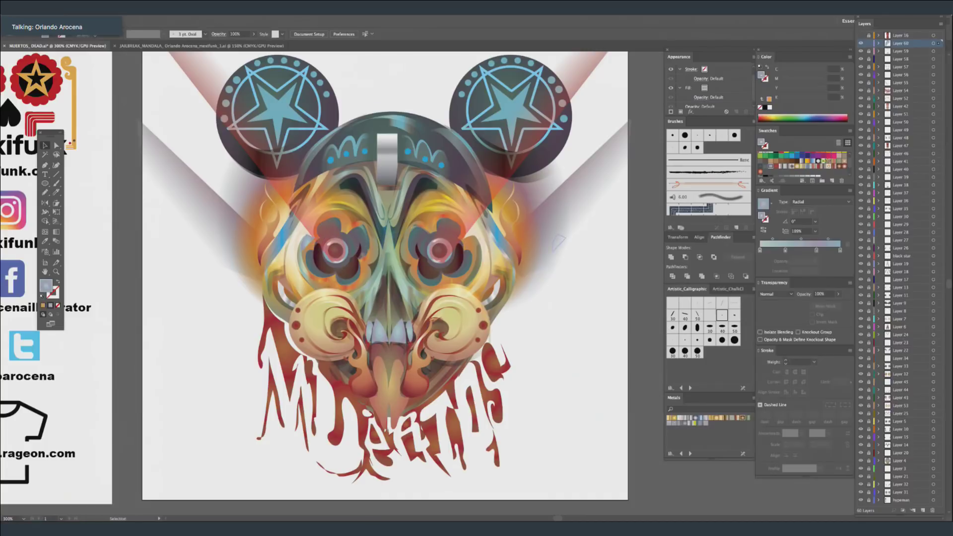
Reflect the copied wedge accent, try it beside the right eye flower, and delete it.
left_click(559, 241)
left_click(44, 203)
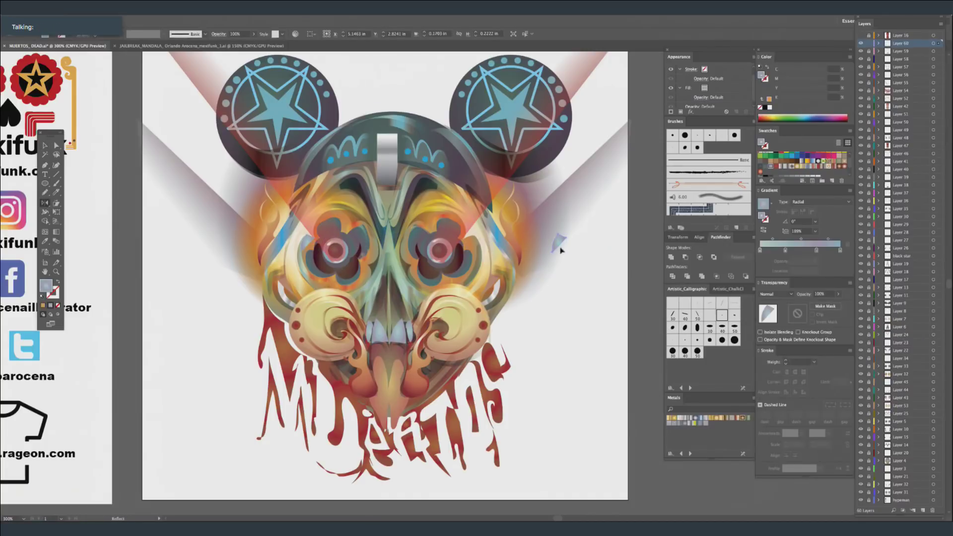
left_click_drag(561, 242, 476, 244)
key("Delete")
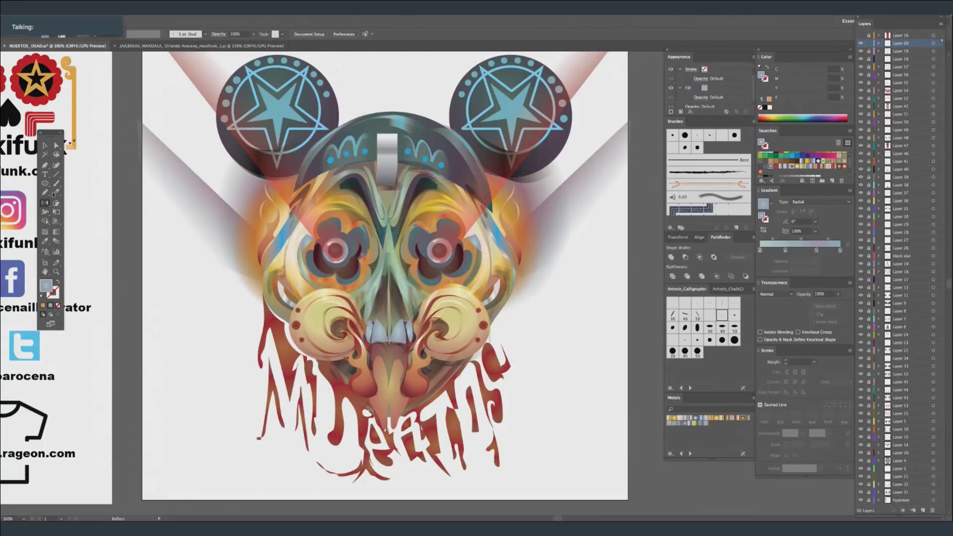
Draw a curved accent about 0.23 by 0.33 in inside the left cheekbone loop and fill it with the nose gradient.
left_click(46, 193)
scroll(483, 296, "down", 2)
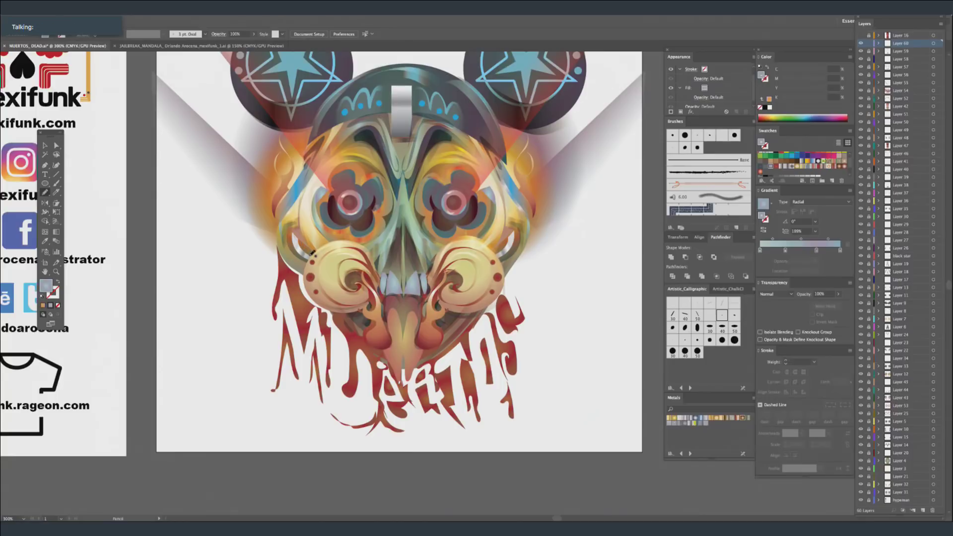
left_click_drag(314, 251, 302, 216)
key("i")
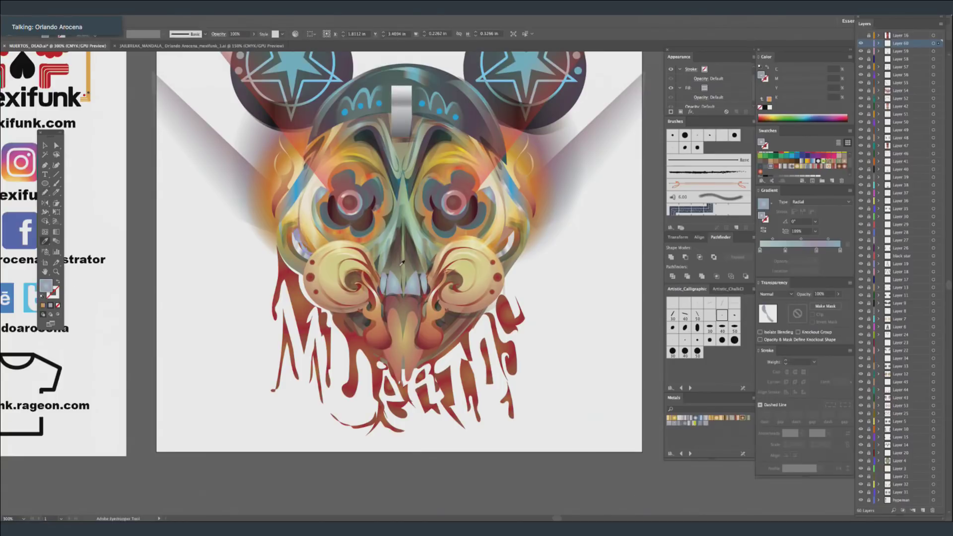
left_click(402, 263)
key("v")
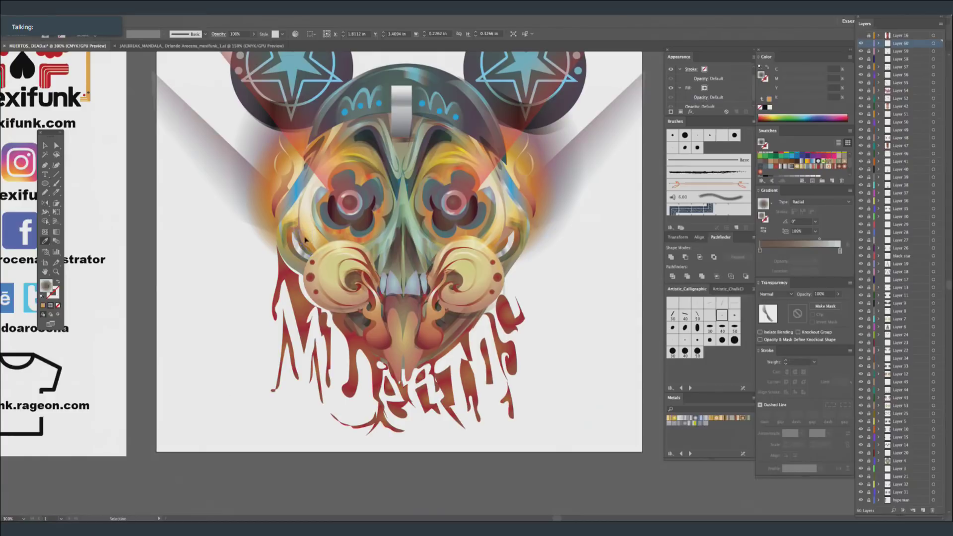
Duplicate the cheekbone accent, reflect the copy, and place it inside the right cheekbone loop.
left_click_drag(304, 240, 579, 227)
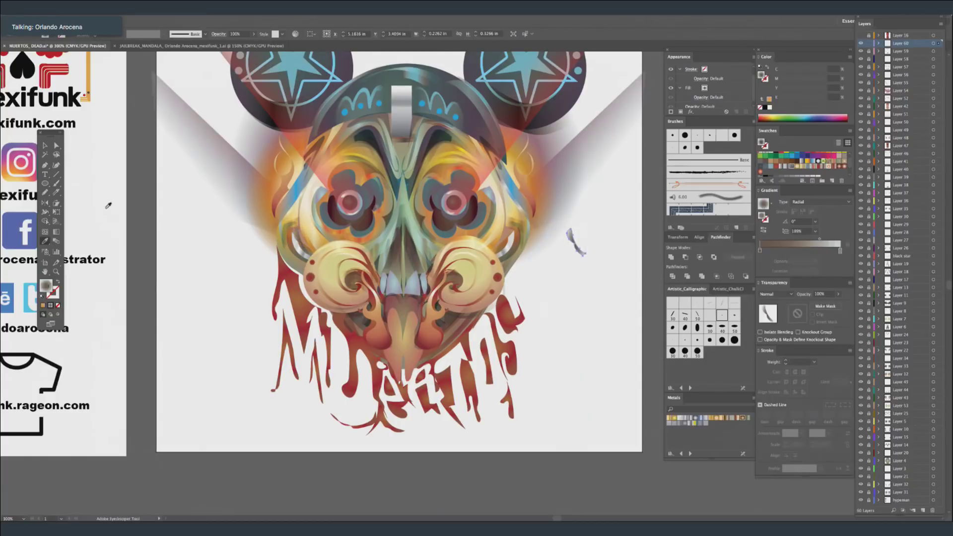
left_click(44, 203)
key("v")
left_click_drag(598, 240, 500, 258)
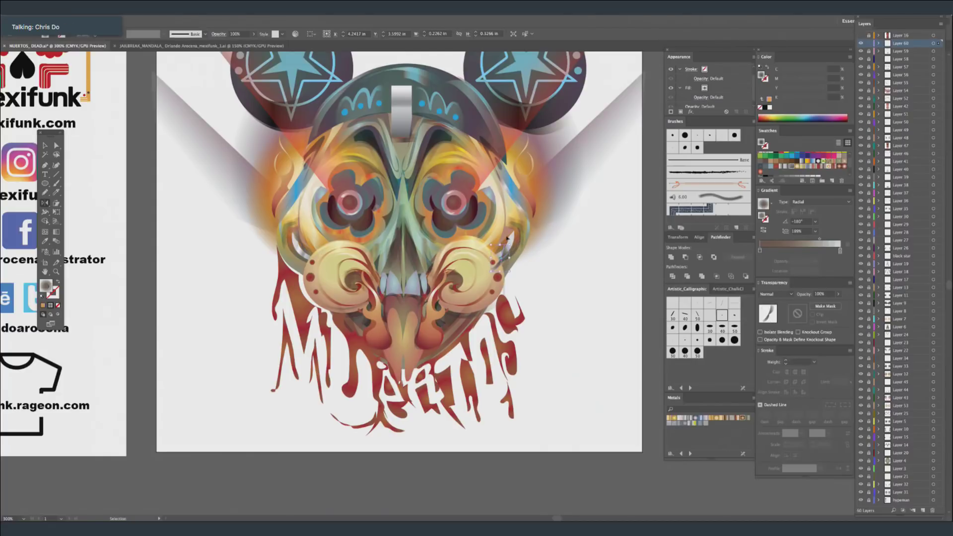
left_click(587, 241, "super")
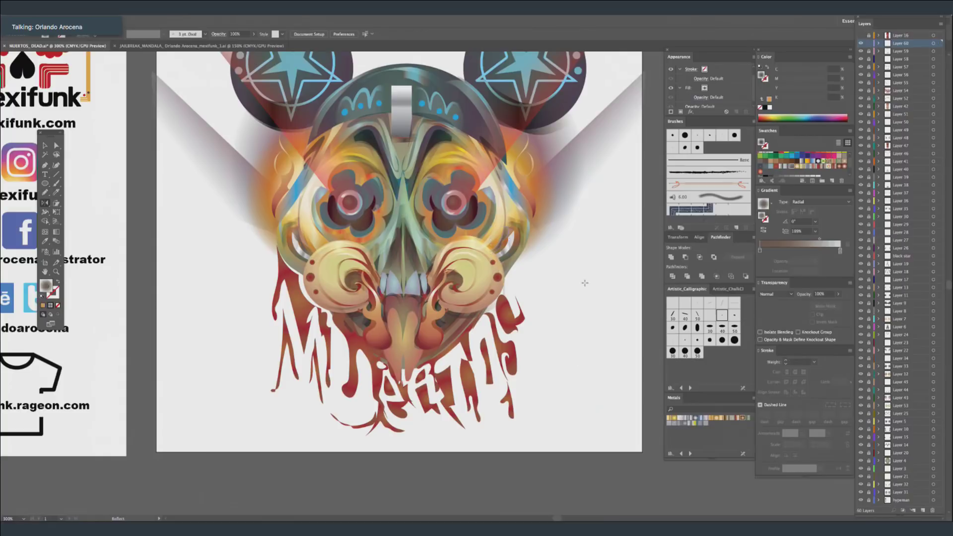
Add another new layer and set up the Paintbrush with the brown gradient on the stroke and no fill.
left_click_drag(537, 304, 519, 320)
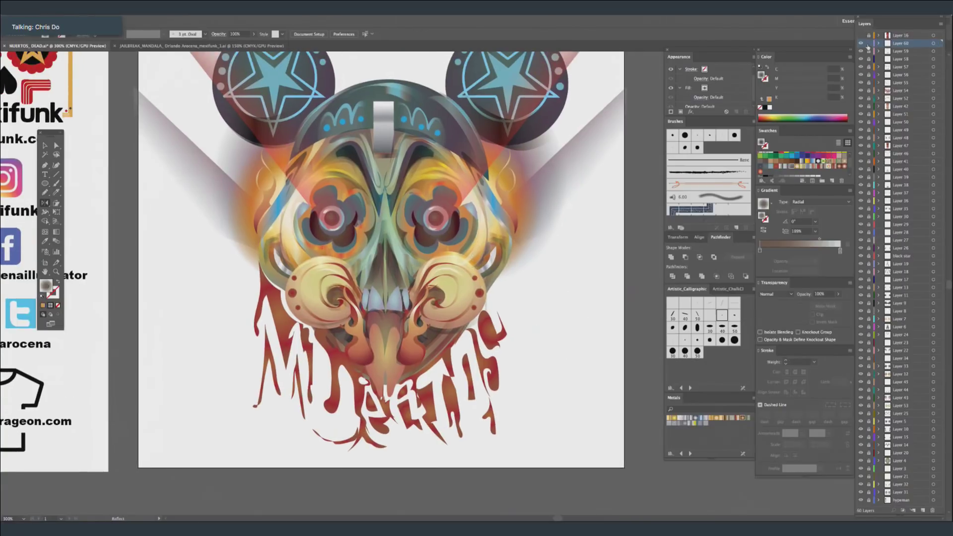
left_click(923, 511)
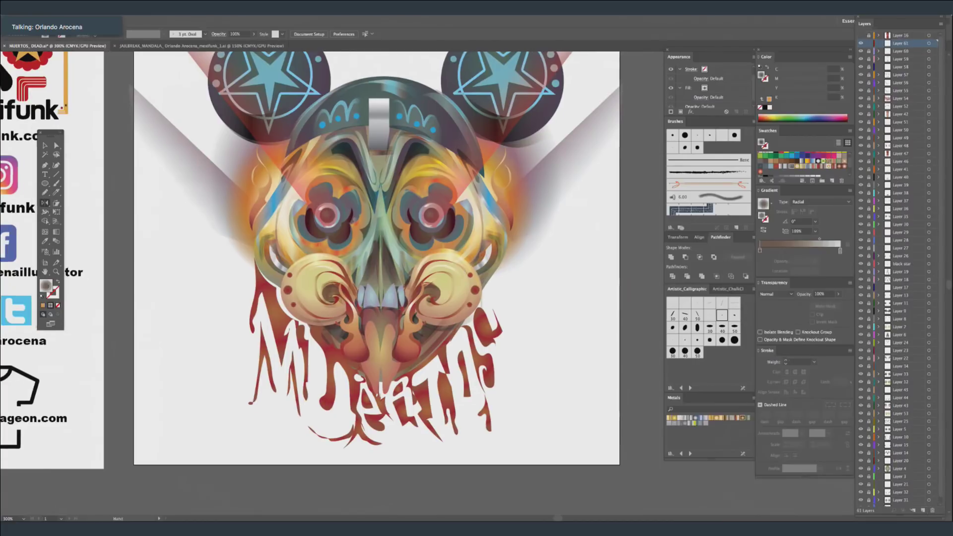
left_click(57, 183)
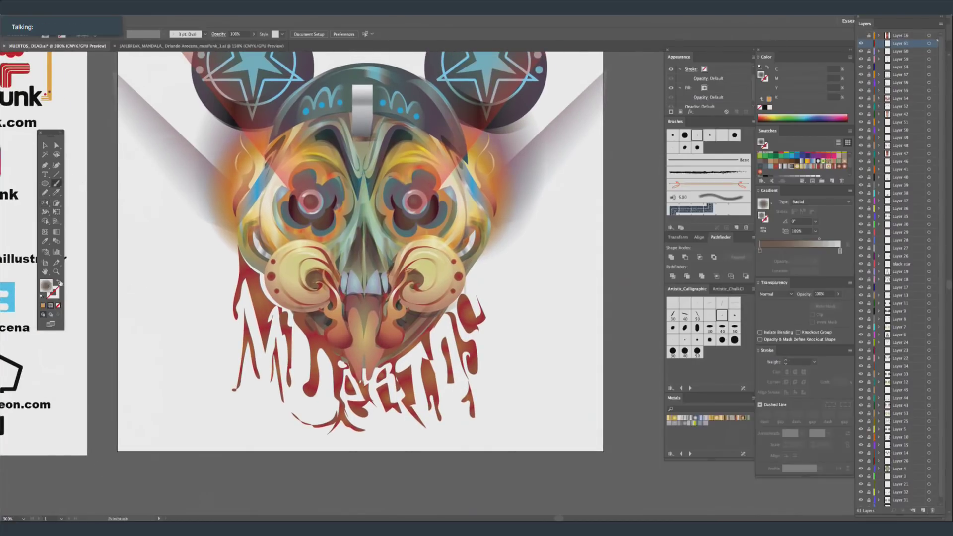
key("shift+x")
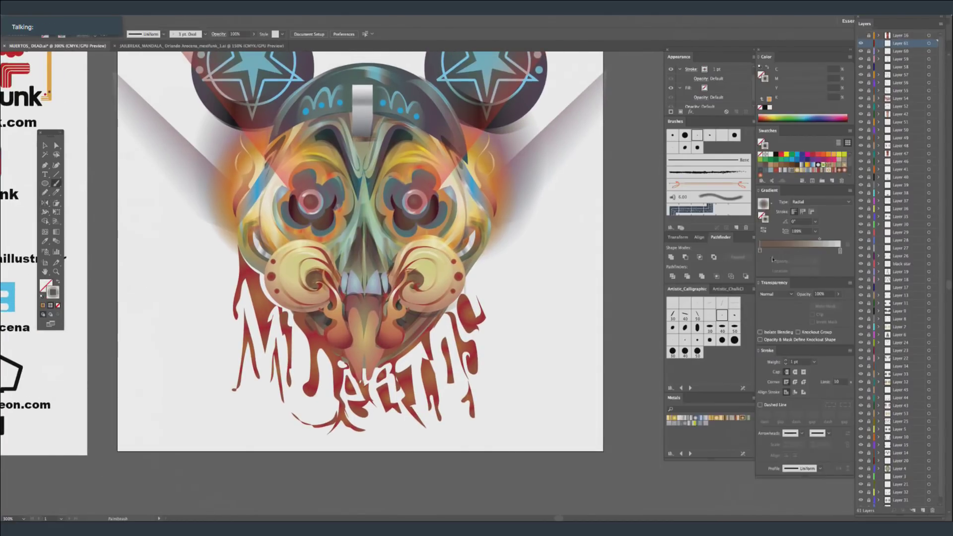
Make the brush's stroke gradient linear, with transparent ends and a muted red colour stop near the middle.
left_click_drag(785, 252, 808, 251)
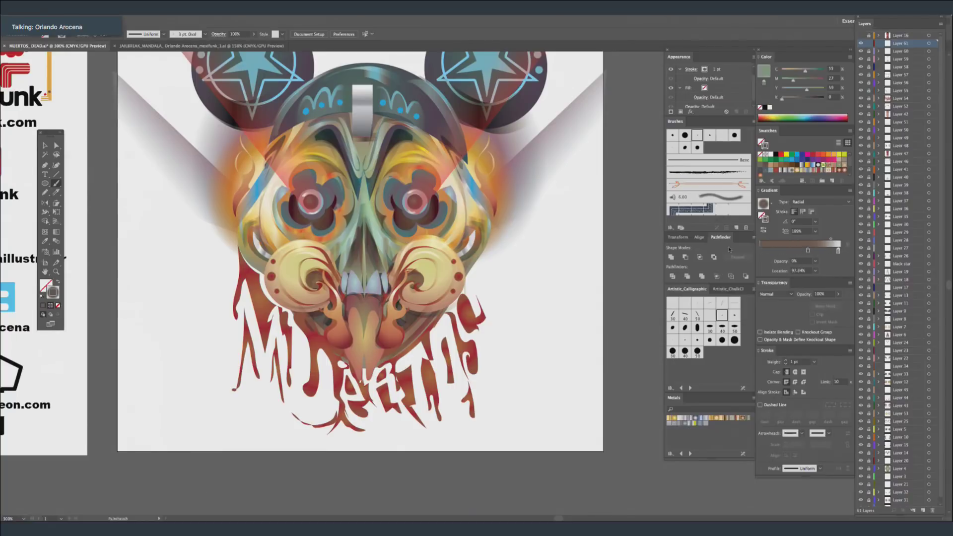
left_click(760, 251)
left_click(825, 204)
left_click(806, 212)
left_click(814, 79)
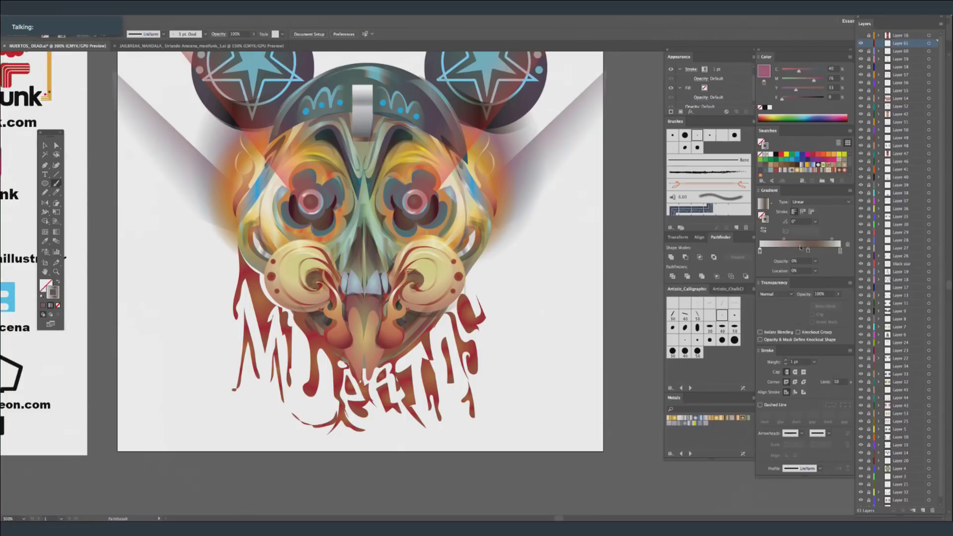
left_click_drag(808, 252, 801, 251)
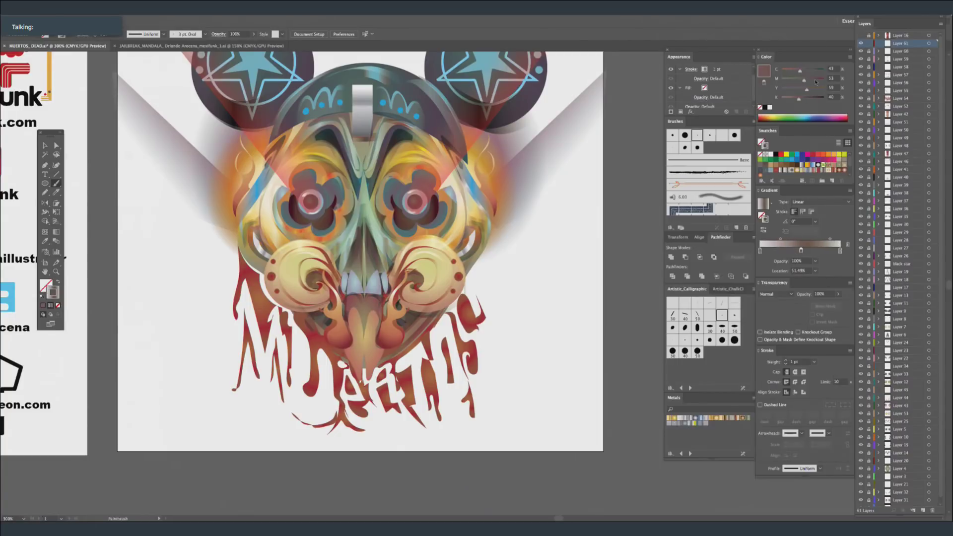
left_click_drag(800, 71, 791, 70)
Paint red shading on the upper part of the tongue with the 6.00 bristle brush in Multiply mode.
left_click(725, 195)
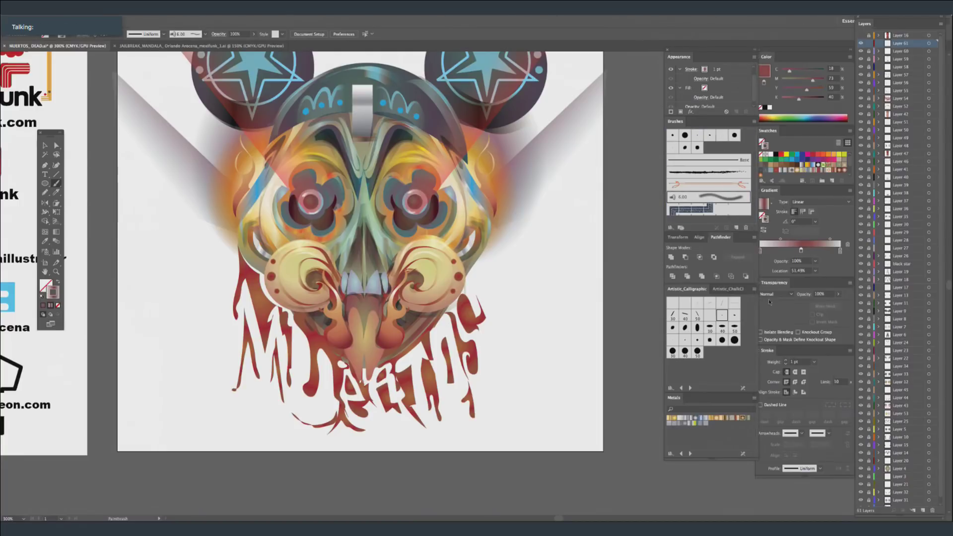
left_click(790, 294)
left_click(789, 321)
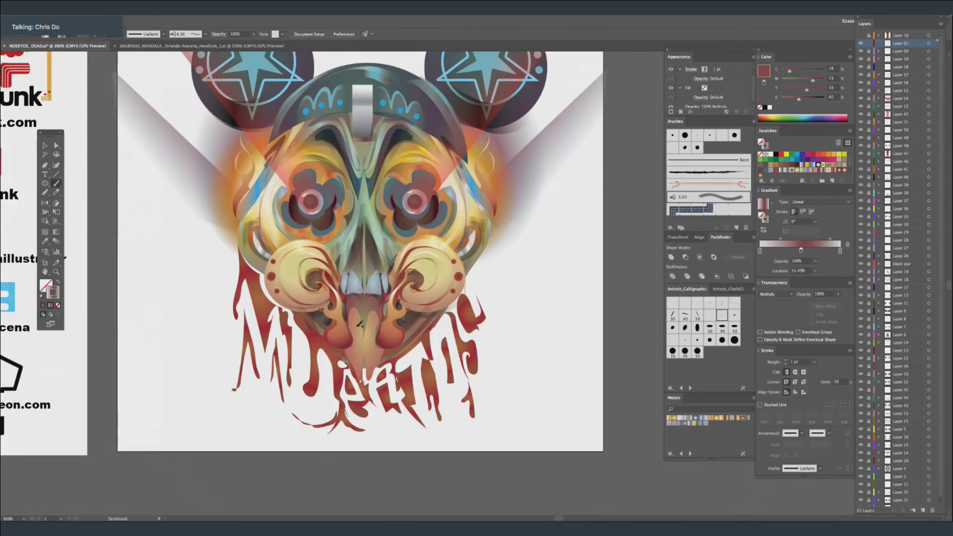
mouse_move(352, 307)
left_mouse_down()
mouse_move(366, 356)
mouse_move(348, 296)
left_mouse_up()
key("ctrl+z")
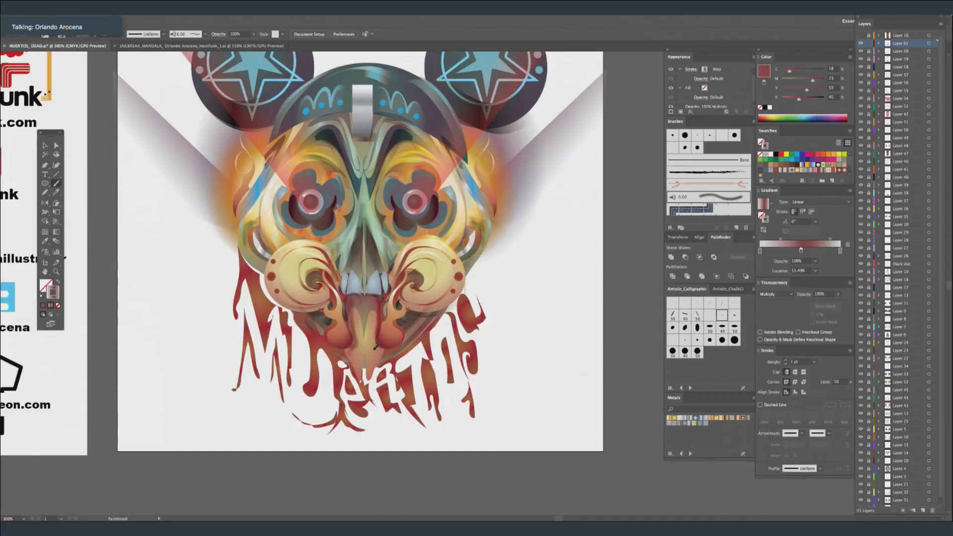
Set the bristle brush's stroke weight to 10 pt and paint a stroke down the left cheekbone.
left_click_drag(528, 256, 553, 254)
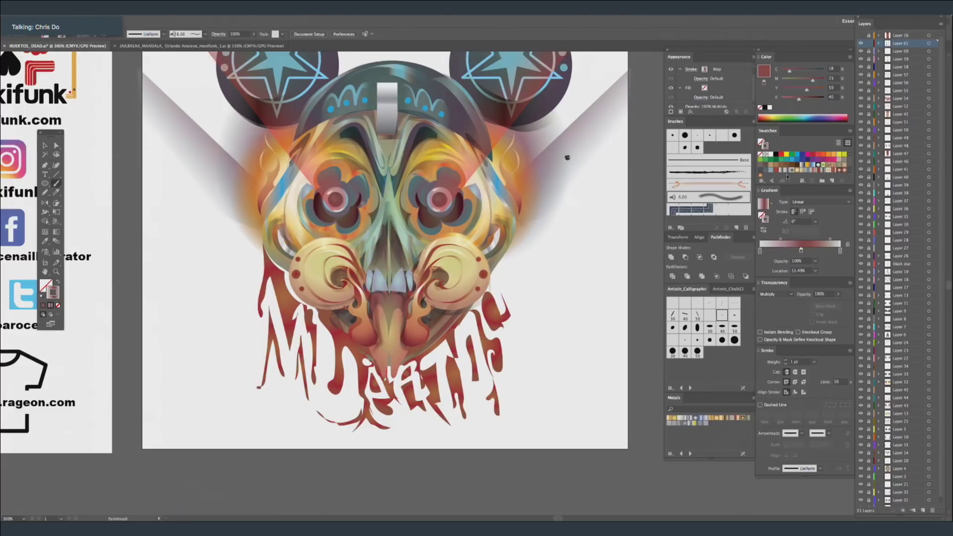
left_click(814, 362)
left_click(827, 282)
left_click_drag(280, 234, 296, 285)
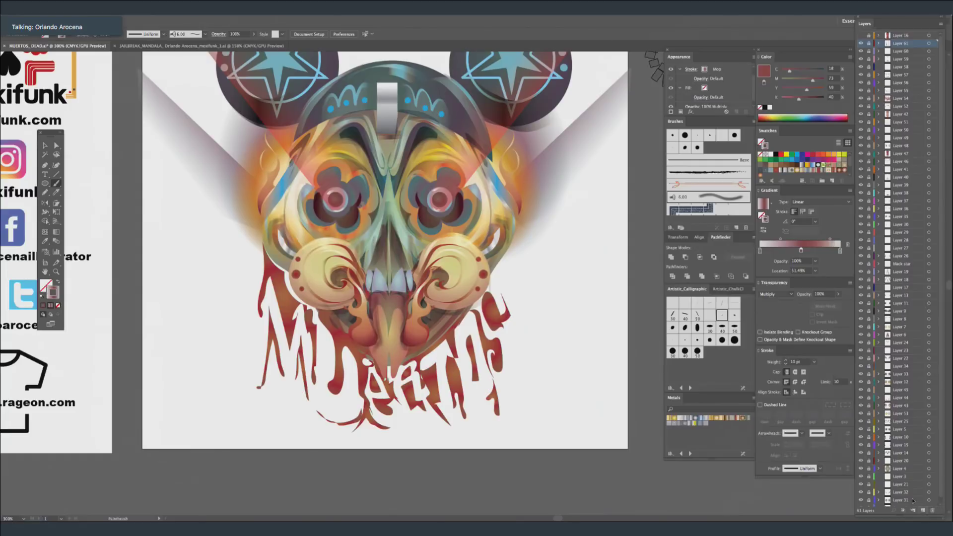
Add a new layer and paint a stroke in the empty area beside the lettering with the Chalk brush.
left_click(726, 289)
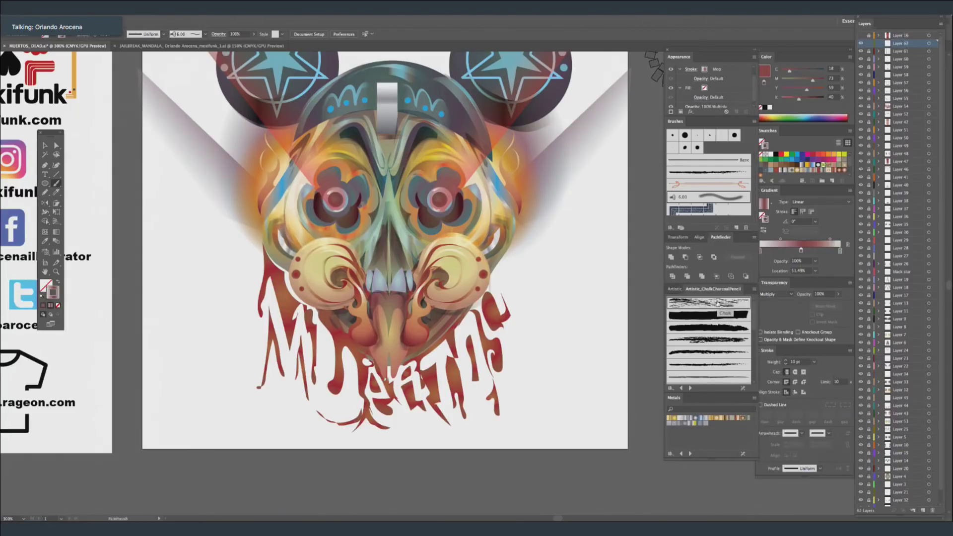
left_click(728, 301)
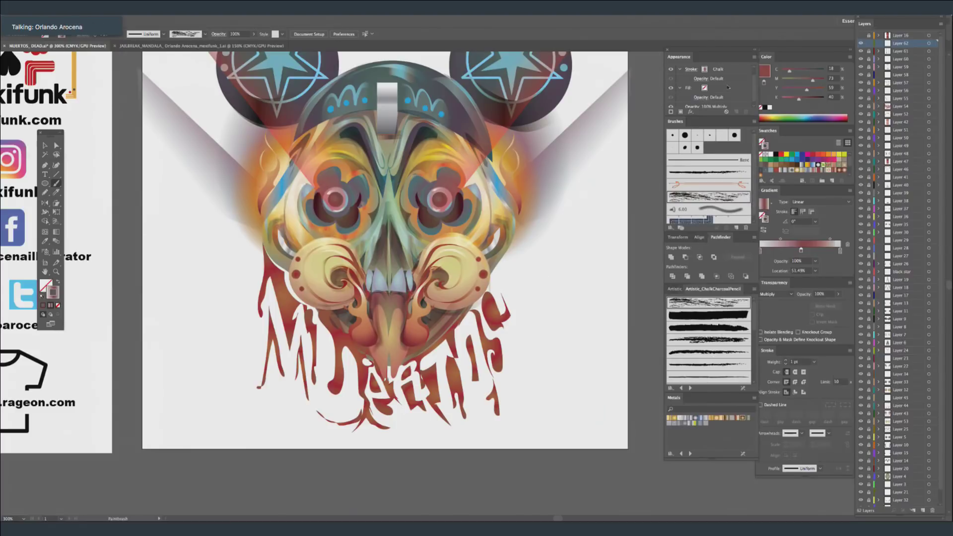
mouse_move(560, 266)
left_mouse_down()
mouse_move(536, 323)
mouse_move(521, 333)
mouse_move(592, 248)
mouse_move(578, 278)
left_mouse_up()
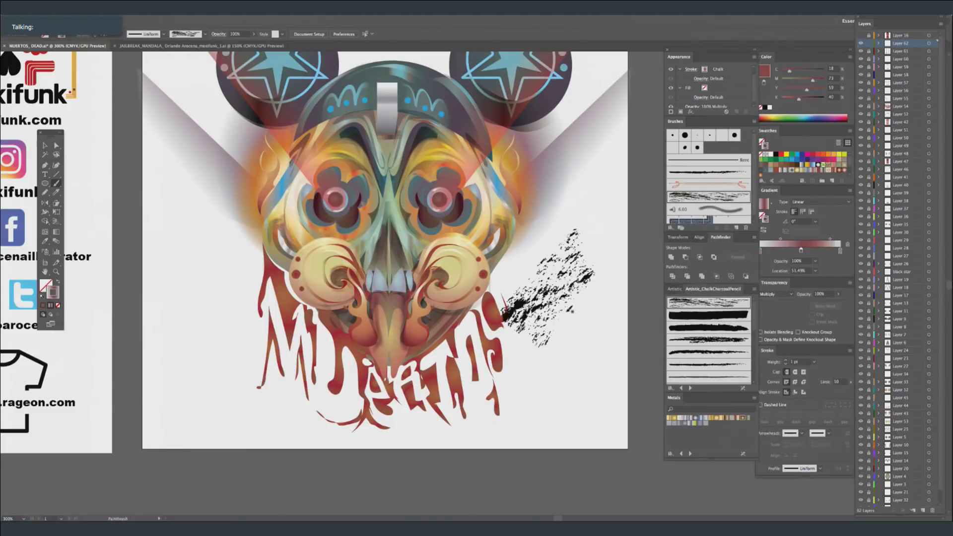
left_click_drag(532, 312, 603, 218)
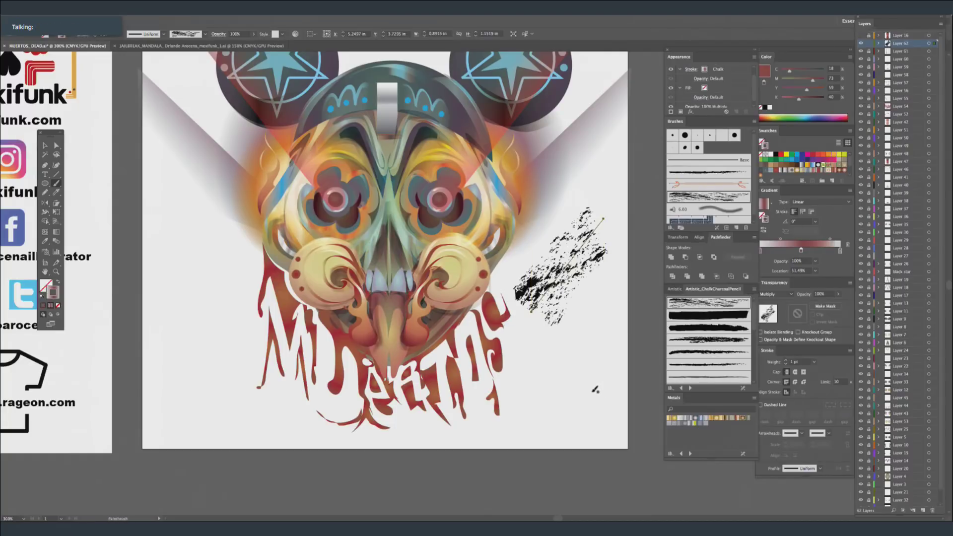
Change the chalk stroke's colour from the gradient to solid muted red, then delete the stroke.
left_click(834, 196)
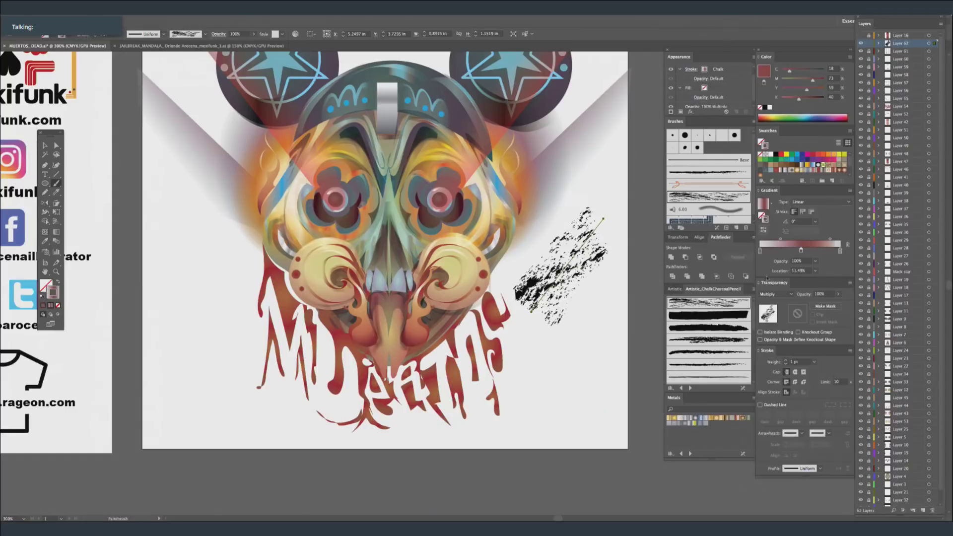
left_click(765, 81)
left_click(766, 95)
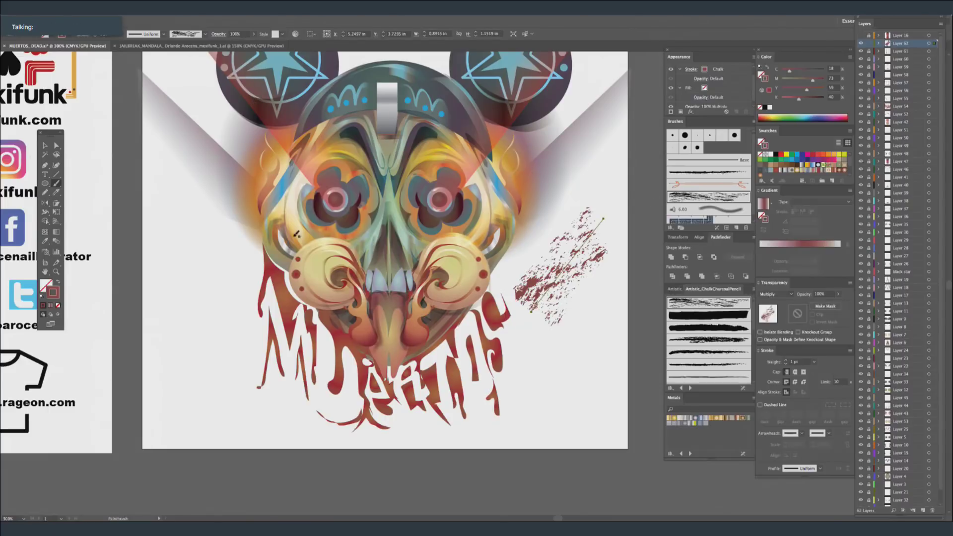
key("Delete")
left_click(163, 9)
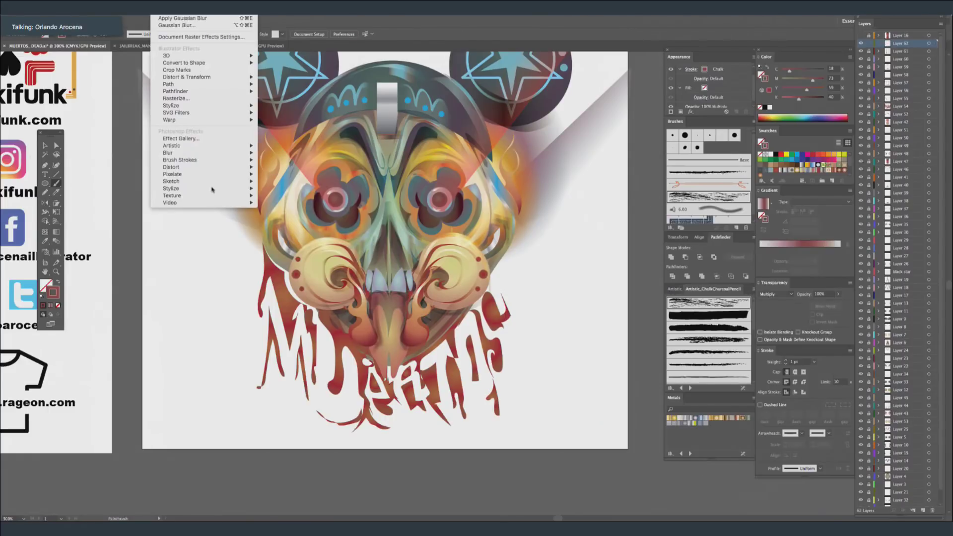
mouse_move(240, 153)
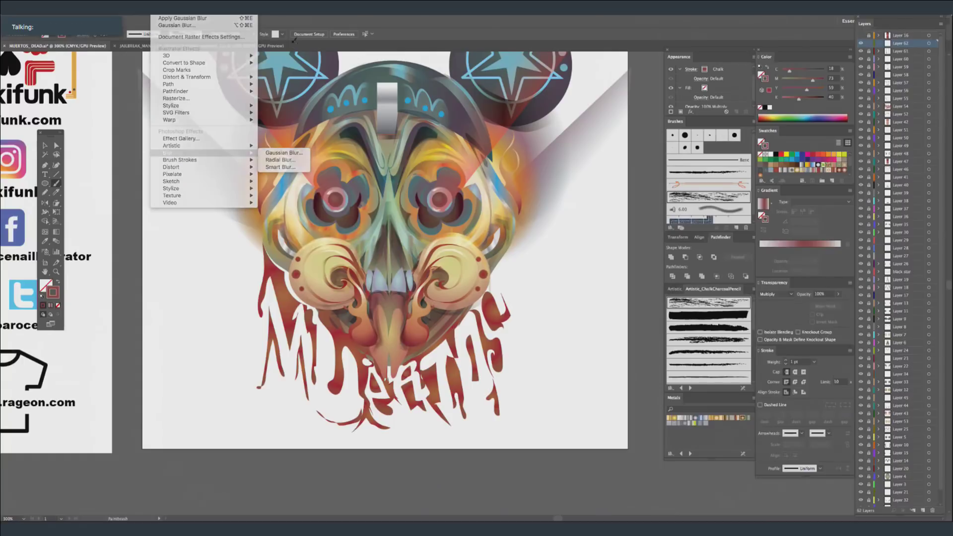
left_click(539, 394)
Paint a red chalk stroke over the helmet and brow above the right eye, then select it.
left_click_drag(428, 102, 451, 153)
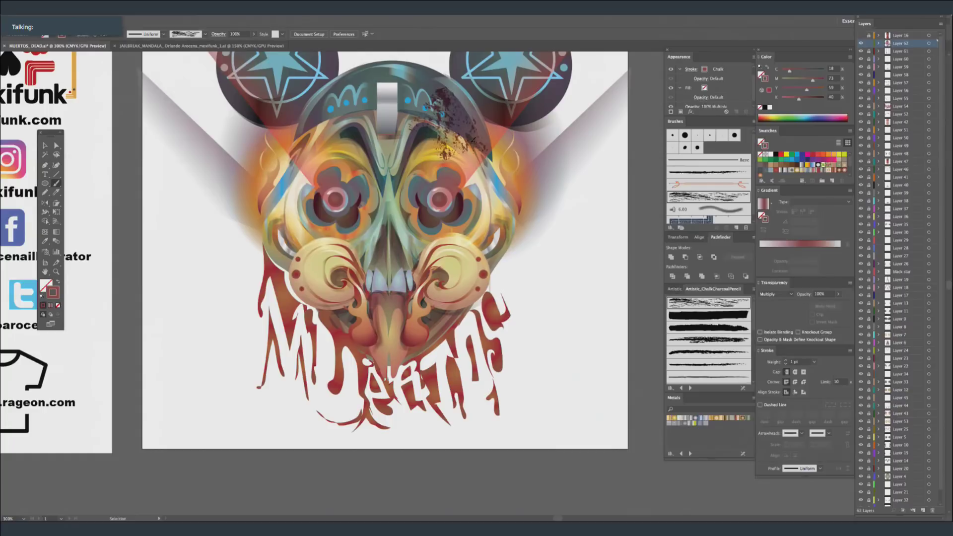
key("v")
left_click(450, 152)
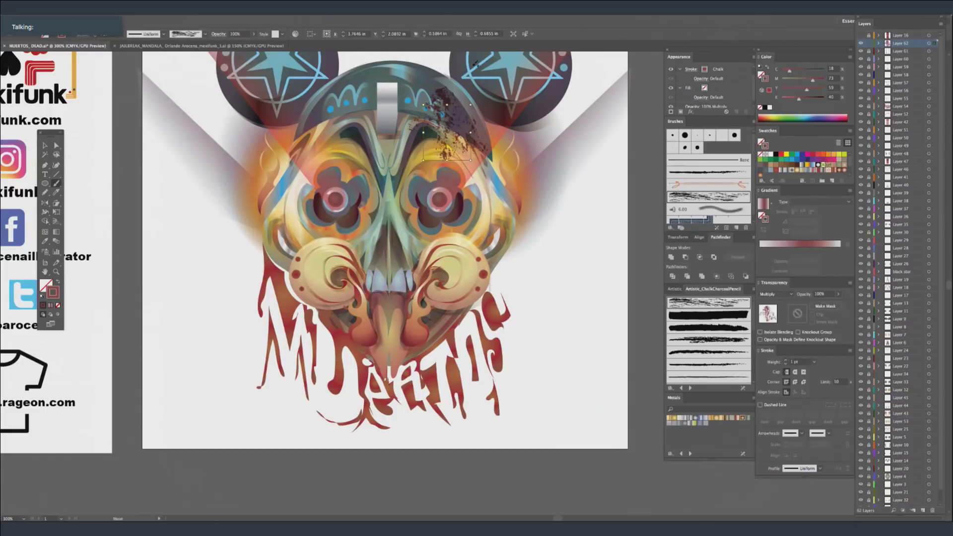
Move the selected chalk stroke slightly and soften it with a previewed Gaussian Blur.
left_click(164, 7)
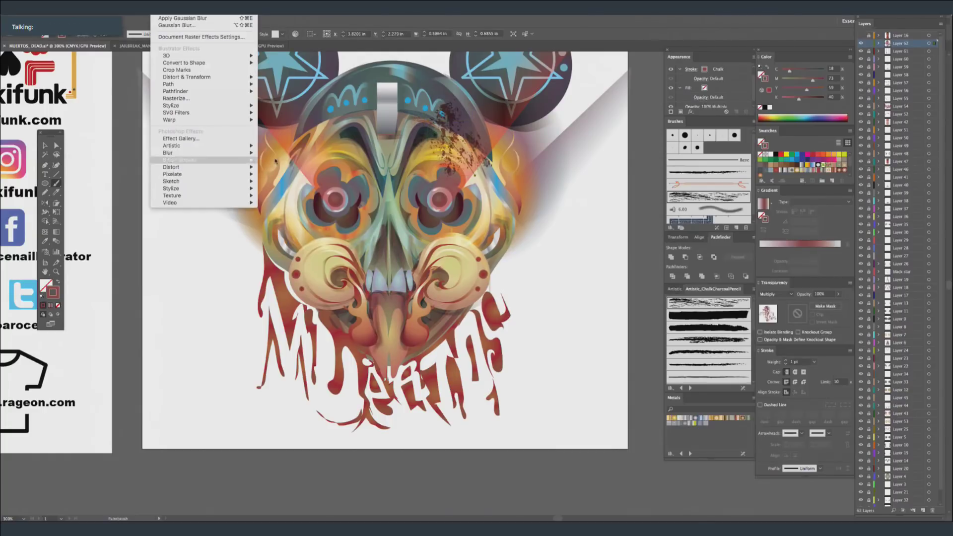
mouse_move(204, 153)
left_click(281, 153)
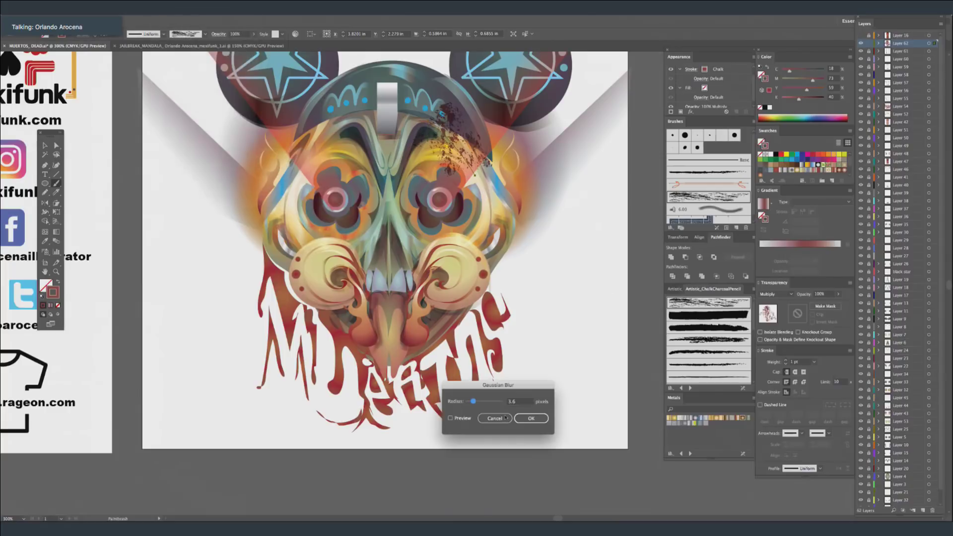
left_click(451, 419)
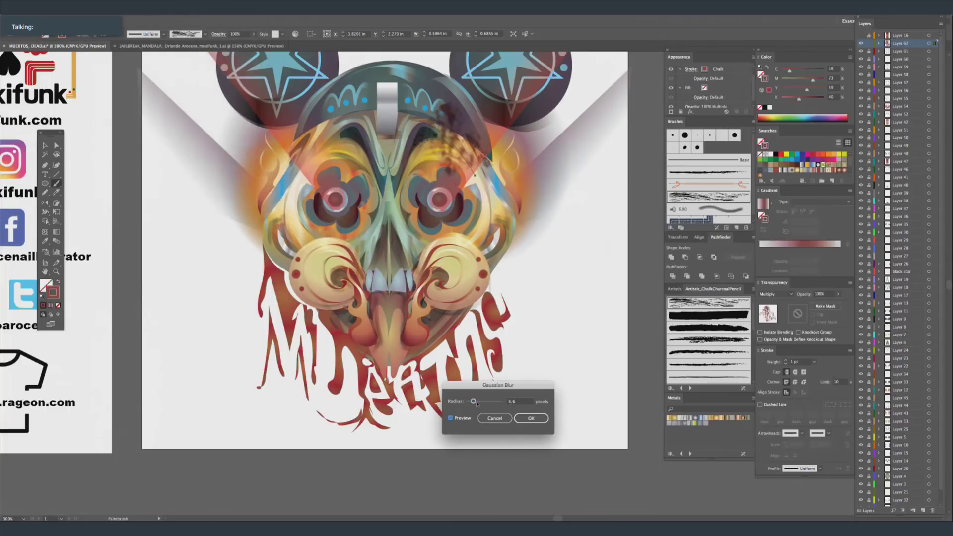
left_click_drag(471, 404, 474, 405)
left_click(531, 419)
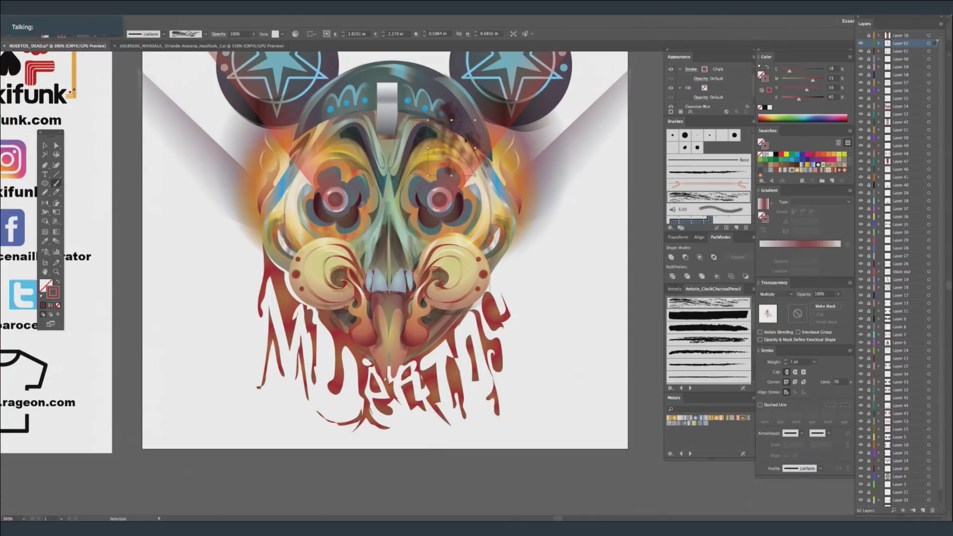
Reposition the blurred chalk stroke on the helmet's right side, lower its opacity to 71%, and deselect it.
left_click_drag(480, 160, 485, 147)
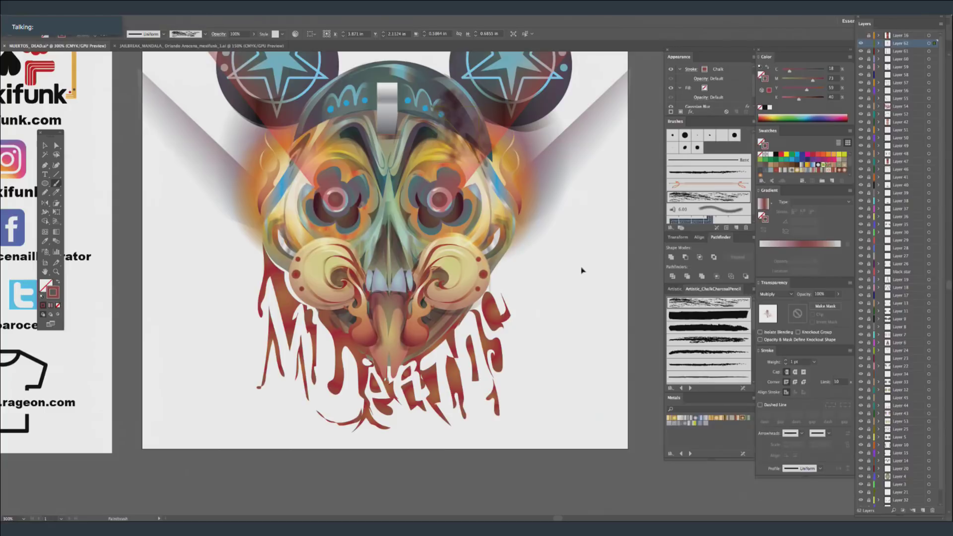
left_click_drag(838, 294, 830, 306)
key("ctrl+shift+a")
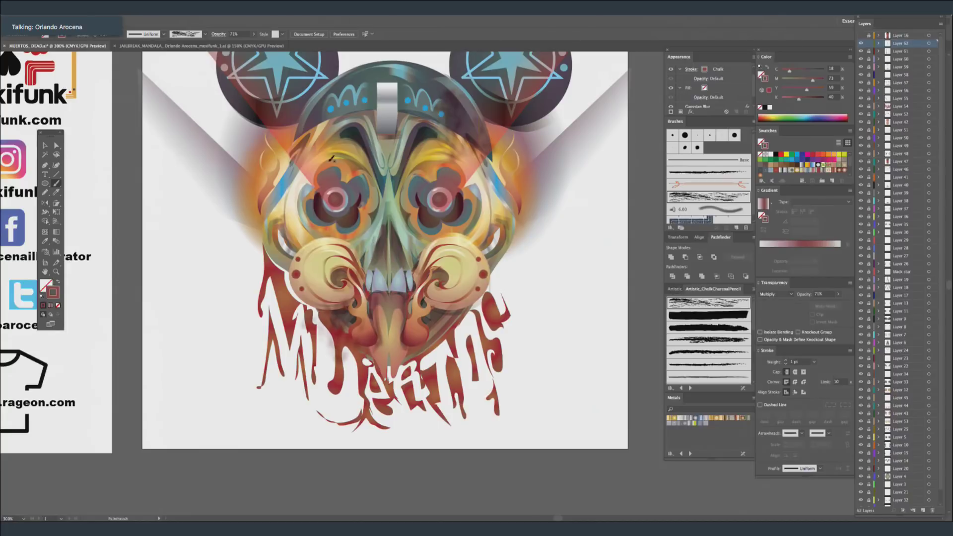
Adjust the blurred chalk brush's opacity, set its weight to 0.5 pt, and paint shading along the left mouse ear's outer edge.
left_click(839, 294)
left_click(814, 365)
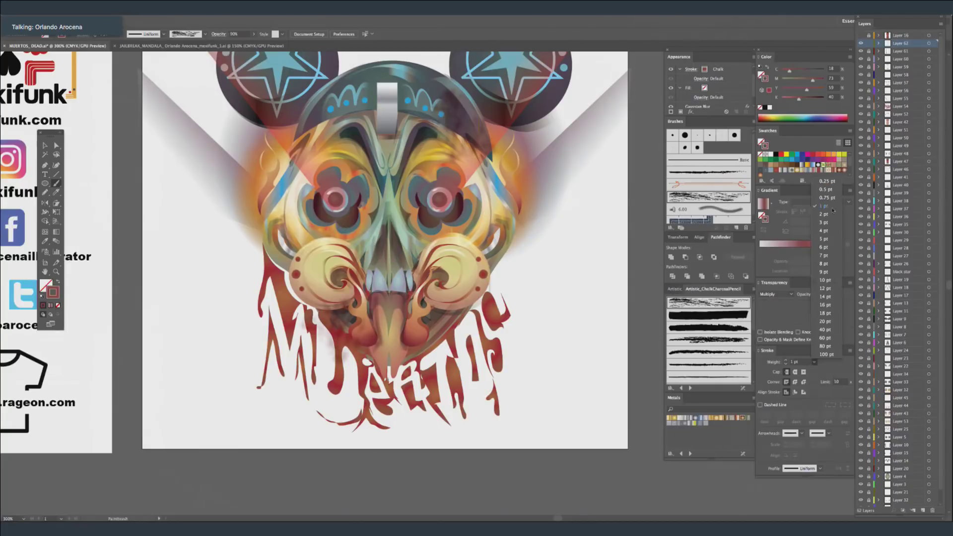
left_click(835, 192)
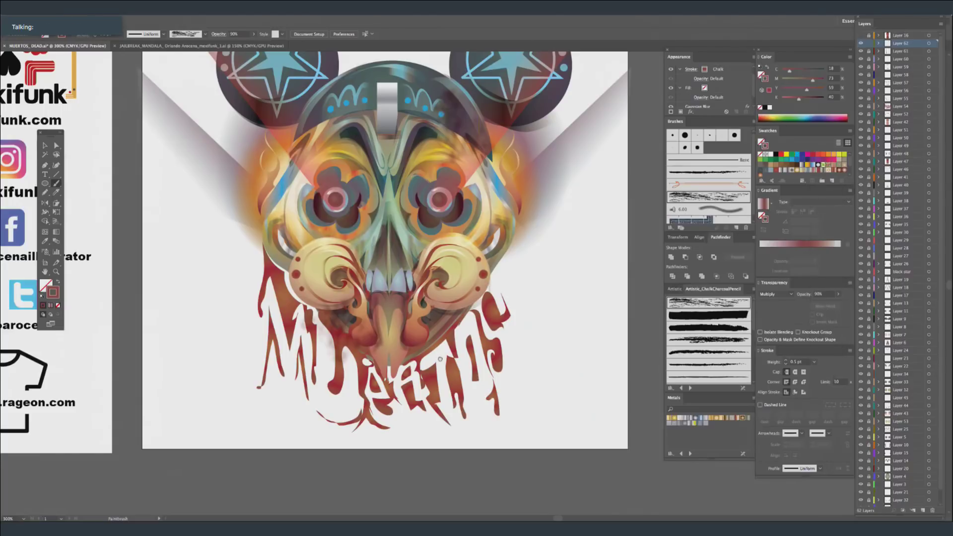
scroll(311, 169, "up", 3)
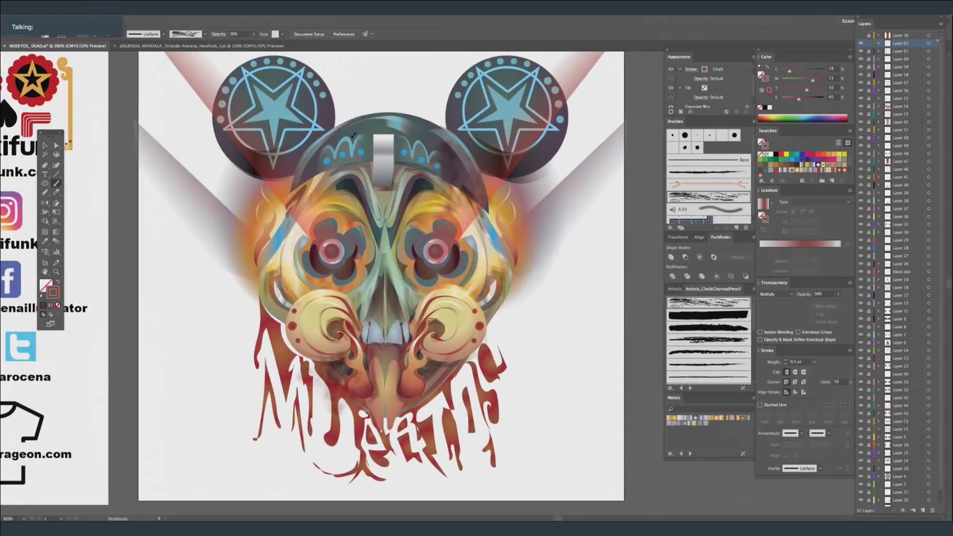
left_click_drag(456, 356, 423, 396)
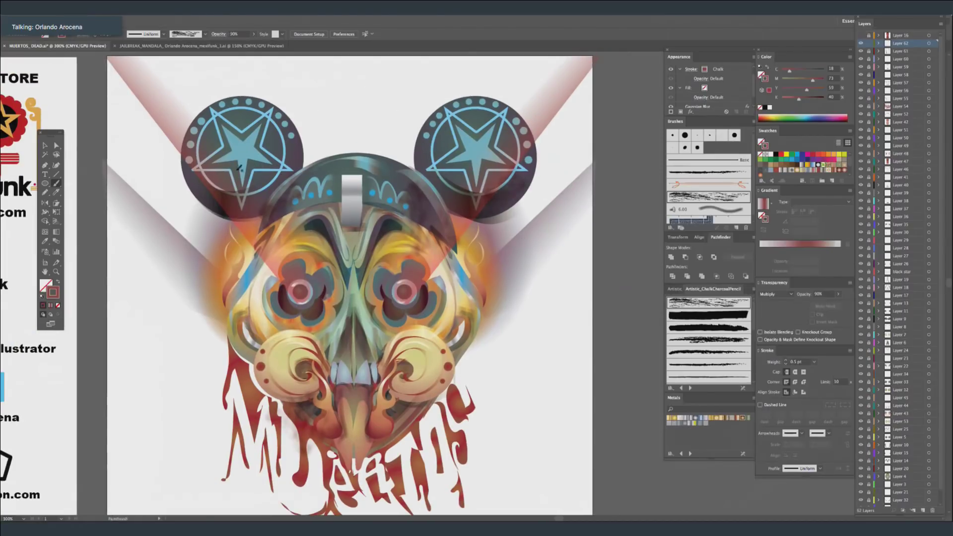
left_click_drag(179, 157, 212, 204)
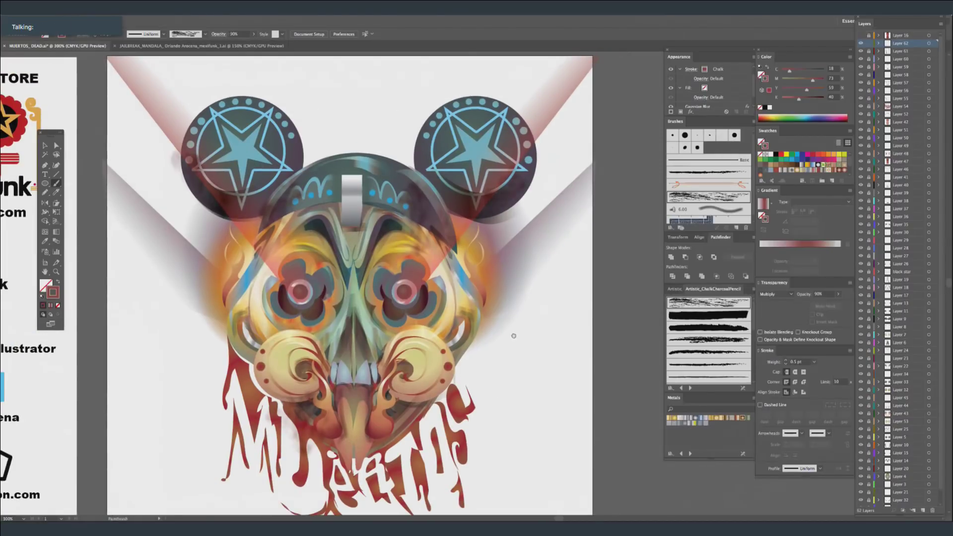
left_click_drag(521, 227, 547, 170)
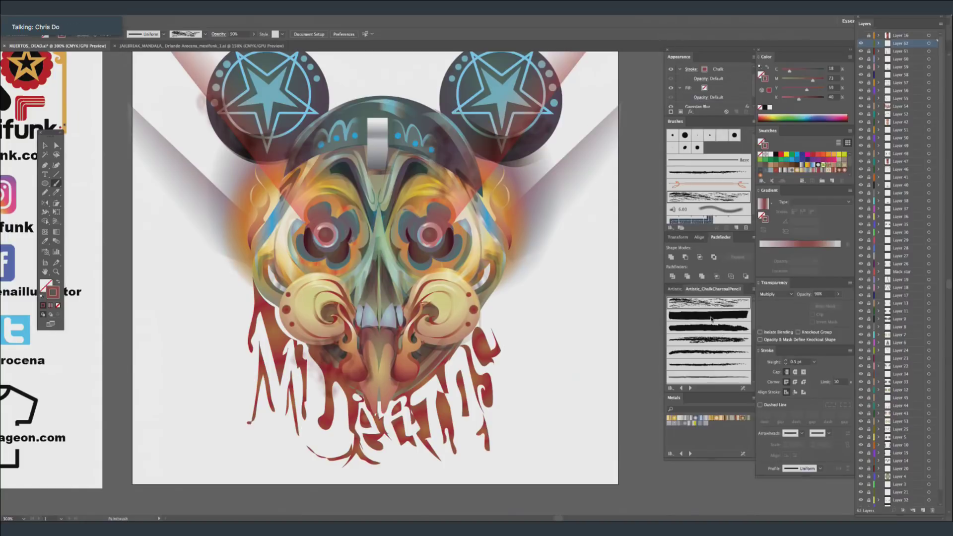
Restore the red linear gradient on the stroke and draw an ellipse about 0.17 by 0.24 in on the silver forehead bar.
left_click(675, 290)
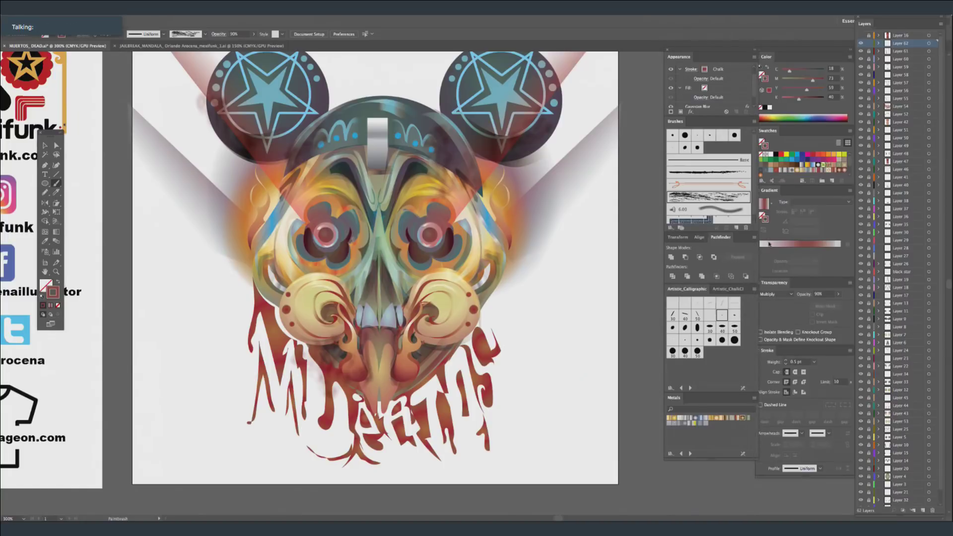
left_click(697, 303)
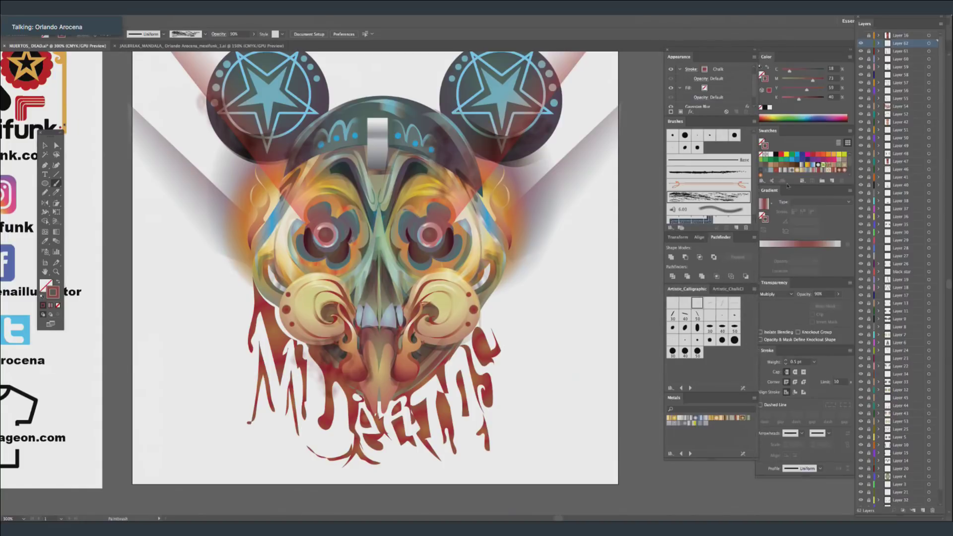
left_click(764, 204)
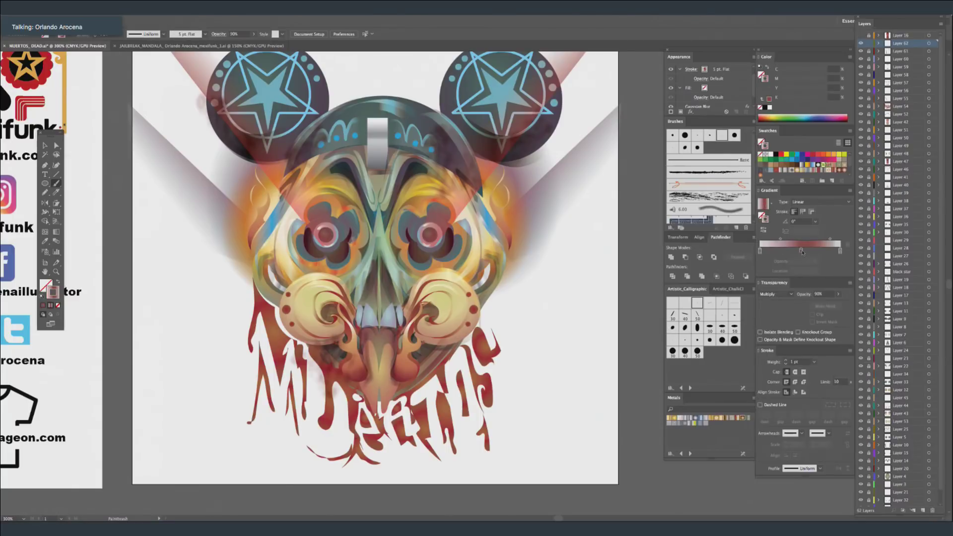
left_click(801, 250)
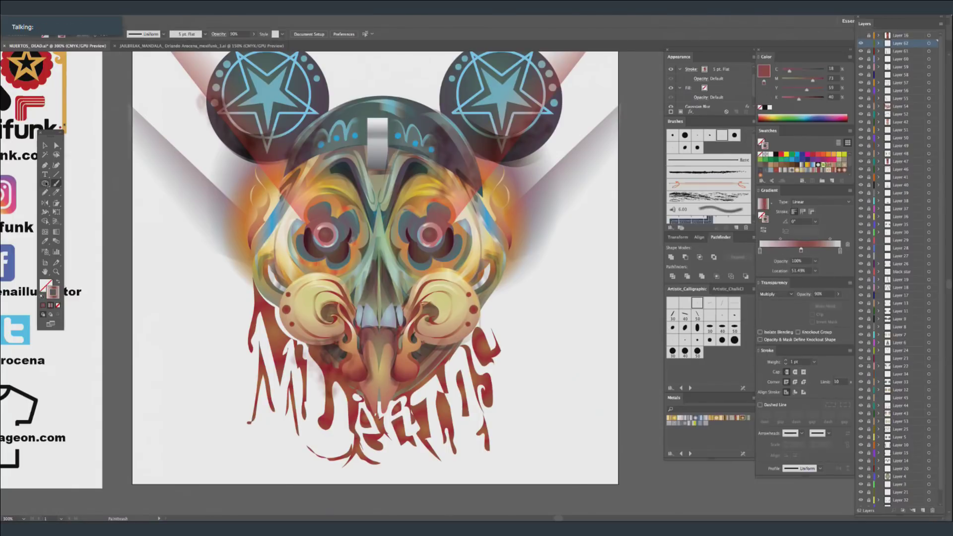
left_click(45, 183)
left_click_drag(370, 120, 387, 144)
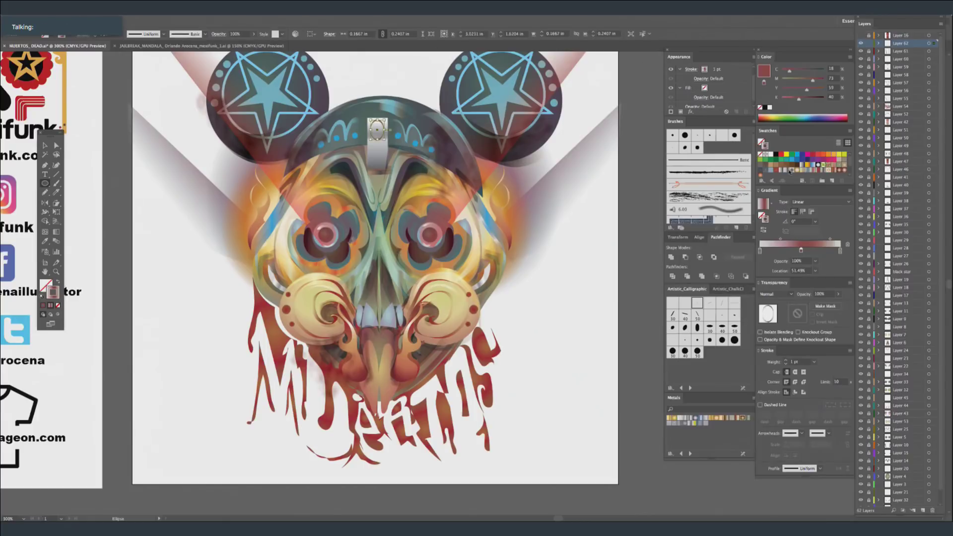
Fill the small ellipse on the forehead bar with a silver metal gradient running vertically at -90°.
left_click(761, 216)
left_click(690, 418)
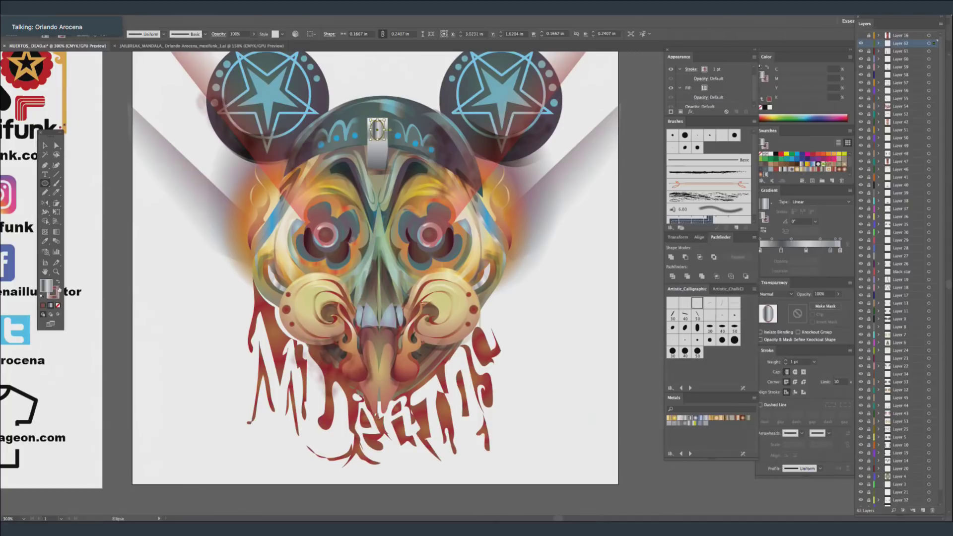
left_click(57, 290)
left_click(57, 282)
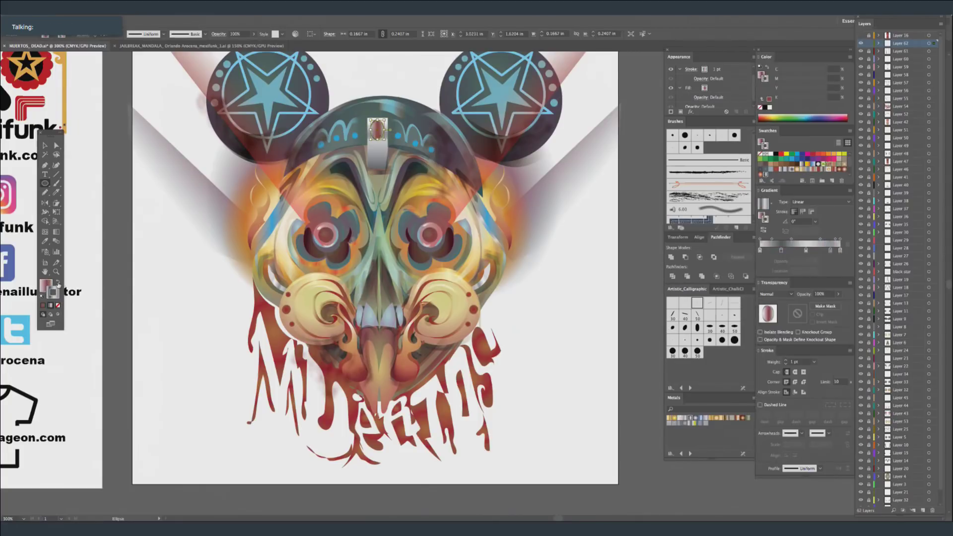
left_click(58, 283)
left_click(56, 231)
left_click_drag(385, 105, 386, 162)
key("g")
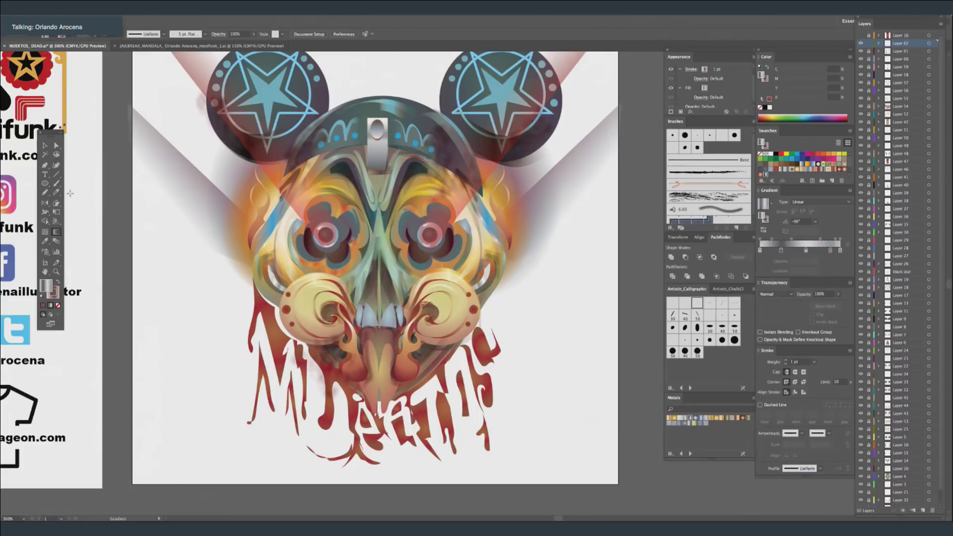
Set up the 6.00 bristle brush with the red linear gradient stroke and no fill, and add a new layer.
left_click(57, 183)
left_click(761, 107)
left_click(767, 81)
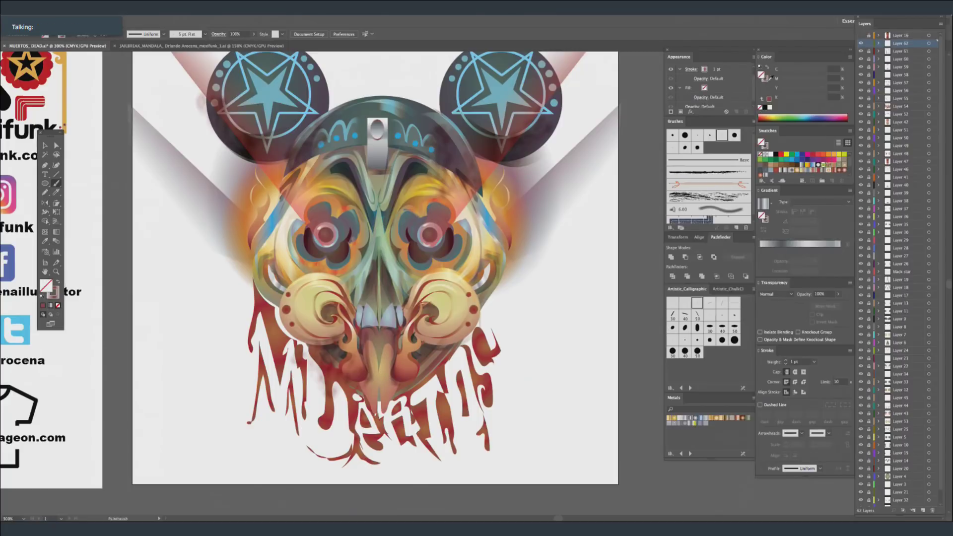
left_click(730, 209)
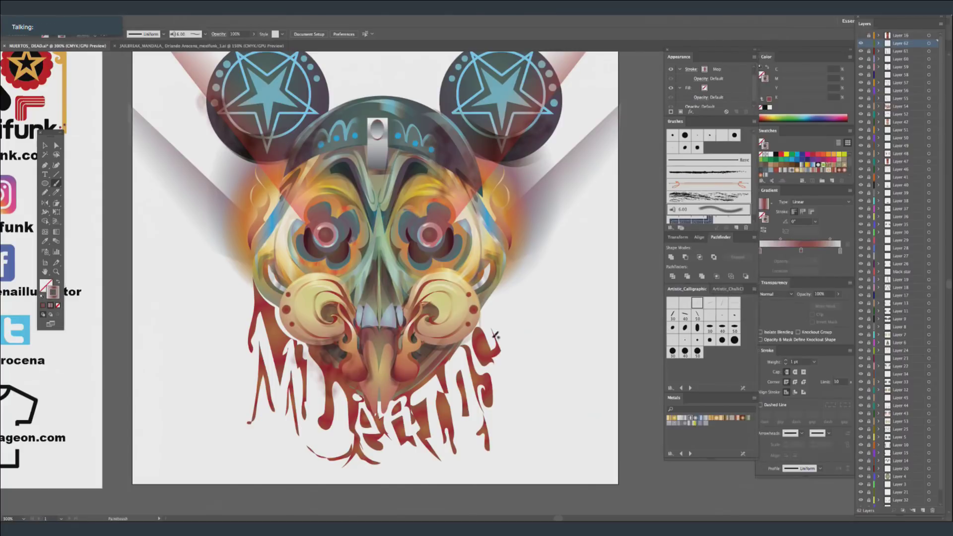
left_click_drag(556, 281, 494, 288)
key("ctrl+z")
left_click(922, 511)
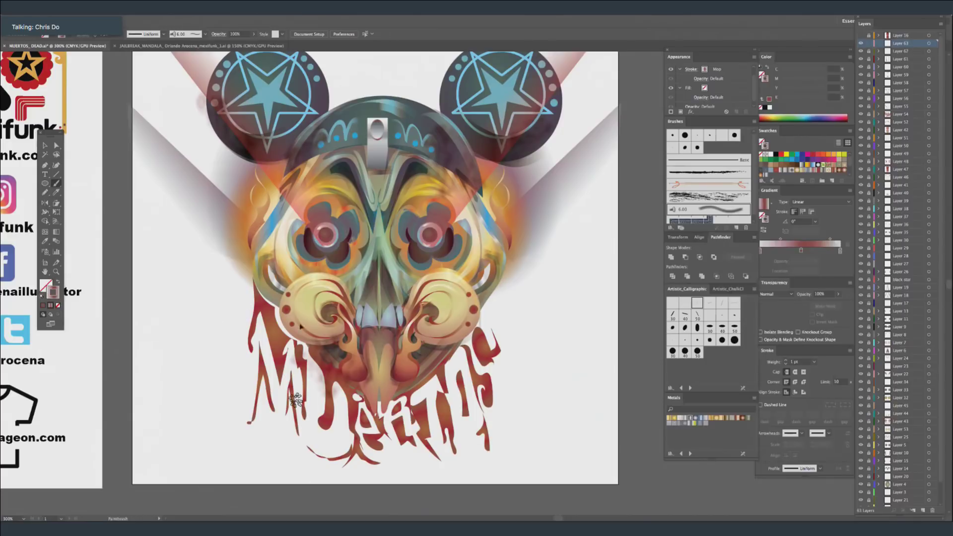
Try several red gradient bristle strokes on the blank canvas to the right of the skull.
key("super+=")
mouse_move(414, 352)
left_mouse_down()
mouse_move(446, 414)
mouse_move(451, 462)
left_mouse_up()
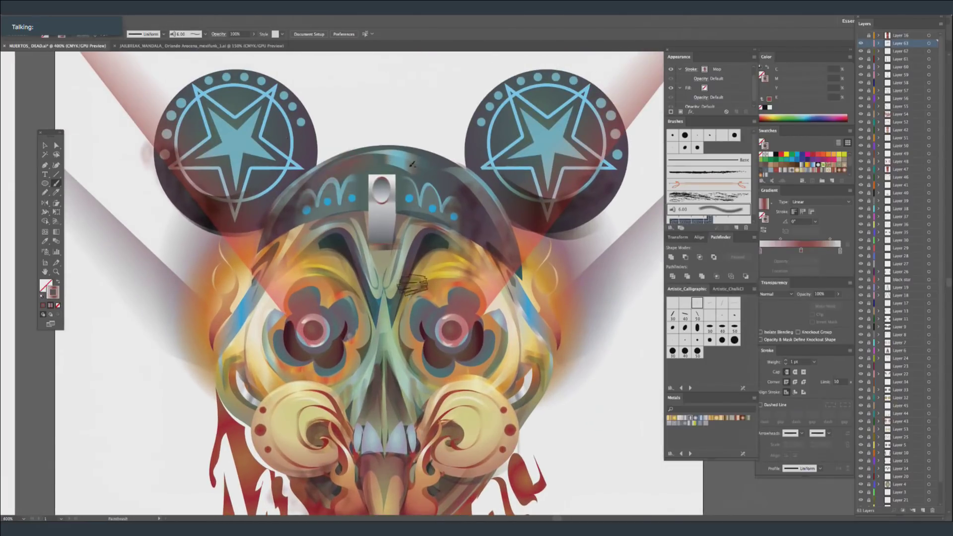
scroll(397, 194, "down", 6)
scroll(397, 195, "right", 4)
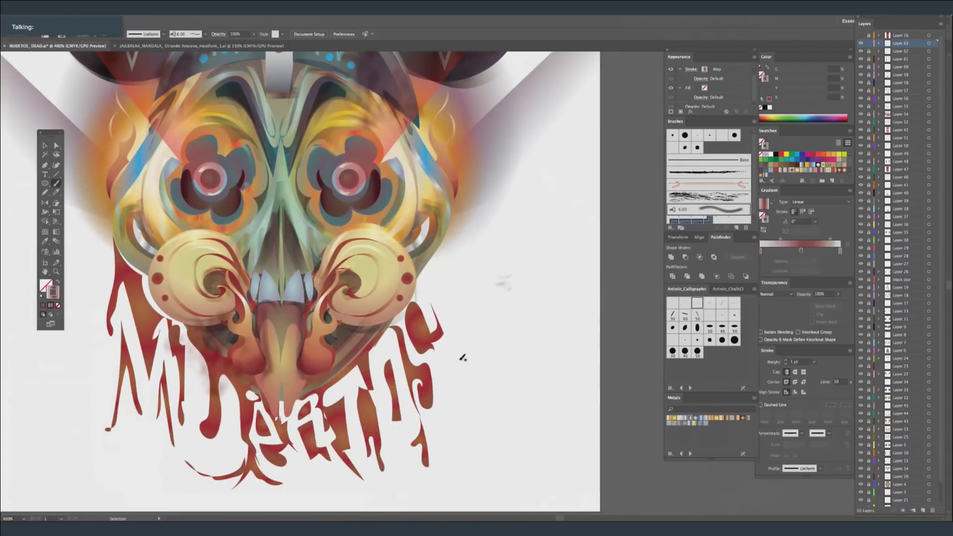
left_click_drag(486, 271, 499, 303)
left_click_drag(511, 263, 516, 378)
left_click_drag(472, 322, 496, 365)
left_click_drag(469, 274, 489, 320)
left_click_drag(484, 382, 511, 417)
left_click_drag(496, 308, 536, 338)
mouse_move(502, 229)
left_mouse_down()
mouse_move(536, 268)
mouse_move(548, 256)
left_mouse_up()
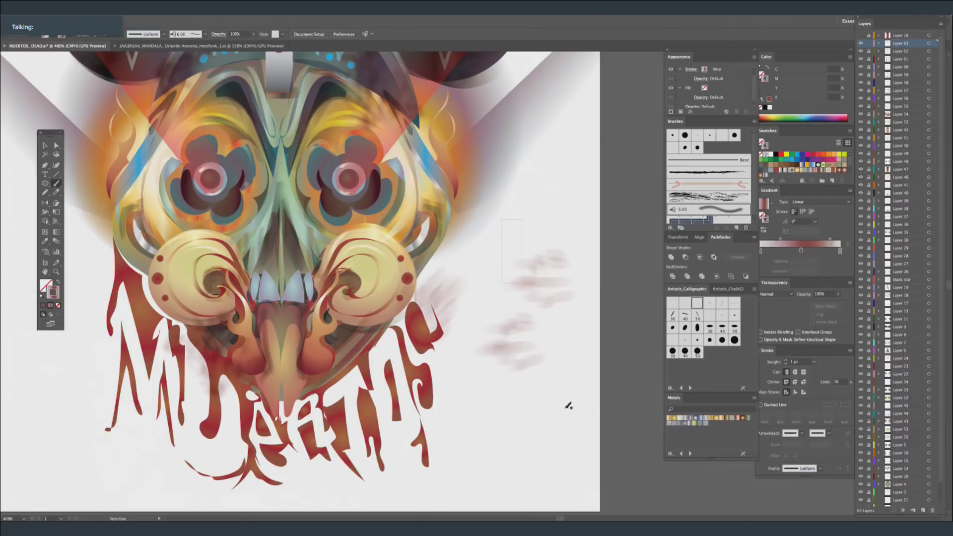
key("v")
key("b")
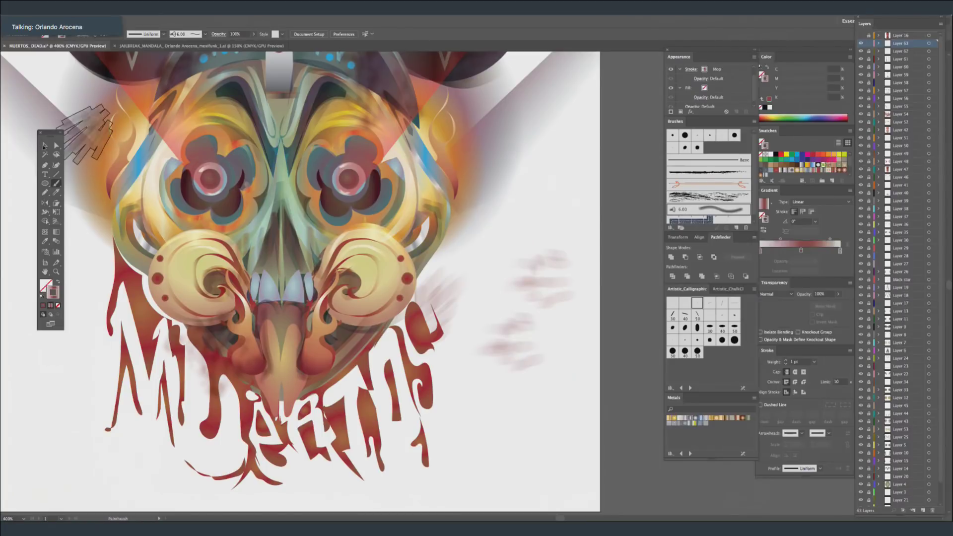
Delete the three groups of test strokes beside the skull.
key("v")
left_click(554, 292)
key("Delete")
left_click(501, 345)
key("Delete")
left_click(449, 300)
key("Delete")
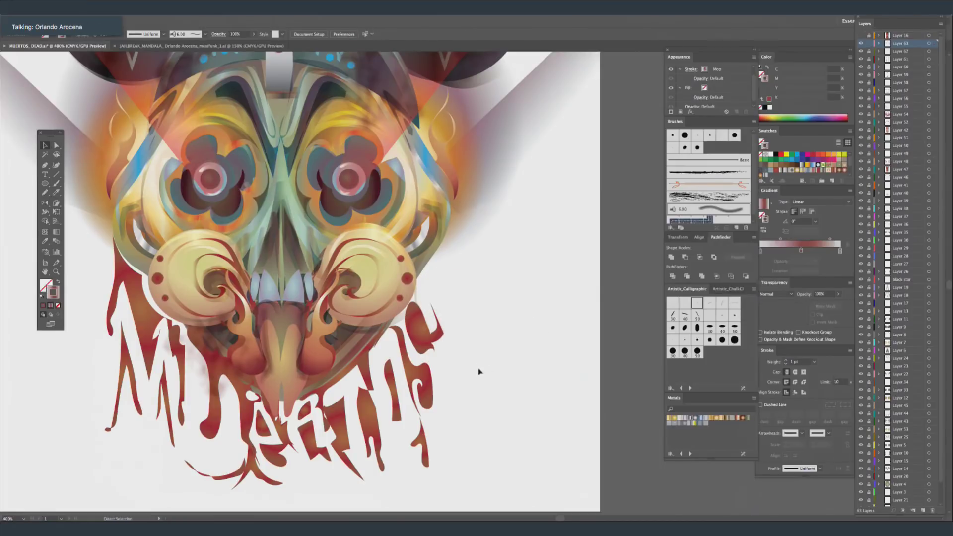
Draw a freehand crescent on the left cheek's curl with the Pencil tool and fill it with the red gradient, without a stroke.
key("ctrl+minus")
scroll(148, 174, "left", 2)
left_click(44, 193)
left_click_drag(406, 171, 436, 208)
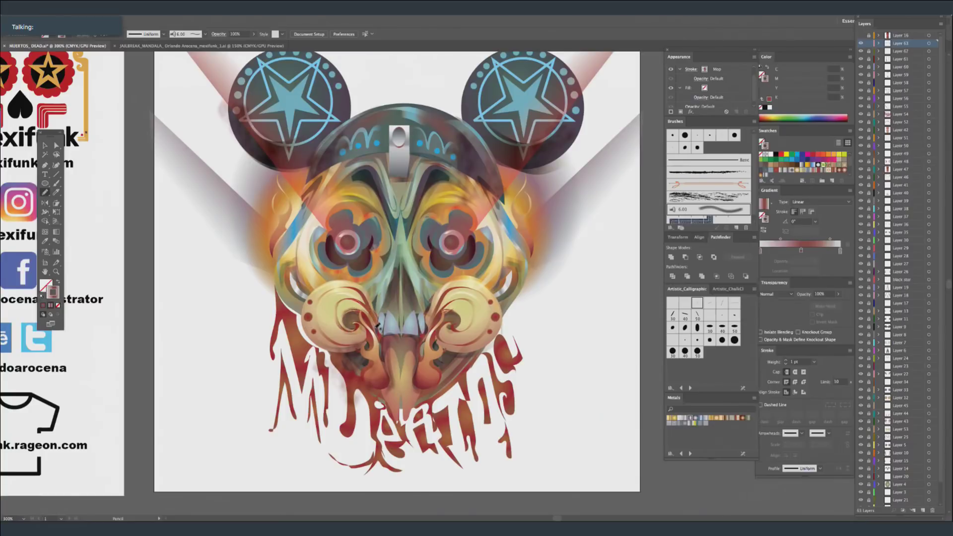
key("super+a")
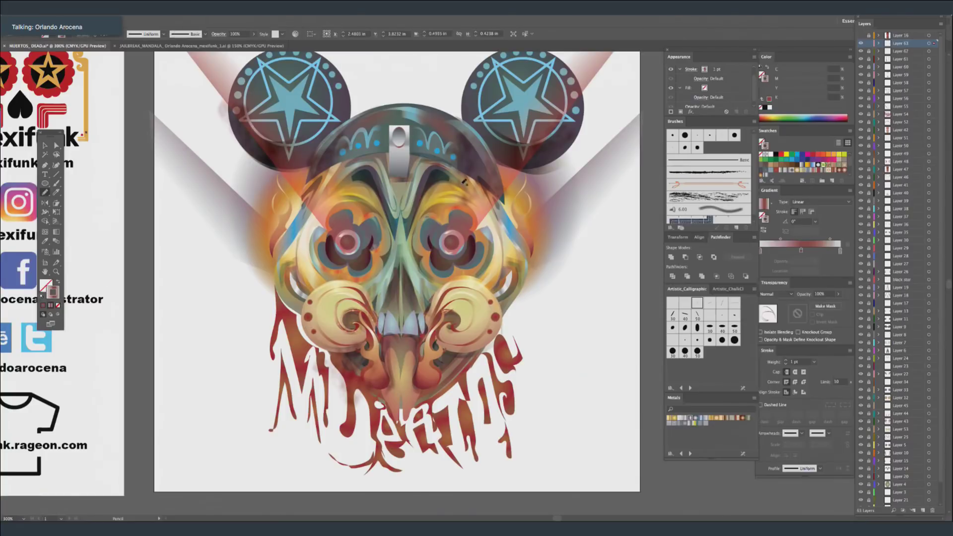
left_click(58, 283)
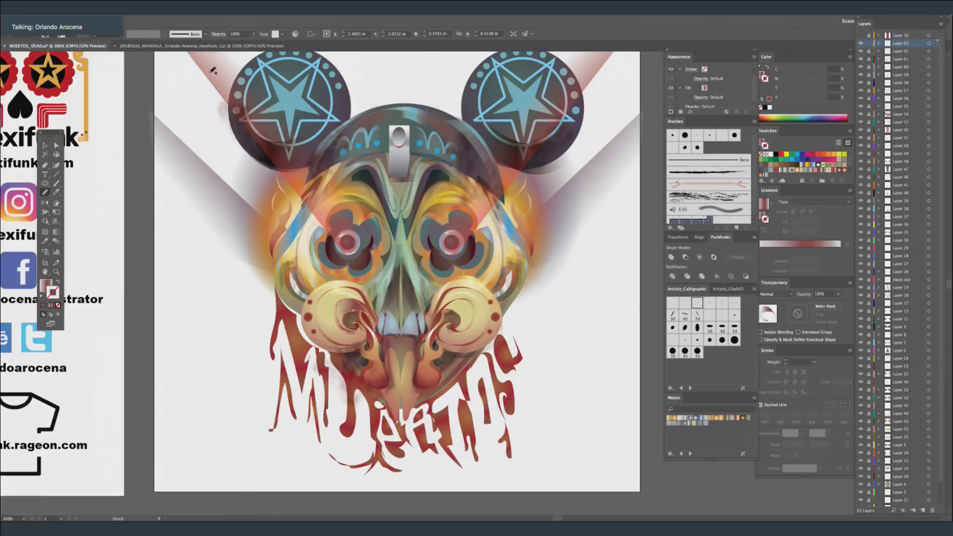
key("shift+super+a")
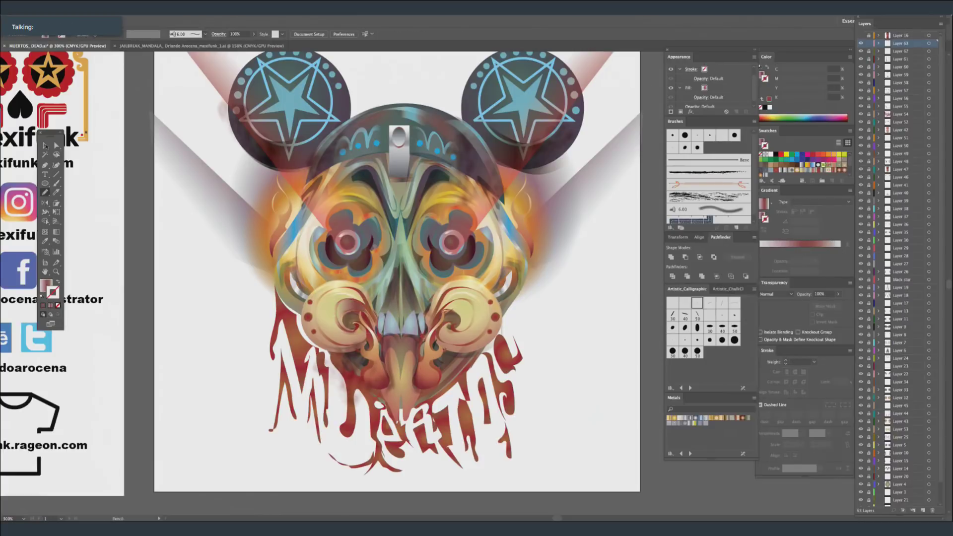
Reflect the crescent shading onto the right cheek's curl, fit it in place, and deselect it.
mouse_move(564, 304)
left_mouse_down()
mouse_move(551, 331)
mouse_move(569, 312)
left_mouse_up()
key("v")
left_click(45, 203)
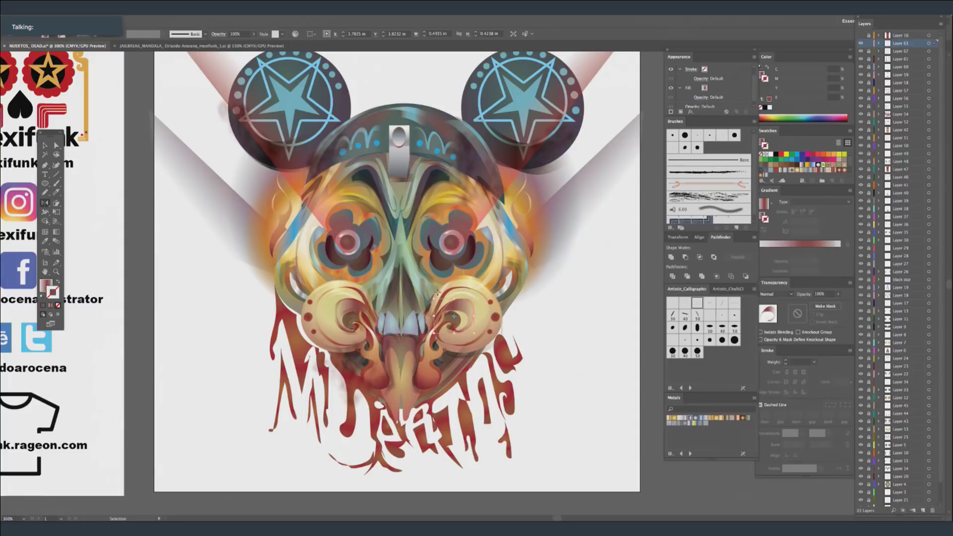
left_click_drag(434, 319, 437, 316)
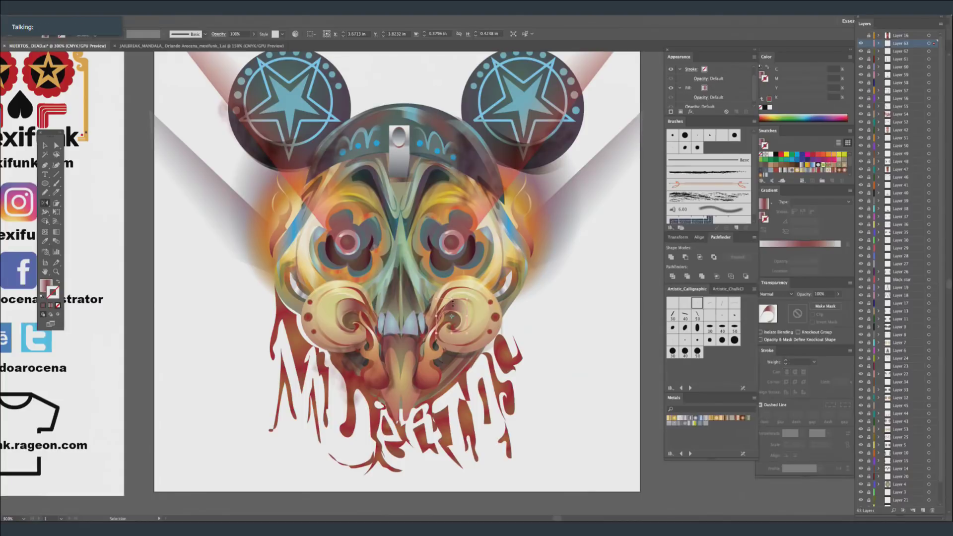
left_click(431, 478)
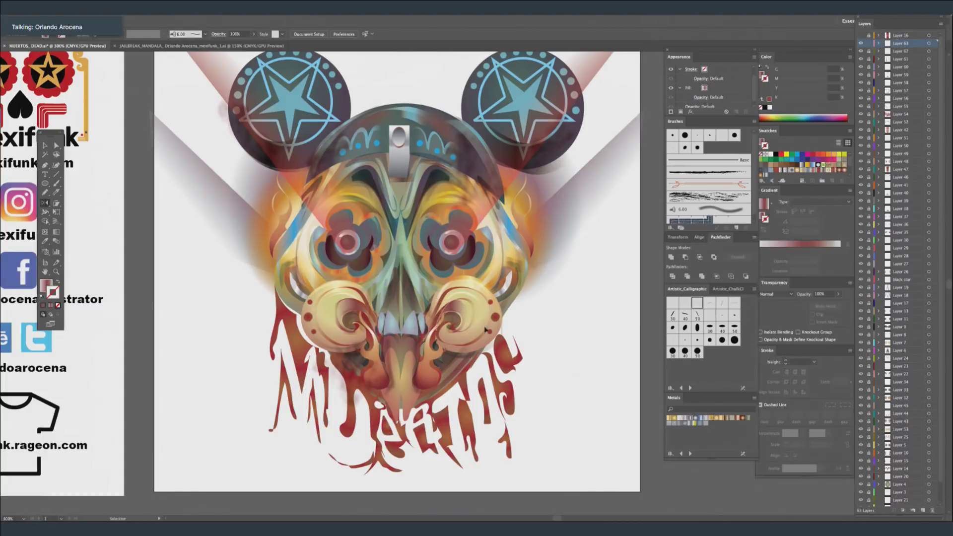
left_click(449, 316)
left_click(574, 289)
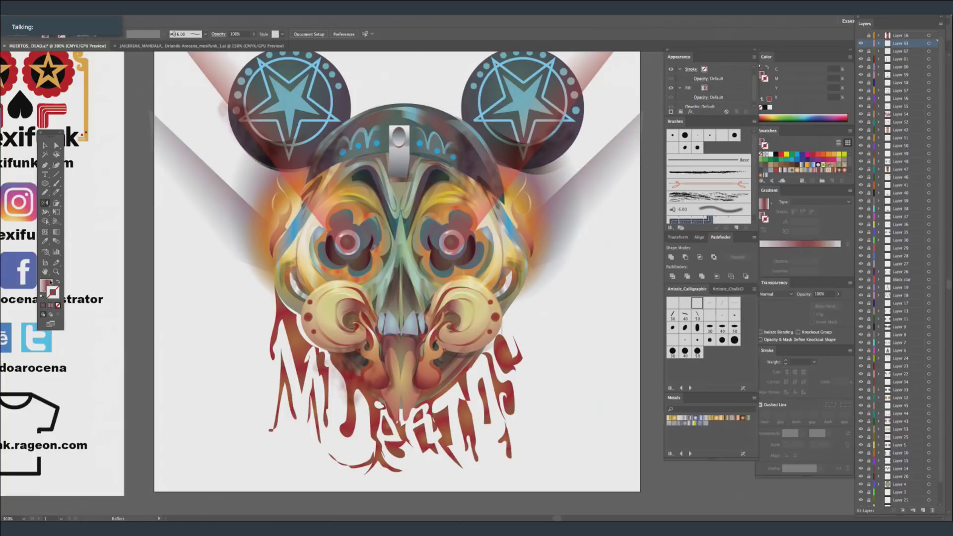
On a new layer, recolor the gradient's middle stop to pale peach and apply the gradient to the stroke with no fill.
left_click(46, 285)
left_click(45, 192)
key("super+plus")
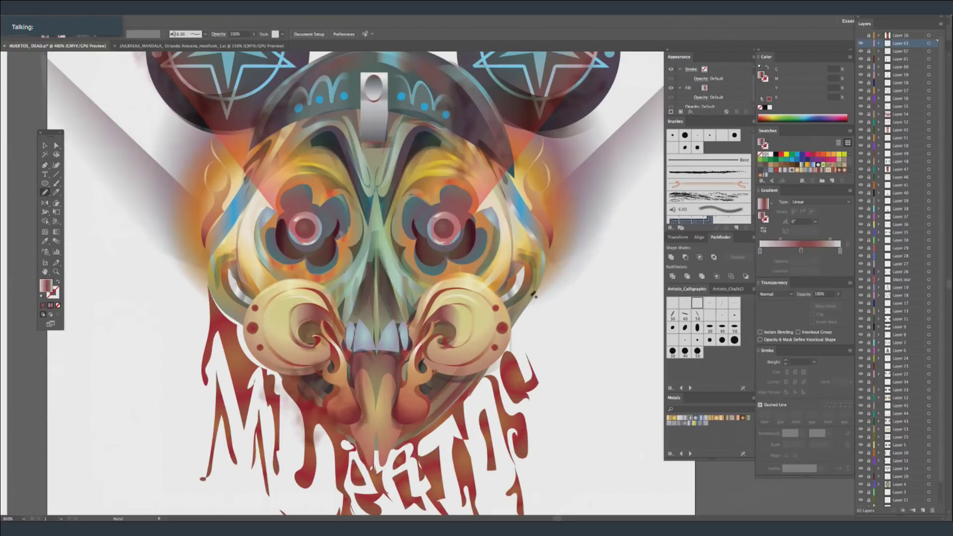
left_click_drag(529, 296, 534, 233)
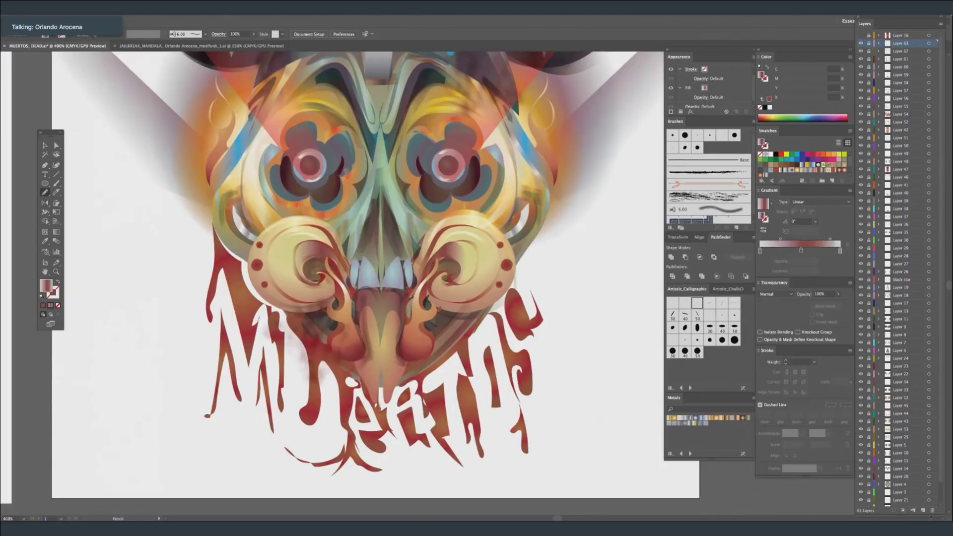
left_click(923, 511)
left_click(800, 250)
left_click_drag(797, 87, 795, 93)
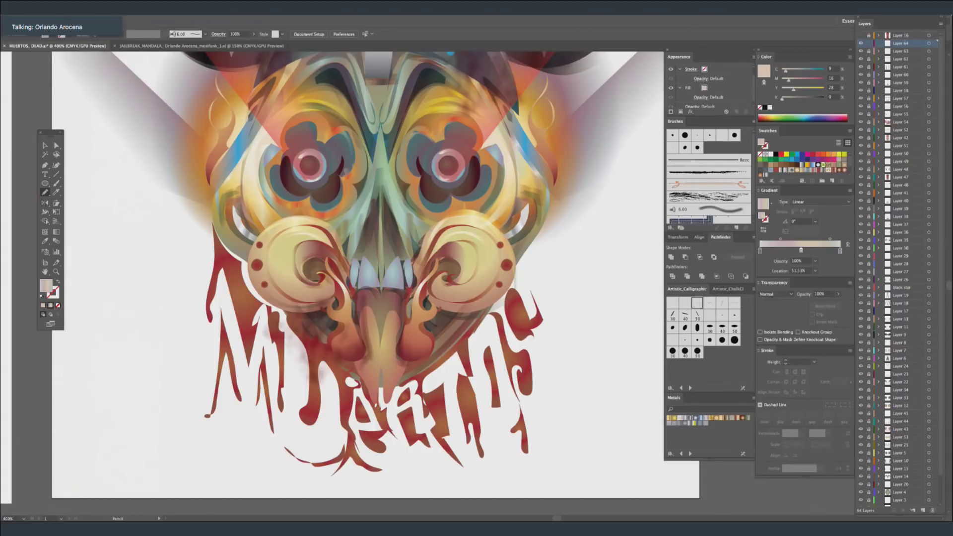
left_click(59, 294)
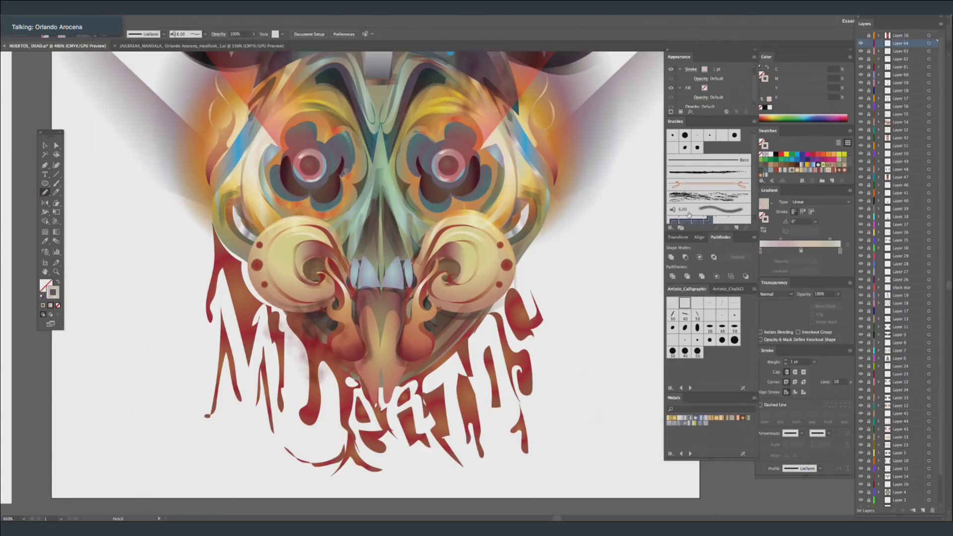
Set the stroke weight to 3 pt and choose the 3 pt round calligraphic brush for the Paintbrush tool.
left_click(815, 362)
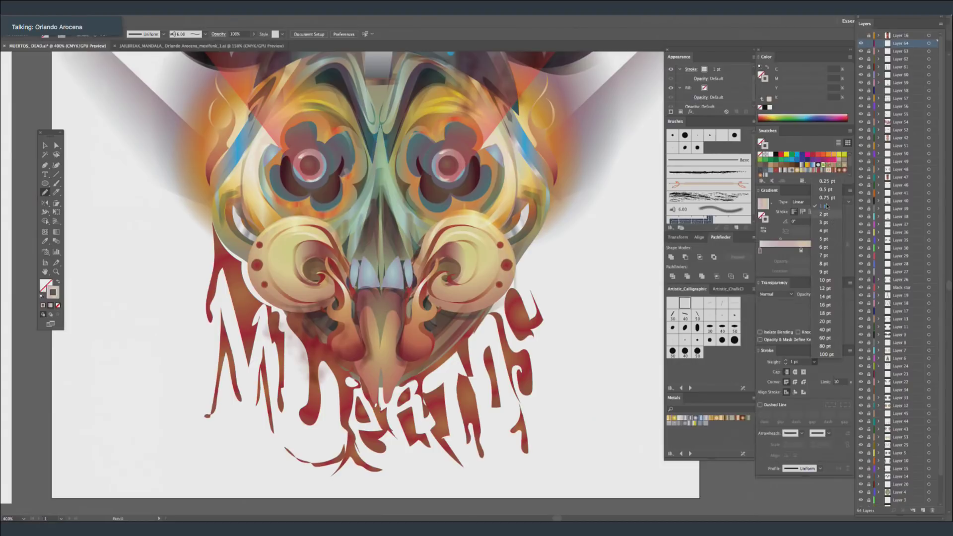
left_click(830, 222)
mouse_move(250, 266)
left_mouse_down()
mouse_move(261, 236)
mouse_move(304, 222)
mouse_move(302, 243)
left_mouse_up()
key("ctrl+shift+a")
left_click(57, 183)
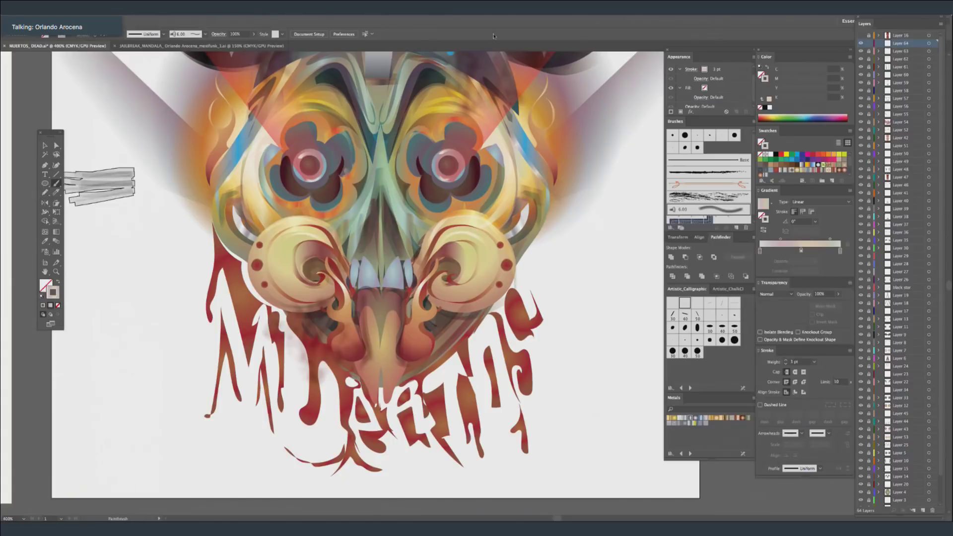
left_click(698, 303)
left_click(685, 340)
Try a Hard Light brush stroke along the left cheek's upper edge and undo it.
left_click(777, 295)
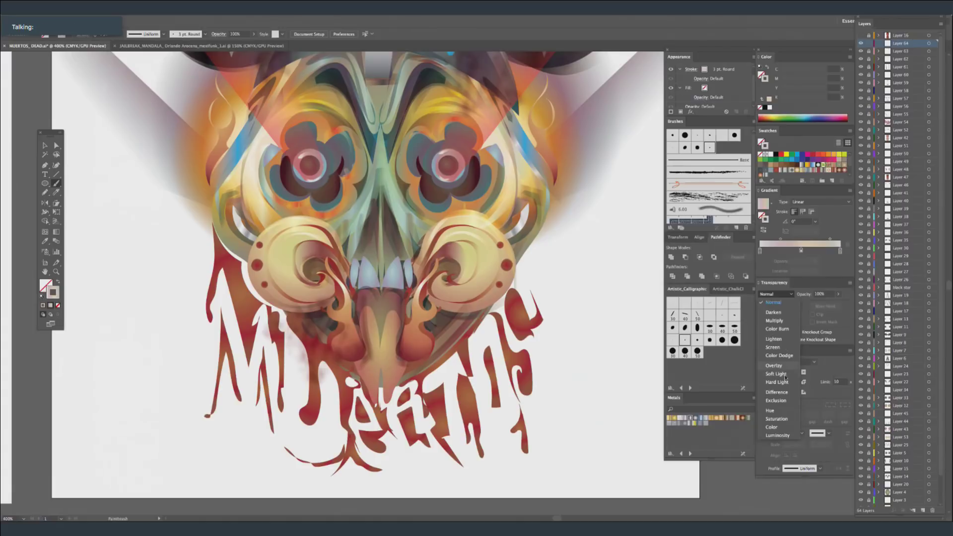
left_click(782, 368)
left_click(777, 295)
left_click(785, 375)
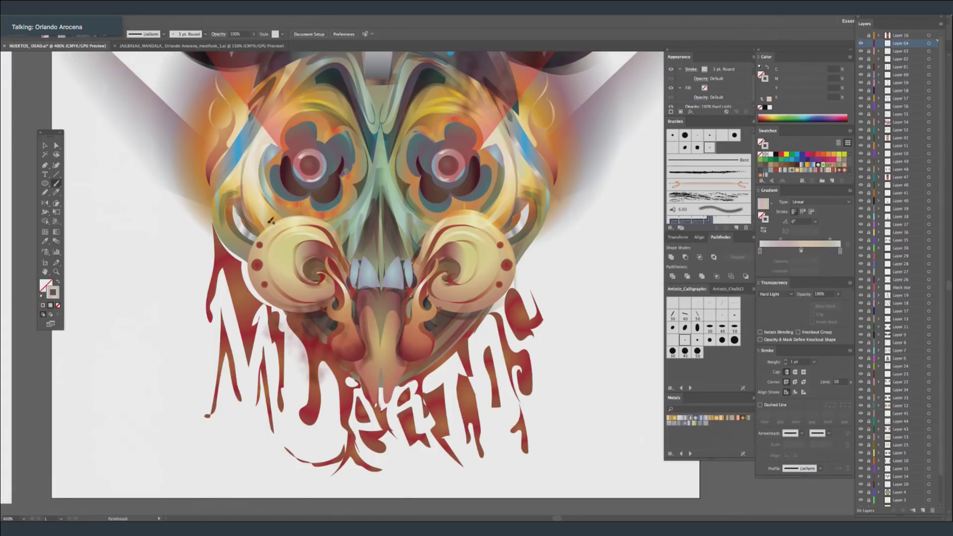
mouse_move(245, 272)
left_mouse_down()
mouse_move(271, 223)
mouse_move(303, 212)
mouse_move(329, 227)
left_mouse_up()
key("ctrl+z")
Adjust the stroke gradient's midpoints, recolor its middle stop to white at 49.28%, and set the blend mode to Normal.
left_click(830, 240)
left_click_drag(781, 240, 765, 239)
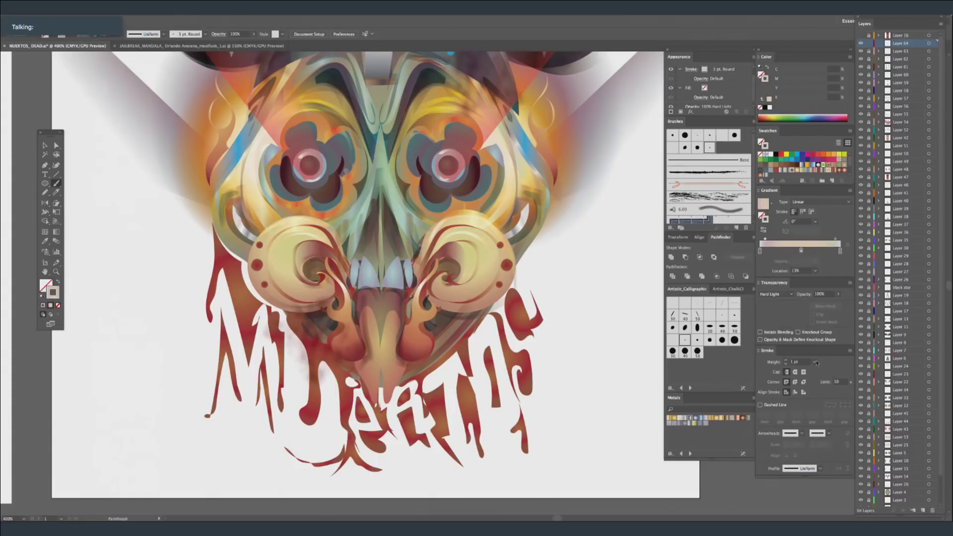
left_click(804, 252)
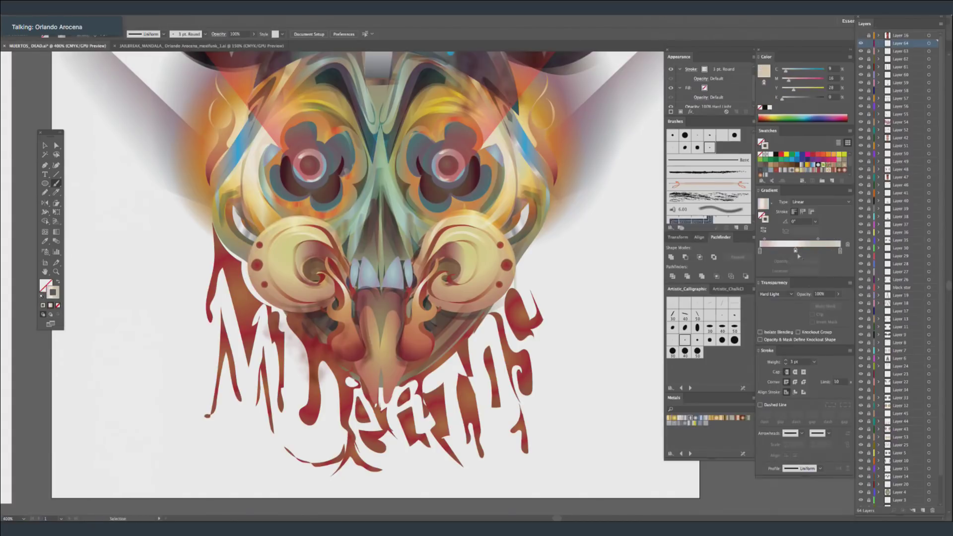
left_click_drag(802, 253, 792, 278)
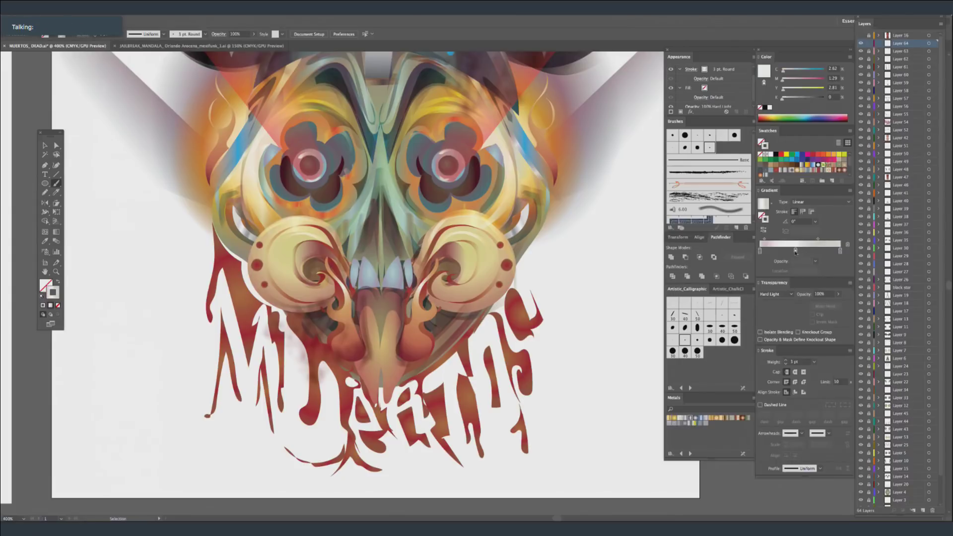
left_click(776, 293)
left_click(774, 301)
scroll(842, 171, "down", 1)
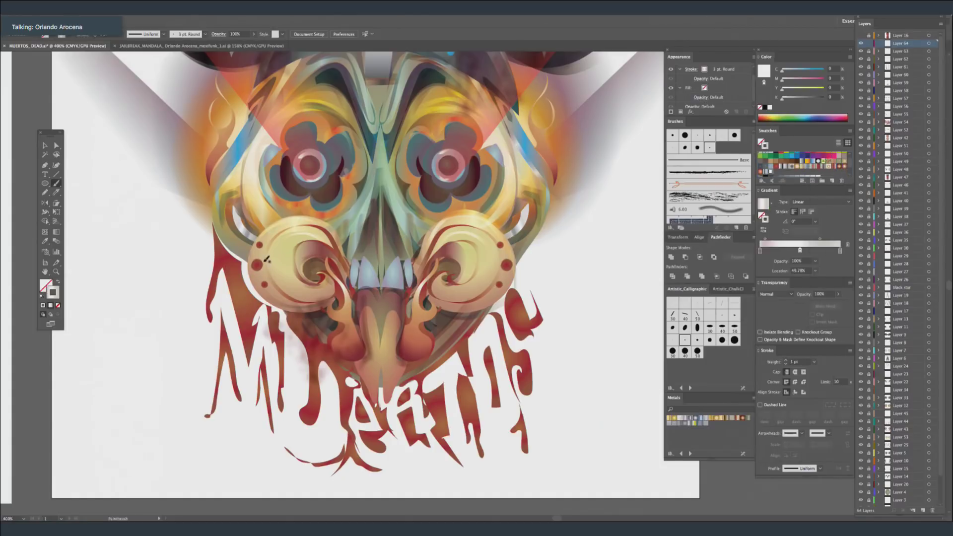
Paint white highlight strokes along the upper outer edges of the left and right cheeks.
mouse_move(244, 275)
left_mouse_down()
mouse_move(256, 236)
mouse_move(314, 213)
left_mouse_up()
key("ctrl+z")
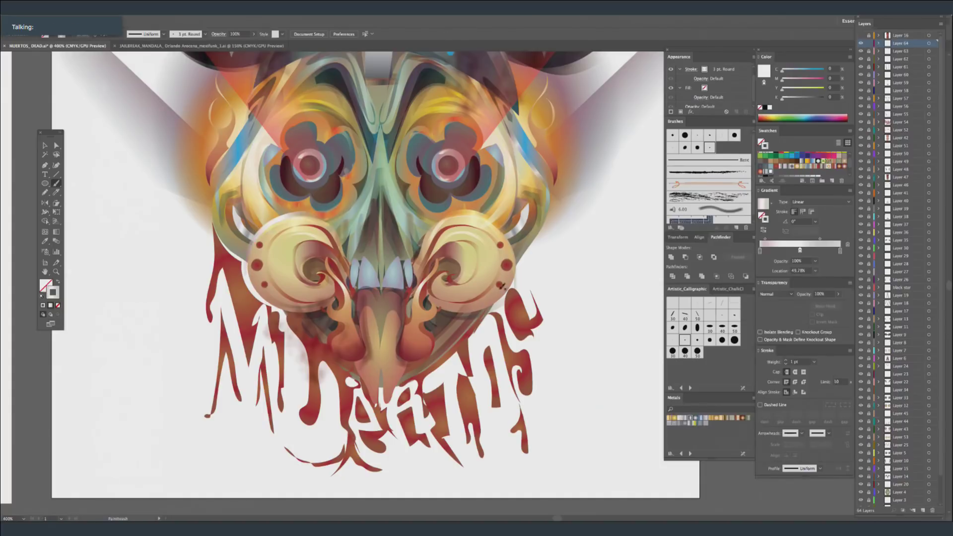
mouse_move(468, 215)
left_mouse_down()
mouse_move(503, 228)
mouse_move(518, 266)
left_mouse_up()
Nudge the right cheek's highlight stroke down and set the left cheek's highlight stroke to Hard Light blending.
key("Down")
key("Down")
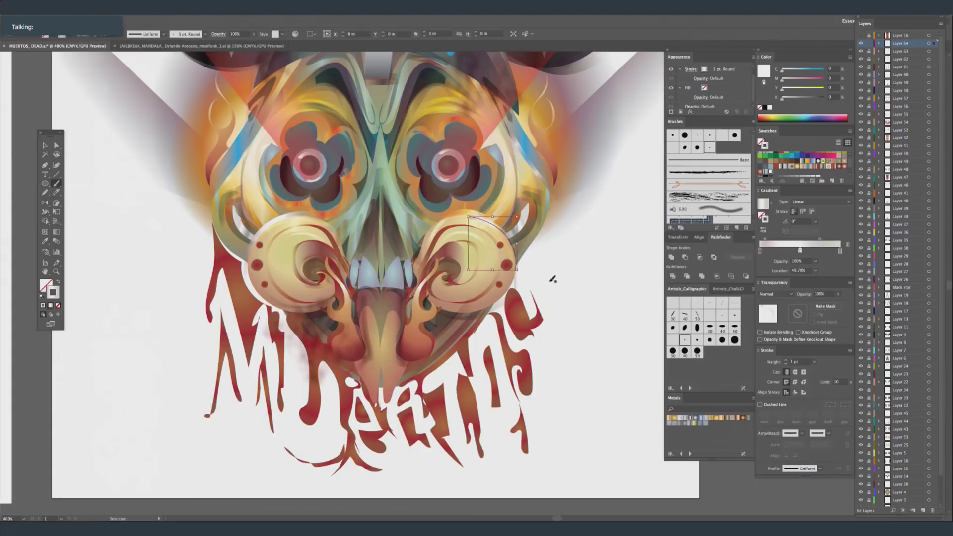
key("ctrl+shift+a")
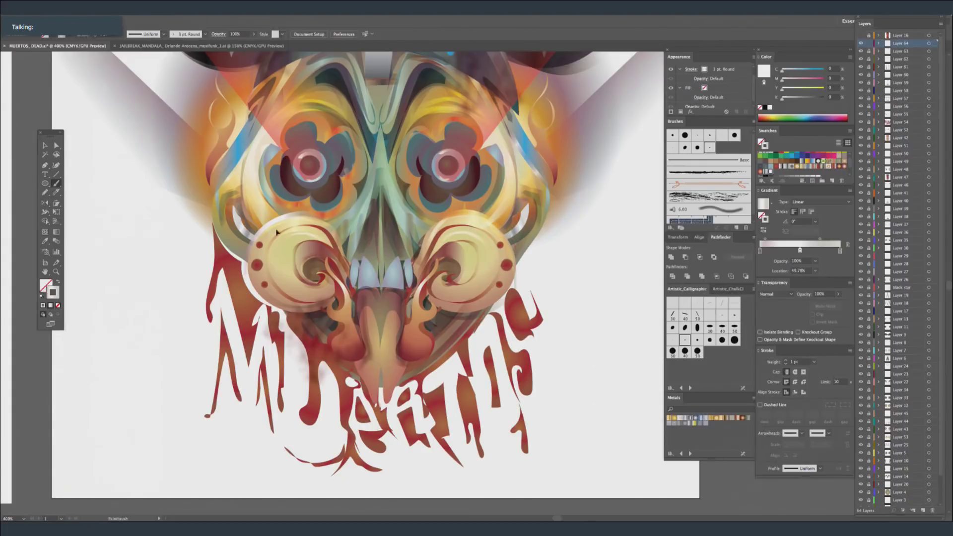
left_click(335, 225, "ctrl")
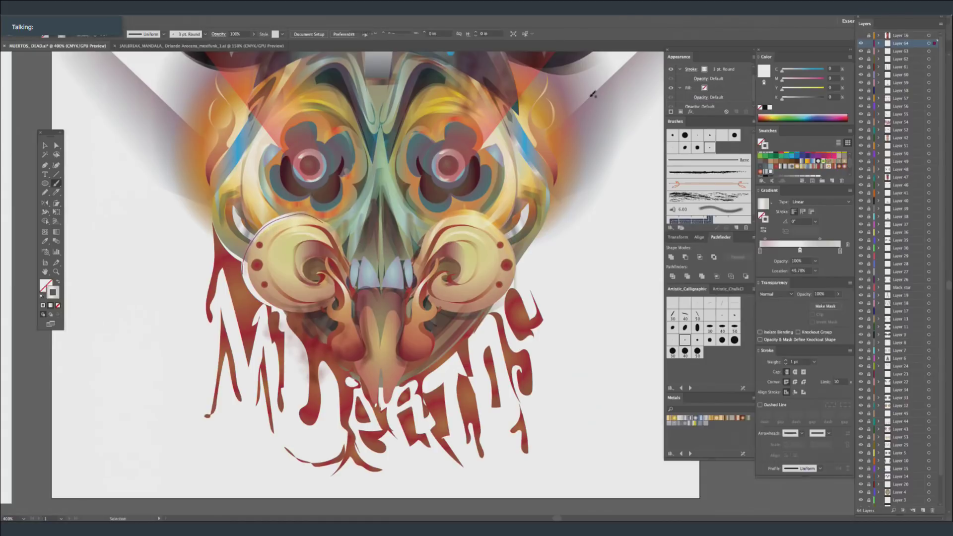
left_click(776, 295)
left_click(792, 383)
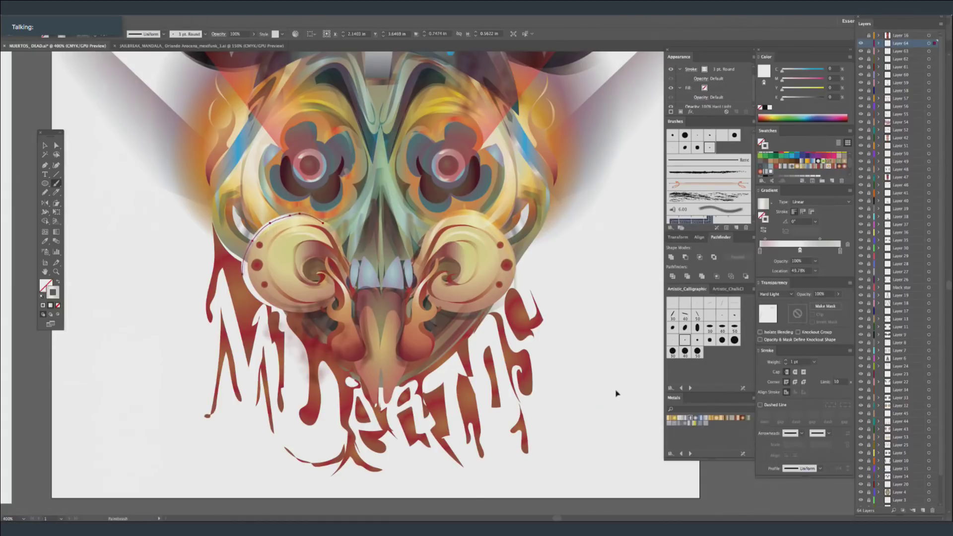
key("ctrl+shift+a")
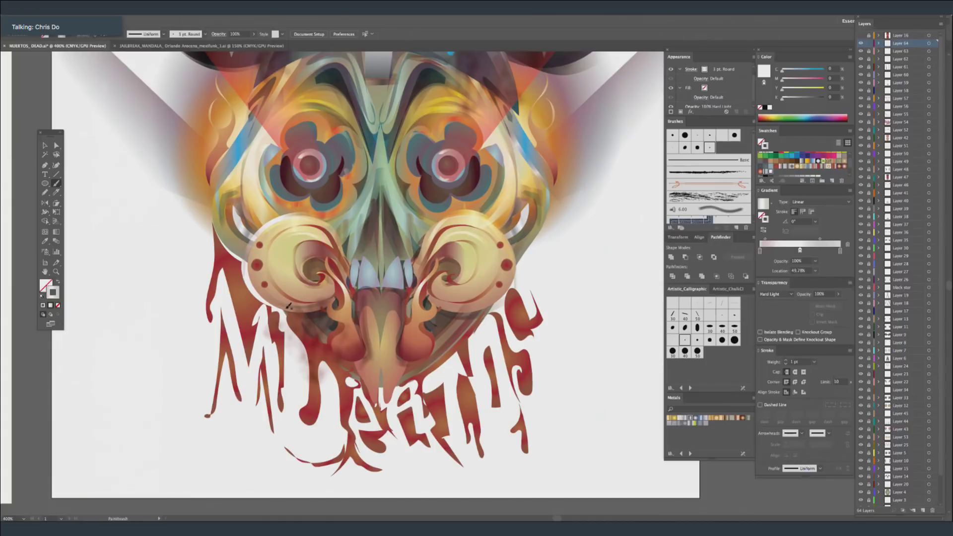
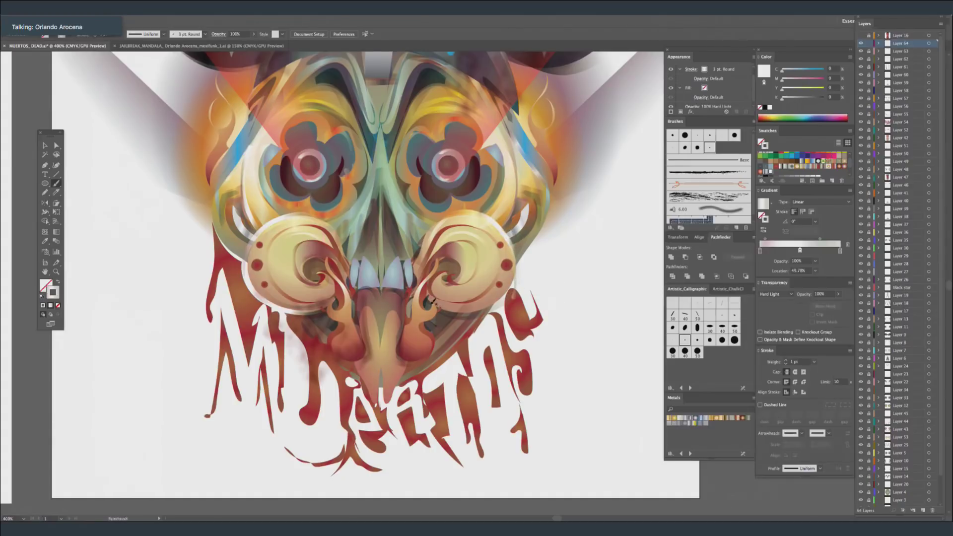
Recolor the stroke gradient's middle stop to coral red and paint Hard Light rim strokes along both edges of the tongue.
scroll(530, 292, "up", 5)
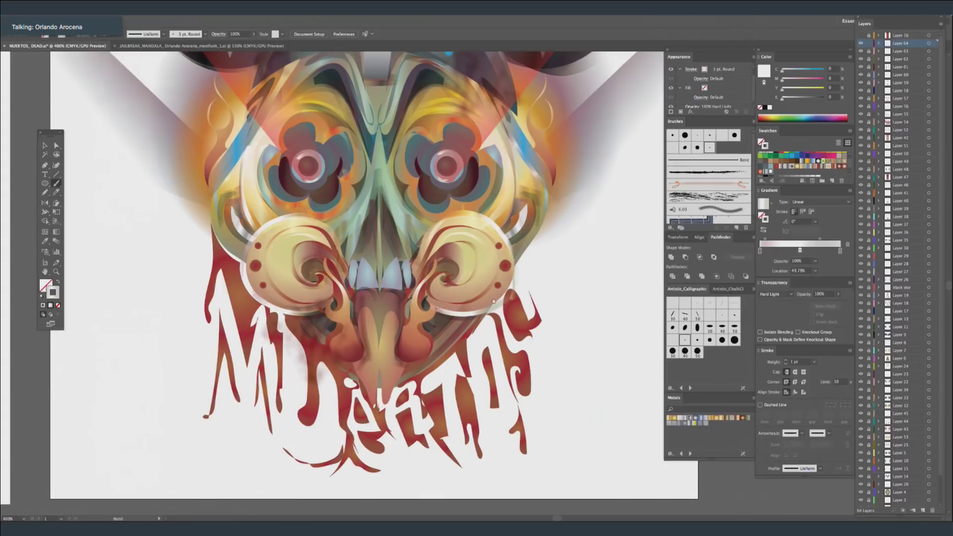
key("super+minus")
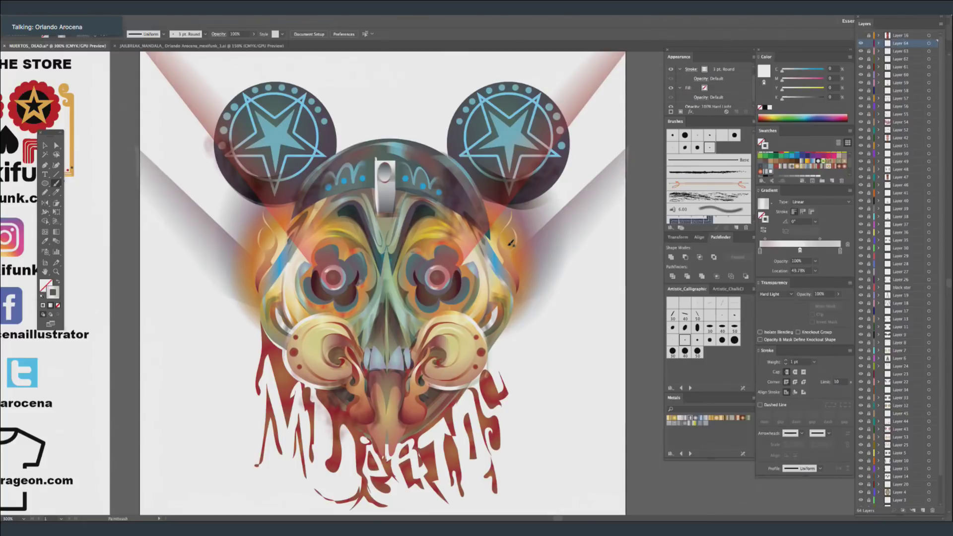
key("super+plus")
left_click_drag(494, 342, 524, 390)
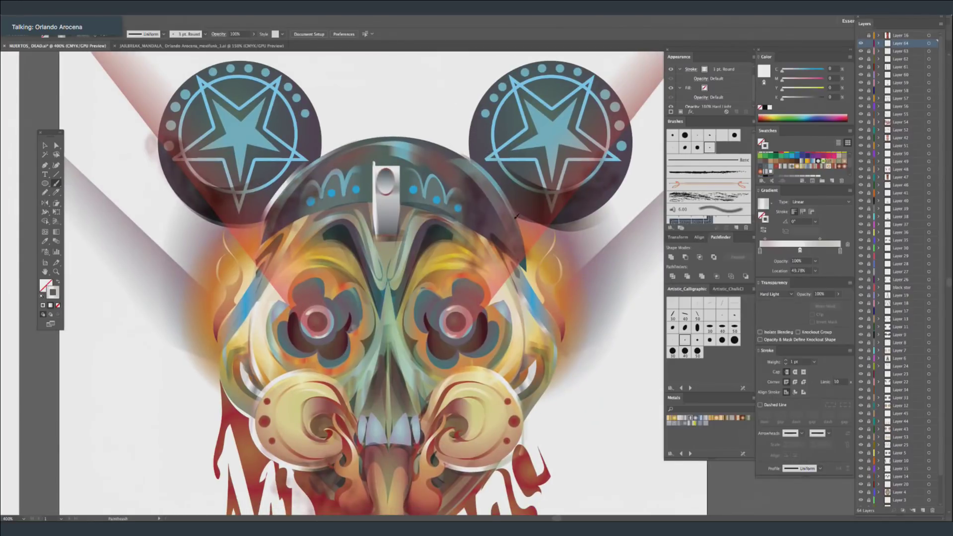
mouse_move(545, 279)
left_mouse_down()
mouse_move(524, 157)
mouse_move(527, 187)
left_mouse_up()
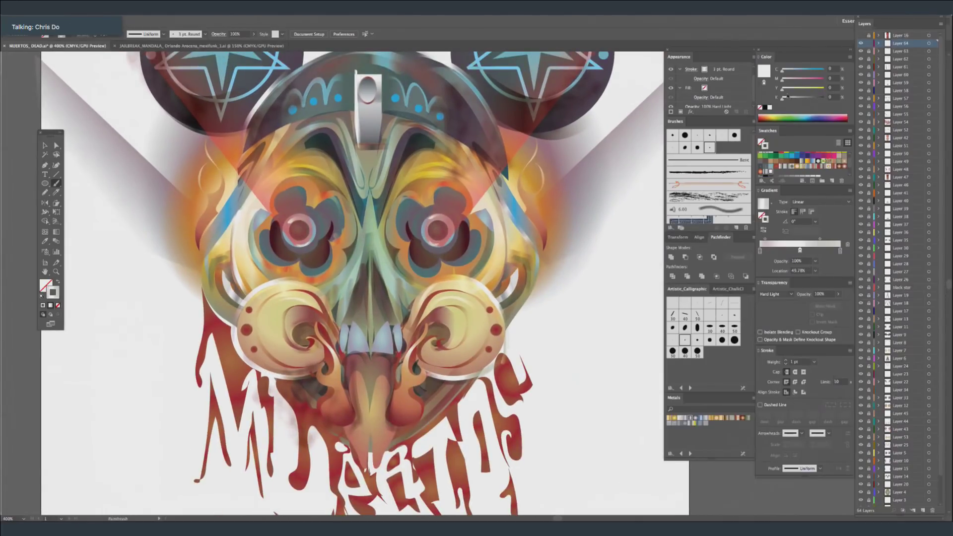
left_click_drag(788, 82, 805, 80)
left_click(804, 92)
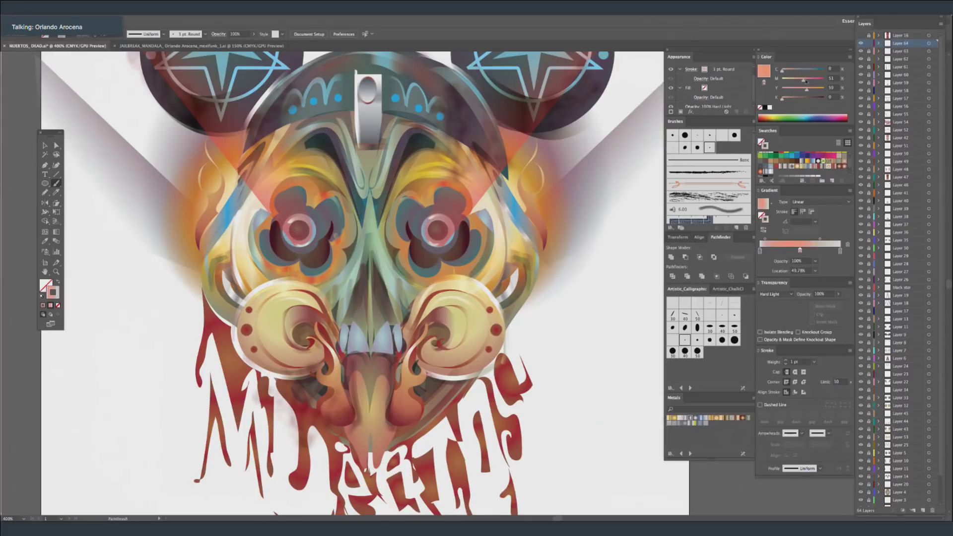
left_click(812, 83)
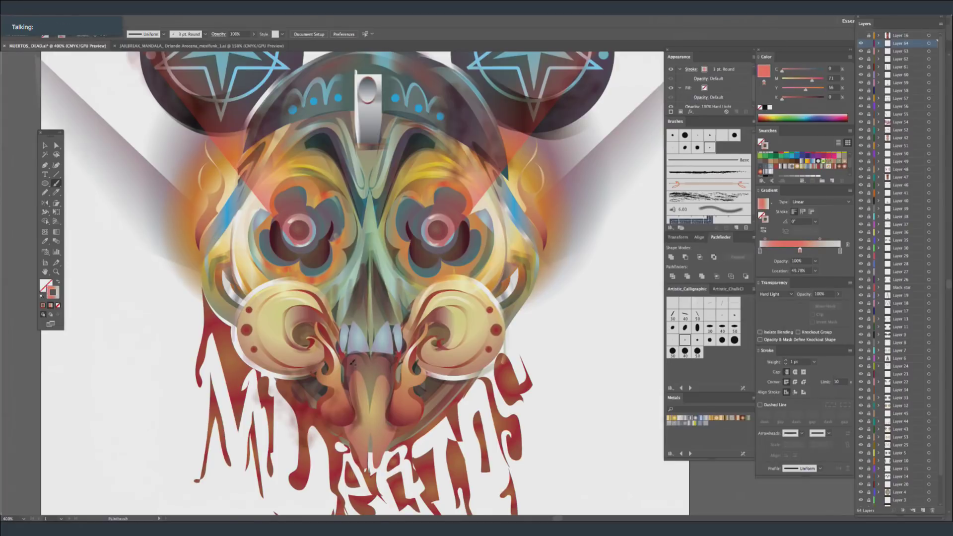
mouse_move(355, 363)
left_mouse_down()
mouse_move(368, 473)
mouse_move(334, 409)
mouse_move(396, 469)
mouse_move(382, 466)
mouse_move(399, 426)
mouse_move(401, 450)
mouse_move(395, 423)
left_mouse_up()
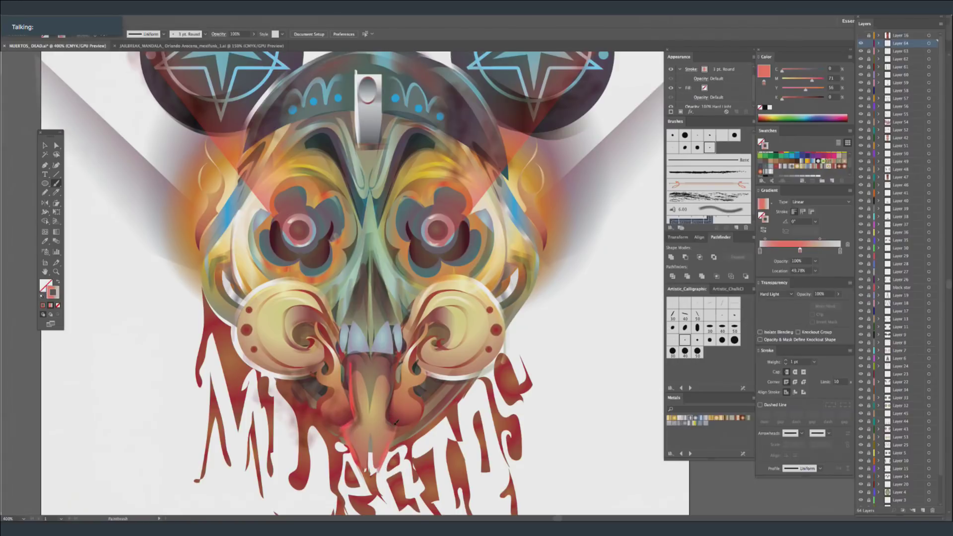
left_click_drag(395, 361, 387, 420)
Recolor the stroke gradient's middle stop to light blue and add a thin reflection arc beneath the right eye's pupil.
left_click_drag(449, 308, 480, 306)
left_click(810, 70)
left_click_drag(813, 79, 793, 80)
left_click(800, 73)
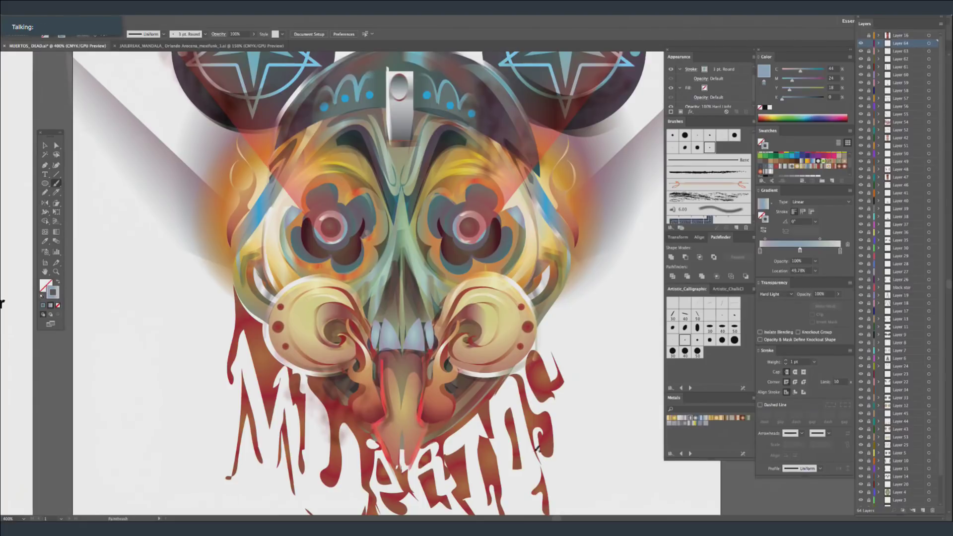
key("ctrl+minus")
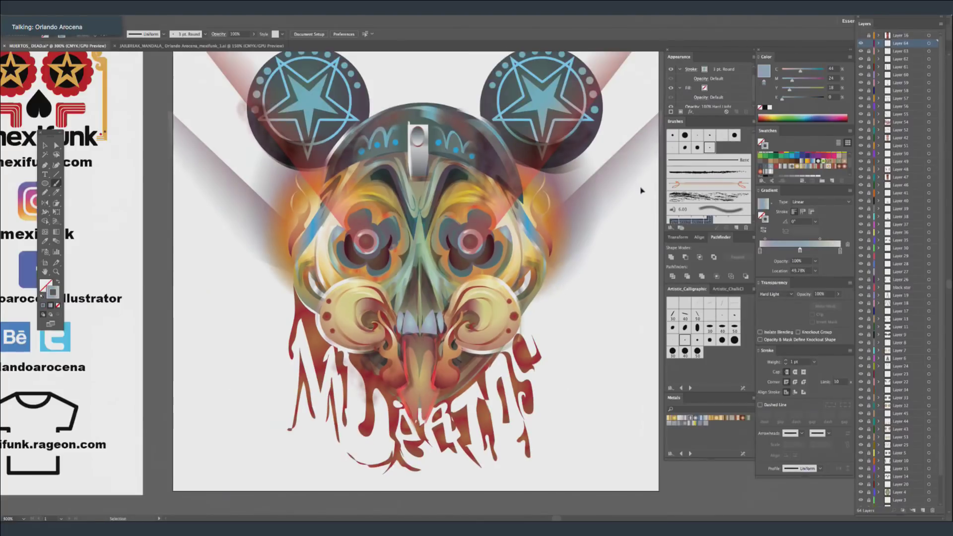
key("ctrl+plus")
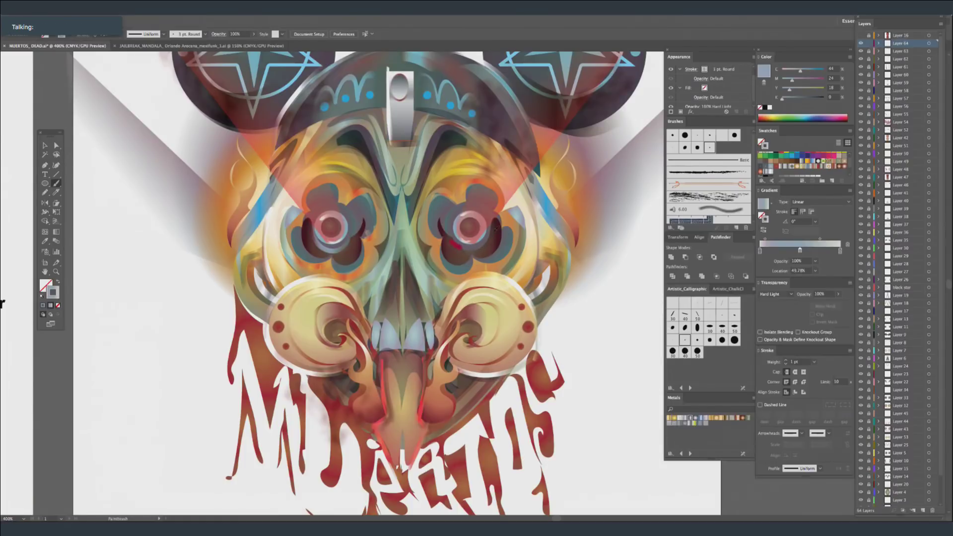
left_click(469, 250, "super")
left_click(765, 231)
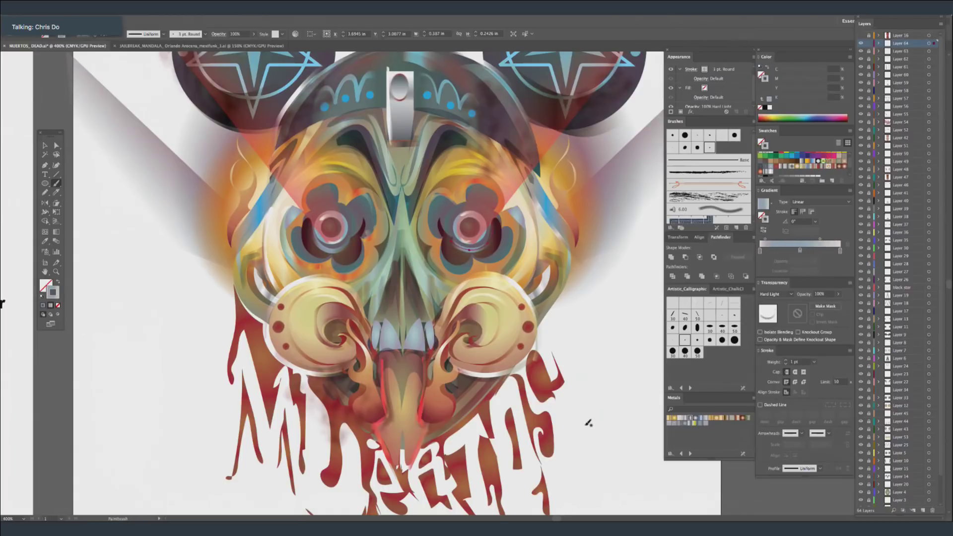
key("ctrl+equal")
key("ctrl+shift+a")
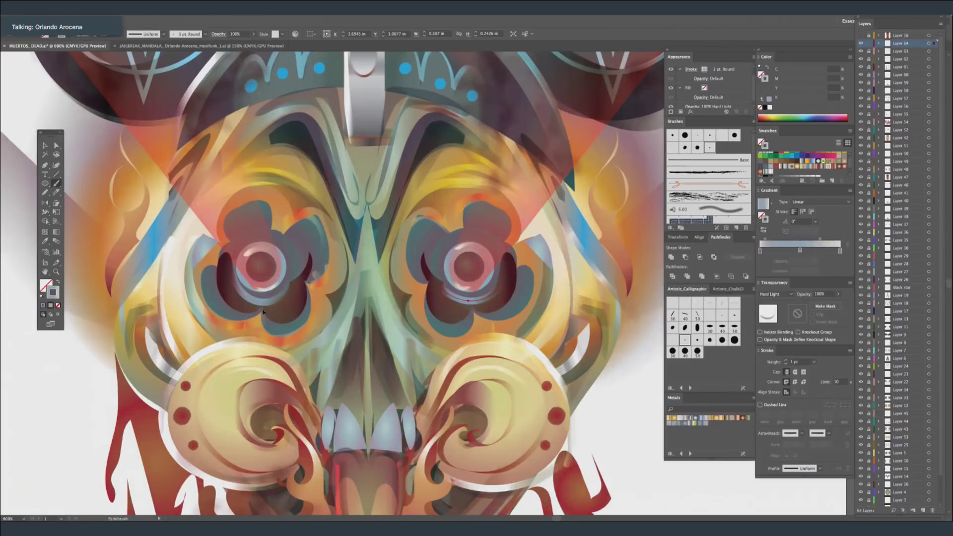
Paint a matching light blue reflection arc beneath the left eye's pupil.
left_click_drag(238, 283, 276, 298)
left_click_drag(274, 299, 414, 278)
mouse_move(572, 292)
left_mouse_down()
mouse_move(487, 255)
mouse_move(506, 264)
left_mouse_up()
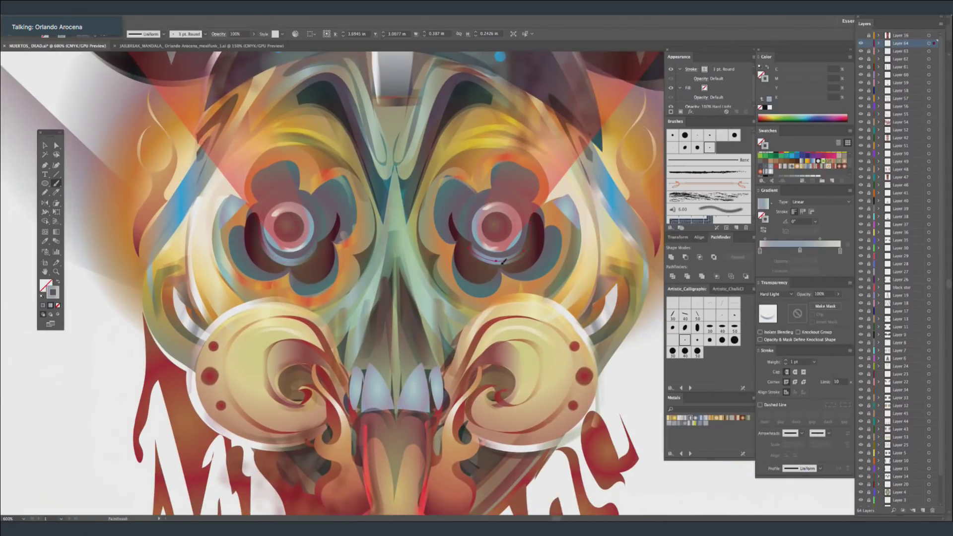
Reverse the stroke gradient on the arc beneath the right pupil and deselect it.
left_click(764, 231)
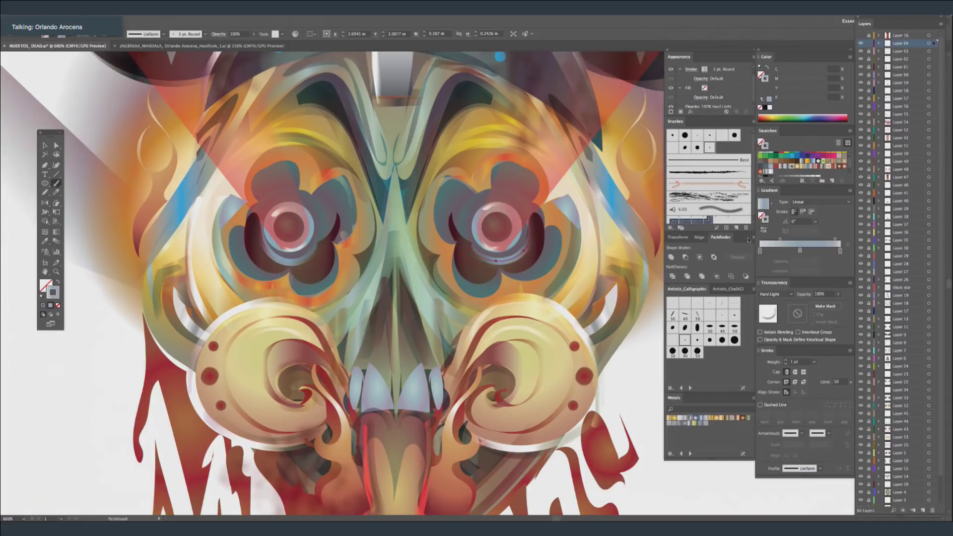
left_click(764, 230)
left_click(764, 231)
left_click(763, 232)
left_click(763, 232)
key("ctrl+shift+a")
key("ctrl+minus")
key("ctrl+minus")
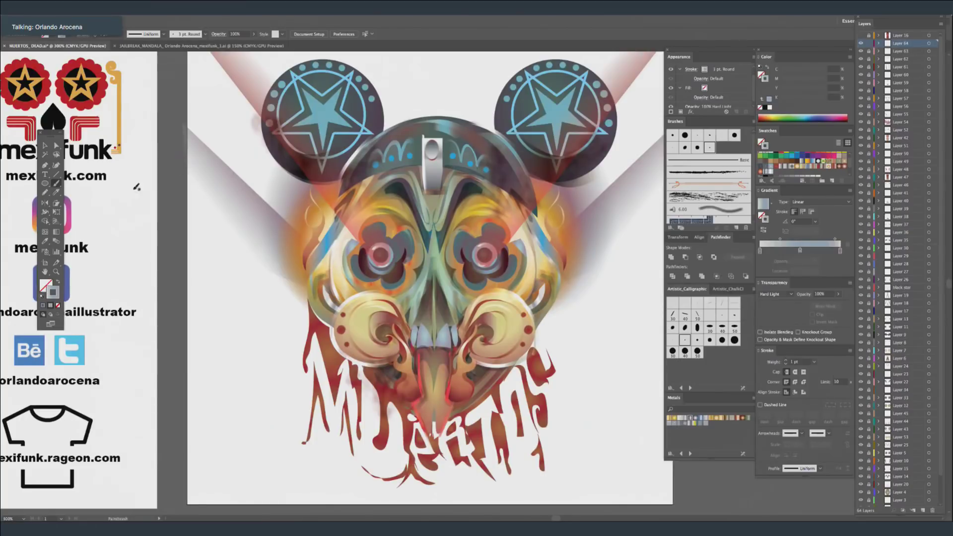
Choose the oval calligraphic brush and recolor the stroke gradient's middle stop to light grey at 50.81%.
left_click(710, 137)
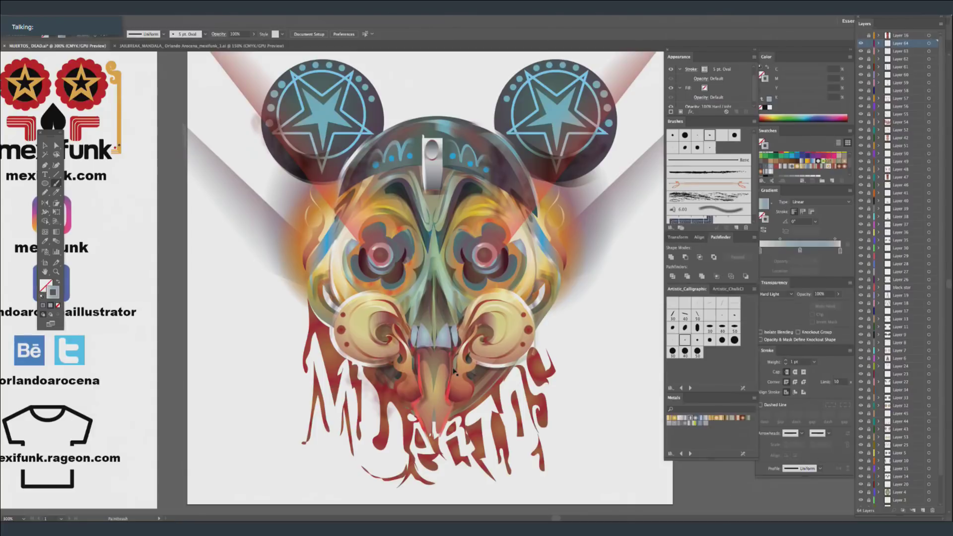
scroll(474, 275, "up", 1)
scroll(430, 297, "down", 2)
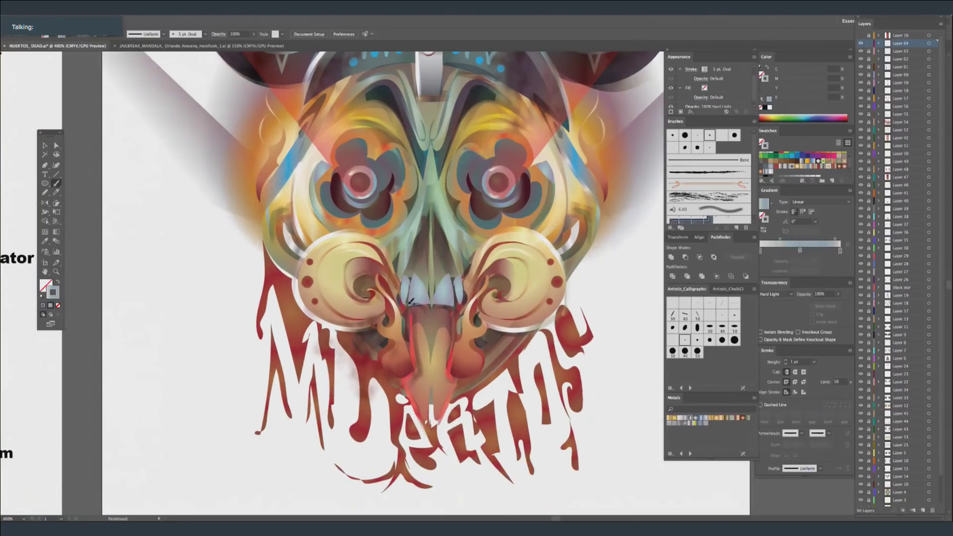
left_click(800, 251)
left_click_drag(792, 79, 792, 71)
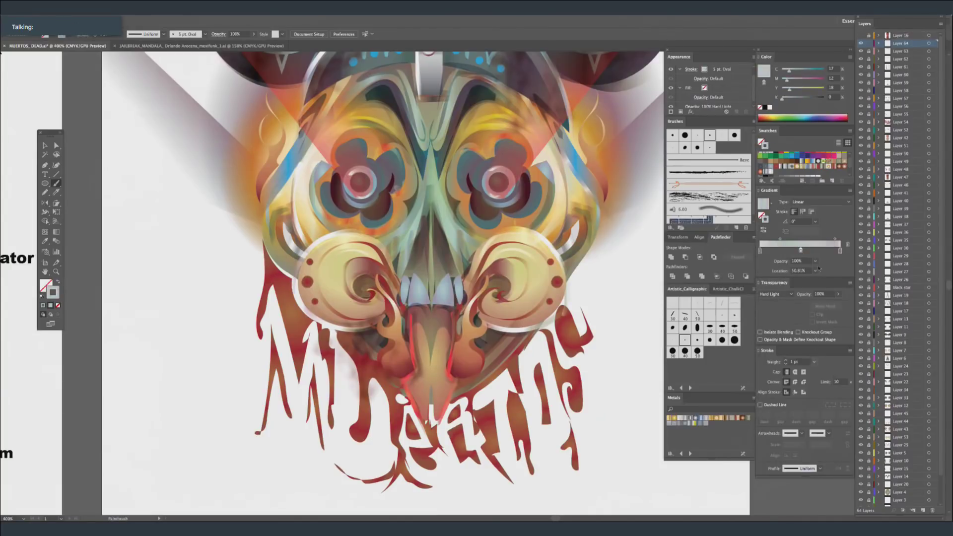
Set the brush stroke to 0.5 pt with a crimson middle gradient stop at 100% magenta and Multiply blending.
left_click(814, 362)
left_click(828, 196)
left_click_drag(788, 79, 831, 78)
left_click(776, 294)
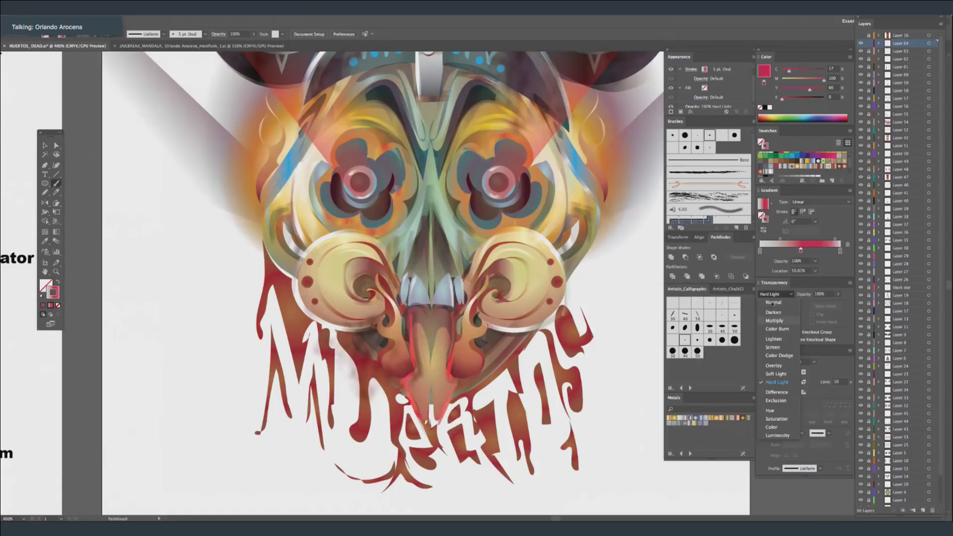
left_click(775, 232)
Paint thin crimson gum lines around the tops and outer sides of the upper teeth.
mouse_move(410, 268)
left_mouse_down()
mouse_move(430, 288)
mouse_move(449, 269)
mouse_move(463, 290)
left_mouse_up()
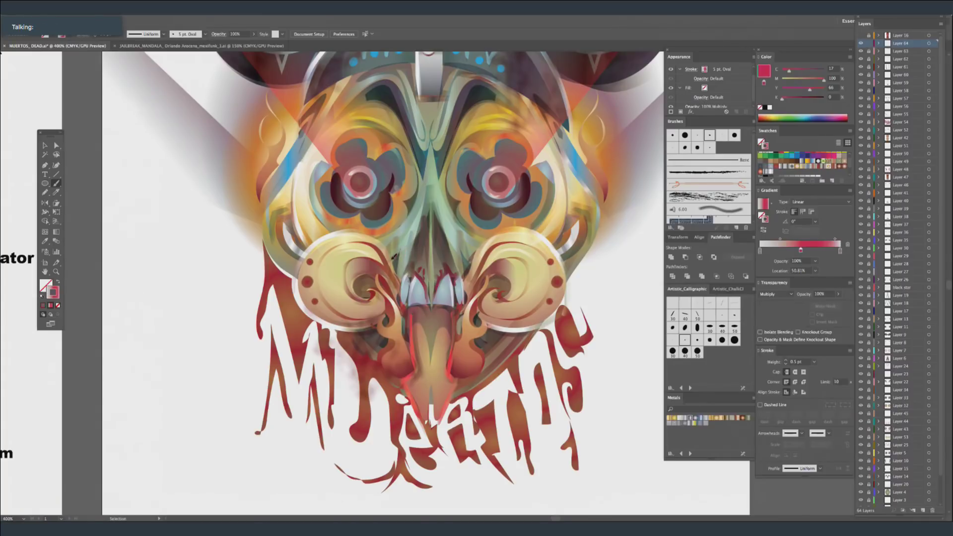
left_click_drag(391, 259, 404, 301)
mouse_move(473, 261)
left_mouse_down()
mouse_move(457, 239)
mouse_move(461, 305)
left_mouse_up()
mouse_move(430, 249)
left_mouse_down()
mouse_move(387, 164)
mouse_move(399, 212)
left_mouse_up()
mouse_move(401, 278)
left_mouse_down()
mouse_move(377, 276)
mouse_move(412, 274)
left_mouse_up()
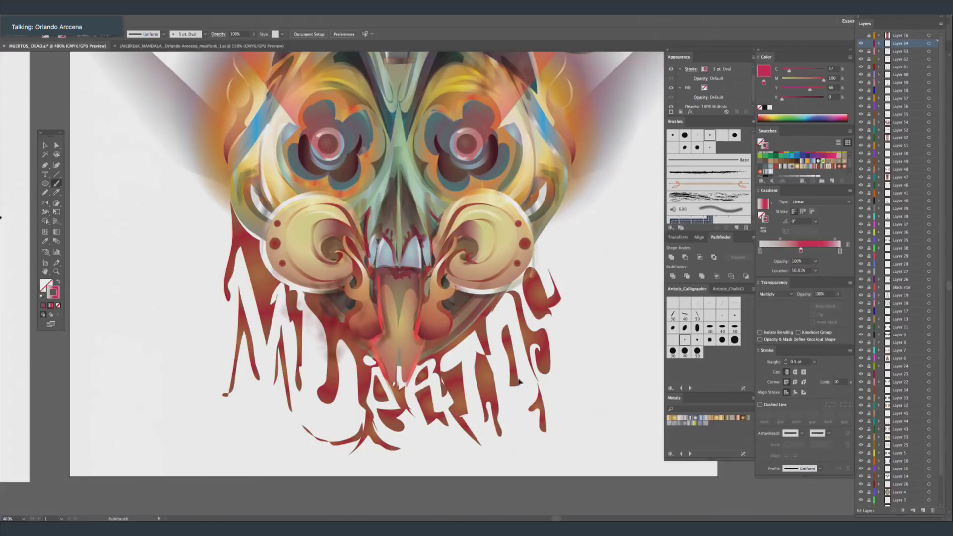
key("ctrl+minus")
left_click_drag(547, 321, 554, 400)
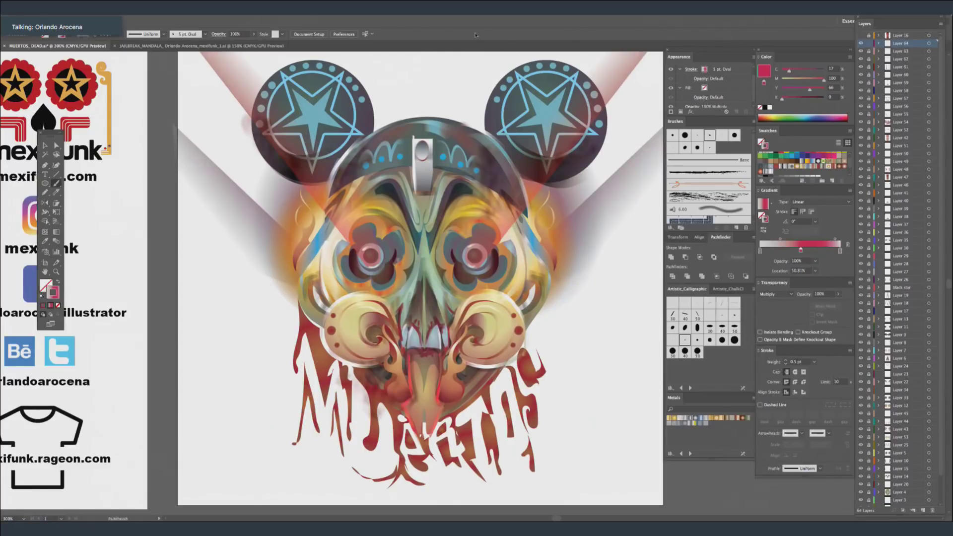
Duplicate the metallic ellipse on the silver forehead plate directly below the original, nudge it into line and deselect it.
left_click(45, 146)
left_click(422, 174)
left_click_drag(429, 166, 429, 167)
key("Right")
key("Right")
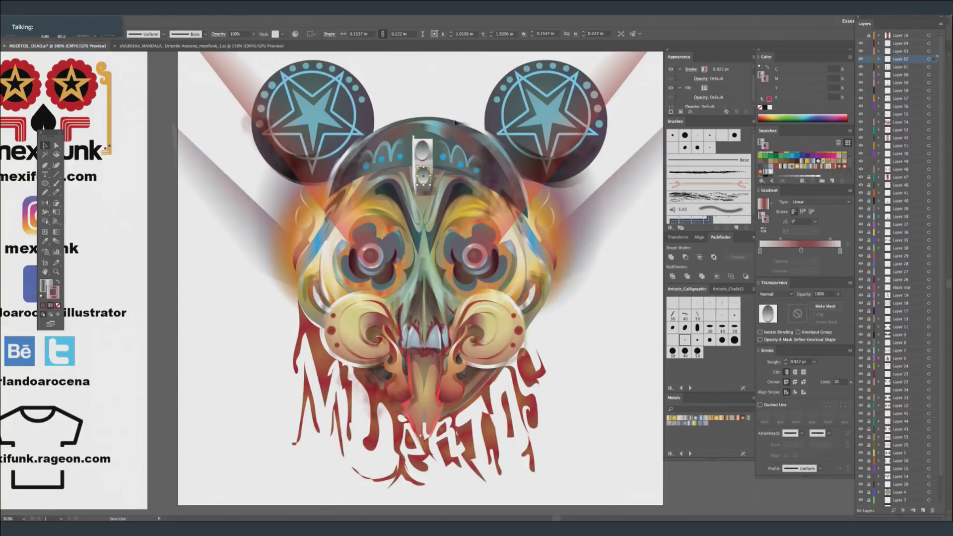
key("a")
key("super+shift+a")
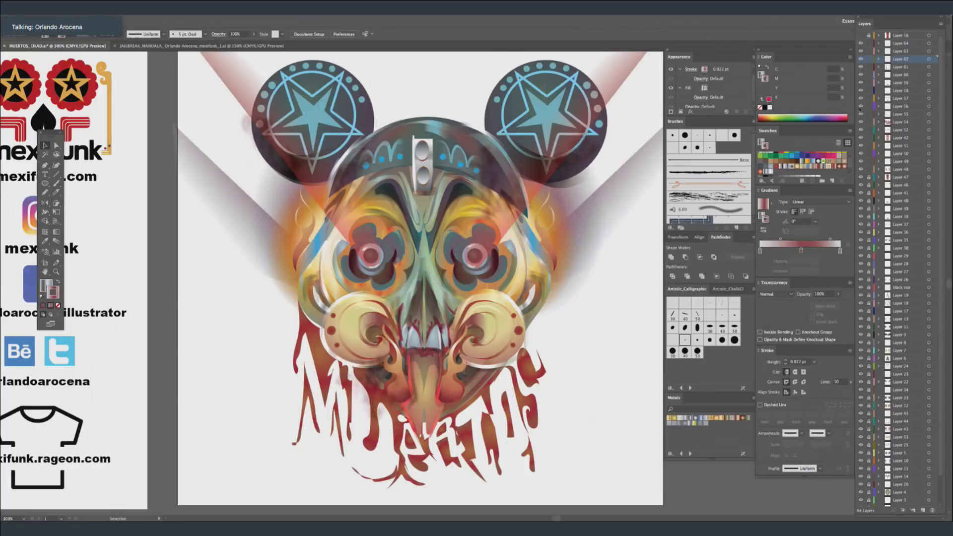
key("super+minus")
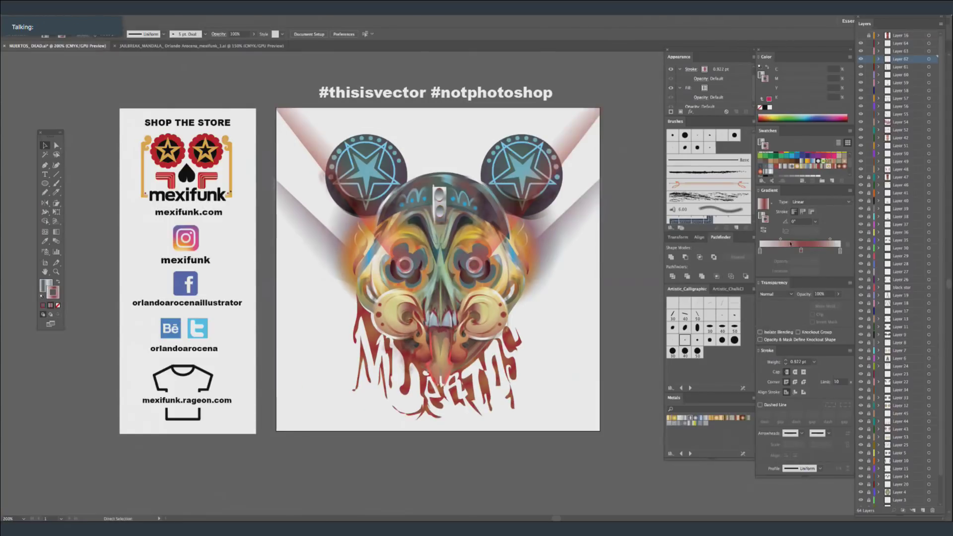
key("super+equal")
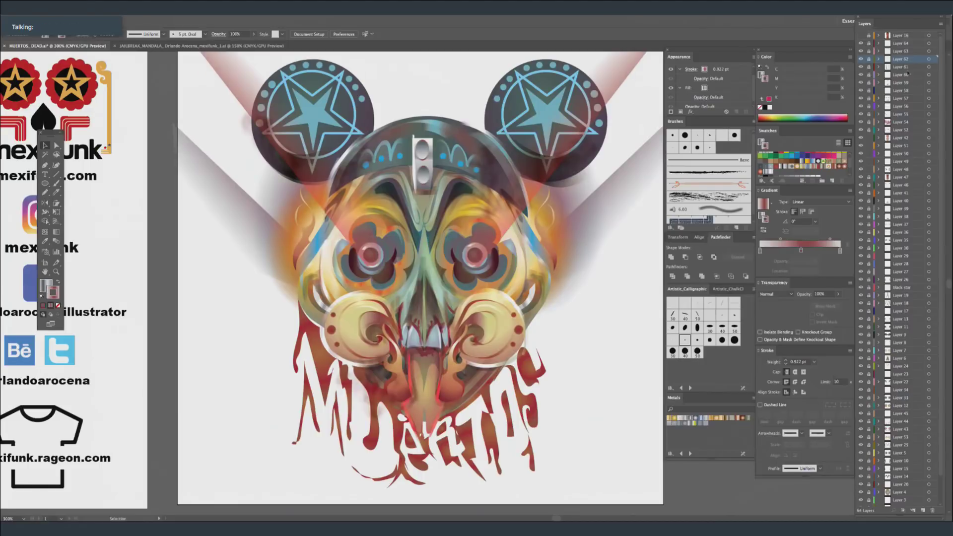
Create a new layer above Layer 64 and recolor the stroke gradient's middle stop to pale yellow.
left_click(919, 44)
key("super+l")
left_click(801, 251)
left_click_drag(818, 80, 782, 98)
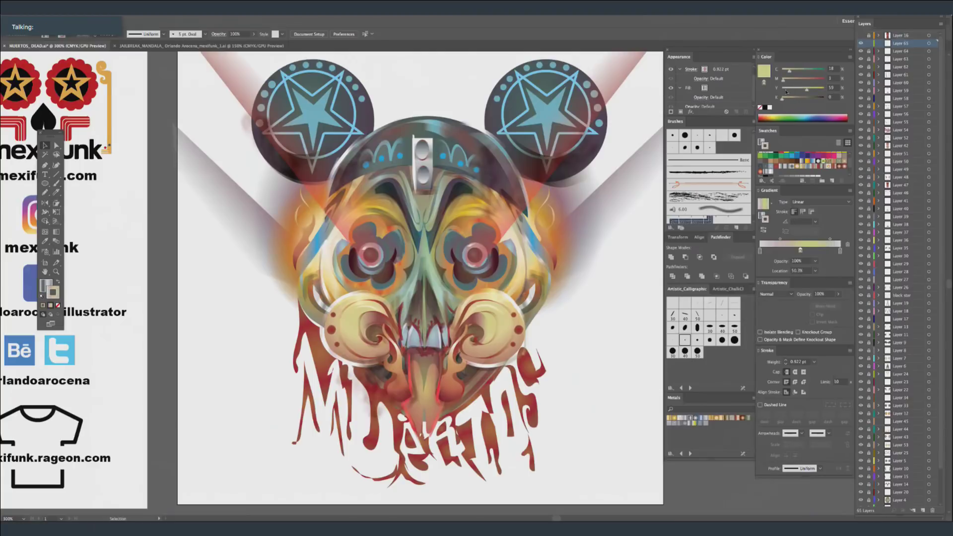
Prepare the Paintbrush tool with Hard Light blending, the 50 pt flat calligraphic brush, no fill and the stroke active.
left_click(776, 294)
left_click(777, 382)
left_click(697, 315)
left_click(57, 183)
key("slash")
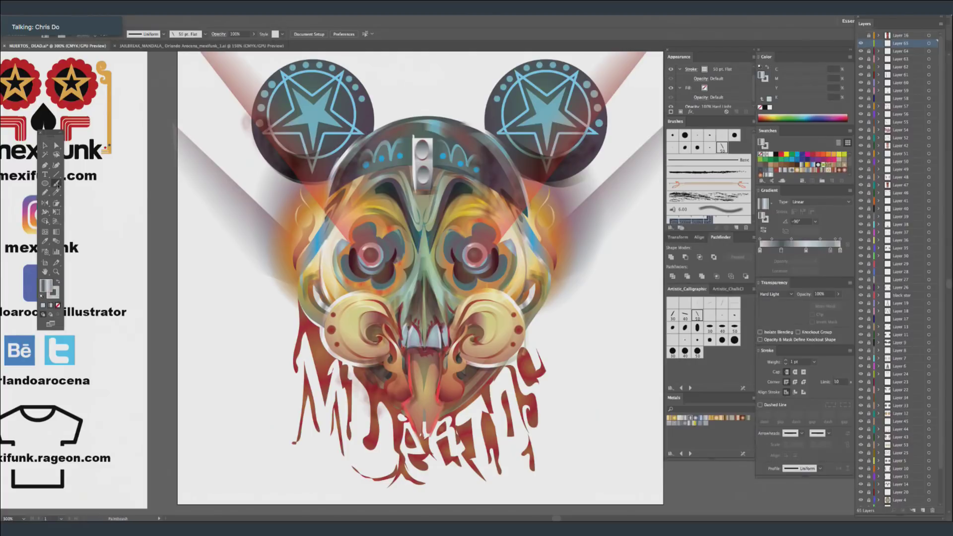
key("x")
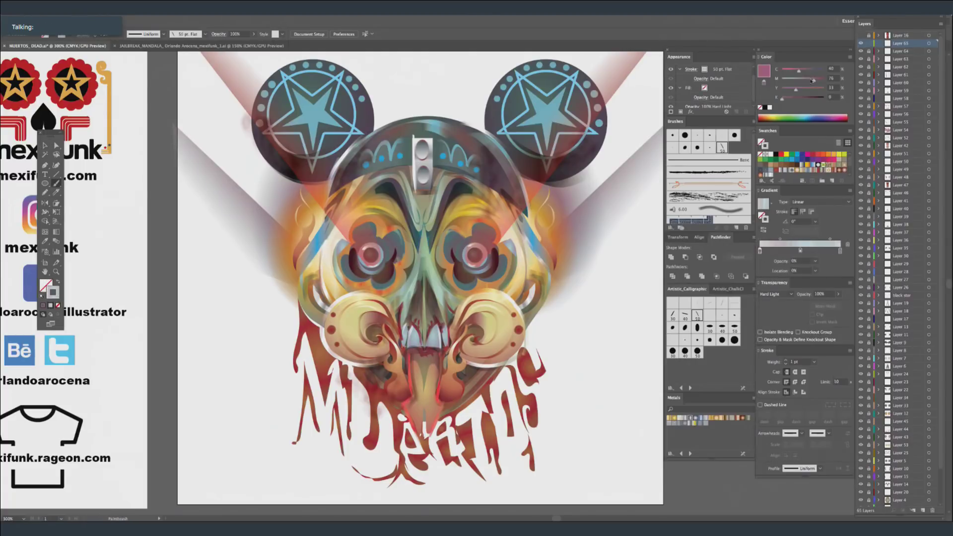
Paint a broad pale blue Hard Light stroke, its color without magenta, diagonally beside the skull's right cheek and move it in against the face.
mouse_move(811, 80)
left_mouse_down()
mouse_move(780, 97)
mouse_move(755, 82)
left_mouse_up()
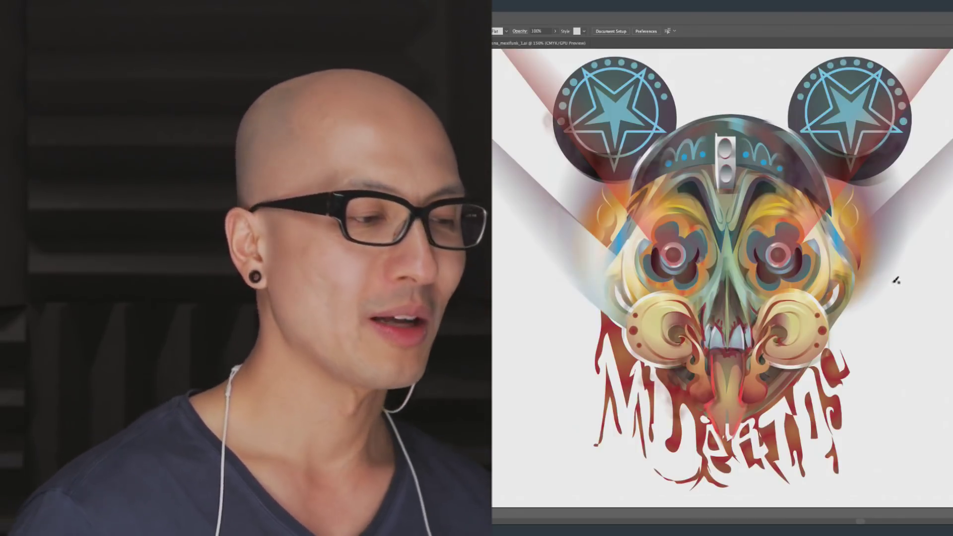
left_click_drag(908, 217, 828, 325)
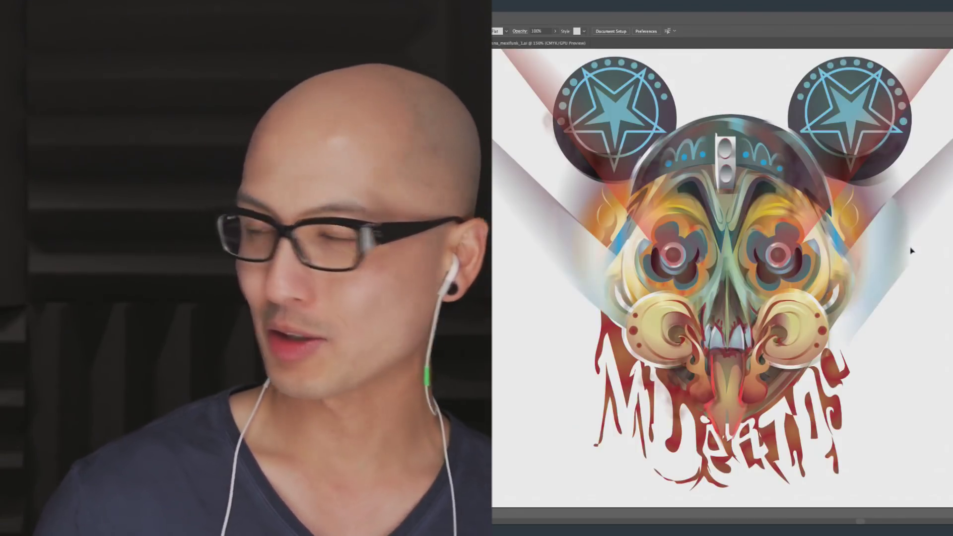
key("v")
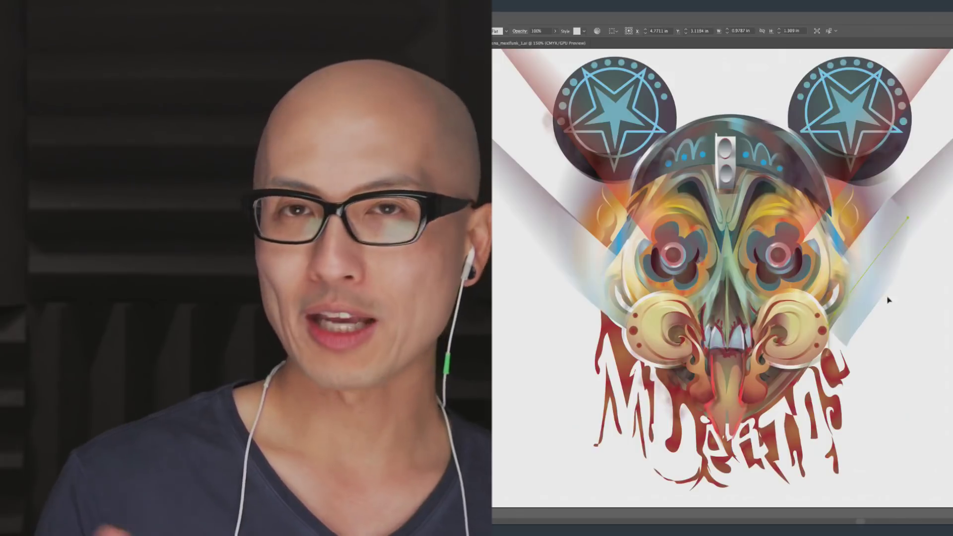
left_click_drag(869, 280, 849, 261)
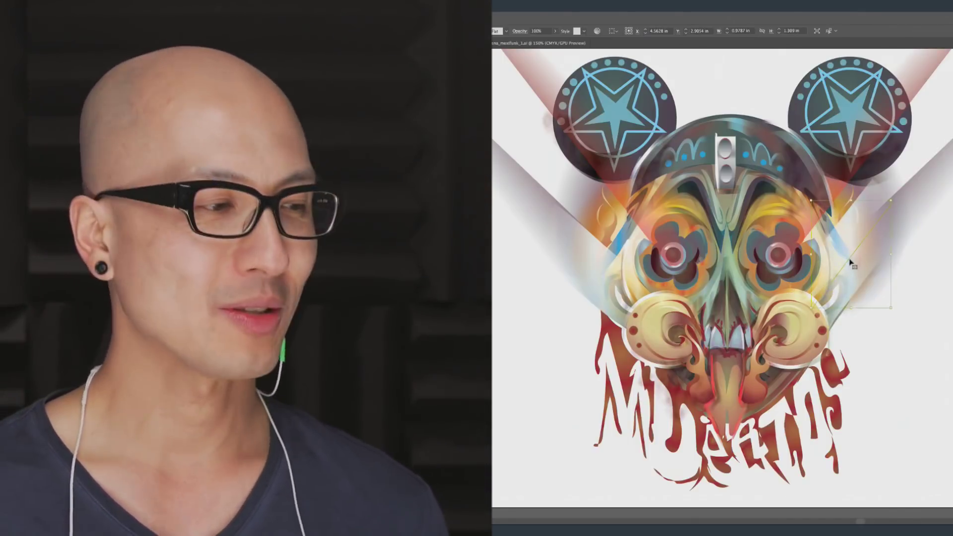
left_click(905, 395)
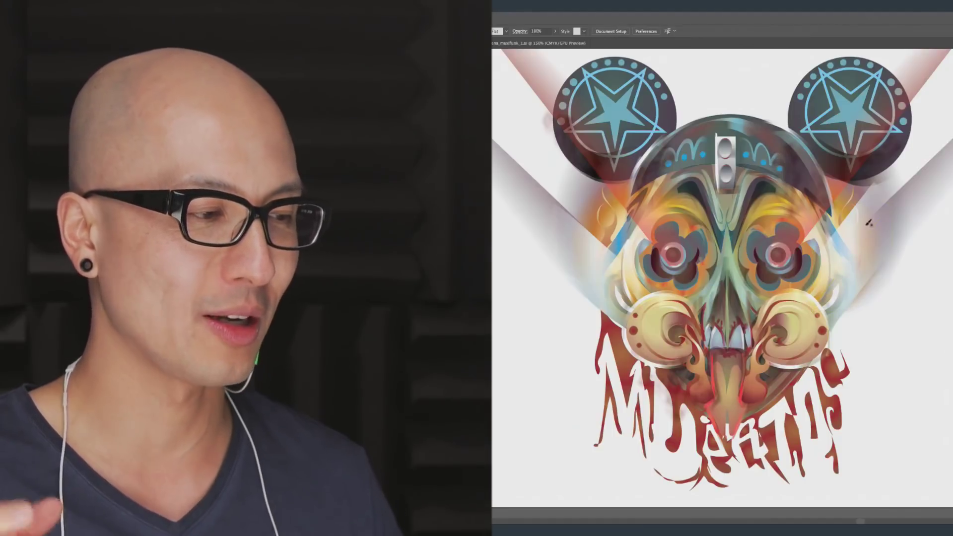
Draw a freehand curl shape about 0.54 in wide beside the skull's left cheek and fill it with a pale blue linear gradient.
left_click_drag(868, 334, 838, 293)
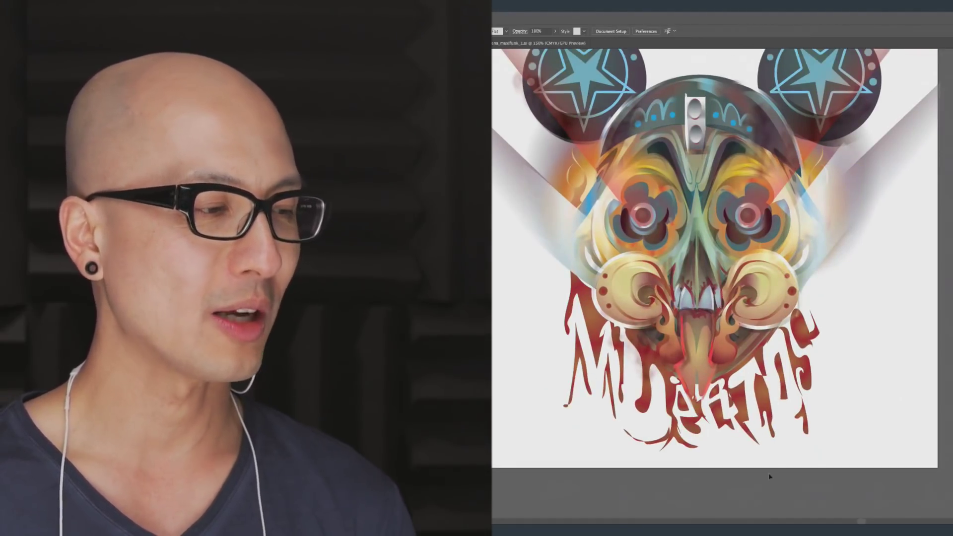
key("ctrl+minus")
left_click_drag(876, 257, 859, 287)
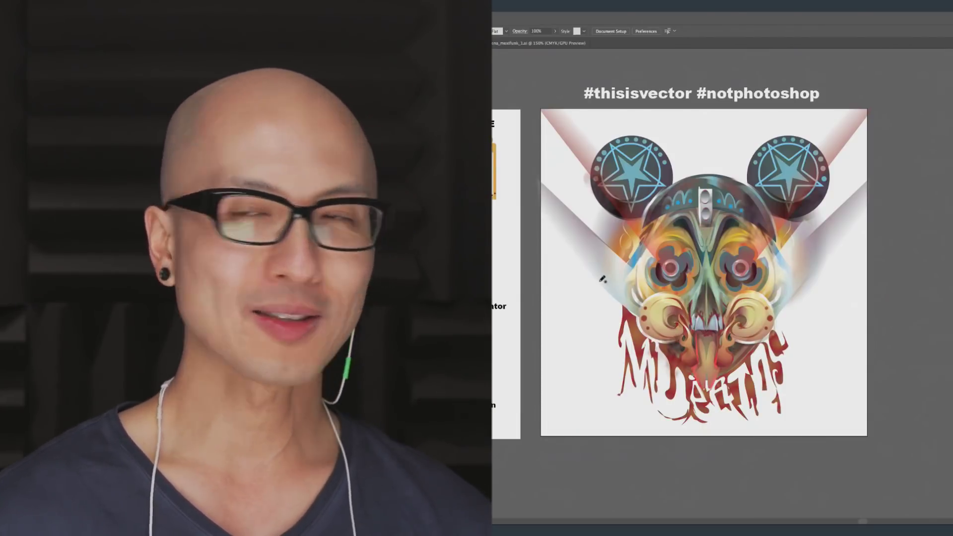
mouse_move(588, 273)
left_mouse_down()
mouse_move(608, 319)
mouse_move(595, 332)
mouse_move(578, 306)
mouse_move(587, 297)
mouse_move(606, 308)
mouse_move(603, 287)
left_mouse_up()
left_click_drag(591, 274, 589, 274)
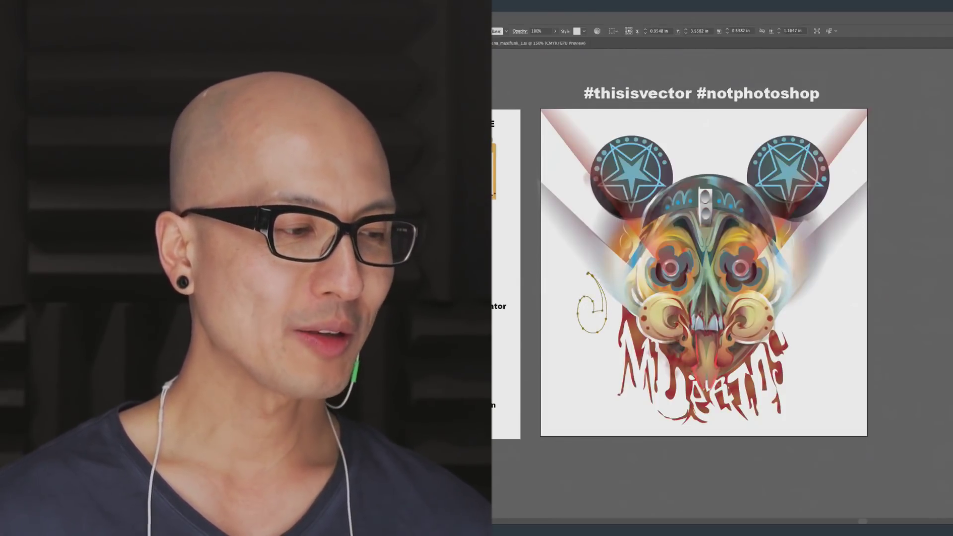
key("period")
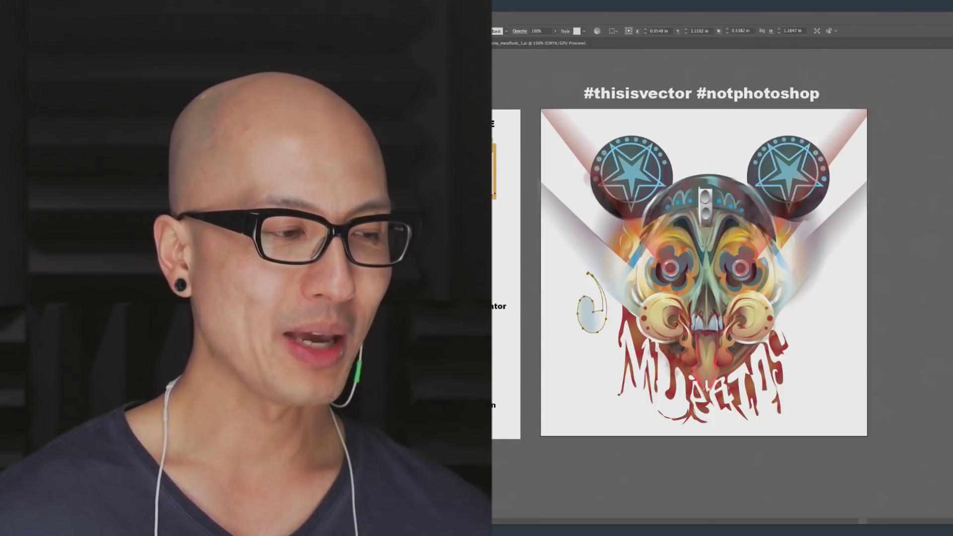
key("g")
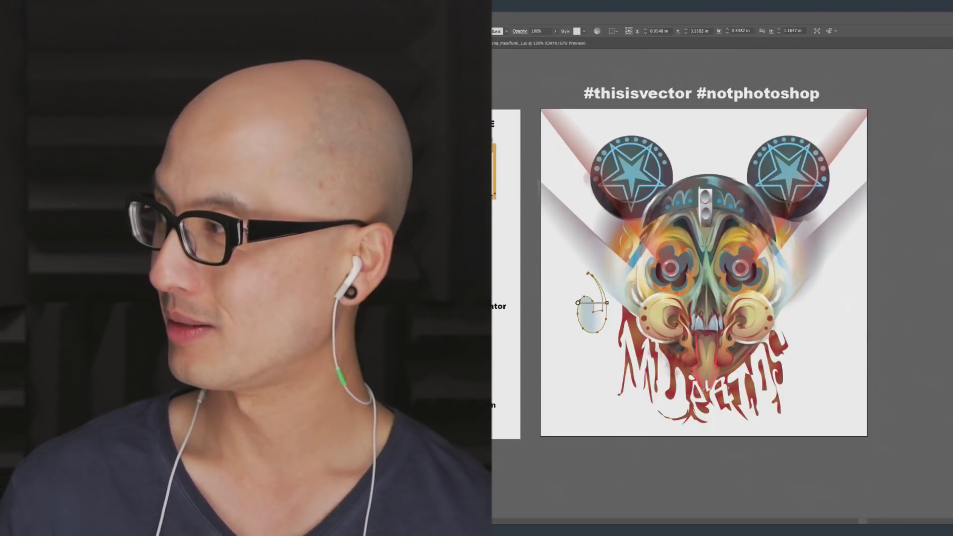
left_click_drag(555, 277, 691, 380)
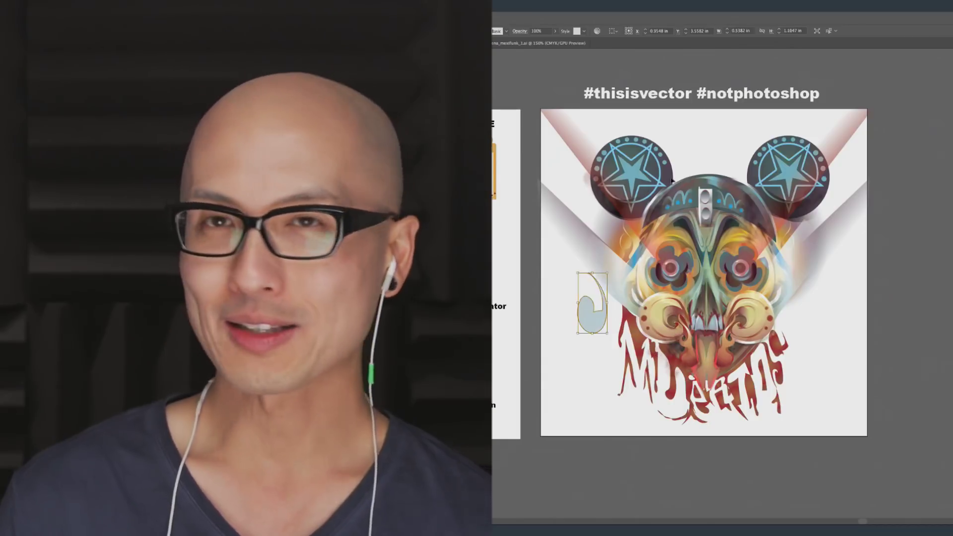
Duplicate the pale blue curl straight across to the skull's right side, mirror the copy and shift it slightly outward.
key("v")
left_click(672, 182)
left_click_drag(589, 321, 797, 321)
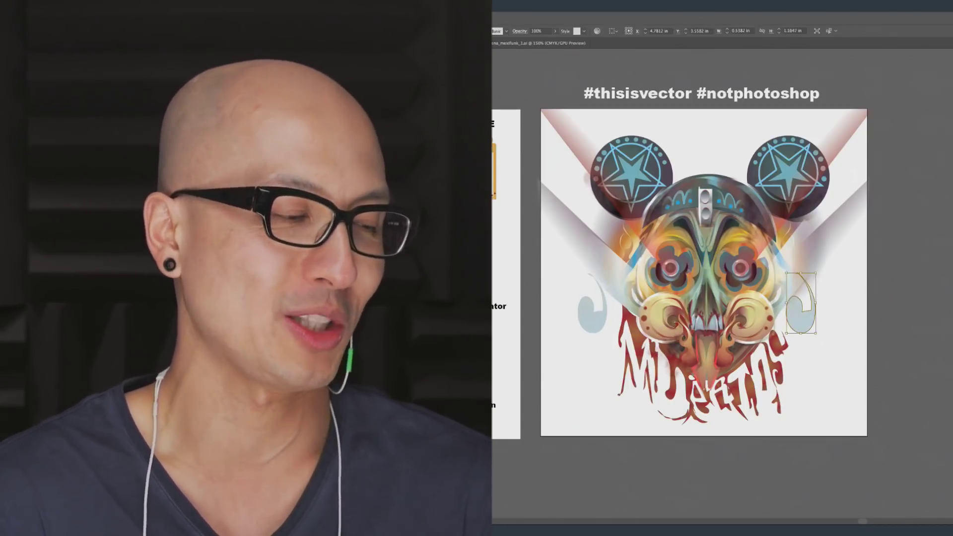
key("o")
key("v")
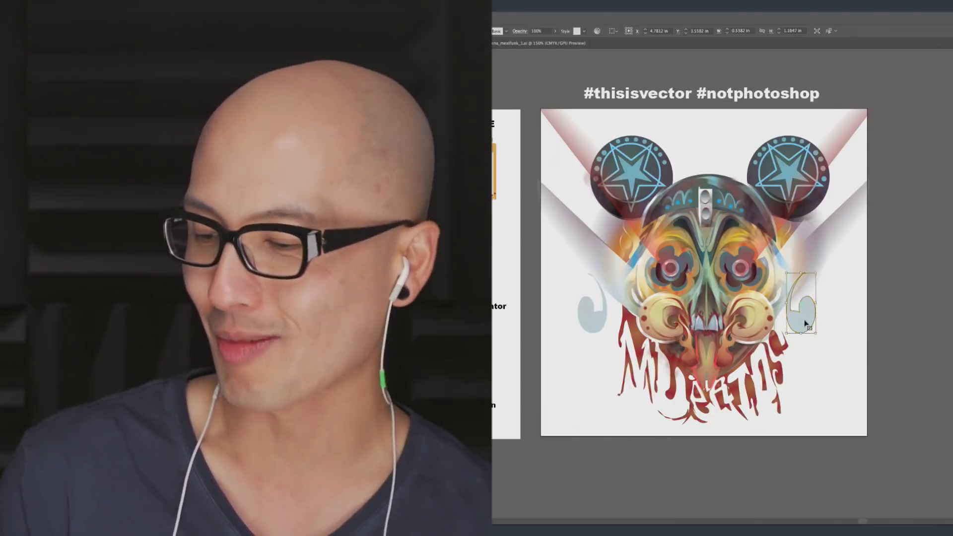
left_click_drag(806, 323, 821, 323)
left_click(930, 298)
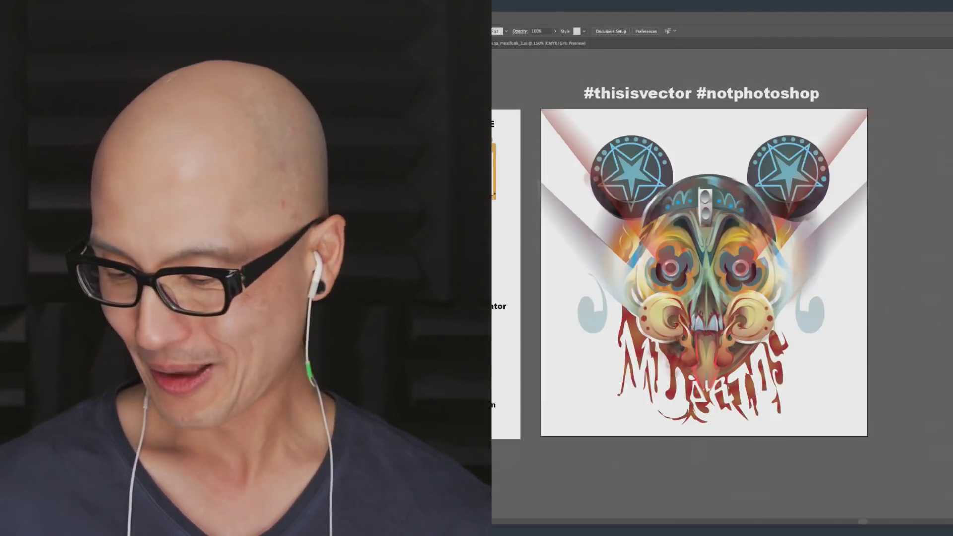
Draw a jagged wing shape about 1.06 by 1.79 in left of the lettering and give it a diagonal linear gradient fill.
mouse_move(597, 347)
left_mouse_down()
mouse_move(609, 340)
mouse_move(605, 412)
mouse_move(557, 331)
left_mouse_up()
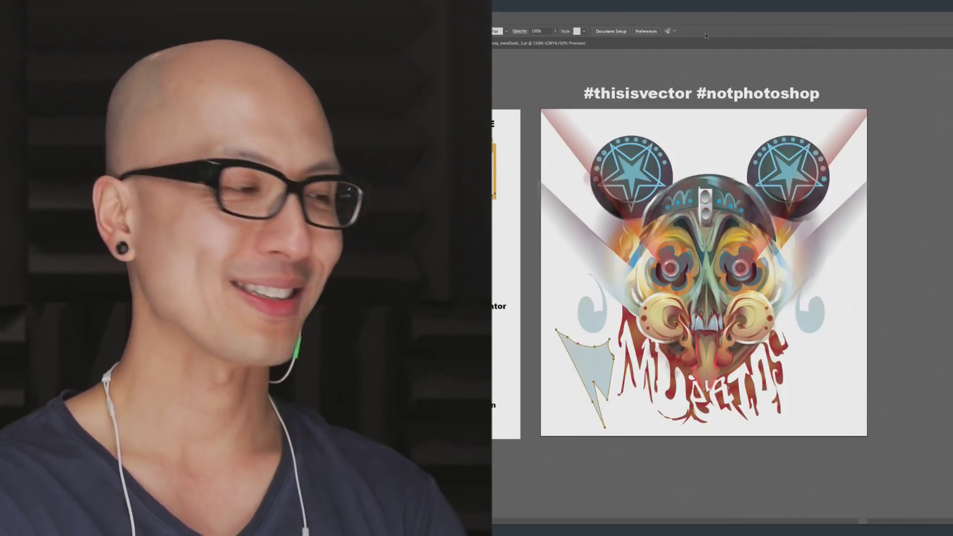
key("v")
key("n")
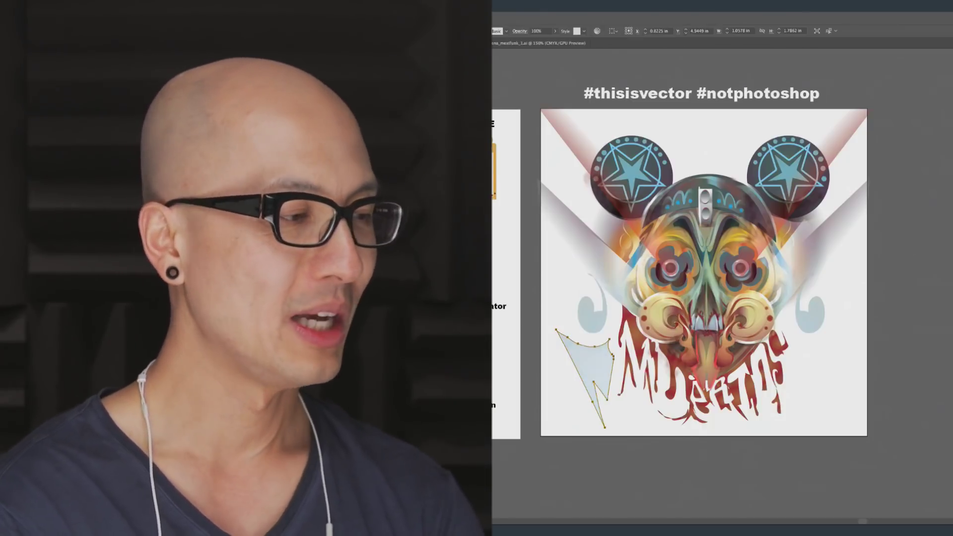
key("period")
key("g")
left_click_drag(611, 336, 583, 392)
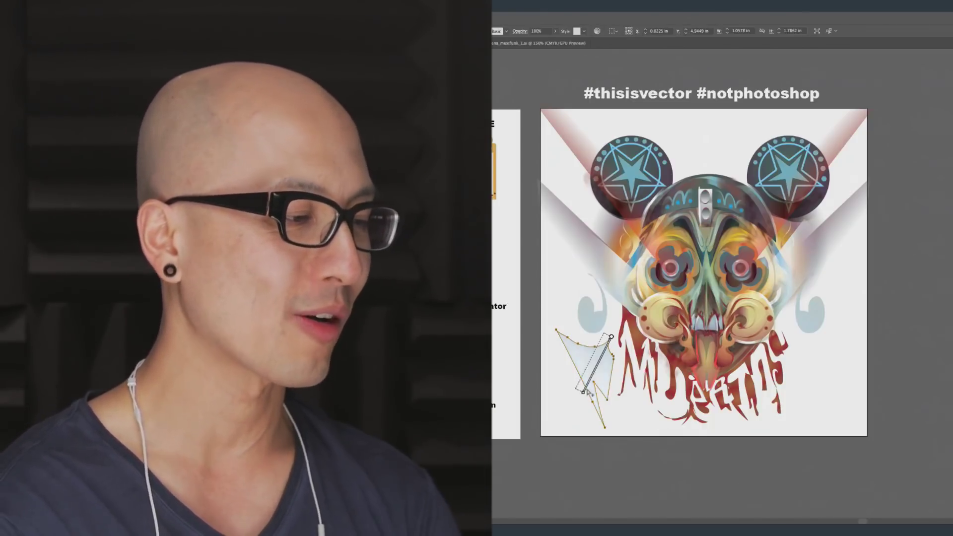
key("v")
left_click(615, 383)
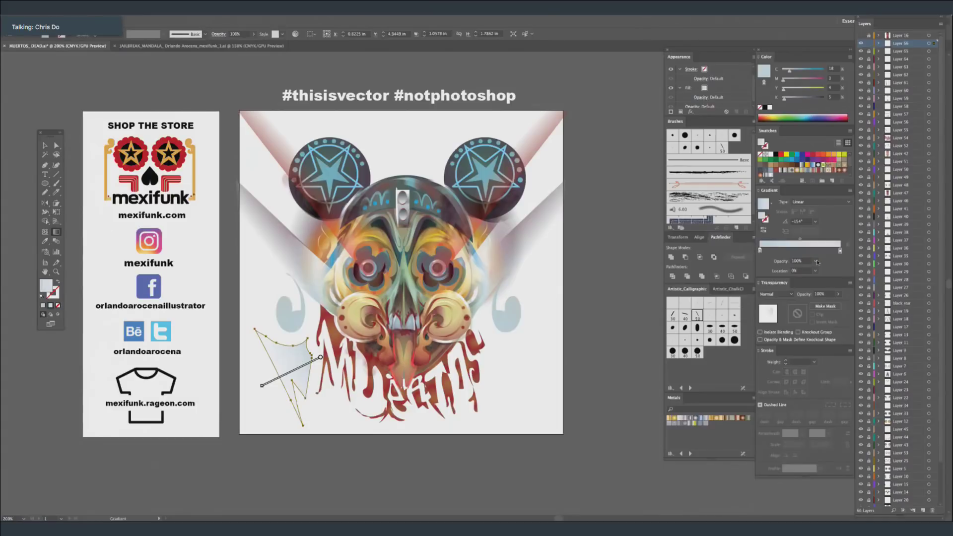
Recolor the first stop of the wing's gradient to a deeper blue with more cyan, magenta and black, and deselect the wing.
left_click(760, 250)
left_click_drag(785, 99, 789, 99)
left_click(801, 71)
left_click(787, 81)
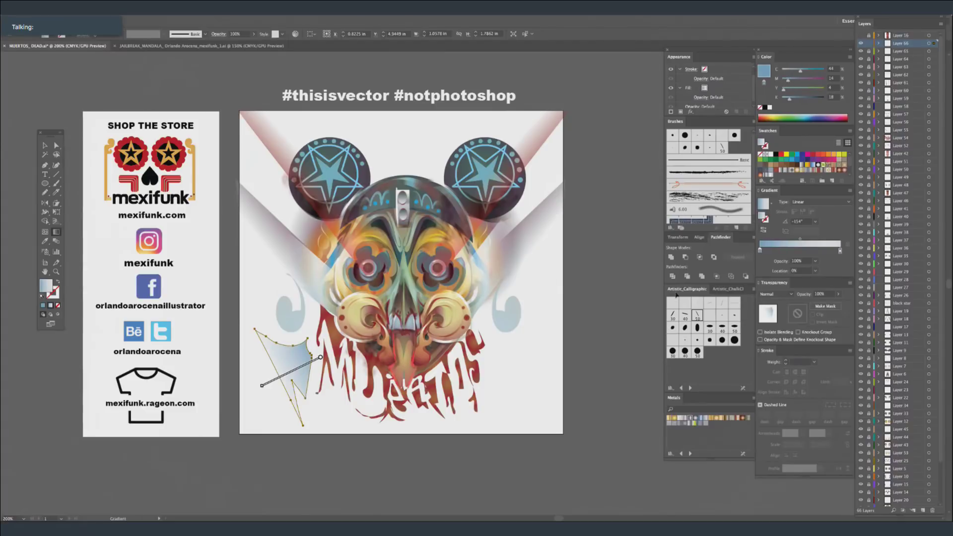
key("ctrl+shift+a")
Duplicate the blue wing to the right of the lettering and reflect the copy so it mirrors the original.
key("v")
left_click(538, 356)
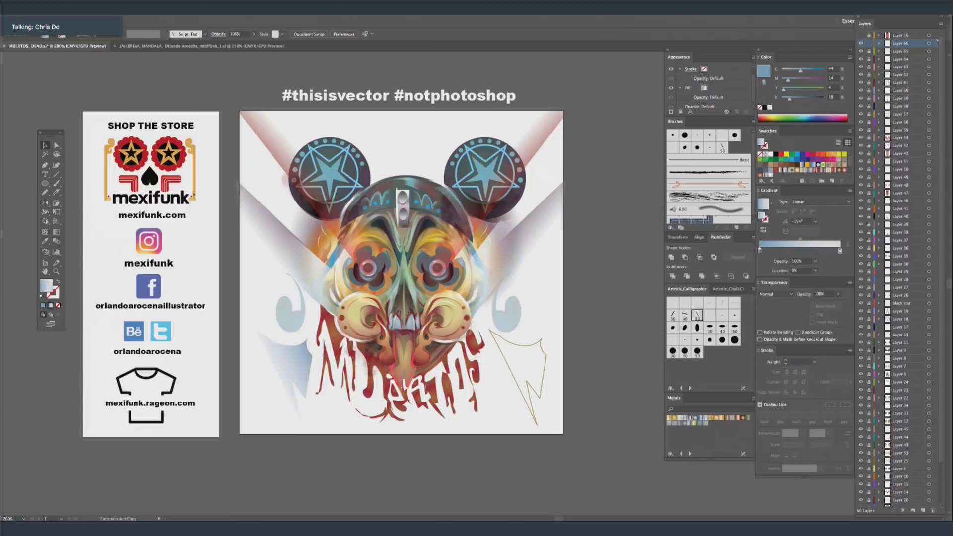
left_click(45, 203)
left_click_drag(527, 351, 525, 354)
key("v")
key("ctrl+z")
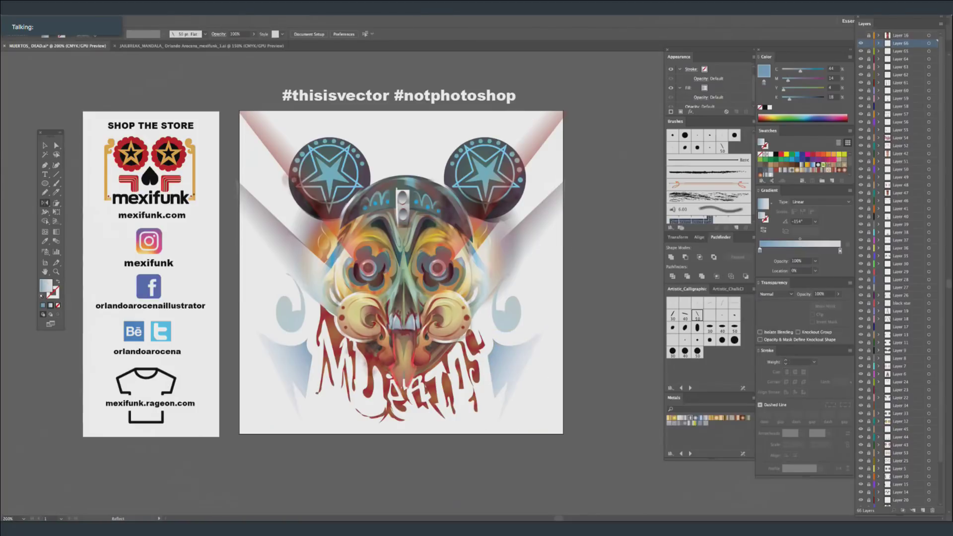
left_click(510, 361)
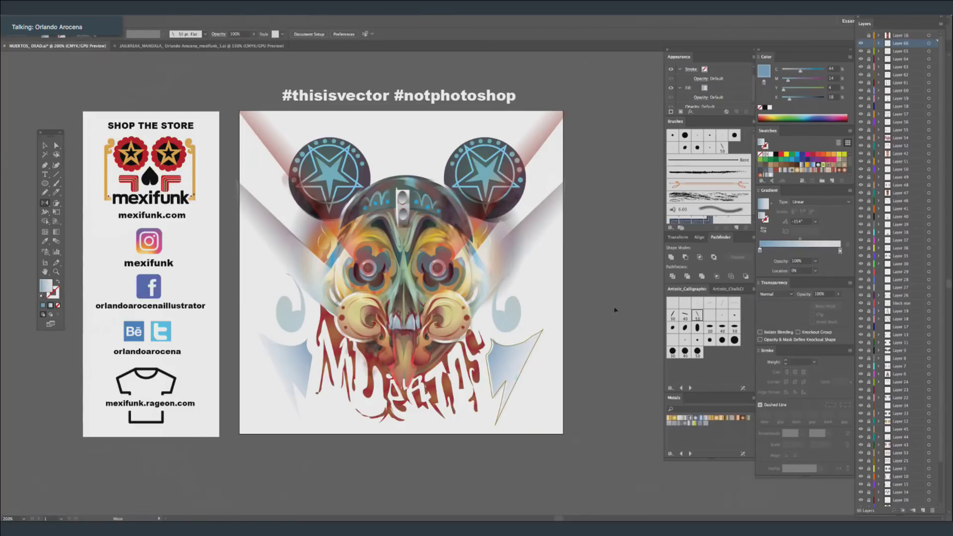
key("ctrl+z")
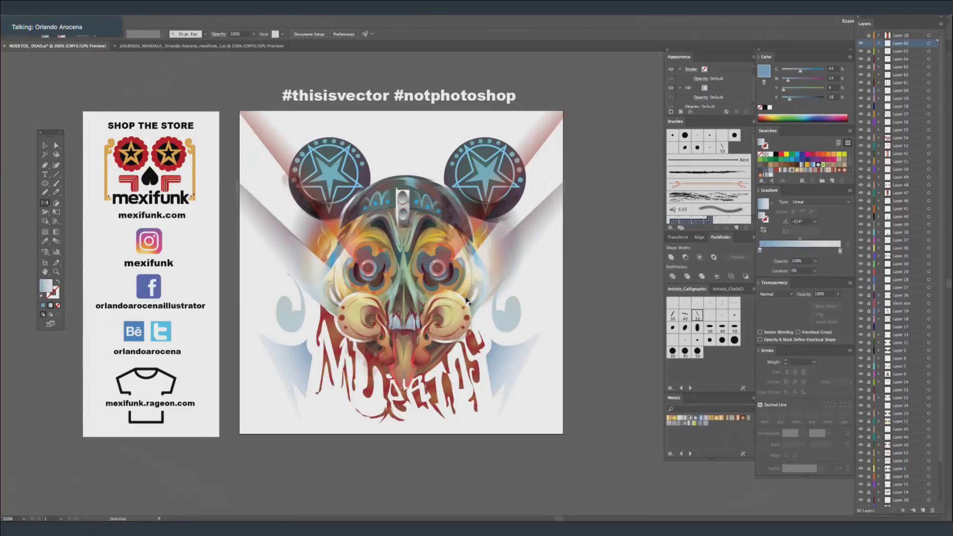
Select both pale blue curls beside the skull to load their gradient fill as the current fill, and deselect them.
left_click(512, 319, "shift+super")
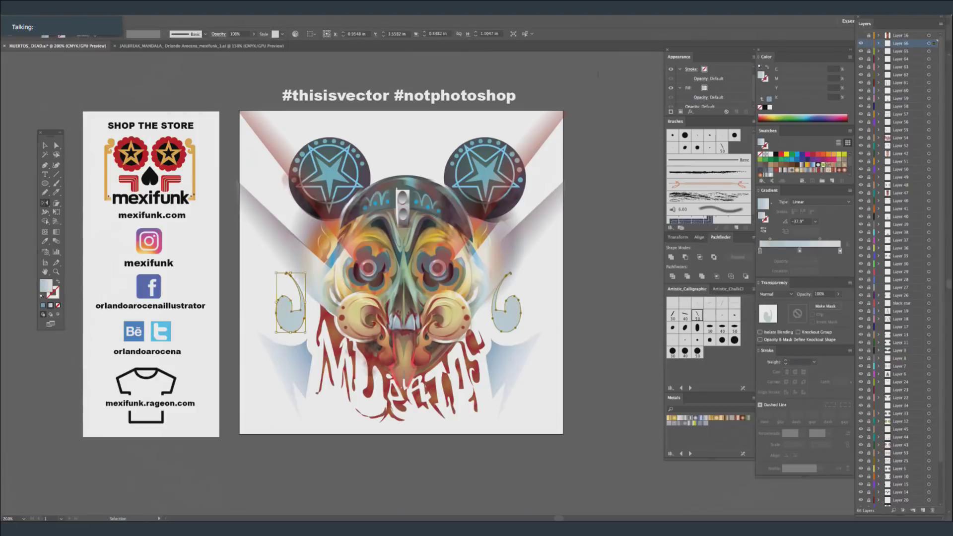
left_click(587, 163, "super")
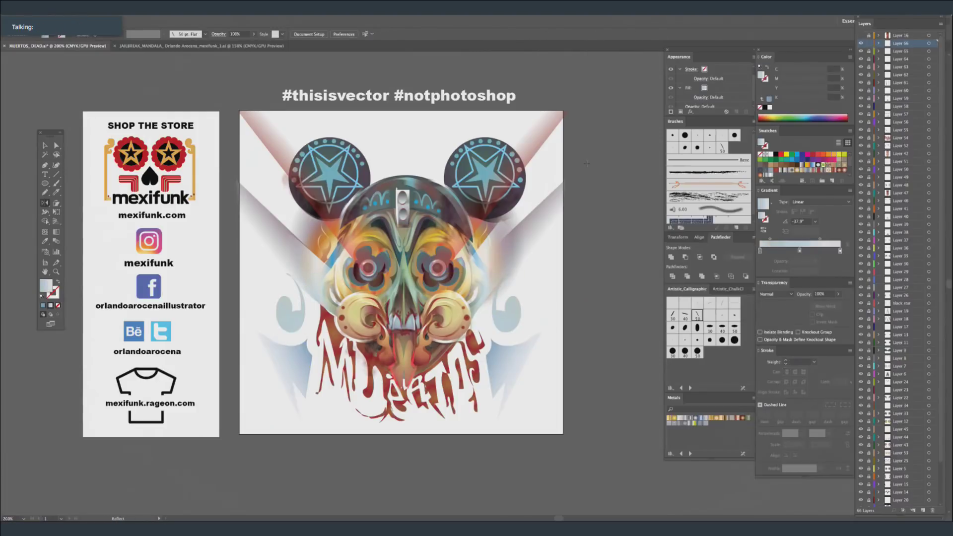